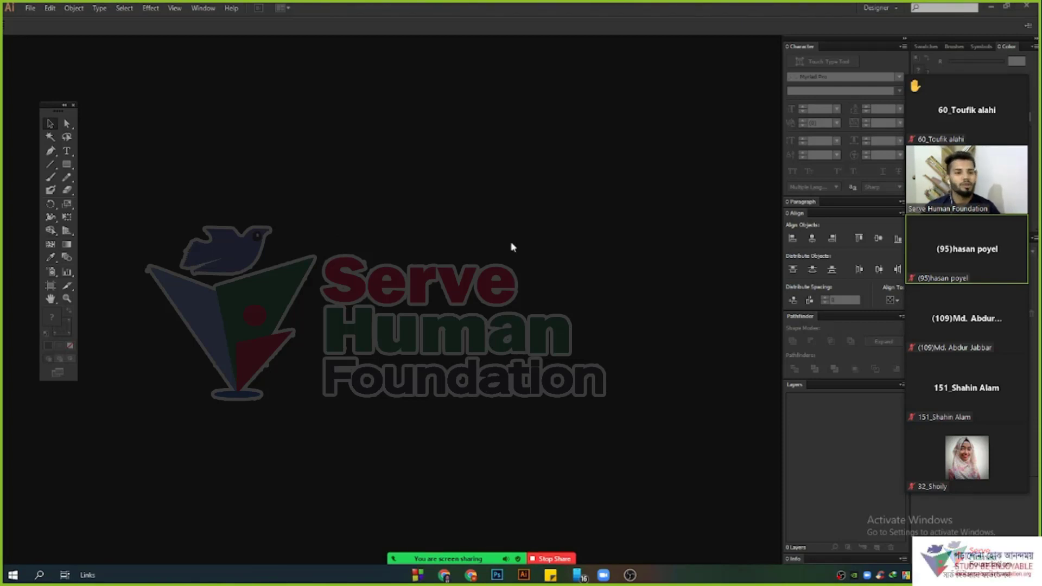
- Create a new blank document, keeping the settings offered for it
{"action": "left_click_drag", "start_coordinate": [975, 67], "coordinate": [709, 47]}
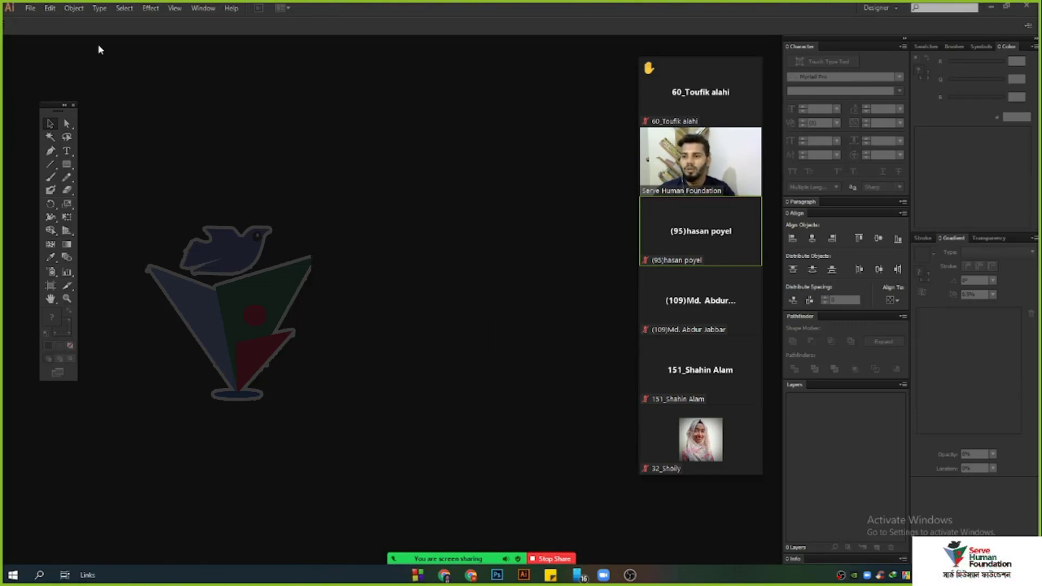
{"action": "left_click", "coordinate": [28, 8]}
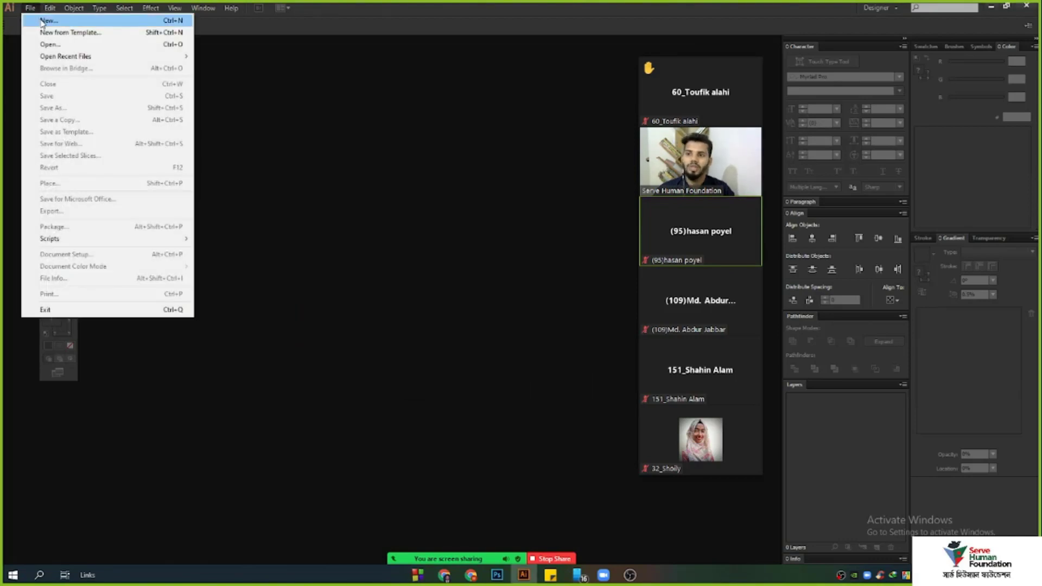
{"action": "left_click", "coordinate": [40, 17]}
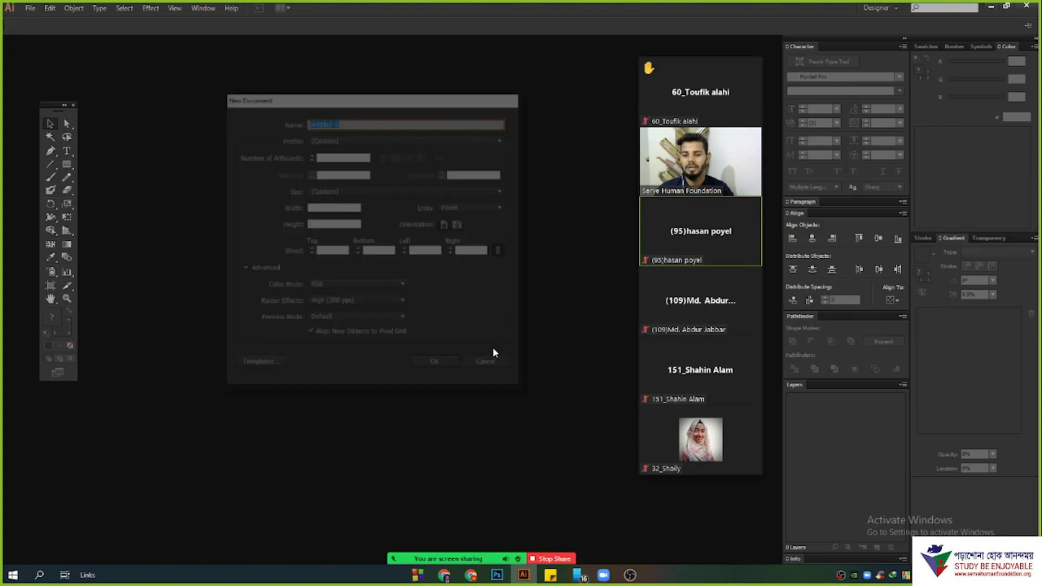
{"action": "left_click", "coordinate": [438, 366]}
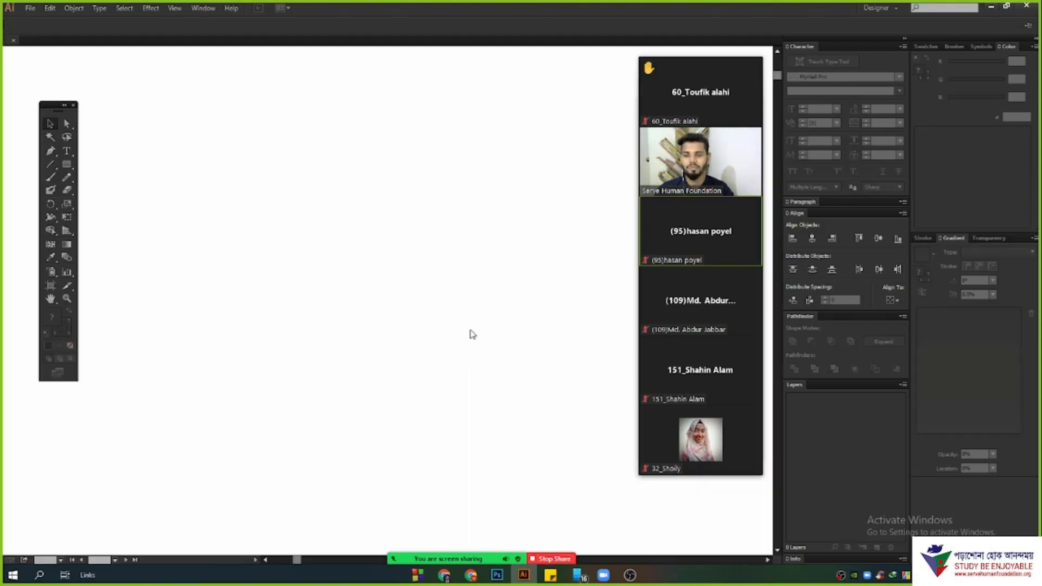
{"action": "key", "text": "ctrl+minus"}
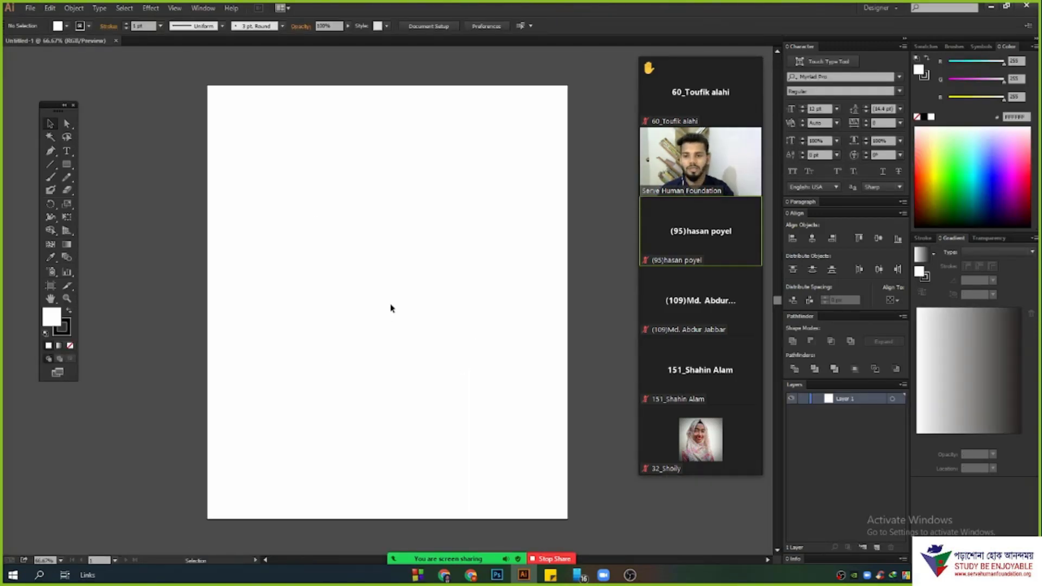
{"action": "key", "text": "alt"}
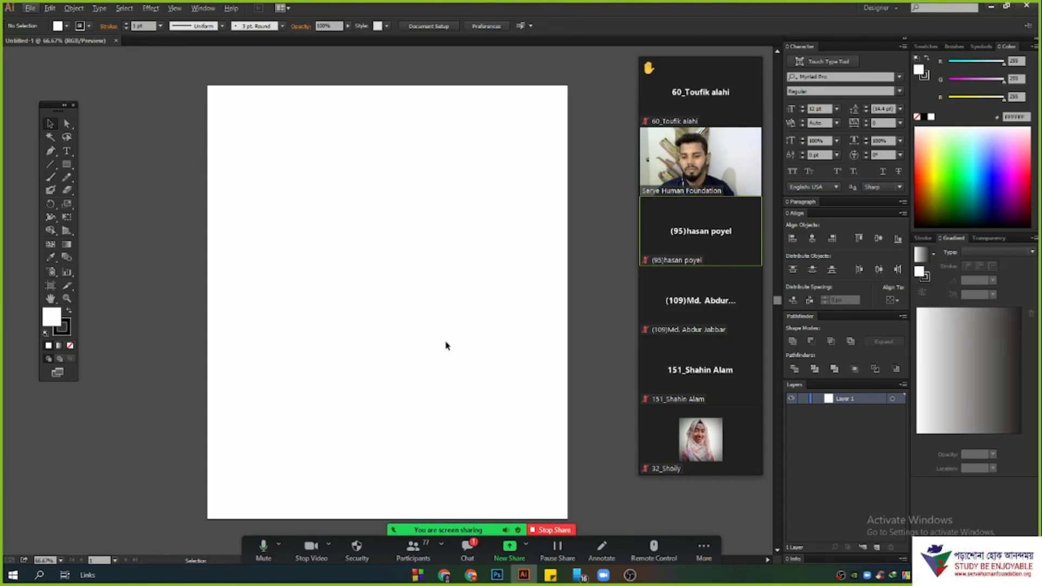
{"action": "left_click_drag", "start_coordinate": [279, 212], "coordinate": [372, 320]}
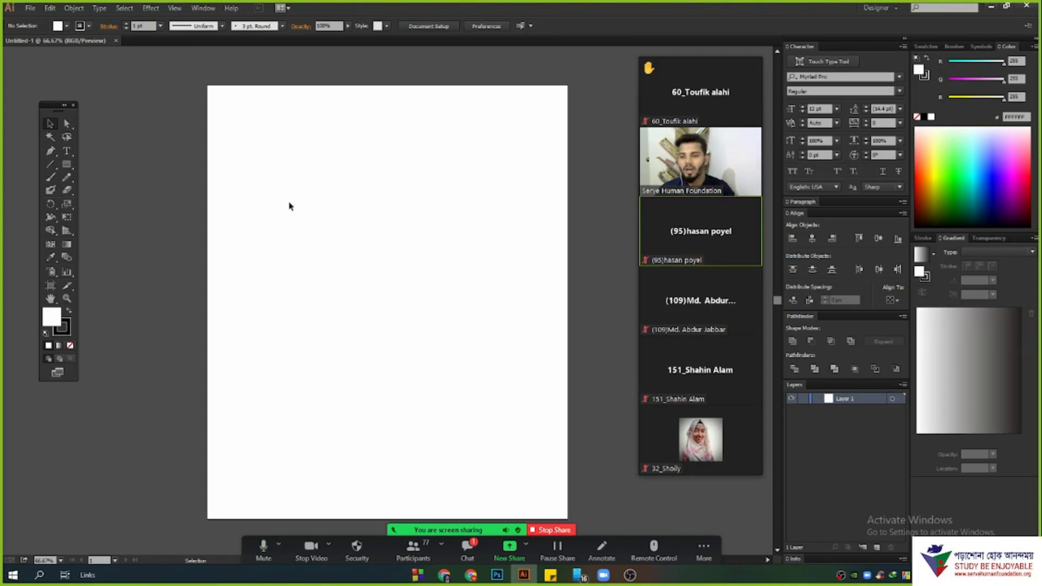
{"action": "left_click_drag", "start_coordinate": [258, 164], "coordinate": [423, 309]}
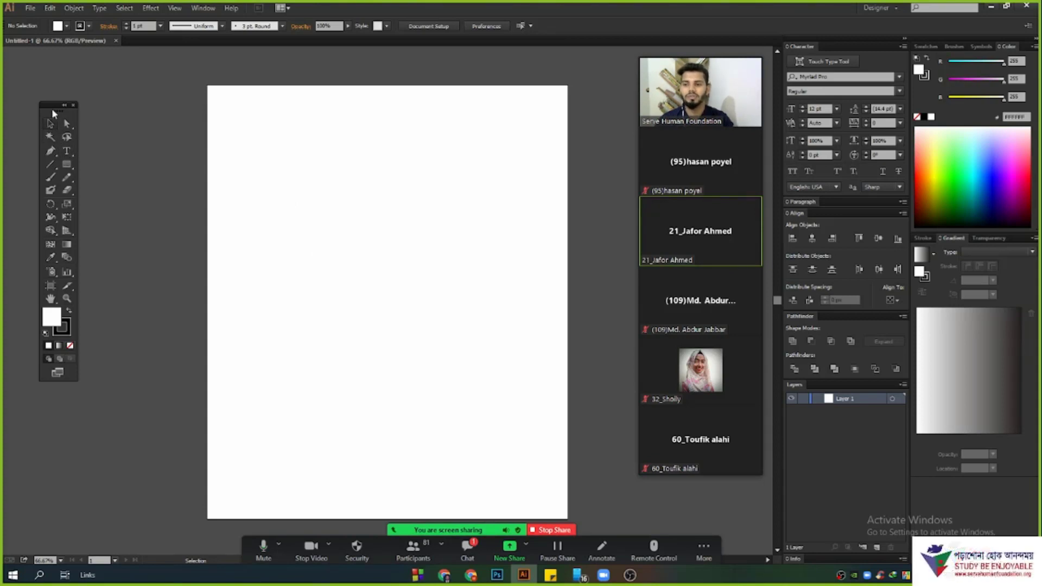
{"action": "mouse_move", "coordinate": [50, 106]}
{"action": "left_mouse_down"}
{"action": "mouse_move", "coordinate": [51, 128]}
{"action": "mouse_move", "coordinate": [44, 106]}
{"action": "left_mouse_up"}
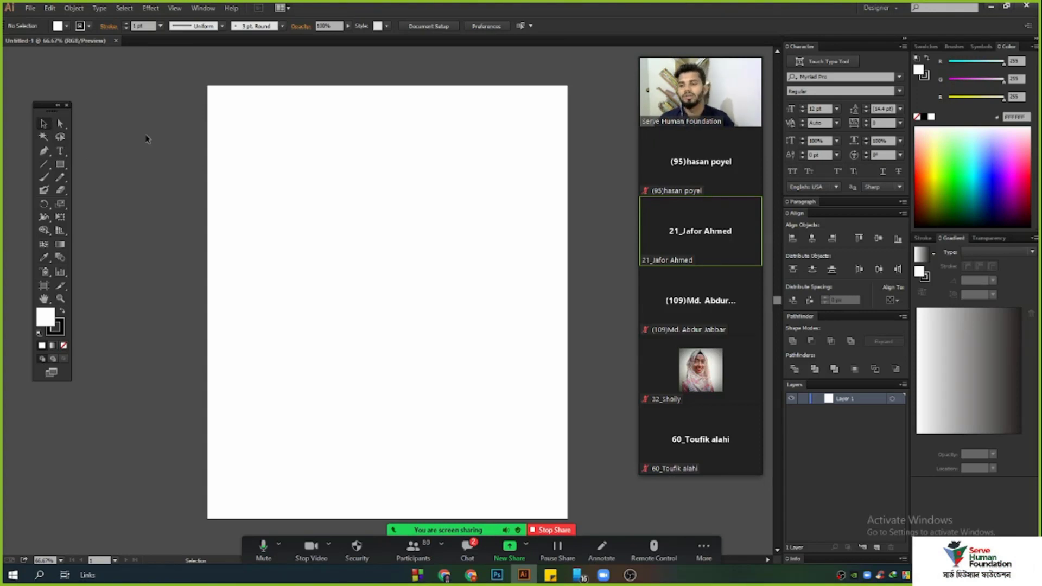
{"action": "left_click_drag", "start_coordinate": [60, 124], "coordinate": [113, 130]}
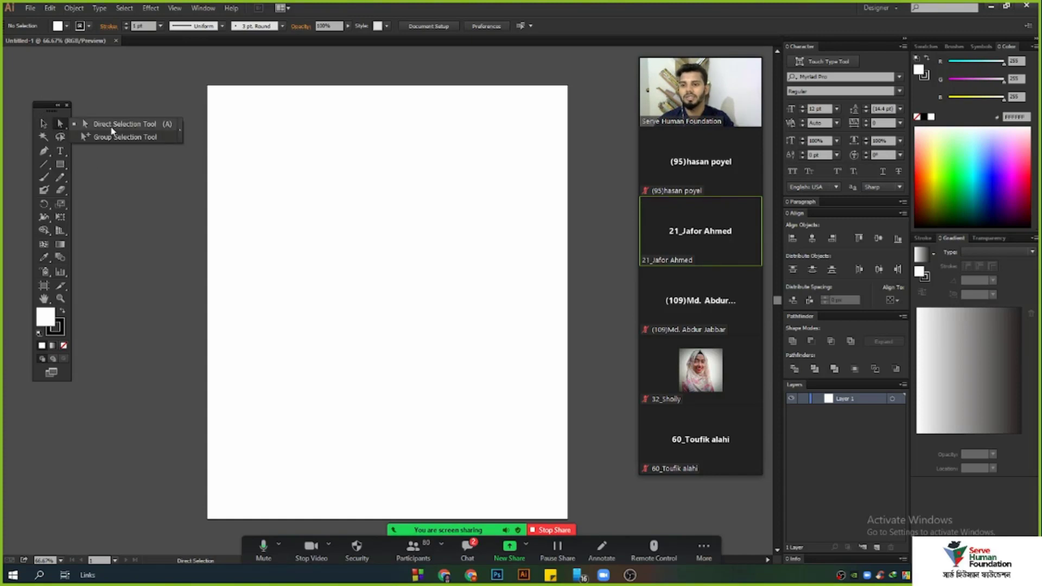
{"action": "left_click", "coordinate": [48, 127]}
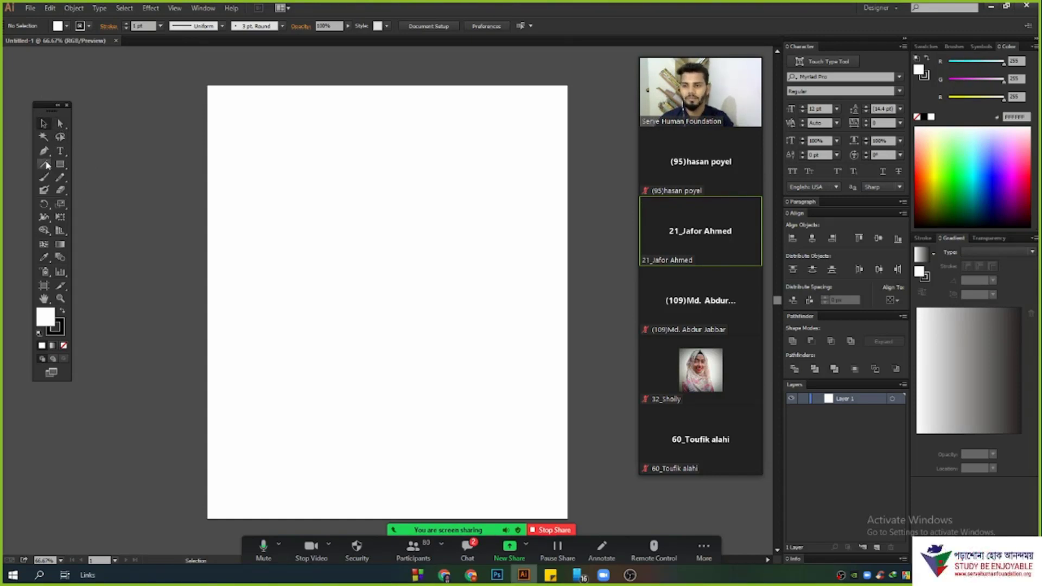
- Draw a nearly square rectangle of about 489 by 497 px in the artboard's upper part and deselect it
{"action": "left_click_drag", "start_coordinate": [60, 165], "coordinate": [105, 164]}
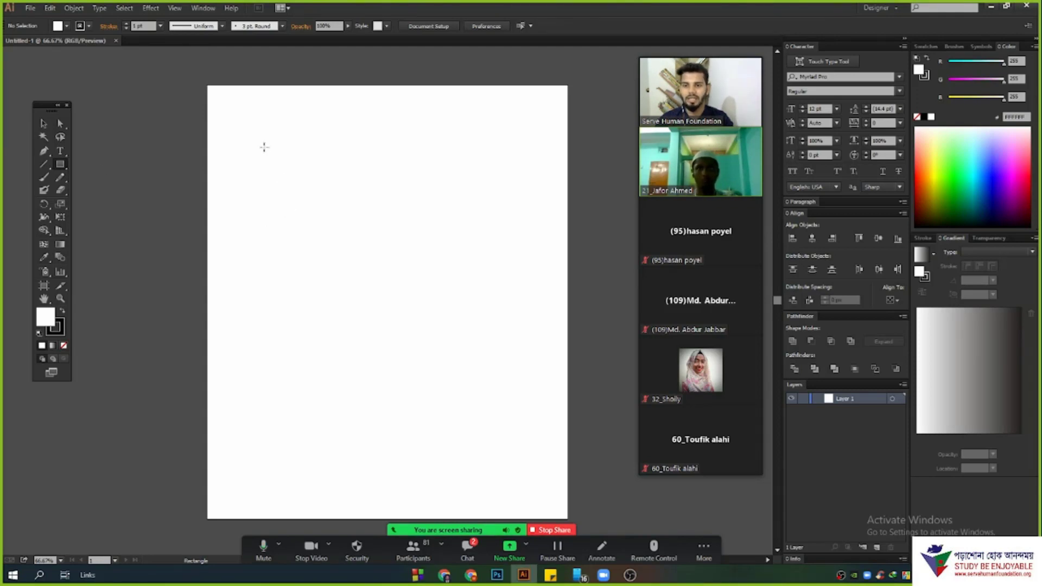
{"action": "left_click_drag", "start_coordinate": [247, 128], "coordinate": [425, 309]}
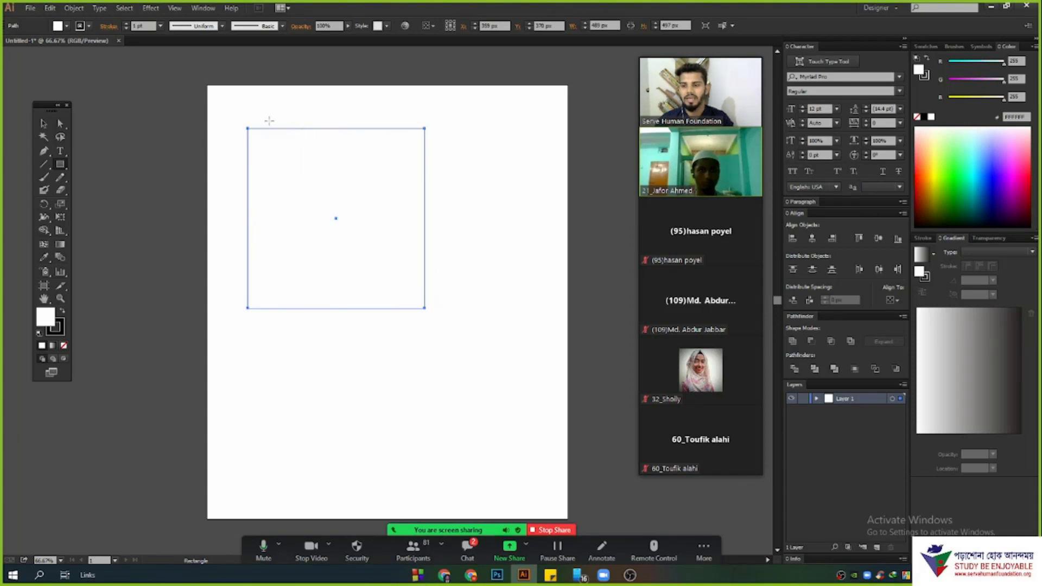
{"action": "left_click", "coordinate": [43, 123]}
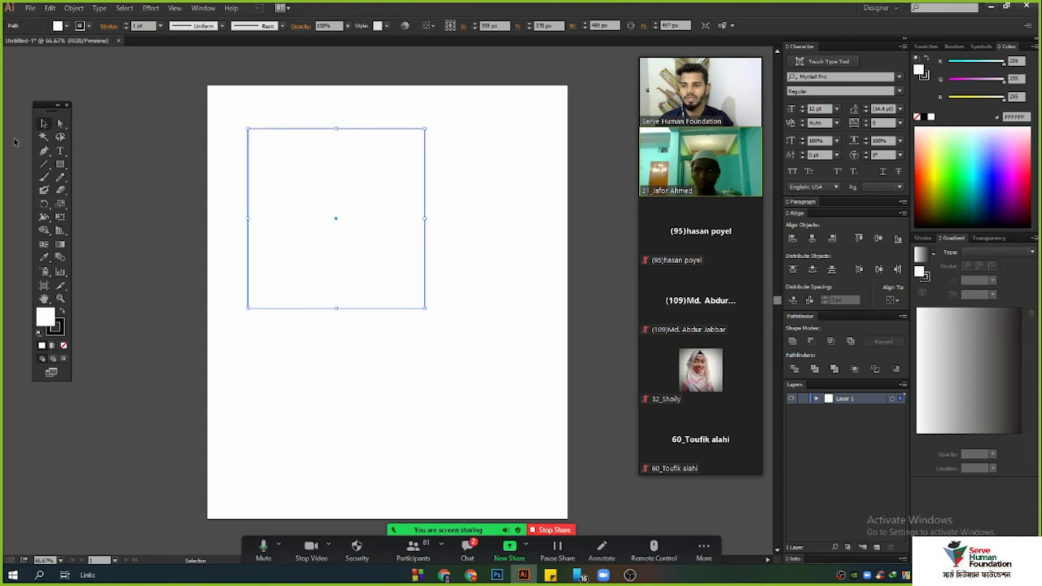
{"action": "left_click", "coordinate": [157, 163]}
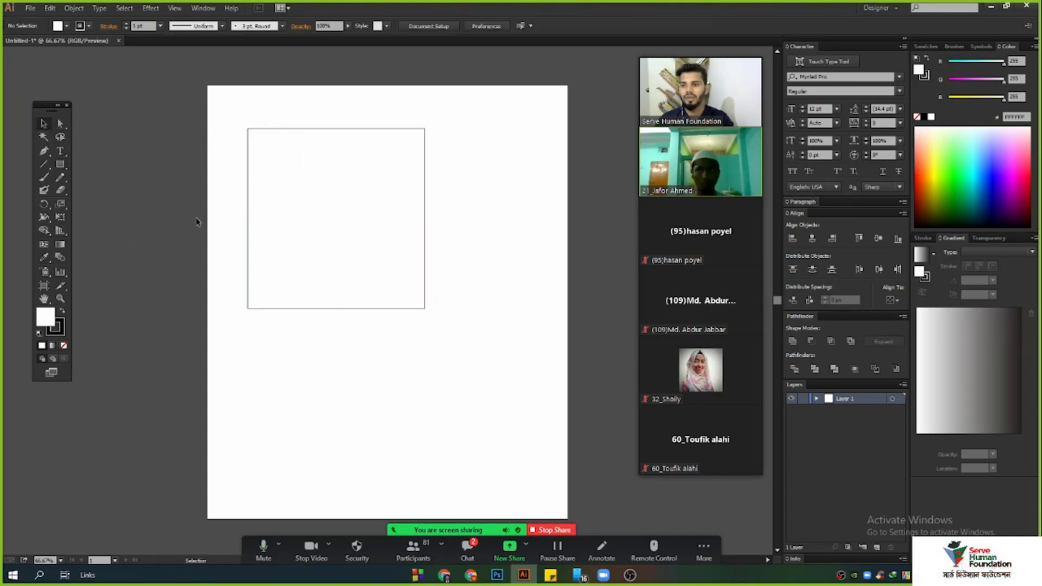
{"action": "scroll", "coordinate": [197, 222], "scroll_direction": "up", "scroll_amount": 1}
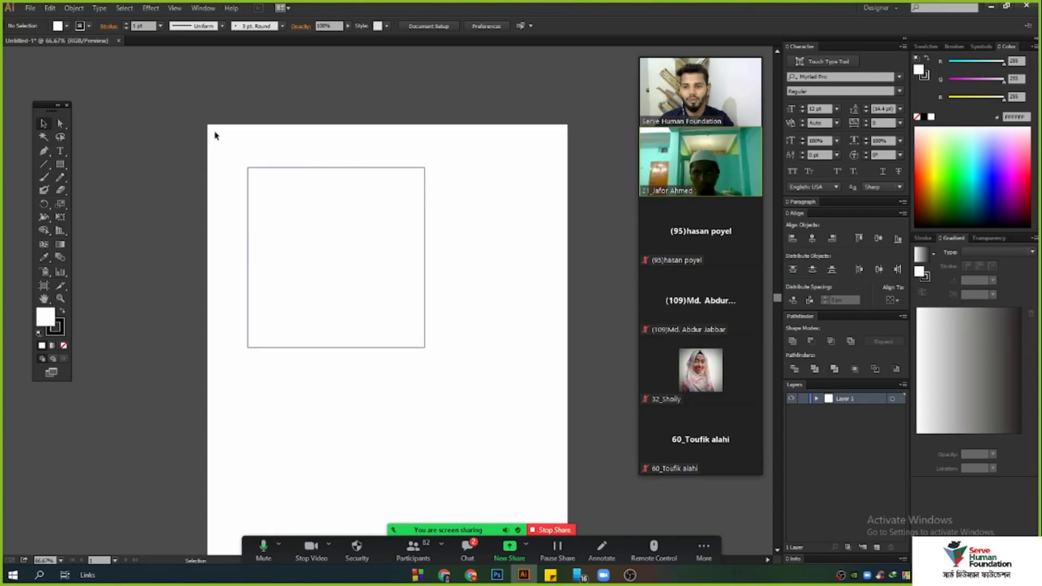
{"action": "left_click", "coordinate": [63, 168]}
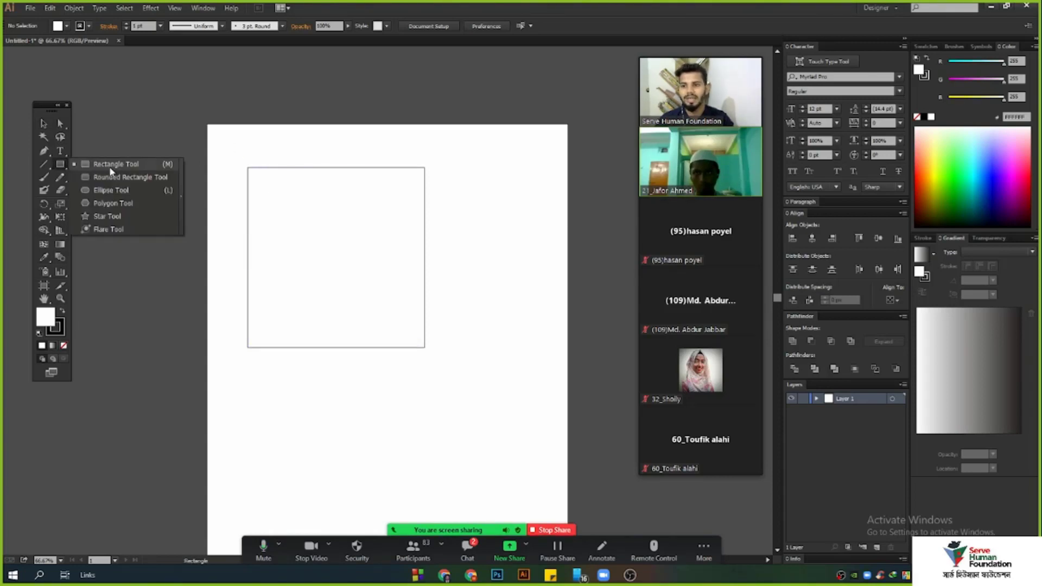
{"action": "left_click", "coordinate": [48, 175]}
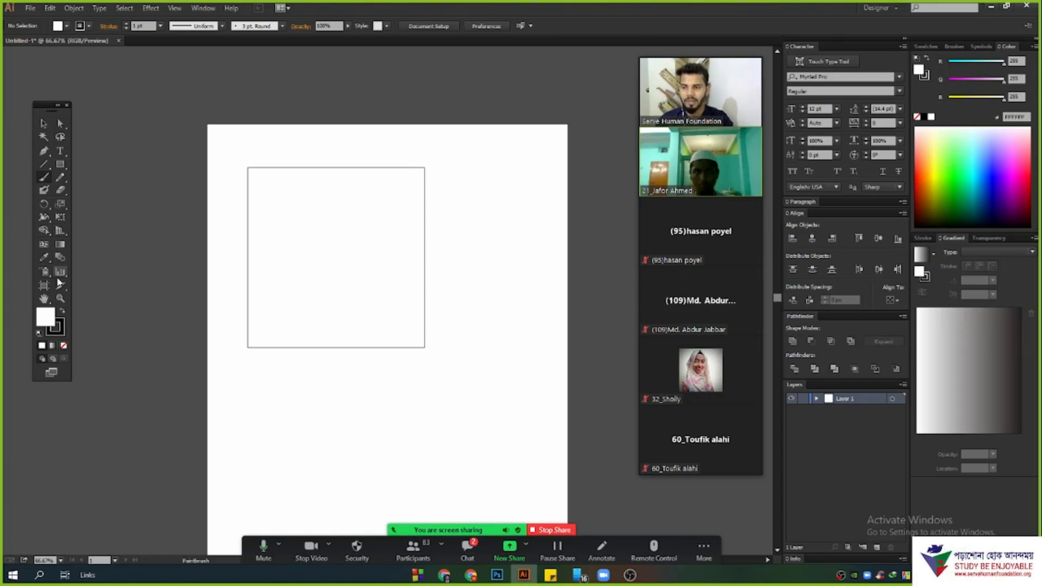
{"action": "left_click", "coordinate": [45, 125]}
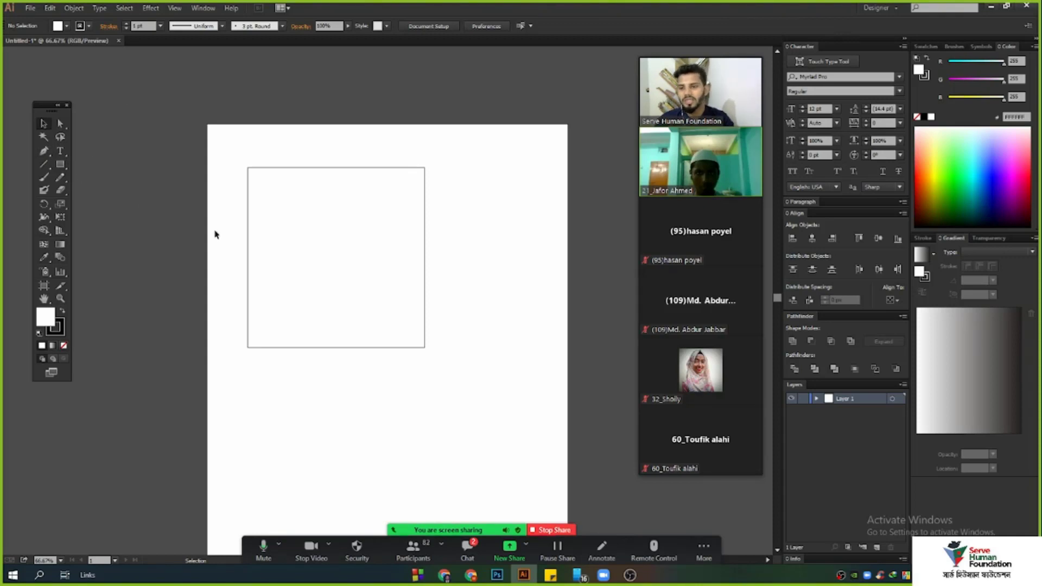
{"action": "scroll", "coordinate": [288, 242], "scroll_direction": "down", "scroll_amount": 1}
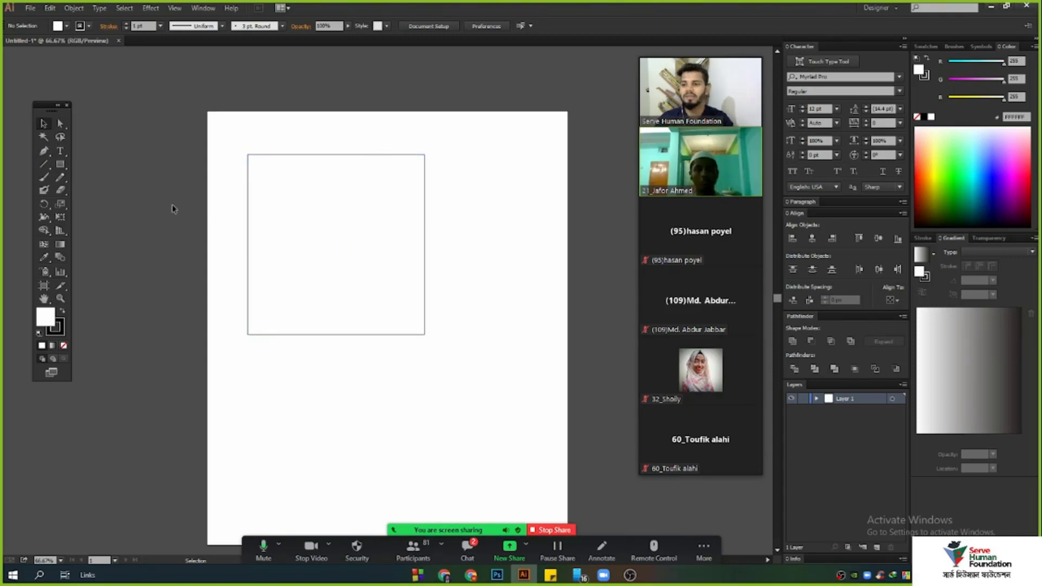
{"action": "left_click", "coordinate": [60, 151]}
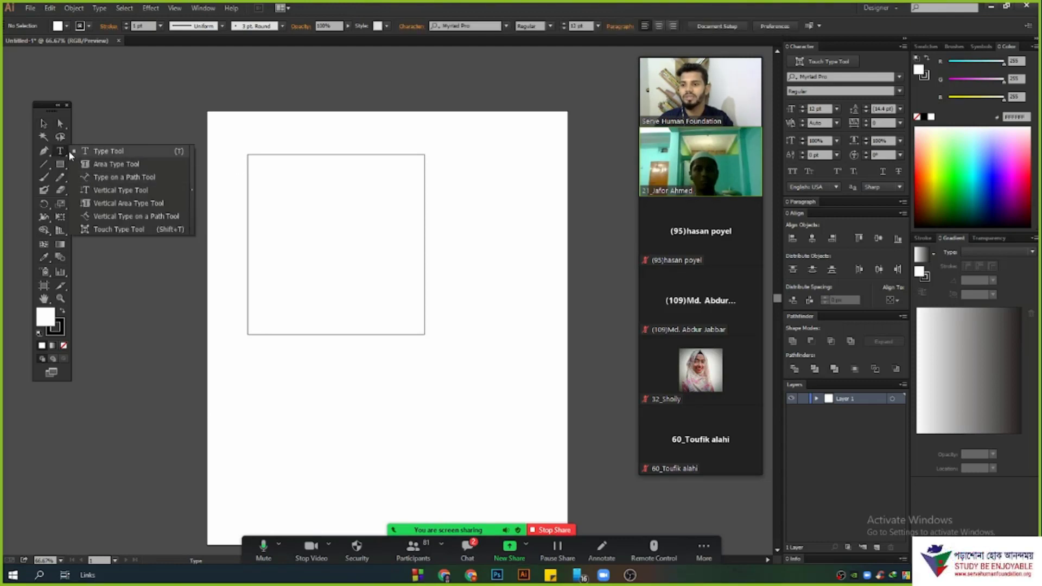
{"action": "left_click", "coordinate": [49, 124]}
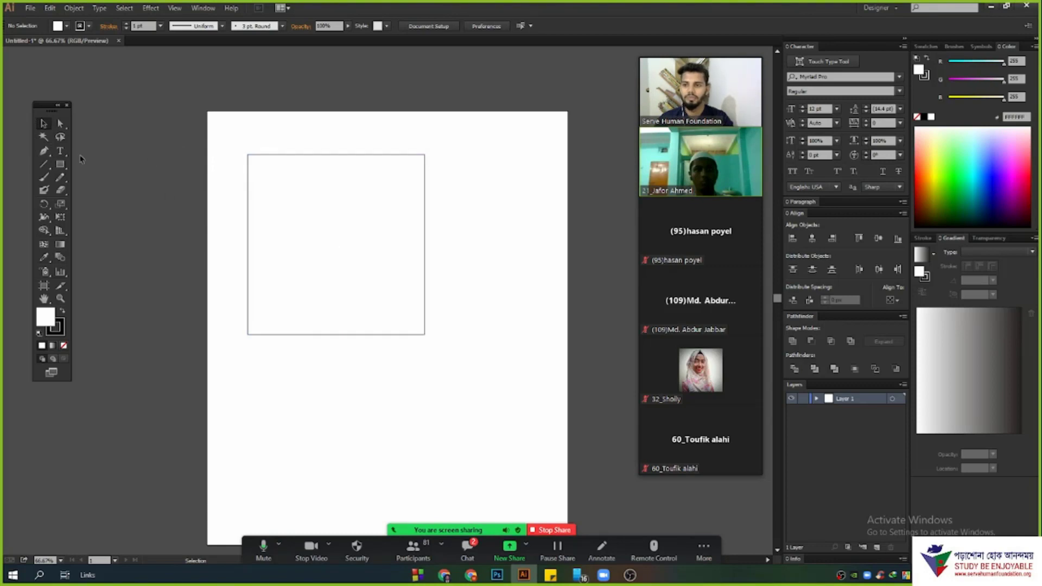
- Select the rectangle with a selection marquee and clear the selection again, twice
{"action": "left_click_drag", "start_coordinate": [201, 145], "coordinate": [507, 375]}
{"action": "scroll", "coordinate": [320, 254], "scroll_direction": "up", "scroll_amount": 1}
{"action": "scroll", "coordinate": [321, 255], "scroll_direction": "up", "scroll_amount": 1}
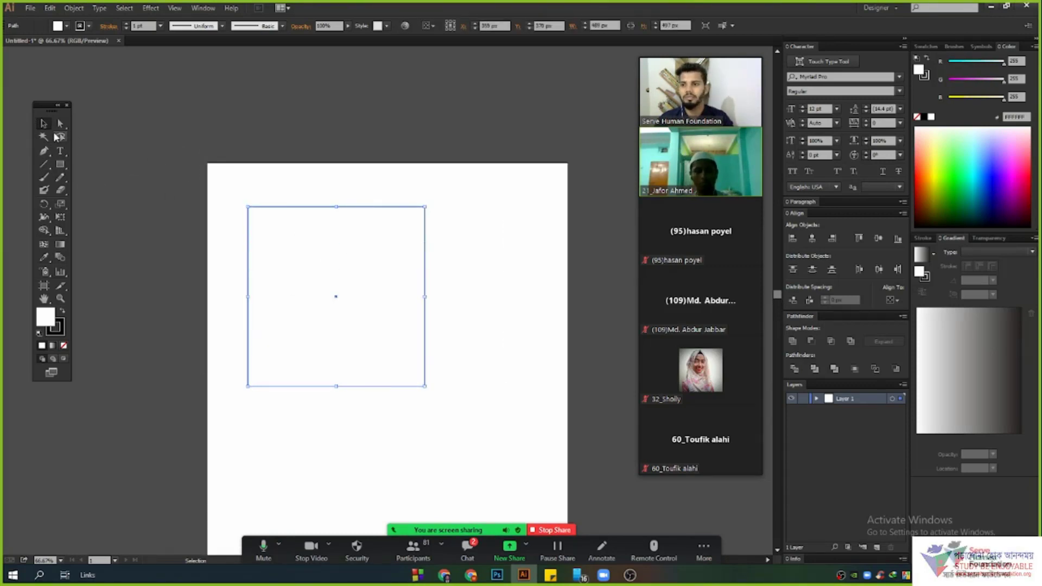
{"action": "left_click", "coordinate": [319, 167]}
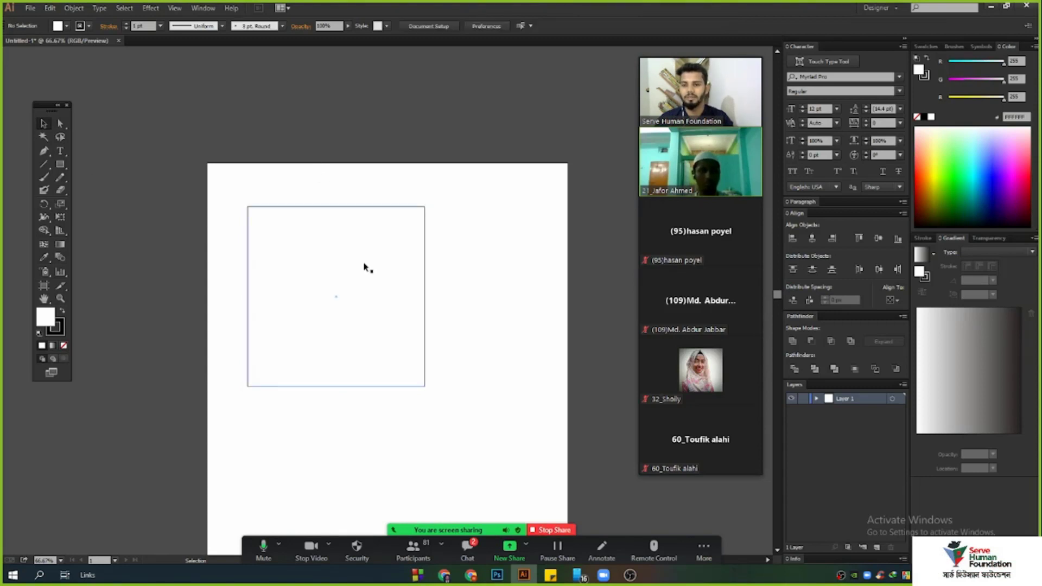
{"action": "left_click_drag", "start_coordinate": [199, 167], "coordinate": [456, 408]}
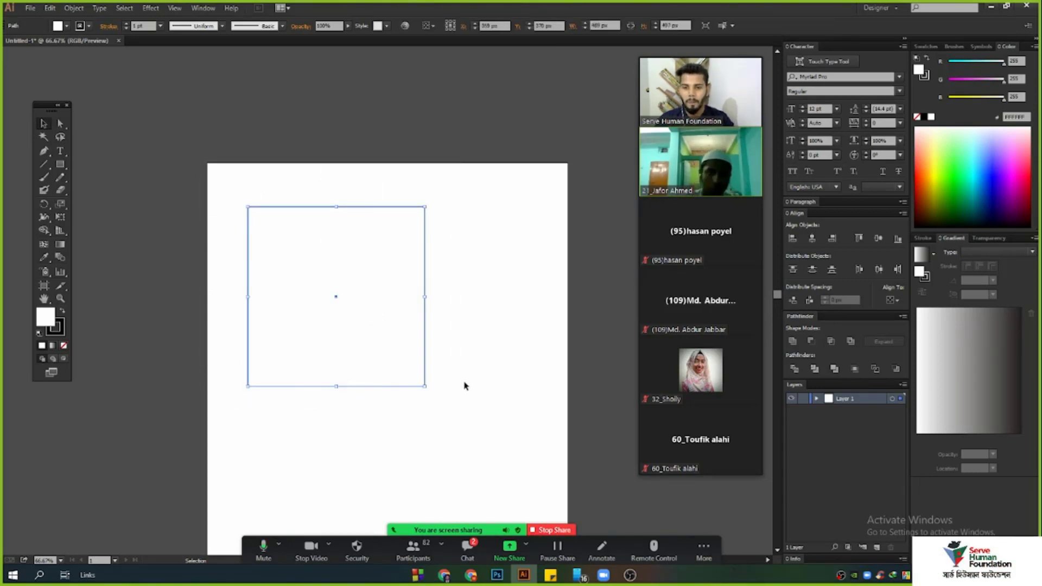
{"action": "left_click", "coordinate": [467, 365]}
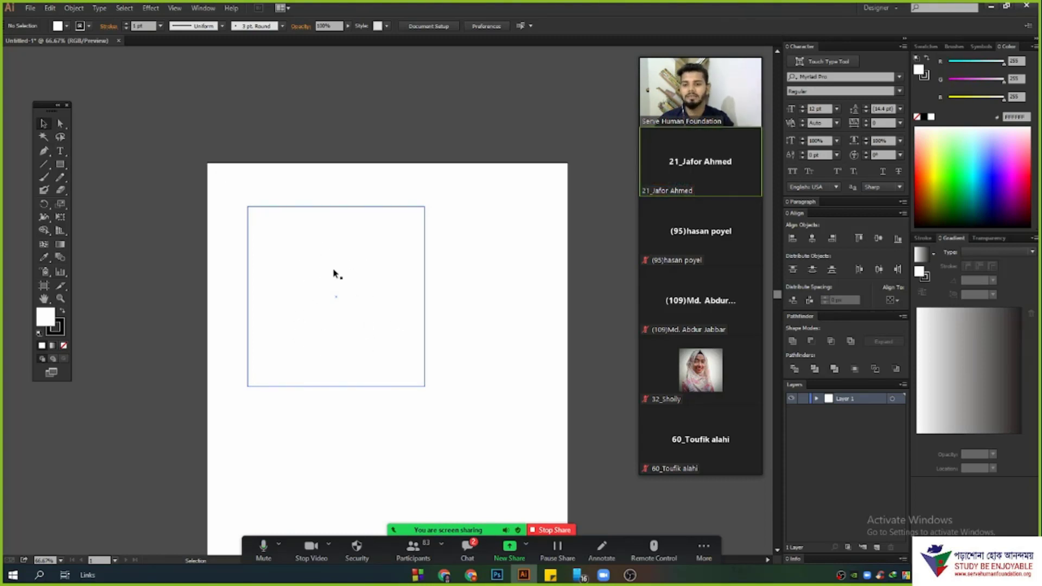
{"action": "left_click_drag", "start_coordinate": [503, 231], "coordinate": [554, 369]}
{"action": "left_click_drag", "start_coordinate": [508, 280], "coordinate": [534, 344]}
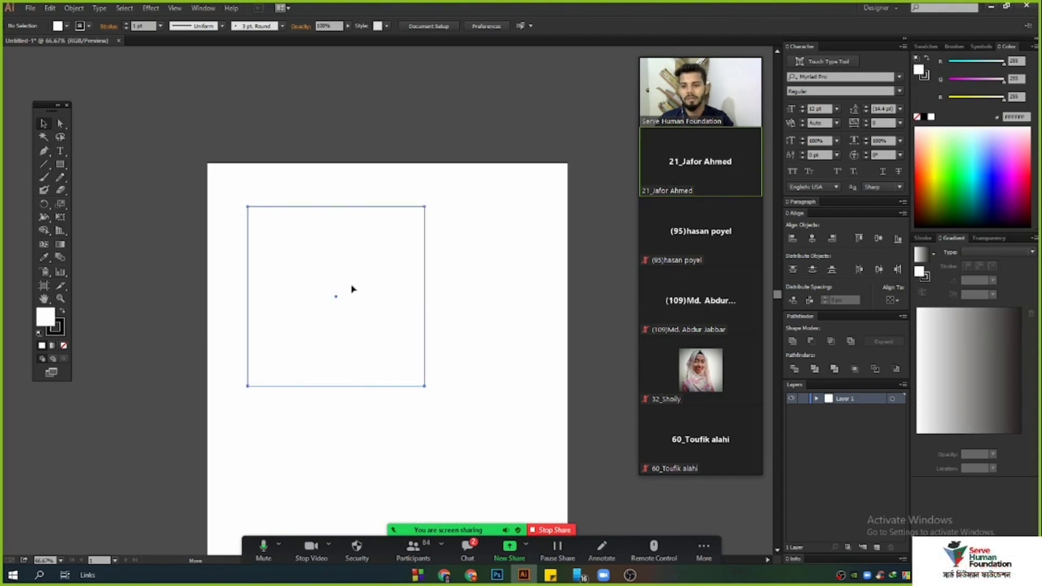
- Move the rectangle off the artboard onto the empty canvas above it
{"action": "left_click_drag", "start_coordinate": [351, 288], "coordinate": [373, 293]}
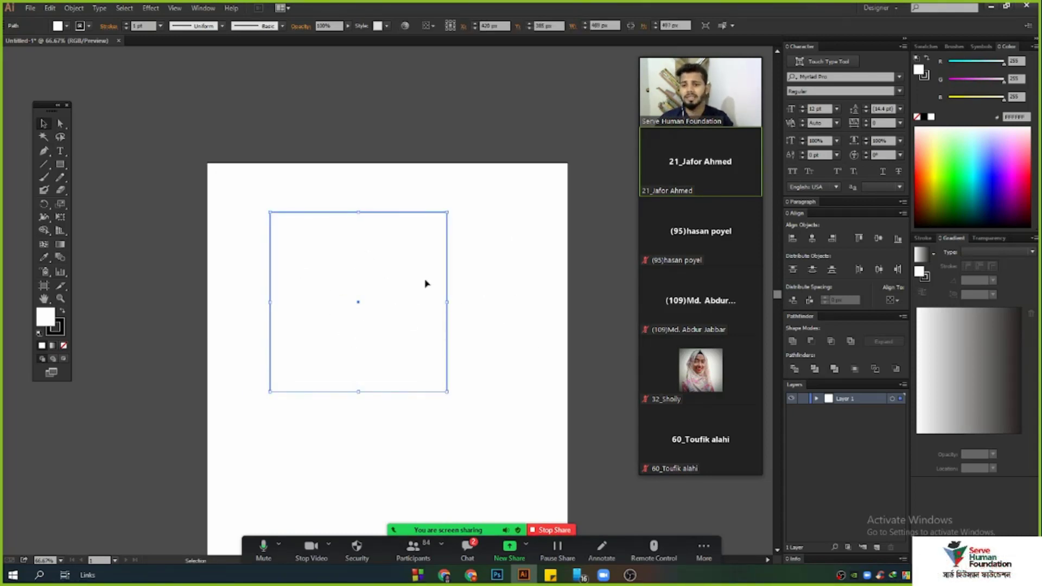
{"action": "scroll", "coordinate": [365, 296], "scroll_direction": "up", "scroll_amount": 2}
{"action": "left_click_drag", "start_coordinate": [393, 326], "coordinate": [337, 124]}
{"action": "left_click", "coordinate": [387, 279]}
{"action": "scroll", "coordinate": [387, 280], "scroll_direction": "up", "scroll_amount": 2}
{"action": "left_click", "coordinate": [179, 194]}
{"action": "scroll", "coordinate": [274, 165], "scroll_direction": "up", "scroll_amount": 2}
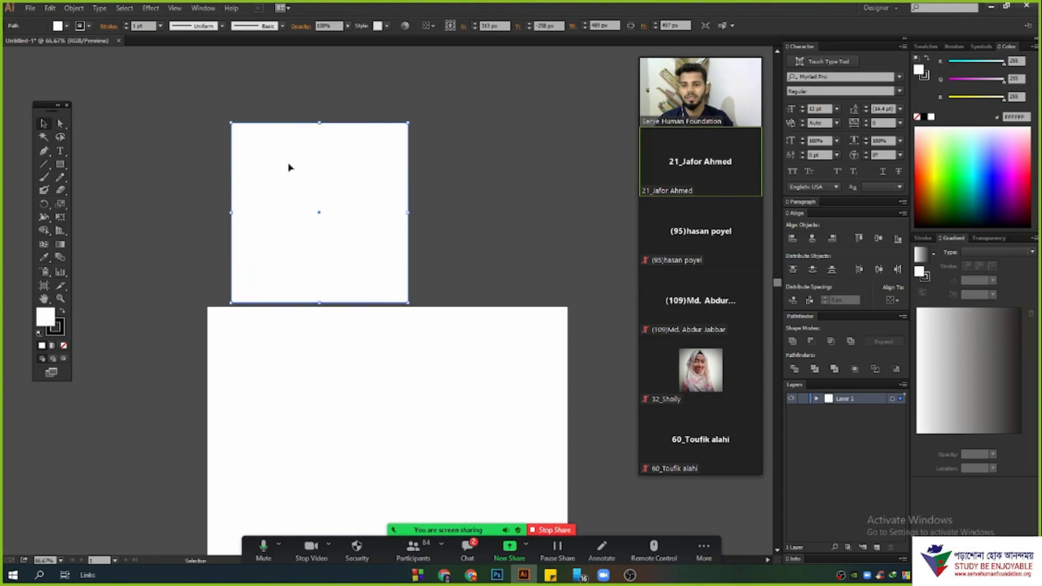
{"action": "left_click_drag", "start_coordinate": [375, 258], "coordinate": [366, 206]}
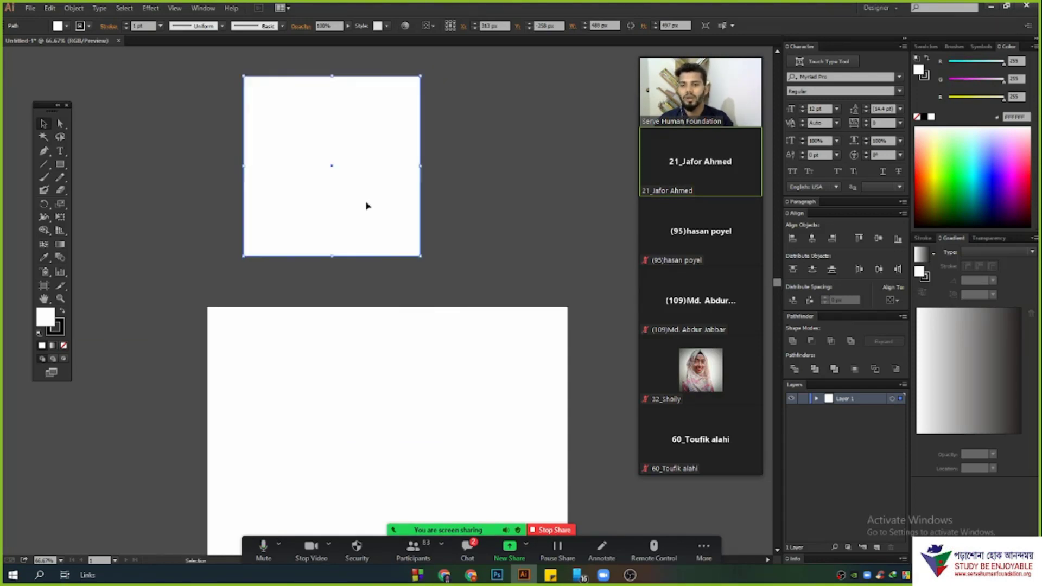
- Switch the active colour attribute of the rectangle between fill and stroke, ending with the stroke active
{"action": "left_click", "coordinate": [58, 328]}
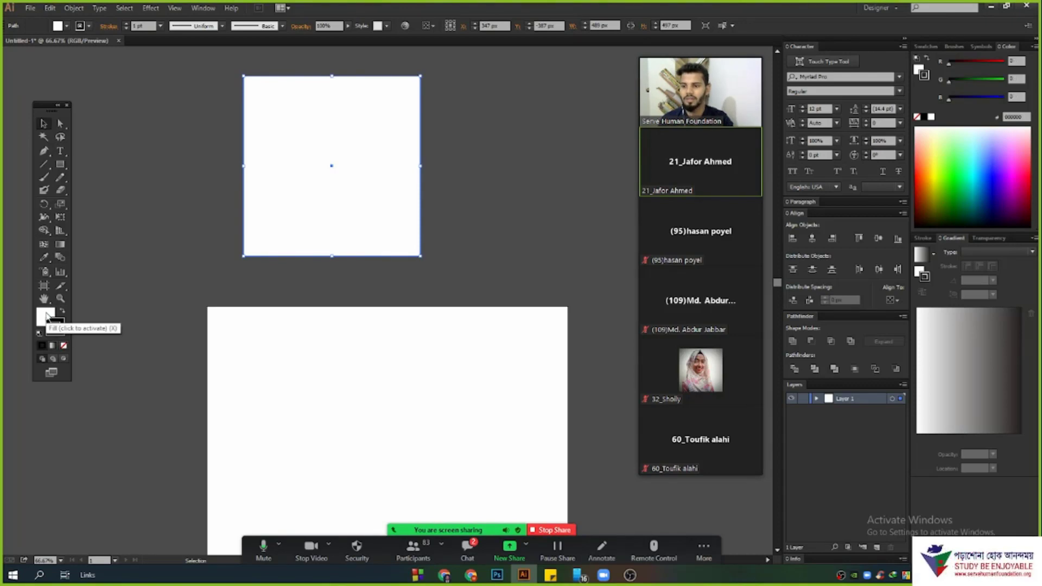
{"action": "left_click", "coordinate": [55, 325]}
{"action": "left_click", "coordinate": [45, 318]}
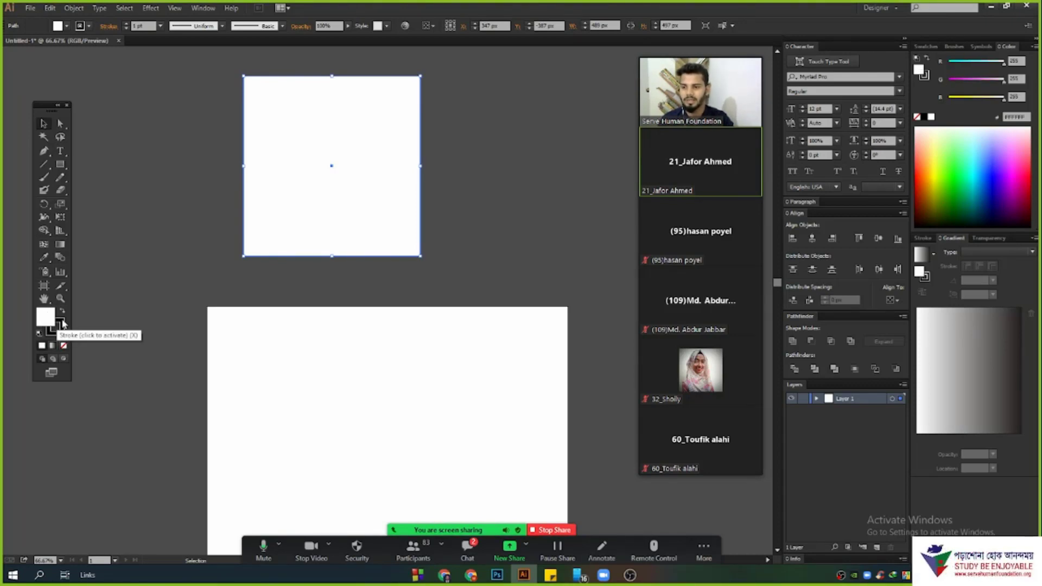
{"action": "left_click", "coordinate": [56, 327]}
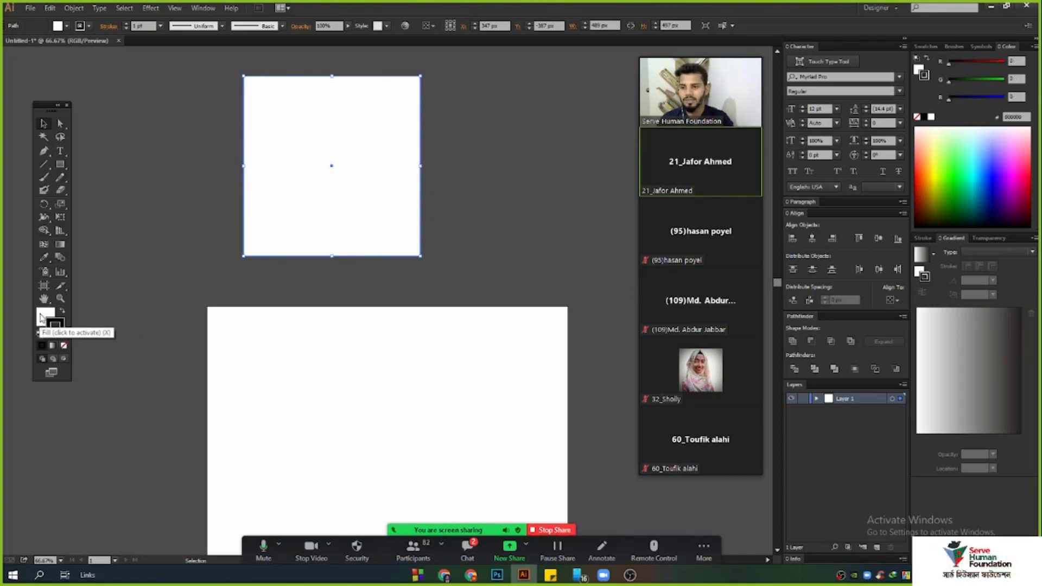
{"action": "left_click", "coordinate": [41, 317]}
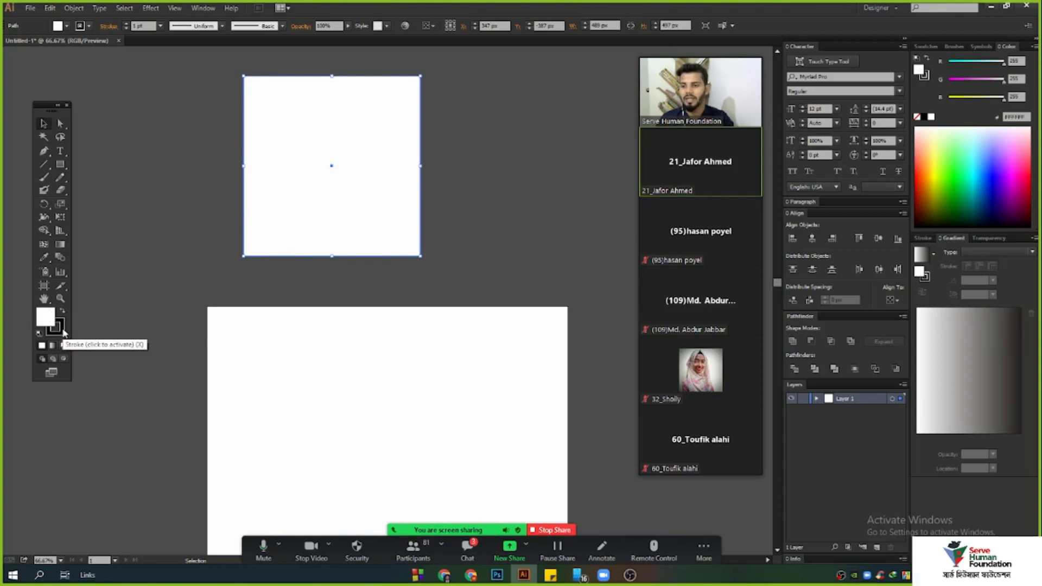
{"action": "left_click", "coordinate": [56, 326]}
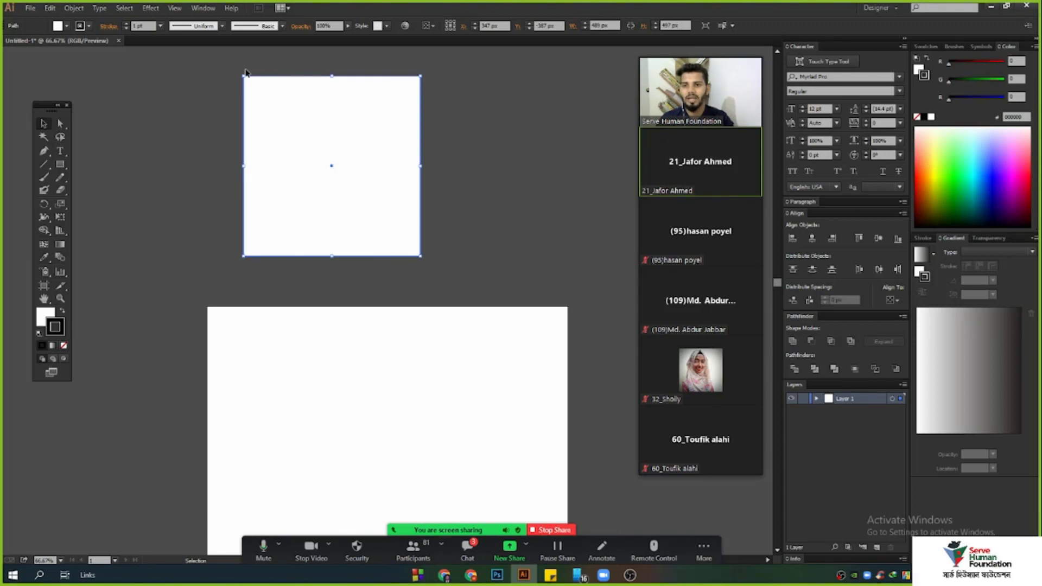
- Move the rectangle back onto the artboard, set its stroke weight to 10 pt and deselect it
{"action": "left_click_drag", "start_coordinate": [349, 104], "coordinate": [356, 369]}
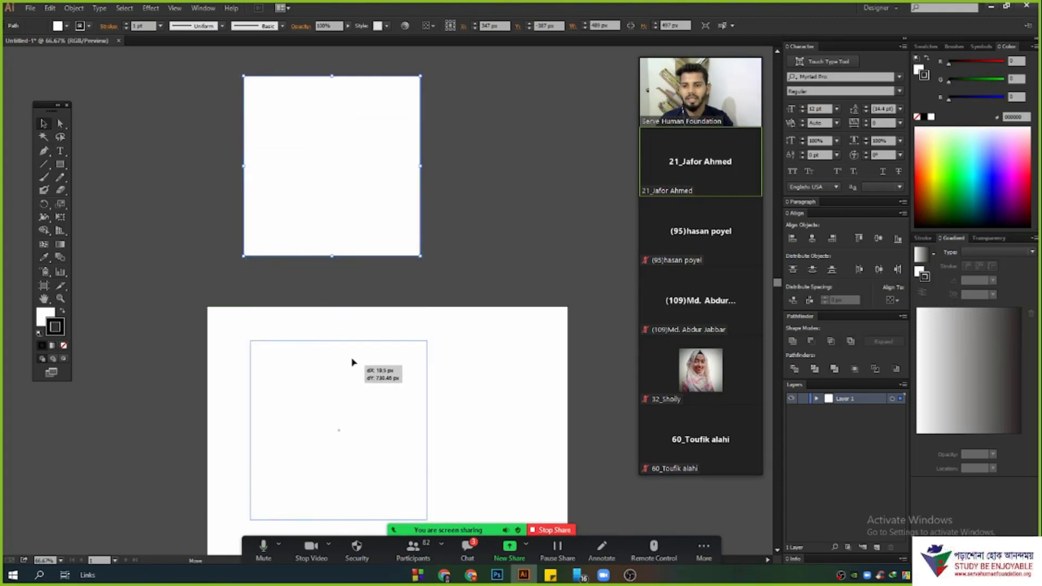
{"action": "left_click", "coordinate": [126, 23]}
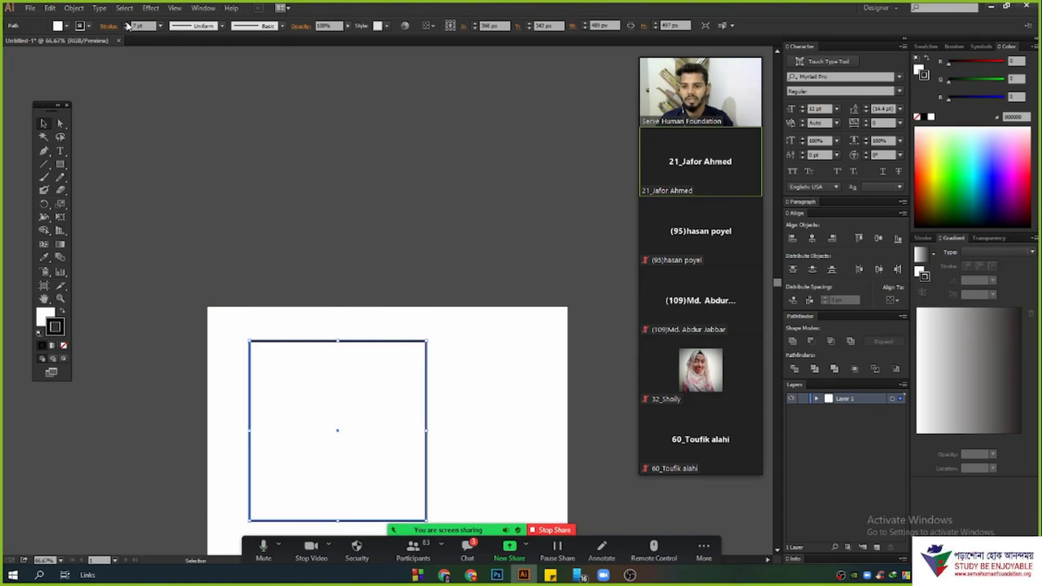
{"action": "scroll", "coordinate": [422, 315], "scroll_direction": "down", "scroll_amount": 3}
{"action": "left_click", "coordinate": [442, 257]}
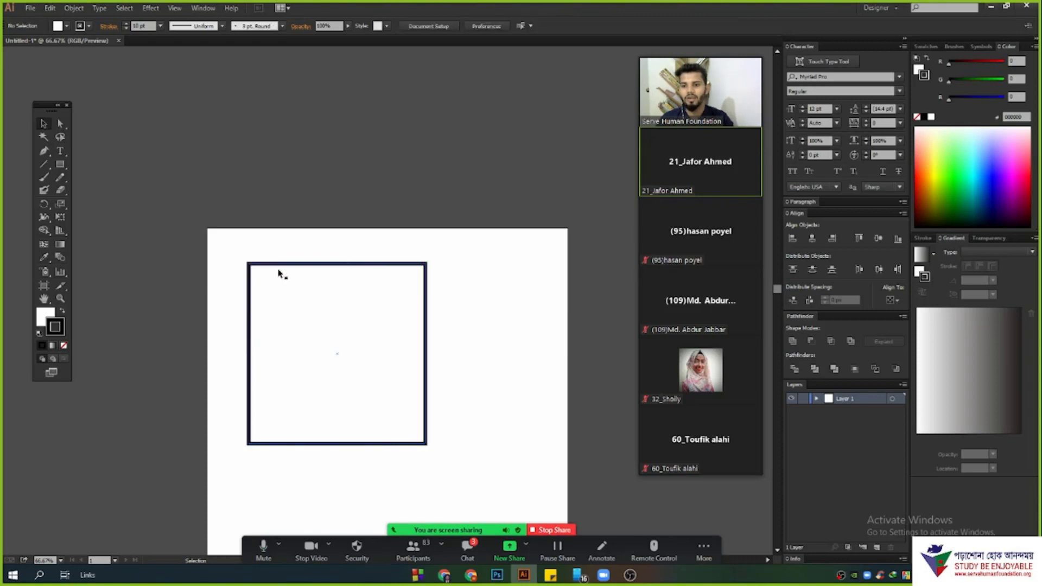
- Select the rectangle and try a blue fill on it, settling on light green AEFF4B
{"action": "left_click", "coordinate": [308, 335]}
{"action": "left_click", "coordinate": [52, 314]}
{"action": "left_click", "coordinate": [989, 192]}
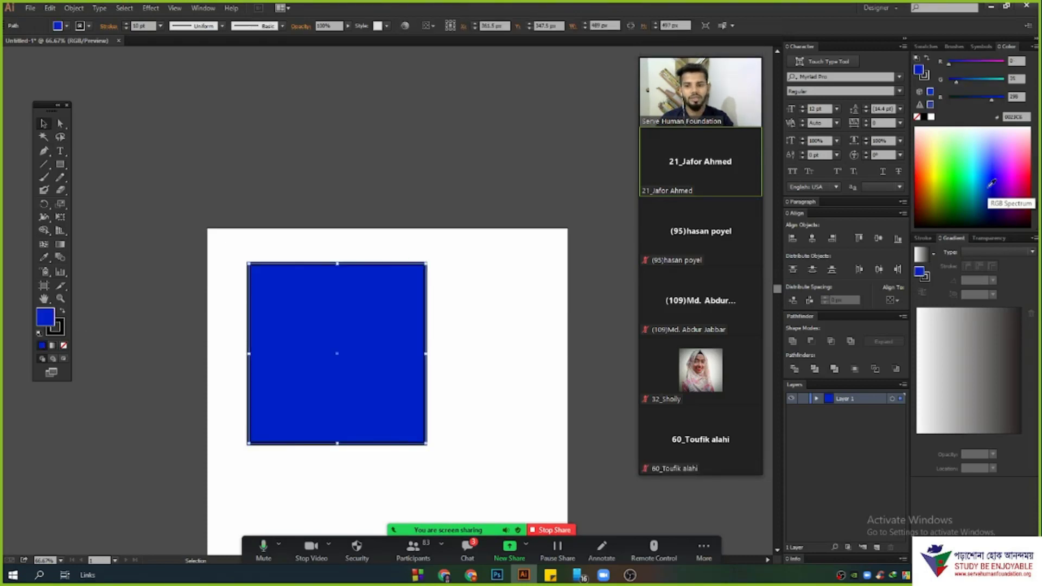
{"action": "left_click", "coordinate": [947, 151]}
{"action": "left_click", "coordinate": [943, 160]}
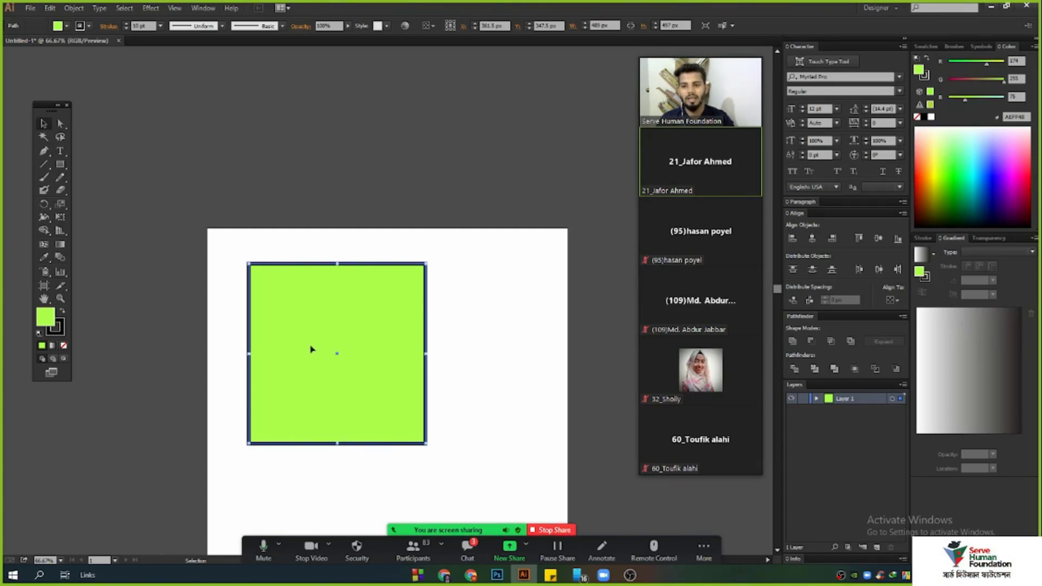
- Reselect the green rectangle with a selection marquee and move it closer to the artboard's horizontal centre
{"action": "left_click_drag", "start_coordinate": [223, 245], "coordinate": [467, 475]}
{"action": "scroll", "coordinate": [455, 359], "scroll_direction": "down", "scroll_amount": 3}
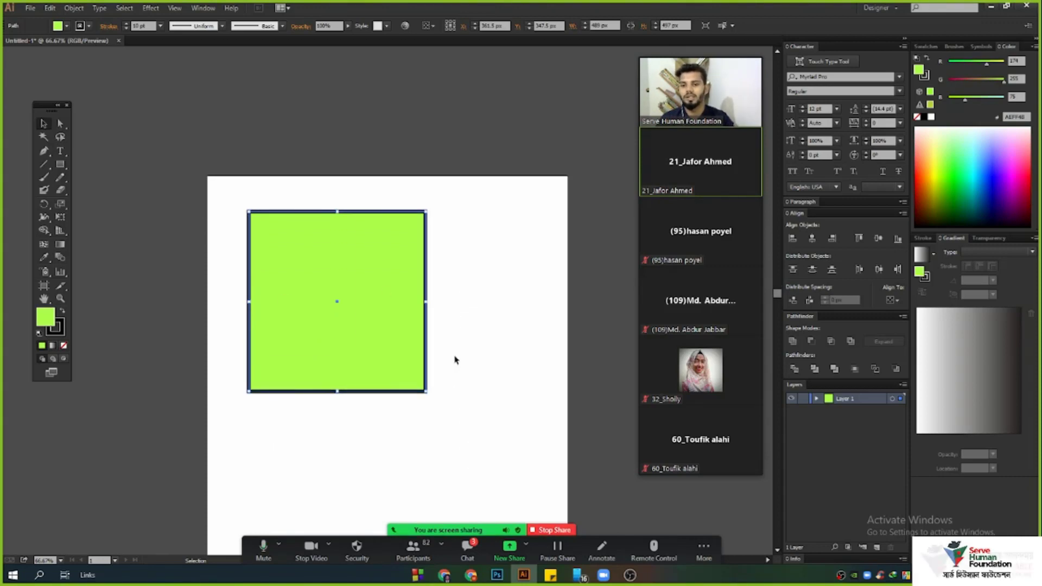
{"action": "left_click_drag", "start_coordinate": [275, 283], "coordinate": [321, 303]}
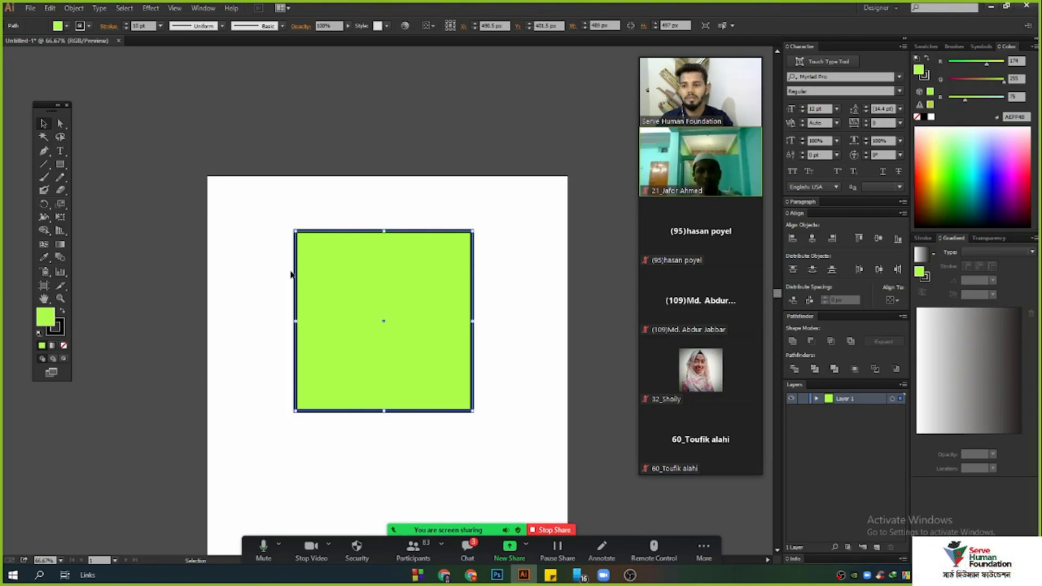
- Remove the rectangle's fill, move it across the artboard's upper edge and bring it back inside the artboard
{"action": "left_click", "coordinate": [64, 346]}
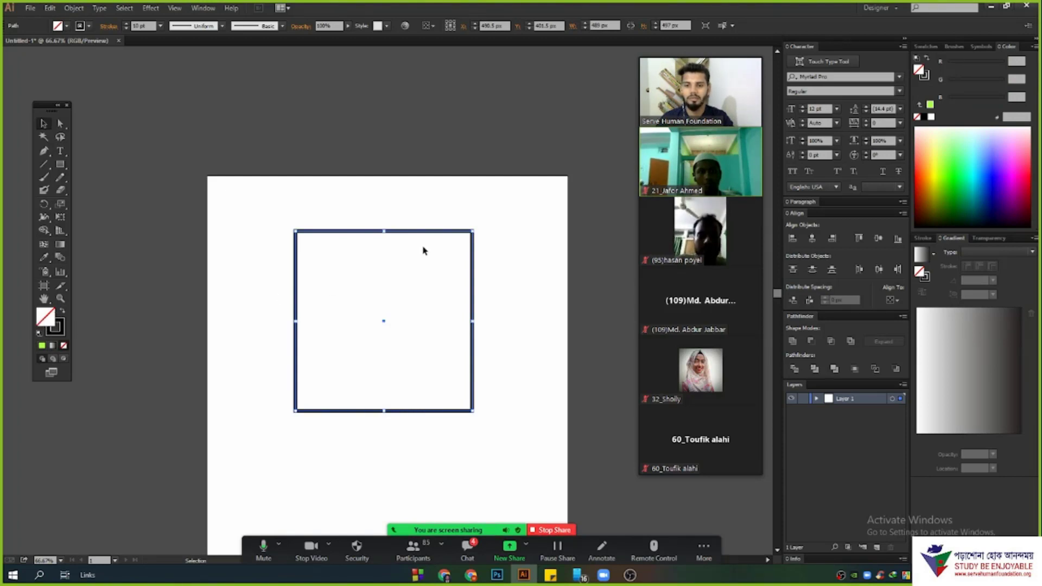
{"action": "scroll", "coordinate": [424, 250], "scroll_direction": "up", "scroll_amount": 3}
{"action": "left_click_drag", "start_coordinate": [430, 296], "coordinate": [386, 134]}
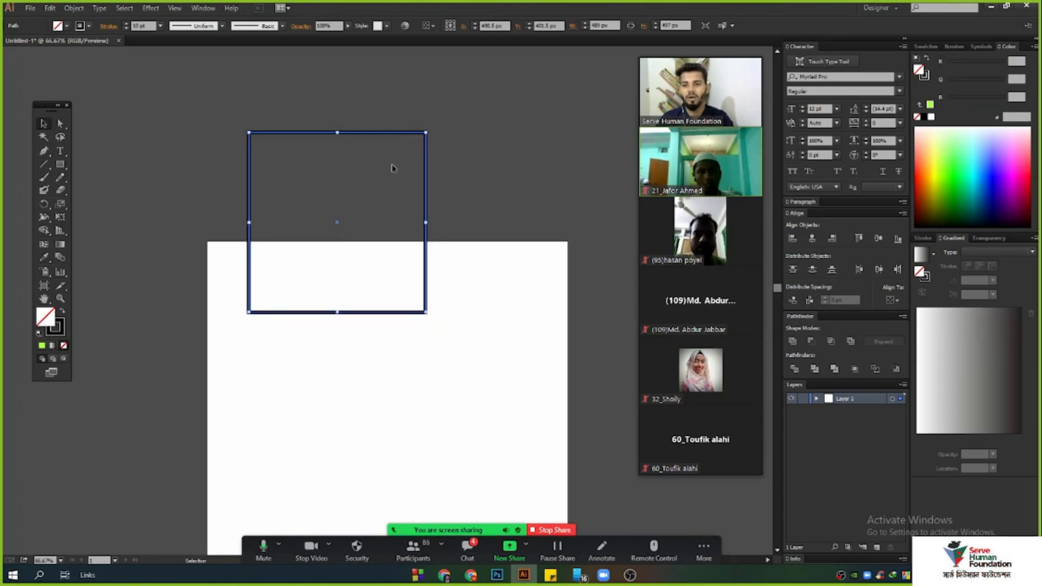
{"action": "scroll", "coordinate": [442, 269], "scroll_direction": "down", "scroll_amount": 1}
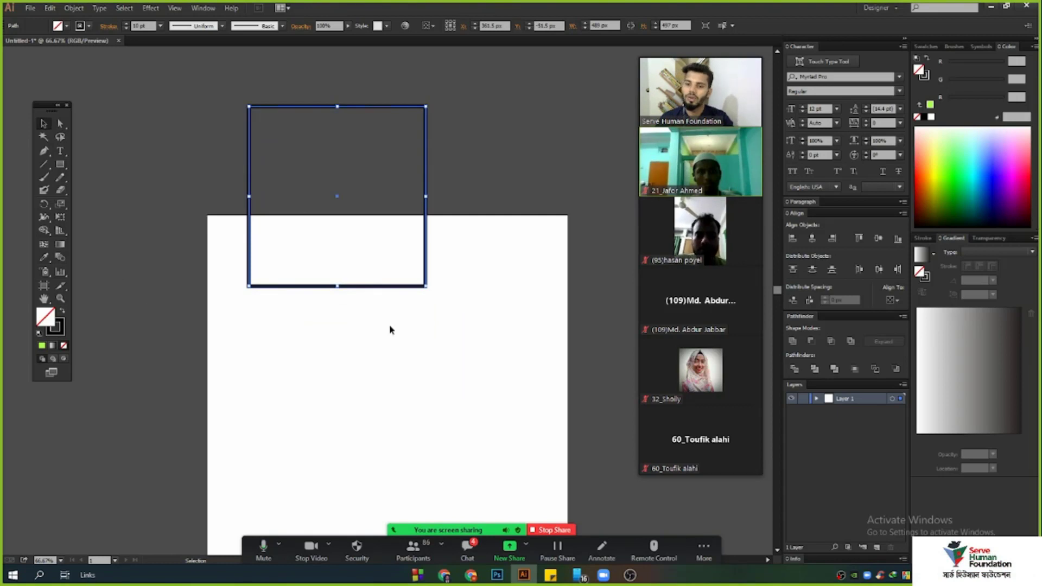
{"action": "left_click_drag", "start_coordinate": [380, 286], "coordinate": [385, 422]}
{"action": "scroll", "coordinate": [307, 313], "scroll_direction": "down", "scroll_amount": 2}
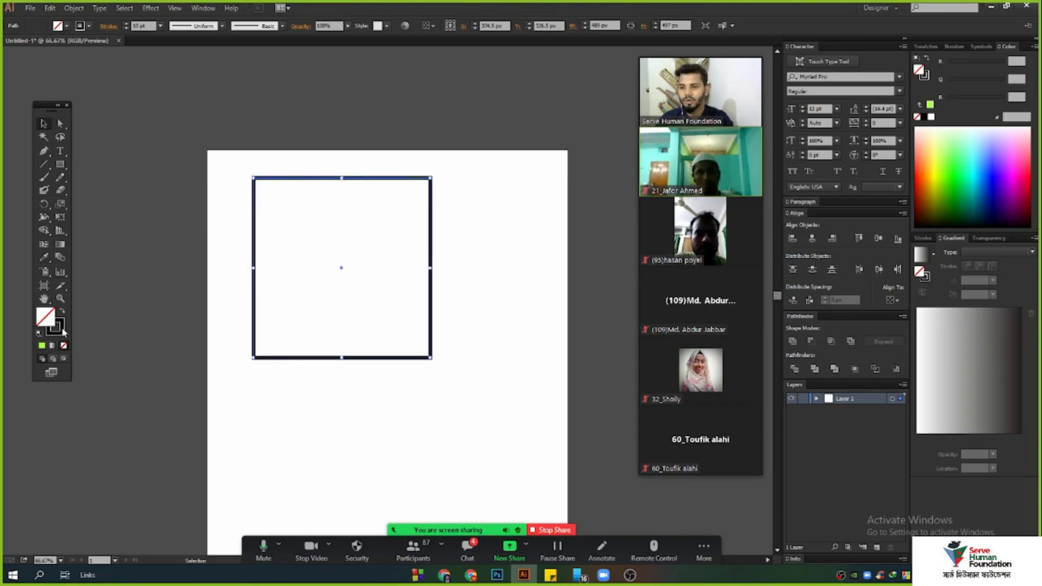
- Restore the rectangle's light green fill, remove its stroke and reselect it with a selection marquee
{"action": "left_click", "coordinate": [44, 344]}
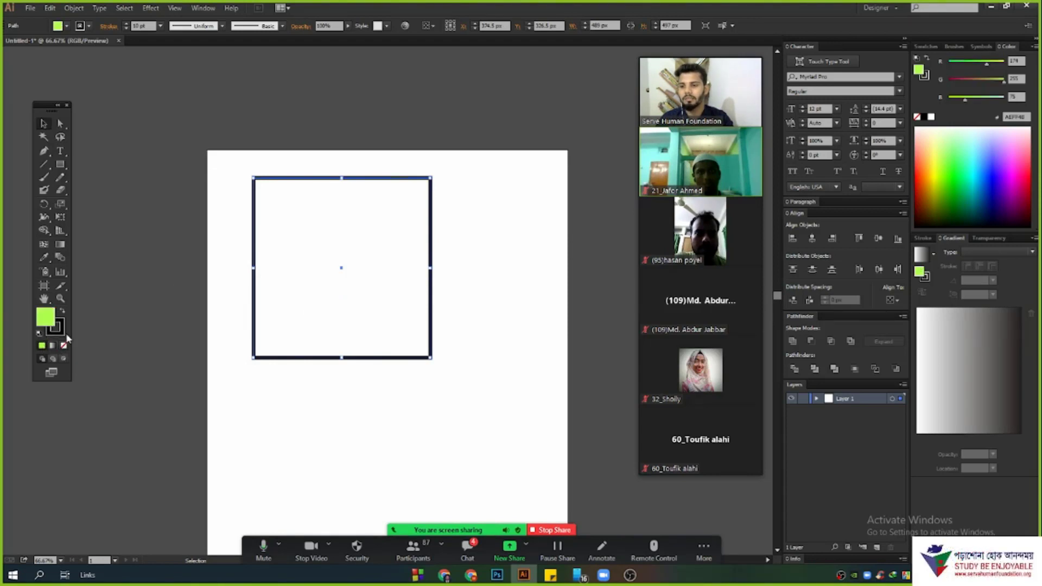
{"action": "left_click", "coordinate": [61, 334]}
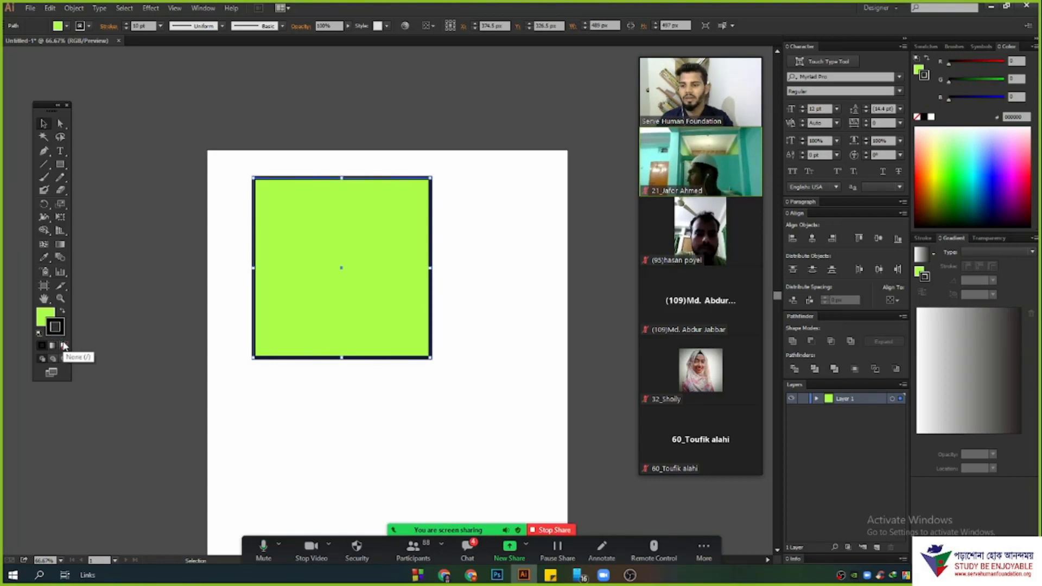
{"action": "left_click", "coordinate": [63, 346]}
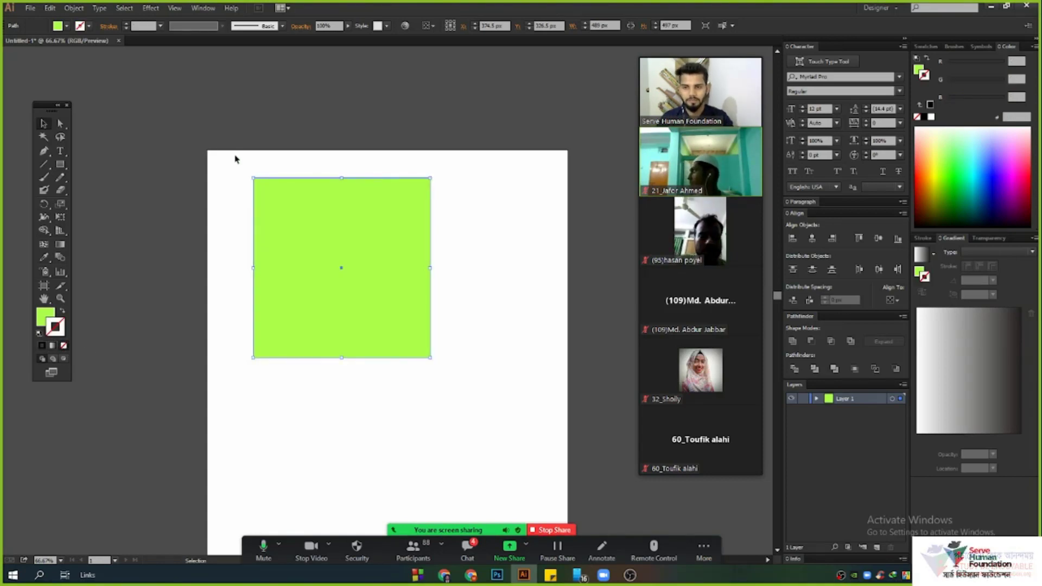
{"action": "left_click_drag", "start_coordinate": [233, 157], "coordinate": [498, 418]}
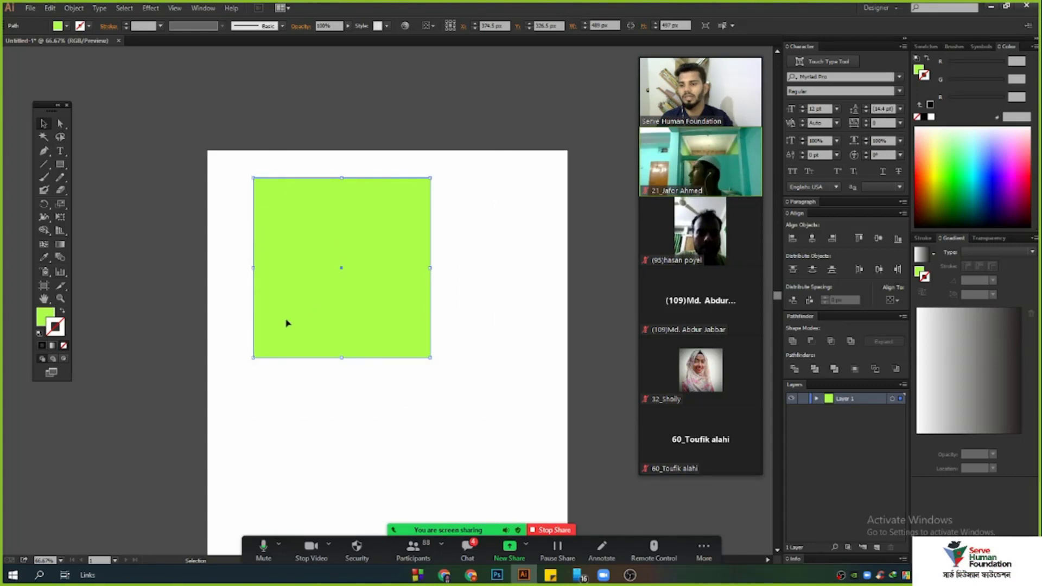
- Toggle the rectangle's stroke between solid black and none, ending with a solid black stroke
{"action": "left_click", "coordinate": [55, 328]}
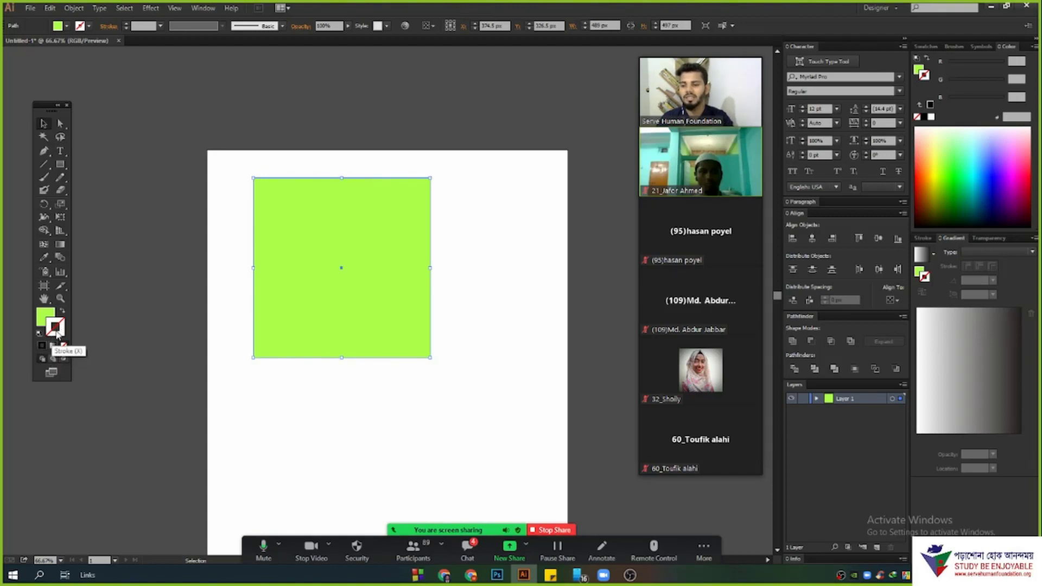
{"action": "left_click", "coordinate": [41, 345]}
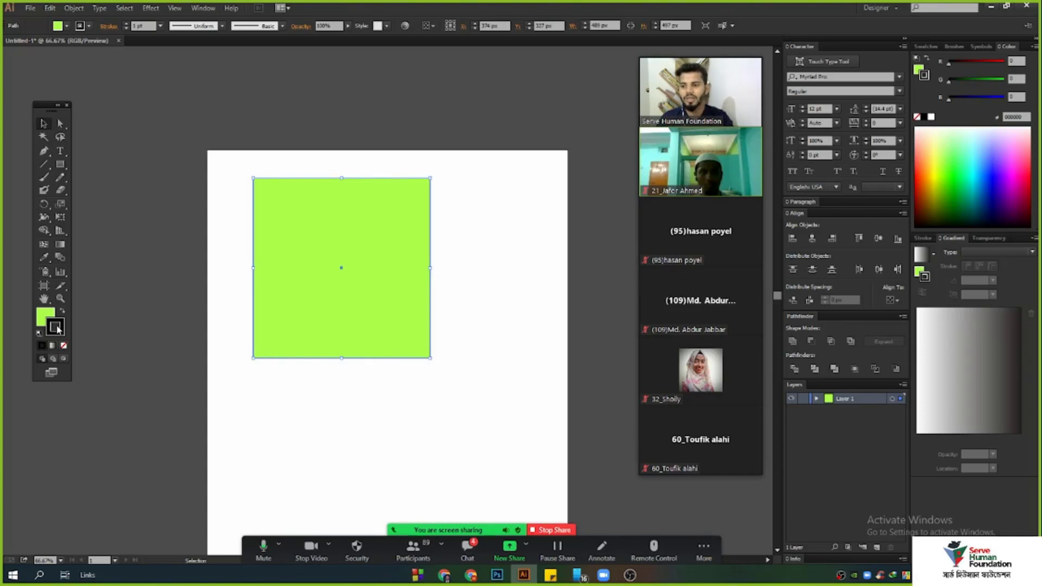
{"action": "left_click", "coordinate": [65, 345]}
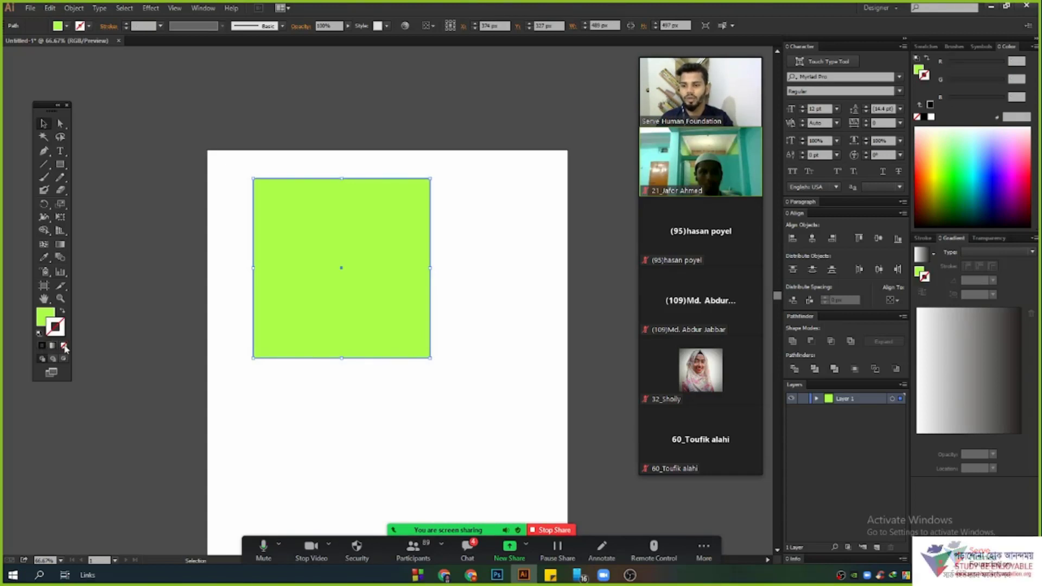
{"action": "left_click", "coordinate": [42, 345]}
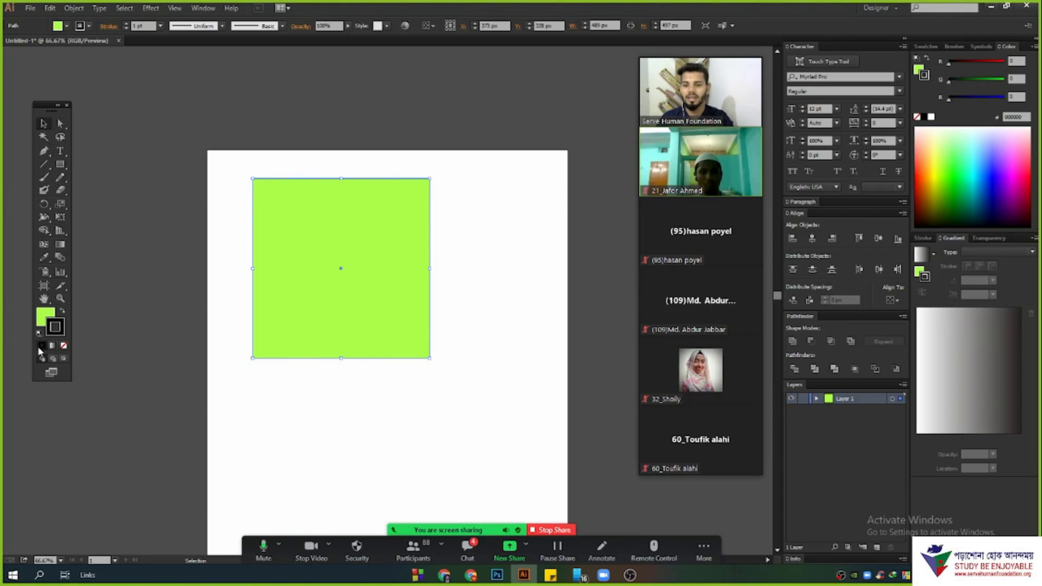
{"action": "scroll", "coordinate": [400, 282], "scroll_direction": "up", "scroll_amount": 2}
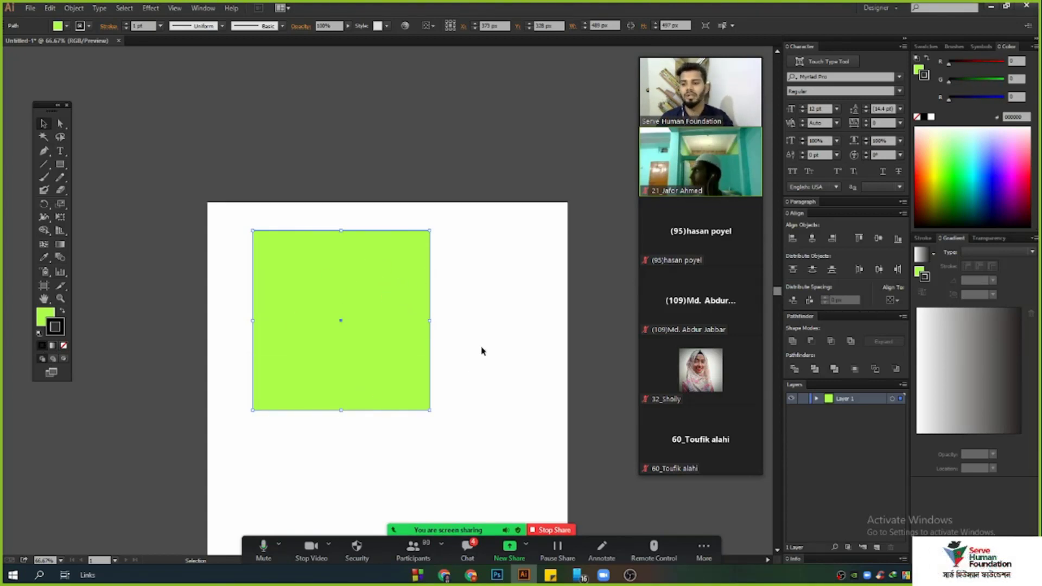
{"action": "scroll", "coordinate": [481, 351], "scroll_direction": "down", "scroll_amount": 2}
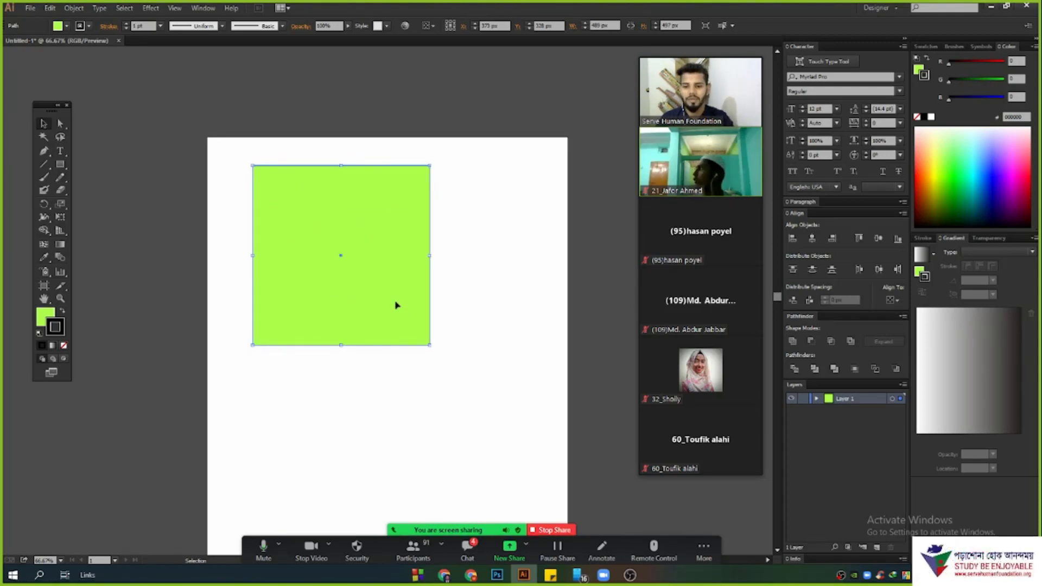
- Apply the white-to-black linear gradient to the stroke, swap fill and stroke, and move the rectangle lower on the artboard
{"action": "left_click", "coordinate": [52, 346]}
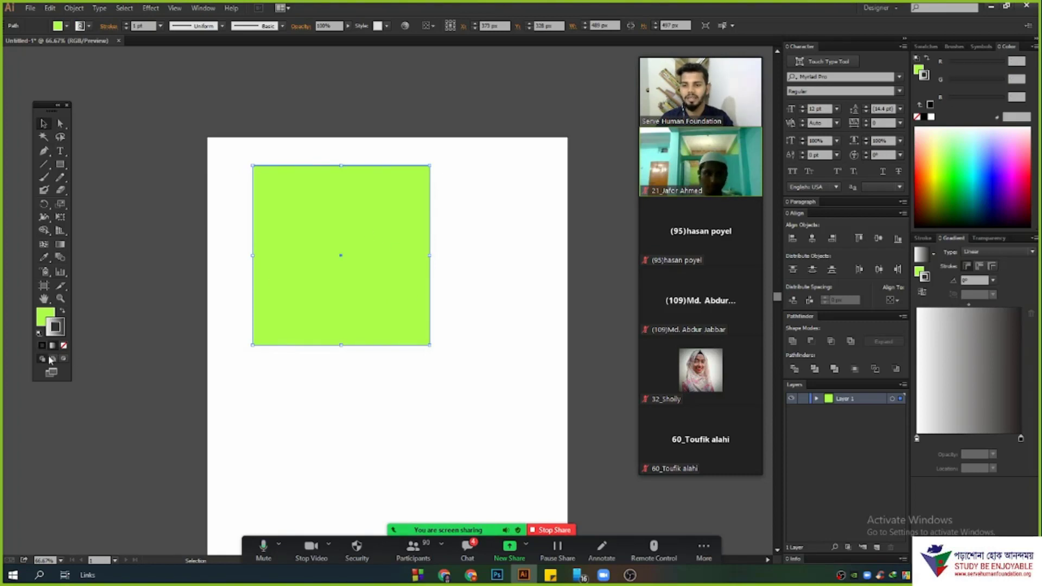
{"action": "left_click", "coordinate": [62, 311]}
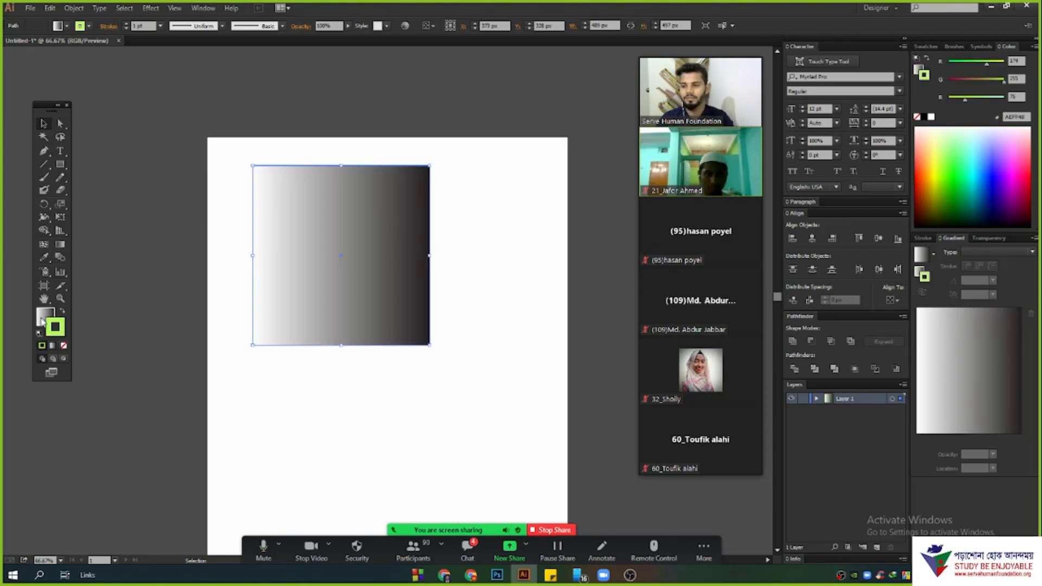
{"action": "left_click_drag", "start_coordinate": [361, 305], "coordinate": [369, 307]}
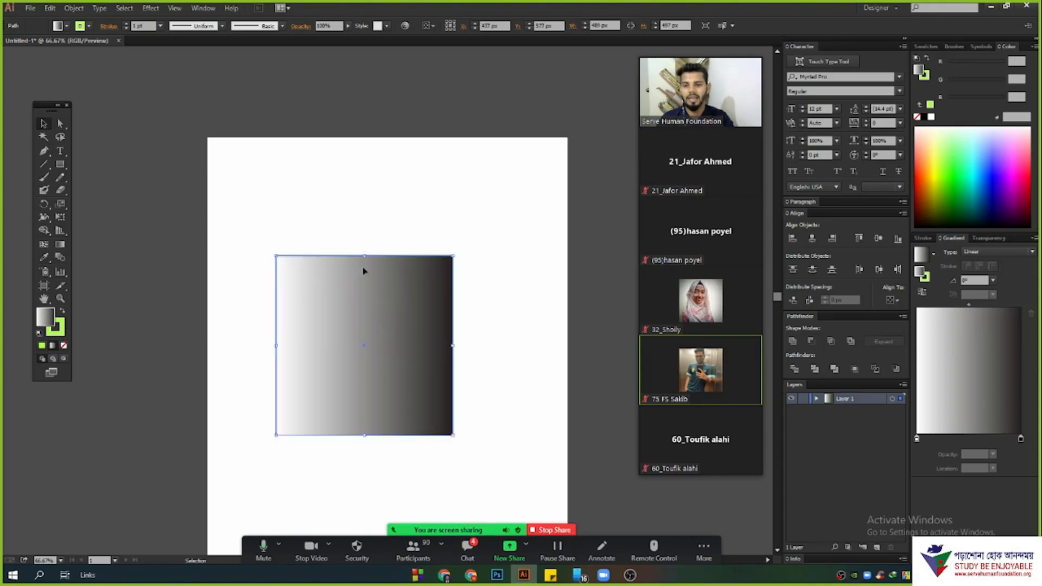
{"action": "scroll", "coordinate": [332, 370], "scroll_direction": "down", "scroll_amount": 2}
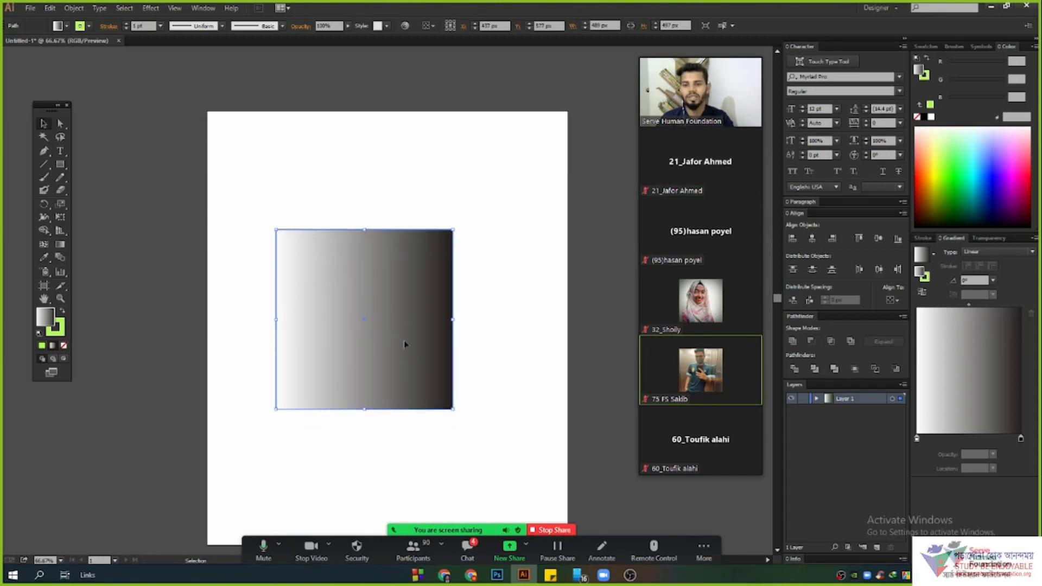
- Move the gradient rectangle so it overlaps the artboard's upper-left corner, then deselect it
{"action": "scroll", "coordinate": [526, 358], "scroll_direction": "up", "scroll_amount": 5}
{"action": "left_click_drag", "start_coordinate": [378, 387], "coordinate": [178, 126]}
{"action": "scroll", "coordinate": [312, 229], "scroll_direction": "up", "scroll_amount": 6}
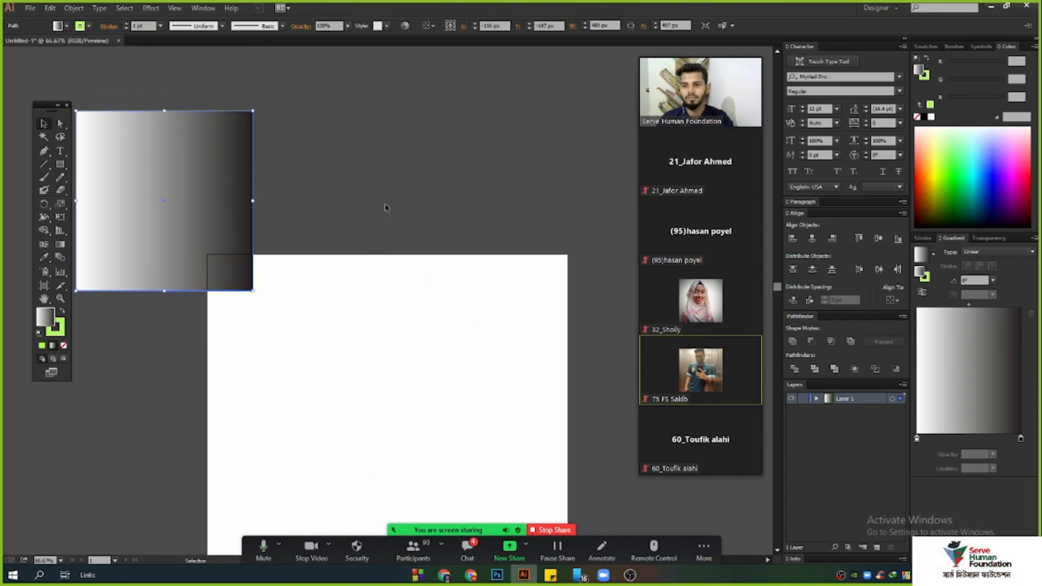
{"action": "left_click", "coordinate": [386, 209]}
- Move the gradient rectangle completely off the artboard onto the empty canvas beyond its upper-left corner and deselect it
{"action": "left_click_drag", "start_coordinate": [364, 225], "coordinate": [526, 224]}
{"action": "left_click", "coordinate": [45, 124]}
{"action": "left_click_drag", "start_coordinate": [240, 187], "coordinate": [185, 170]}
{"action": "scroll", "coordinate": [411, 264], "scroll_direction": "up", "scroll_amount": 6}
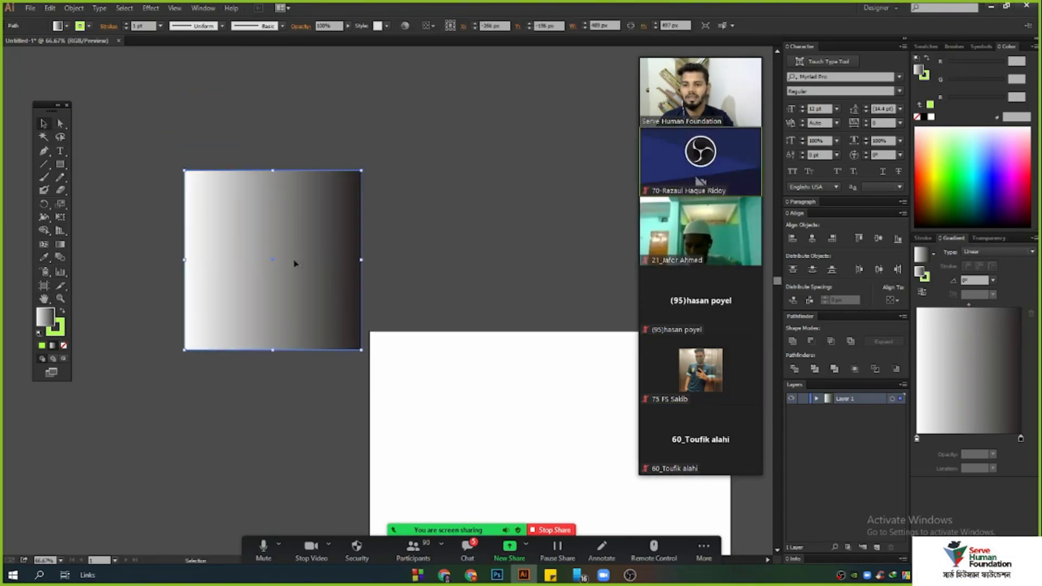
{"action": "left_click_drag", "start_coordinate": [295, 261], "coordinate": [342, 201]}
{"action": "left_click", "coordinate": [504, 281]}
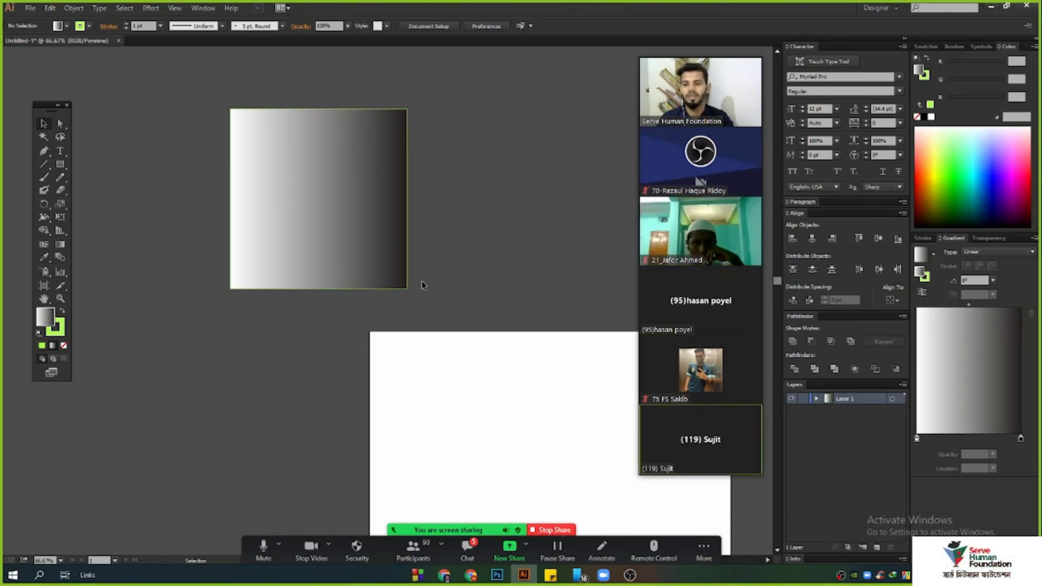
- Select the gradient rectangle with a selection marquee and move it slightly farther up and left from the artboard
{"action": "scroll", "coordinate": [256, 152], "scroll_direction": "up", "scroll_amount": 5}
{"action": "scroll", "coordinate": [226, 158], "scroll_direction": "down", "scroll_amount": 4}
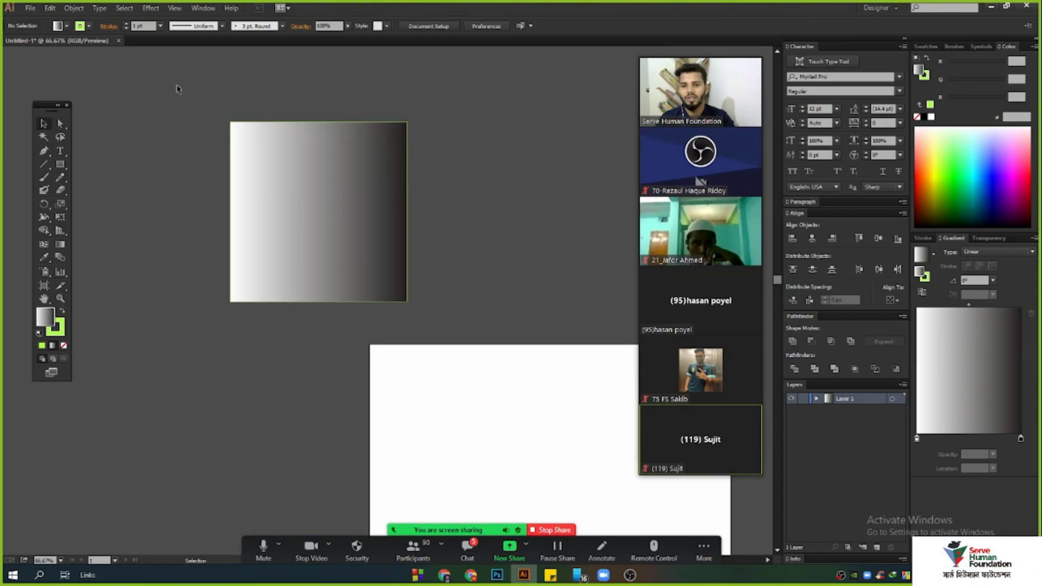
{"action": "left_click_drag", "start_coordinate": [135, 51], "coordinate": [497, 318]}
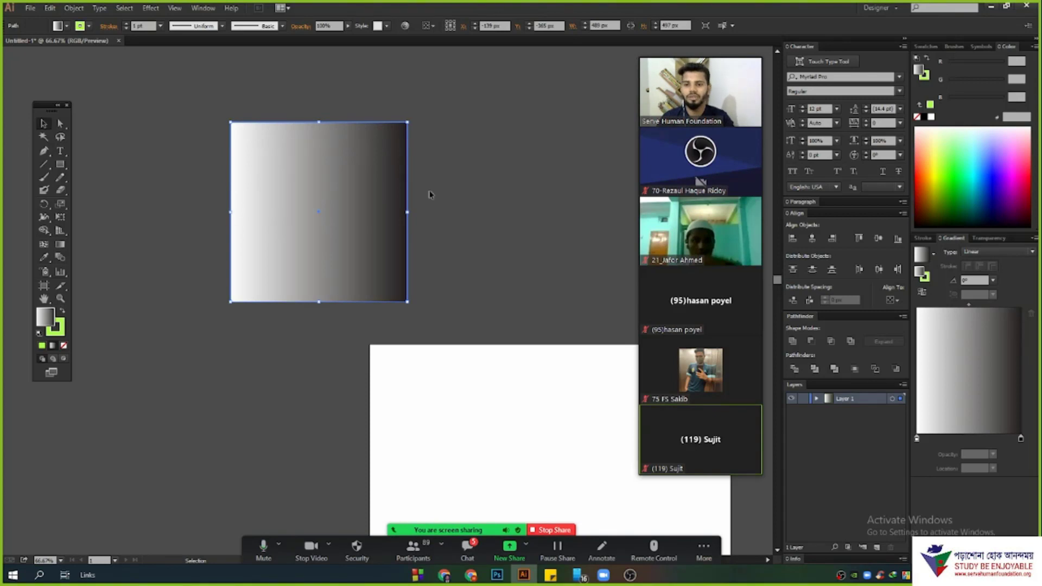
{"action": "scroll", "coordinate": [379, 198], "scroll_direction": "up", "scroll_amount": 1}
{"action": "left_click_drag", "start_coordinate": [349, 211], "coordinate": [314, 194]}
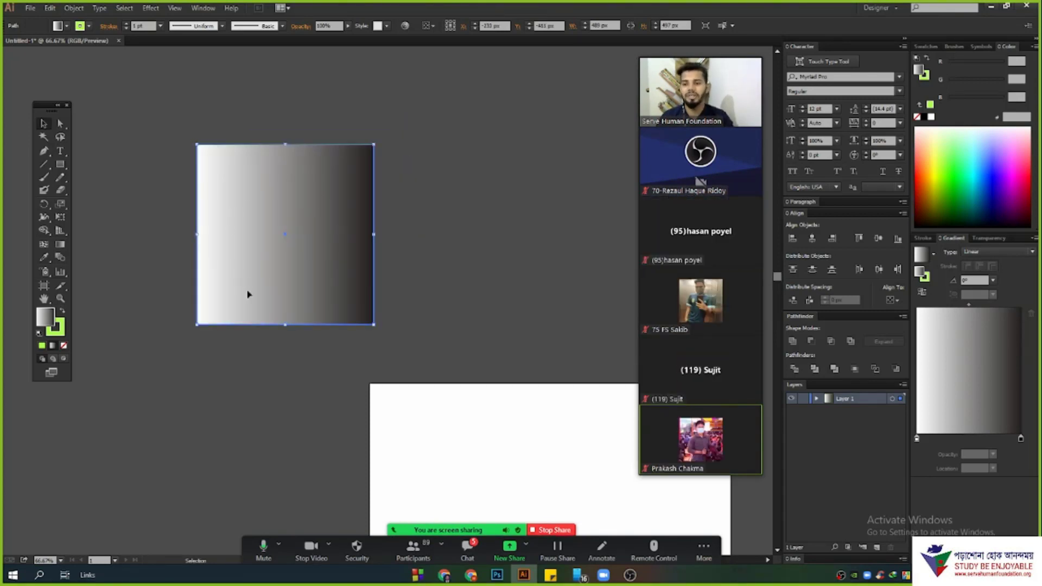
{"action": "scroll", "coordinate": [321, 259], "scroll_direction": "down", "scroll_amount": 4}
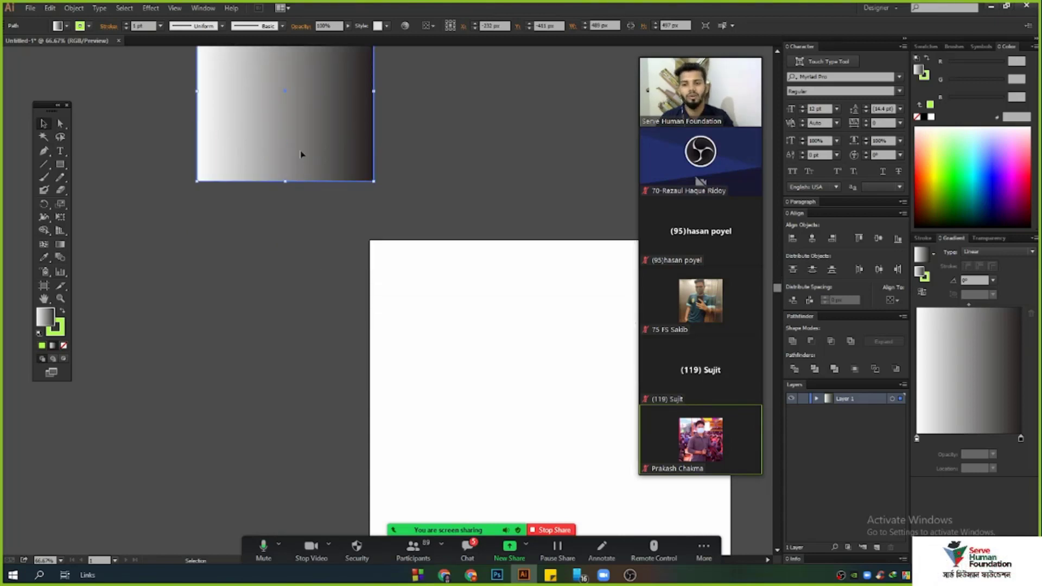
- Switch the rectangle's active colour attribute to the stroke and back, ending with the fill active
{"action": "left_click", "coordinate": [58, 328]}
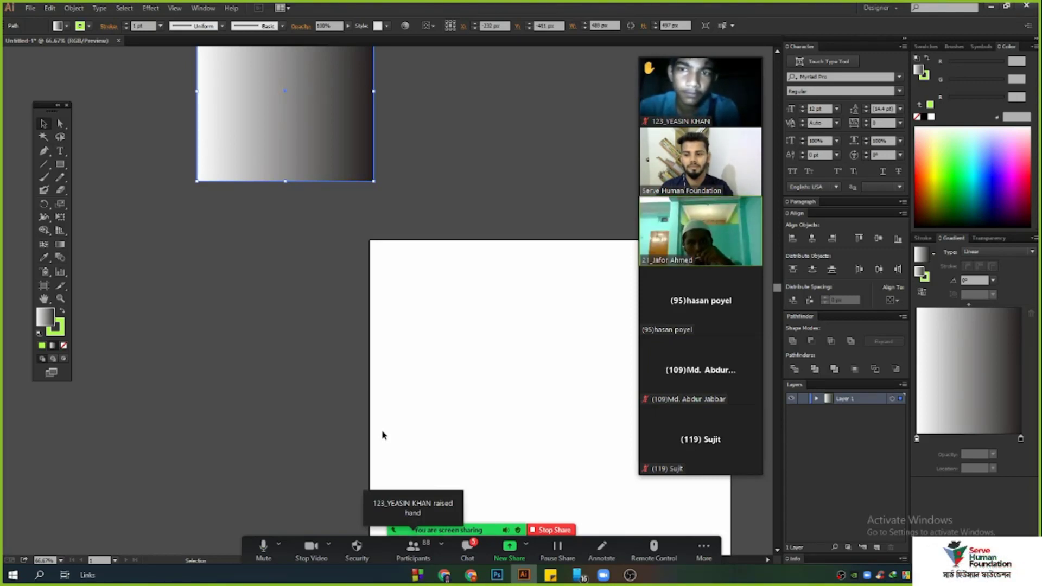
{"action": "left_click", "coordinate": [58, 334]}
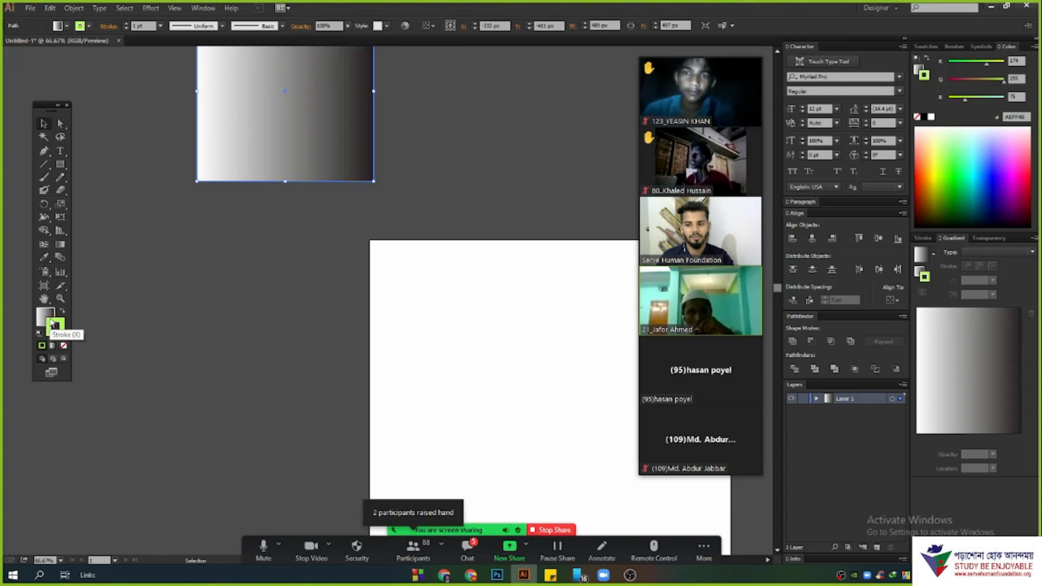
{"action": "left_click", "coordinate": [45, 315]}
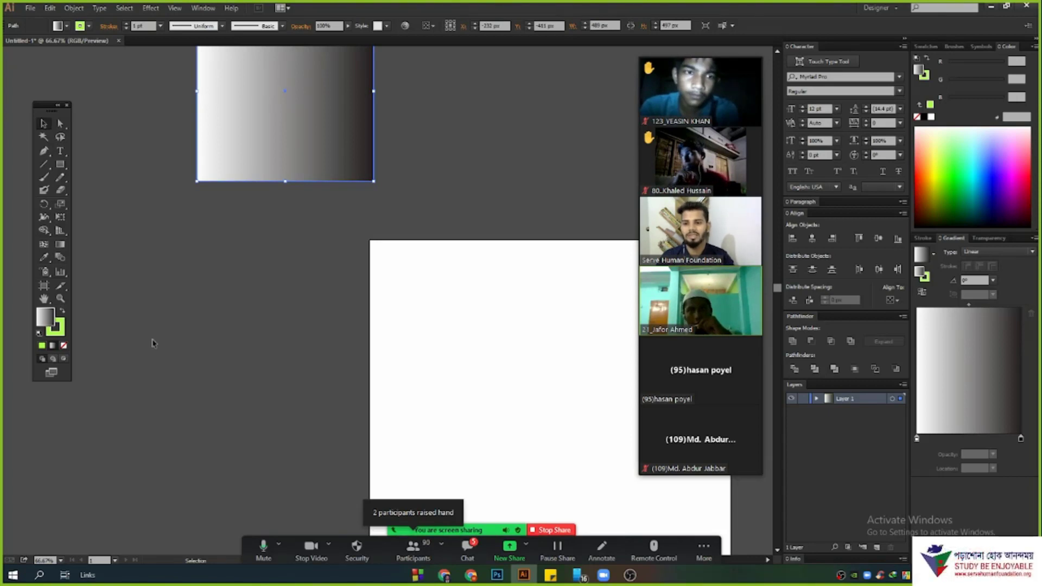
- Move the gradient rectangle down to the artboard's upper-left corner and place a duplicate of it alongside, to its right
{"action": "scroll", "coordinate": [163, 344], "scroll_direction": "up", "scroll_amount": 2}
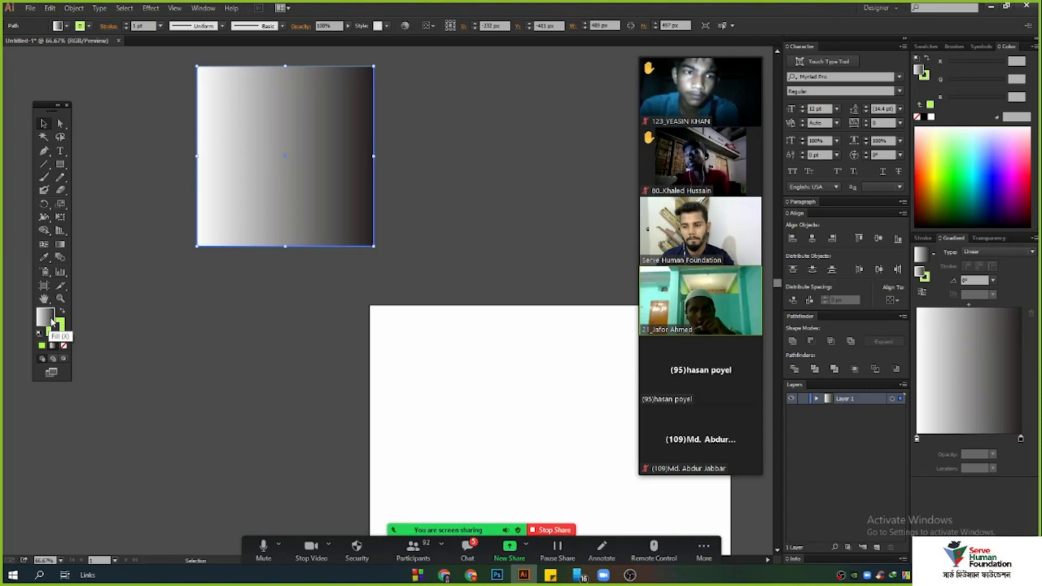
{"action": "left_click_drag", "start_coordinate": [332, 144], "coordinate": [327, 212]}
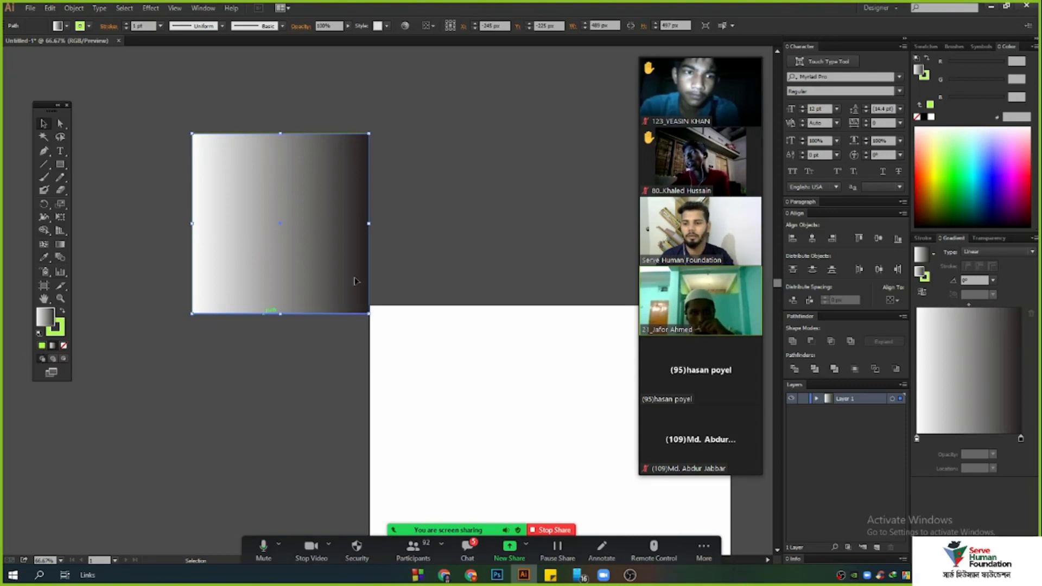
{"action": "left_click_drag", "start_coordinate": [324, 211], "coordinate": [527, 211]}
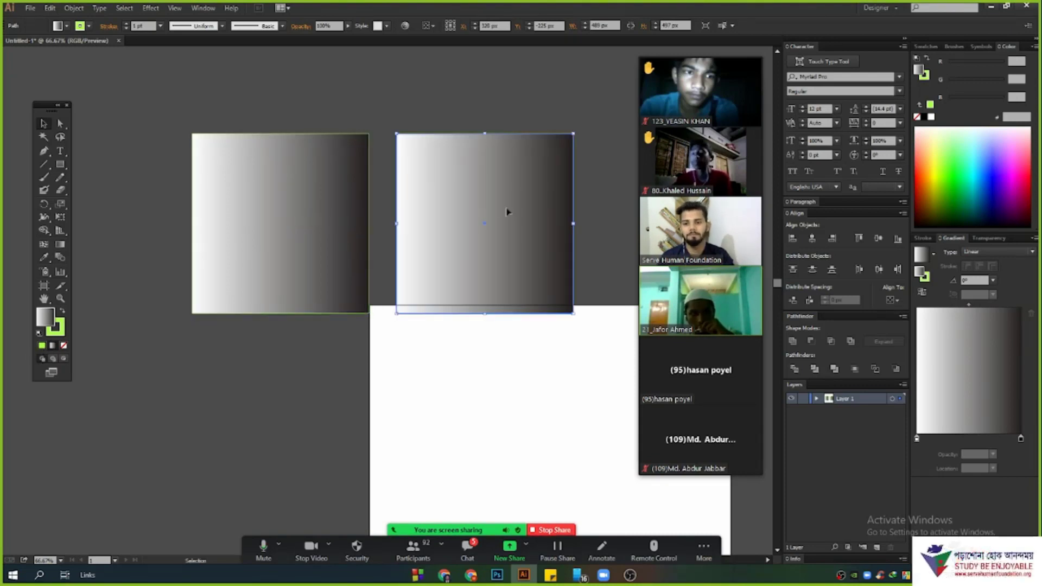
- Fill the original rectangle on the left with solid white and delete the gradient duplicate beside it
{"action": "left_click", "coordinate": [283, 227]}
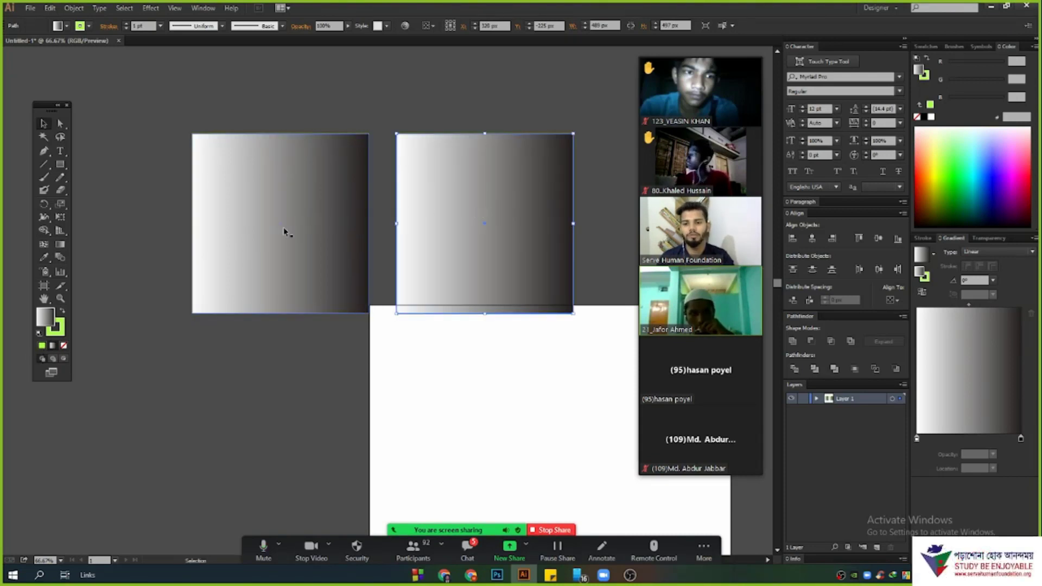
{"action": "left_click", "coordinate": [932, 118]}
{"action": "left_click_drag", "start_coordinate": [421, 61], "coordinate": [593, 375]}
{"action": "left_click_drag", "start_coordinate": [426, 105], "coordinate": [567, 429]}
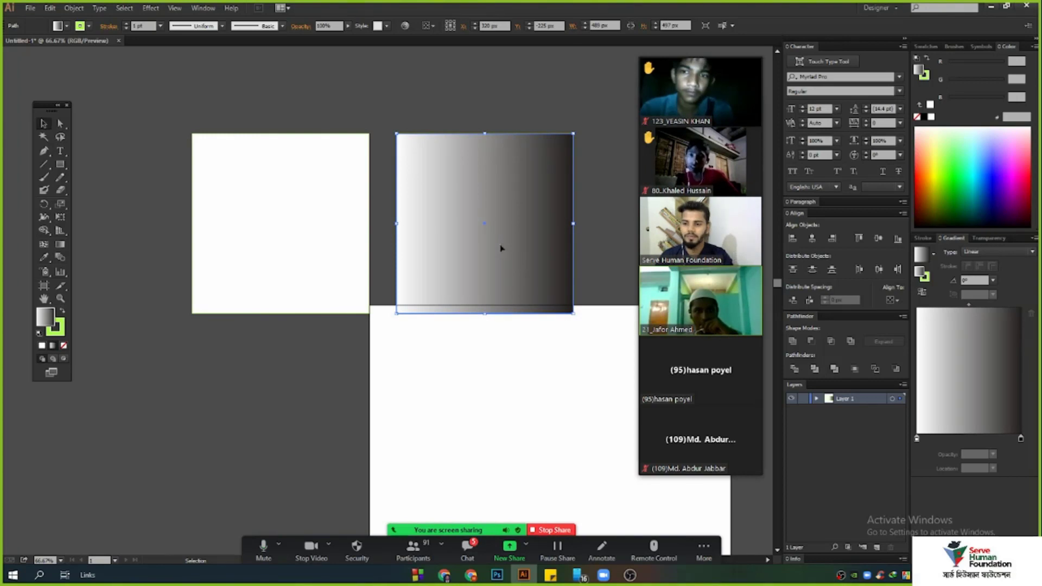
{"action": "left_click_drag", "start_coordinate": [538, 376], "coordinate": [405, 312]}
{"action": "key", "text": "Delete"}
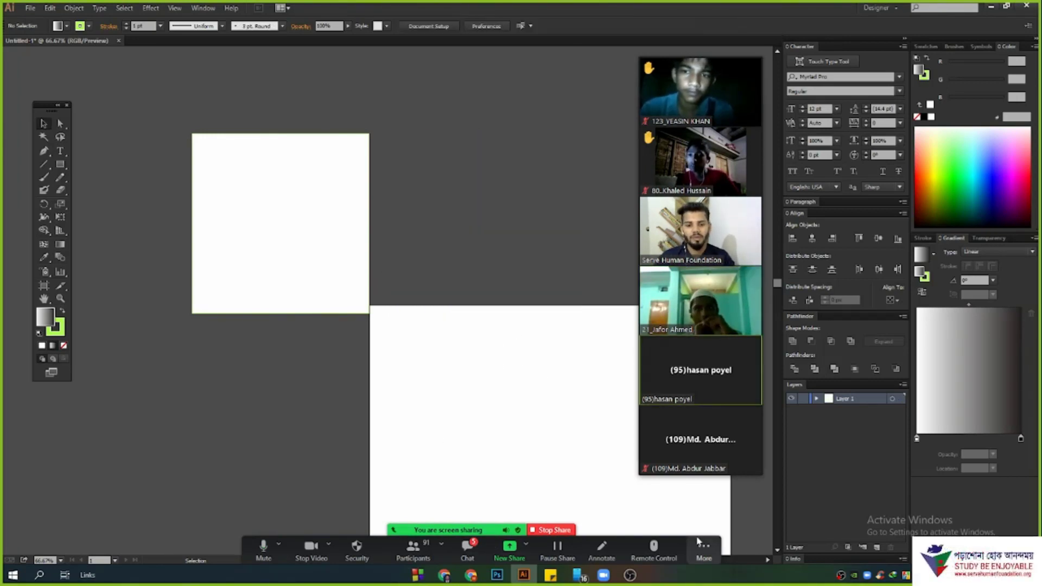
- In the Zoom meeting controls, start recording the meeting on this computer
{"action": "left_click", "coordinate": [704, 549]}
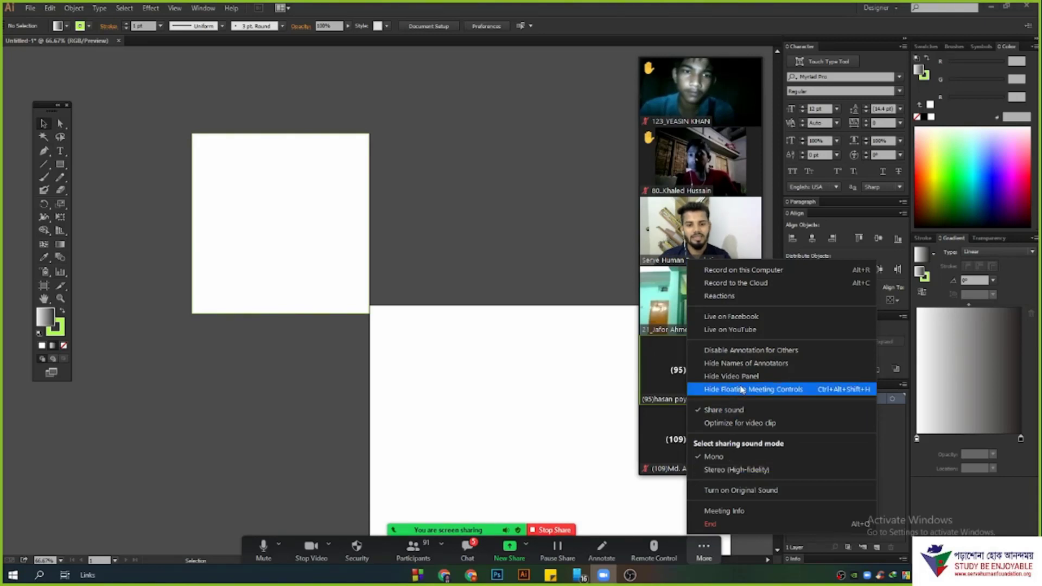
{"action": "left_click", "coordinate": [85, 326]}
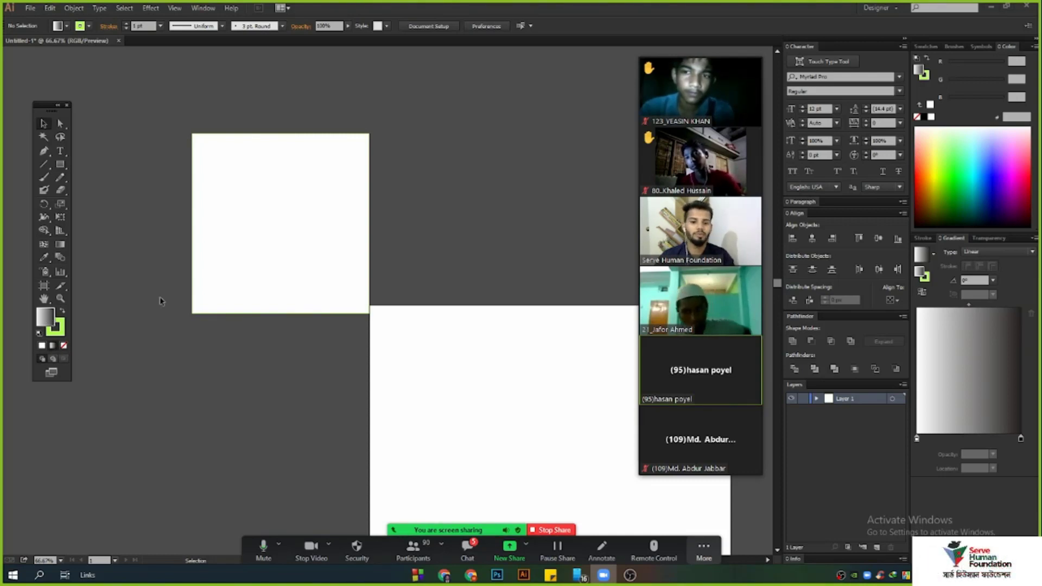
{"action": "left_click", "coordinate": [704, 548]}
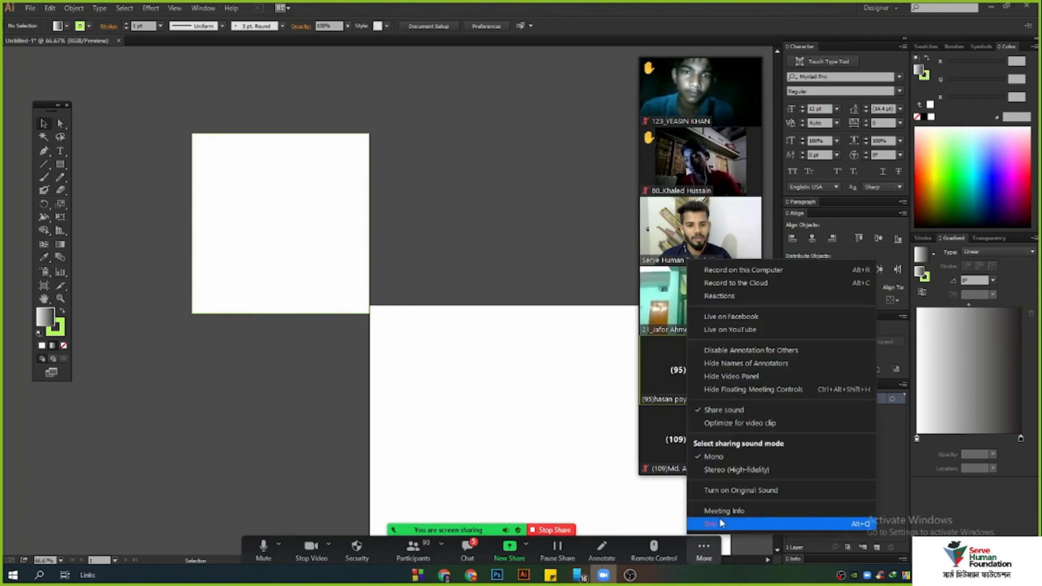
{"action": "left_click", "coordinate": [756, 272]}
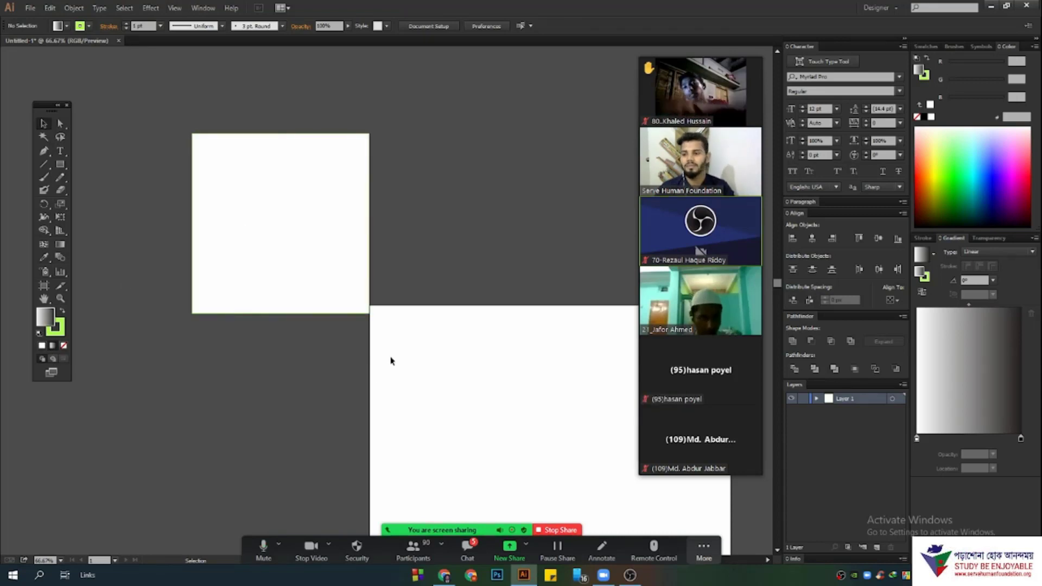
- Select the white rectangle at the artboard's upper-left corner and delete it
{"action": "scroll", "coordinate": [394, 353], "scroll_direction": "up", "scroll_amount": 1}
{"action": "scroll", "coordinate": [394, 353], "scroll_direction": "up", "scroll_amount": 3}
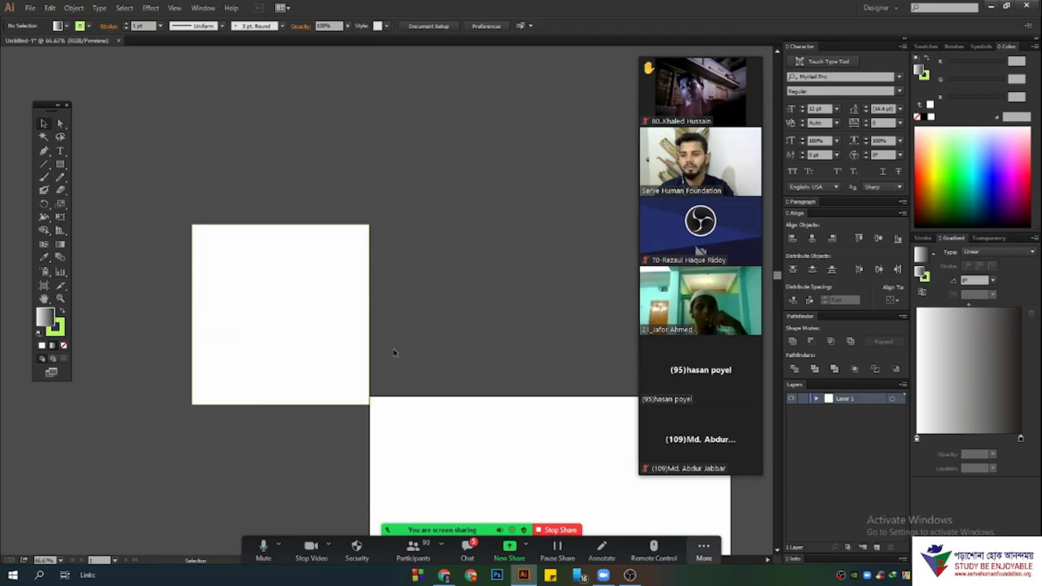
{"action": "left_click_drag", "start_coordinate": [145, 167], "coordinate": [380, 418]}
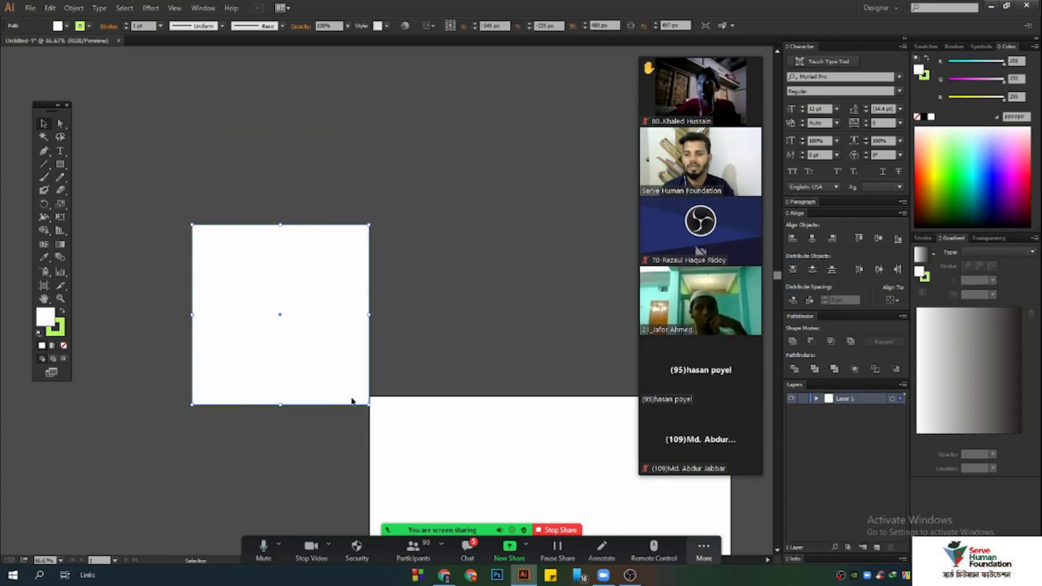
{"action": "key", "text": "Delete"}
- Draw a new white rectangle about 522 by 611 px on the canvas above the artboard's upper-left corner and select it
{"action": "left_click_drag", "start_coordinate": [67, 171], "coordinate": [103, 164]}
{"action": "scroll", "coordinate": [352, 225], "scroll_direction": "up", "scroll_amount": 2}
{"action": "left_click_drag", "start_coordinate": [243, 129], "coordinate": [432, 350]}
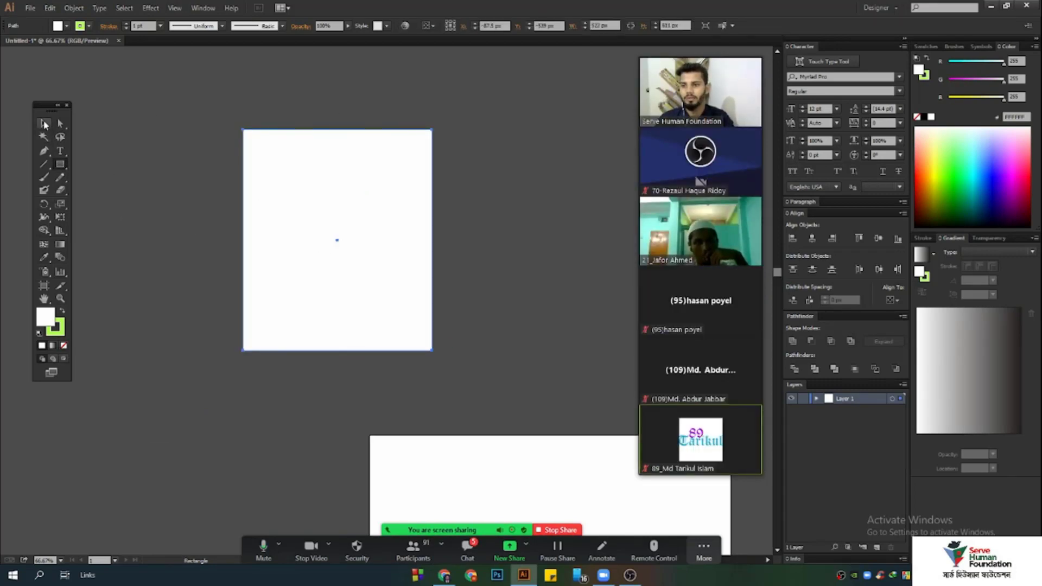
{"action": "left_click", "coordinate": [44, 123]}
{"action": "left_click_drag", "start_coordinate": [193, 77], "coordinate": [466, 383]}
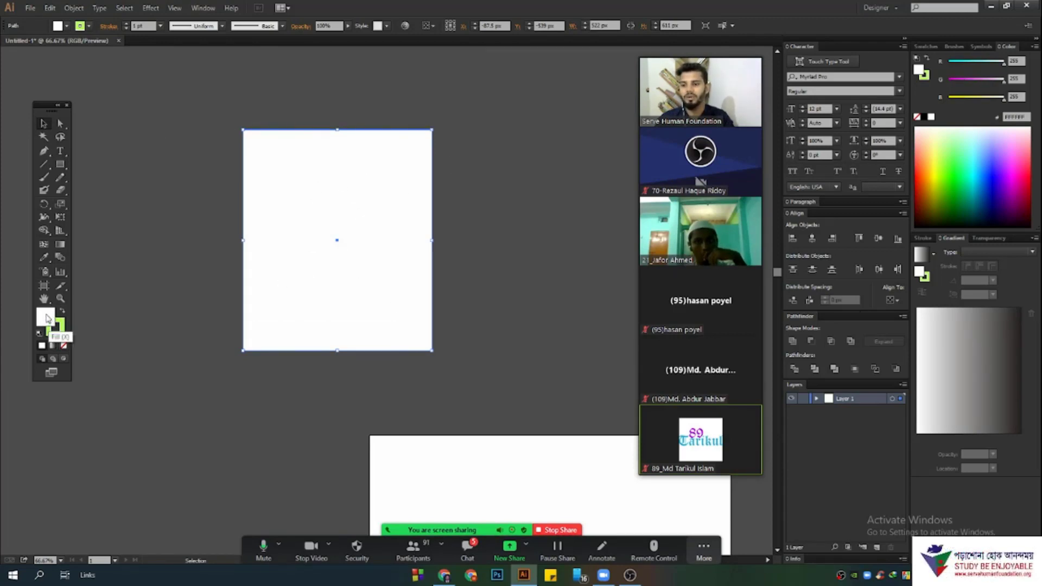
{"action": "left_click", "coordinate": [476, 188]}
{"action": "left_click_drag", "start_coordinate": [410, 94], "coordinate": [464, 177]}
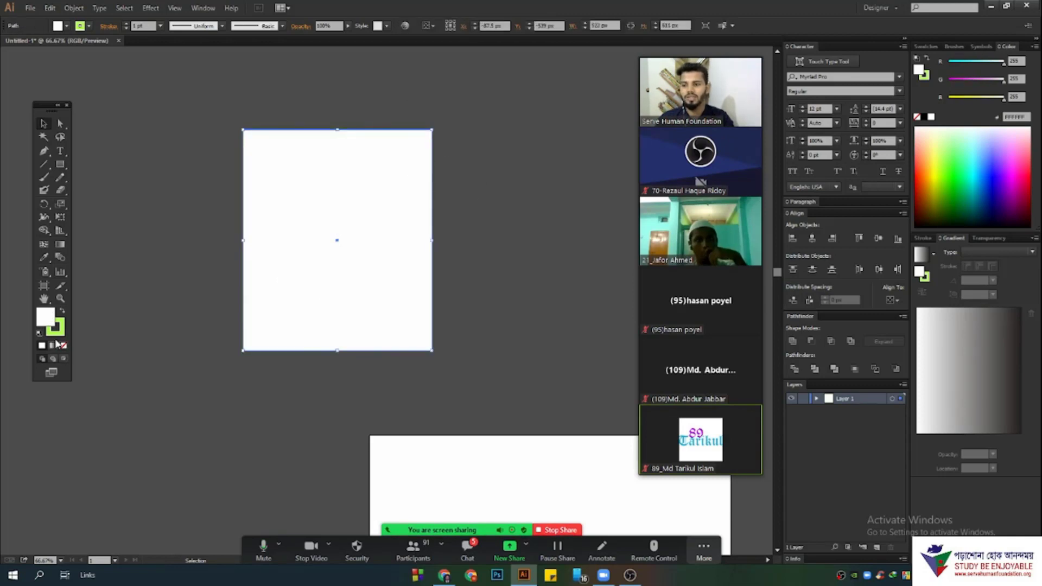
- Set the stroke colour of the selected rectangle to pure red (FF0000)
{"action": "left_click", "coordinate": [55, 337]}
{"action": "left_click", "coordinate": [969, 98]}
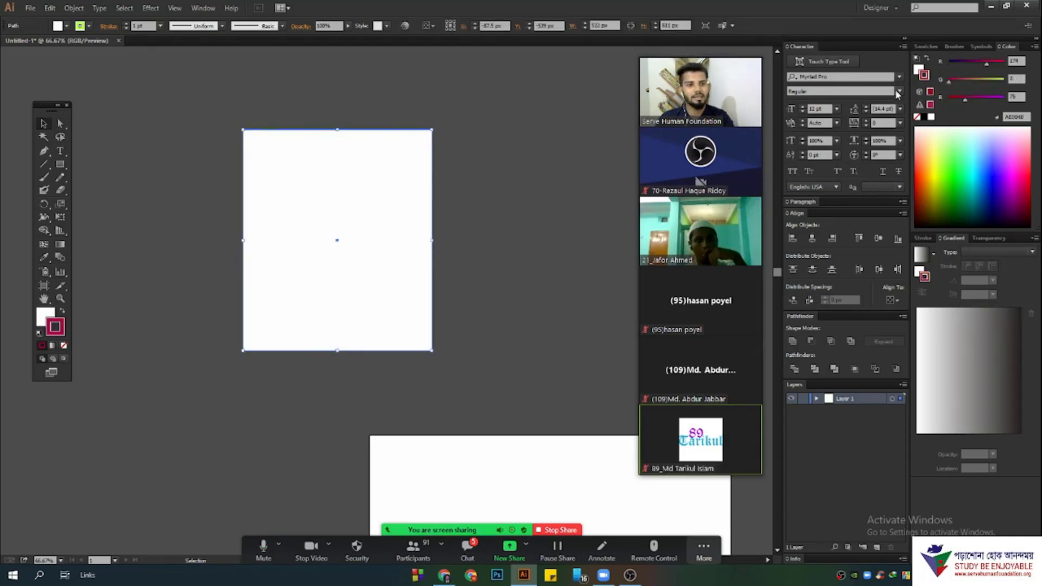
{"action": "left_click_drag", "start_coordinate": [969, 100], "coordinate": [948, 100]}
{"action": "left_click_drag", "start_coordinate": [988, 64], "coordinate": [1007, 65]}
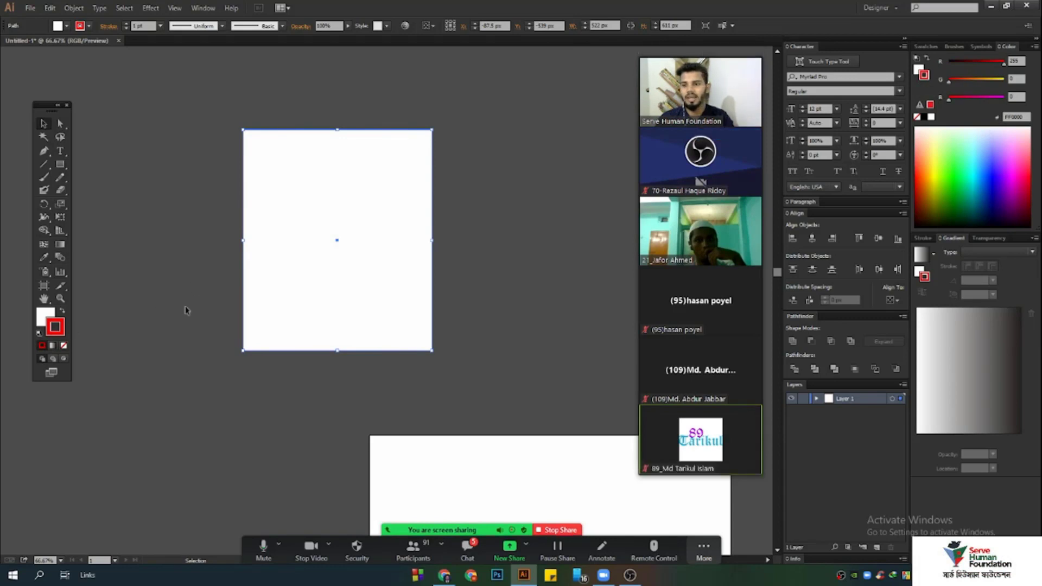
- Reselect the rectangle and increase its red stroke weight to 11 pt
{"action": "left_click", "coordinate": [479, 187]}
{"action": "left_click_drag", "start_coordinate": [221, 93], "coordinate": [421, 137]}
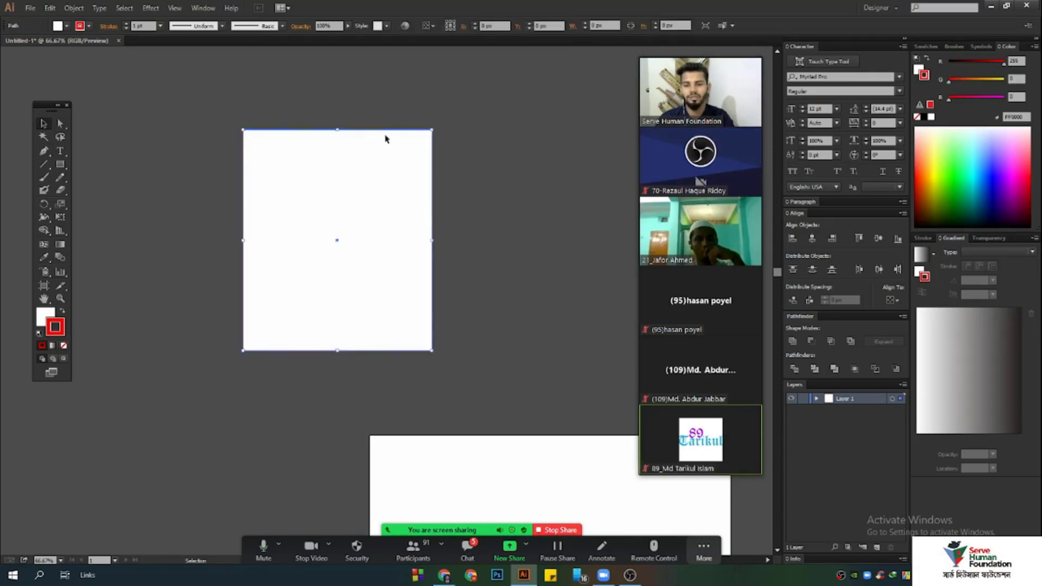
{"action": "left_click", "coordinate": [126, 24]}
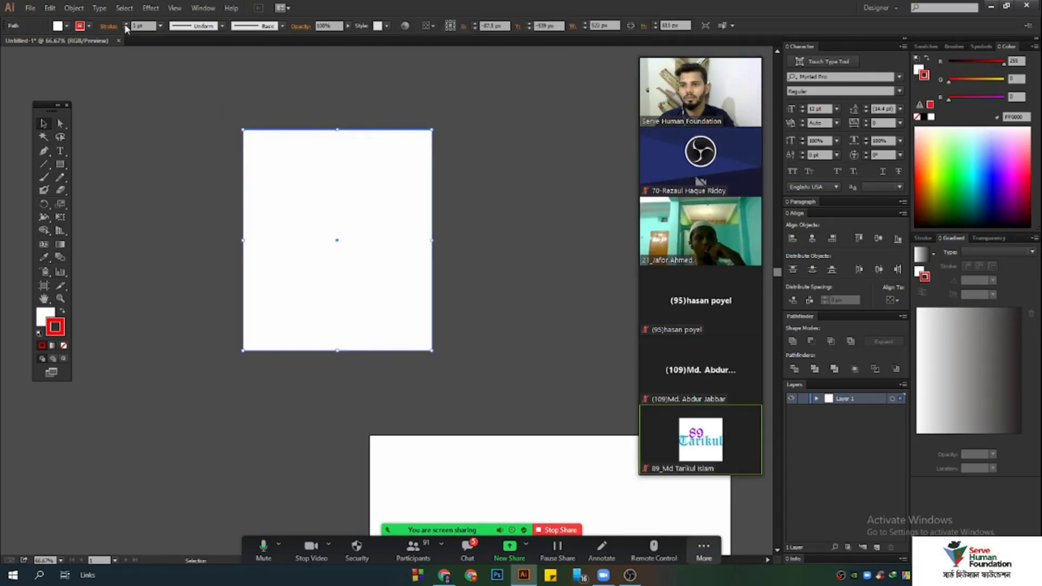
{"action": "left_click", "coordinate": [126, 24]}
{"action": "left_click", "coordinate": [126, 24]}
{"action": "left_click", "coordinate": [126, 24]}
{"action": "left_click", "coordinate": [126, 24]}
{"action": "left_click", "coordinate": [126, 23]}
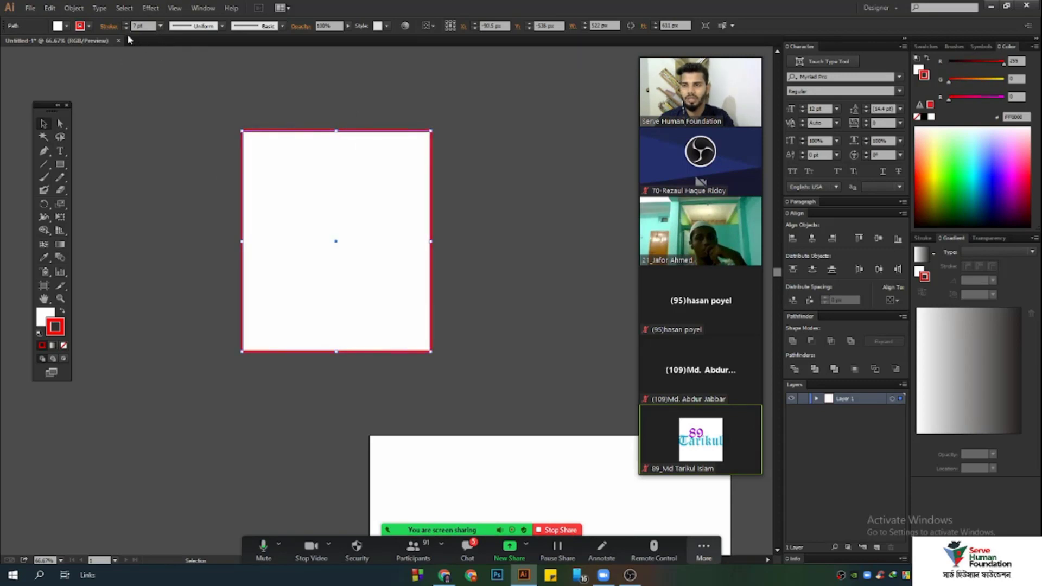
{"action": "left_click", "coordinate": [126, 24]}
{"action": "left_click", "coordinate": [126, 24]}
{"action": "left_click", "coordinate": [126, 24]}
{"action": "left_click", "coordinate": [126, 24]}
{"action": "left_click", "coordinate": [536, 185]}
{"action": "mouse_move", "coordinate": [434, 156]}
{"action": "left_mouse_down"}
{"action": "mouse_move", "coordinate": [416, 205]}
{"action": "mouse_move", "coordinate": [432, 161]}
{"action": "left_mouse_up"}
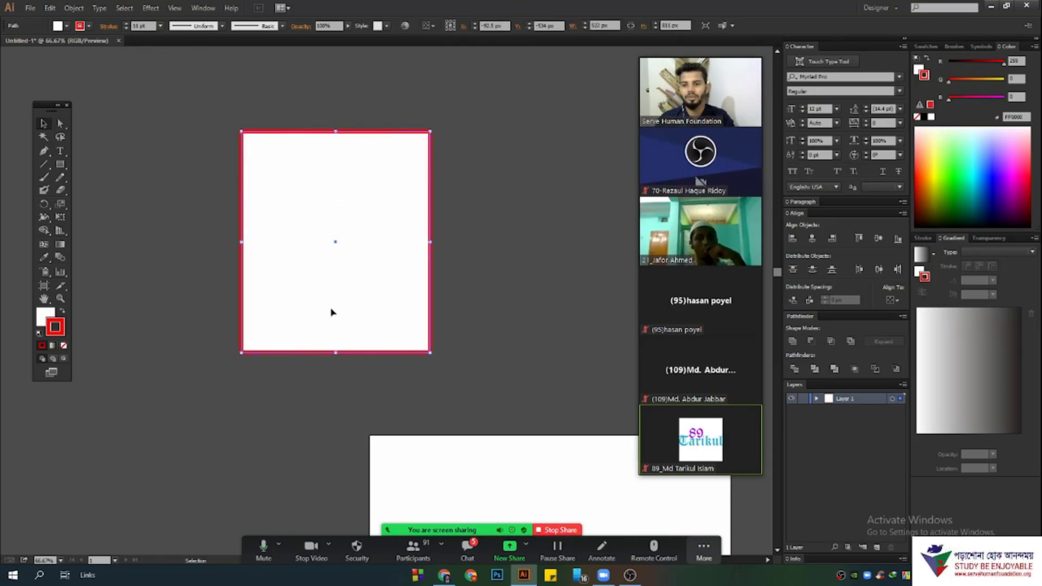
- Switch the active attribute to the fill and back to the stroke, and recolour the rectangle's stroke dark blue (00005C)
{"action": "left_click", "coordinate": [44, 320]}
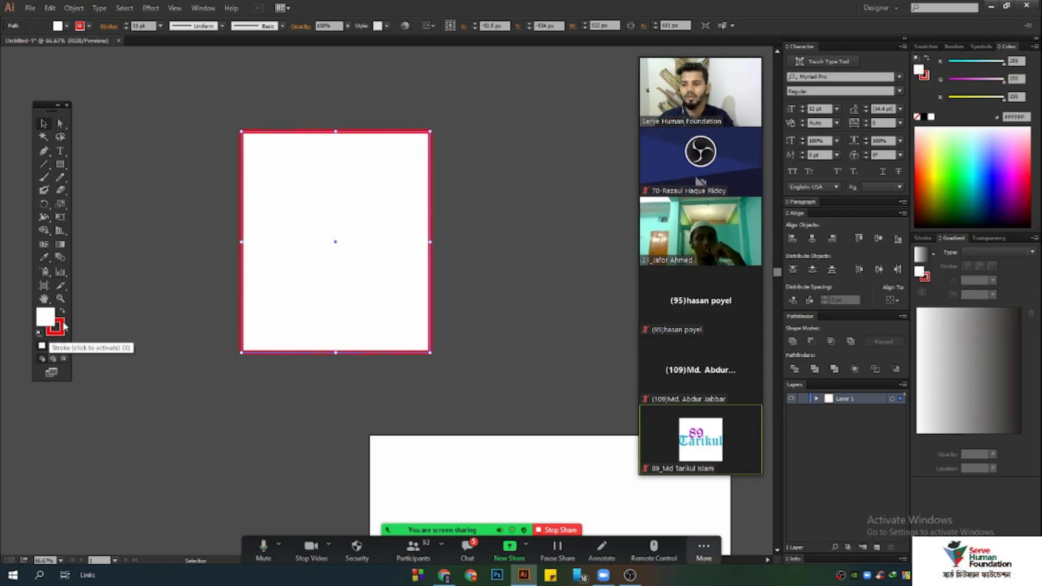
{"action": "left_click", "coordinate": [64, 326]}
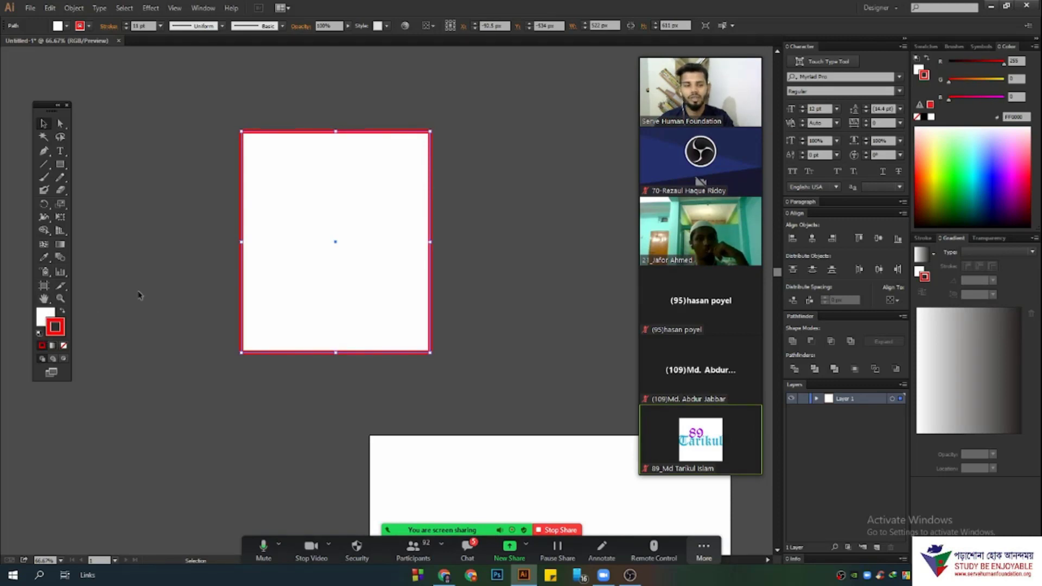
{"action": "mouse_move", "coordinate": [975, 80]}
{"action": "left_mouse_down"}
{"action": "mouse_move", "coordinate": [1005, 81]}
{"action": "mouse_move", "coordinate": [994, 99]}
{"action": "mouse_move", "coordinate": [969, 99]}
{"action": "mouse_move", "coordinate": [923, 82]}
{"action": "left_mouse_up"}
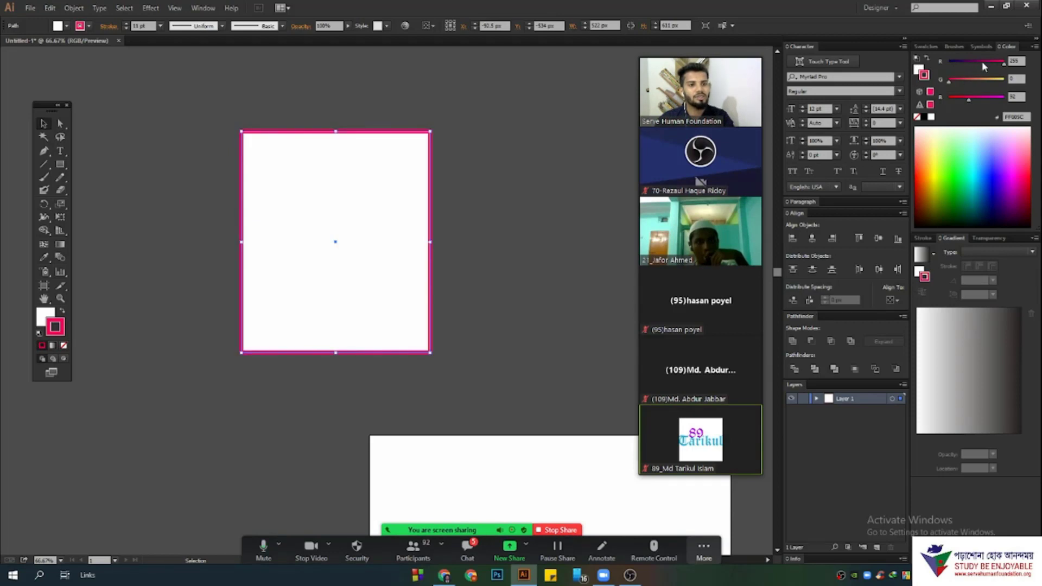
{"action": "left_click_drag", "start_coordinate": [982, 61], "coordinate": [948, 61]}
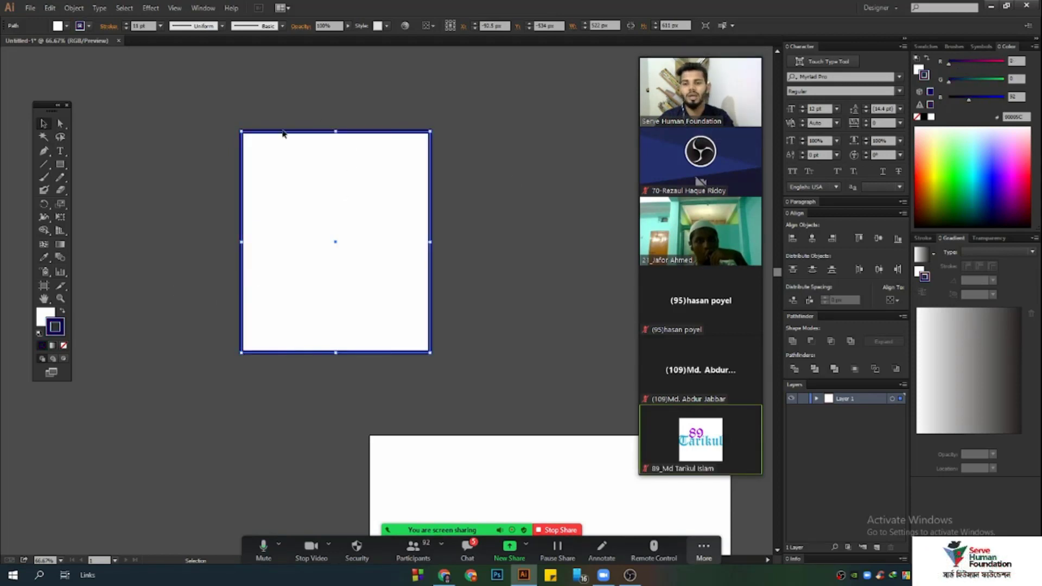
- Make the fill the active attribute and change the rectangle's fill to solid magenta (about FF01FF)
{"action": "scroll", "coordinate": [353, 228], "scroll_direction": "up", "scroll_amount": 2}
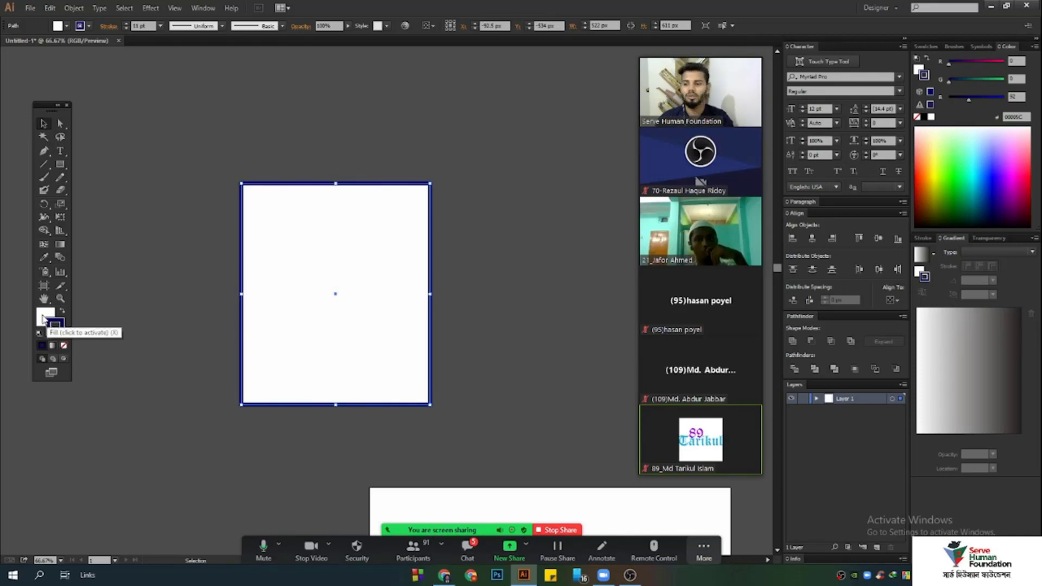
{"action": "key", "text": "x"}
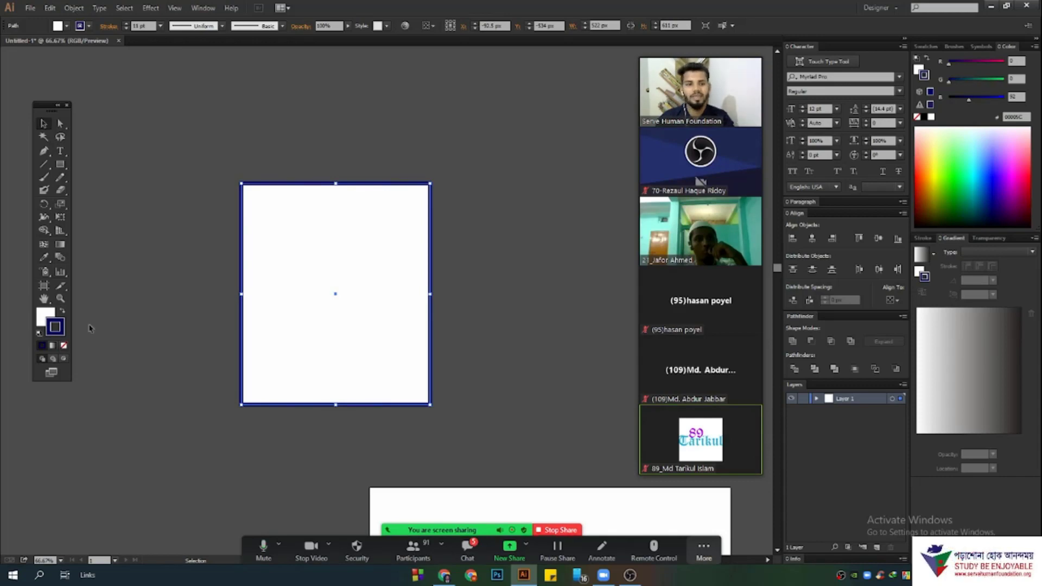
{"action": "left_click", "coordinate": [45, 318]}
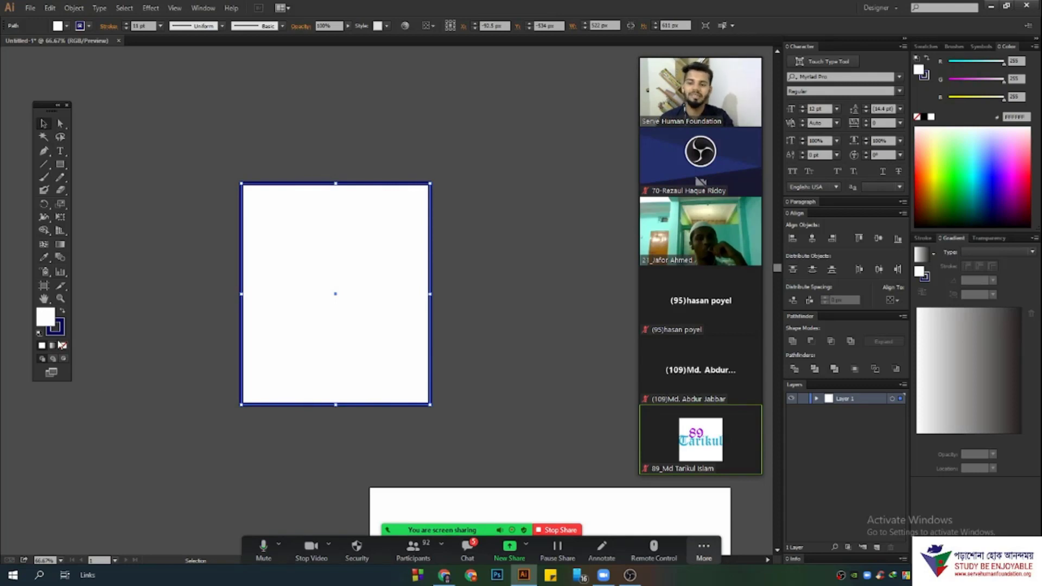
{"action": "left_click_drag", "start_coordinate": [984, 82], "coordinate": [949, 82]}
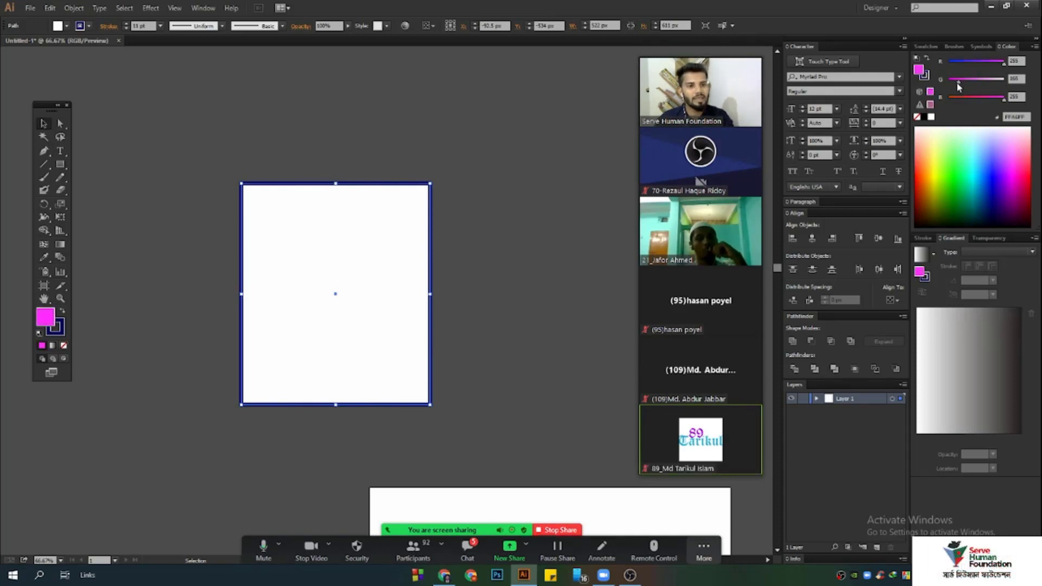
- Apply the white-to-black linear gradient to the rectangle's fill and also to its stroke
{"action": "scroll", "coordinate": [222, 358], "scroll_direction": "down", "scroll_amount": 2}
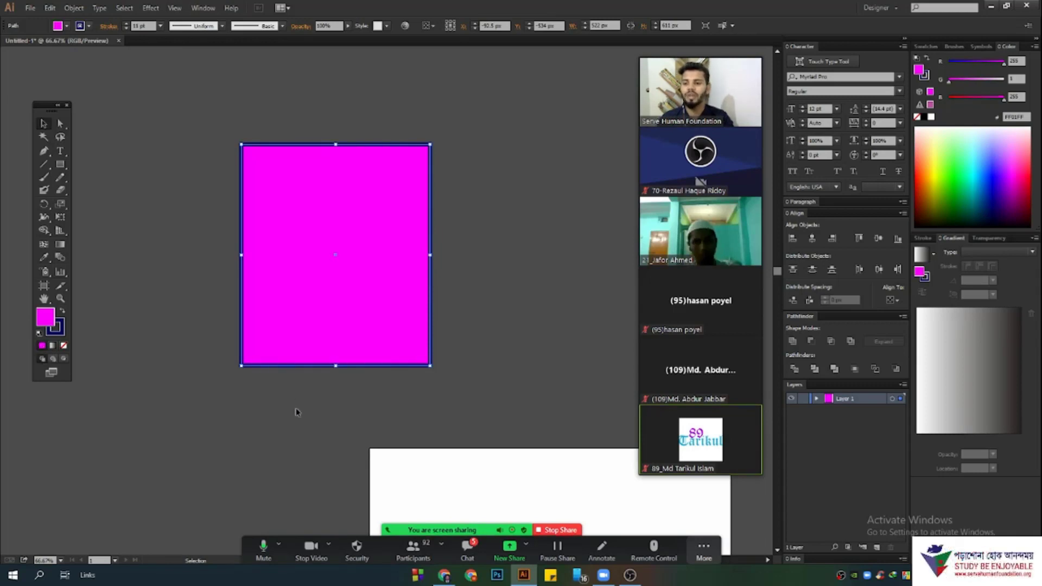
{"action": "scroll", "coordinate": [352, 277], "scroll_direction": "down", "scroll_amount": 1}
{"action": "scroll", "coordinate": [351, 278], "scroll_direction": "down", "scroll_amount": 2}
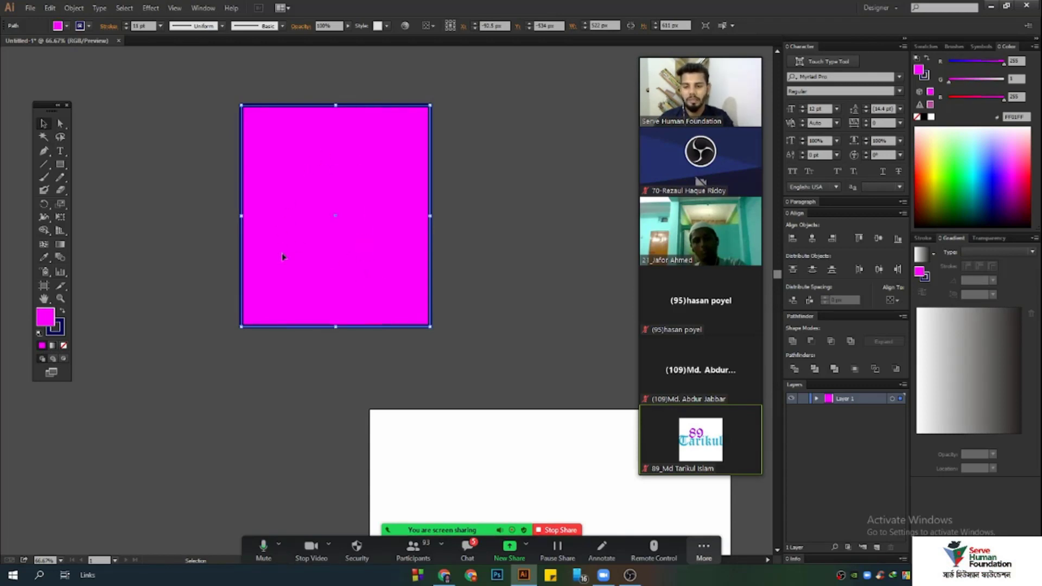
{"action": "left_click", "coordinate": [53, 346]}
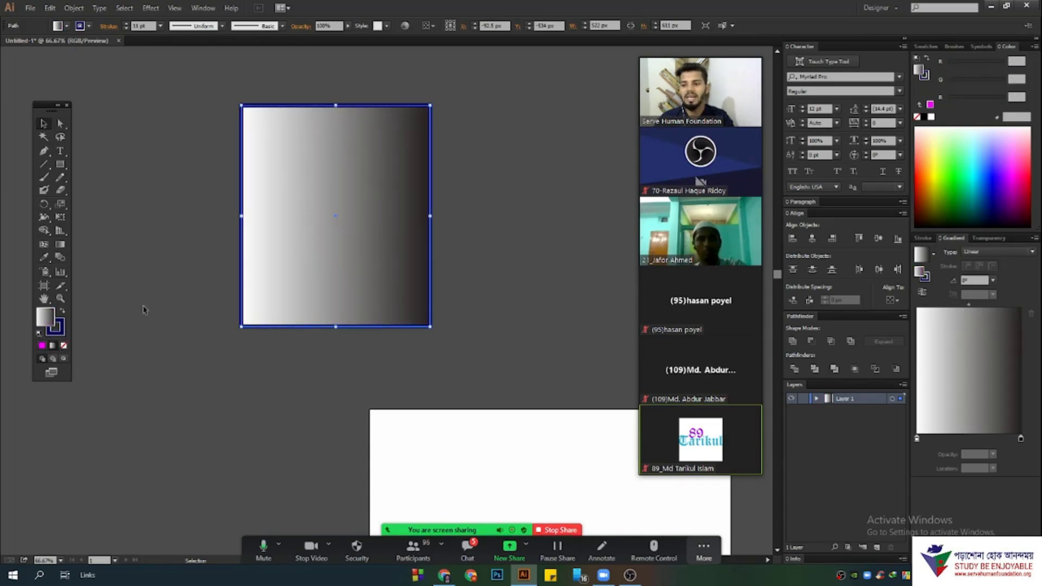
{"action": "left_click", "coordinate": [56, 326]}
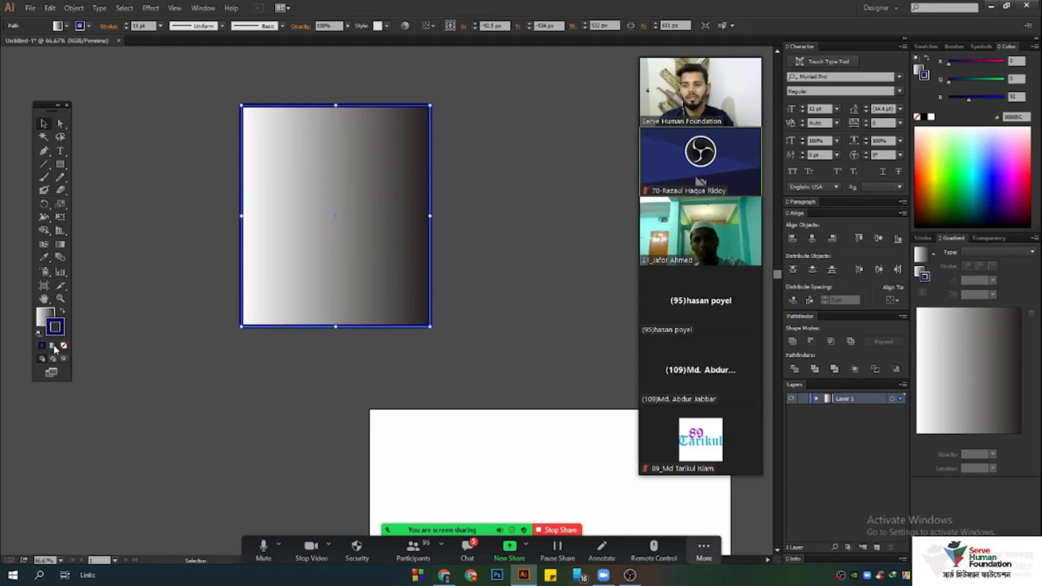
{"action": "left_click", "coordinate": [52, 344]}
- Move the gradient rectangle down and left so it overlaps the artboard's upper-left corner, deselect it, and select it again
{"action": "left_click_drag", "start_coordinate": [325, 180], "coordinate": [277, 280]}
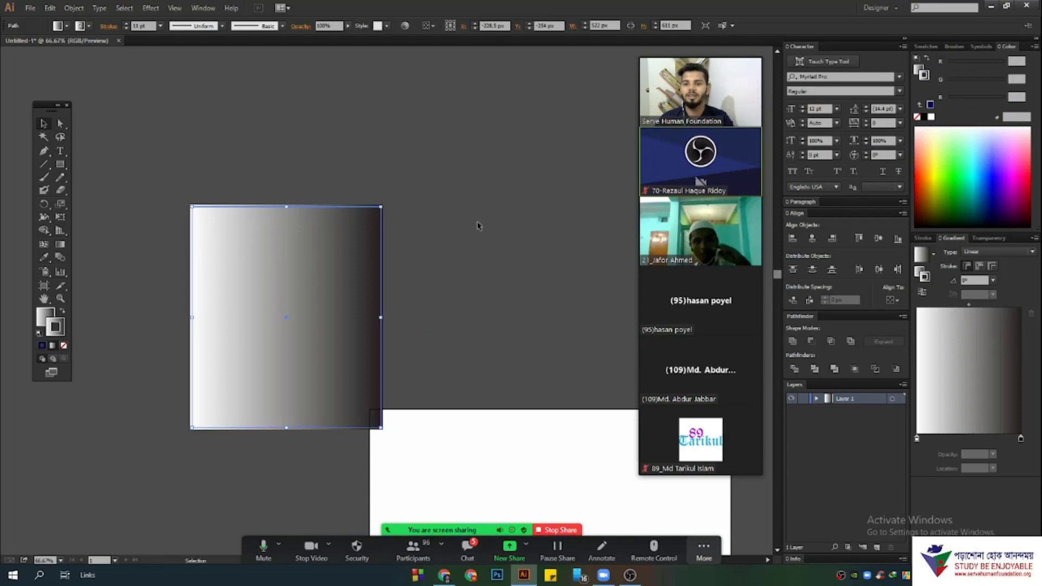
{"action": "left_click", "coordinate": [174, 161]}
{"action": "left_click", "coordinate": [331, 259]}
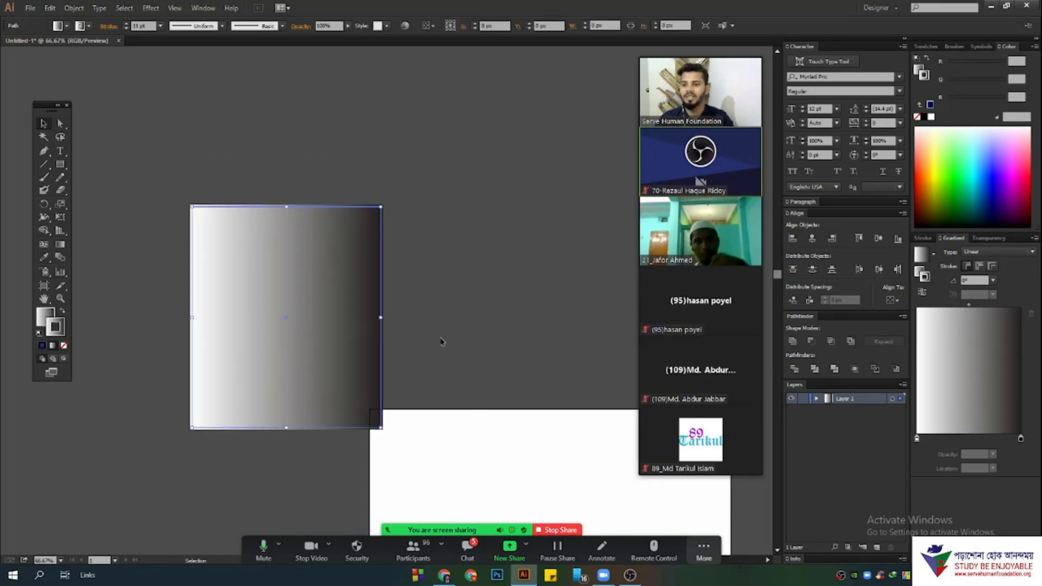
- Make the fill the active attribute and move the gradient rectangle up and right, clear of the artboard
{"action": "scroll", "coordinate": [434, 326], "scroll_direction": "down", "scroll_amount": 2}
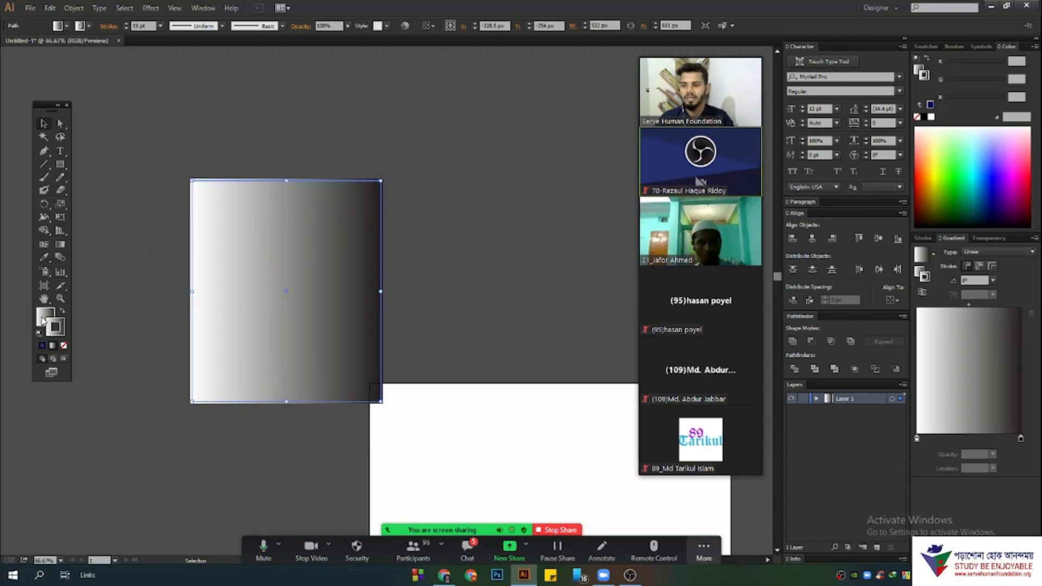
{"action": "left_click", "coordinate": [43, 316]}
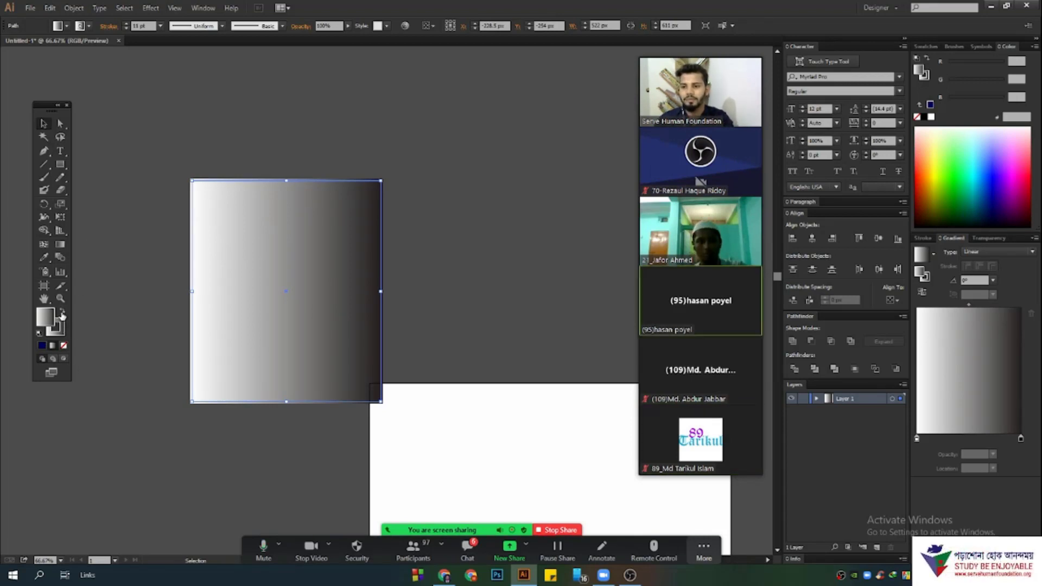
{"action": "scroll", "coordinate": [304, 343], "scroll_direction": "up", "scroll_amount": 2}
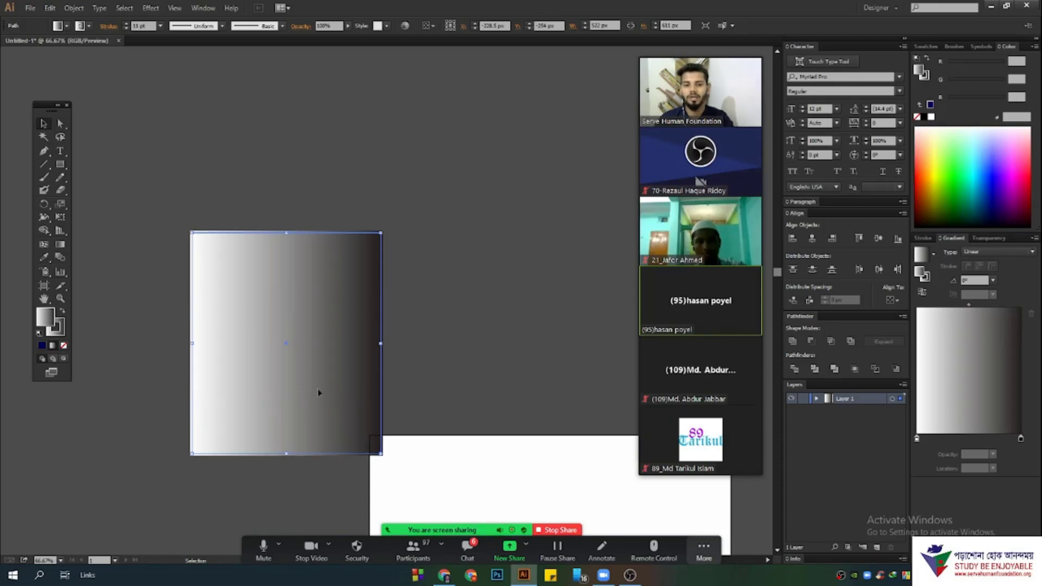
{"action": "left_click_drag", "start_coordinate": [319, 392], "coordinate": [317, 341]}
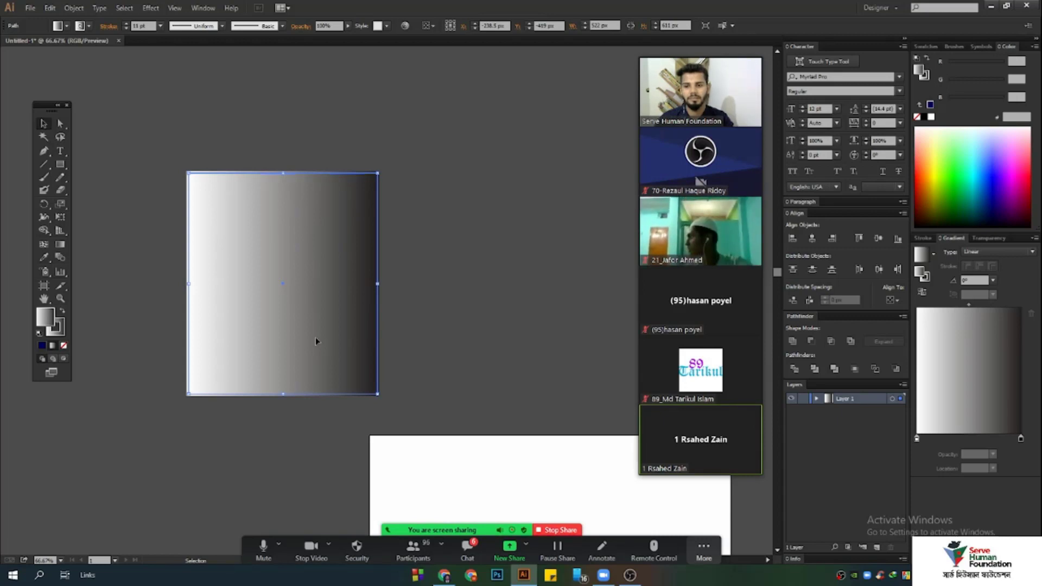
{"action": "left_click_drag", "start_coordinate": [305, 222], "coordinate": [382, 196]}
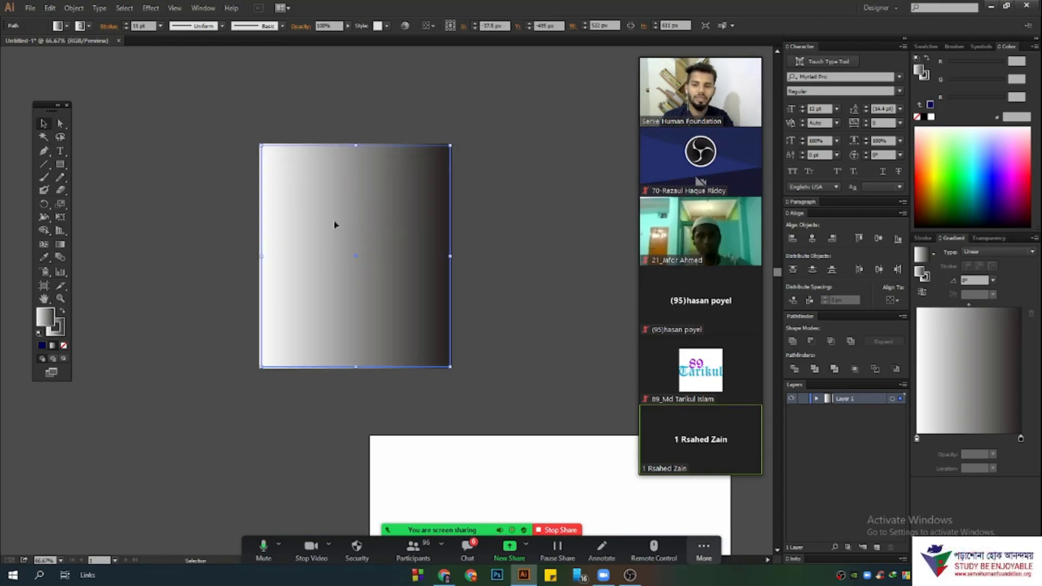
- Delete the gradient rectangle and undo the deletion
{"action": "key", "text": "Delete"}
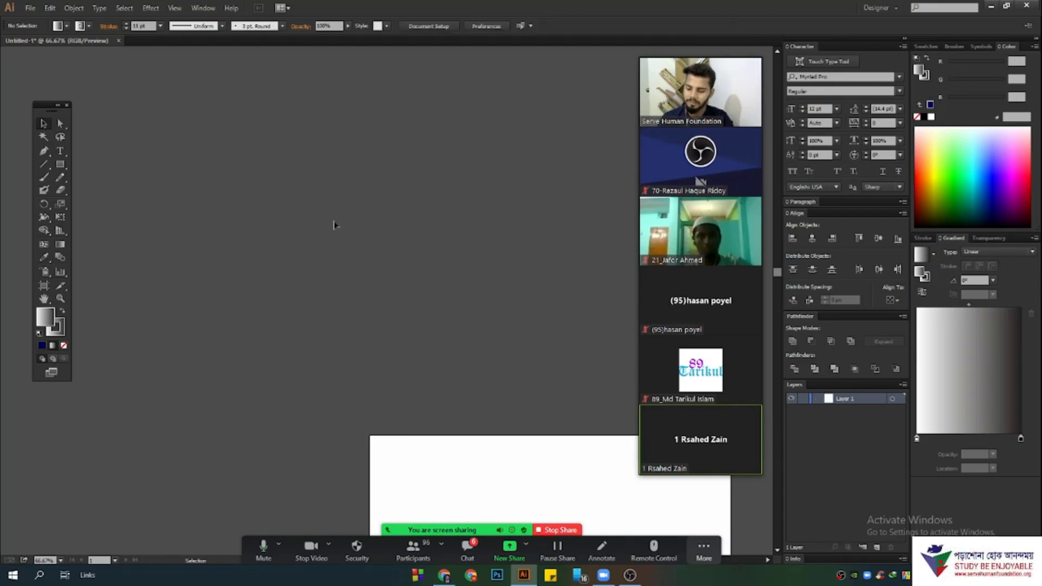
{"action": "key", "text": "ctrl+z"}
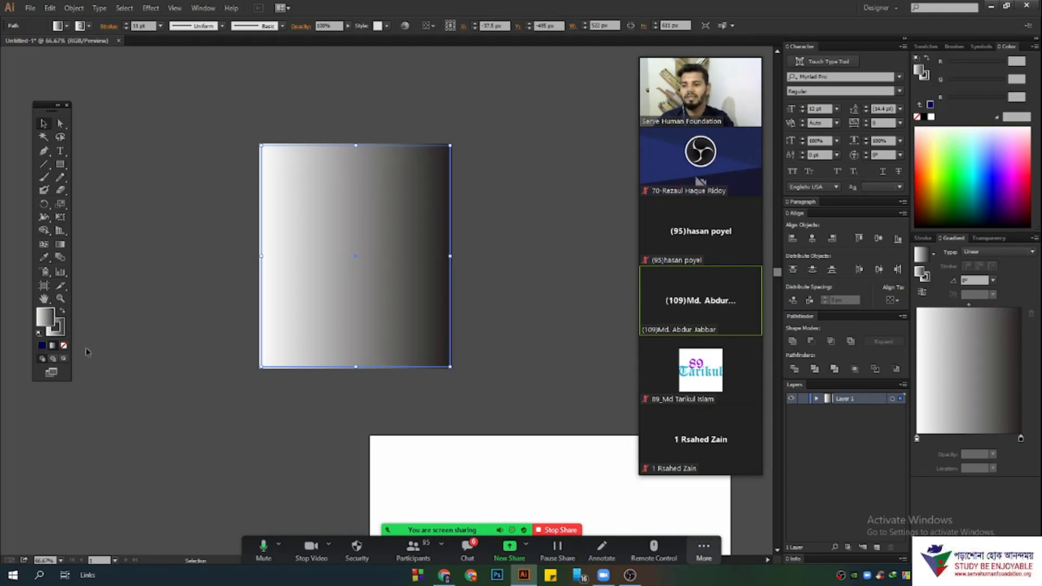
- Change the rectangle's fill to solid black, deselect it, and select it again
{"action": "left_click", "coordinate": [924, 116]}
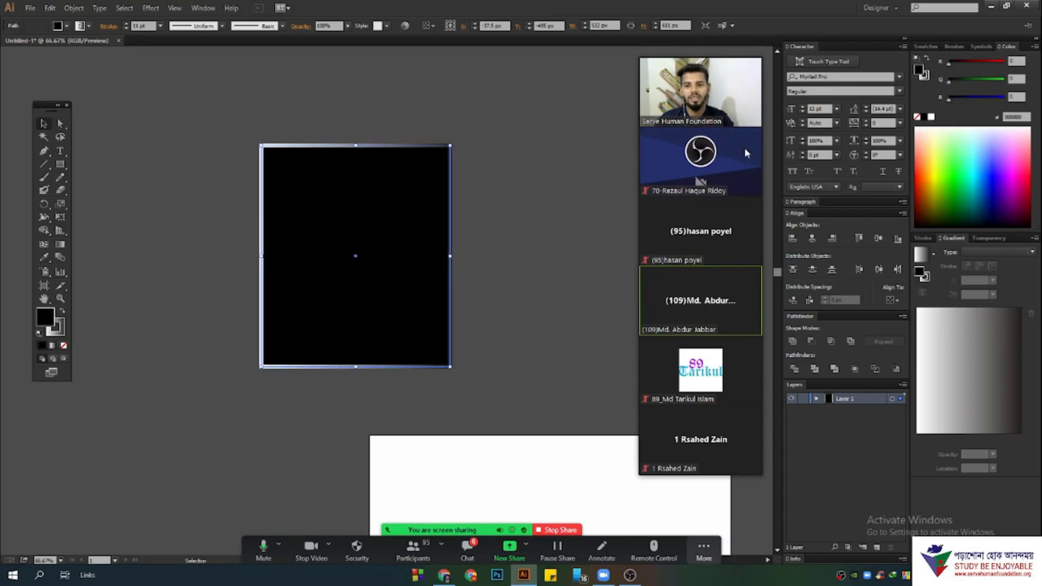
{"action": "left_click", "coordinate": [293, 132]}
{"action": "scroll", "coordinate": [252, 116], "scroll_direction": "up", "scroll_amount": 1}
{"action": "left_click", "coordinate": [298, 305]}
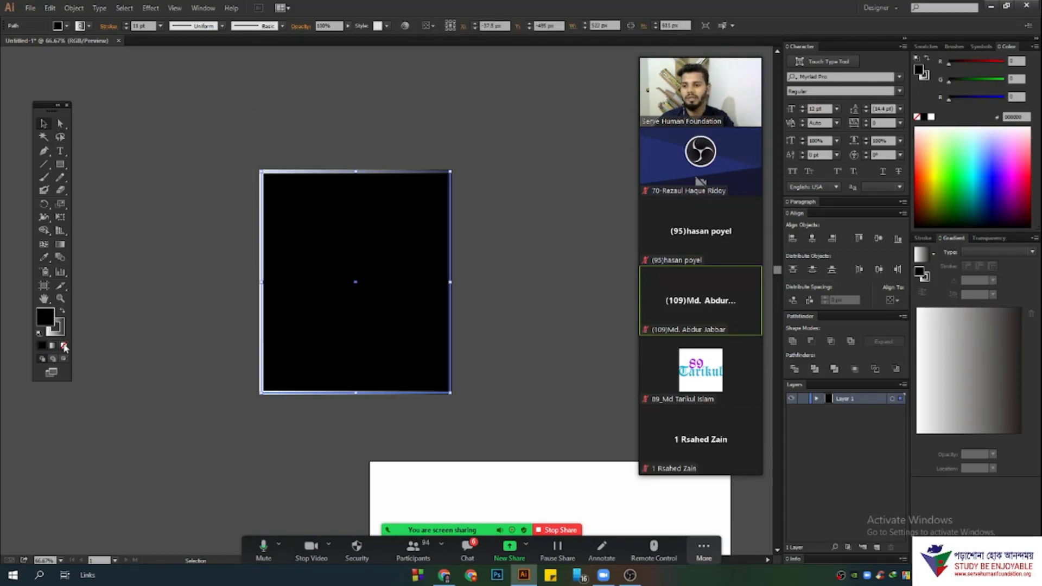
- Make the stroke the active attribute, recolour it bright green with the green value at 255, and deselect the rectangle
{"action": "left_click", "coordinate": [55, 326]}
{"action": "left_click", "coordinate": [970, 100]}
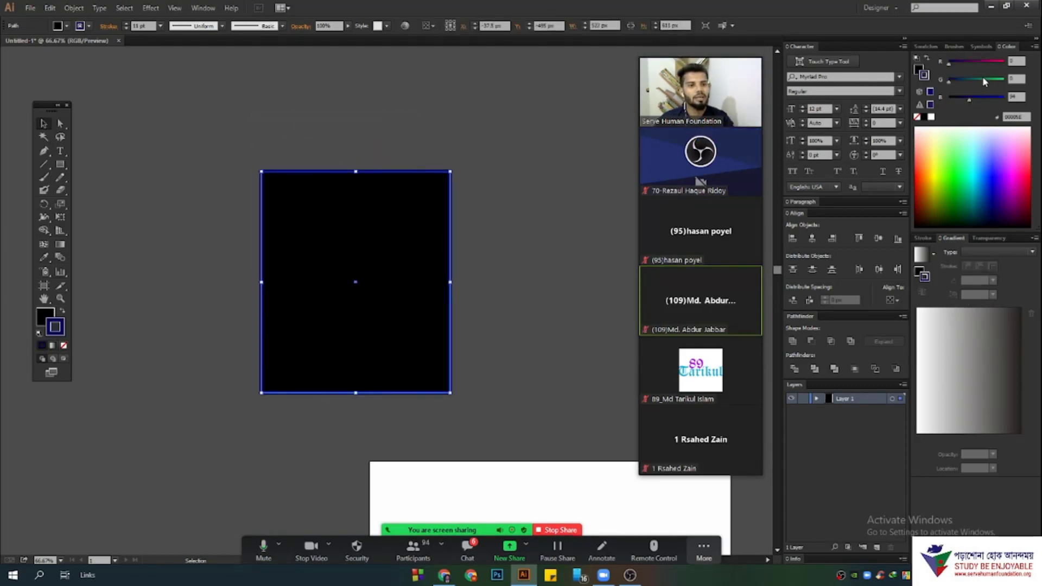
{"action": "left_click_drag", "start_coordinate": [985, 82], "coordinate": [1004, 81]}
{"action": "left_click", "coordinate": [561, 208]}
- Move the black rectangle with the green stroke onto the upper part of the artboard, select it, and deselect it
{"action": "scroll", "coordinate": [561, 208], "scroll_direction": "down", "scroll_amount": 5}
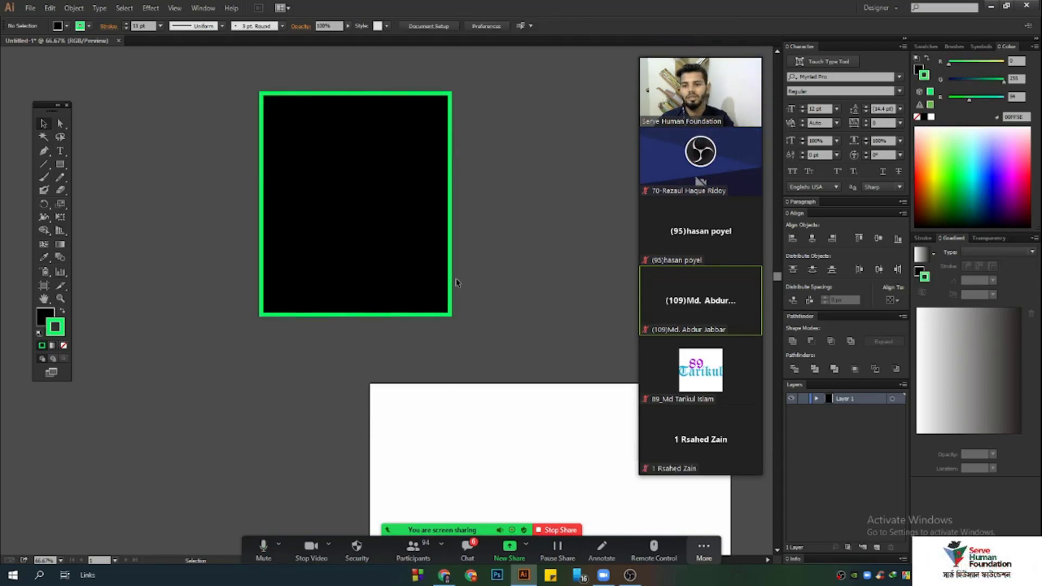
{"action": "left_click_drag", "start_coordinate": [383, 107], "coordinate": [545, 452]}
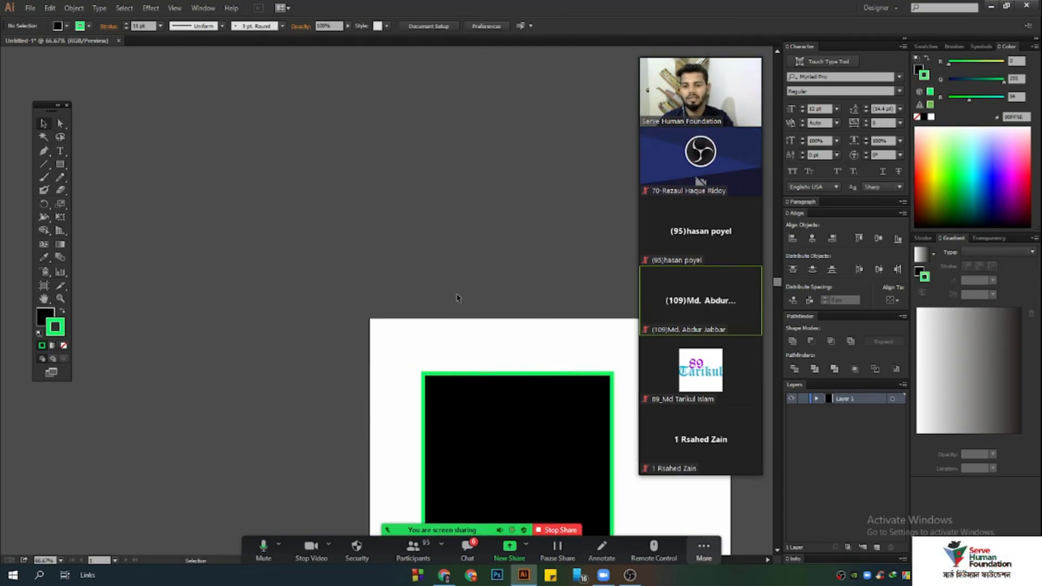
{"action": "left_click_drag", "start_coordinate": [542, 326], "coordinate": [360, 186]}
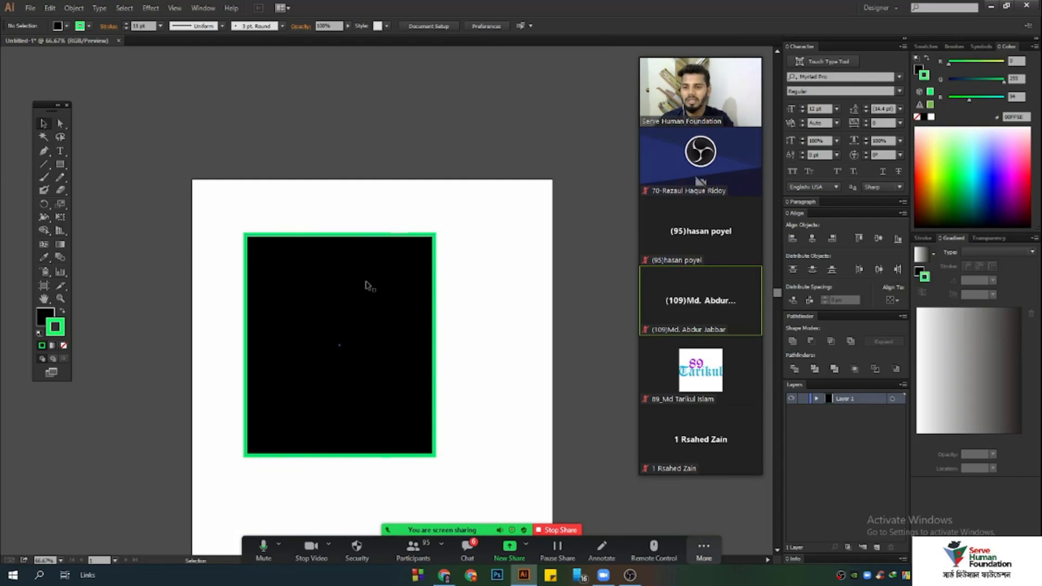
{"action": "left_click_drag", "start_coordinate": [228, 206], "coordinate": [470, 475]}
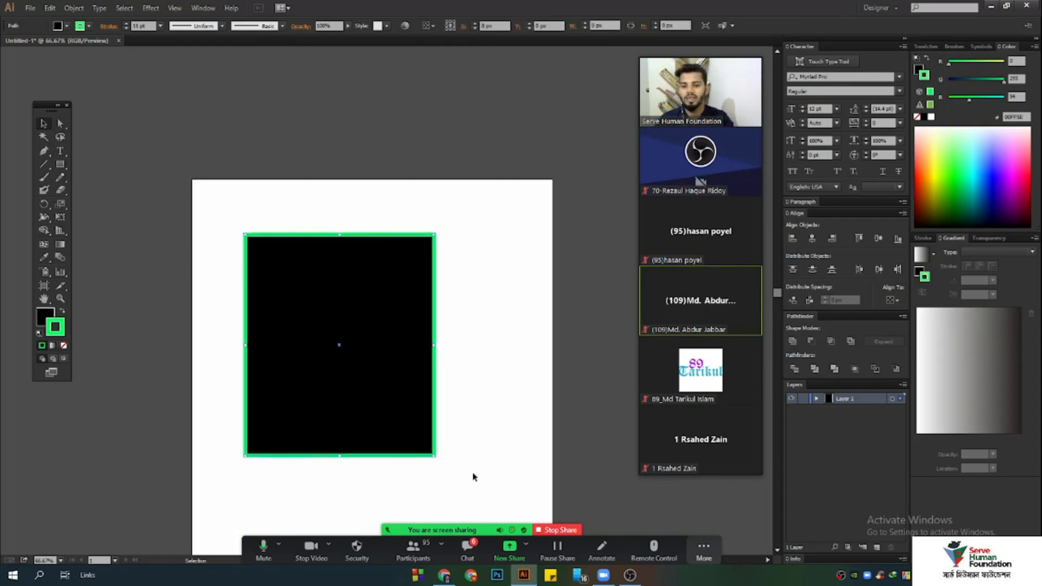
{"action": "left_click", "coordinate": [466, 320]}
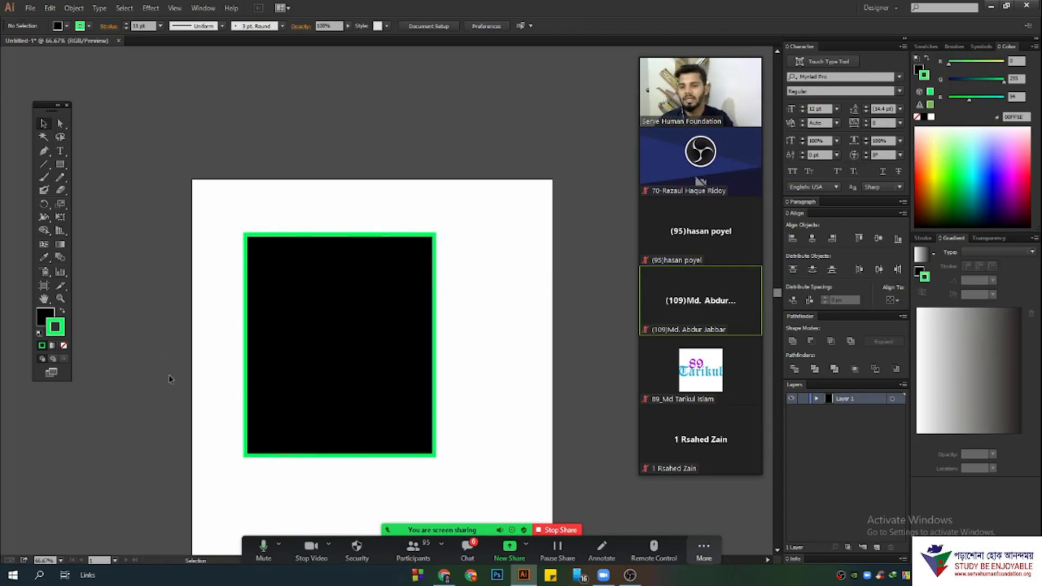
- Select the rectangle and swap its fill and stroke colours to get a green fill and a black stroke
{"action": "left_click", "coordinate": [63, 312]}
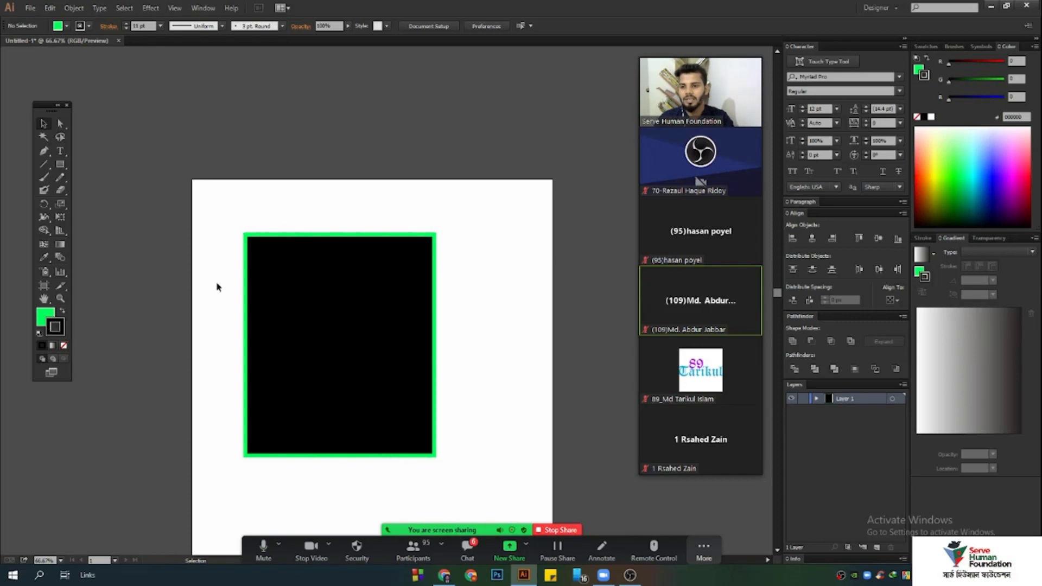
{"action": "left_click_drag", "start_coordinate": [232, 191], "coordinate": [469, 466]}
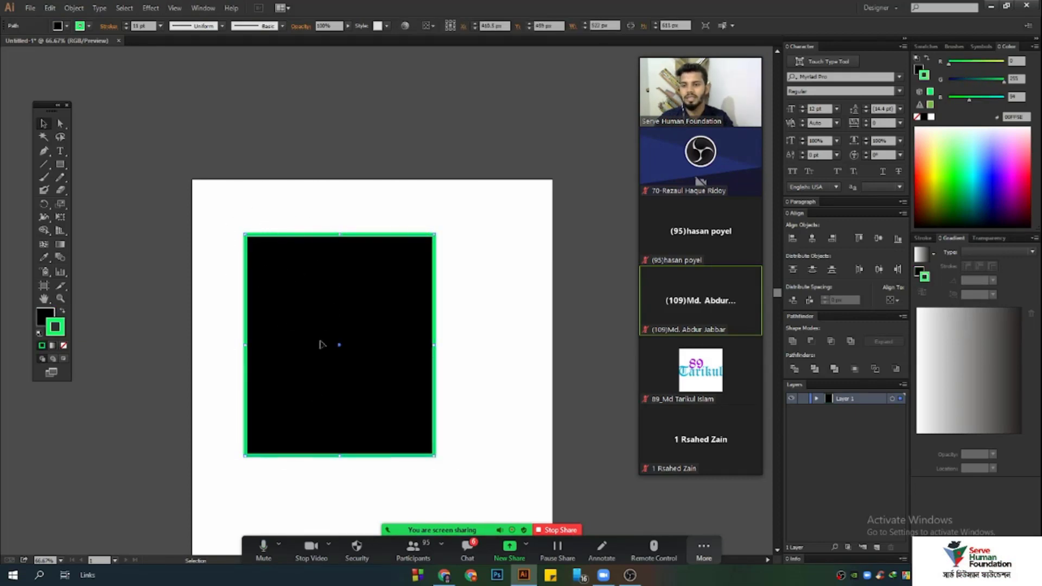
{"action": "left_click", "coordinate": [63, 312]}
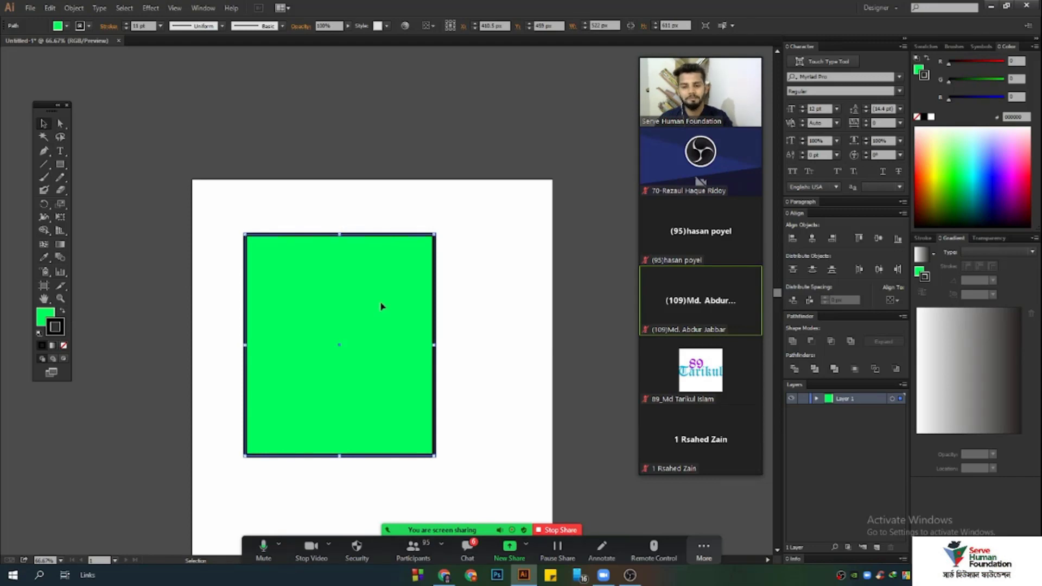
{"action": "scroll", "coordinate": [382, 307], "scroll_direction": "down", "scroll_amount": 2}
{"action": "scroll", "coordinate": [379, 301], "scroll_direction": "up", "scroll_amount": 2}
{"action": "scroll", "coordinate": [81, 322], "scroll_direction": "down", "scroll_amount": 1}
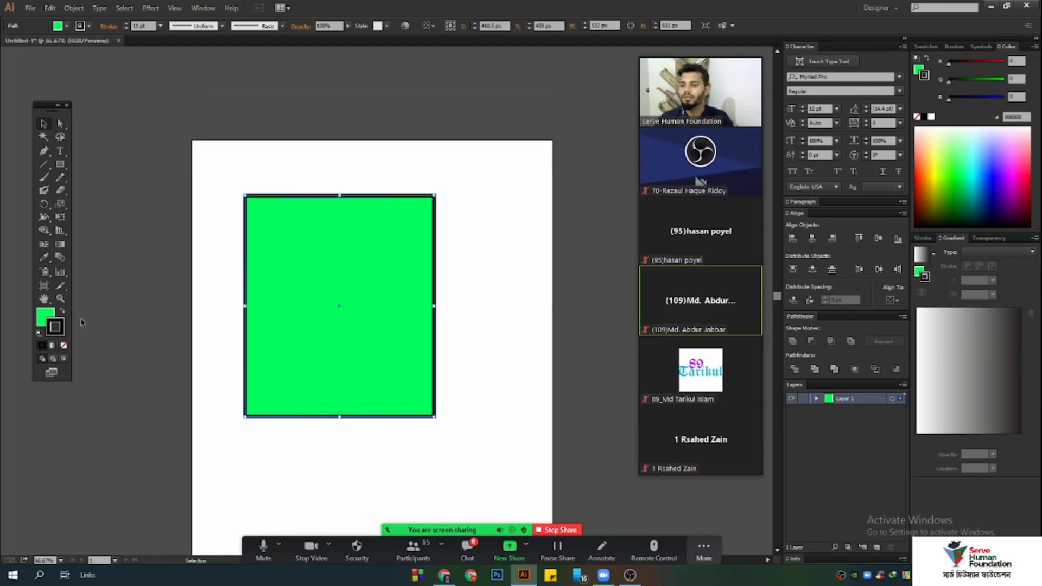
{"action": "scroll", "coordinate": [117, 263], "scroll_direction": "up", "scroll_amount": 1}
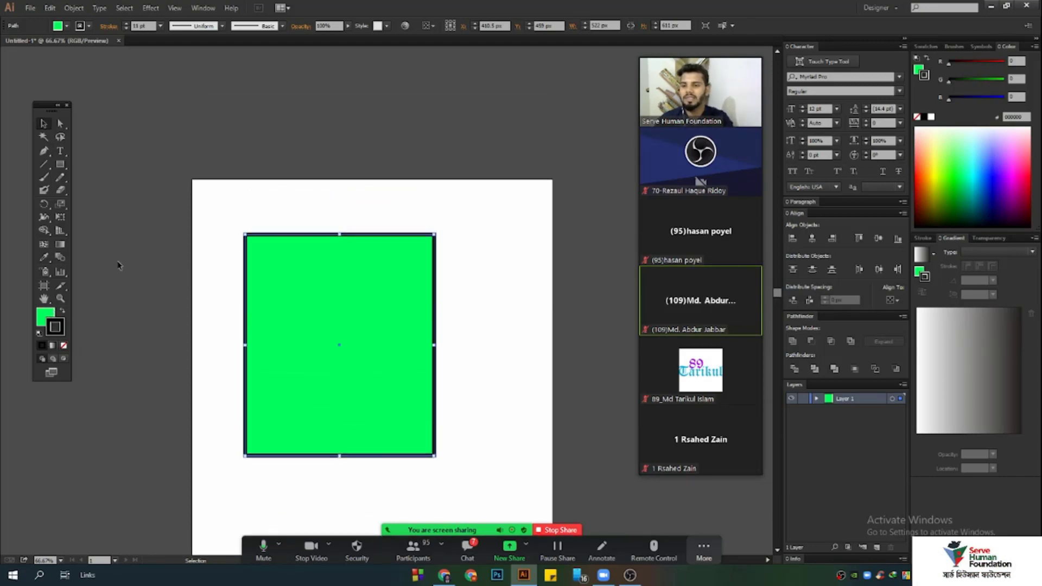
{"action": "scroll", "coordinate": [122, 261], "scroll_direction": "down", "scroll_amount": 1}
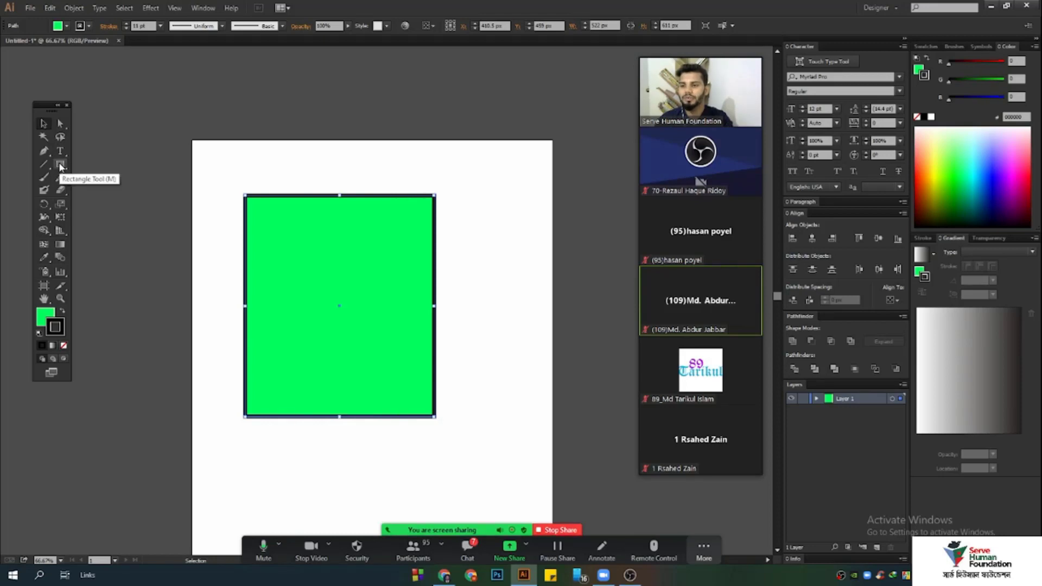
{"action": "left_click", "coordinate": [60, 165]}
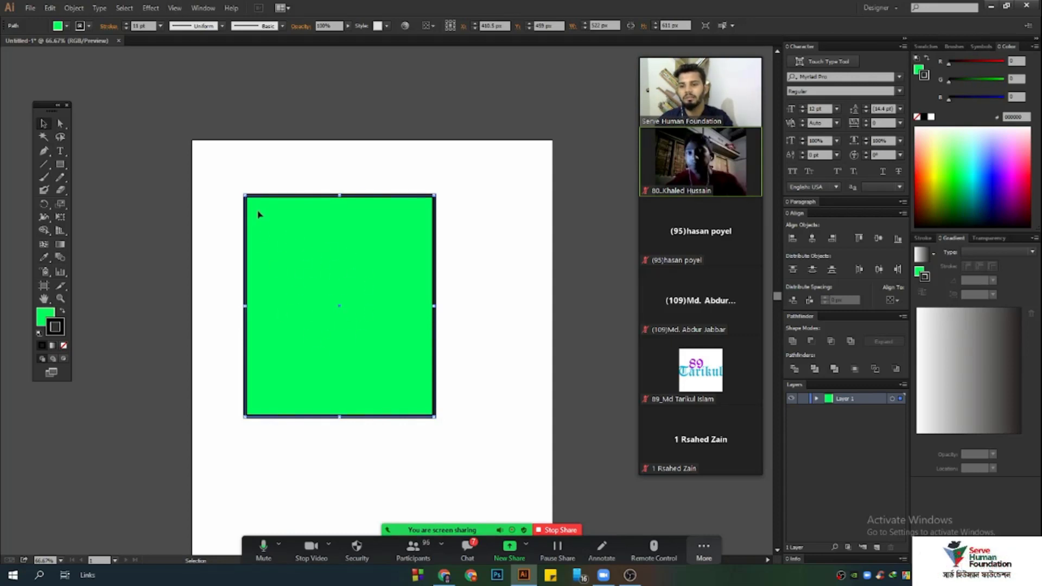
- Move the rectangle up and back down on the artboard, and swap its colours back to black fill and green stroke
{"action": "left_click_drag", "start_coordinate": [335, 304], "coordinate": [322, 292]}
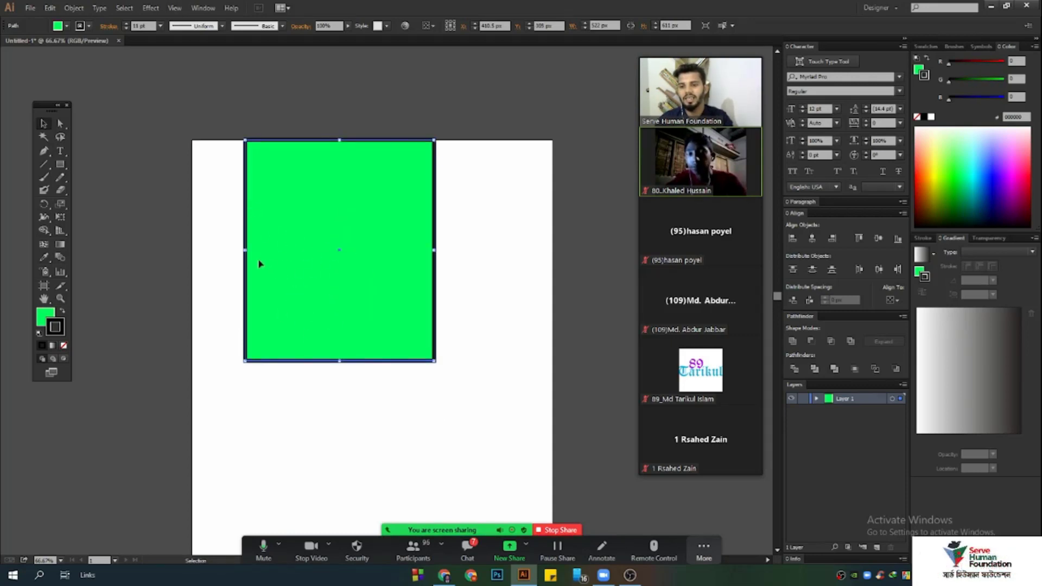
{"action": "left_click_drag", "start_coordinate": [295, 237], "coordinate": [291, 311]}
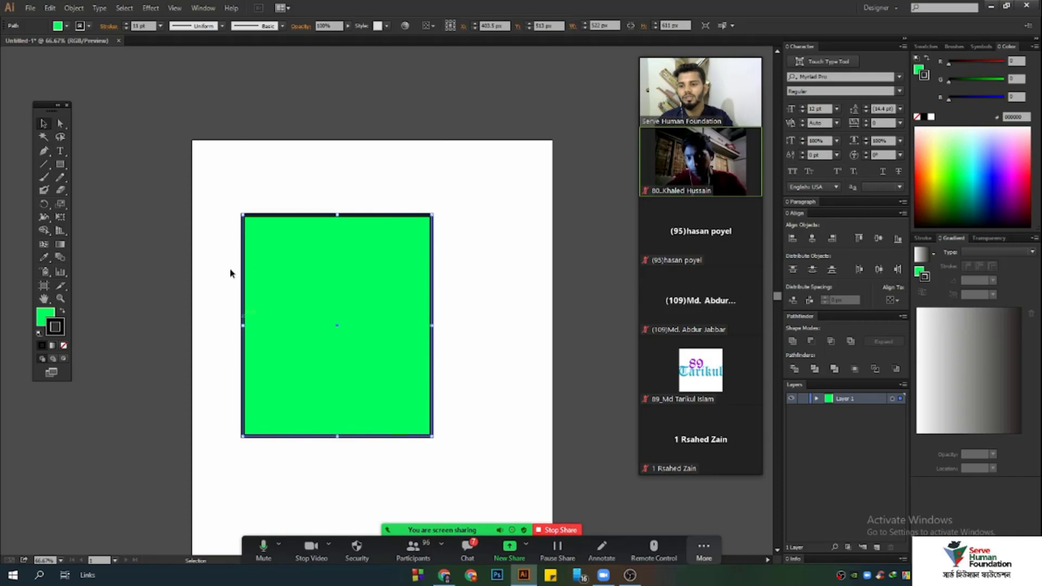
{"action": "left_click", "coordinate": [62, 310]}
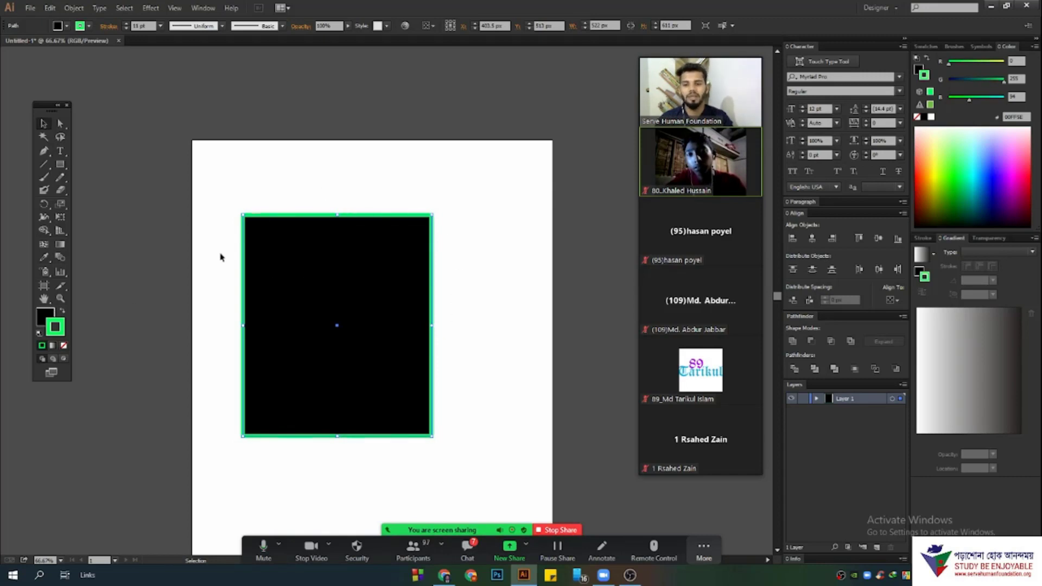
{"action": "scroll", "coordinate": [383, 398], "scroll_direction": "down", "scroll_amount": 1}
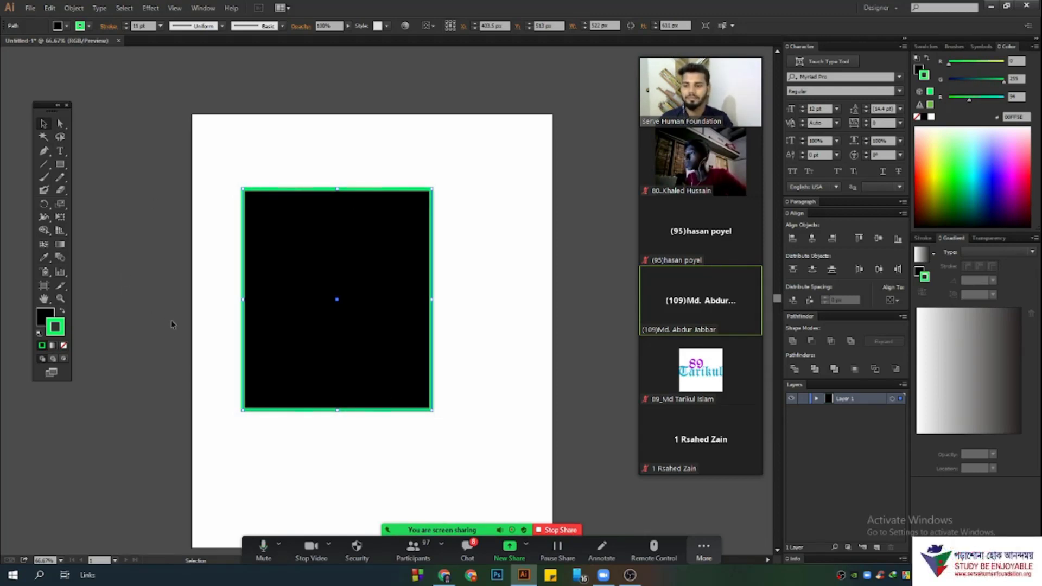
{"action": "scroll", "coordinate": [172, 325], "scroll_direction": "down", "scroll_amount": 2}
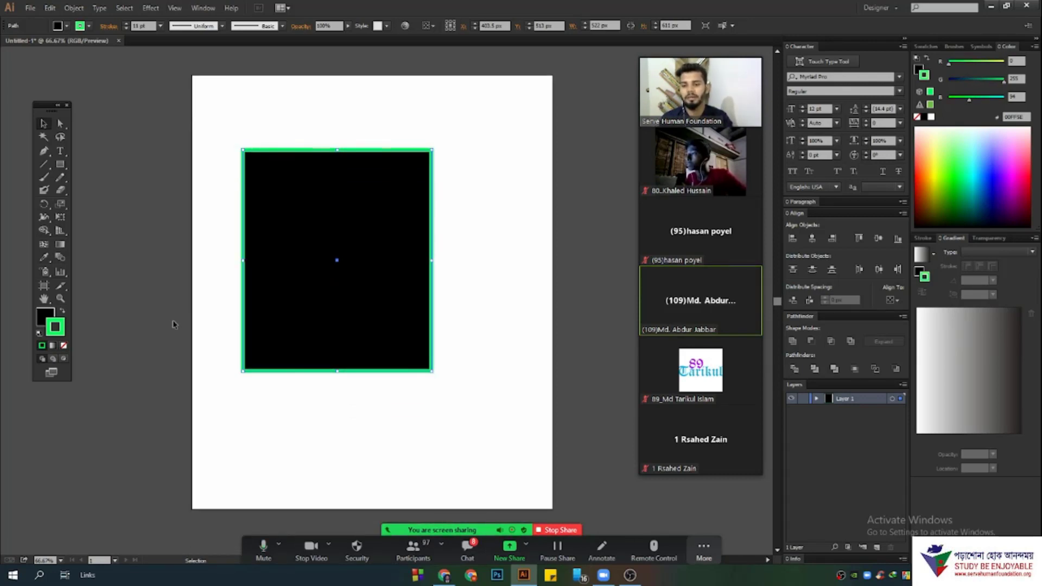
{"action": "key", "text": "ctrl"}
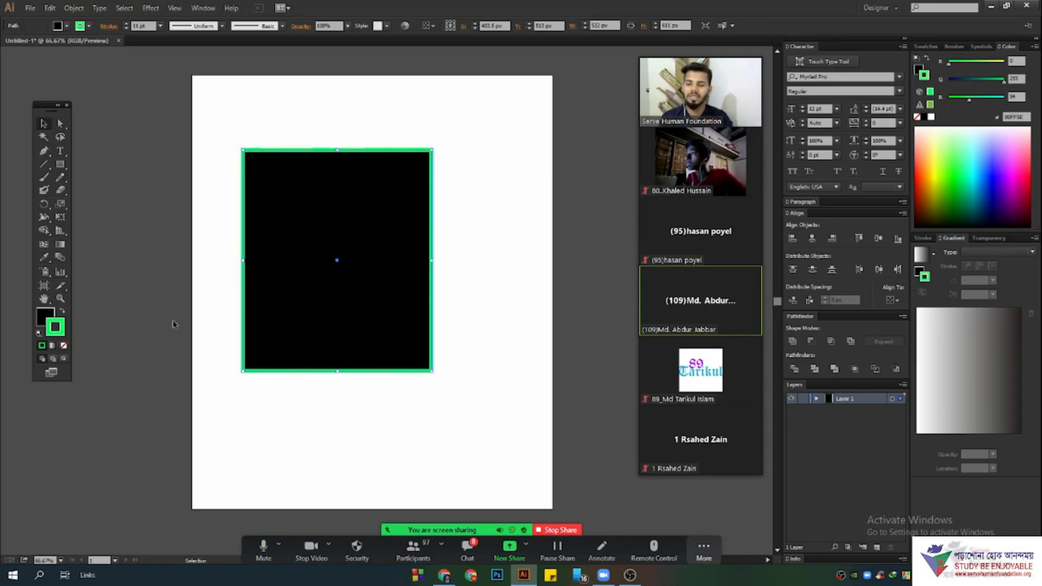
{"action": "key", "text": "ctrl+alt"}
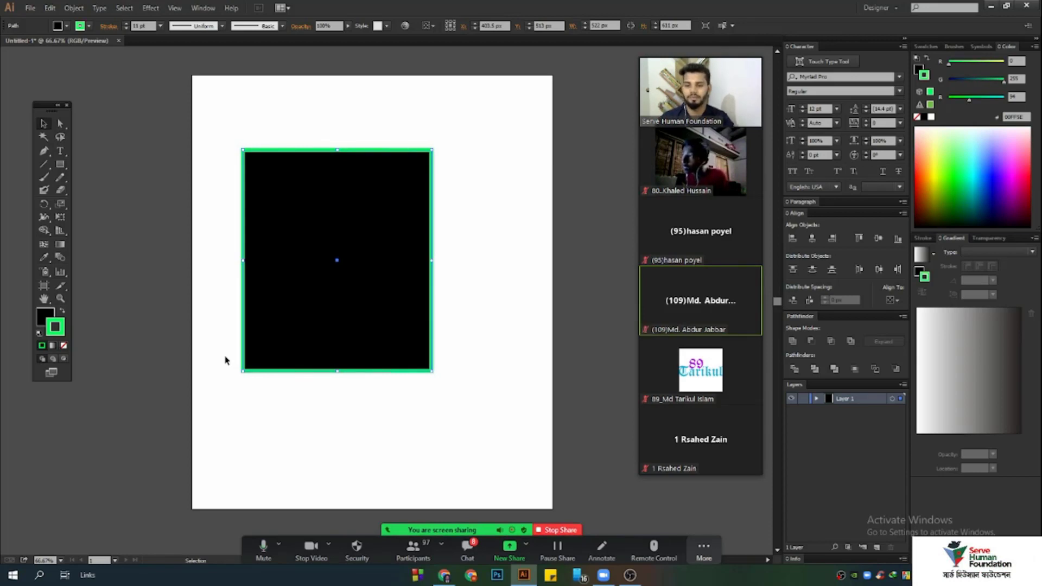
{"action": "scroll", "coordinate": [258, 267], "scroll_direction": "up", "scroll_amount": 2}
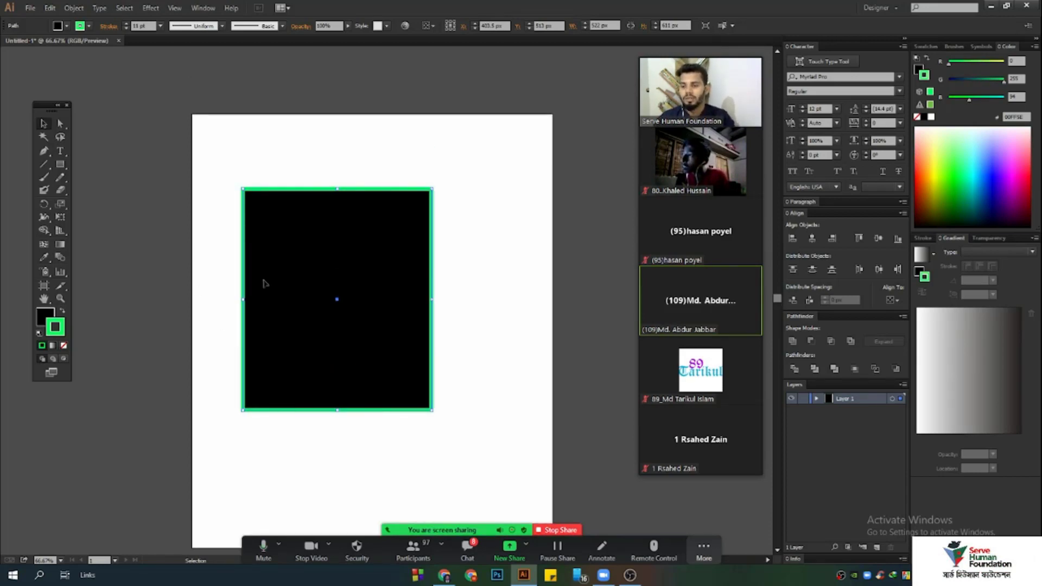
{"action": "scroll", "coordinate": [246, 288], "scroll_direction": "down", "scroll_amount": 3}
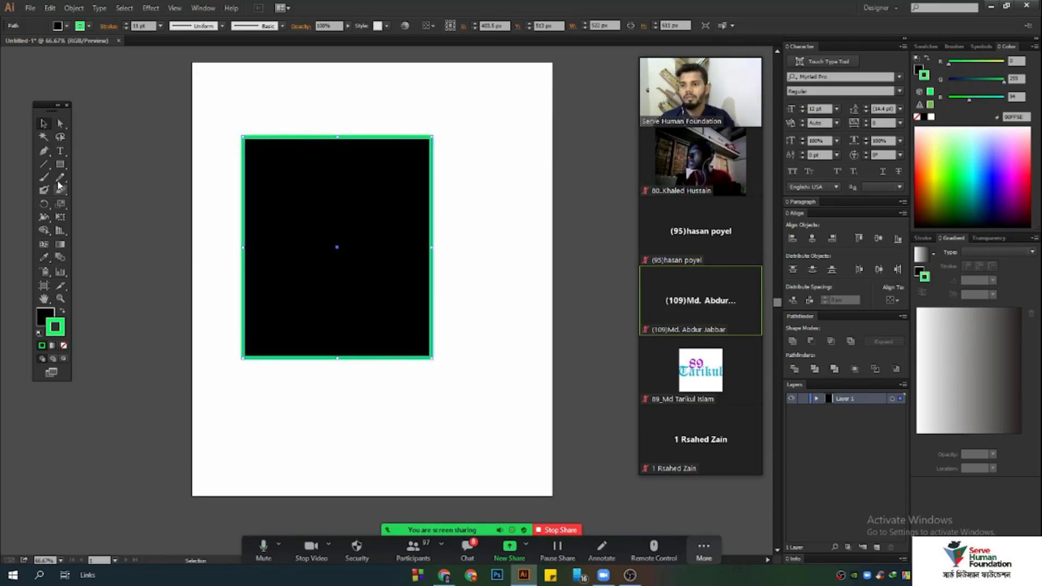
- Draw a rounded rectangle about 212 by 303 px near the artboard's upper-right corner with the Rounded Rectangle tool
{"action": "left_click_drag", "start_coordinate": [60, 164], "coordinate": [118, 179]}
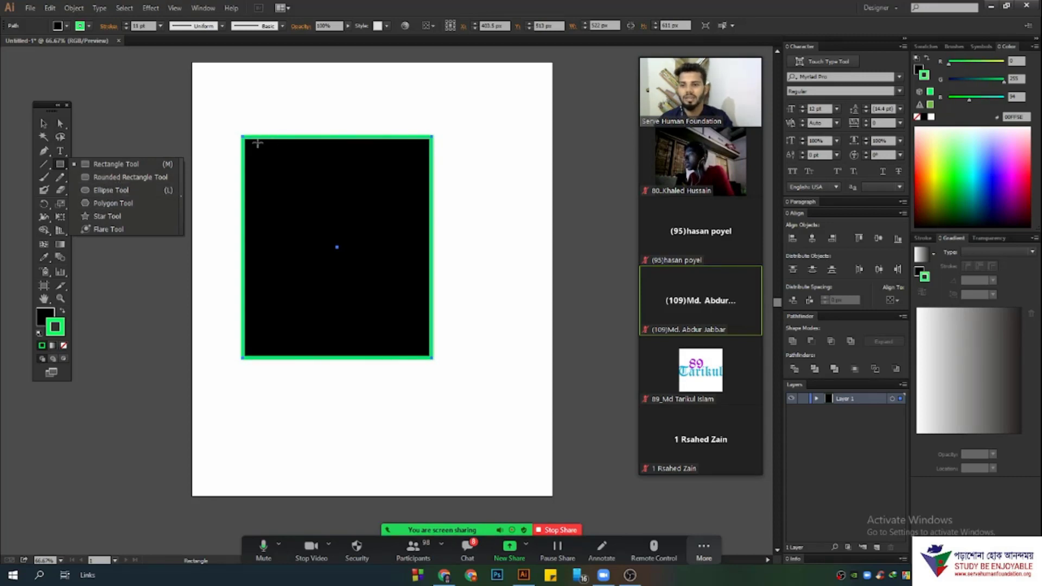
{"action": "left_click", "coordinate": [103, 175]}
{"action": "scroll", "coordinate": [494, 249], "scroll_direction": "up", "scroll_amount": 3}
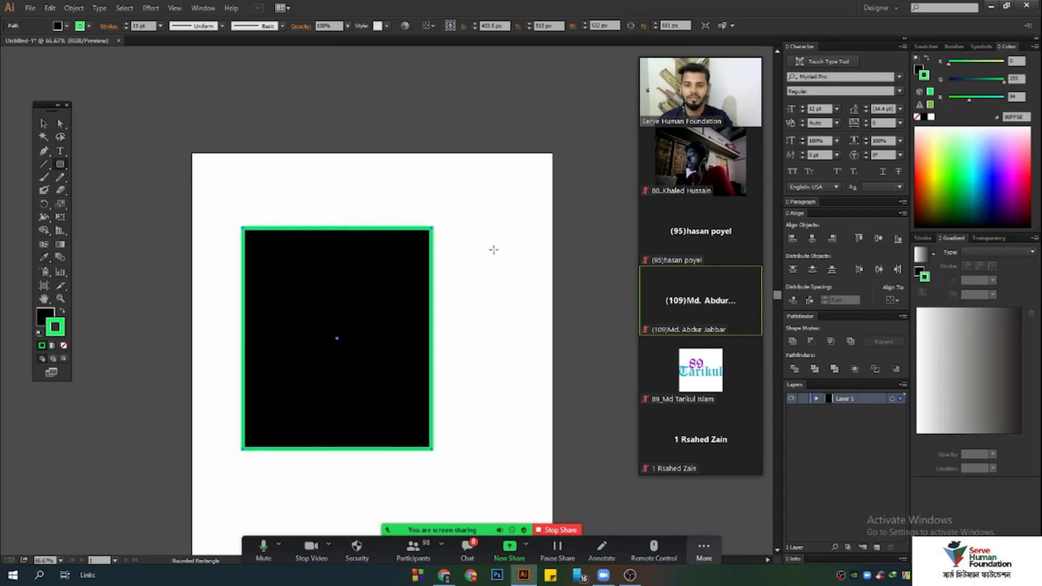
{"action": "mouse_move", "coordinate": [463, 183]}
{"action": "left_mouse_down"}
{"action": "mouse_move", "coordinate": [549, 284]}
{"action": "mouse_move", "coordinate": [540, 293]}
{"action": "left_mouse_up"}
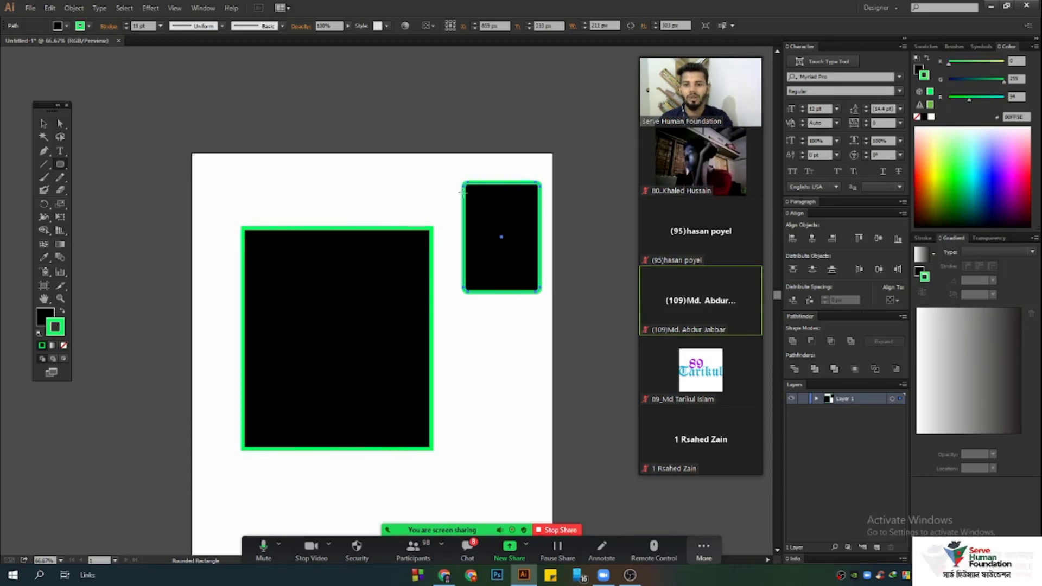
- Draw a near-circular ellipse about 284 by 297 px across the artboard's upper edge and a flat ellipse about 412 by 117 px above the artboard
{"action": "left_click", "coordinate": [61, 170]}
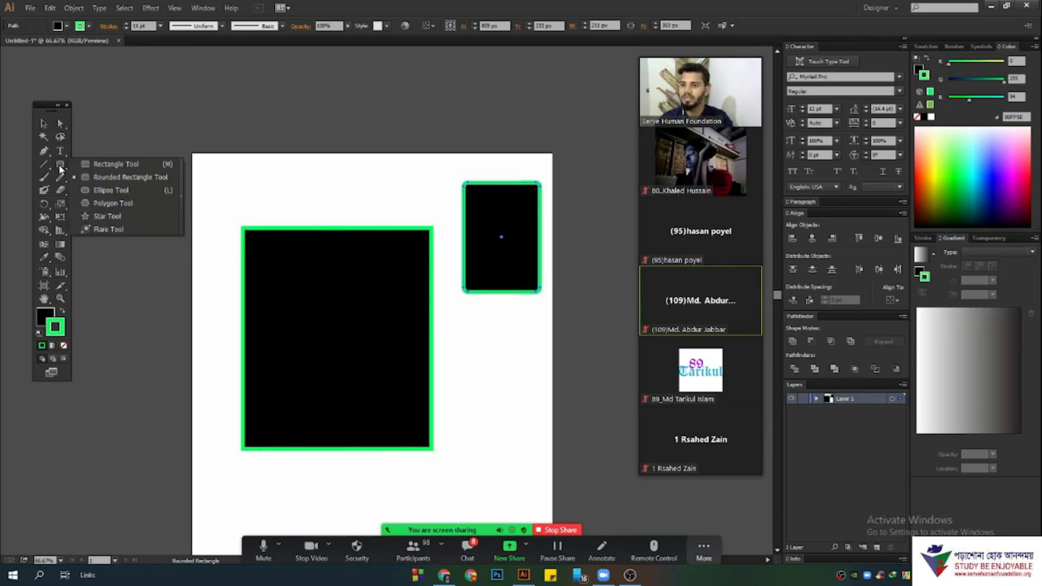
{"action": "left_click", "coordinate": [127, 196]}
{"action": "mouse_move", "coordinate": [258, 82]}
{"action": "left_mouse_down"}
{"action": "mouse_move", "coordinate": [308, 120]}
{"action": "mouse_move", "coordinate": [363, 190]}
{"action": "left_mouse_up"}
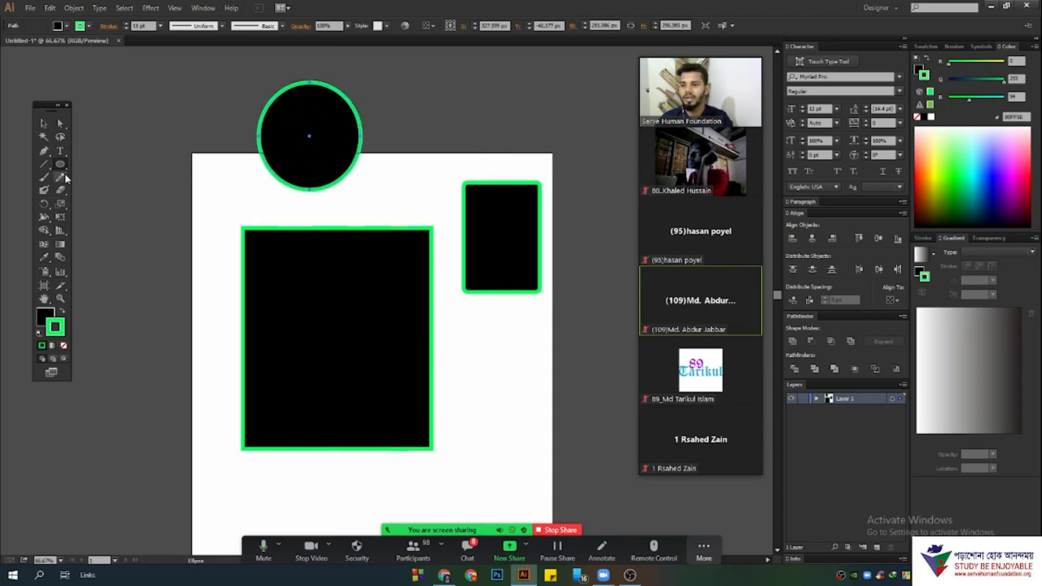
{"action": "mouse_move", "coordinate": [414, 78]}
{"action": "left_mouse_down"}
{"action": "mouse_move", "coordinate": [559, 131]}
{"action": "mouse_move", "coordinate": [562, 120]}
{"action": "left_mouse_up"}
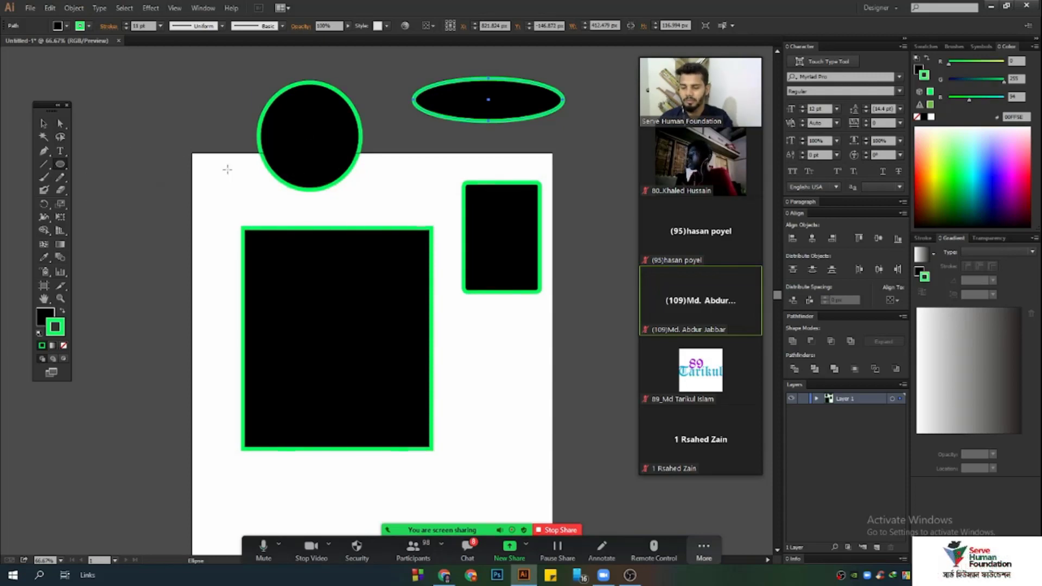
- Draw a five-pointed star about 237 by 248 px with the Star tool and move it onto the artboard's upper-left corner
{"action": "left_click", "coordinate": [60, 164]}
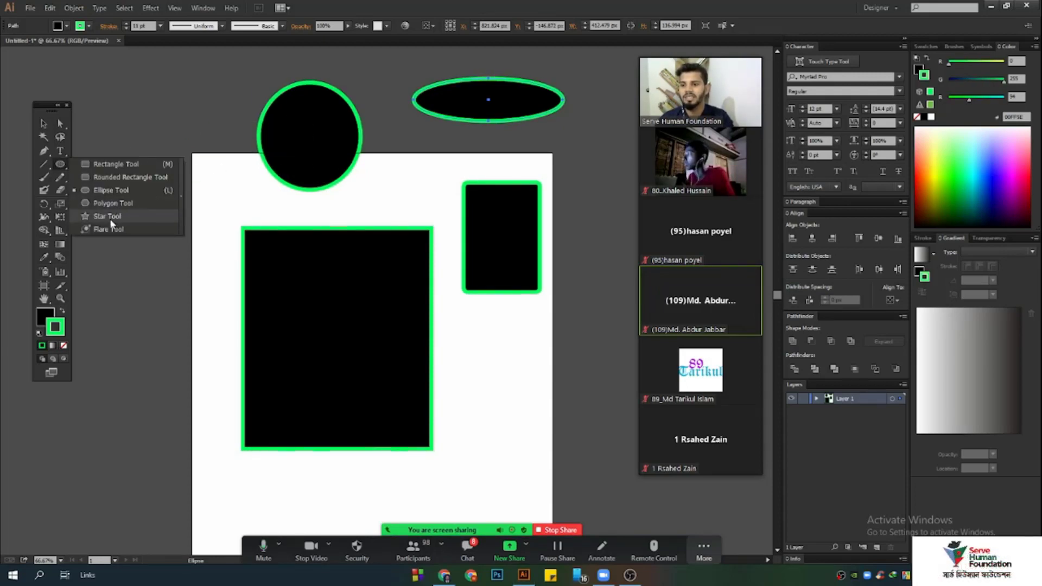
{"action": "left_click", "coordinate": [112, 218]}
{"action": "left_click_drag", "start_coordinate": [112, 134], "coordinate": [149, 160]}
{"action": "left_click", "coordinate": [43, 123]}
{"action": "left_click_drag", "start_coordinate": [116, 128], "coordinate": [199, 168]}
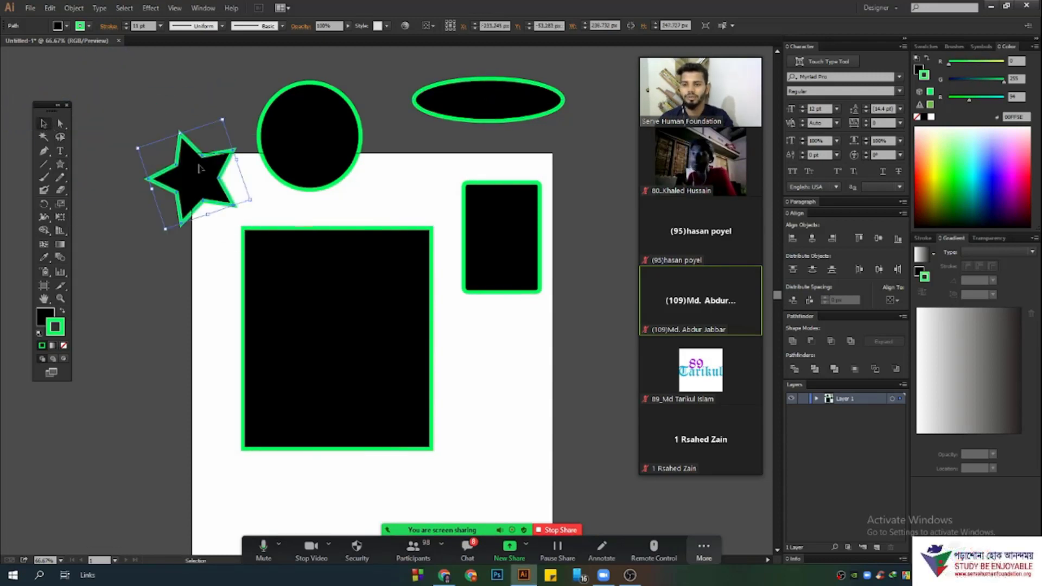
{"action": "left_click", "coordinate": [60, 164]}
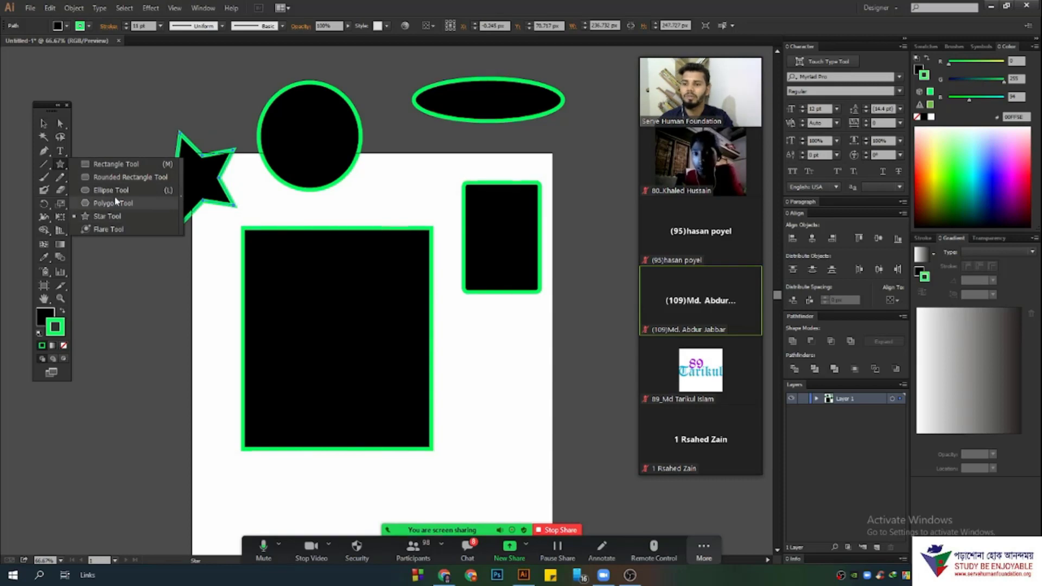
{"action": "left_click", "coordinate": [44, 124]}
{"action": "left_click", "coordinate": [61, 164]}
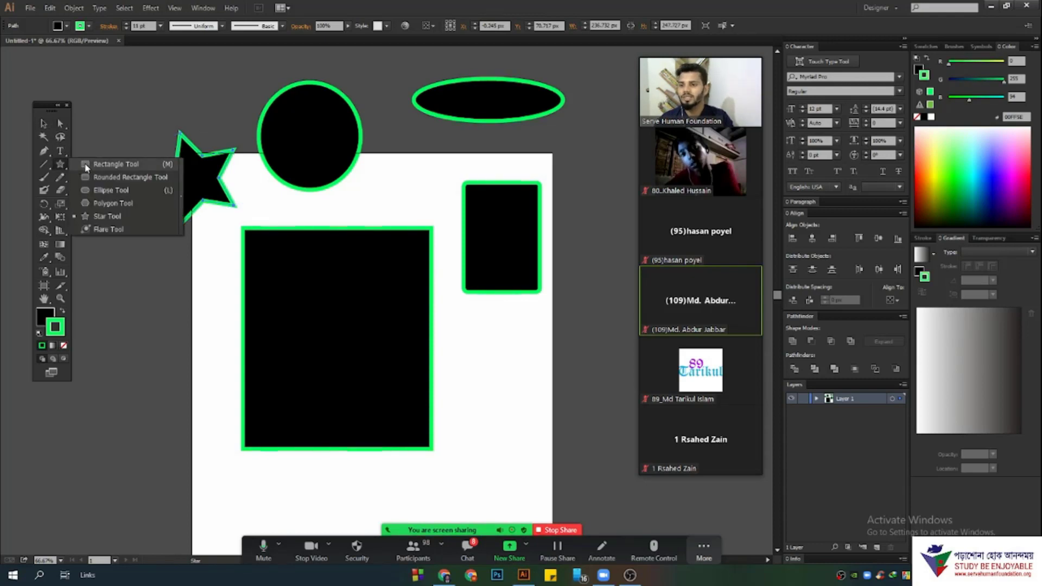
{"action": "left_click", "coordinate": [104, 177]}
- Select the star, both ellipses and the rounded rectangle together with the Selection tool and delete them
{"action": "key", "text": "v"}
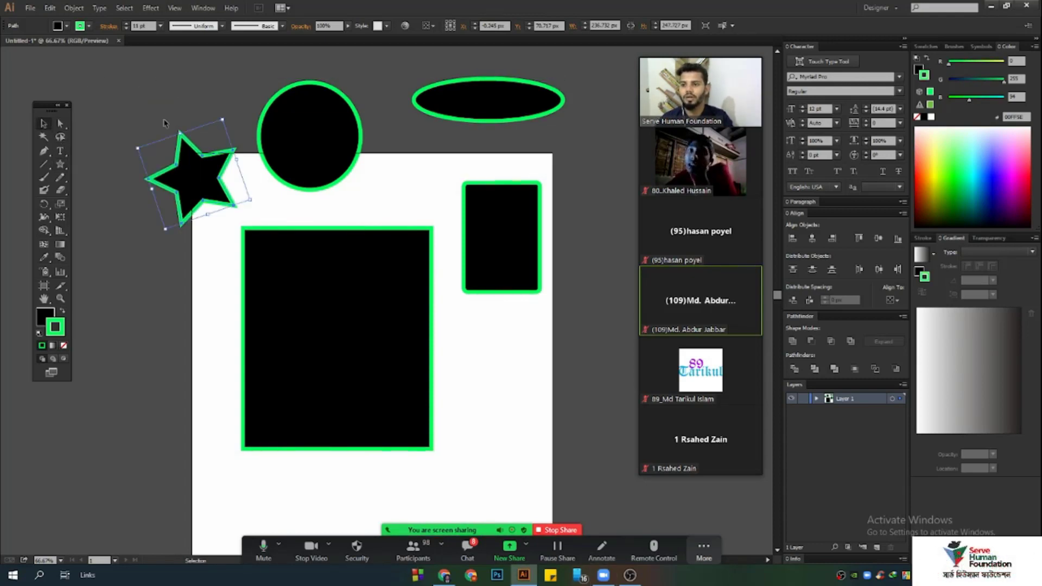
{"action": "left_click_drag", "start_coordinate": [173, 77], "coordinate": [636, 212]}
{"action": "key", "text": "Delete"}
- Select the large rectangle, set its fill to None, and deselect it
{"action": "left_click_drag", "start_coordinate": [314, 194], "coordinate": [454, 353]}
{"action": "left_click", "coordinate": [51, 319]}
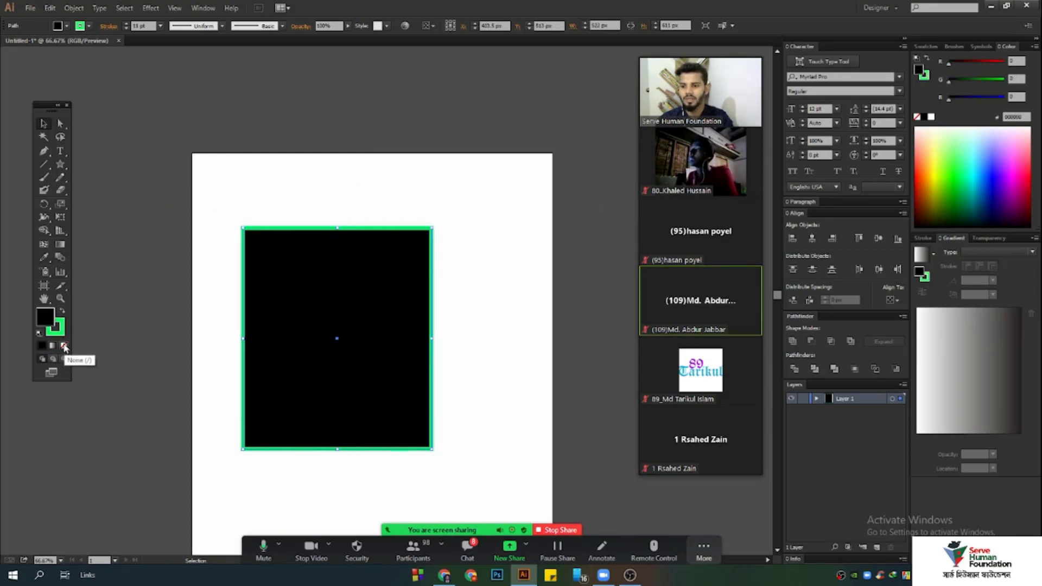
{"action": "left_click", "coordinate": [64, 345]}
{"action": "left_click", "coordinate": [321, 235]}
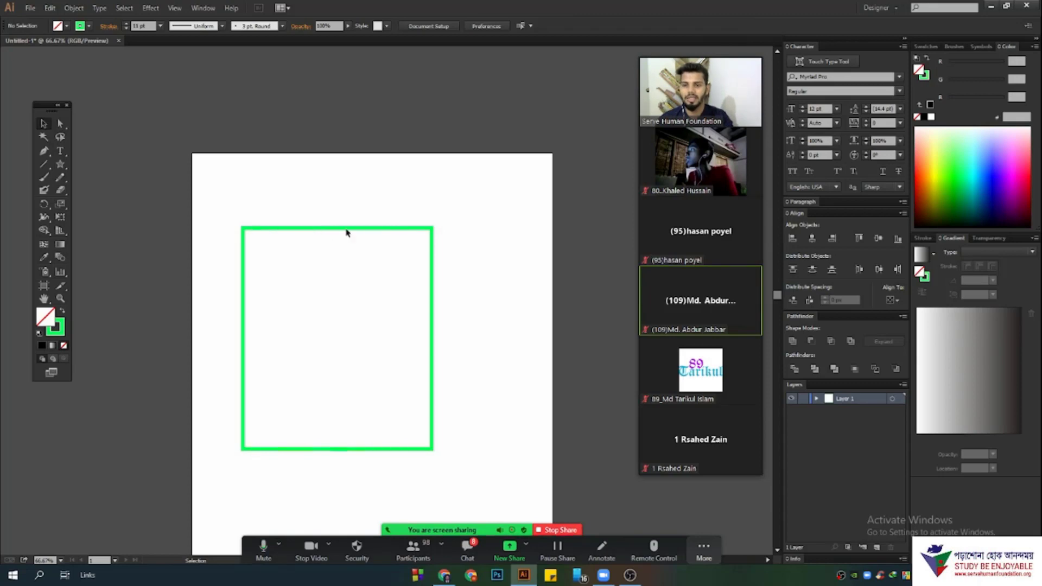
- Move the unfilled rectangle slightly to the right on the artboard, set its stroke to black (000000), and deselect it
{"action": "left_click_drag", "start_coordinate": [356, 228], "coordinate": [388, 228]}
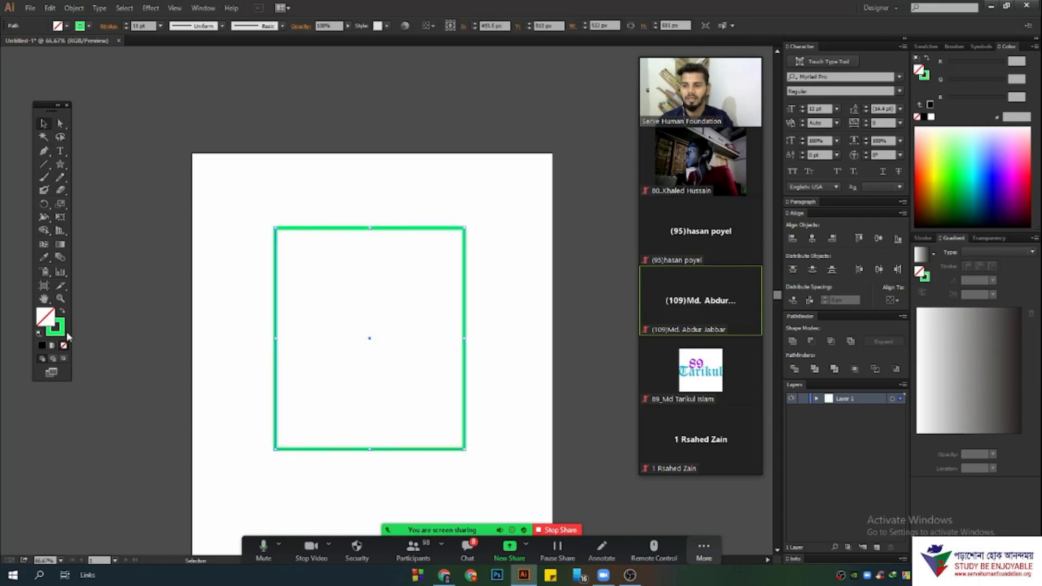
{"action": "left_click", "coordinate": [924, 117]}
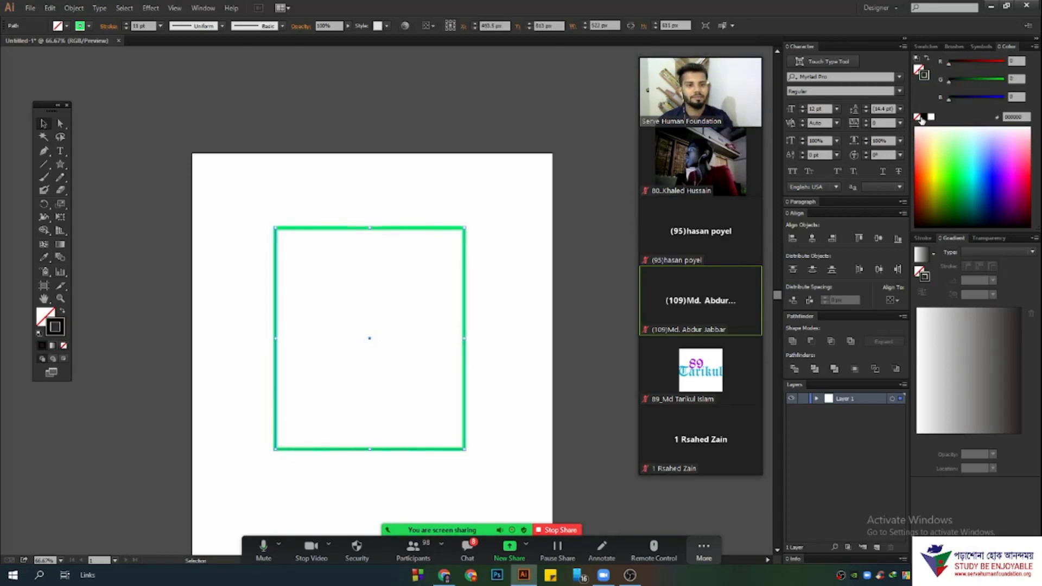
{"action": "left_click", "coordinate": [496, 201]}
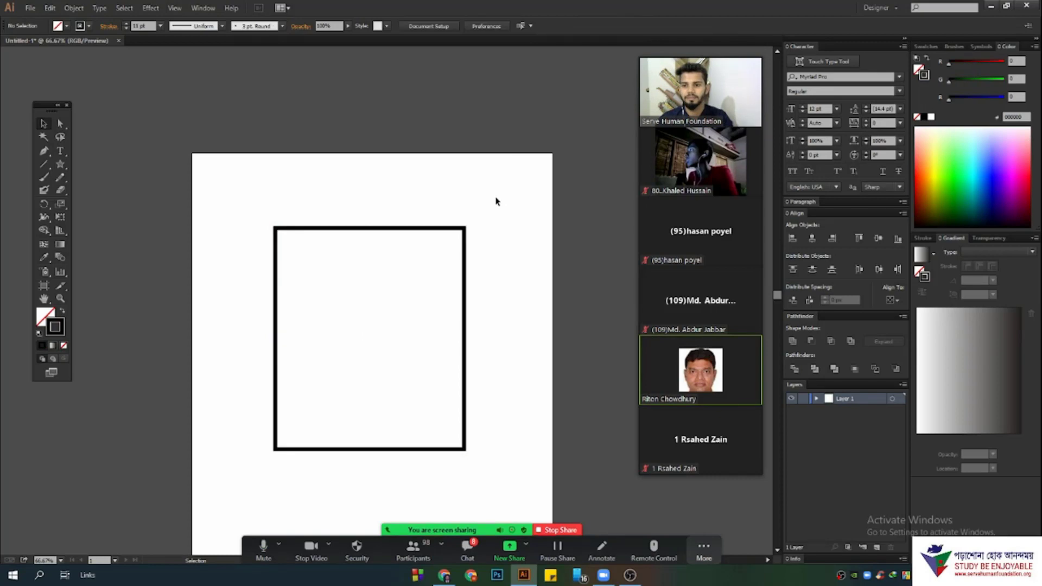
- Switch to the Zoom participants list, mute all participants, and minimise the list
{"action": "left_click", "coordinate": [413, 548]}
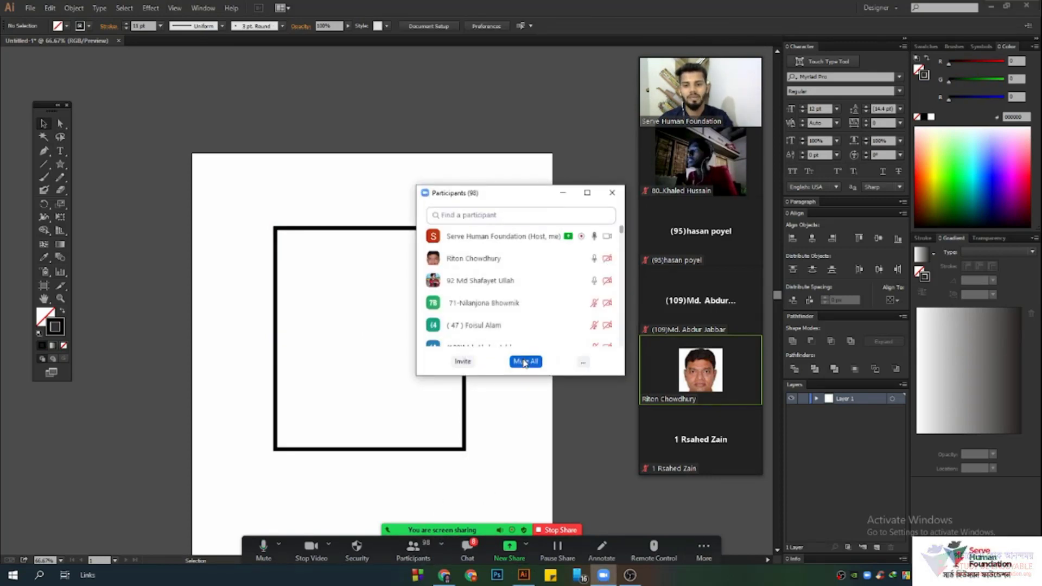
{"action": "left_click", "coordinate": [525, 361]}
{"action": "left_click", "coordinate": [567, 319]}
{"action": "left_click", "coordinate": [563, 195]}
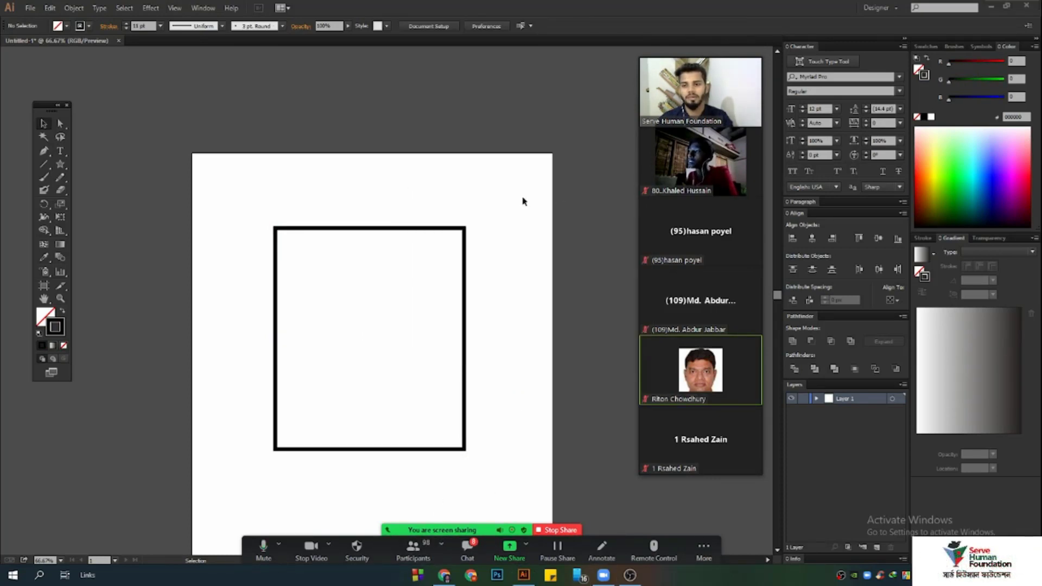
- Examine the tools grouped under the Direct Selection tool and the Type tool, comparing them with the ungrouped Selection tool
{"action": "scroll", "coordinate": [465, 242], "scroll_direction": "up", "scroll_amount": 2}
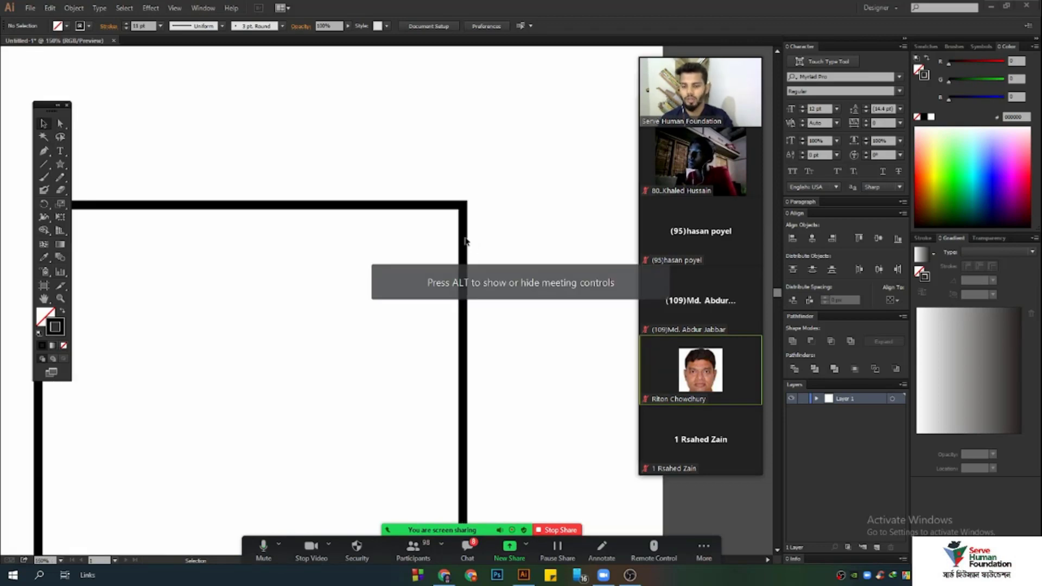
{"action": "scroll", "coordinate": [444, 239], "scroll_direction": "down", "scroll_amount": 1}
{"action": "left_click", "coordinate": [60, 125]}
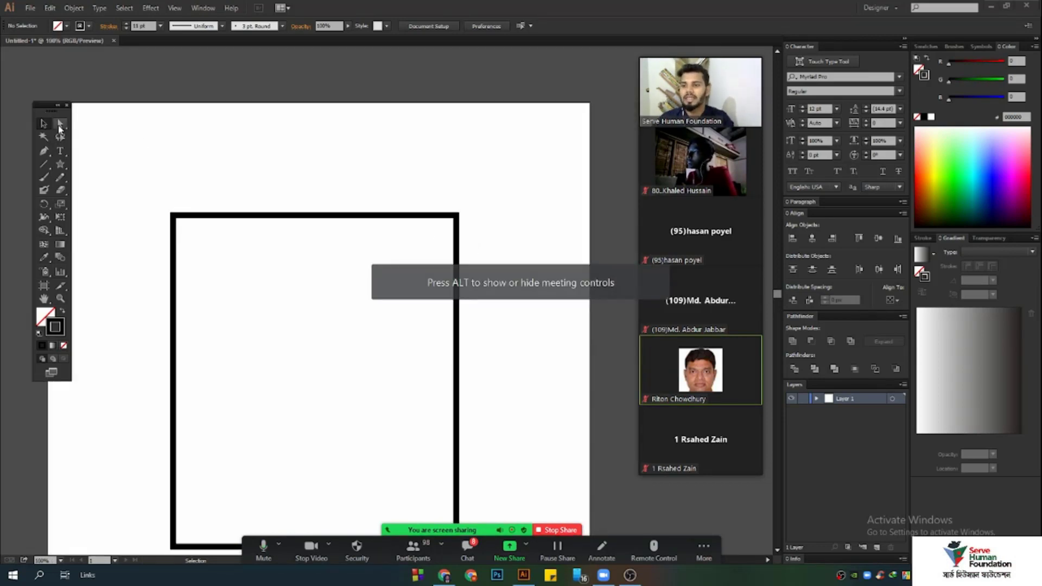
{"action": "left_click_drag", "start_coordinate": [60, 125], "coordinate": [108, 125]}
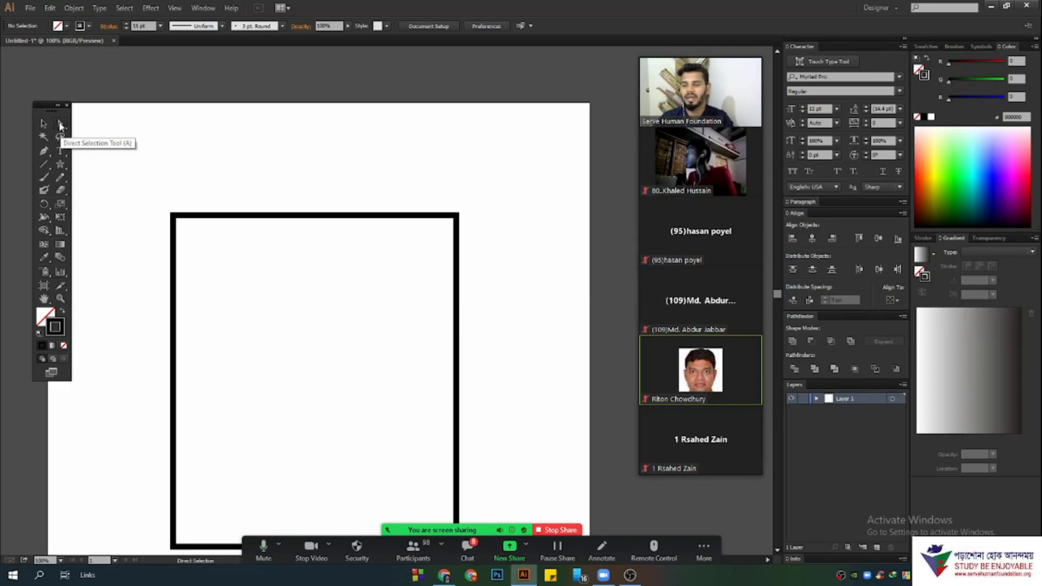
{"action": "left_click_drag", "start_coordinate": [60, 124], "coordinate": [102, 142]}
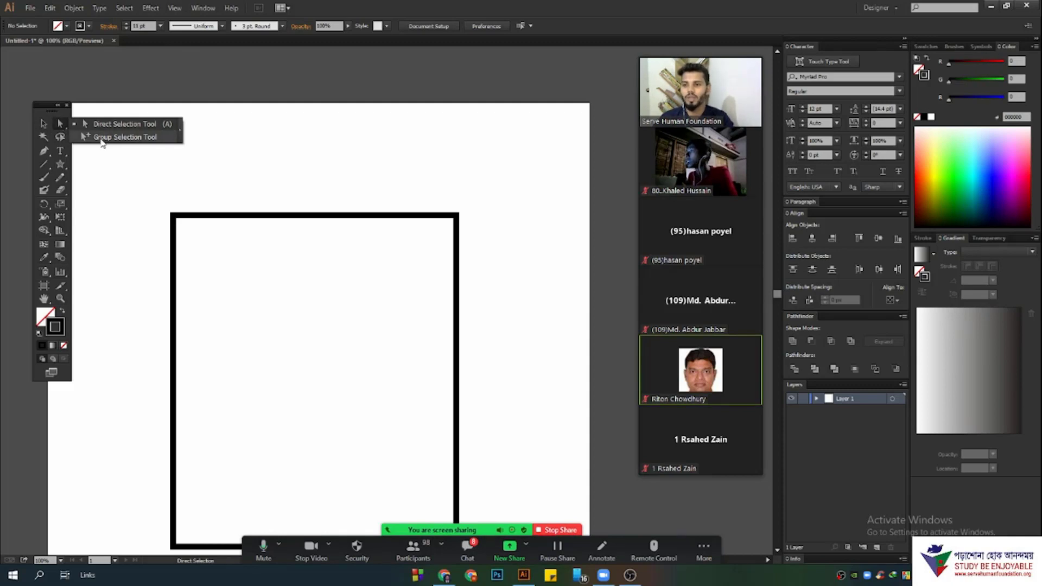
{"action": "right_click", "coordinate": [61, 152]}
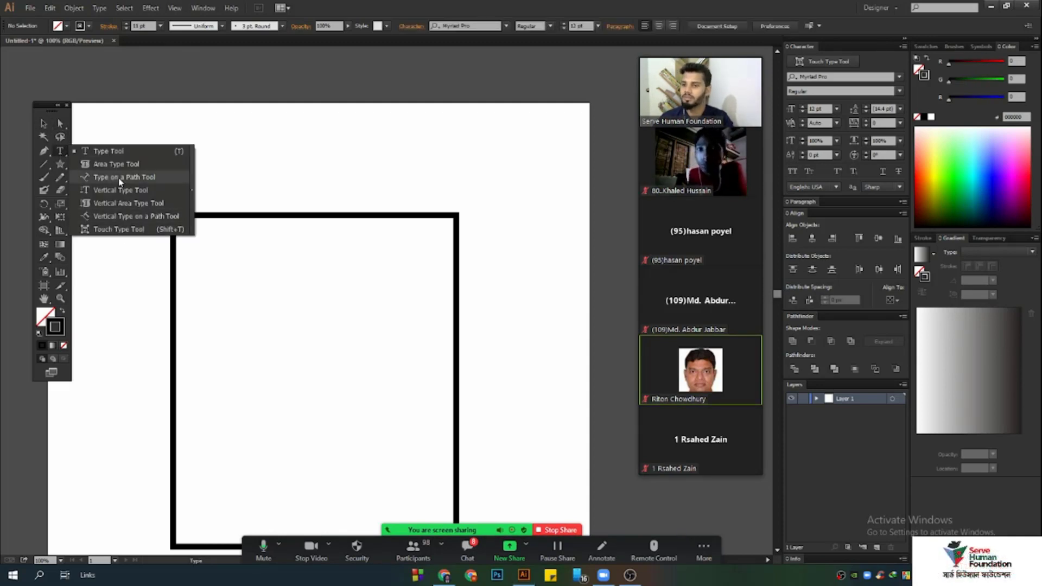
{"action": "left_click", "coordinate": [62, 126]}
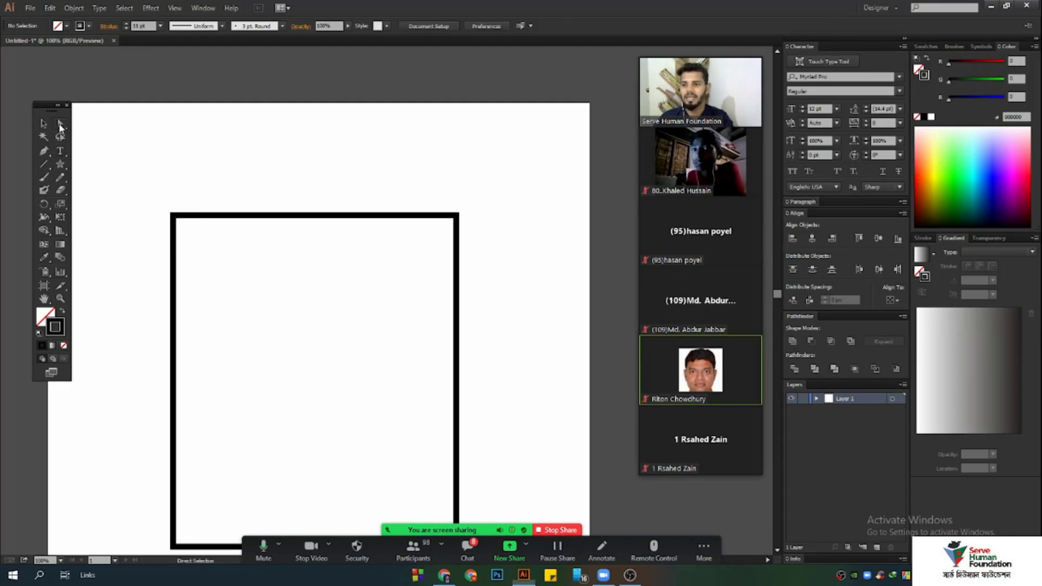
{"action": "right_click", "coordinate": [60, 126]}
{"action": "left_click", "coordinate": [44, 124]}
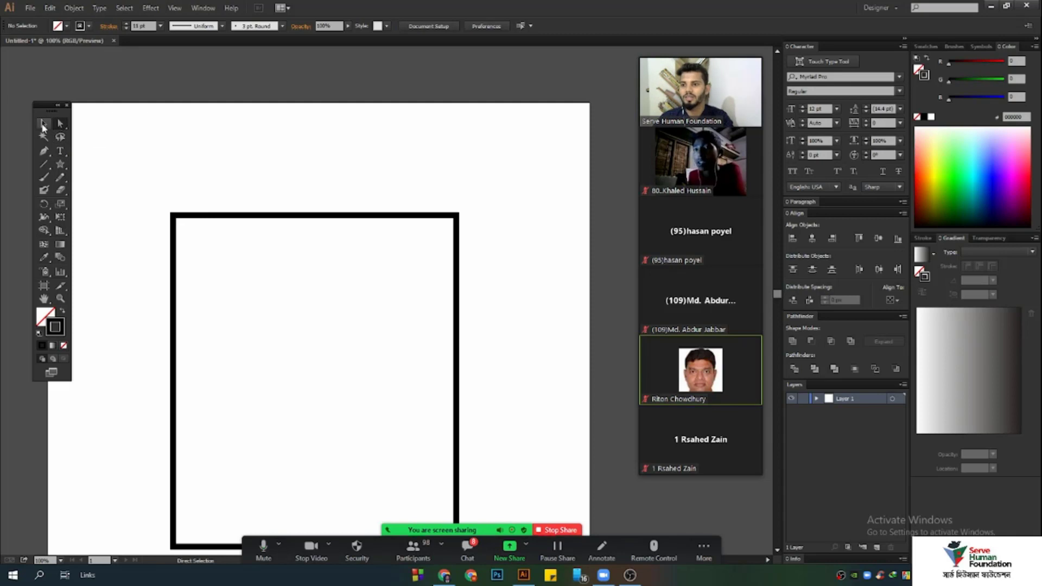
{"action": "left_click", "coordinate": [44, 124]}
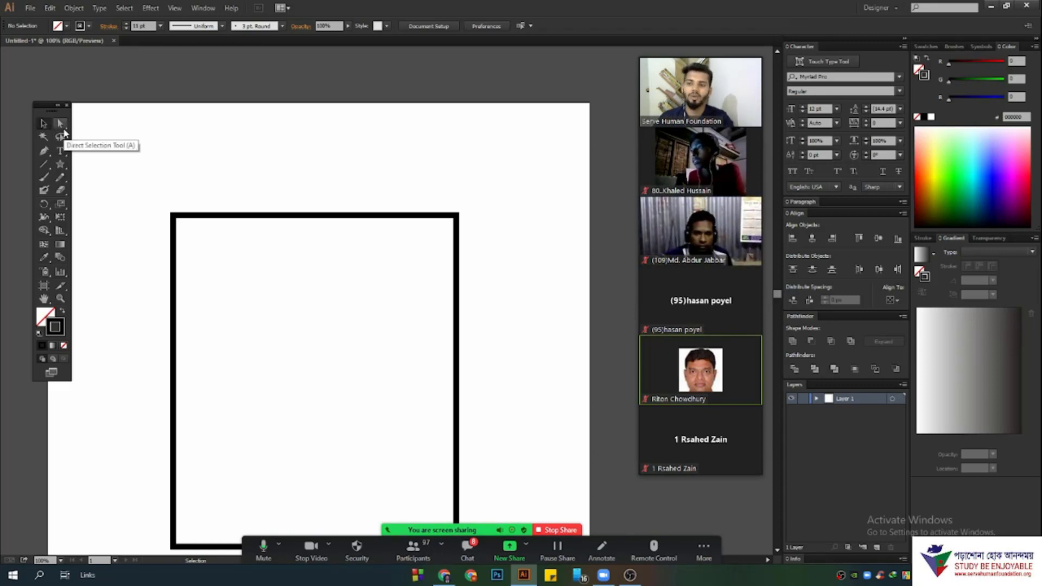
{"action": "left_click", "coordinate": [61, 125]}
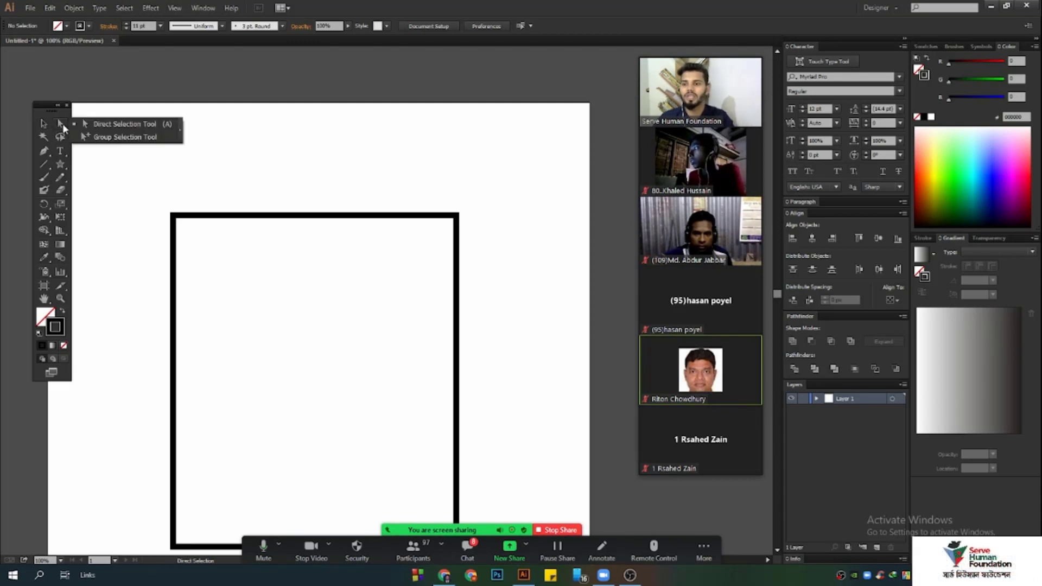
{"action": "left_click", "coordinate": [59, 128]}
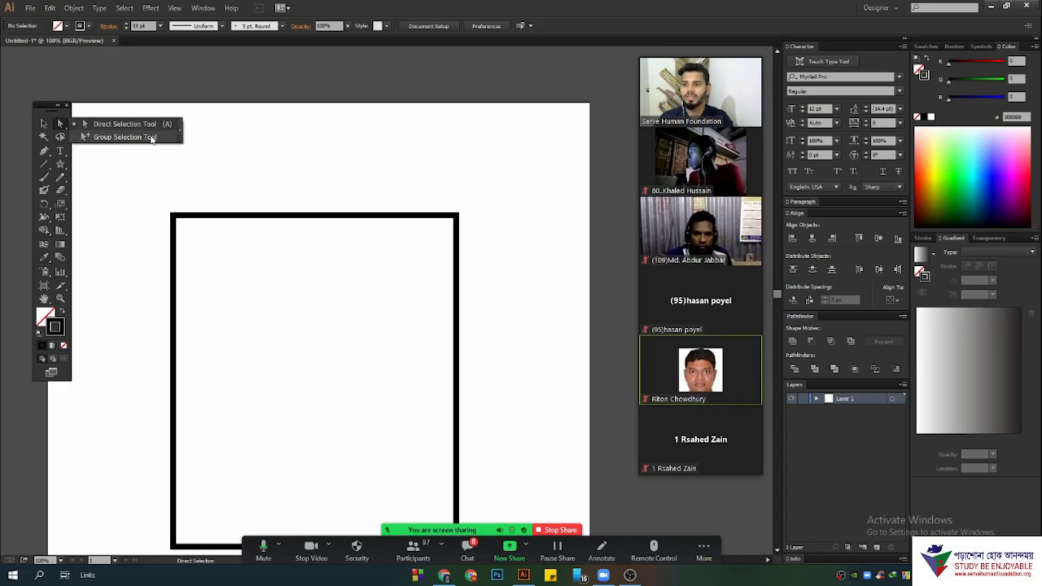
{"action": "left_click", "coordinate": [44, 129]}
- Select the black-stroked rectangle with the Selection tool by marqueeing all of it and then its individual corners, and deselect it
{"action": "scroll", "coordinate": [361, 231], "scroll_direction": "down", "scroll_amount": 3}
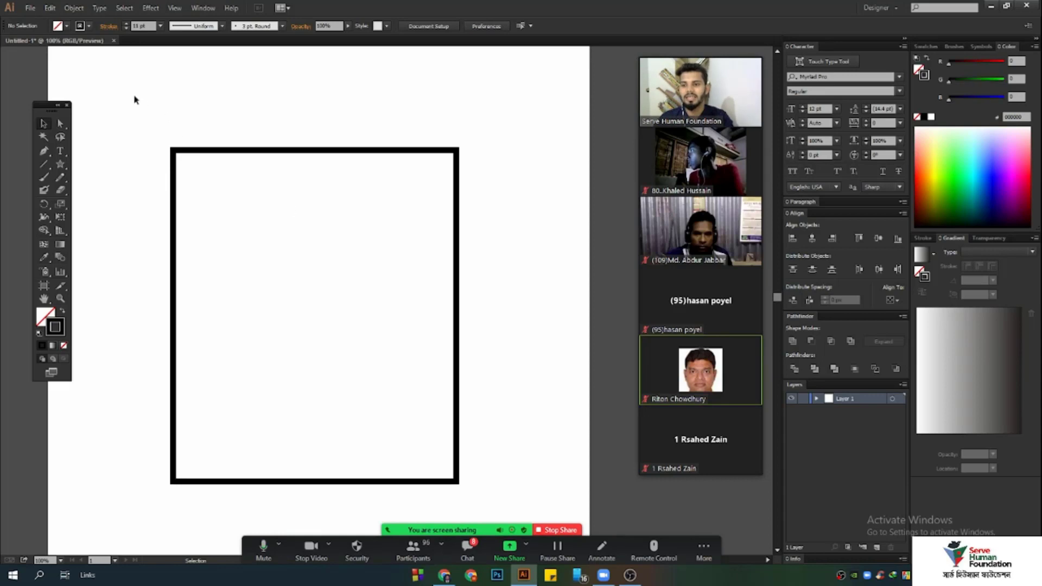
{"action": "left_click_drag", "start_coordinate": [134, 99], "coordinate": [500, 496]}
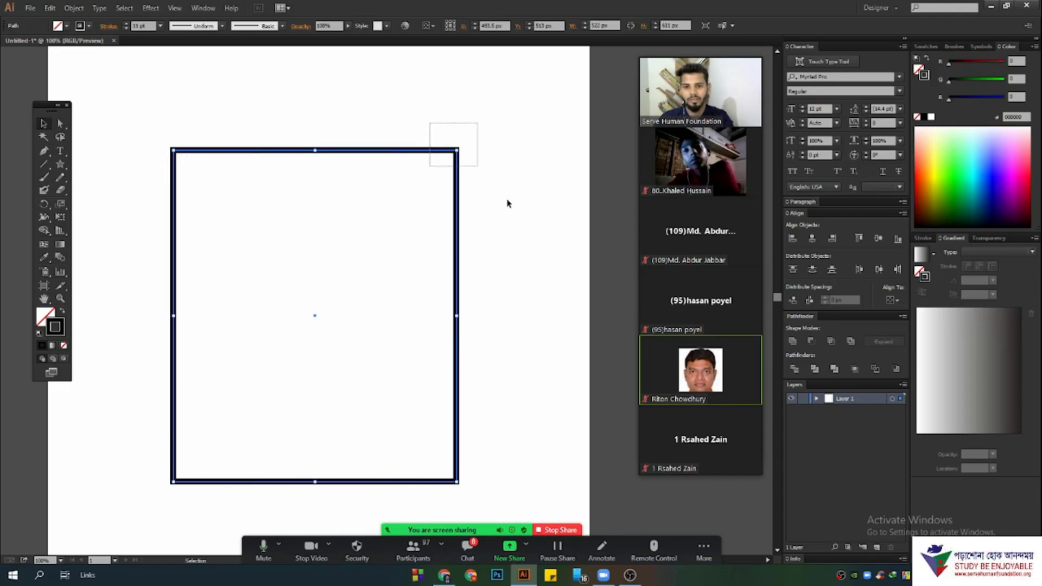
{"action": "scroll", "coordinate": [463, 434], "scroll_direction": "down", "scroll_amount": 2}
{"action": "left_click_drag", "start_coordinate": [194, 456], "coordinate": [154, 408]}
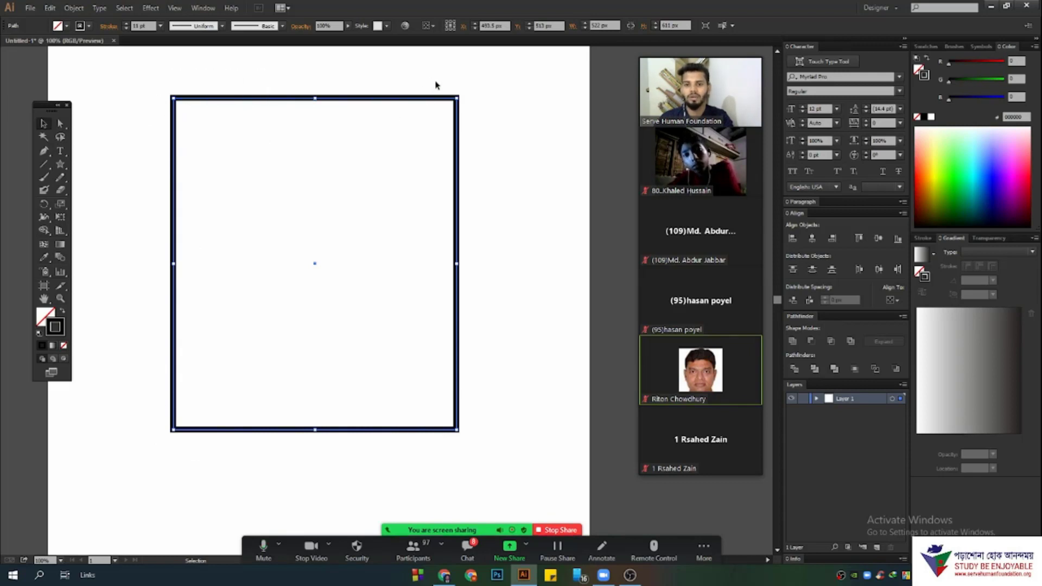
{"action": "left_click_drag", "start_coordinate": [504, 460], "coordinate": [417, 383]}
{"action": "left_click_drag", "start_coordinate": [196, 461], "coordinate": [151, 423]}
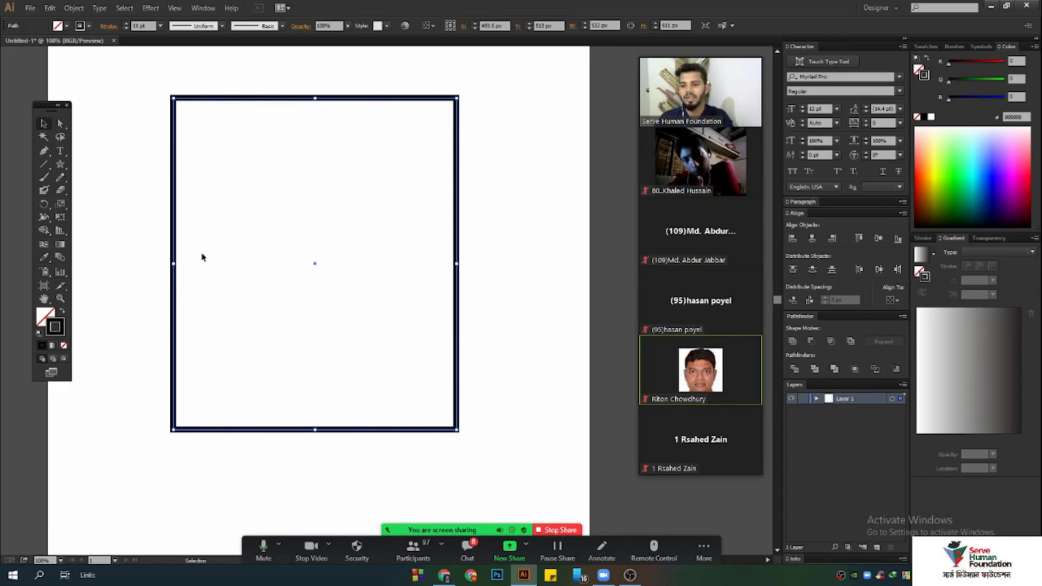
{"action": "scroll", "coordinate": [383, 291], "scroll_direction": "up", "scroll_amount": 5}
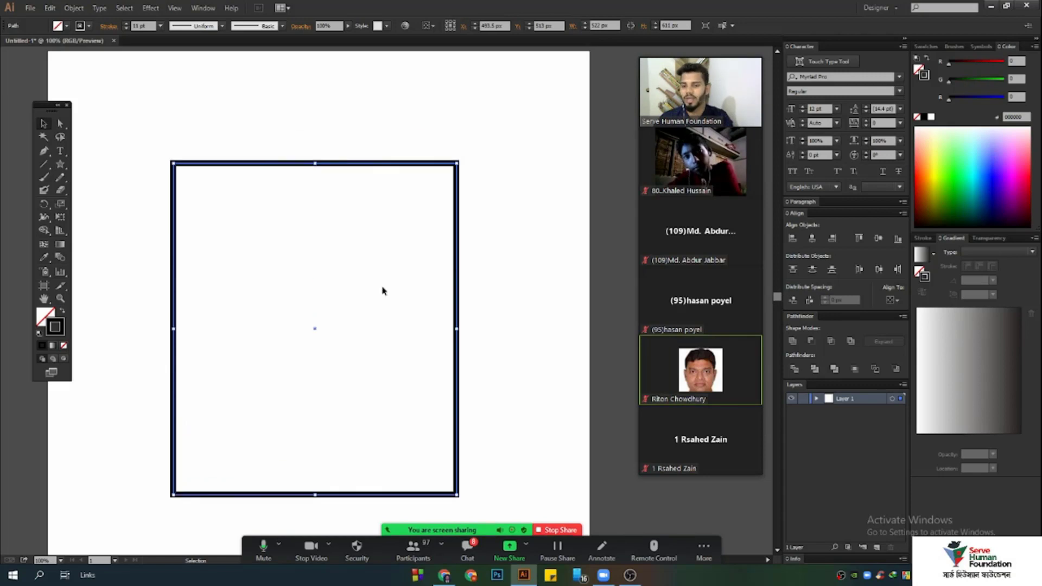
{"action": "scroll", "coordinate": [385, 328], "scroll_direction": "down", "scroll_amount": 3}
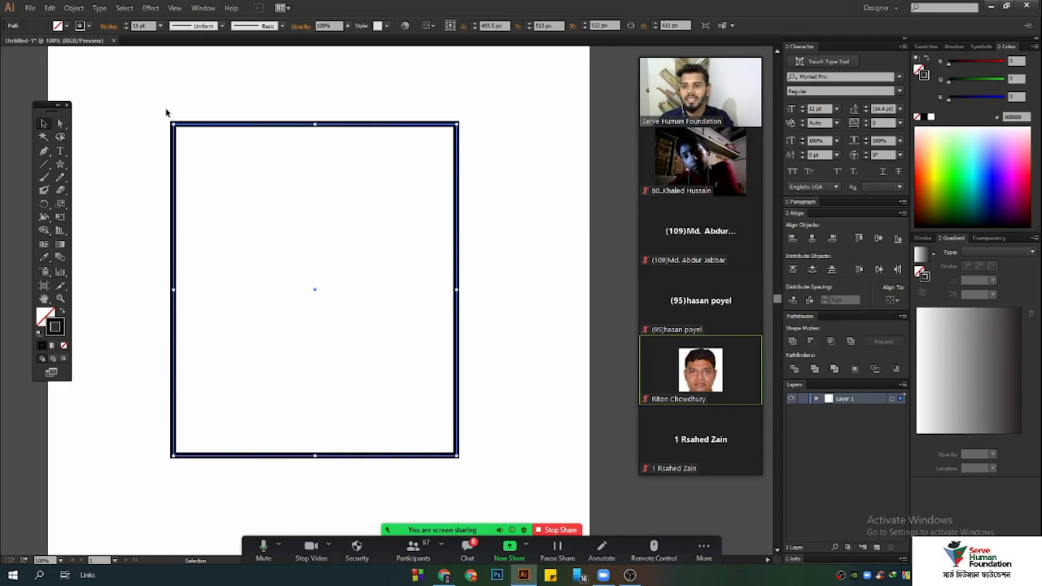
{"action": "left_click_drag", "start_coordinate": [151, 85], "coordinate": [229, 181]}
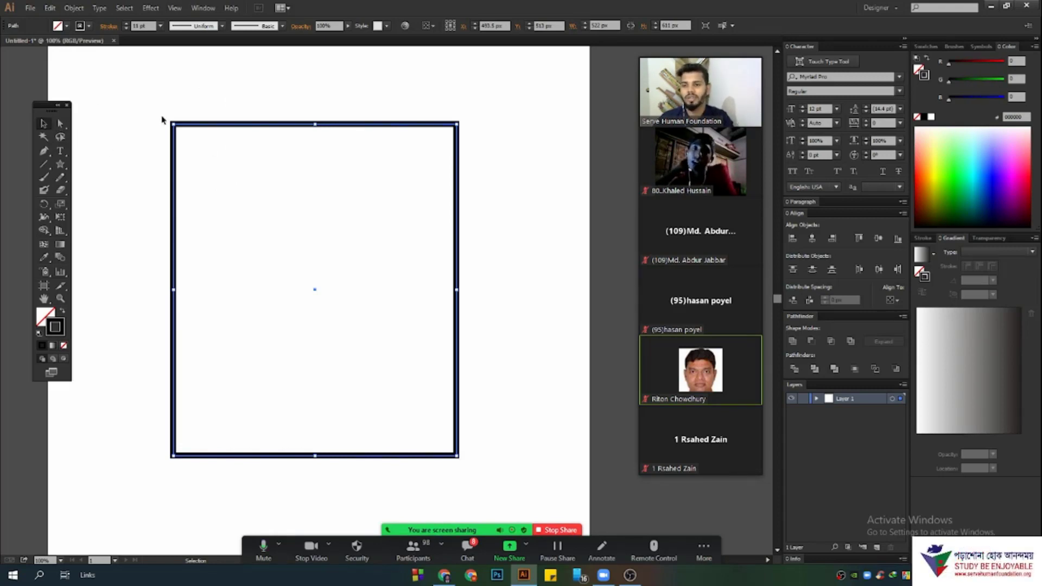
{"action": "left_click", "coordinate": [219, 174]}
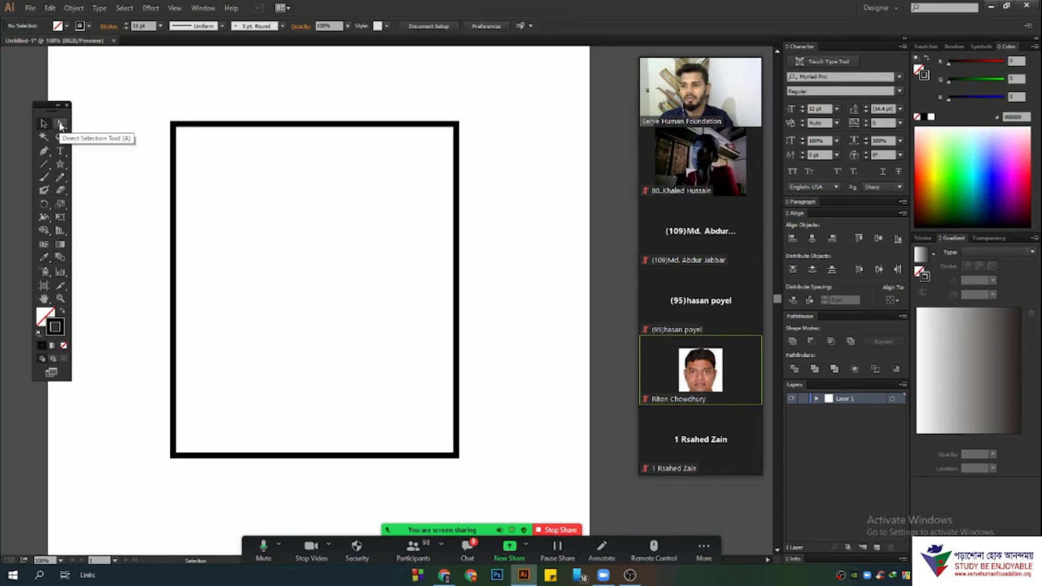
- Select all anchor points of the black-stroked rectangle with the Direct Selection tool
{"action": "left_click_drag", "start_coordinate": [65, 127], "coordinate": [124, 128]}
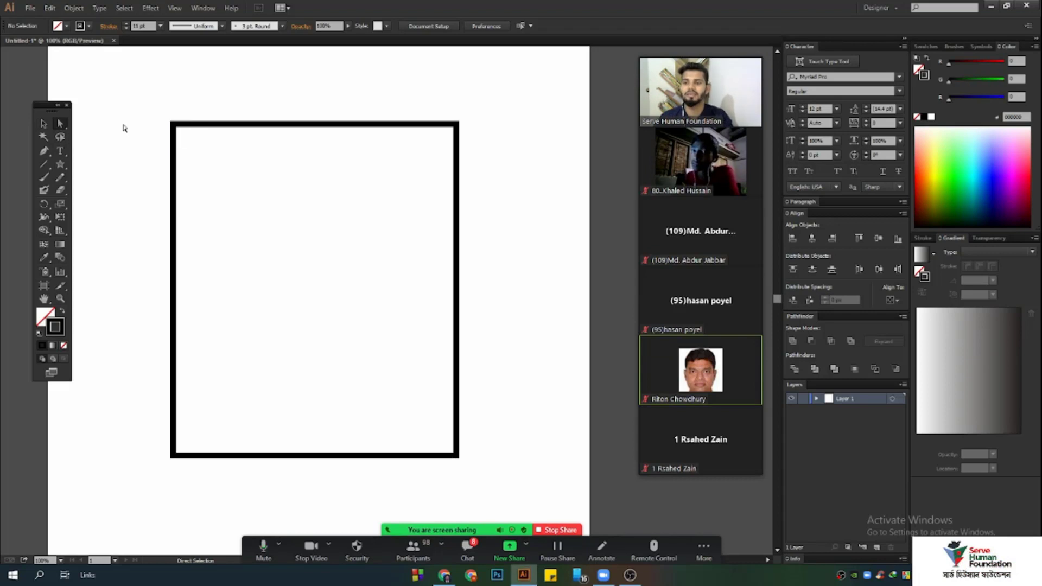
{"action": "left_click_drag", "start_coordinate": [118, 70], "coordinate": [517, 490]}
{"action": "scroll", "coordinate": [206, 217], "scroll_direction": "down", "scroll_amount": 1}
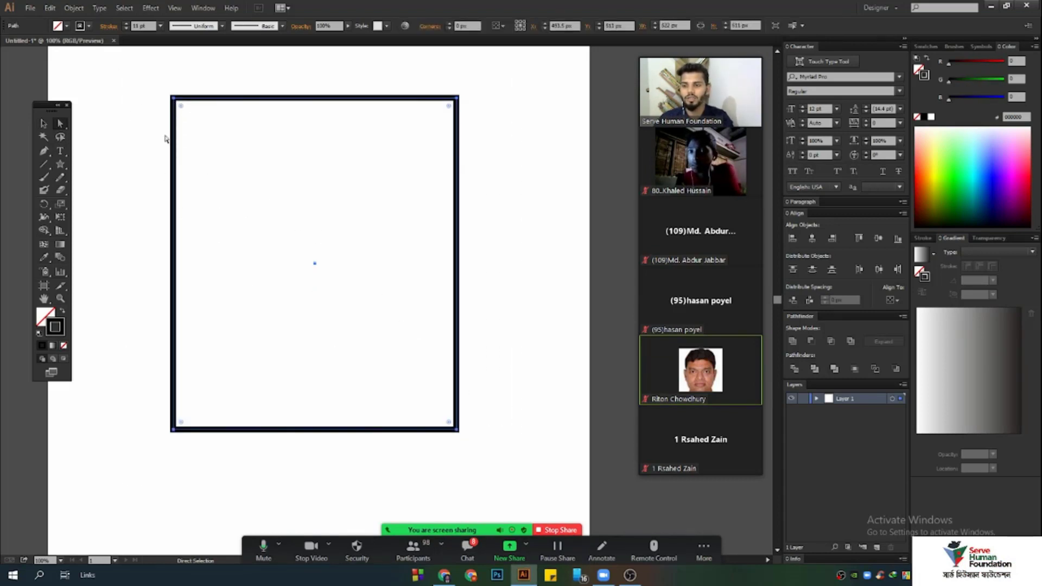
- Clear the selection, marquee all four corners of the rectangle again with the Direct Selection tool, and view the tool's group
{"action": "left_click", "coordinate": [123, 68]}
{"action": "left_click_drag", "start_coordinate": [97, 60], "coordinate": [486, 416]}
{"action": "scroll", "coordinate": [487, 416], "scroll_direction": "up", "scroll_amount": 1}
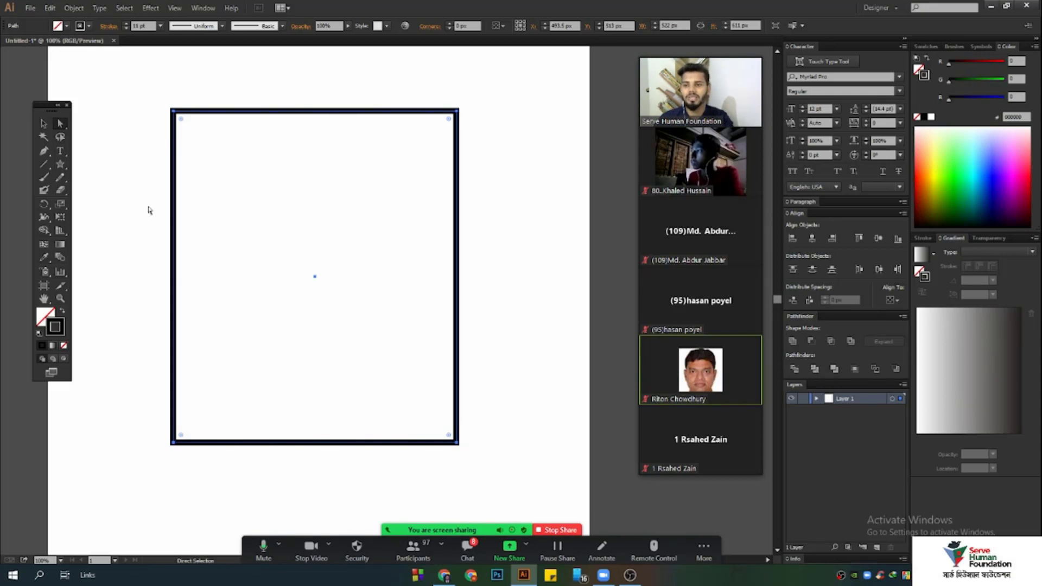
{"action": "scroll", "coordinate": [206, 177], "scroll_direction": "up", "scroll_amount": 1}
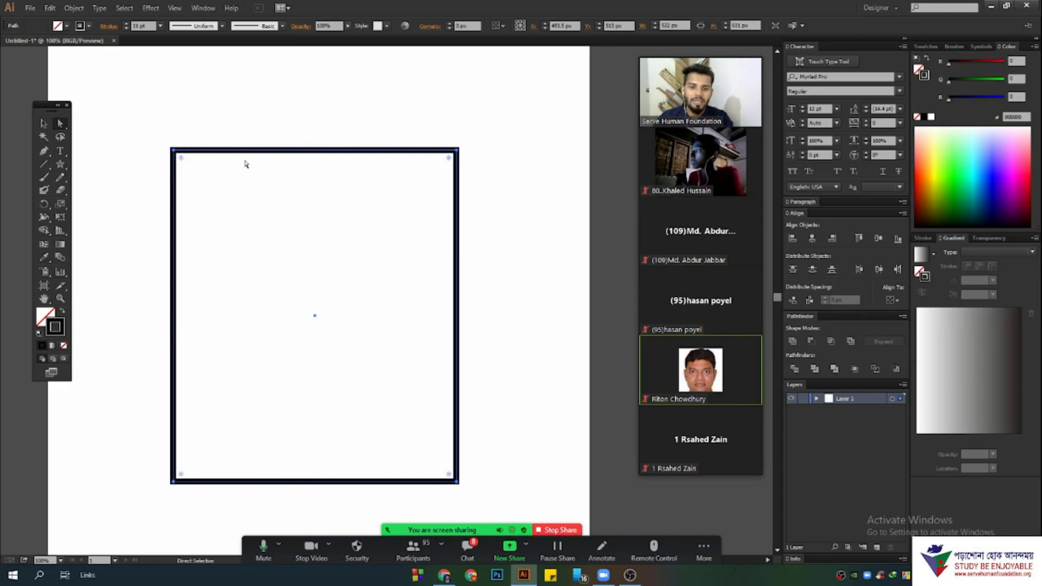
{"action": "left_click_drag", "start_coordinate": [58, 125], "coordinate": [76, 126]}
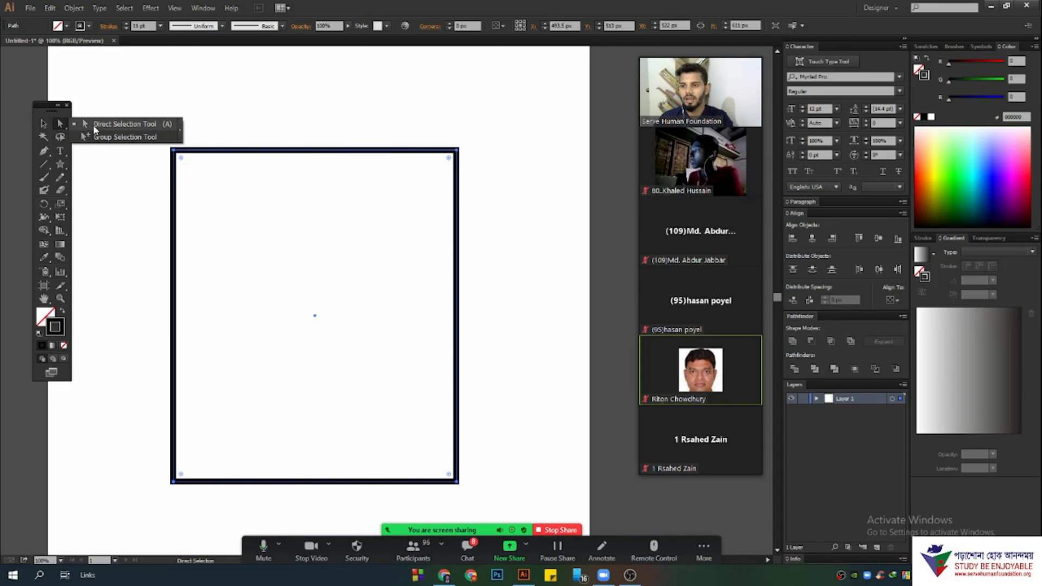
- With the Selection tool, enlarge the rectangle to about 579 px wide from its top-left corner and move it down and right
{"action": "left_click", "coordinate": [43, 124]}
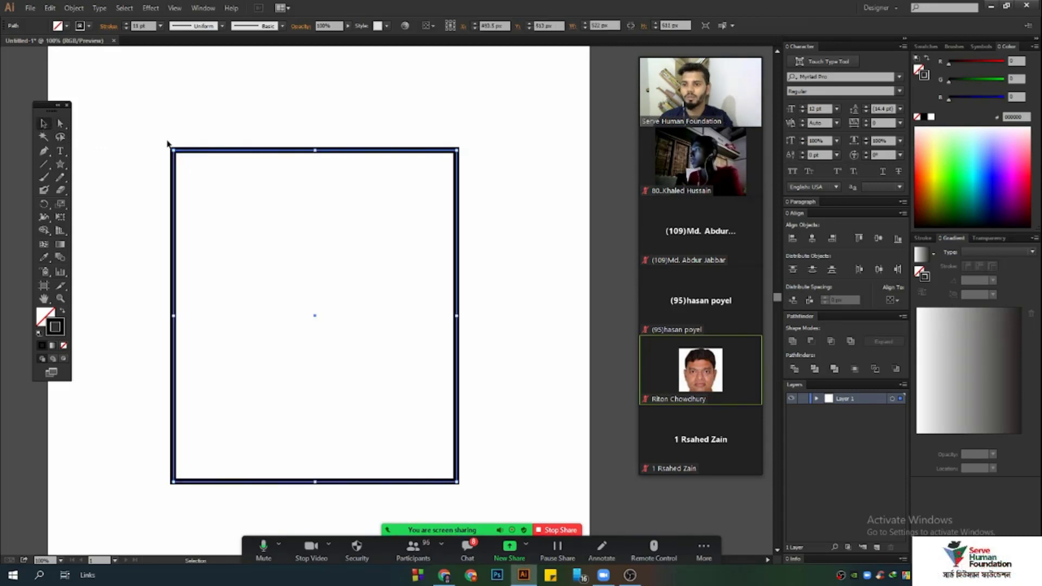
{"action": "left_click_drag", "start_coordinate": [172, 153], "coordinate": [142, 109]}
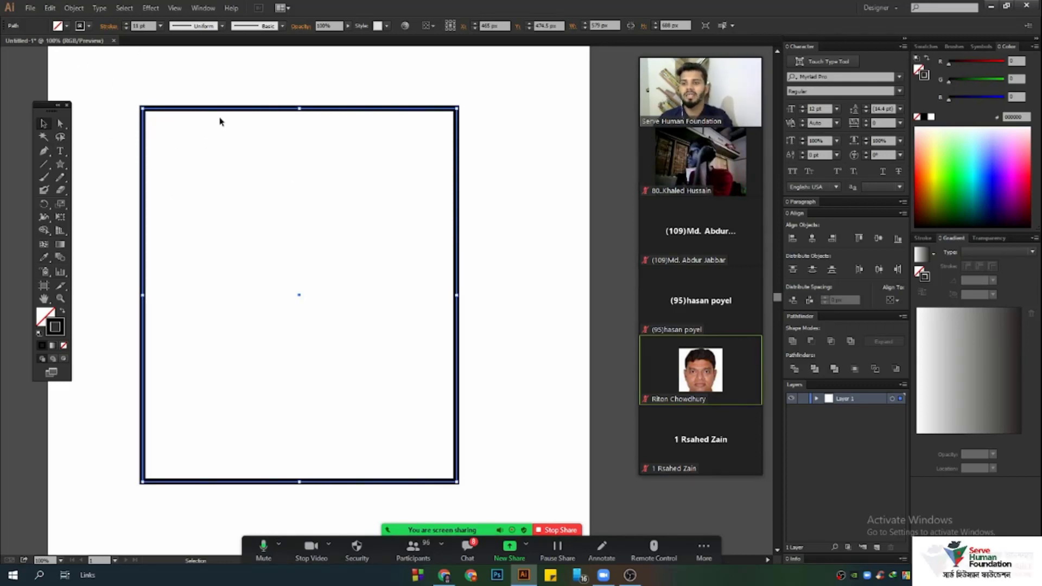
{"action": "left_click_drag", "start_coordinate": [219, 112], "coordinate": [261, 138]}
- Select only the rectangle's top-left anchor point with the Direct Selection tool
{"action": "left_click_drag", "start_coordinate": [60, 124], "coordinate": [106, 126]}
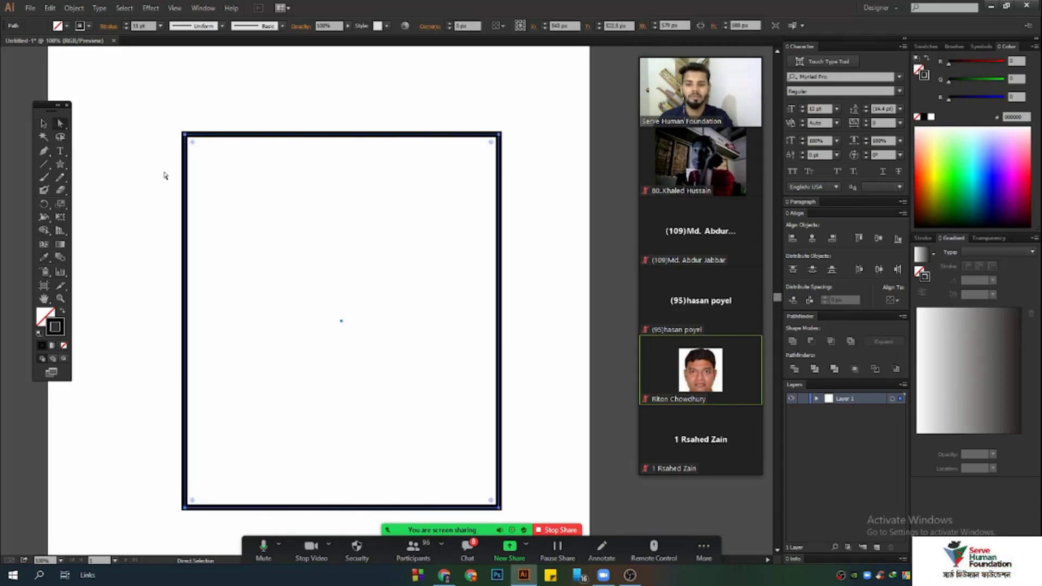
{"action": "scroll", "coordinate": [178, 130], "scroll_direction": "up", "scroll_amount": 5}
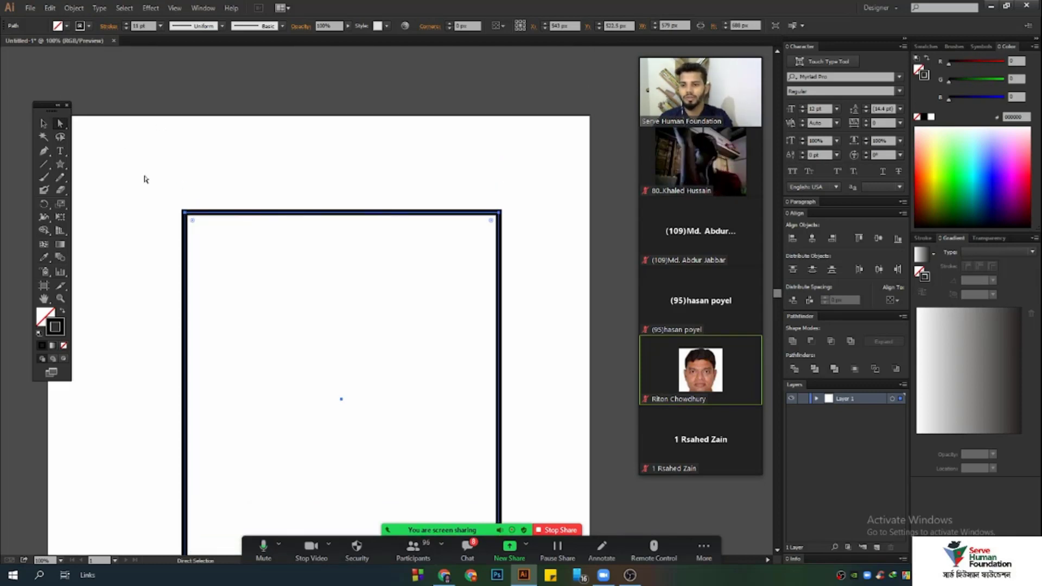
{"action": "left_click_drag", "start_coordinate": [135, 166], "coordinate": [220, 251]}
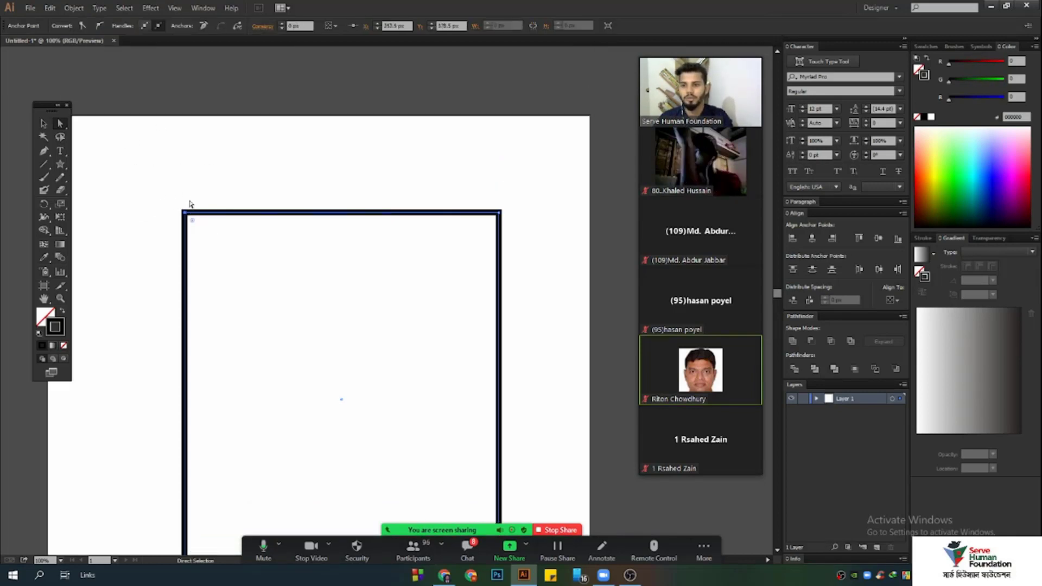
{"action": "scroll", "coordinate": [224, 205], "scroll_direction": "down", "scroll_amount": 4}
{"action": "scroll", "coordinate": [506, 171], "scroll_direction": "down", "scroll_amount": 3}
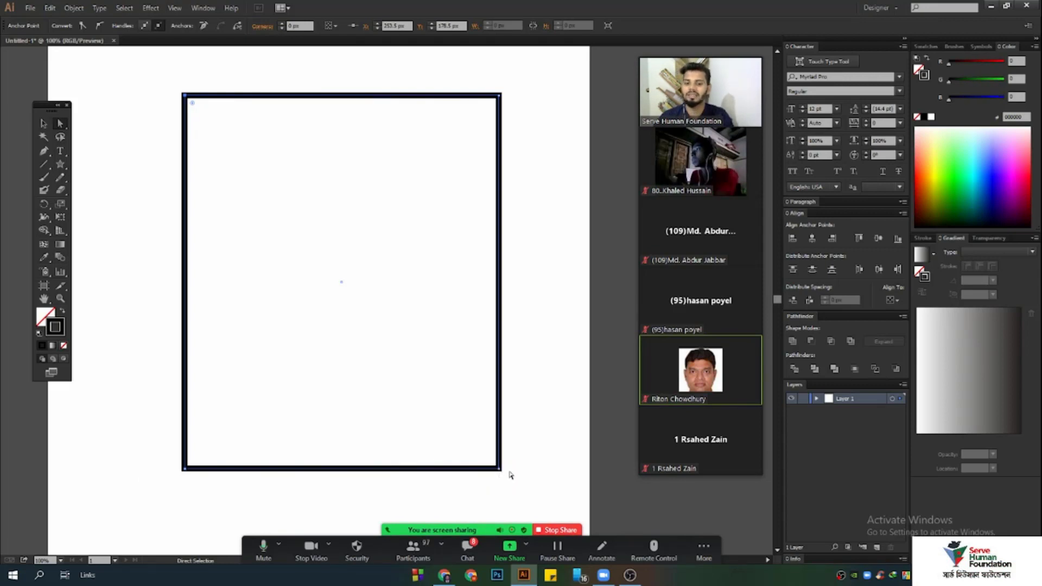
{"action": "scroll", "coordinate": [269, 226], "scroll_direction": "up", "scroll_amount": 2}
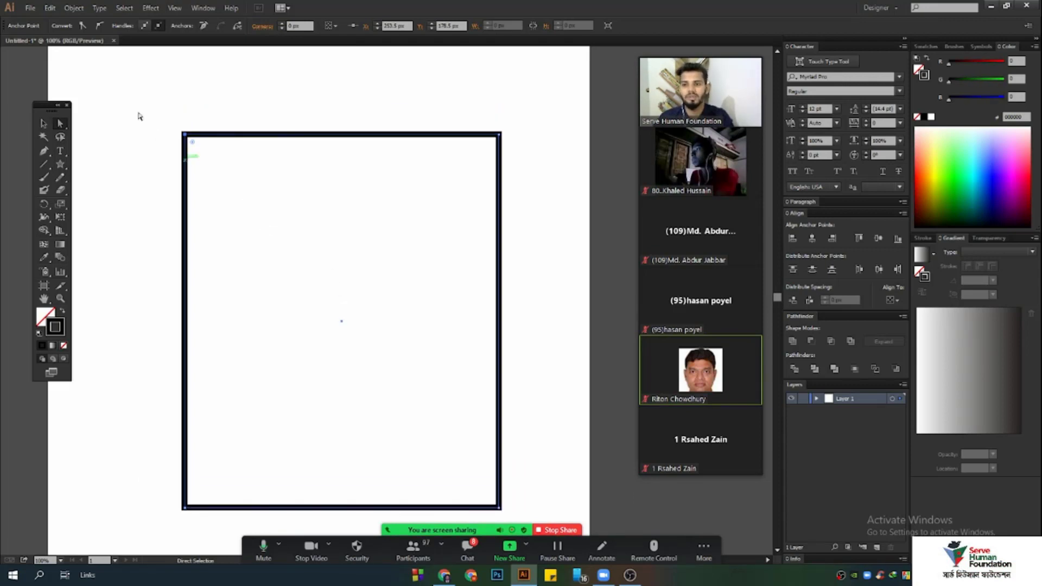
{"action": "left_click_drag", "start_coordinate": [142, 90], "coordinate": [268, 215]}
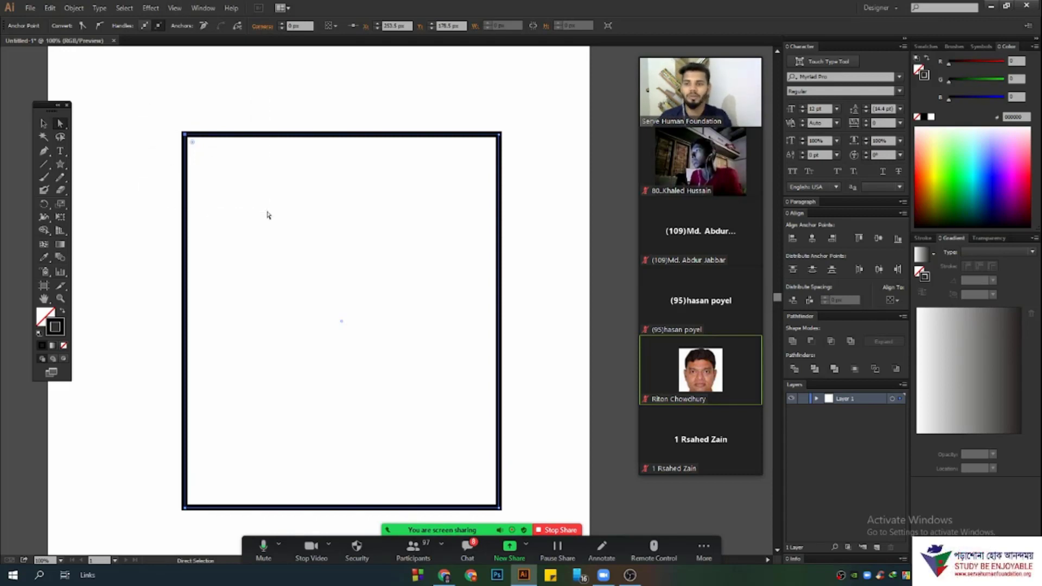
{"action": "scroll", "coordinate": [263, 210], "scroll_direction": "down", "scroll_amount": 1}
{"action": "scroll", "coordinate": [262, 210], "scroll_direction": "up", "scroll_amount": 1}
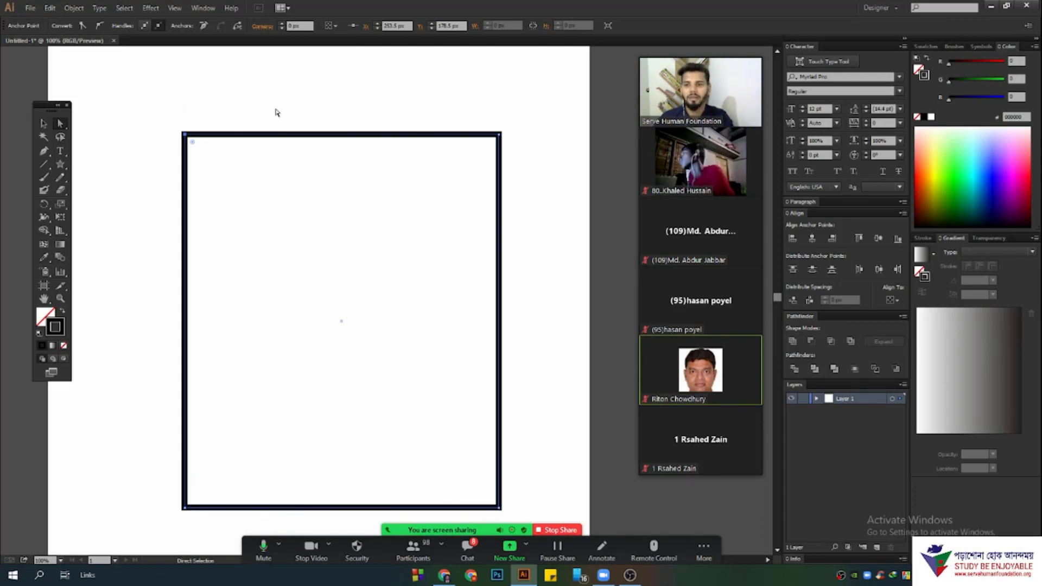
- Add the top-right anchor point to the selection, clear it, and select both top anchor points together with one marquee
{"action": "left_click_drag", "start_coordinate": [476, 106], "coordinate": [525, 157]}
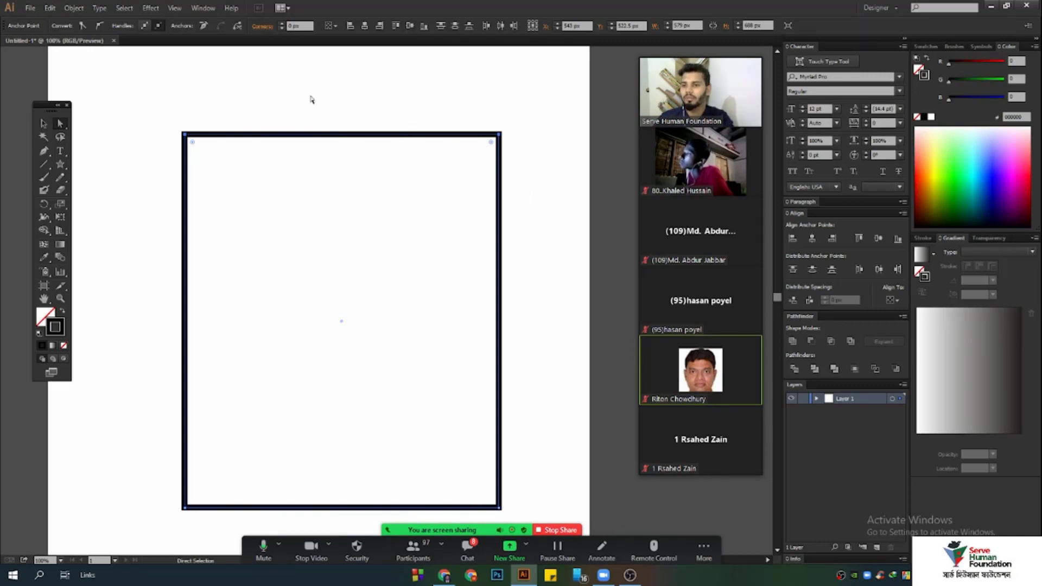
{"action": "left_click", "coordinate": [154, 96]}
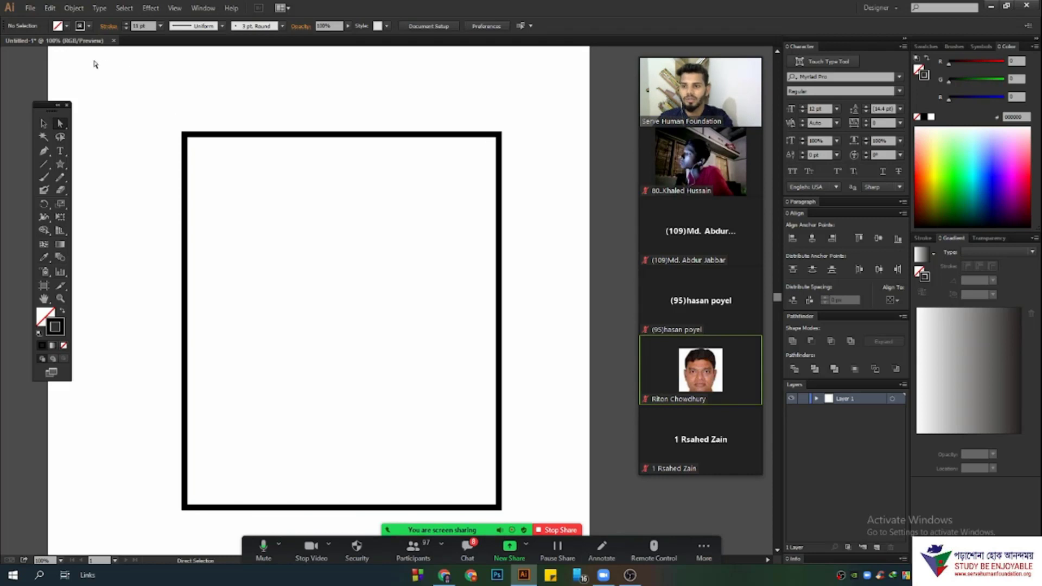
{"action": "left_click_drag", "start_coordinate": [94, 60], "coordinate": [555, 168]}
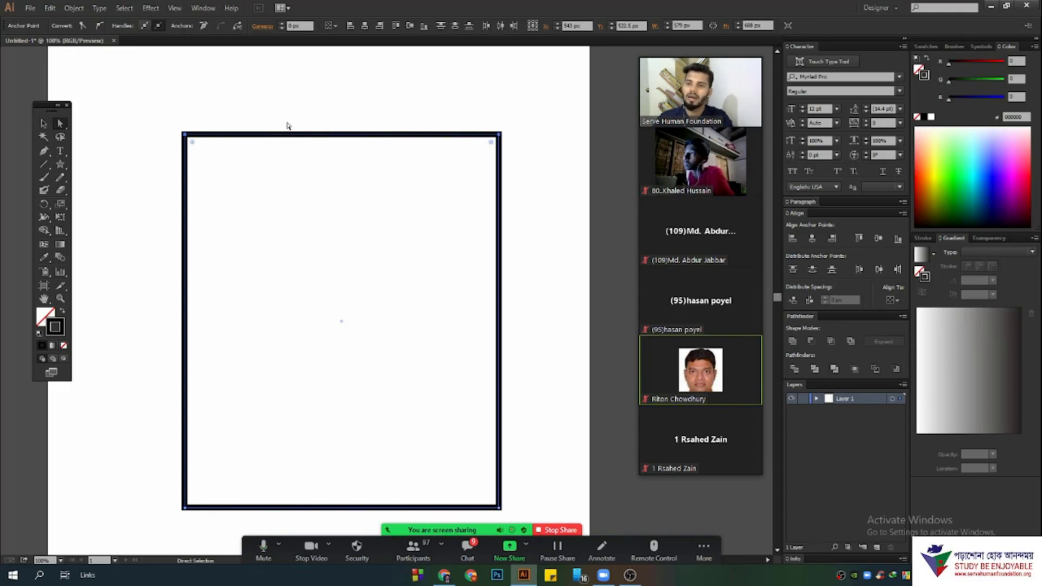
{"action": "scroll", "coordinate": [405, 258], "scroll_direction": "down", "scroll_amount": 1}
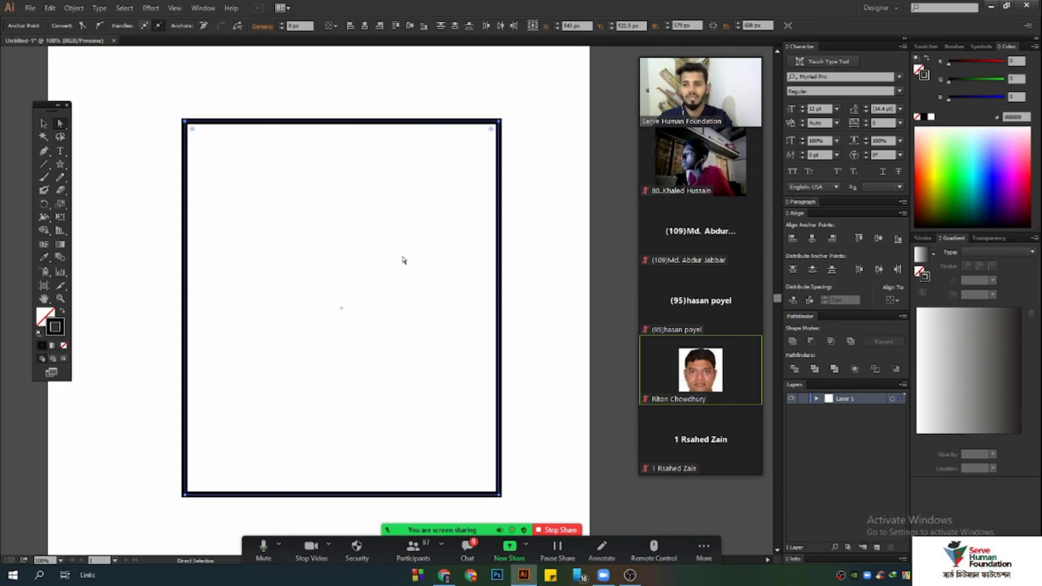
{"action": "scroll", "coordinate": [288, 263], "scroll_direction": "up", "scroll_amount": 2}
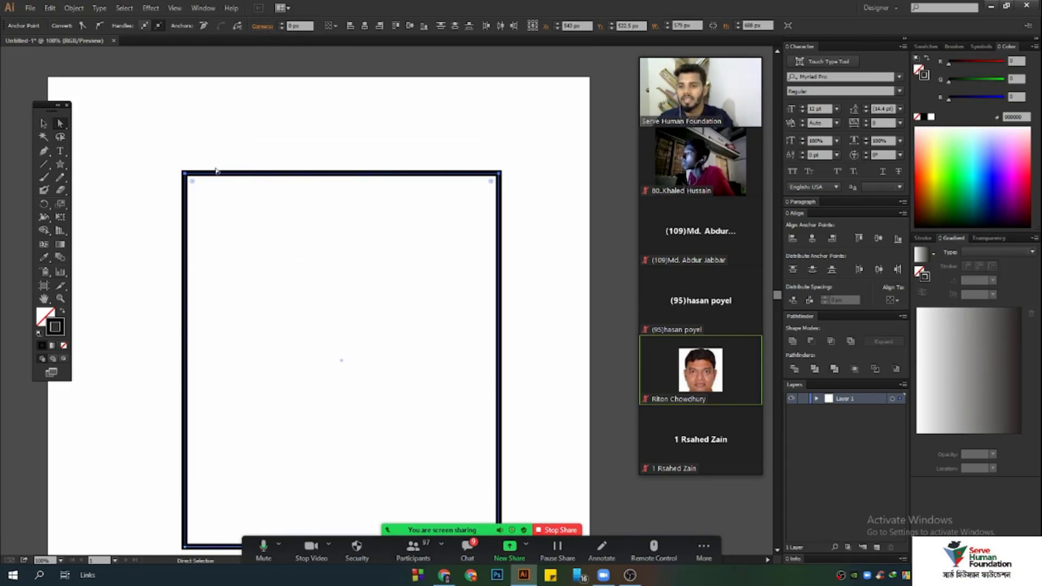
- Pull the rectangle's top-left anchor point out to about X 113, Y 134 px and its top-right one to about X 941, Y 107 px
{"action": "left_click_drag", "start_coordinate": [140, 139], "coordinate": [258, 243]}
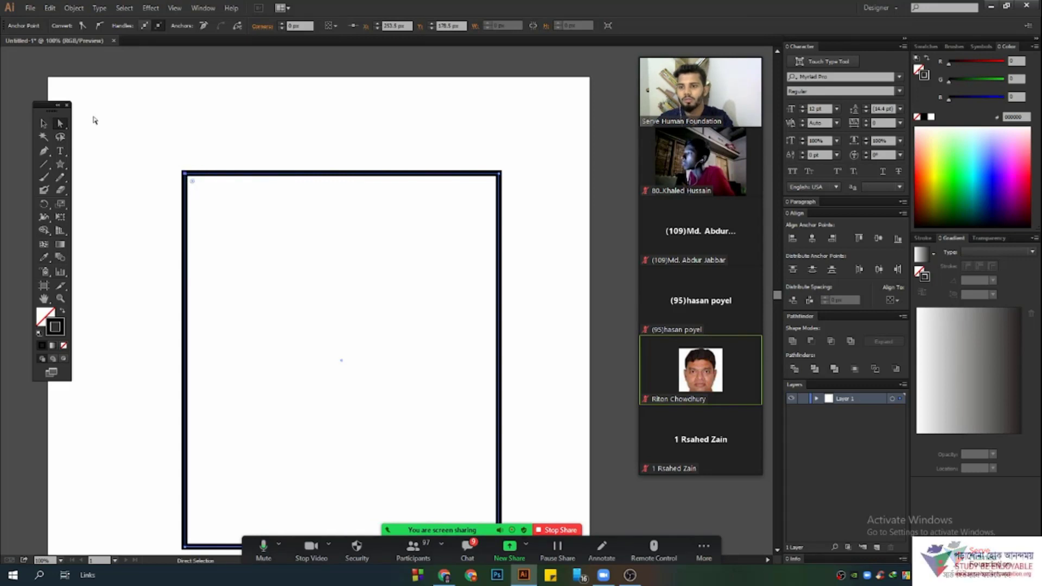
{"action": "left_click_drag", "start_coordinate": [184, 175], "coordinate": [109, 146]}
{"action": "scroll", "coordinate": [280, 283], "scroll_direction": "down", "scroll_amount": 2}
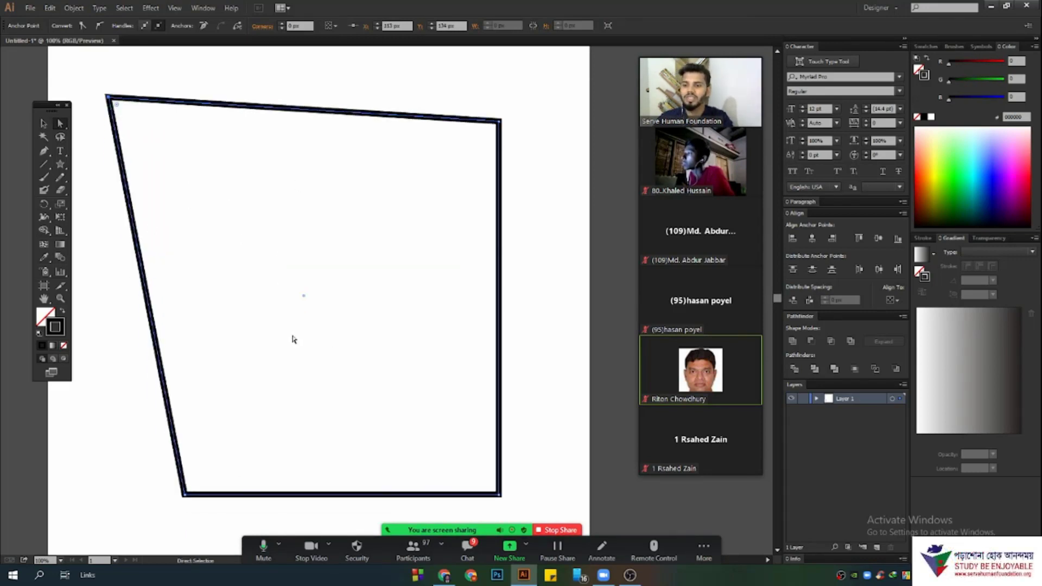
{"action": "scroll", "coordinate": [293, 341], "scroll_direction": "up", "scroll_amount": 2}
{"action": "left_click_drag", "start_coordinate": [449, 144], "coordinate": [562, 149]}
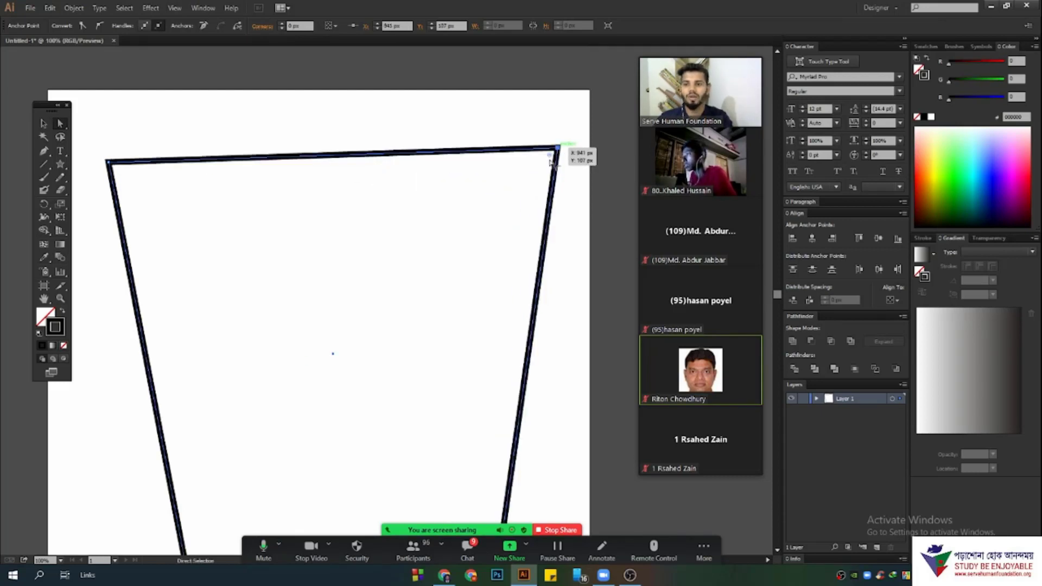
- Pull the shape's bottom-left anchor point outward to about X 161, Y 890 px
{"action": "scroll", "coordinate": [562, 98], "scroll_direction": "down", "scroll_amount": 2}
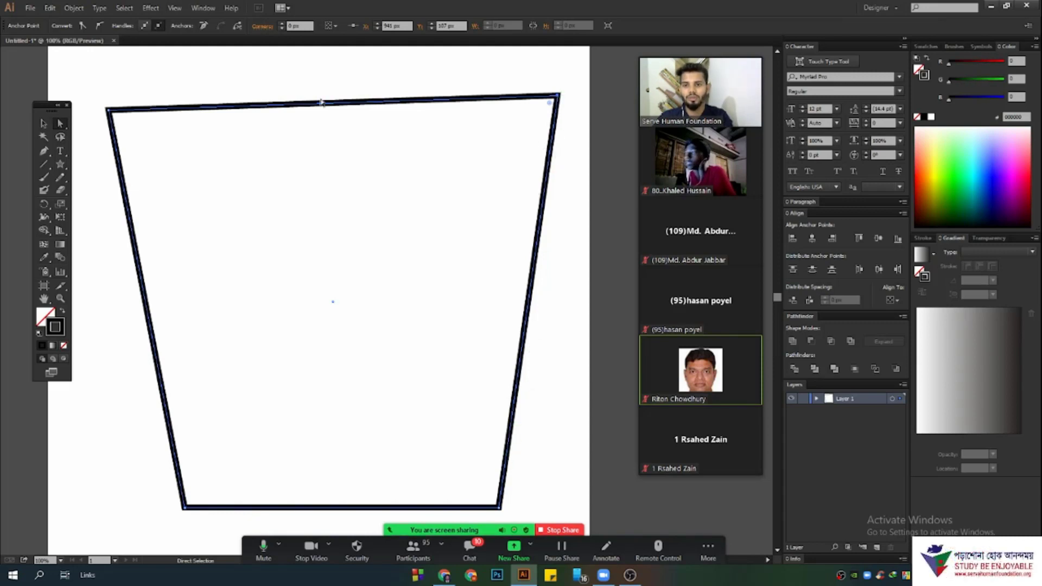
{"action": "scroll", "coordinate": [368, 255], "scroll_direction": "up", "scroll_amount": 1}
{"action": "scroll", "coordinate": [366, 242], "scroll_direction": "down", "scroll_amount": 6}
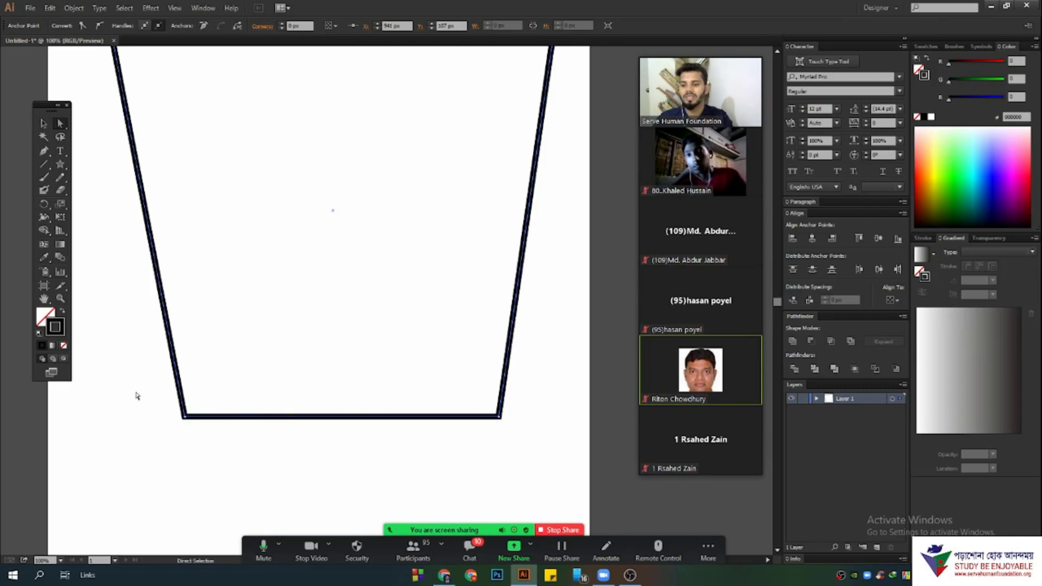
{"action": "left_click_drag", "start_coordinate": [184, 417], "coordinate": [133, 428]}
{"action": "scroll", "coordinate": [251, 435], "scroll_direction": "up", "scroll_amount": 4}
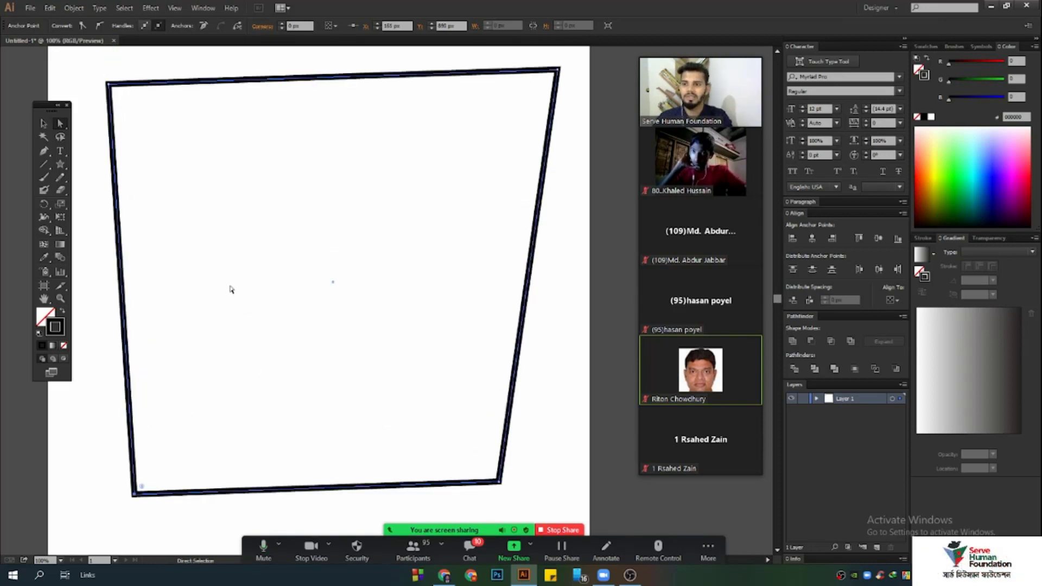
{"action": "scroll", "coordinate": [236, 235], "scroll_direction": "up", "scroll_amount": 4}
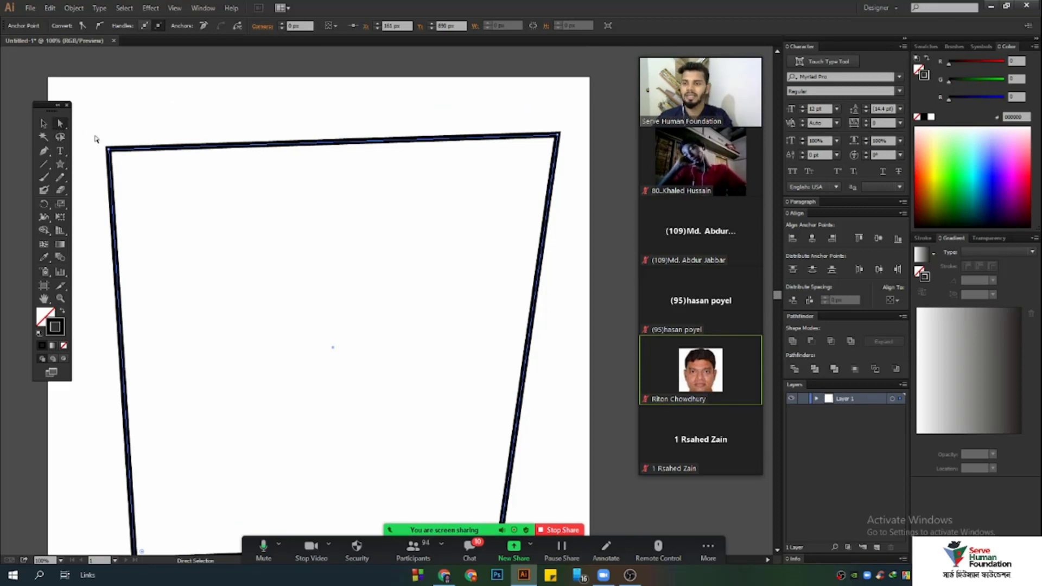
- Select the shape's top-left anchor point and round that corner into a large curve with its live corner widget
{"action": "left_click_drag", "start_coordinate": [94, 134], "coordinate": [206, 257]}
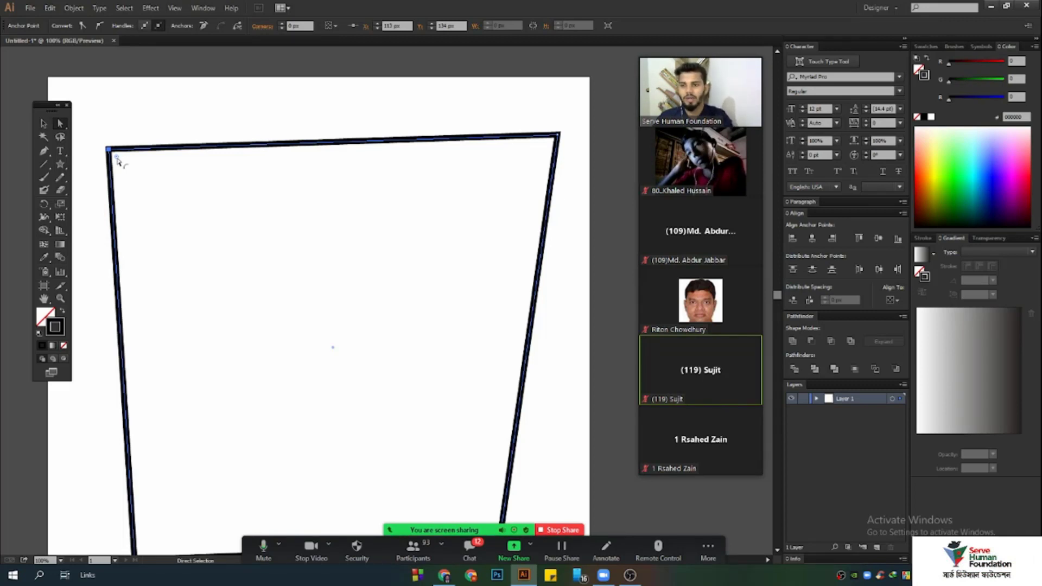
{"action": "left_click_drag", "start_coordinate": [117, 160], "coordinate": [340, 366]}
{"action": "scroll", "coordinate": [288, 278], "scroll_direction": "down", "scroll_amount": 1}
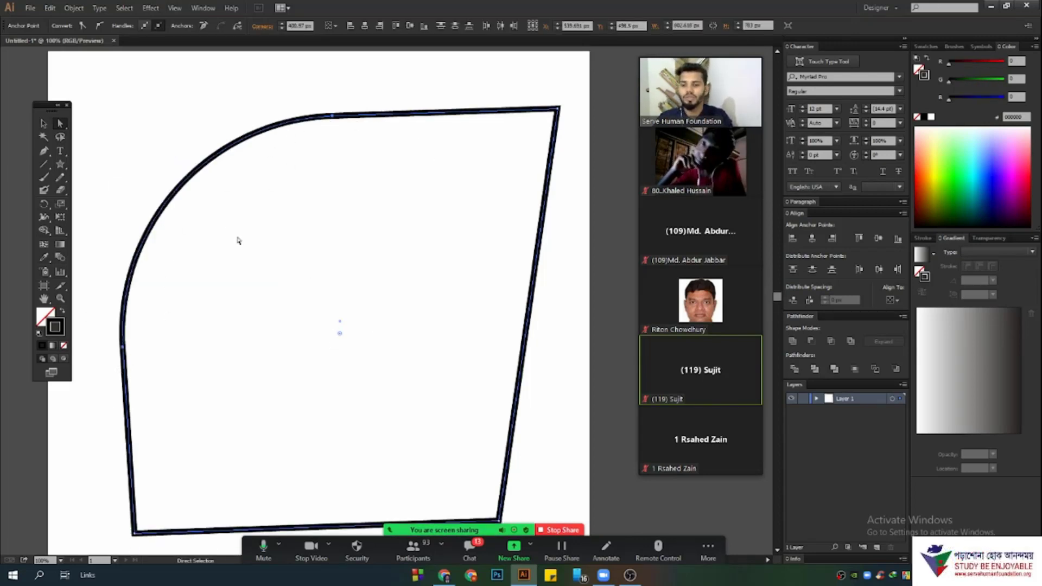
{"action": "scroll", "coordinate": [280, 283], "scroll_direction": "up", "scroll_amount": 2}
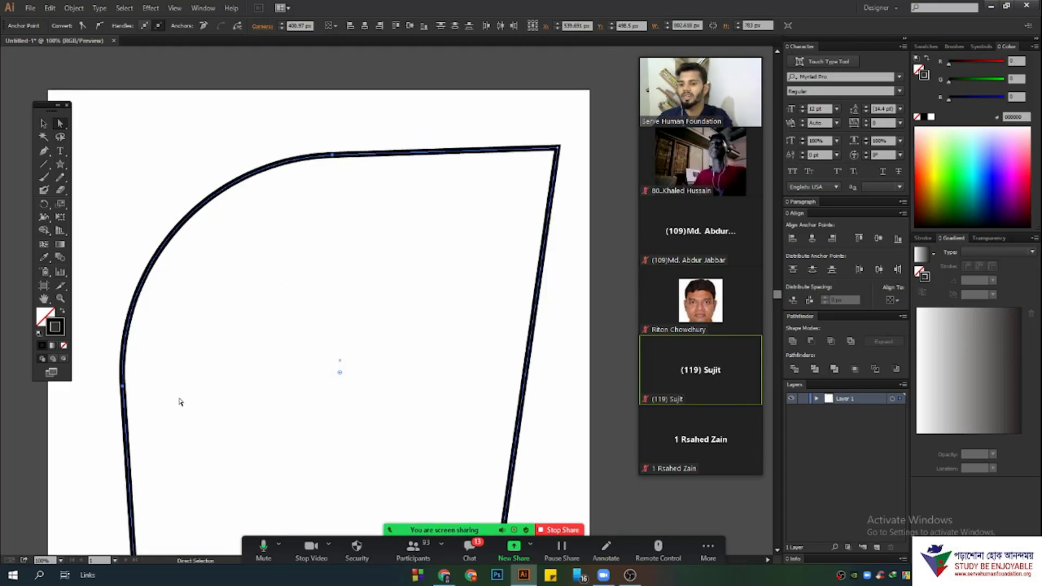
- Select the whole distorted shape with the Selection tool and delete it
{"action": "left_click_drag", "start_coordinate": [59, 124], "coordinate": [88, 129]}
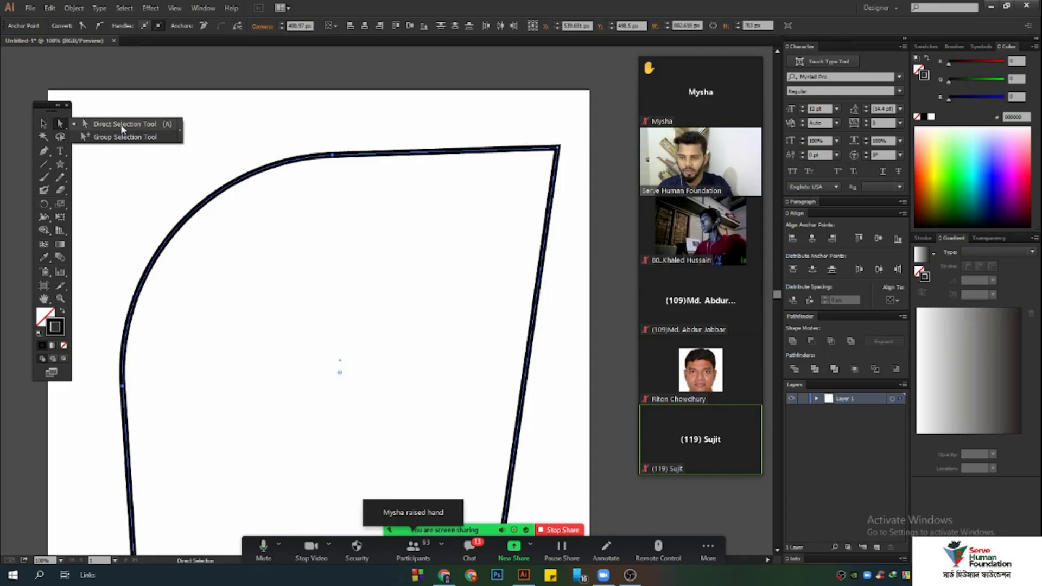
{"action": "left_click", "coordinate": [44, 126]}
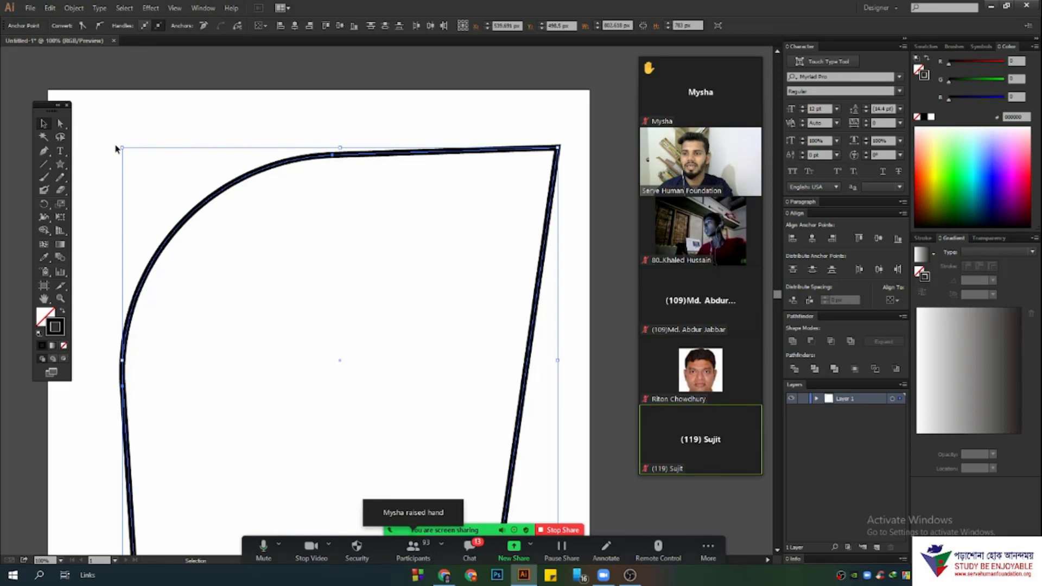
{"action": "left_click", "coordinate": [44, 124]}
{"action": "left_click_drag", "start_coordinate": [244, 93], "coordinate": [579, 335]}
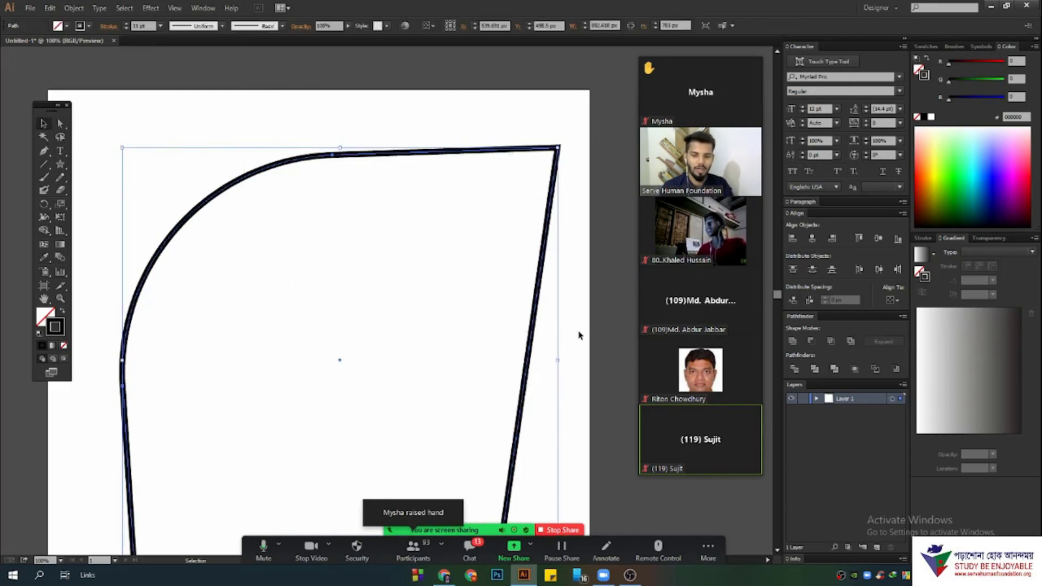
{"action": "key", "text": "Delete"}
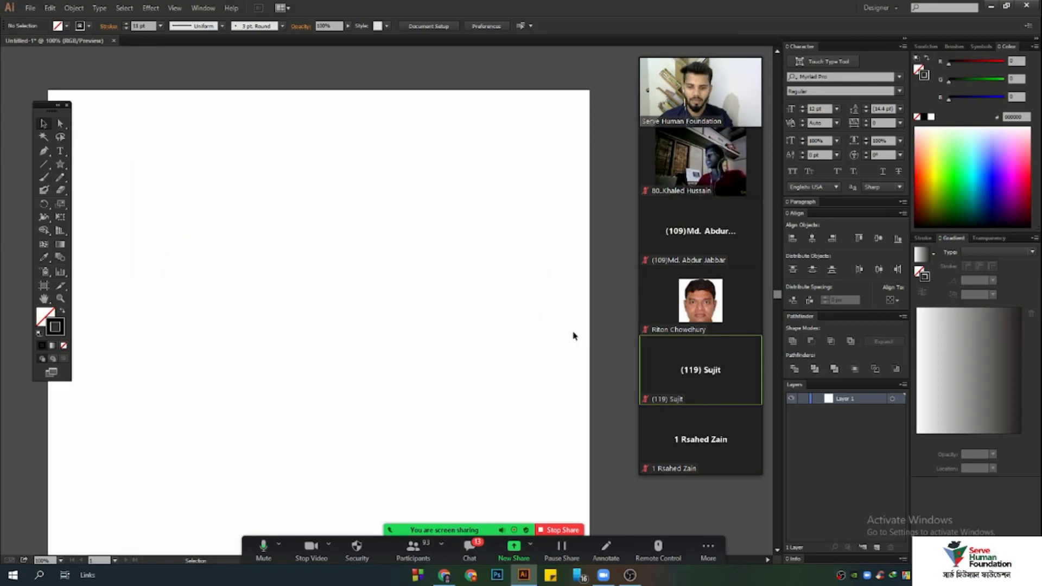
- Hide the bounding box for selected objects
{"action": "left_click", "coordinate": [60, 125]}
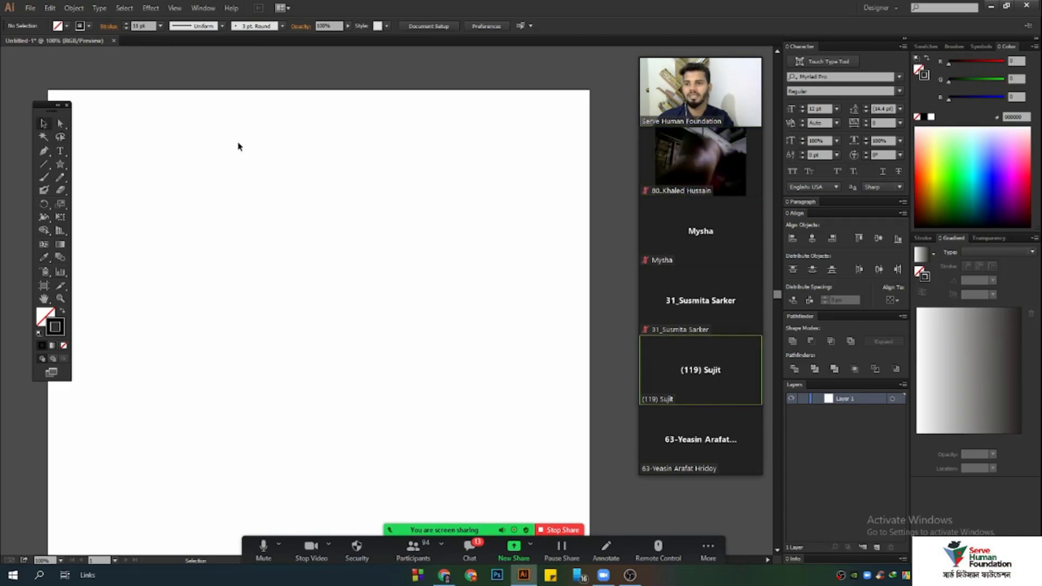
{"action": "left_click", "coordinate": [174, 9]}
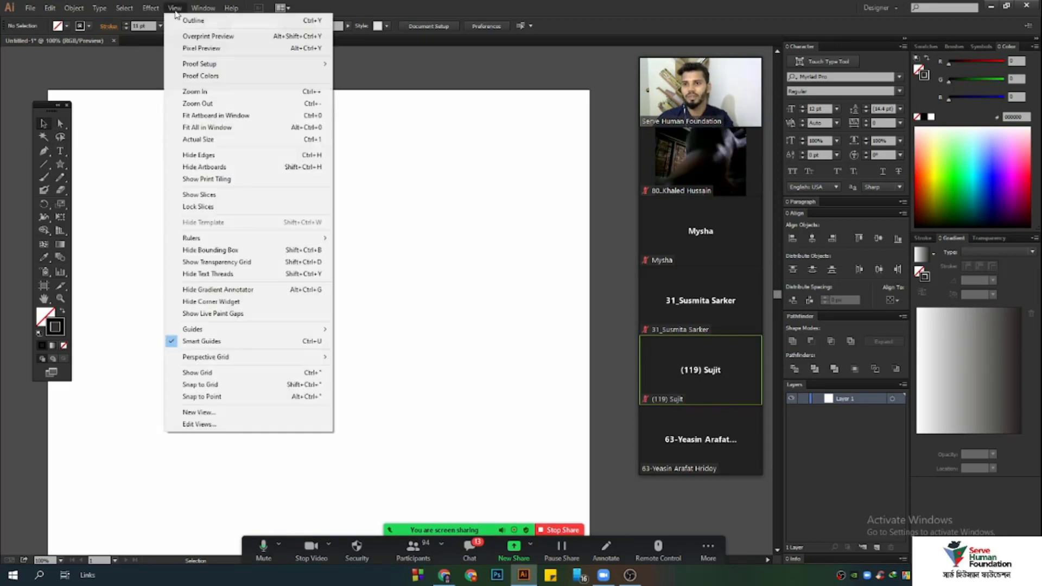
{"action": "left_click", "coordinate": [223, 253]}
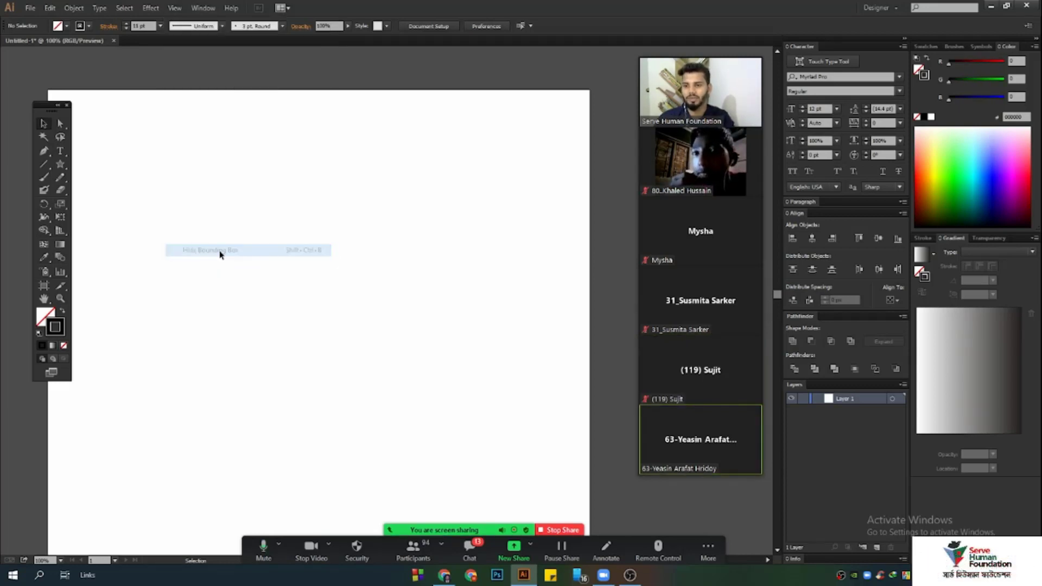
- Draw a rectangle about 356 px wide and 303 px high on the upper artboard and activate the Direct Selection tool
{"action": "left_click", "coordinate": [60, 165]}
{"action": "left_click_drag", "start_coordinate": [60, 172], "coordinate": [87, 162]}
{"action": "left_click_drag", "start_coordinate": [201, 162], "coordinate": [397, 328]}
{"action": "left_click", "coordinate": [60, 124]}
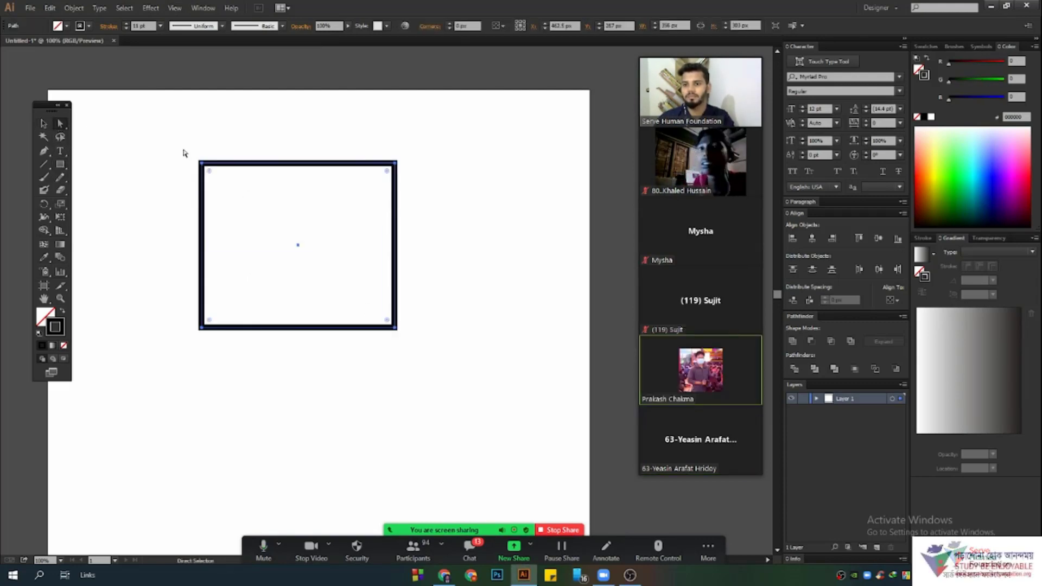
- Show the bounding box for selected objects again
{"action": "left_click", "coordinate": [175, 7]}
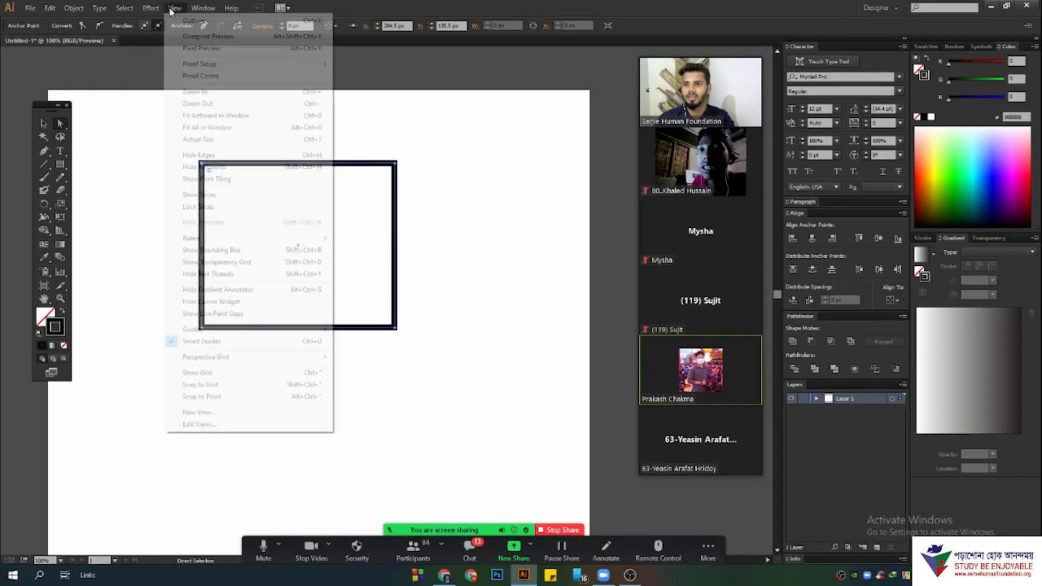
{"action": "left_click", "coordinate": [223, 256]}
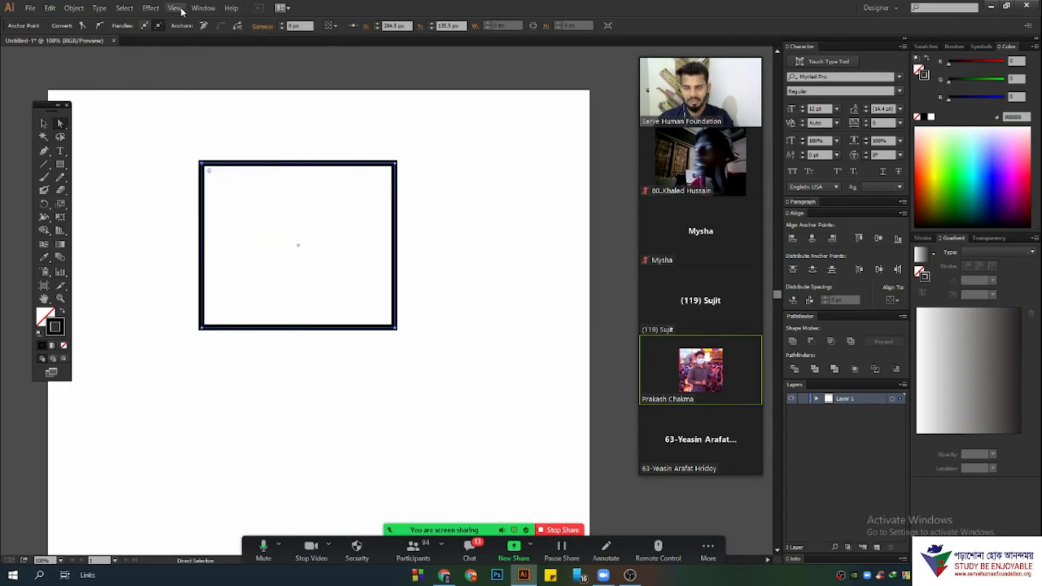
{"action": "left_click", "coordinate": [182, 9]}
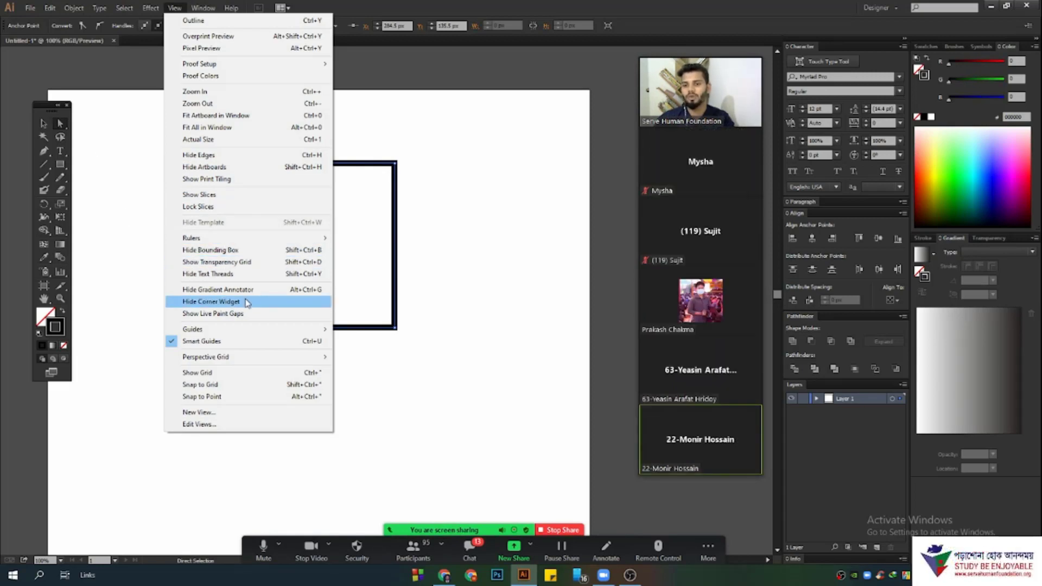
{"action": "mouse_move", "coordinate": [272, 246]}
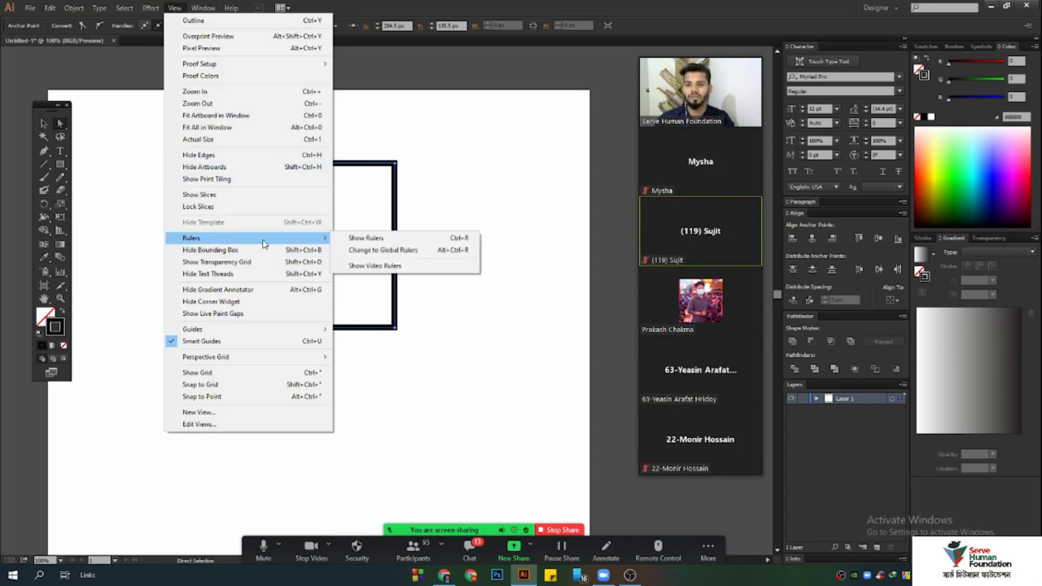
{"action": "left_click", "coordinate": [419, 130]}
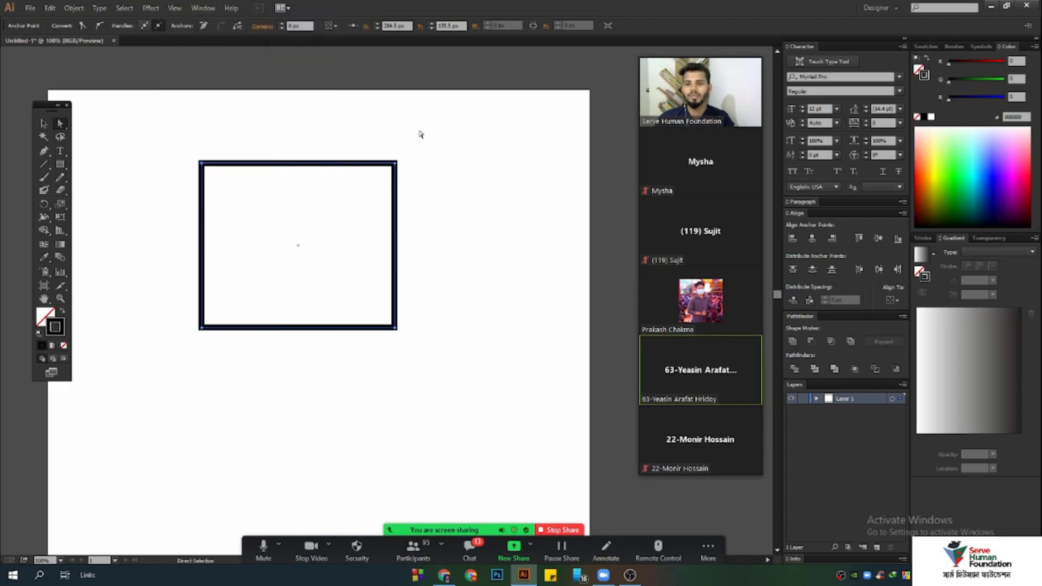
- Select the rectangle's top-right anchor point and round that corner to about 183 px with its live corner widget
{"action": "left_click_drag", "start_coordinate": [345, 113], "coordinate": [482, 278]}
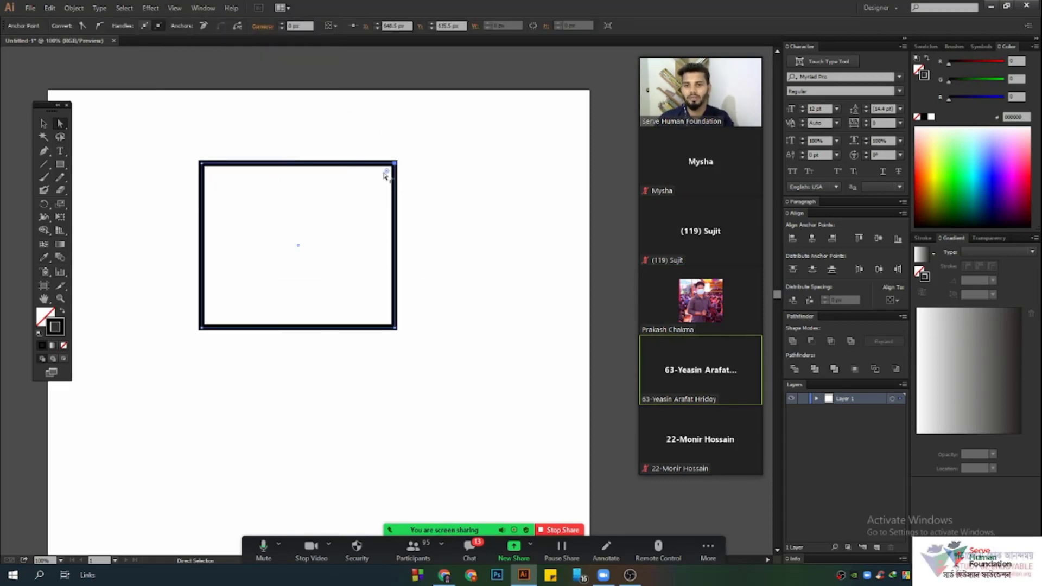
{"action": "left_click_drag", "start_coordinate": [387, 171], "coordinate": [48, 386]}
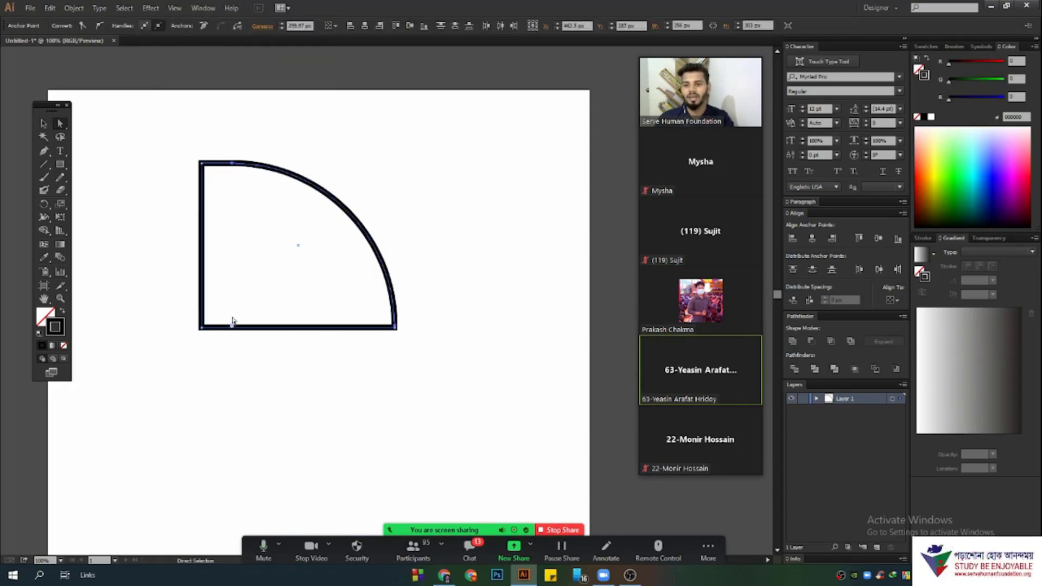
{"action": "left_click_drag", "start_coordinate": [232, 324], "coordinate": [377, 144]}
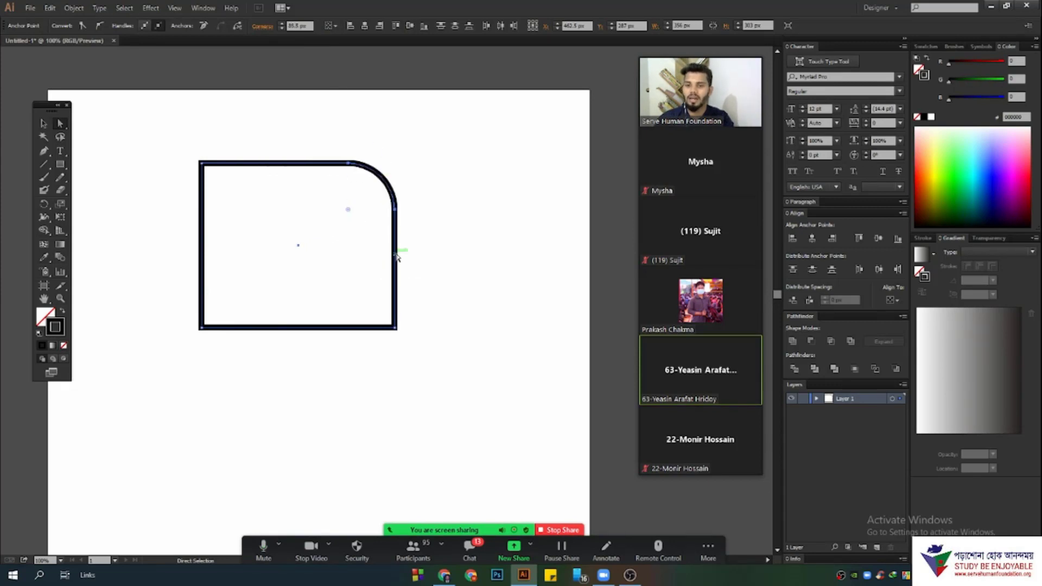
{"action": "left_click_drag", "start_coordinate": [348, 210], "coordinate": [296, 262]}
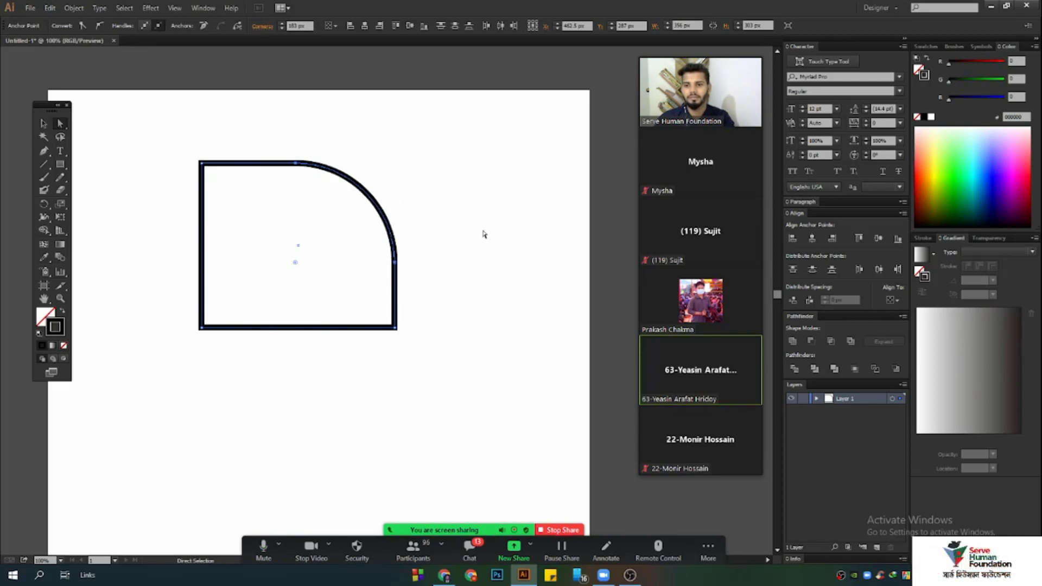
- Select the whole shape with the Direct Selection tool, round all its corners further together, and deselect it
{"action": "left_click", "coordinate": [185, 143]}
{"action": "scroll", "coordinate": [368, 246], "scroll_direction": "up", "scroll_amount": 1}
{"action": "left_click_drag", "start_coordinate": [152, 151], "coordinate": [458, 410]}
{"action": "left_click_drag", "start_coordinate": [295, 282], "coordinate": [184, 412]}
{"action": "left_click", "coordinate": [267, 295]}
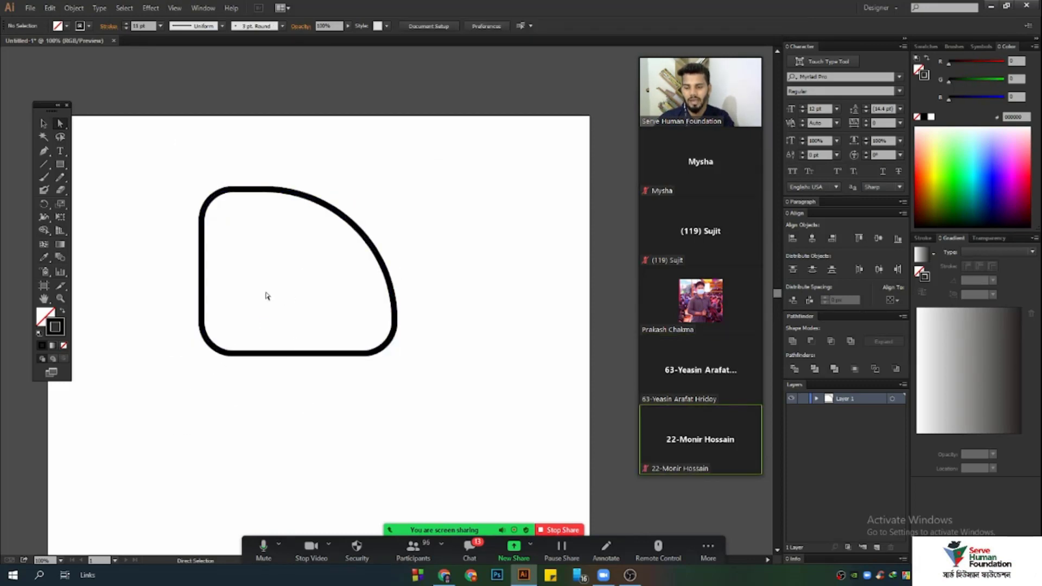
- Select the whole rounded shape with the Selection tool and delete it
{"action": "left_click", "coordinate": [44, 124]}
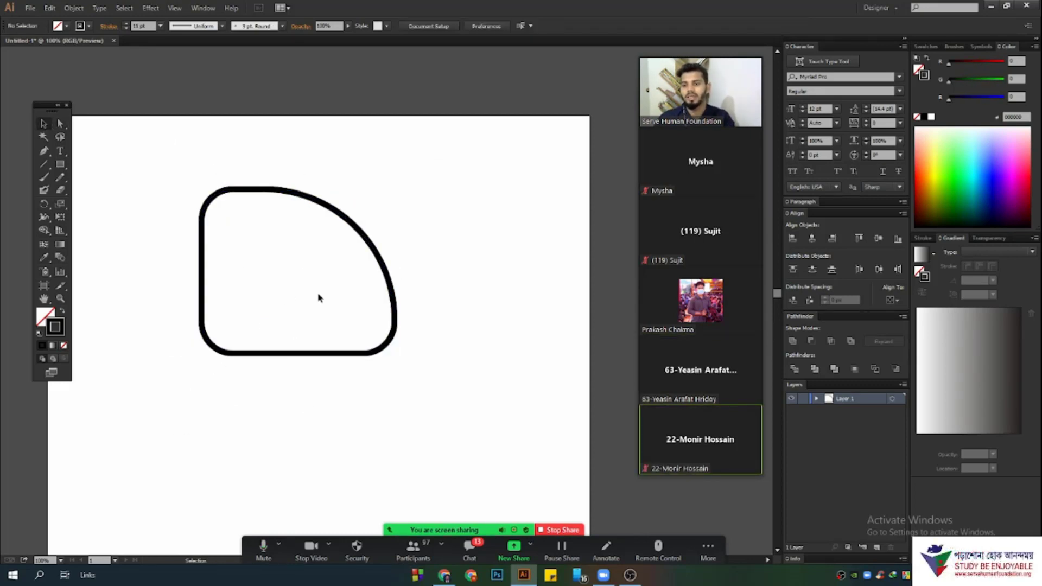
{"action": "left_click_drag", "start_coordinate": [135, 148], "coordinate": [492, 436]}
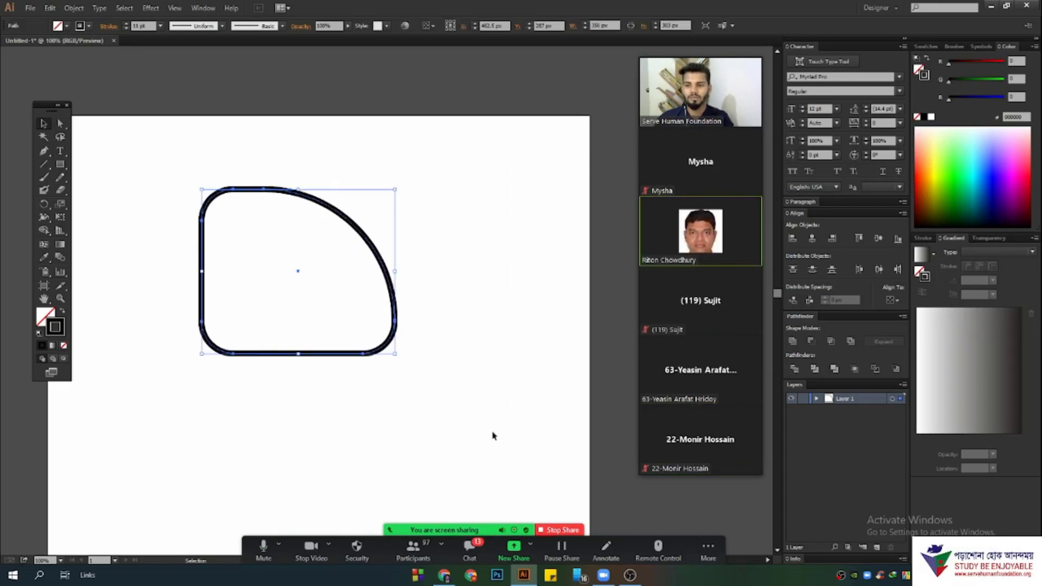
{"action": "key", "text": "Delete"}
- Draw a rectangle about 347 px wide and 290 px high on the artboard and activate the Direct Selection tool
{"action": "left_click", "coordinate": [60, 166]}
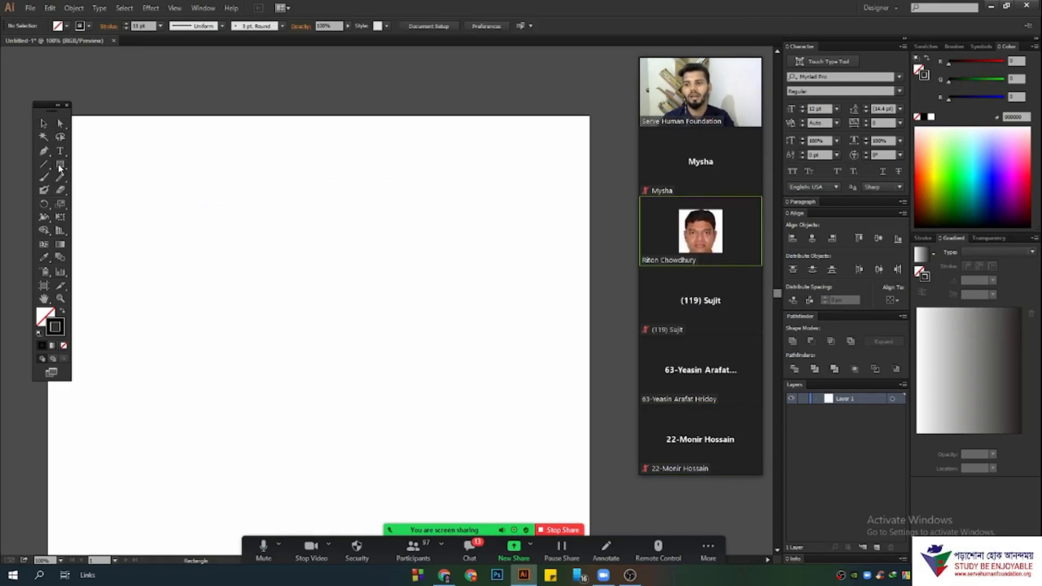
{"action": "left_click_drag", "start_coordinate": [194, 224], "coordinate": [383, 382]}
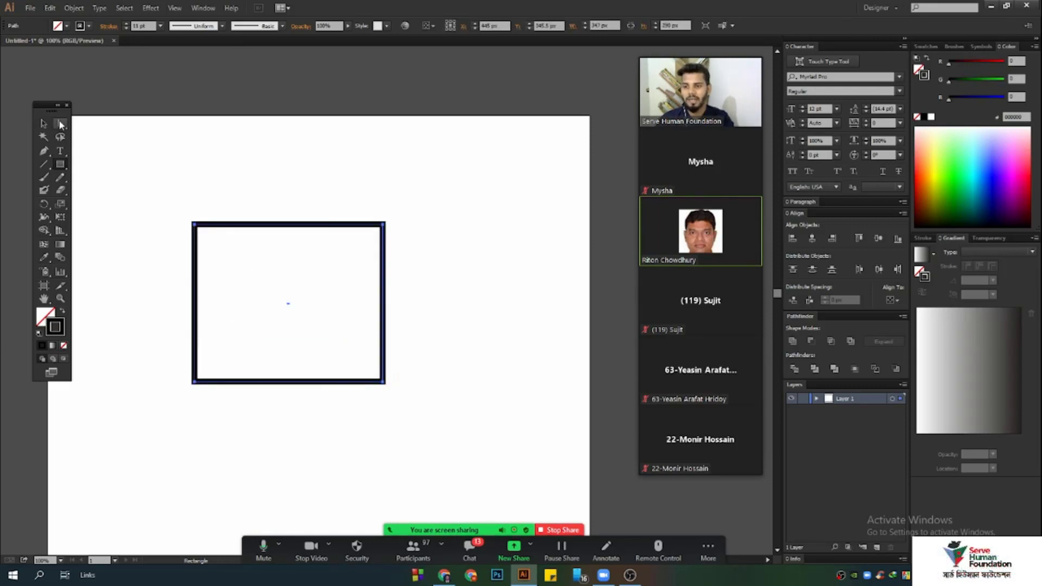
{"action": "left_click", "coordinate": [60, 122]}
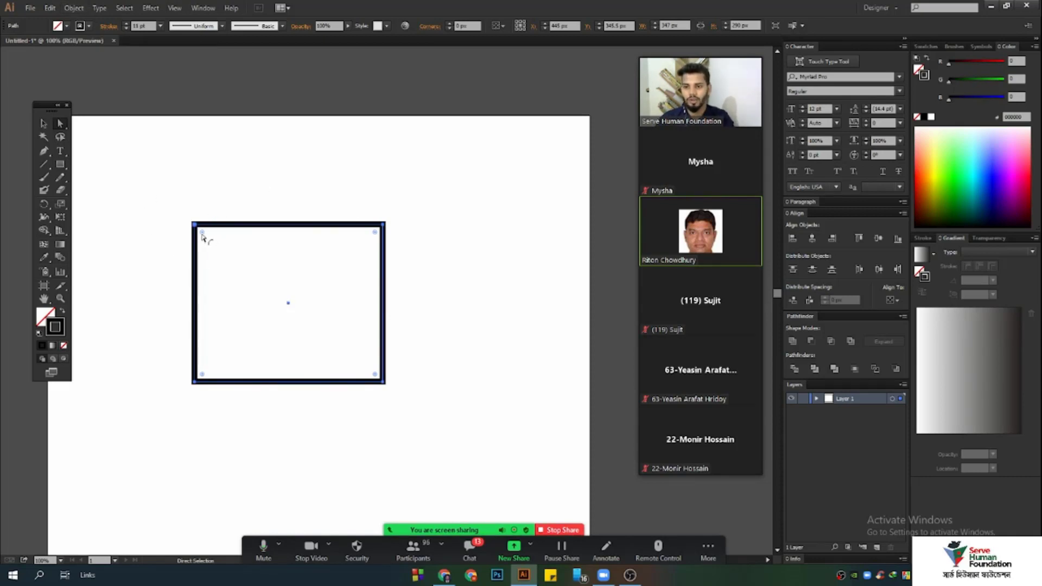
- Round all four rectangle corners to about 143 px with a live corner widget, reselect the shape, and return the corners to square
{"action": "left_click_drag", "start_coordinate": [202, 232], "coordinate": [275, 298]}
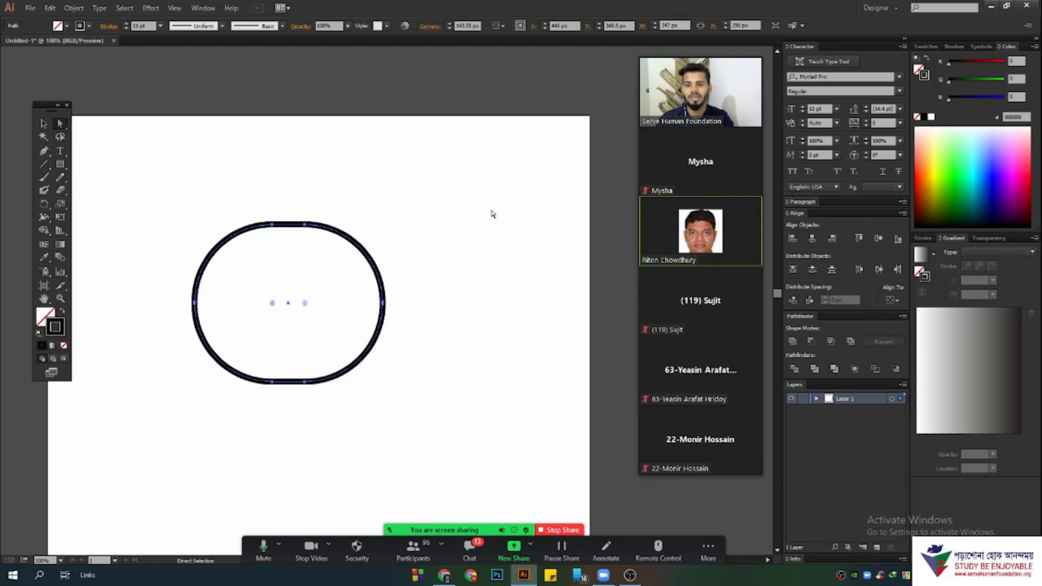
{"action": "left_click", "coordinate": [483, 155]}
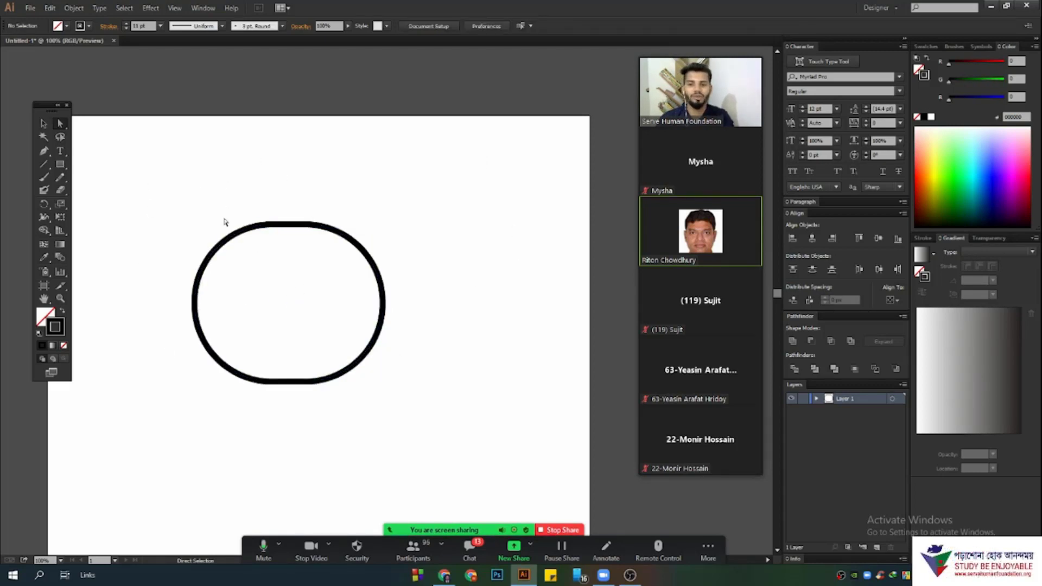
{"action": "left_click_drag", "start_coordinate": [96, 161], "coordinate": [503, 440]}
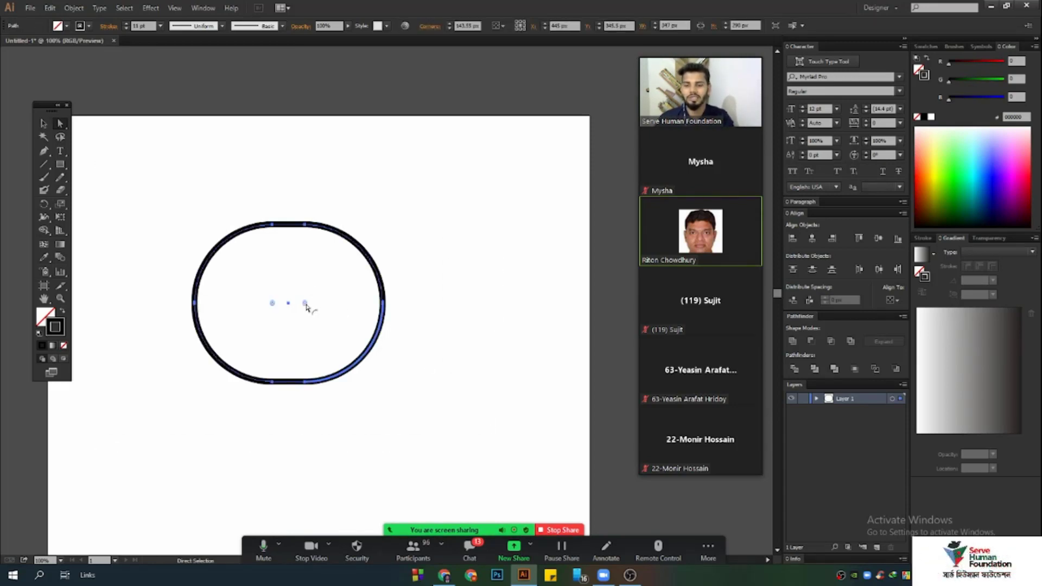
{"action": "left_click_drag", "start_coordinate": [306, 304], "coordinate": [626, 189]}
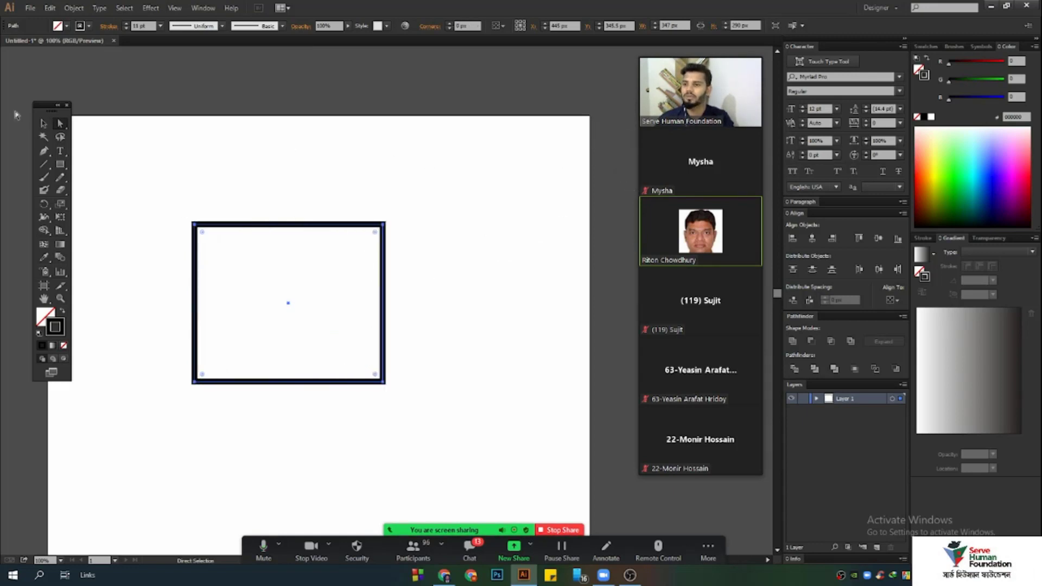
- Select the square-cornered rectangle with the Selection tool and delete it
{"action": "left_click", "coordinate": [41, 125]}
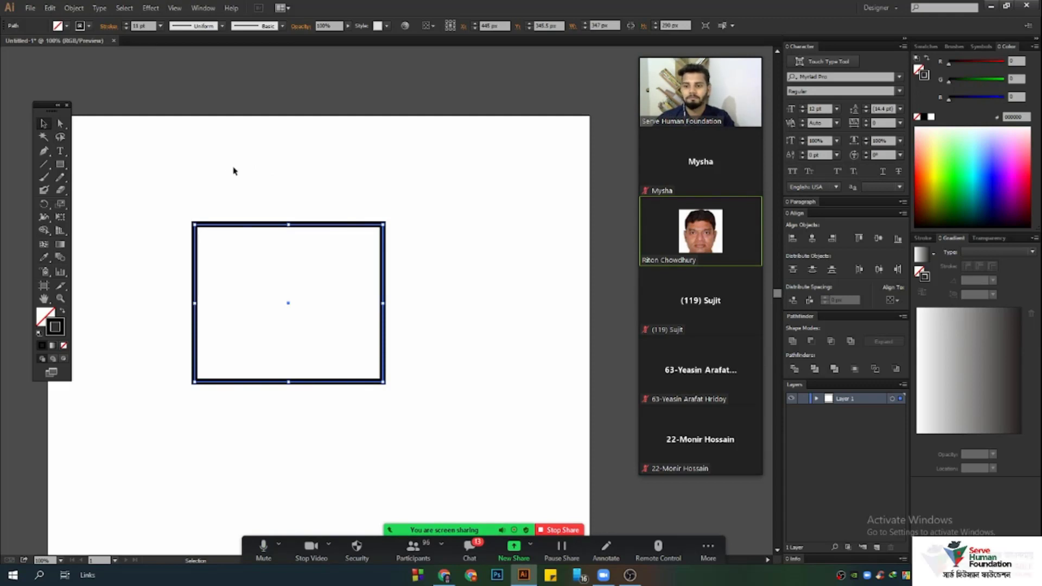
{"action": "left_click_drag", "start_coordinate": [123, 168], "coordinate": [444, 445]}
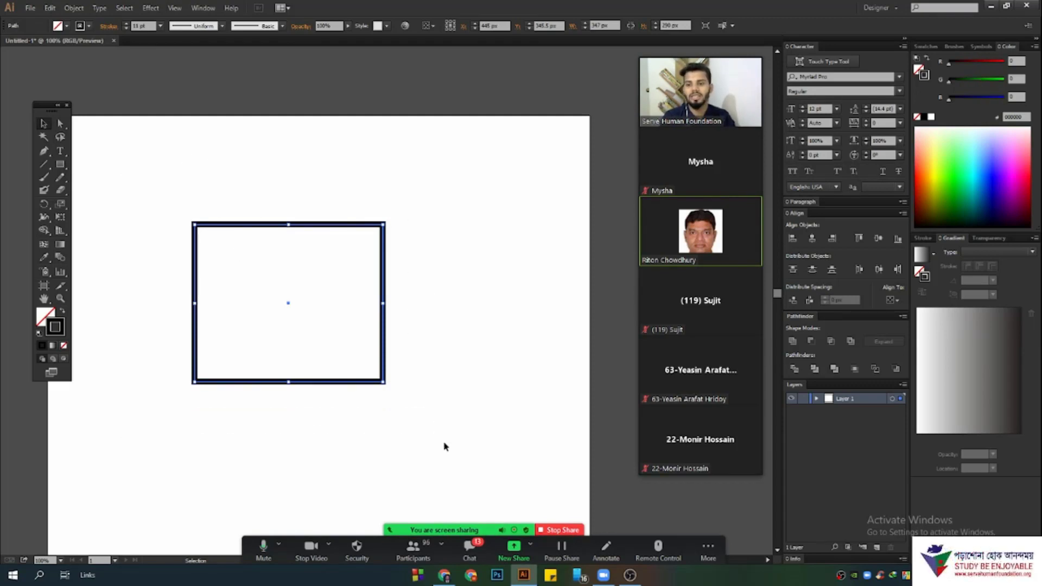
{"action": "key", "text": "Delete"}
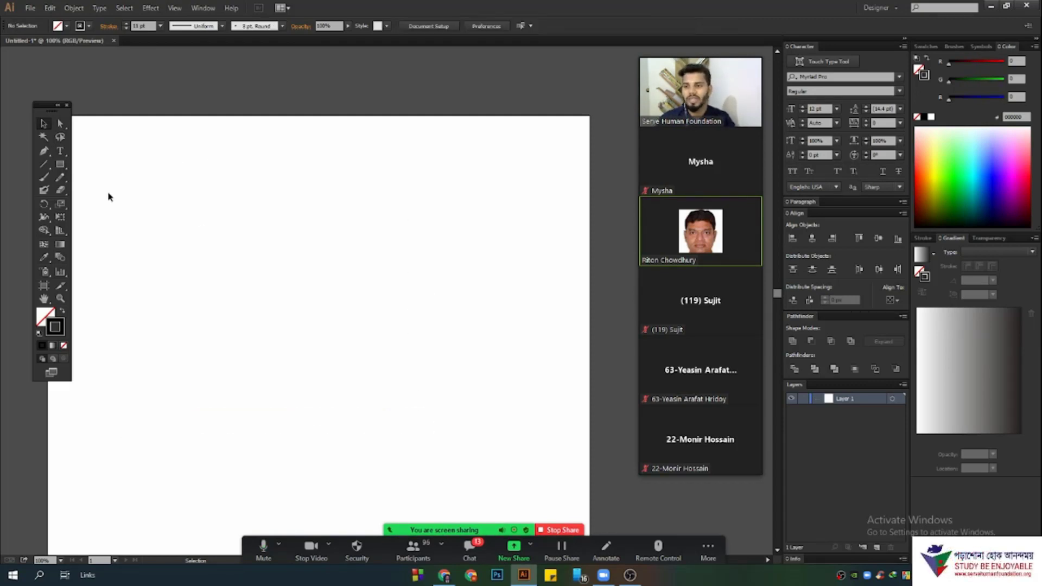
- Draw a thin horizontal rectangle about 440 px wide and 45 px high and swap its fill and stroke for a solid black bar
{"action": "left_click", "coordinate": [61, 166]}
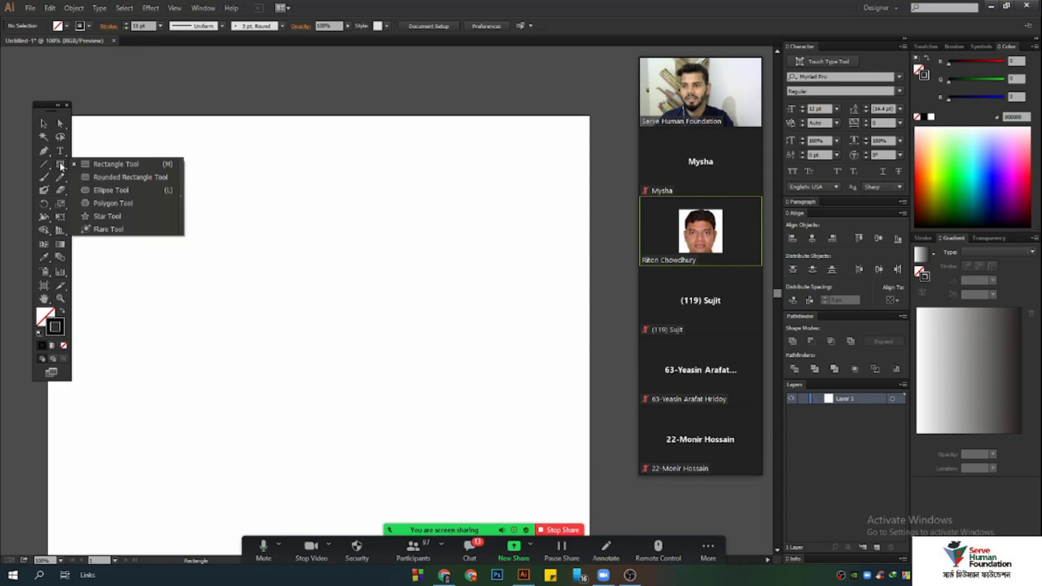
{"action": "left_click", "coordinate": [106, 168]}
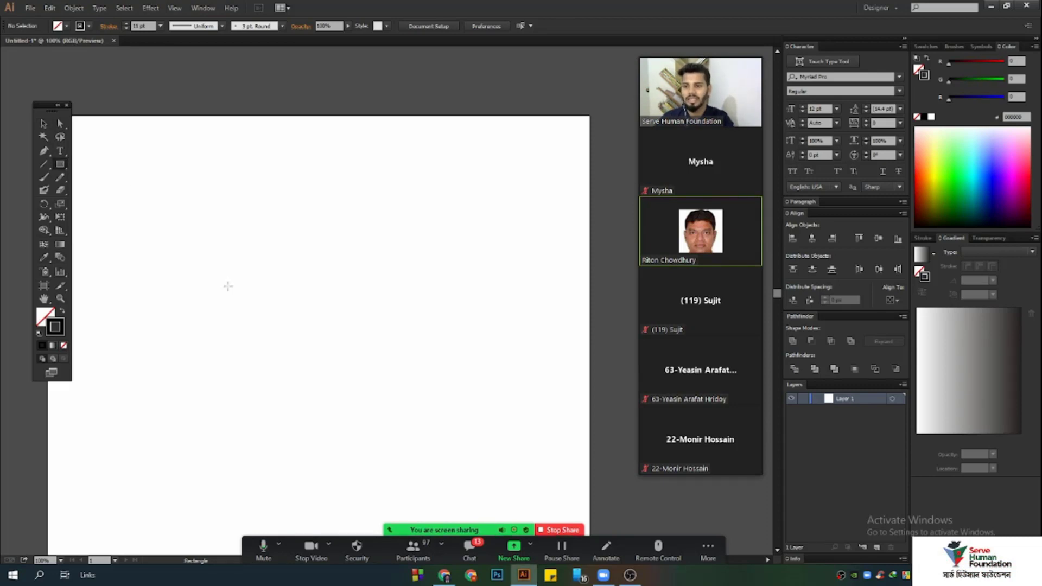
{"action": "left_click_drag", "start_coordinate": [173, 230], "coordinate": [412, 254]}
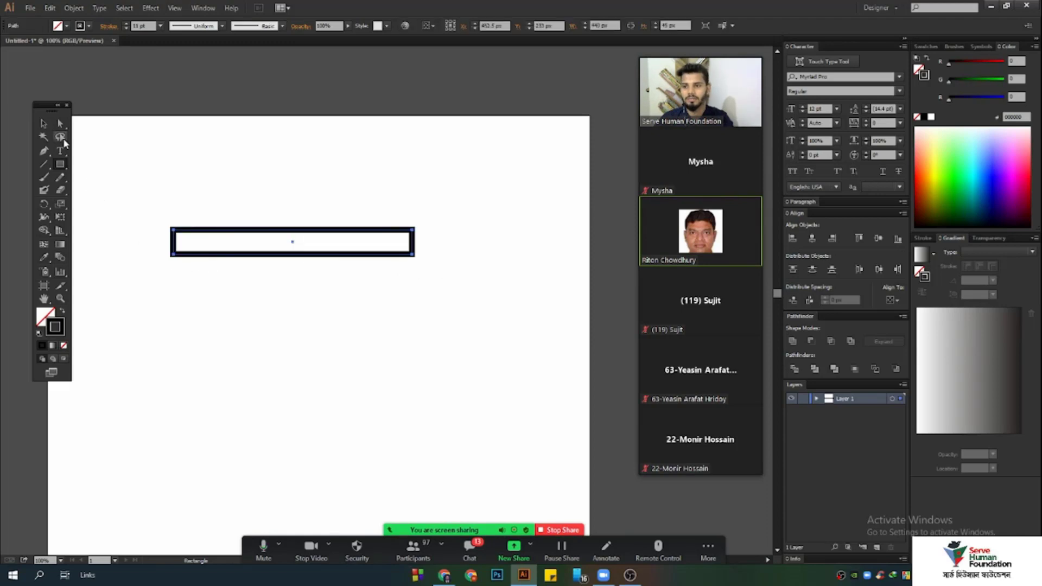
{"action": "left_click", "coordinate": [44, 123]}
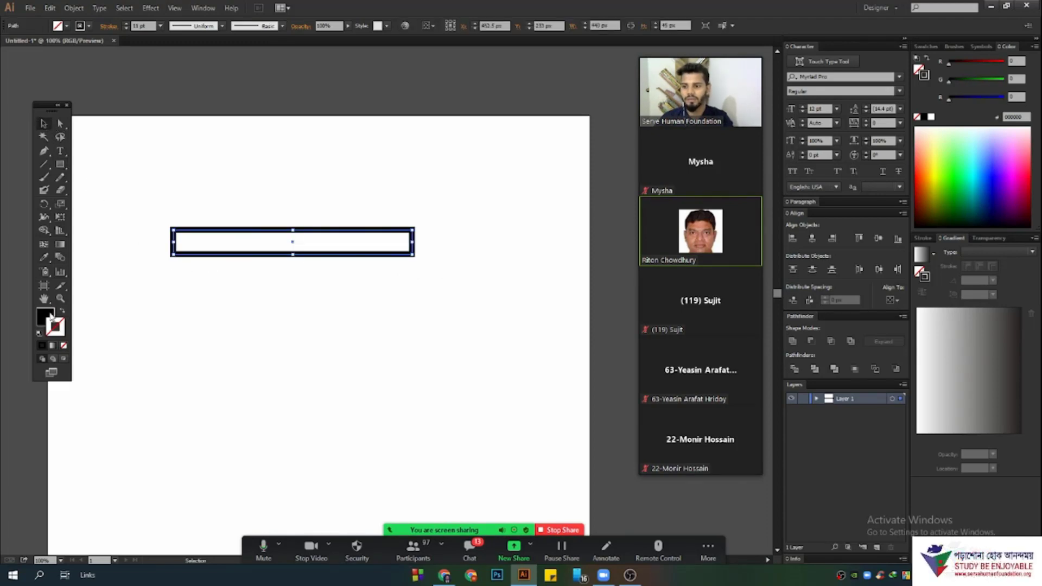
{"action": "left_click", "coordinate": [63, 313]}
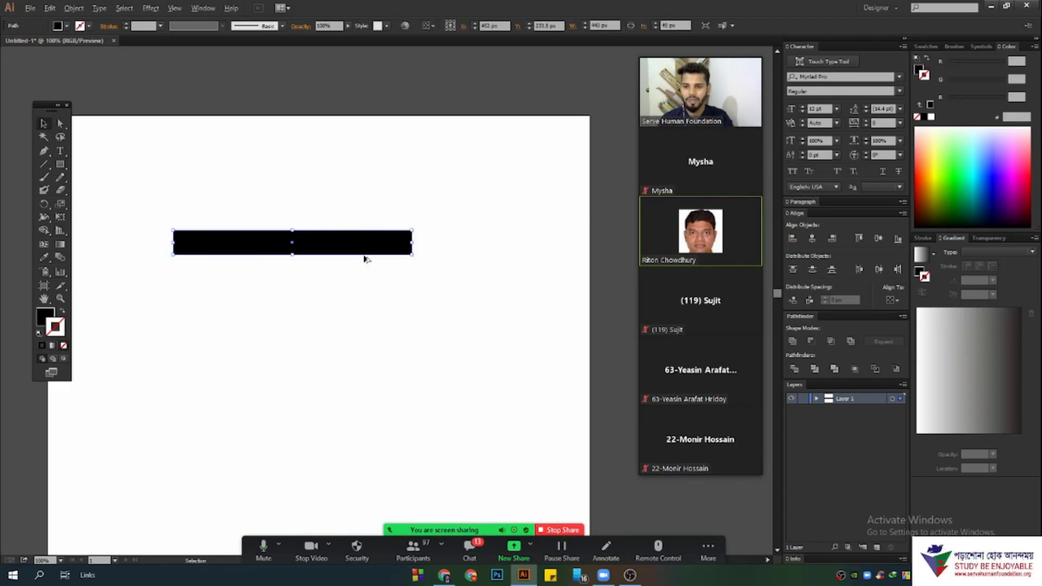
- Duplicate the black bar just below the original and delete the copy
{"action": "left_click_drag", "start_coordinate": [356, 242], "coordinate": [326, 275]}
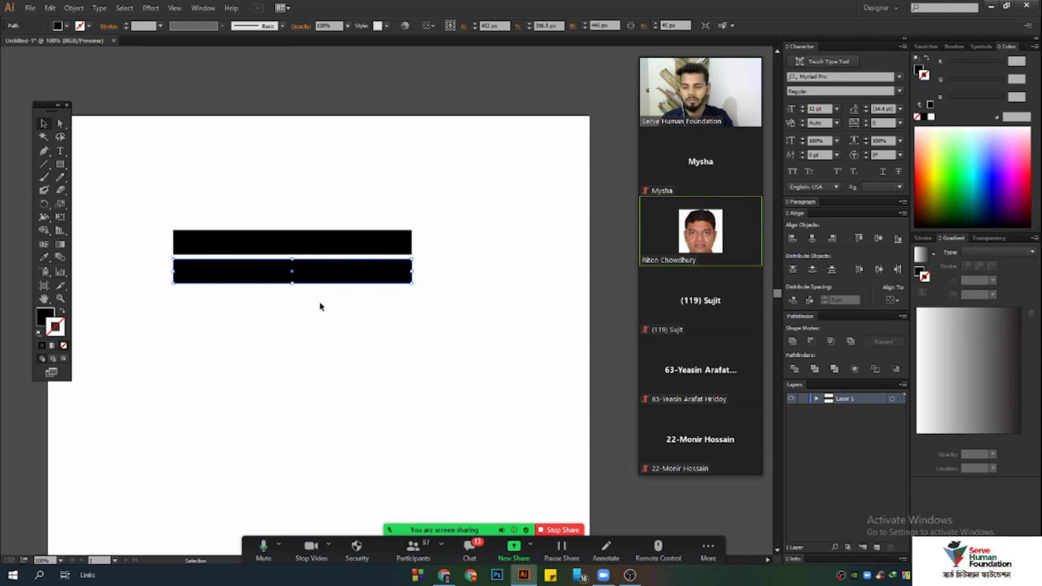
{"action": "left_click_drag", "start_coordinate": [390, 314], "coordinate": [353, 275]}
{"action": "key", "text": "Delete"}
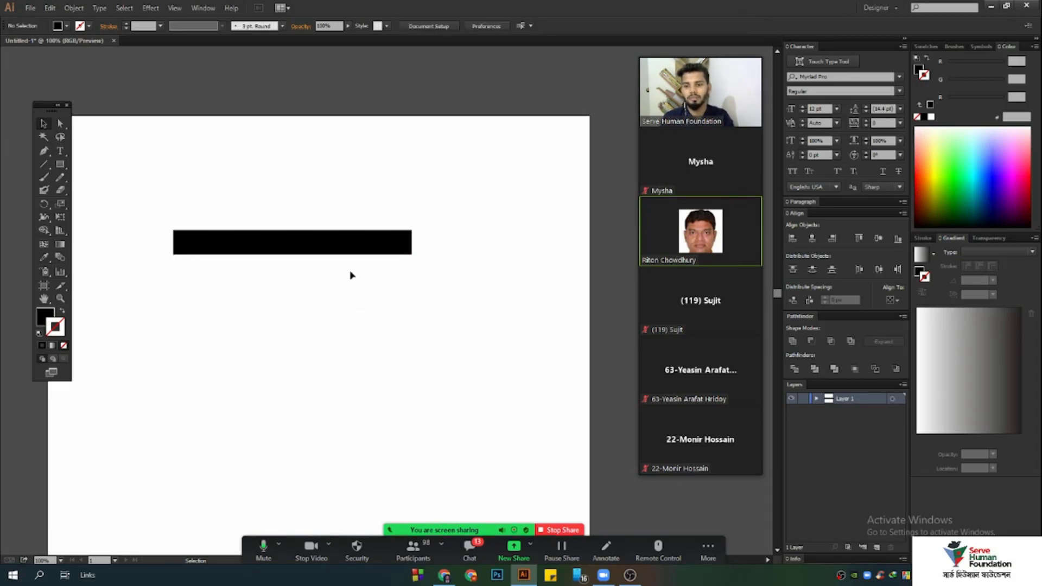
- Select the black bar and duplicate it straight down, placing the copy about 168 px below the original
{"action": "left_click_drag", "start_coordinate": [244, 186], "coordinate": [331, 302]}
{"action": "left_click", "coordinate": [49, 8]}
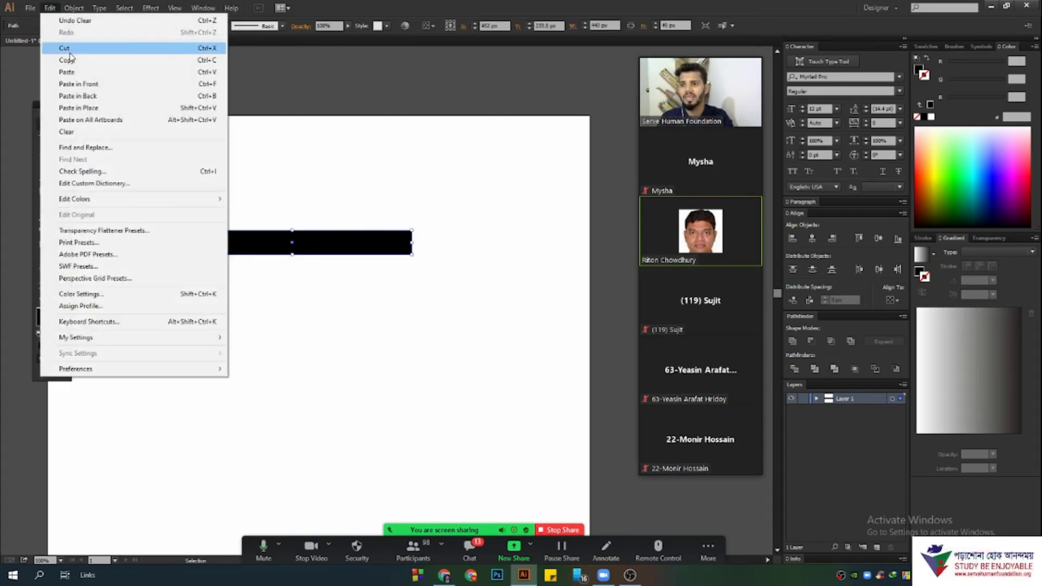
{"action": "left_click", "coordinate": [302, 174]}
{"action": "left_click_drag", "start_coordinate": [279, 160], "coordinate": [407, 337]}
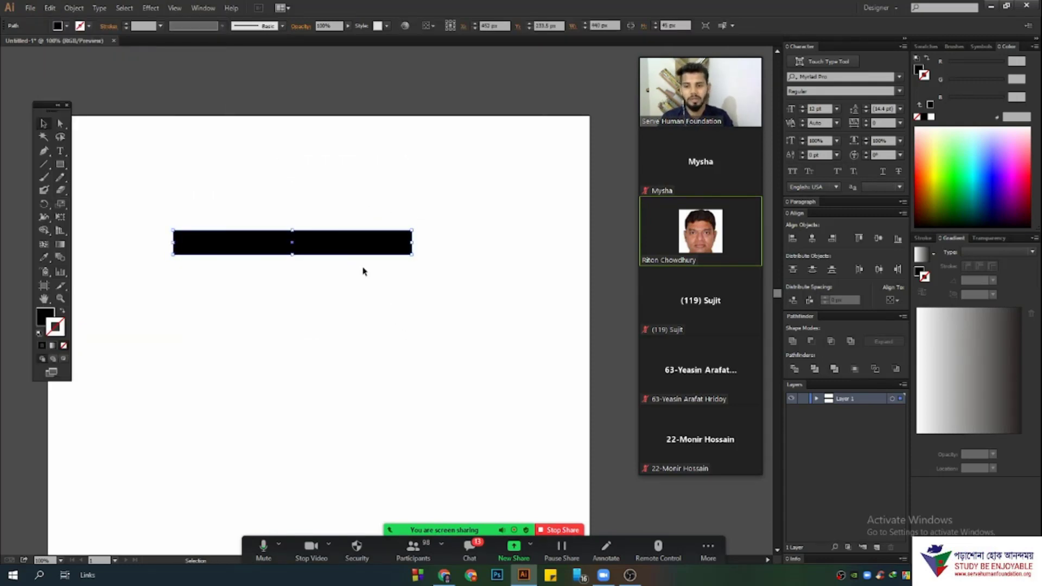
{"action": "key", "text": "a"}
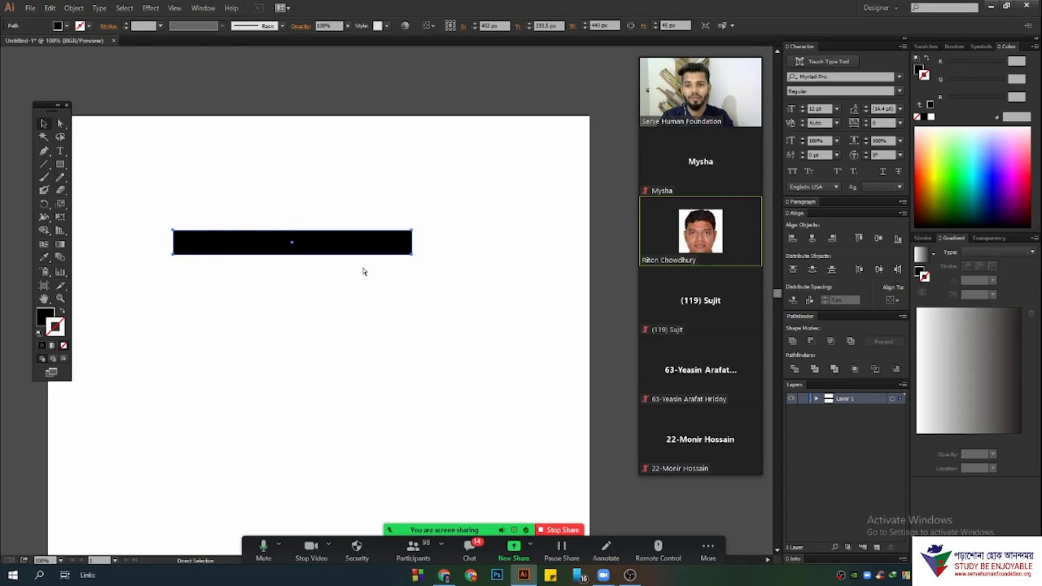
{"action": "key", "text": "v"}
{"action": "left_click_drag", "start_coordinate": [343, 242], "coordinate": [341, 333]}
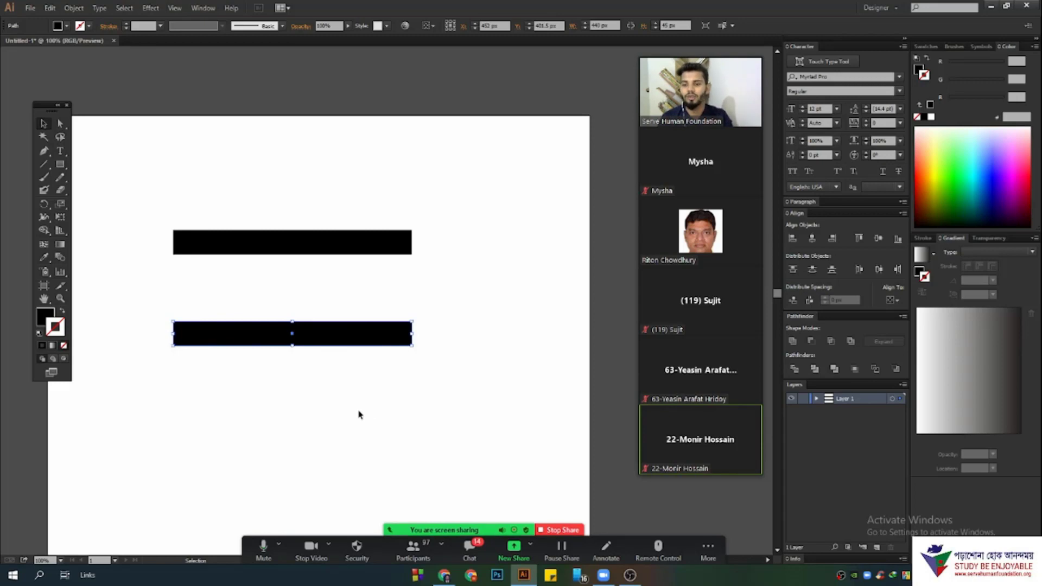
- Select the upper black bar and move it slightly up and to the right
{"action": "left_click_drag", "start_coordinate": [260, 190], "coordinate": [354, 236]}
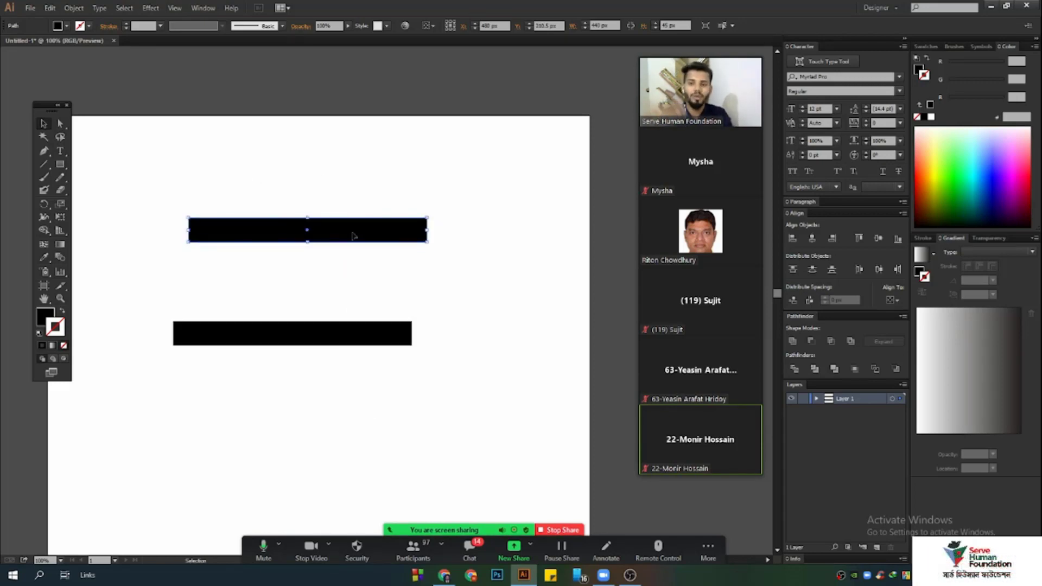
{"action": "key", "text": "a"}
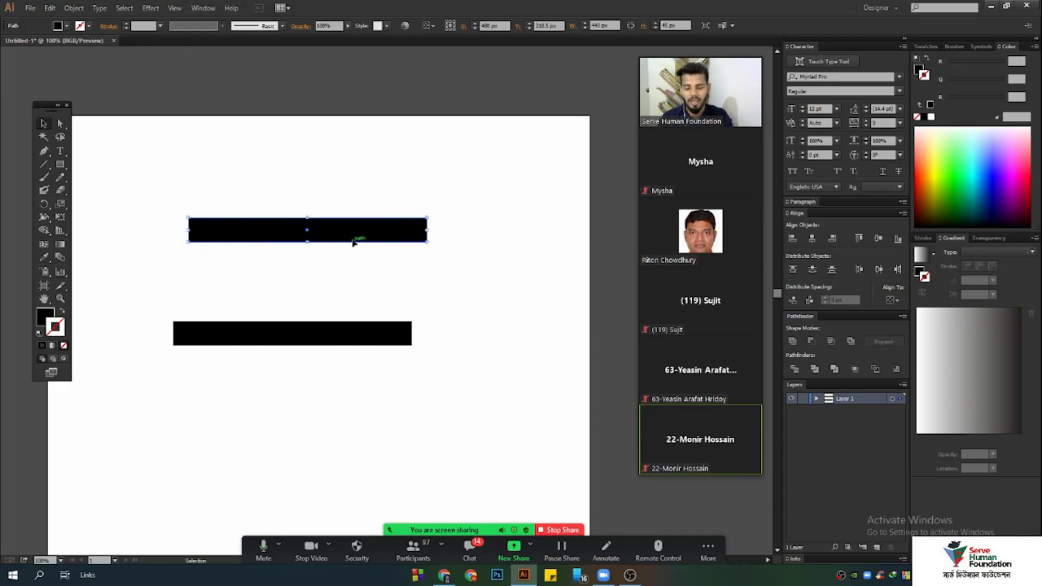
- Duplicate the upper black bar straight up, placing the copy about 96 px above it
{"action": "left_click", "coordinate": [344, 279]}
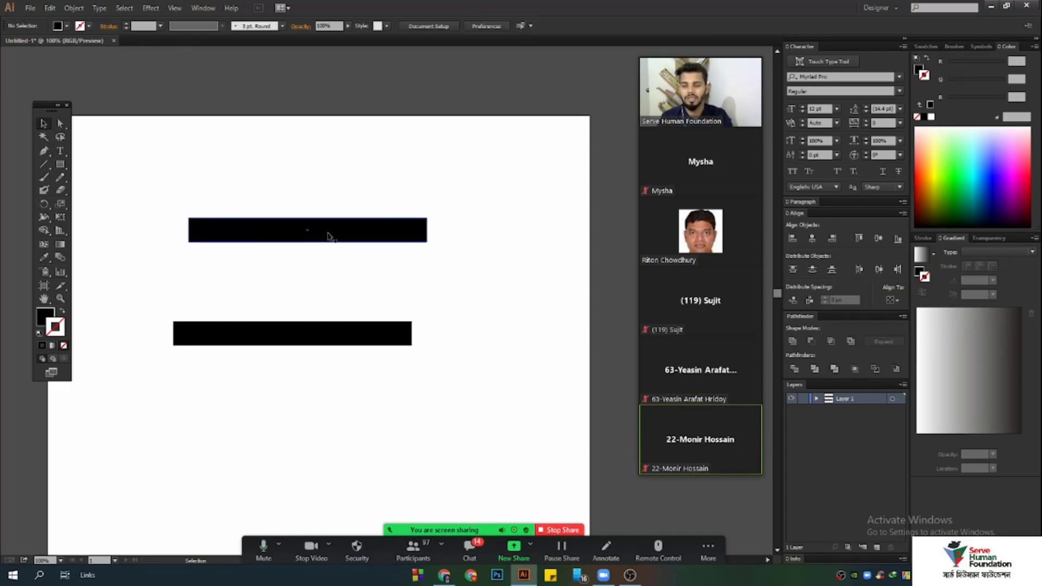
{"action": "left_click_drag", "start_coordinate": [330, 233], "coordinate": [329, 181]}
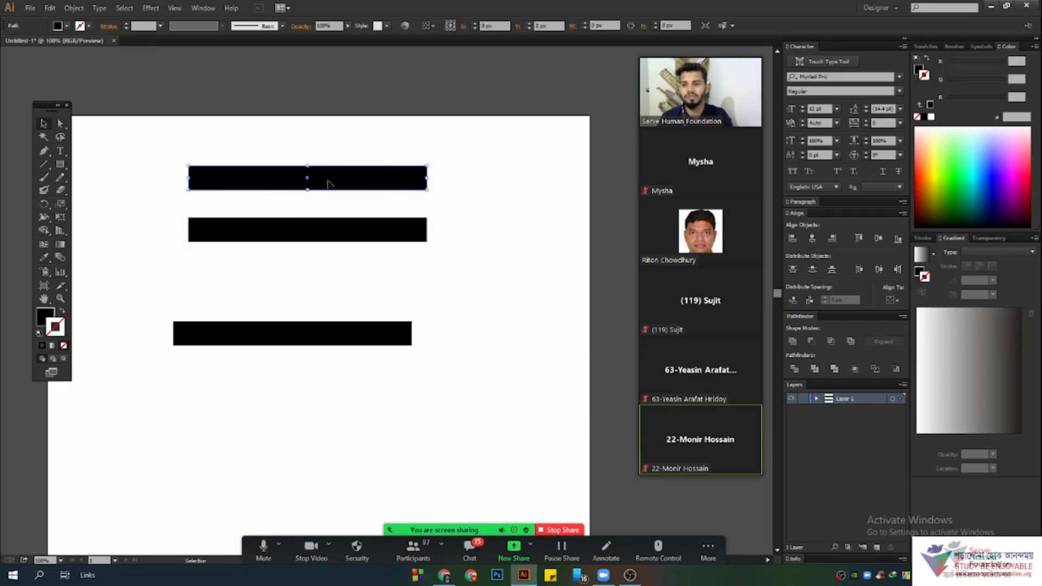
- Copy the topmost black bar and paste a duplicate onto the artboard, ending with the Selection tool active
{"action": "left_click", "coordinate": [49, 9]}
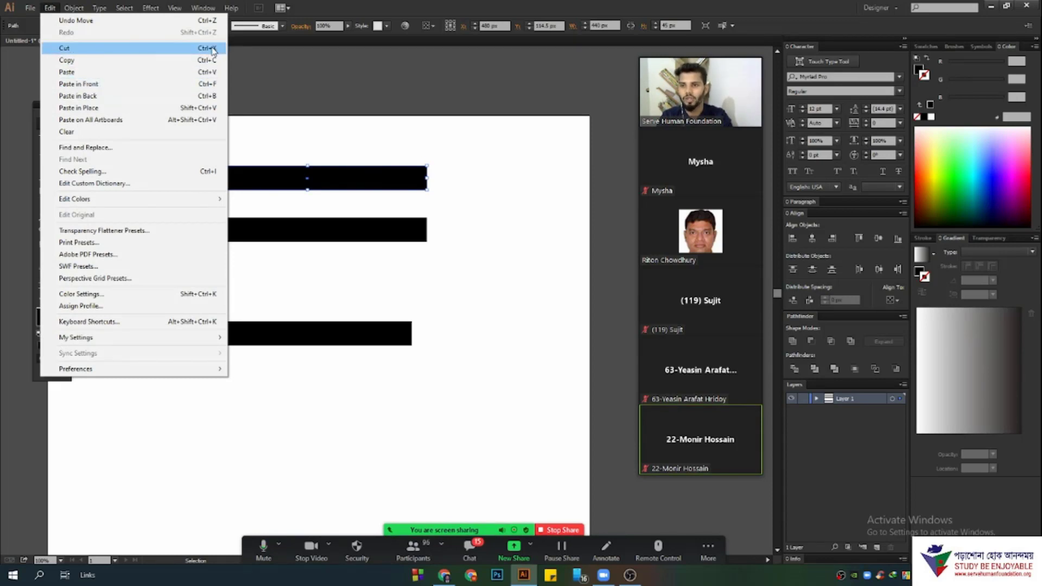
{"action": "left_click", "coordinate": [333, 141]}
{"action": "left_click_drag", "start_coordinate": [296, 131], "coordinate": [354, 179]}
{"action": "key", "text": "a"}
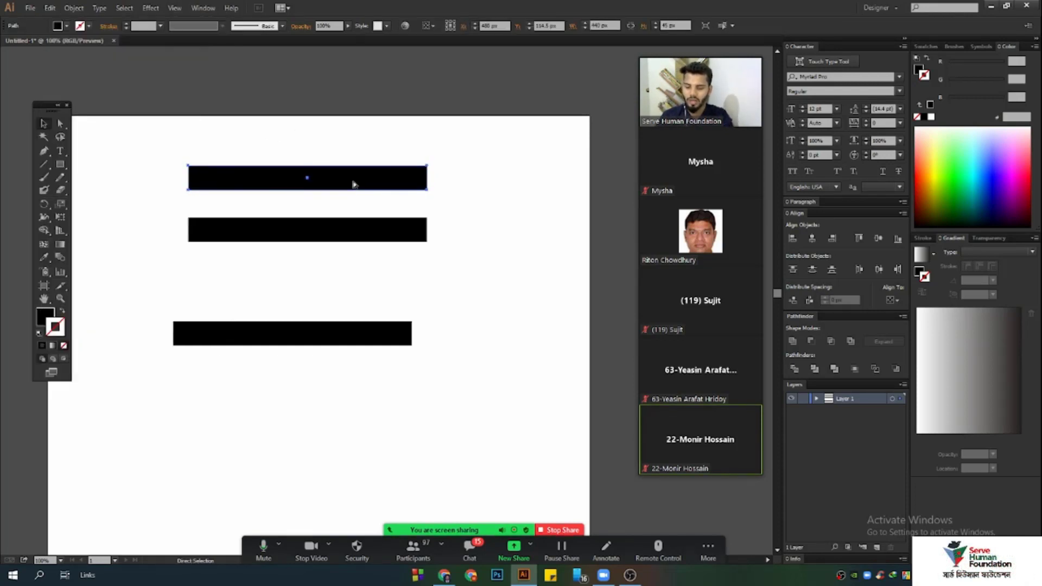
{"action": "key", "text": "ctrl+v"}
{"action": "key", "text": "v"}
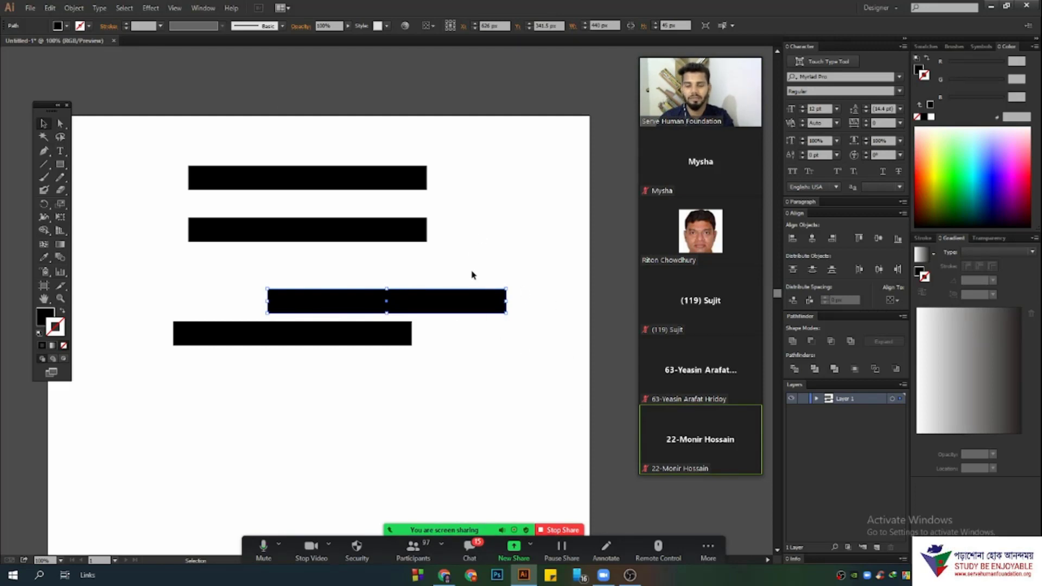
- Delete the pasted bar and the two other lower bars, keeping only the topmost black bar
{"action": "left_click_drag", "start_coordinate": [538, 365], "coordinate": [426, 226]}
{"action": "key", "text": "Delete"}
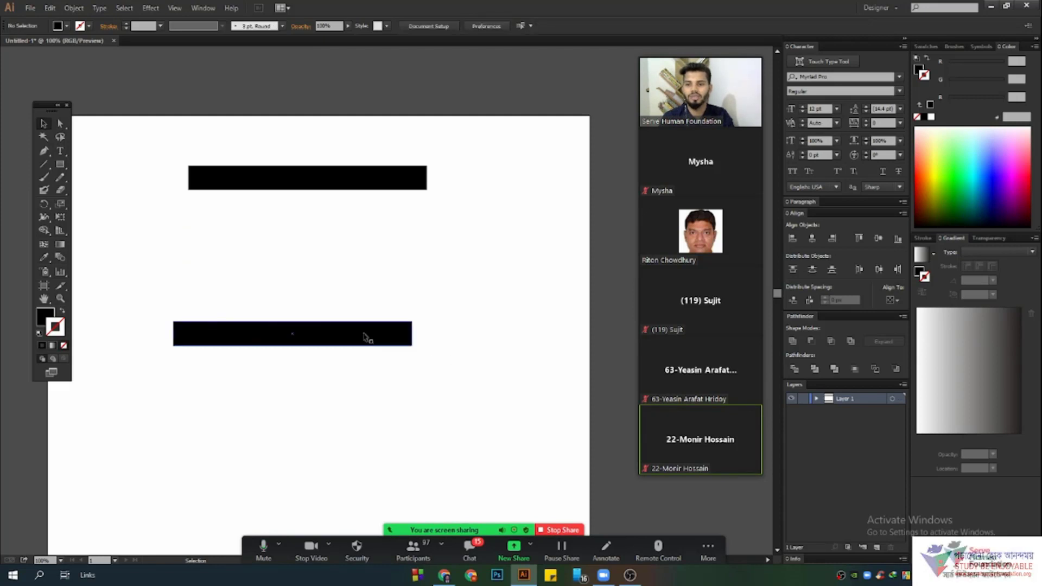
{"action": "left_click_drag", "start_coordinate": [491, 390], "coordinate": [359, 270]}
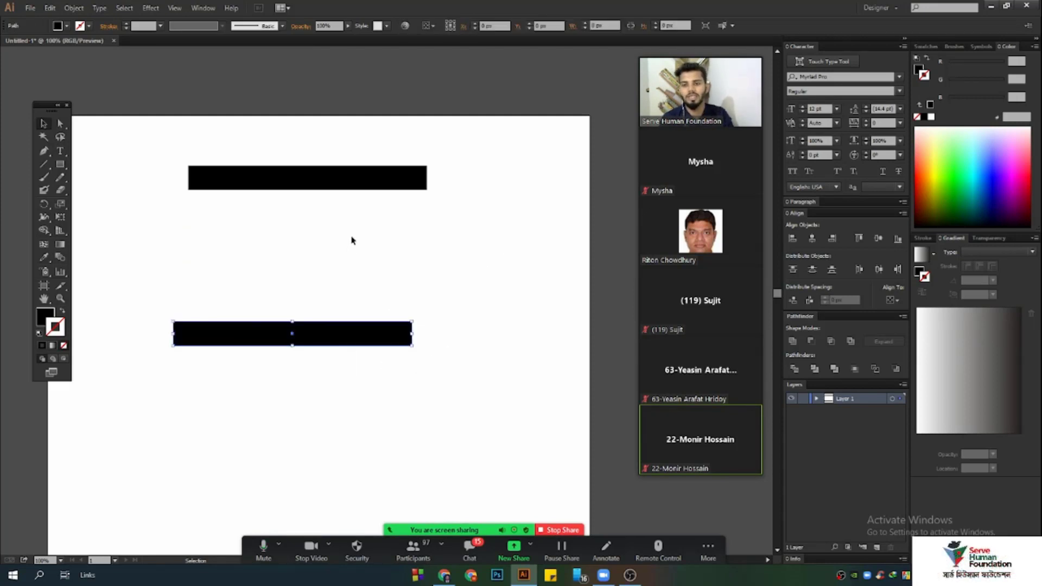
{"action": "key", "text": "Delete"}
- Duplicate the remaining black bar about 77 px straight down and delete the copy
{"action": "left_click", "coordinate": [350, 179]}
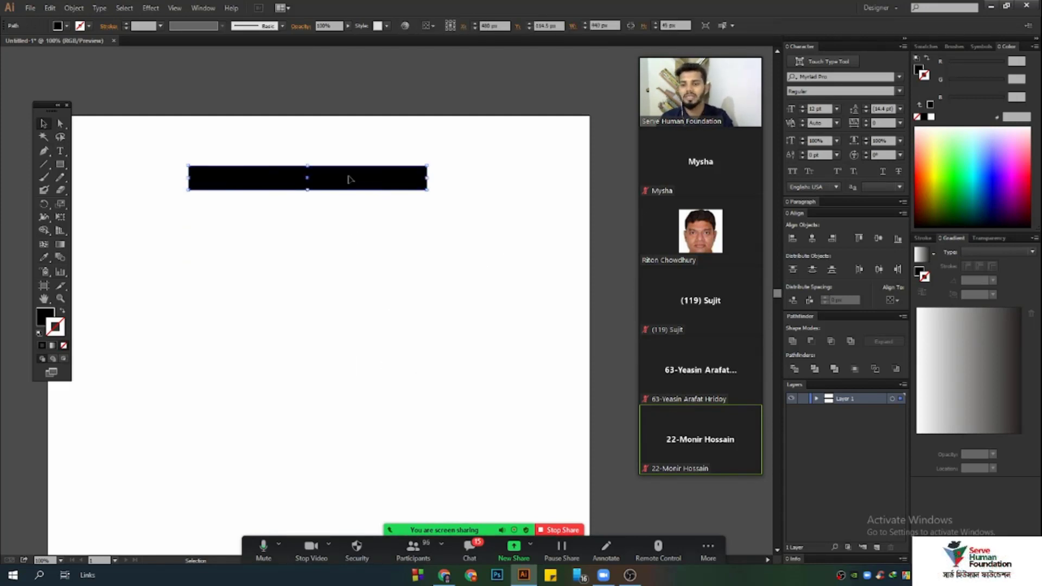
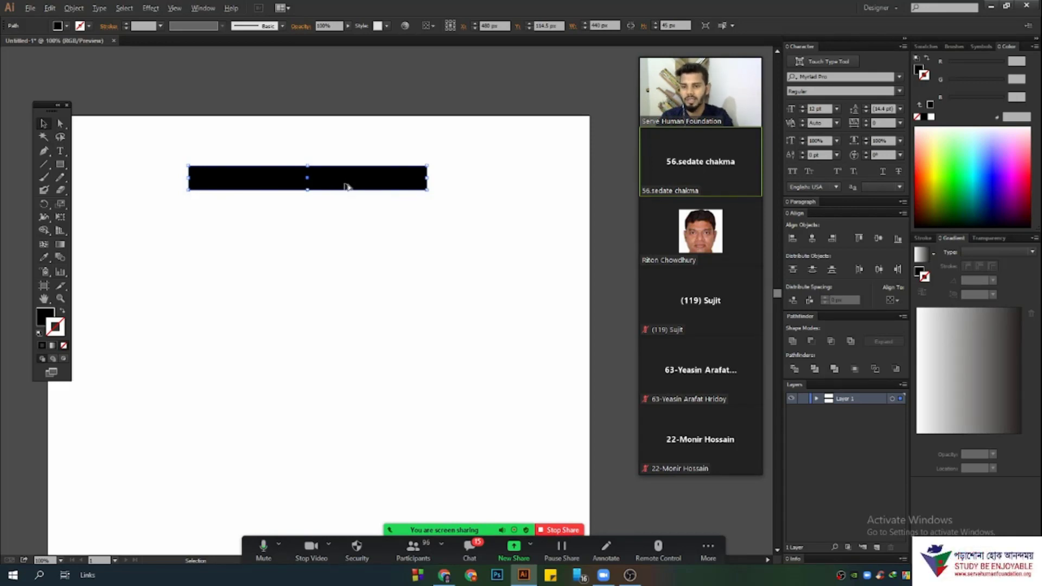
{"action": "left_click_drag", "start_coordinate": [348, 180], "coordinate": [345, 221]}
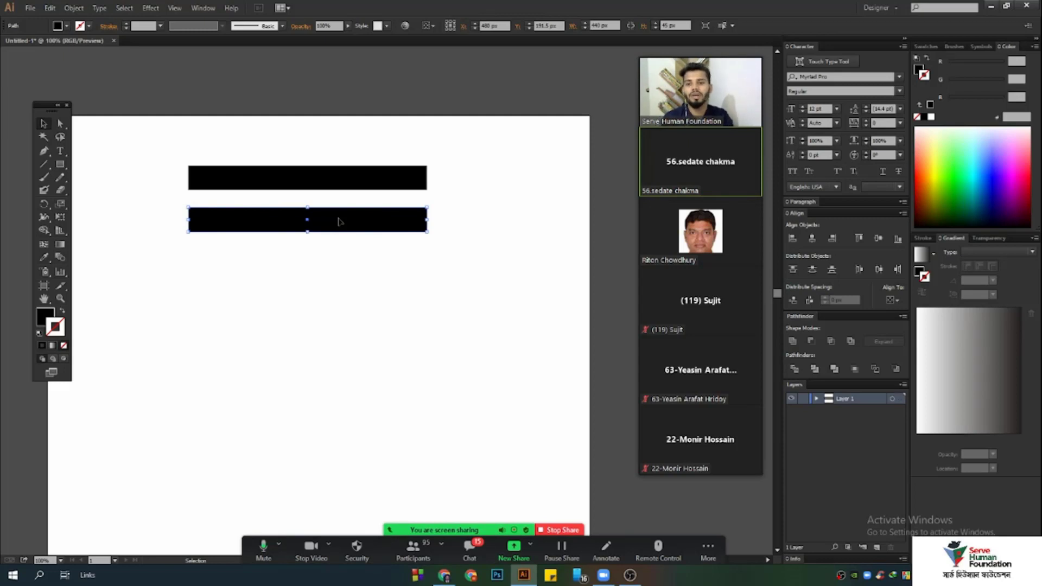
{"action": "key", "text": "Delete"}
- Duplicate the bar twice, about 184 px down and slightly right, and about 90 px straight down, and delete both copies
{"action": "left_click", "coordinate": [337, 181]}
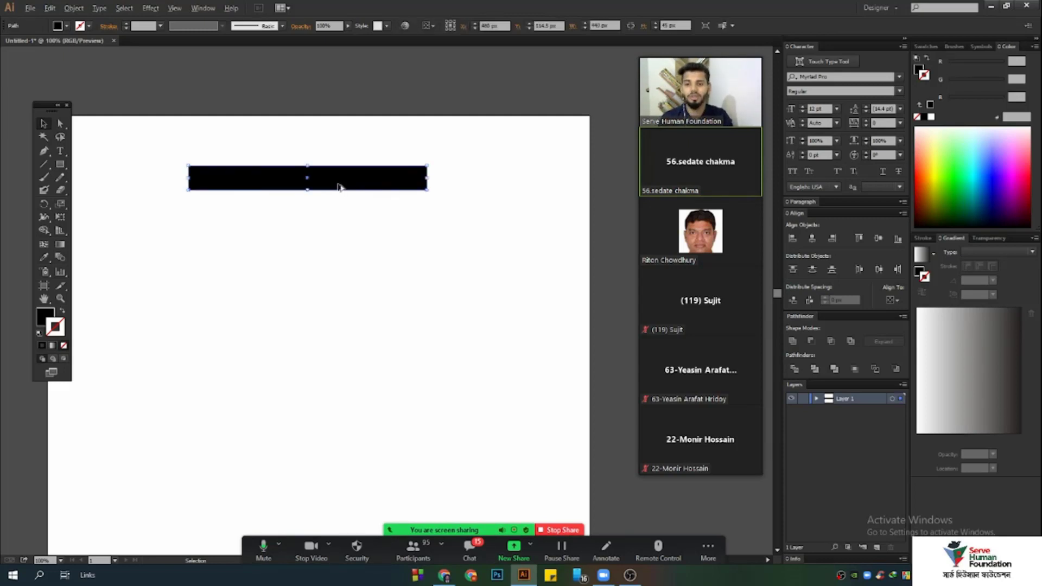
{"action": "left_click_drag", "start_coordinate": [343, 181], "coordinate": [371, 281]}
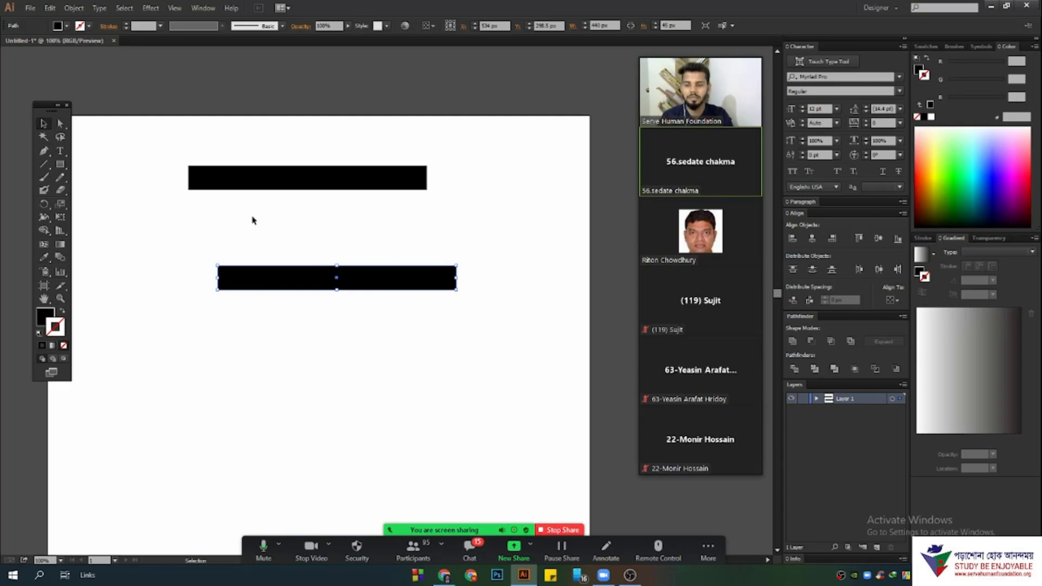
{"action": "left_click", "coordinate": [293, 183]}
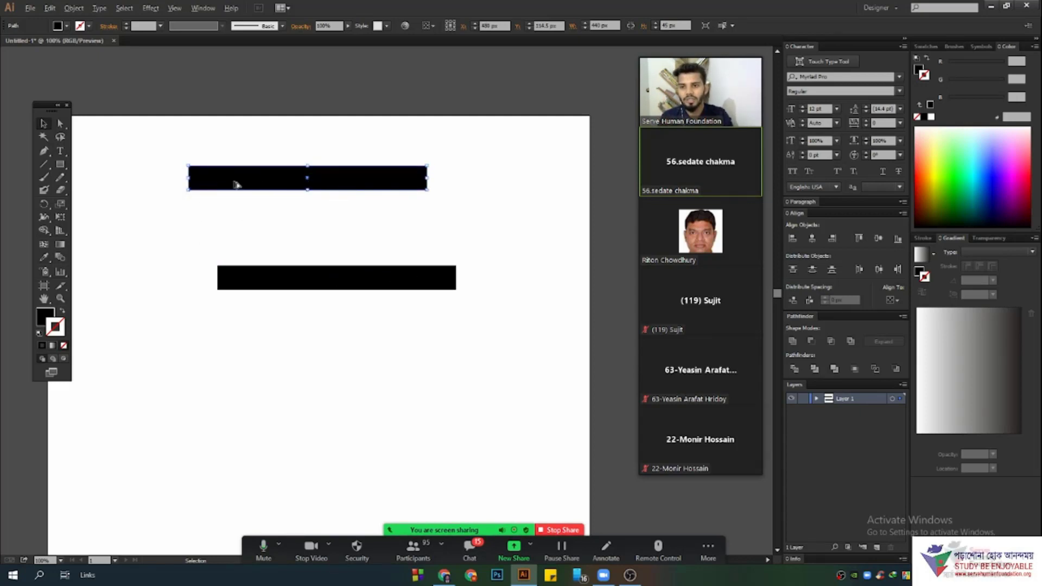
{"action": "left_click_drag", "start_coordinate": [237, 185], "coordinate": [237, 234]}
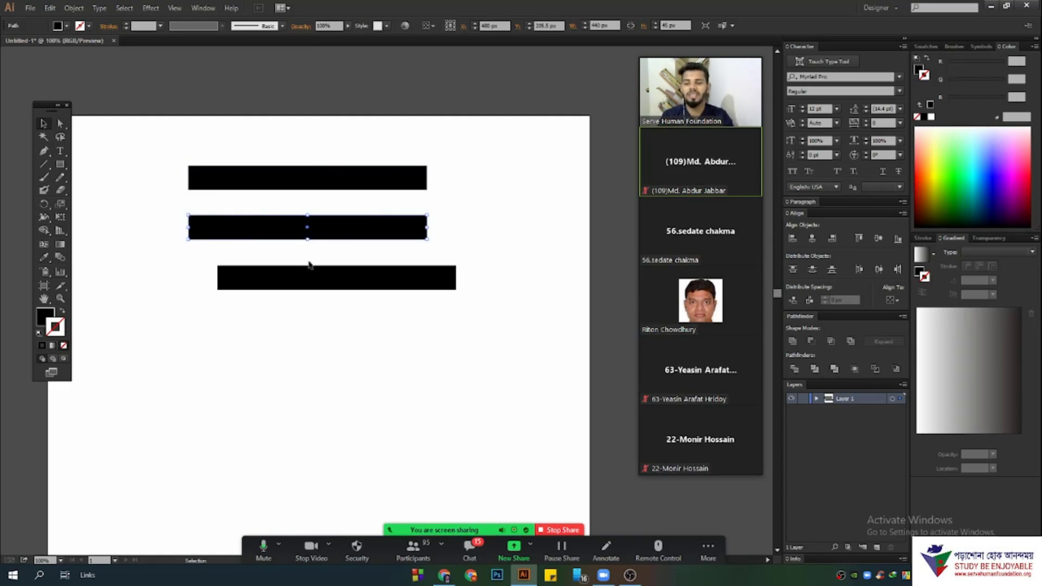
{"action": "left_click_drag", "start_coordinate": [397, 340], "coordinate": [310, 227]}
{"action": "key", "text": "Delete"}
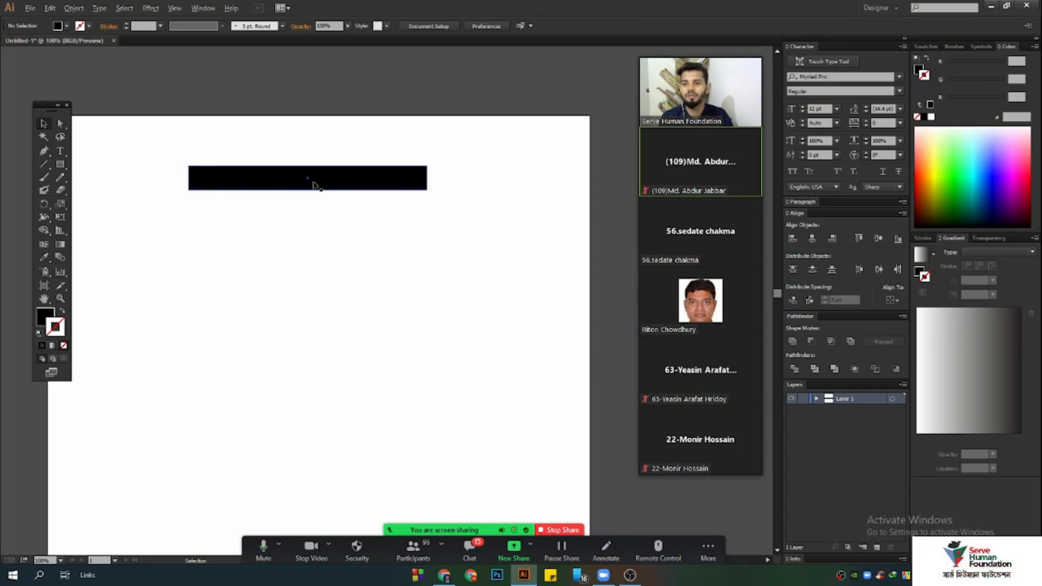
- Duplicate the black bar about 59 px straight down and undo the duplication
{"action": "left_click", "coordinate": [324, 183]}
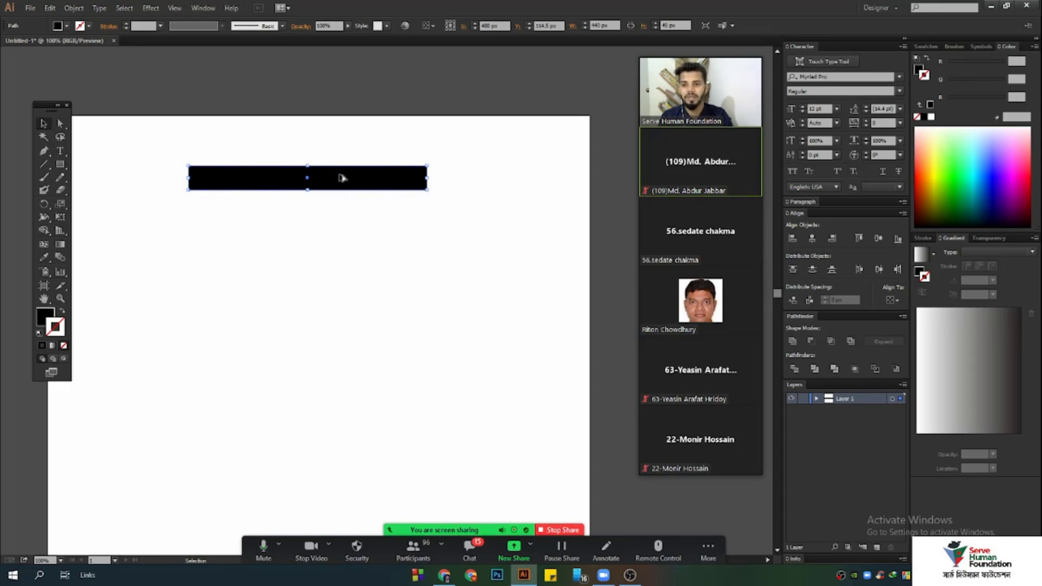
{"action": "left_click_drag", "start_coordinate": [340, 178], "coordinate": [337, 212]}
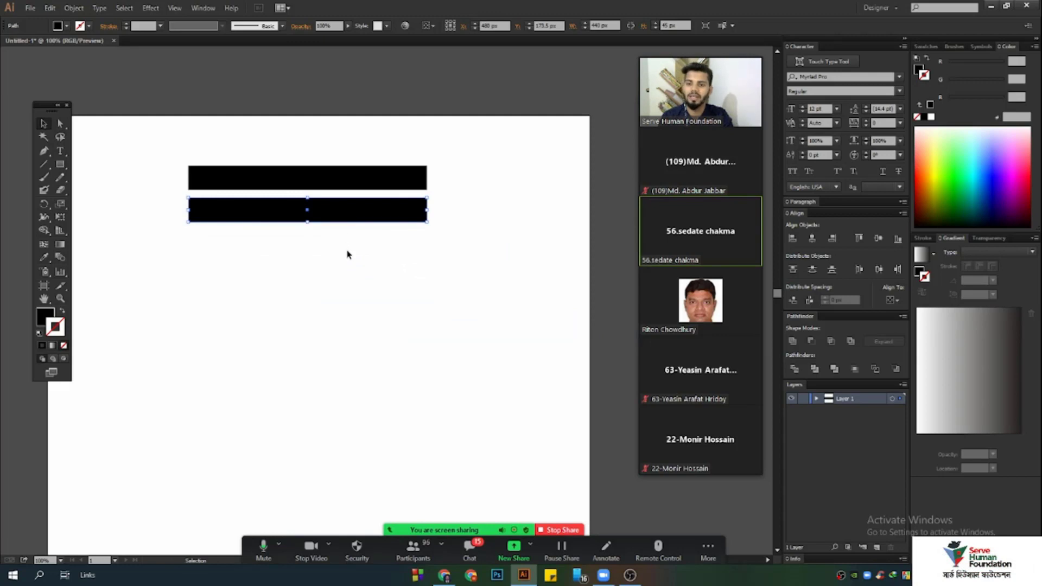
{"action": "key", "text": "ctrl+plus"}
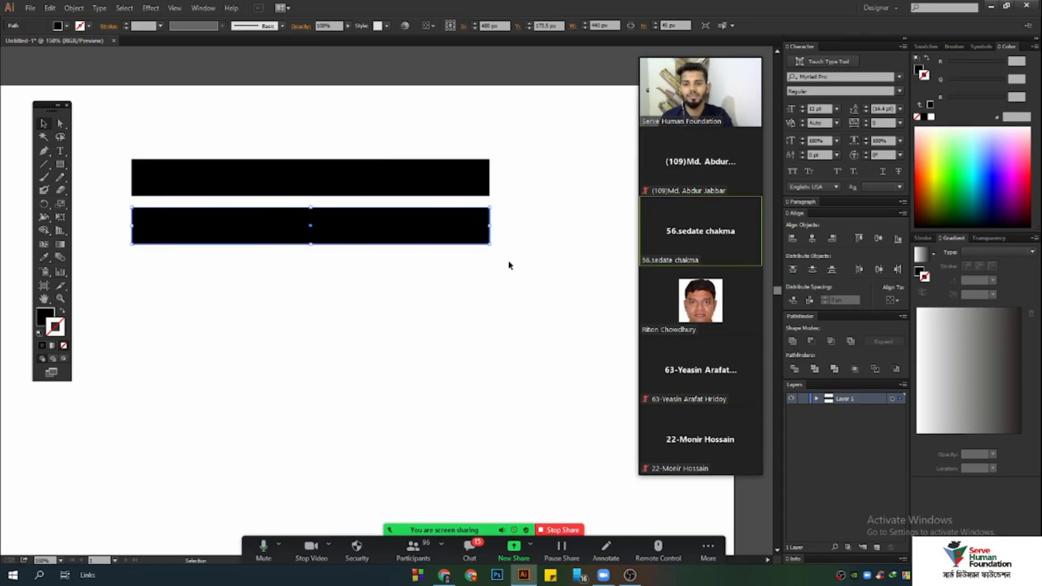
{"action": "key", "text": "ctrl+z"}
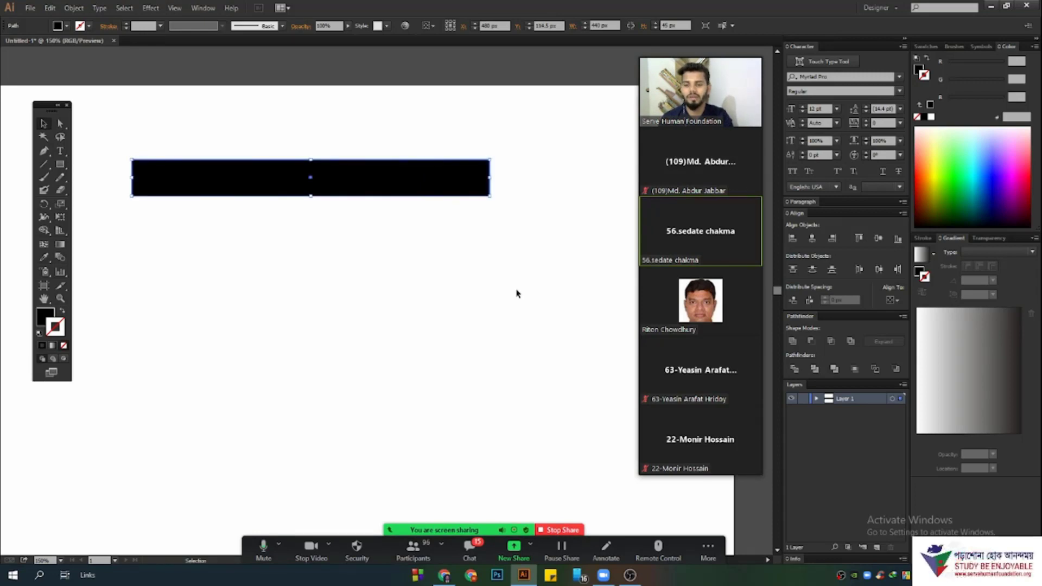
- Duplicate the bar about 60 px below itself, delete the copy, and reselect the original bar
{"action": "left_click_drag", "start_coordinate": [391, 178], "coordinate": [396, 228]}
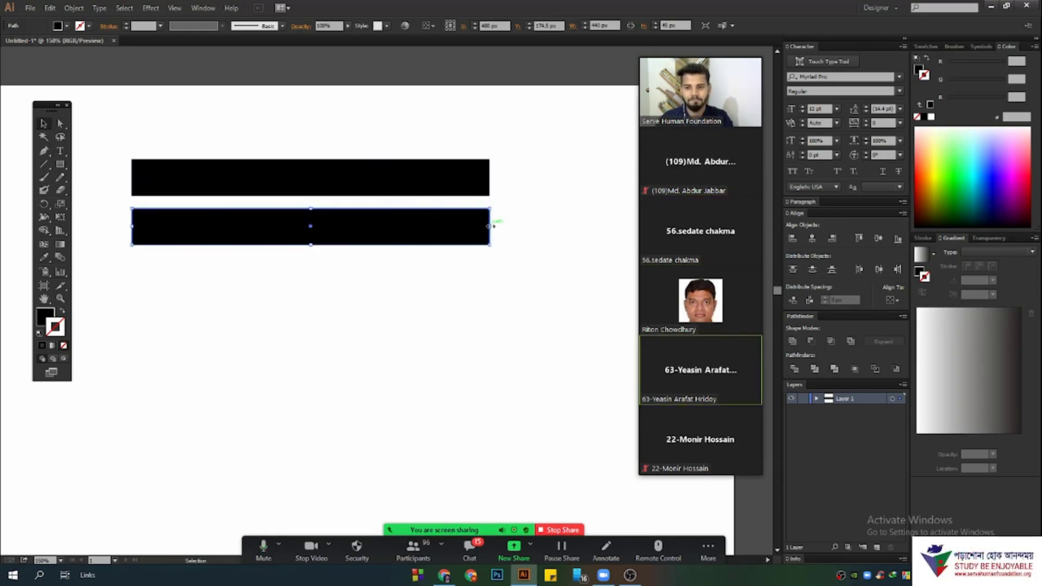
{"action": "left_click_drag", "start_coordinate": [542, 286], "coordinate": [429, 227]}
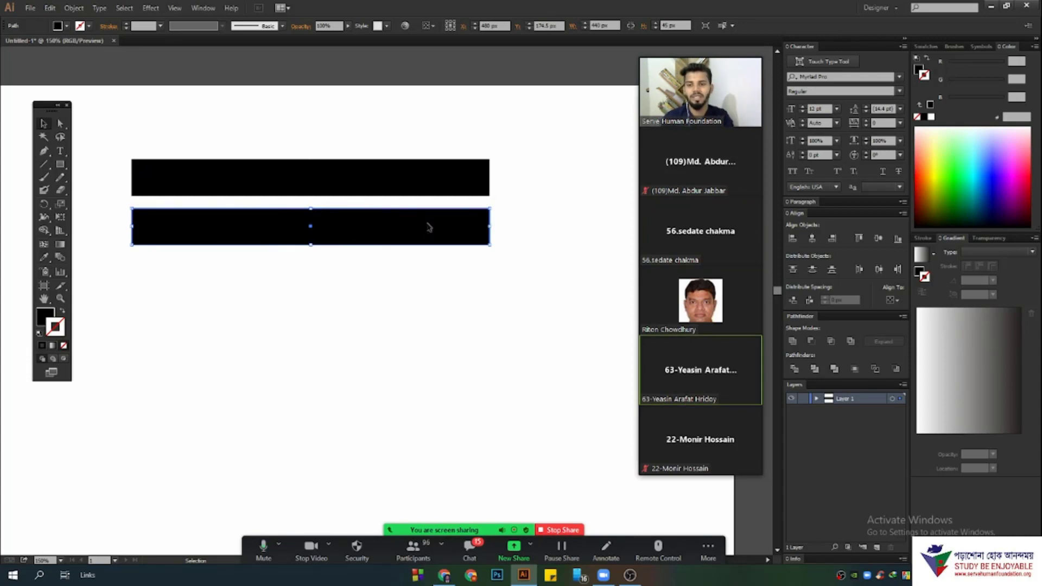
{"action": "key", "text": "Delete"}
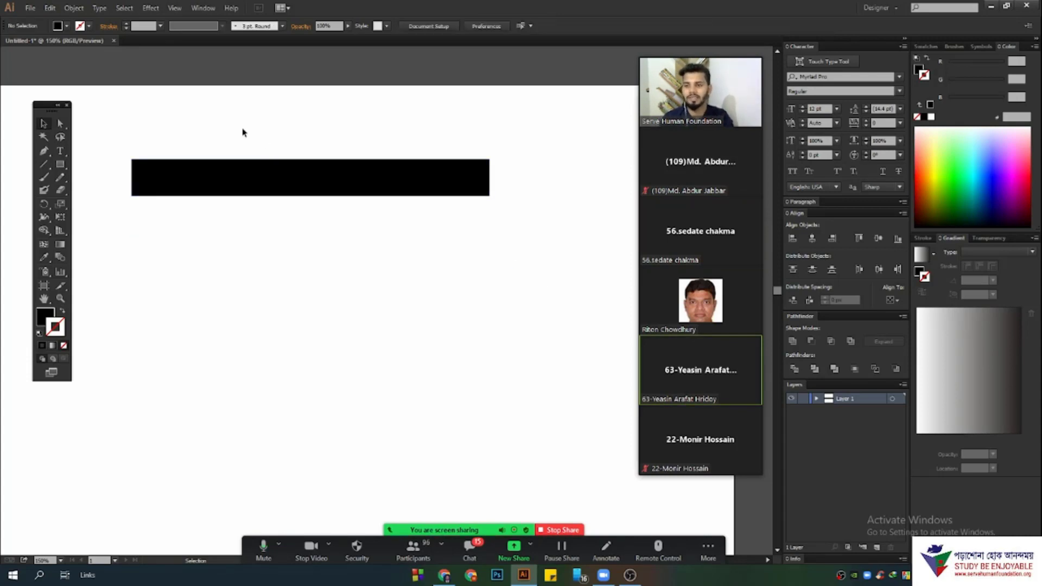
{"action": "left_click_drag", "start_coordinate": [215, 114], "coordinate": [336, 257]}
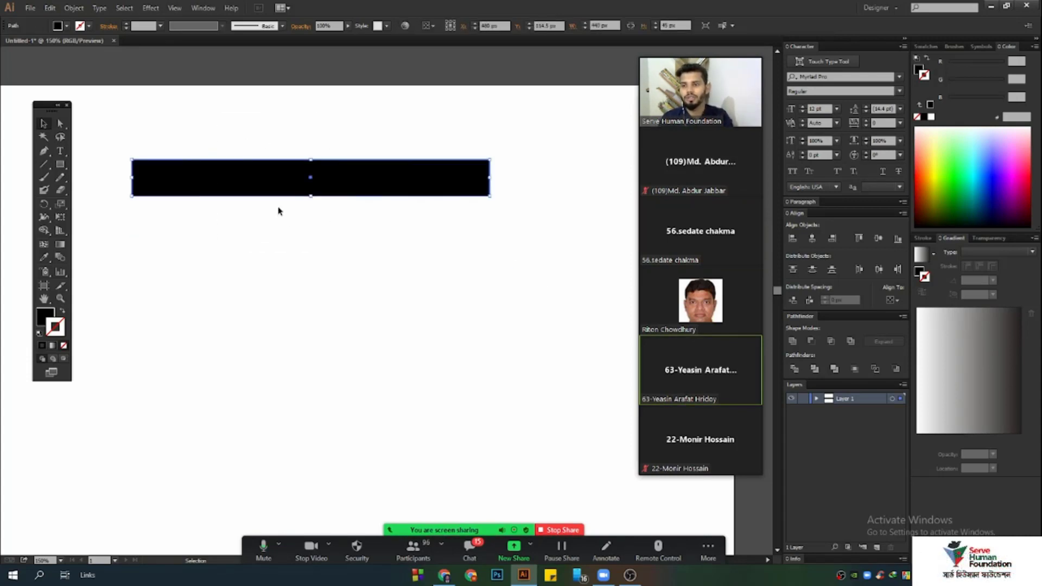
{"action": "left_click", "coordinate": [50, 8]}
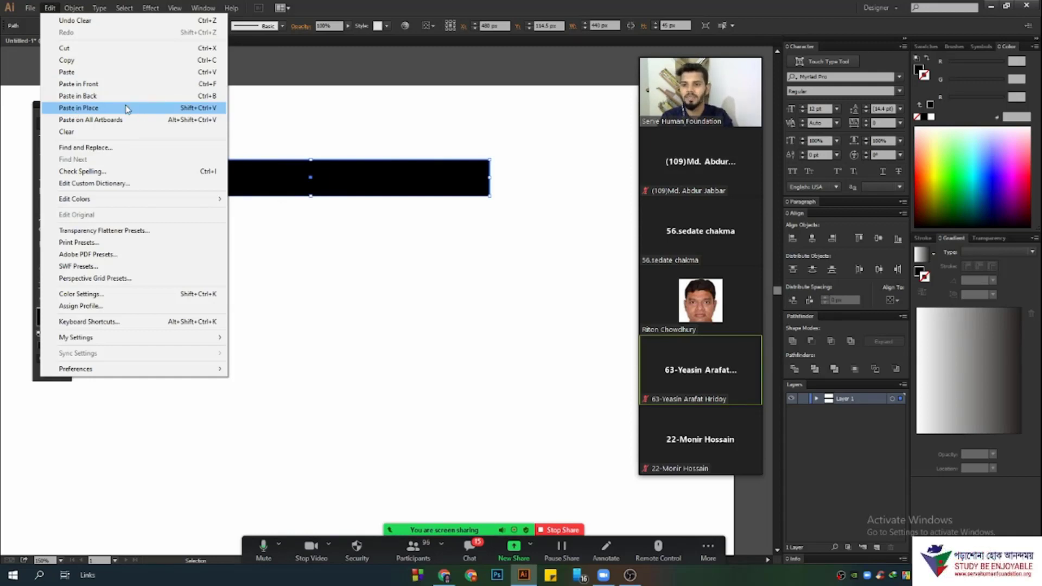
{"action": "left_click", "coordinate": [325, 139]}
{"action": "left_click_drag", "start_coordinate": [262, 115], "coordinate": [356, 208]}
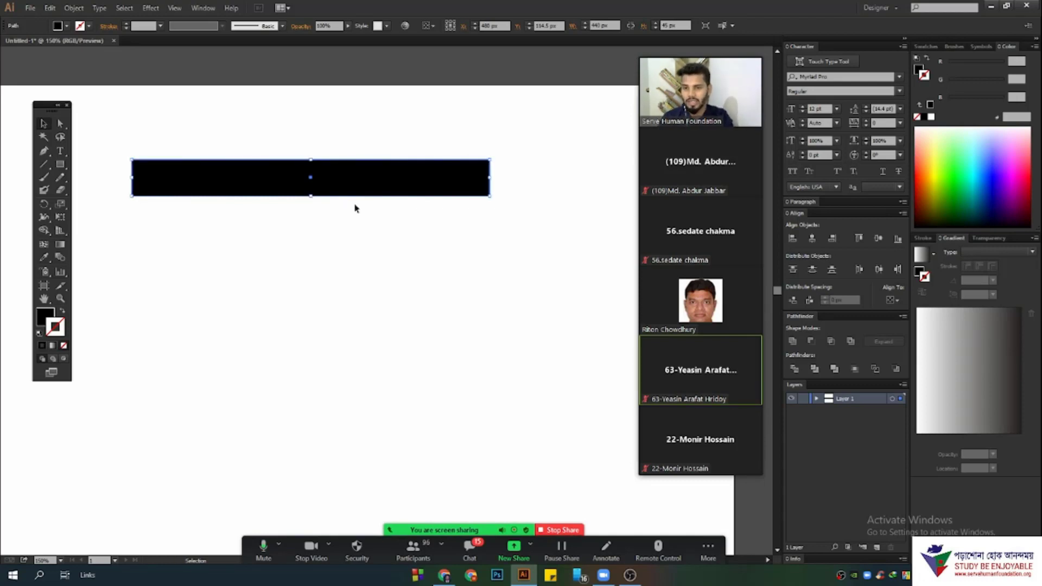
{"action": "left_click", "coordinate": [363, 242]}
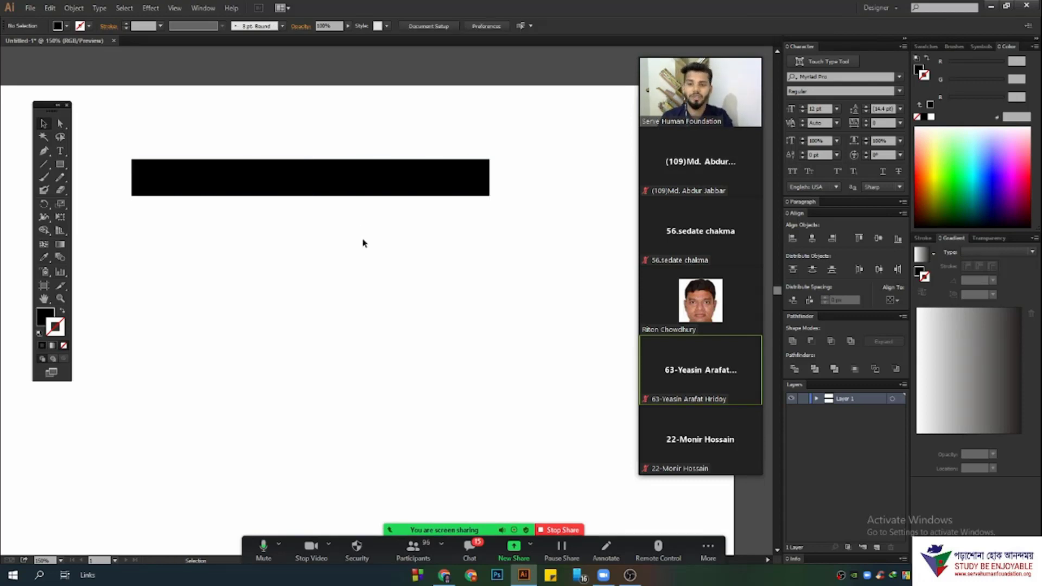
- Duplicate the black bar below itself, remove the surplus lower copy, and leave a small gap between the two remaining bars
{"action": "left_click", "coordinate": [369, 178]}
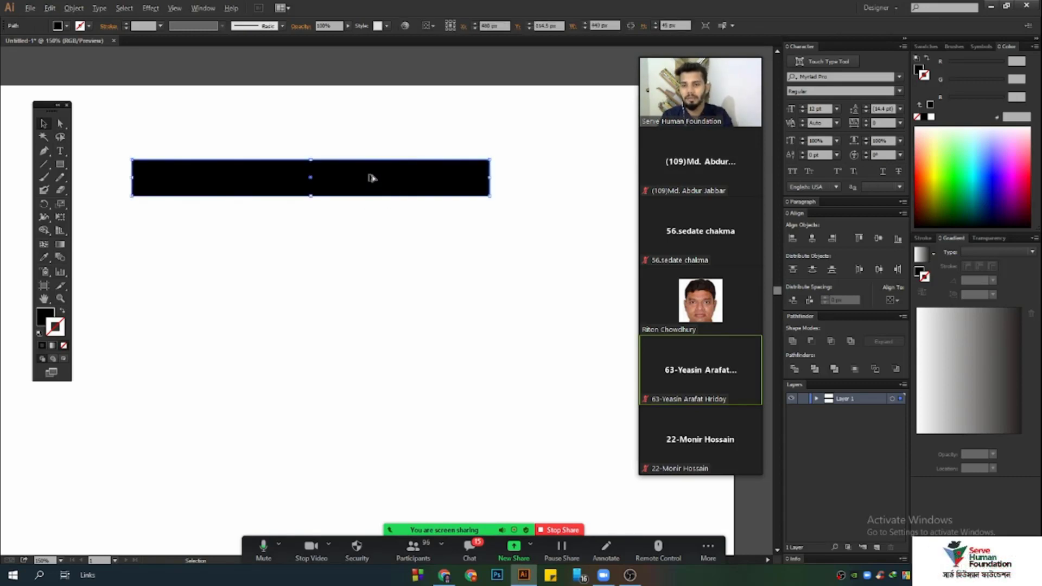
{"action": "left_click_drag", "start_coordinate": [371, 178], "coordinate": [310, 252]}
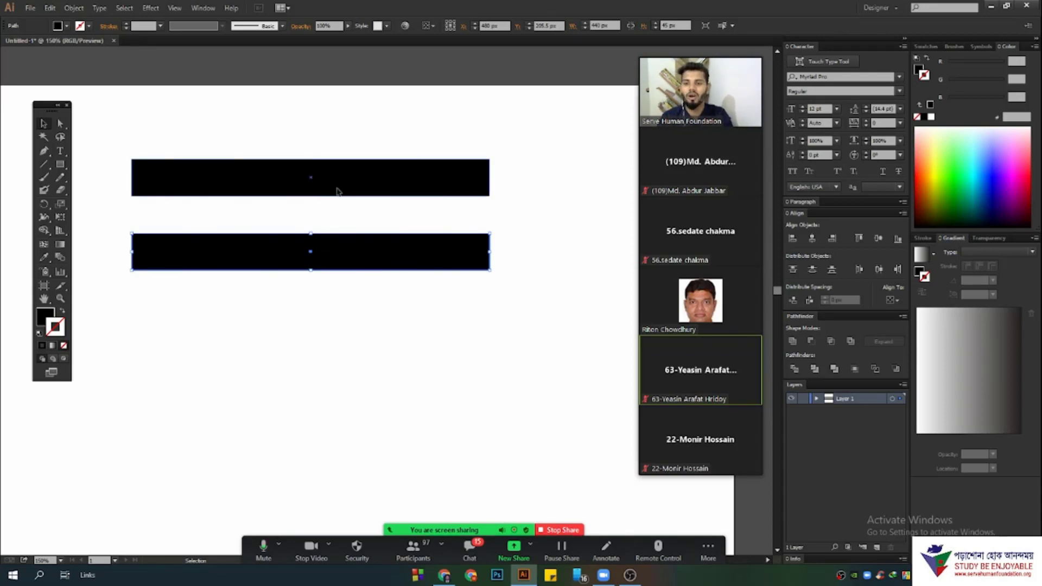
{"action": "left_click_drag", "start_coordinate": [374, 186], "coordinate": [379, 219]}
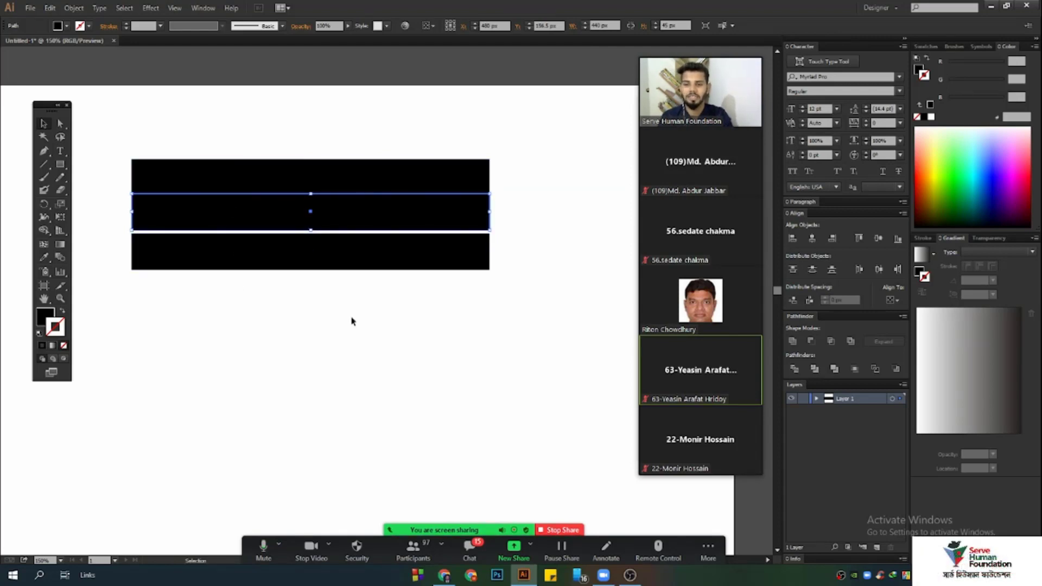
{"action": "left_click_drag", "start_coordinate": [415, 312], "coordinate": [356, 248]}
{"action": "key", "text": "Delete"}
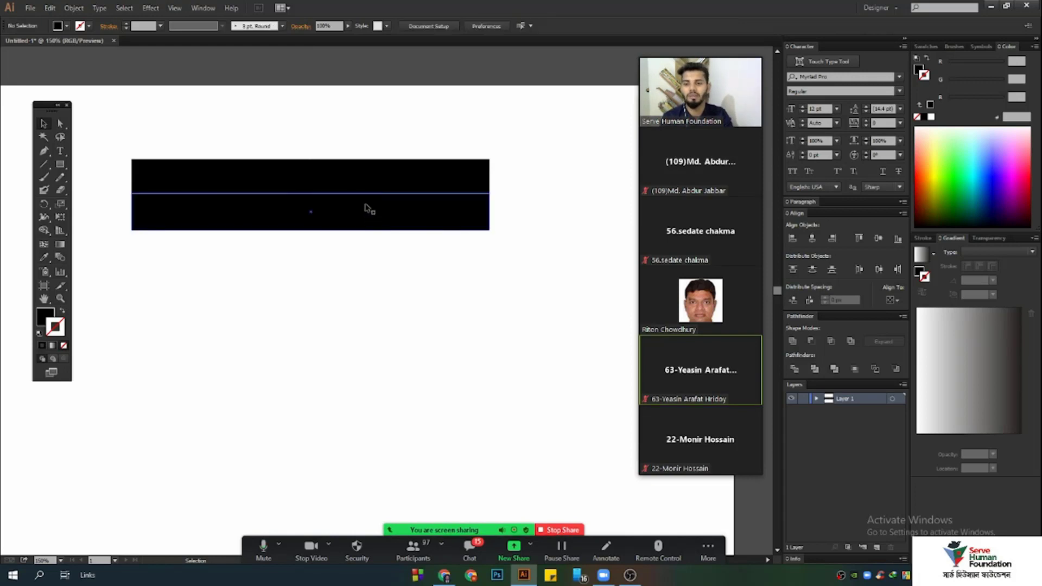
{"action": "left_click_drag", "start_coordinate": [366, 206], "coordinate": [367, 224]}
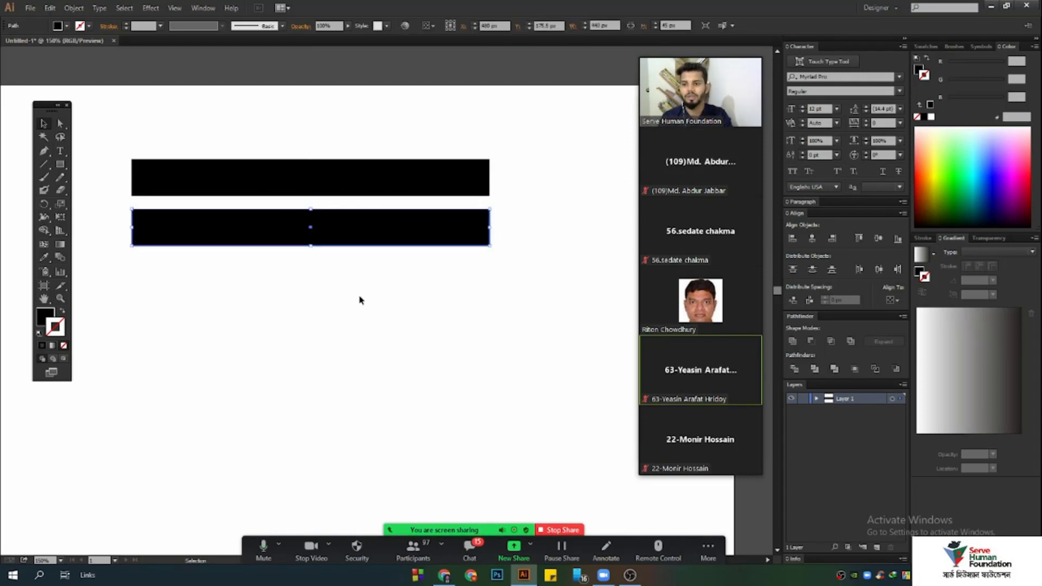
- Try shortening the lower bar from its right end only to about 322 px wide, and undo the change
{"action": "left_click_drag", "start_coordinate": [361, 283], "coordinate": [431, 355]}
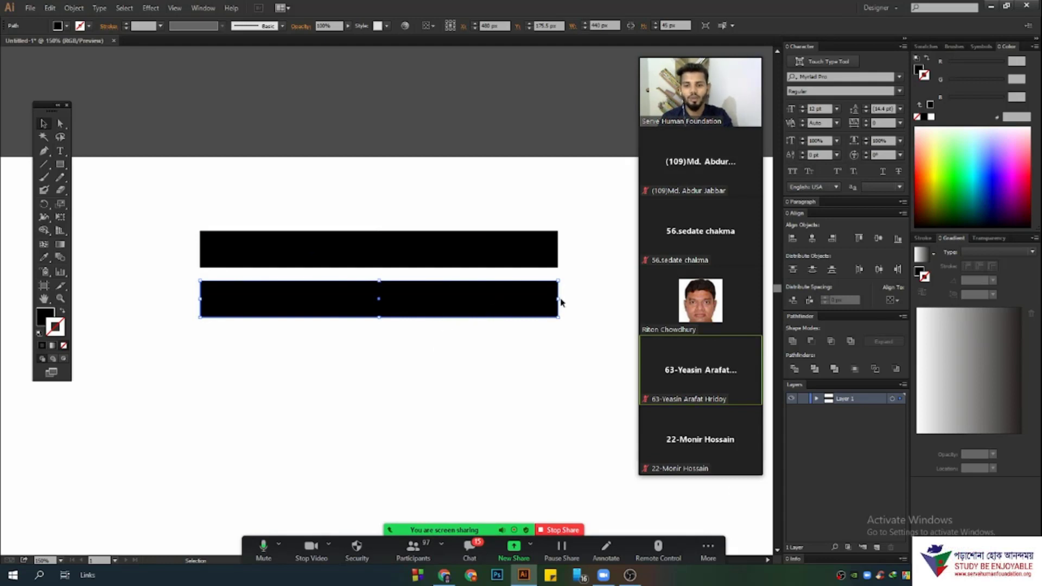
{"action": "left_click", "coordinate": [482, 258], "text": "shift"}
{"action": "left_click", "coordinate": [491, 259], "text": "shift"}
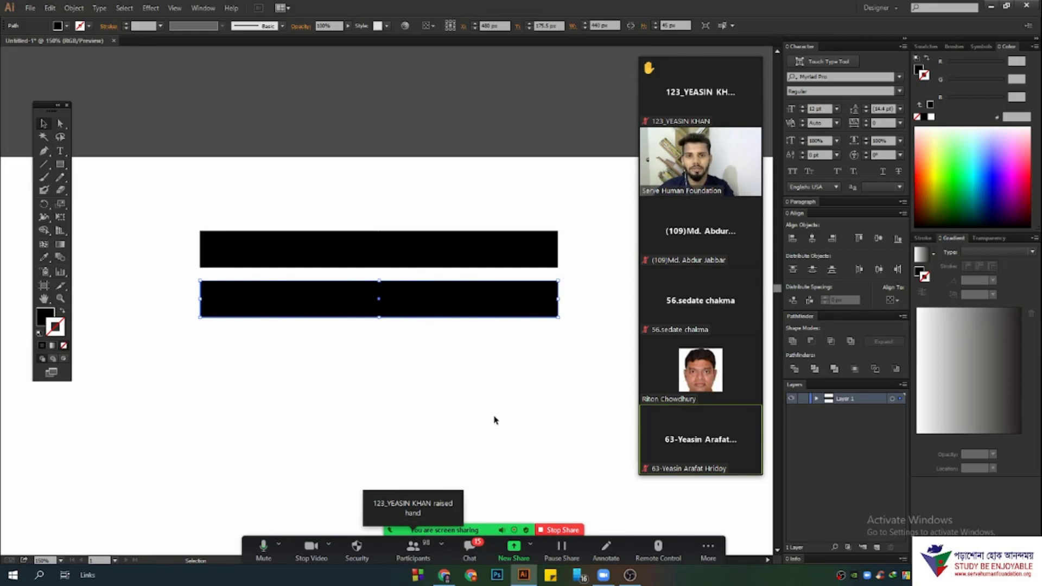
{"action": "left_click", "coordinate": [615, 26]}
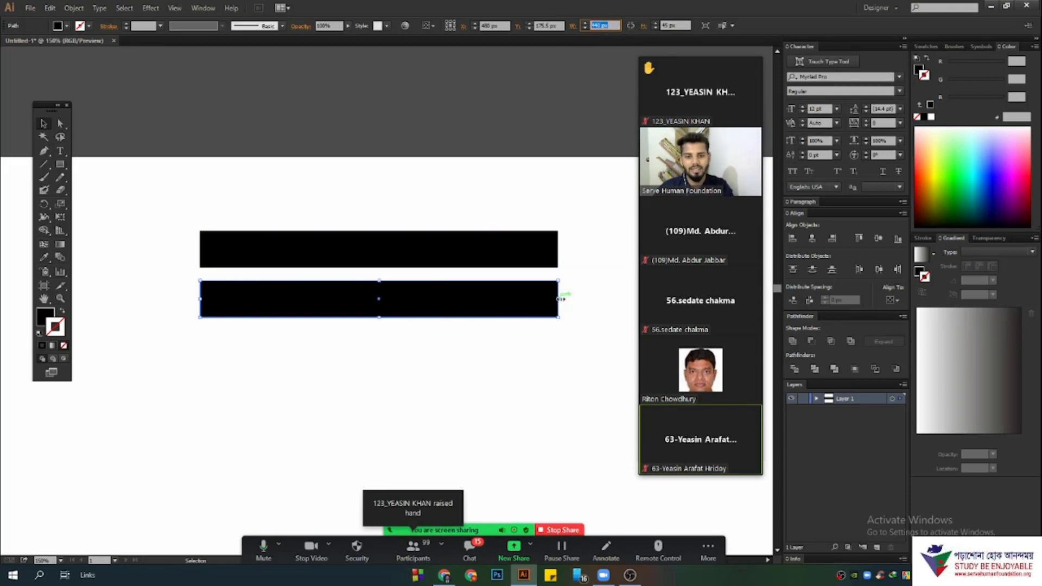
{"action": "left_click_drag", "start_coordinate": [560, 298], "coordinate": [462, 299]}
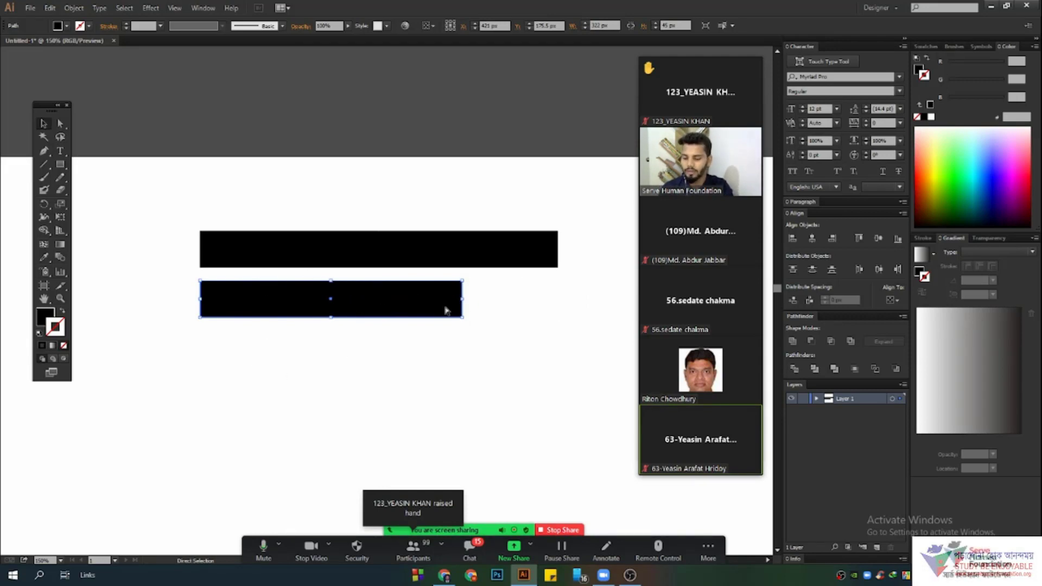
{"action": "key", "text": "ctrl+z"}
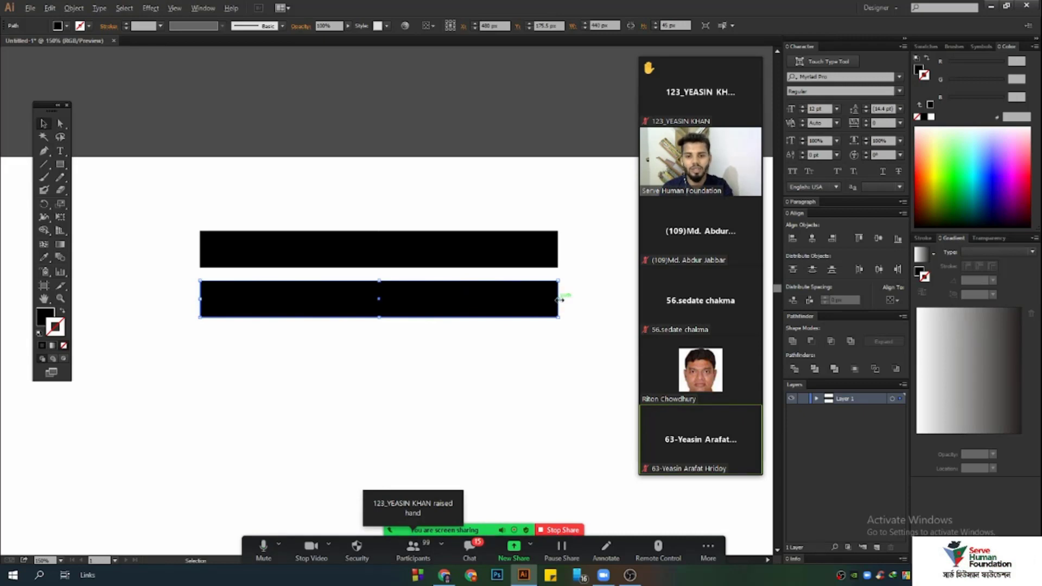
- Shorten the lower bar symmetrically about its centre so it is inset slightly at both ends of the top bar
{"action": "left_click_drag", "start_coordinate": [559, 299], "coordinate": [492, 299]}
{"action": "left_click_drag", "start_coordinate": [200, 283], "coordinate": [258, 355]}
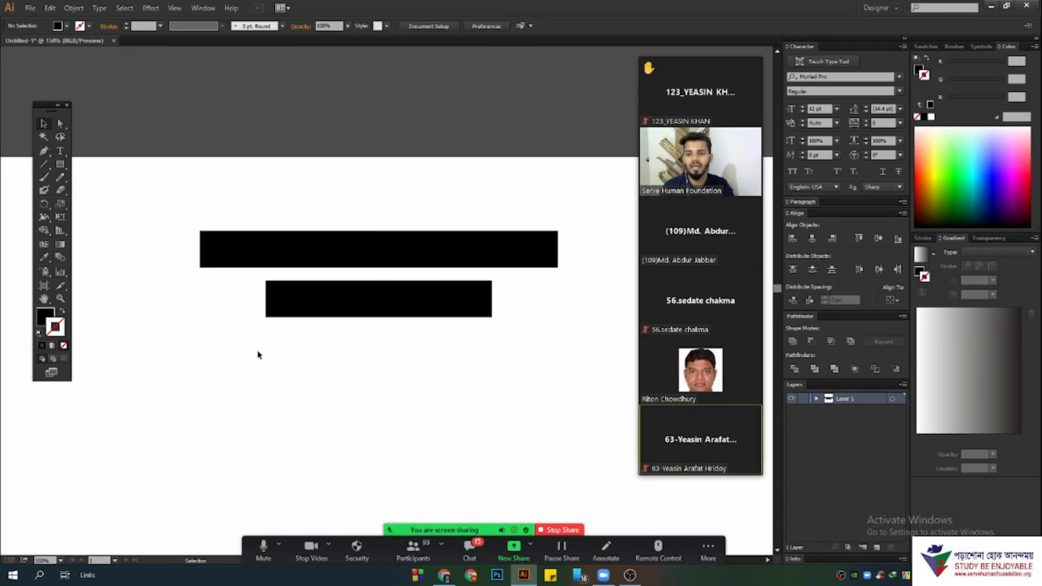
{"action": "left_click", "coordinate": [438, 298]}
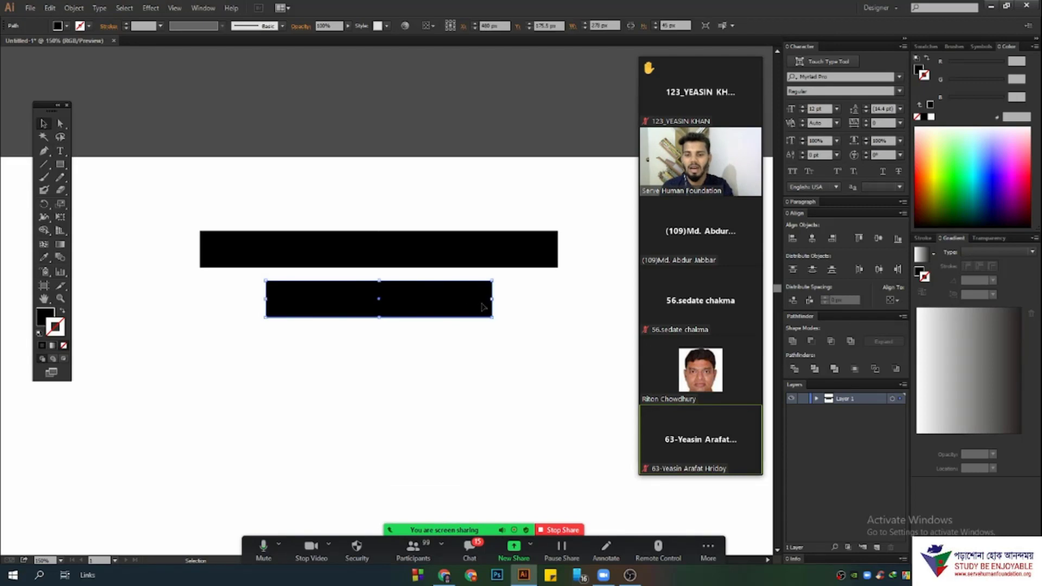
{"action": "left_click_drag", "start_coordinate": [492, 299], "coordinate": [536, 299]}
- Duplicate the top bar into the empty area below the two bars
{"action": "scroll", "coordinate": [373, 393], "scroll_direction": "down", "scroll_amount": 2}
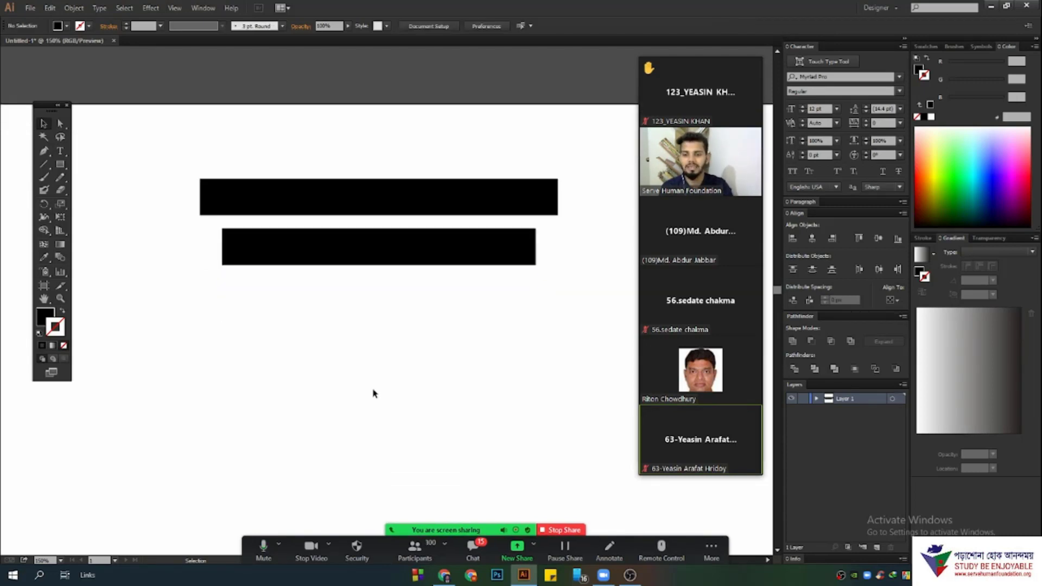
{"action": "left_click", "coordinate": [456, 202]}
{"action": "left_click_drag", "start_coordinate": [466, 201], "coordinate": [461, 360], "text": "alt"}
- Try rotating the copied bar freehand to roughly vertical and repositioning the pieces, and undo these changes
{"action": "scroll", "coordinate": [575, 346], "scroll_direction": "down", "scroll_amount": 3}
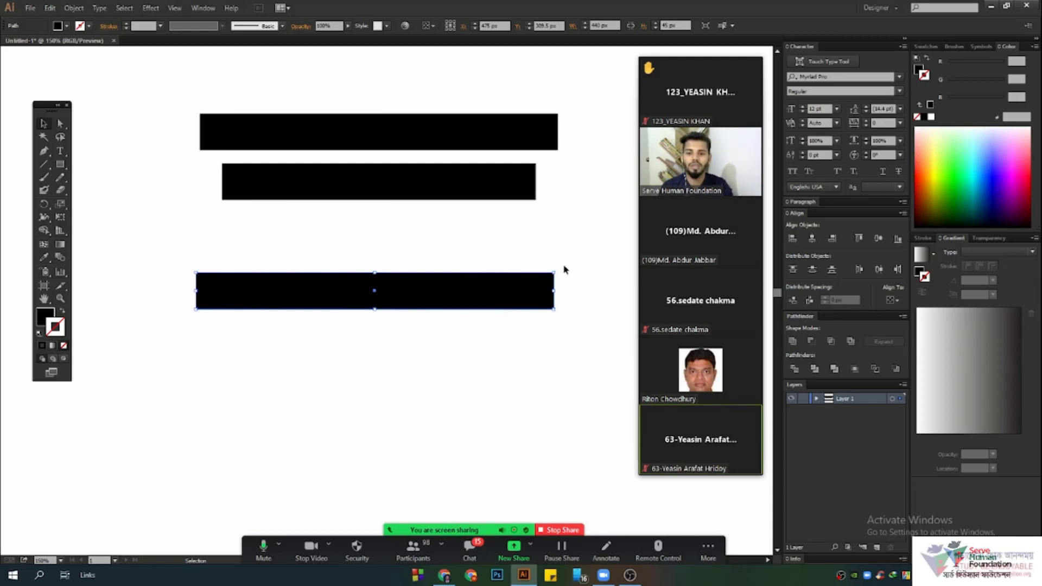
{"action": "left_click_drag", "start_coordinate": [558, 271], "coordinate": [391, 441]}
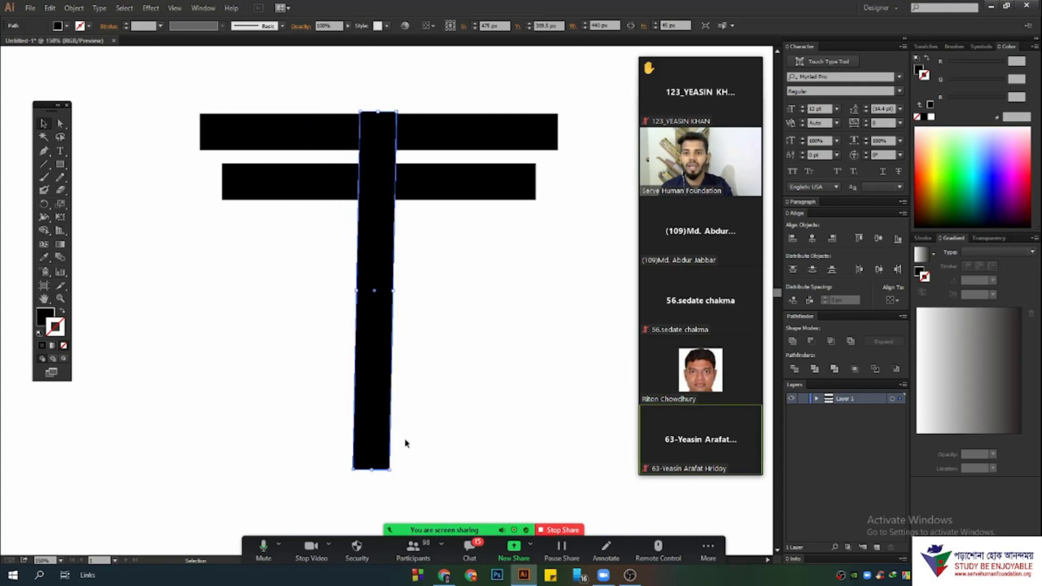
{"action": "left_click_drag", "start_coordinate": [371, 196], "coordinate": [365, 275]}
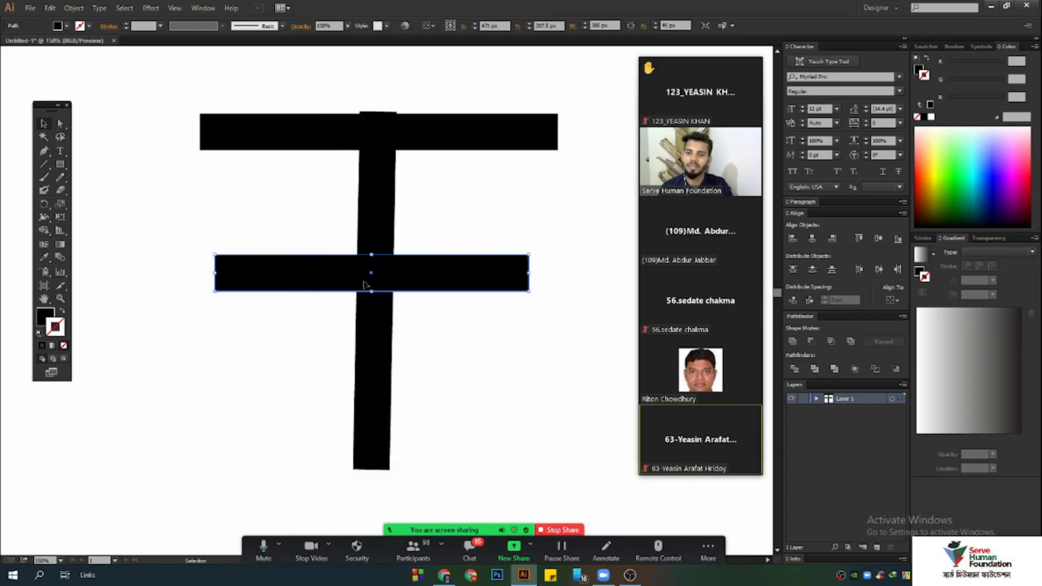
{"action": "key", "text": "ctrl+z"}
{"action": "left_click", "coordinate": [439, 277]}
{"action": "left_click_drag", "start_coordinate": [379, 235], "coordinate": [380, 326]}
{"action": "key", "text": "ctrl+z"}
{"action": "key", "text": "ctrl+z"}
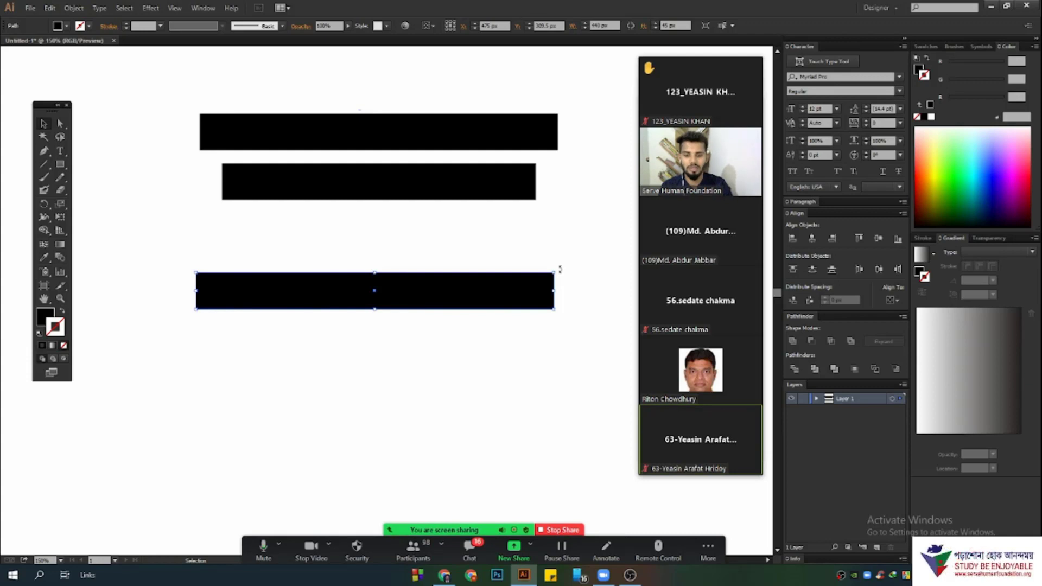
{"action": "mouse_move", "coordinate": [560, 269]}
{"action": "left_mouse_down"}
{"action": "mouse_move", "coordinate": [570, 292]}
{"action": "mouse_move", "coordinate": [565, 284]}
{"action": "left_mouse_up"}
{"action": "key", "text": "ctrl+z"}
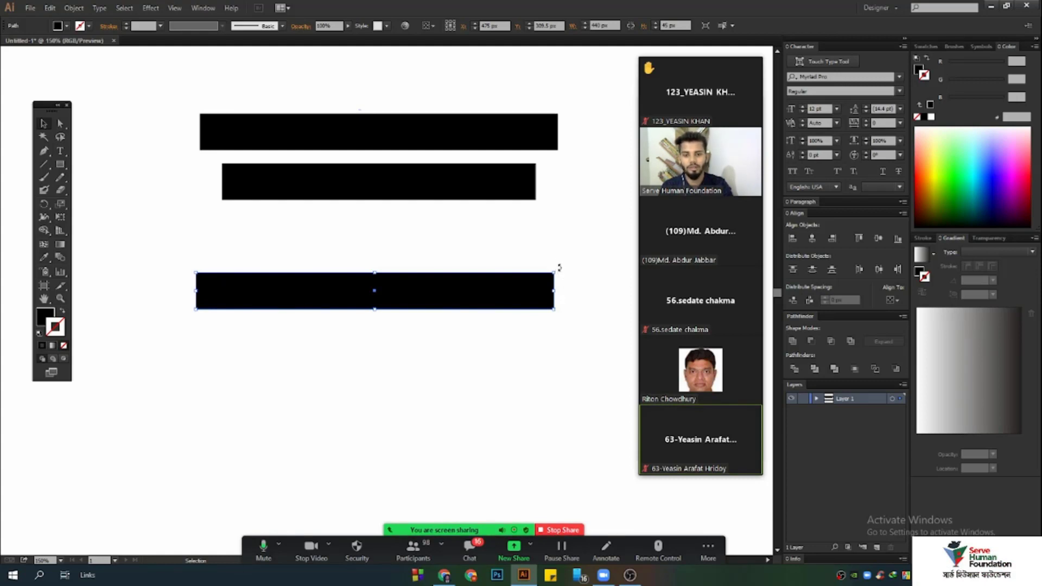
- Rotate the copied bar exactly 90 degrees and place it as a column just under the left part of the second bar
{"action": "left_click_drag", "start_coordinate": [559, 267], "coordinate": [409, 417]}
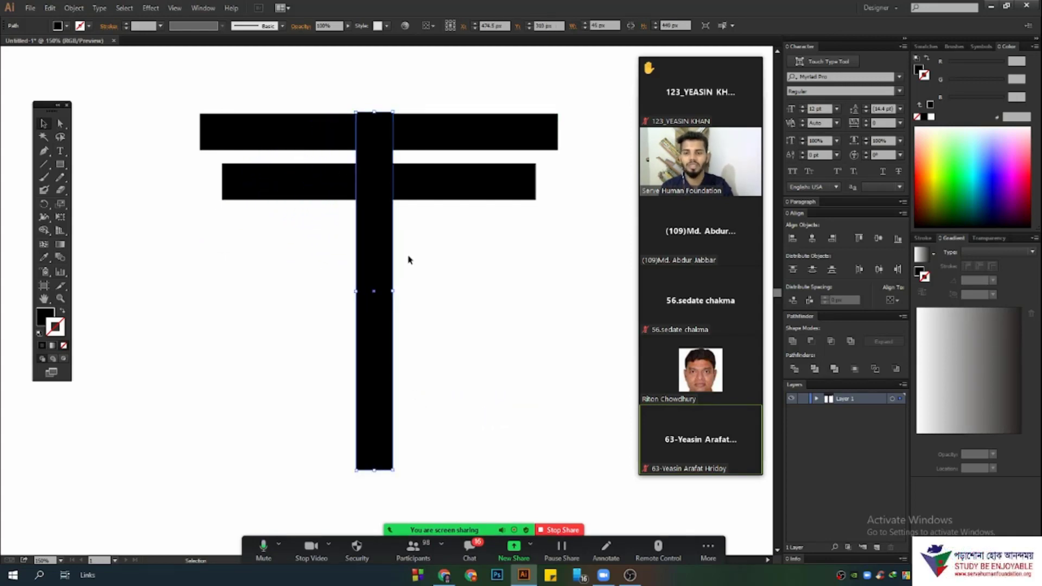
{"action": "left_click_drag", "start_coordinate": [379, 232], "coordinate": [296, 298]}
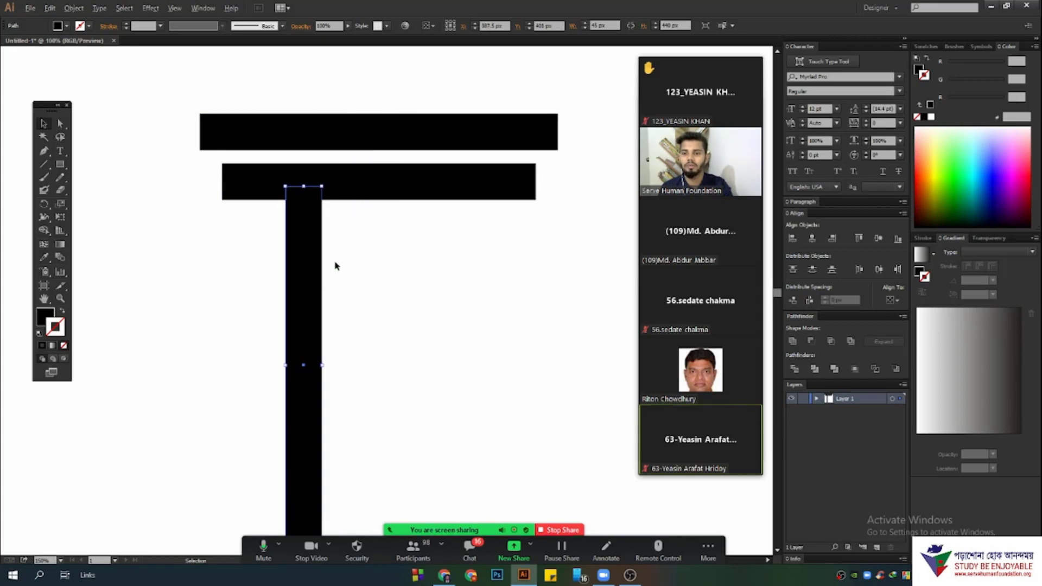
{"action": "key", "text": "ctrl+minus"}
{"action": "key", "text": "ctrl+minus"}
{"action": "left_click_drag", "start_coordinate": [323, 249], "coordinate": [311, 258]}
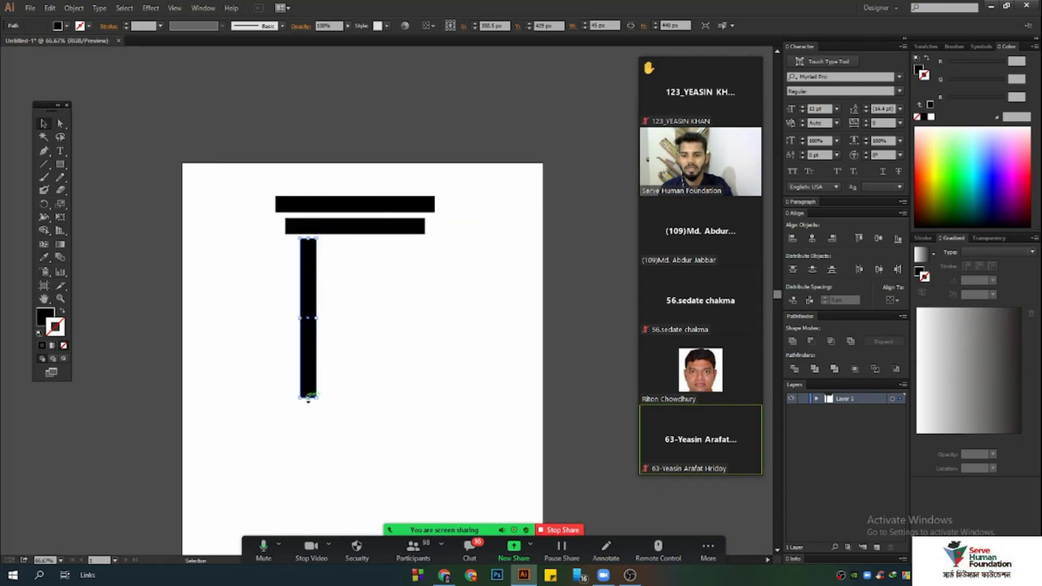
- Shorten the vertical column from its lower end to about 331 px tall
{"action": "left_click_drag", "start_coordinate": [308, 398], "coordinate": [322, 363]}
{"action": "left_click", "coordinate": [333, 295]}
- Duplicate the vertical column horizontally to its right, leaving a narrow gap between the two columns
{"action": "scroll", "coordinate": [326, 269], "scroll_direction": "up", "scroll_amount": 2}
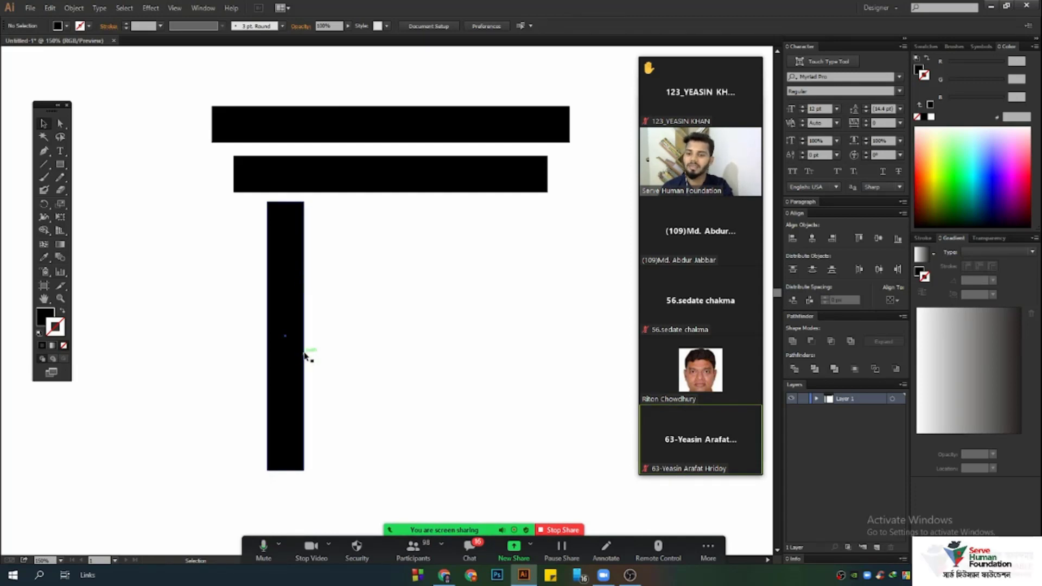
{"action": "left_click", "coordinate": [296, 294]}
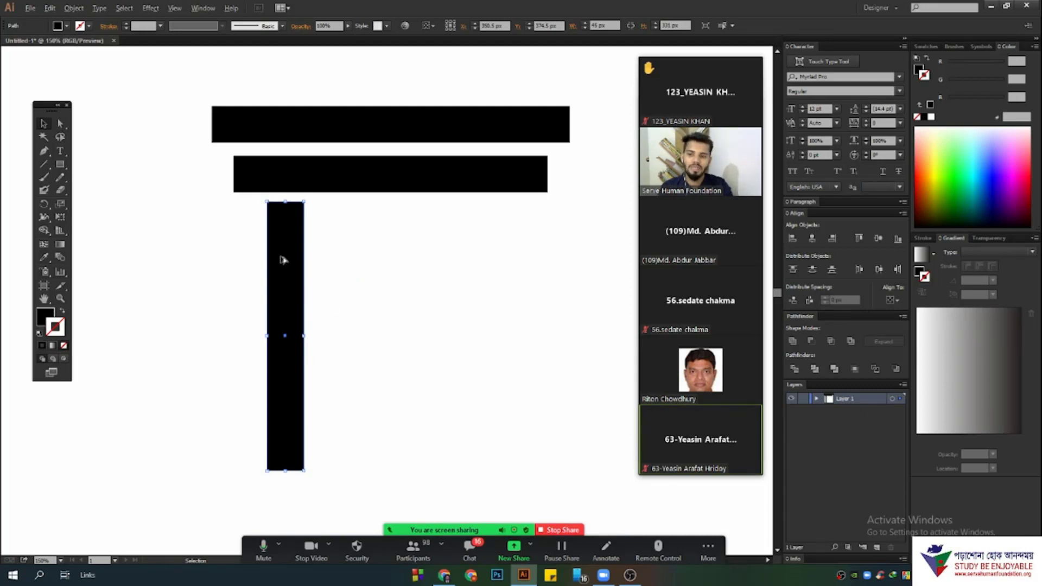
{"action": "left_click_drag", "start_coordinate": [287, 259], "coordinate": [349, 279]}
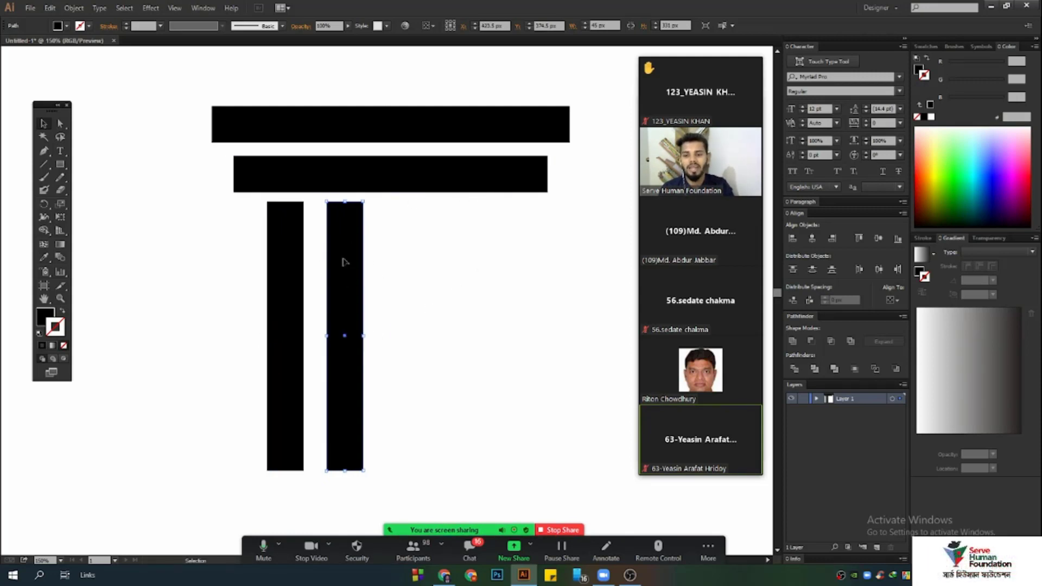
- Duplicate the second column farther to the right with a wider gap, and delete that copy
{"action": "left_click_drag", "start_coordinate": [344, 248], "coordinate": [424, 253]}
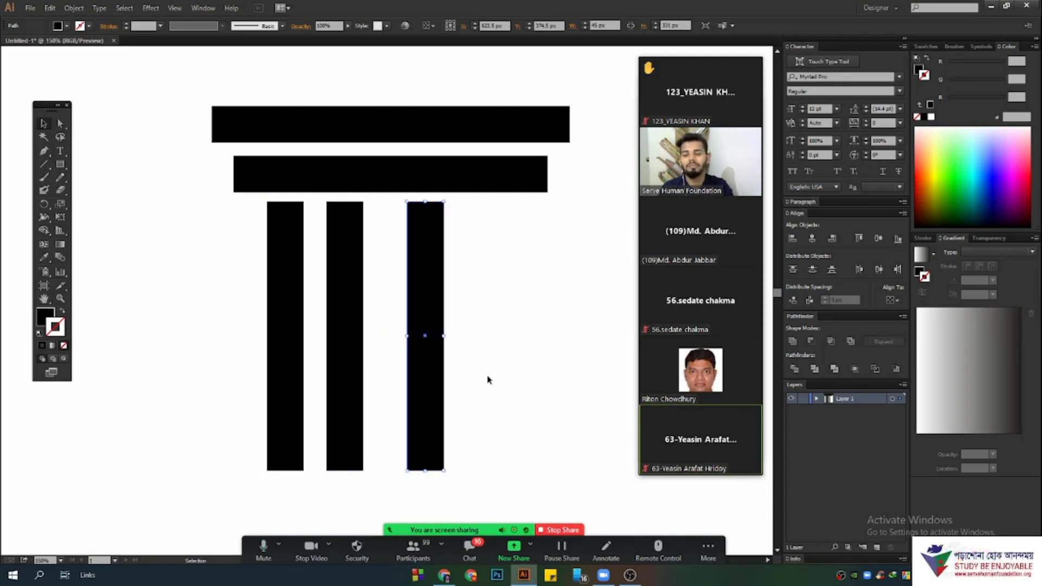
{"action": "scroll", "coordinate": [488, 379], "scroll_direction": "down", "scroll_amount": 3}
{"action": "left_click_drag", "start_coordinate": [471, 381], "coordinate": [380, 342]}
{"action": "scroll", "coordinate": [379, 342], "scroll_direction": "up", "scroll_amount": 1}
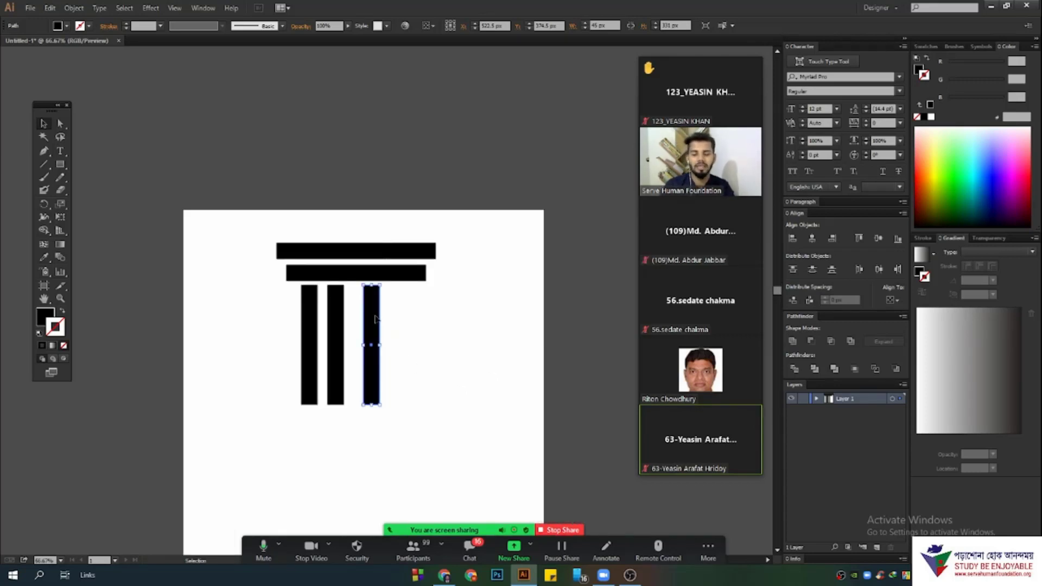
{"action": "scroll", "coordinate": [300, 366], "scroll_direction": "up", "scroll_amount": 2}
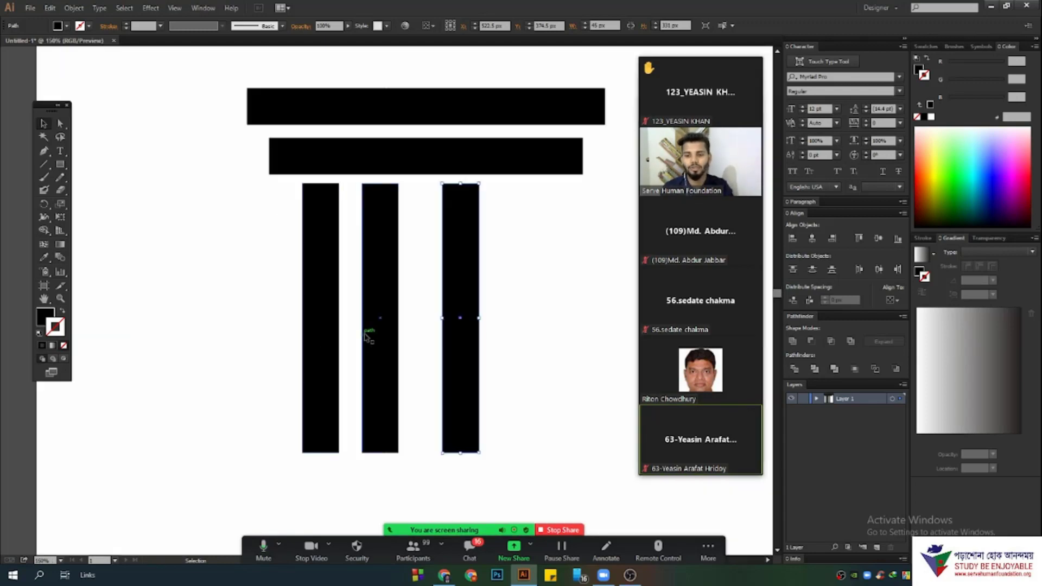
{"action": "key", "text": "Delete"}
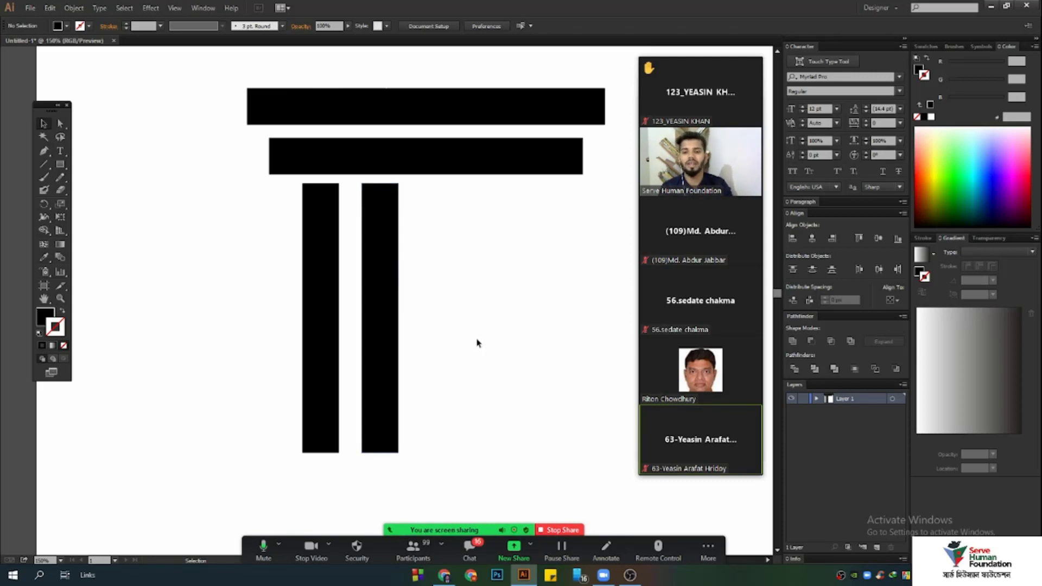
- Duplicate the second column to the right at the same spacing, and repeat the transformation eight times to form a row of columns
{"action": "left_click", "coordinate": [389, 298]}
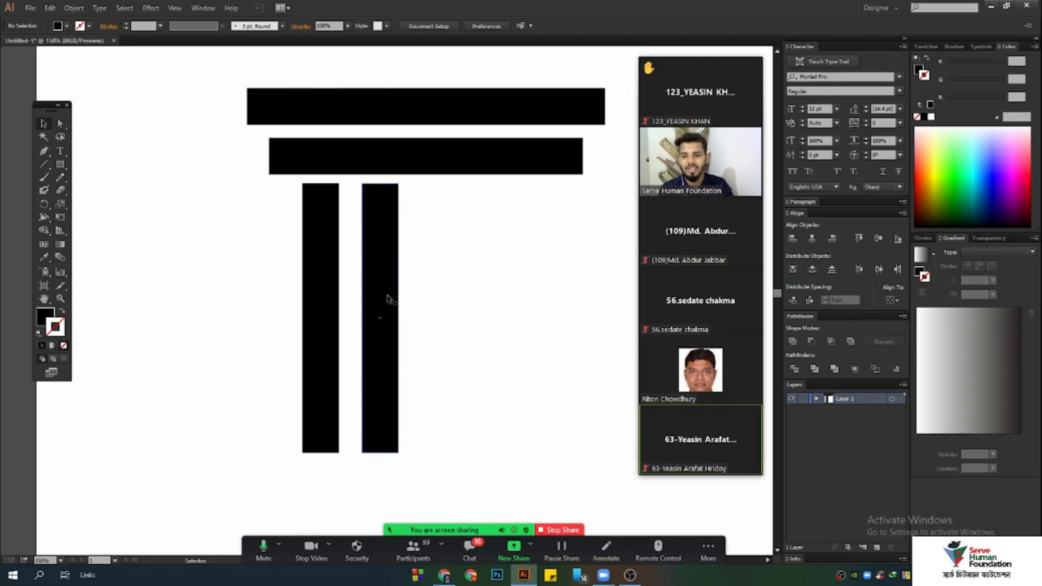
{"action": "left_click_drag", "start_coordinate": [388, 280], "coordinate": [443, 282]}
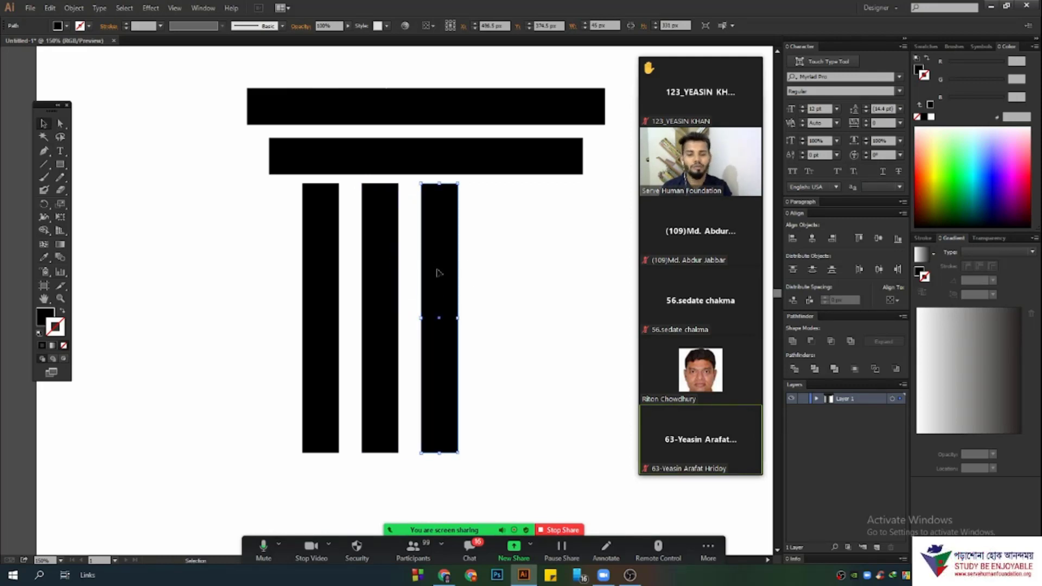
{"action": "scroll", "coordinate": [438, 273], "scroll_direction": "down", "scroll_amount": 3}
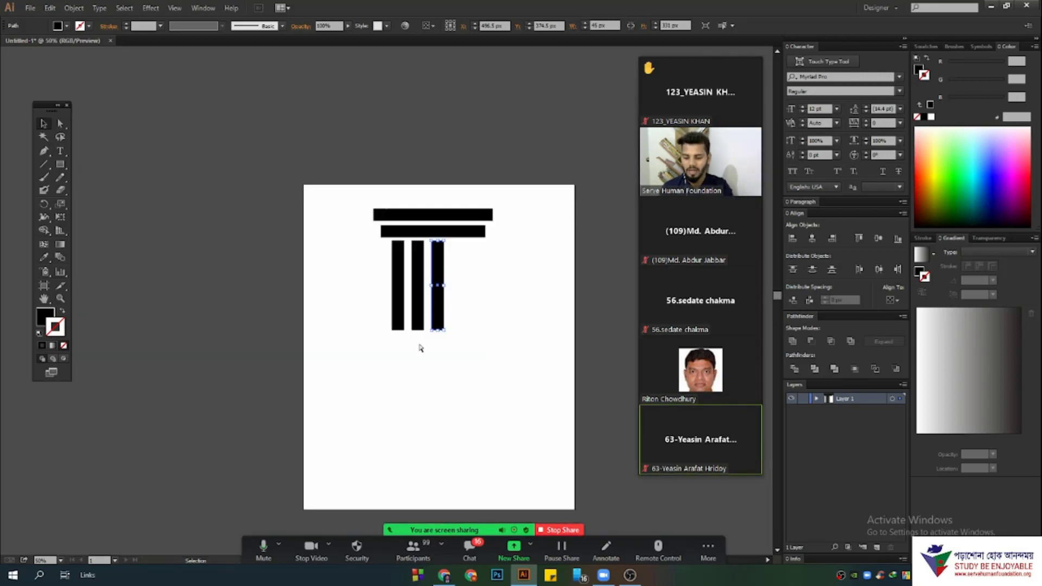
{"action": "key", "text": "ctrl+d"}
{"action": "key", "text": "ctrl+d"}
{"action": "key", "text": "ctrl+d"}
{"action": "key", "text": "ctrl+d"}
{"action": "key", "text": "ctrl+d"}
{"action": "key", "text": "ctrl+d"}
{"action": "key", "text": "ctrl+d"}
{"action": "key", "text": "ctrl+d"}
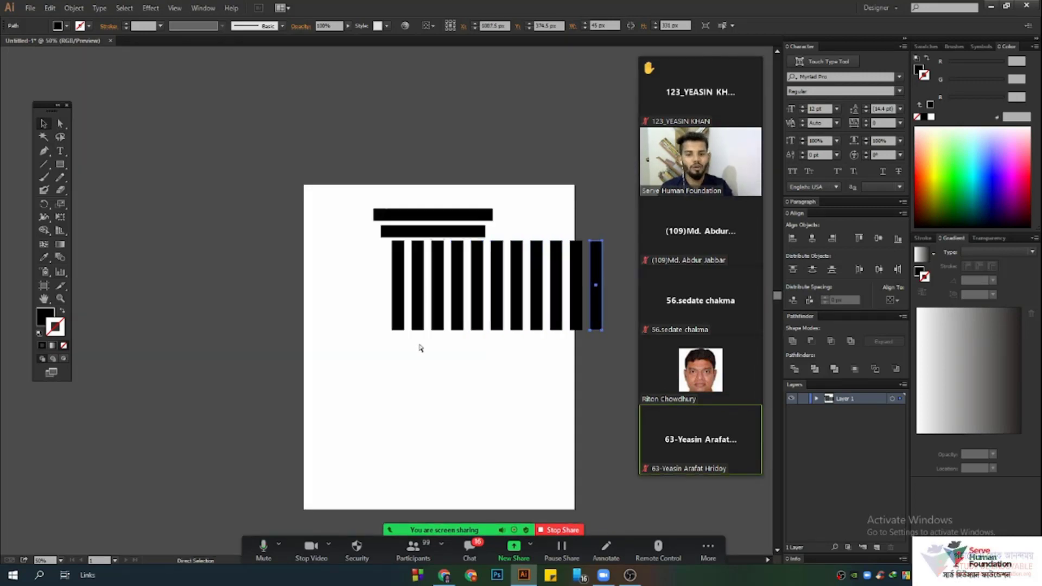
- Delete all the columns to the right of the third one, leaving three vertical columns
{"action": "scroll", "coordinate": [454, 337], "scroll_direction": "up", "scroll_amount": 2}
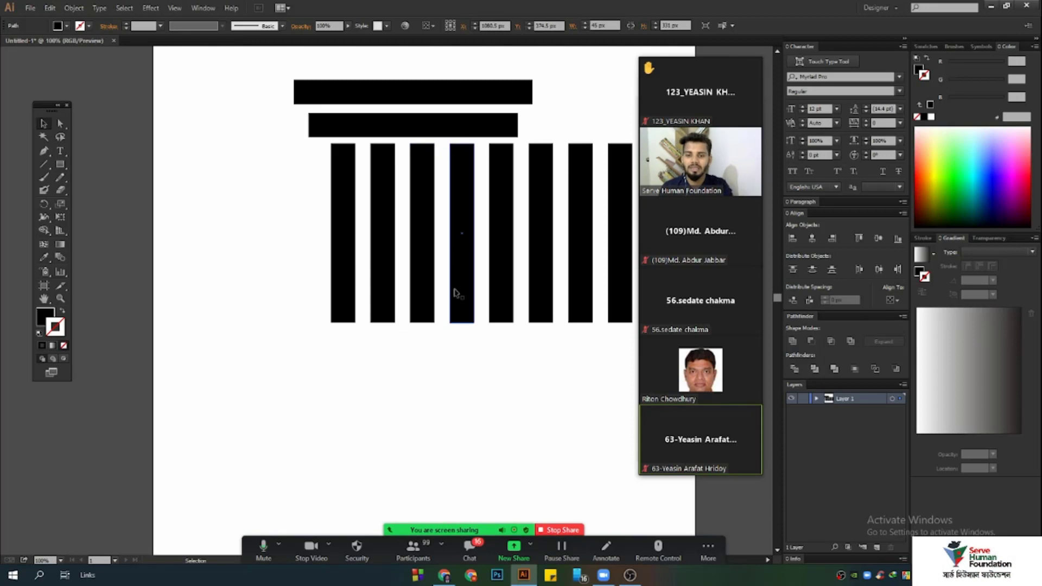
{"action": "scroll", "coordinate": [438, 255], "scroll_direction": "up", "scroll_amount": 2}
{"action": "scroll", "coordinate": [445, 310], "scroll_direction": "down", "scroll_amount": 1}
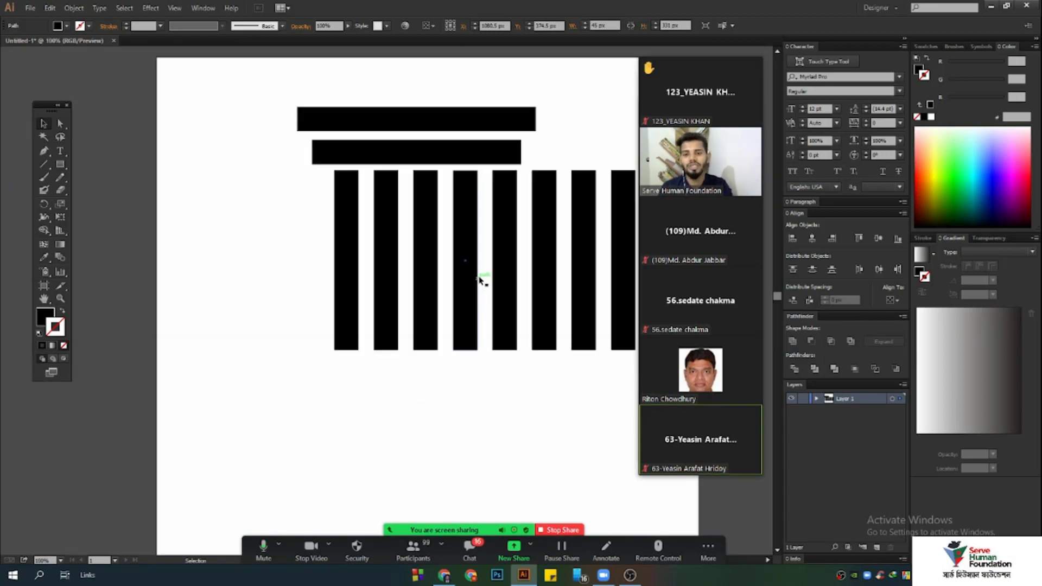
{"action": "scroll", "coordinate": [383, 332], "scroll_direction": "up", "scroll_amount": 1}
{"action": "scroll", "coordinate": [384, 332], "scroll_direction": "up", "scroll_amount": 2}
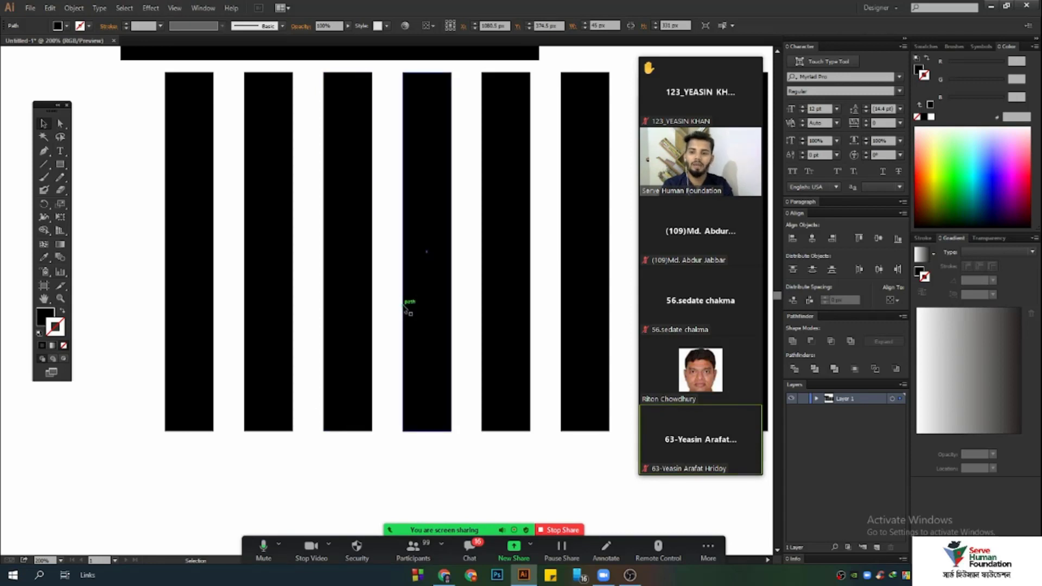
{"action": "scroll", "coordinate": [352, 332], "scroll_direction": "down", "scroll_amount": 3}
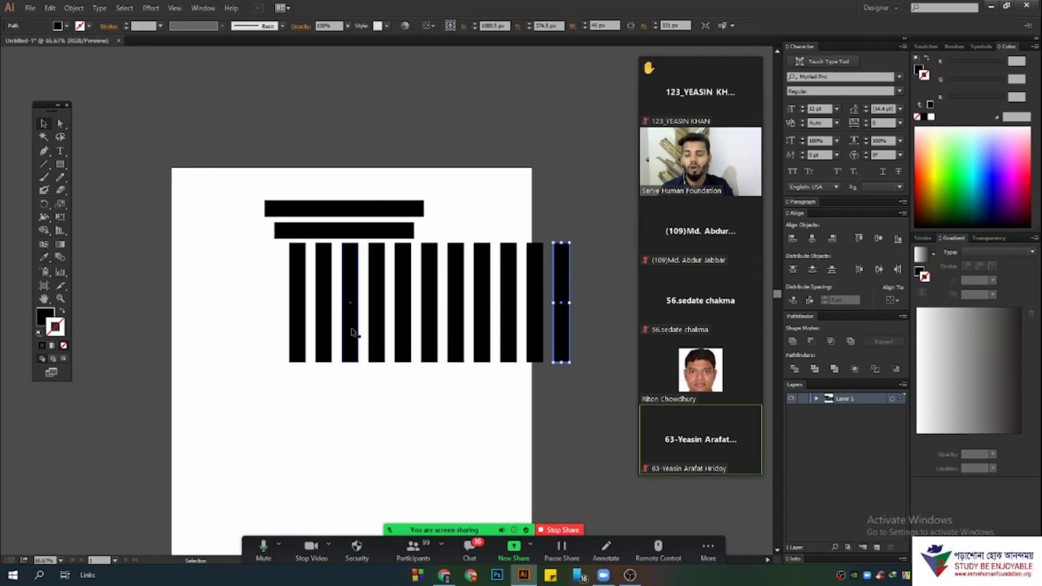
{"action": "left_click_drag", "start_coordinate": [600, 420], "coordinate": [379, 272]}
{"action": "key", "text": "Delete"}
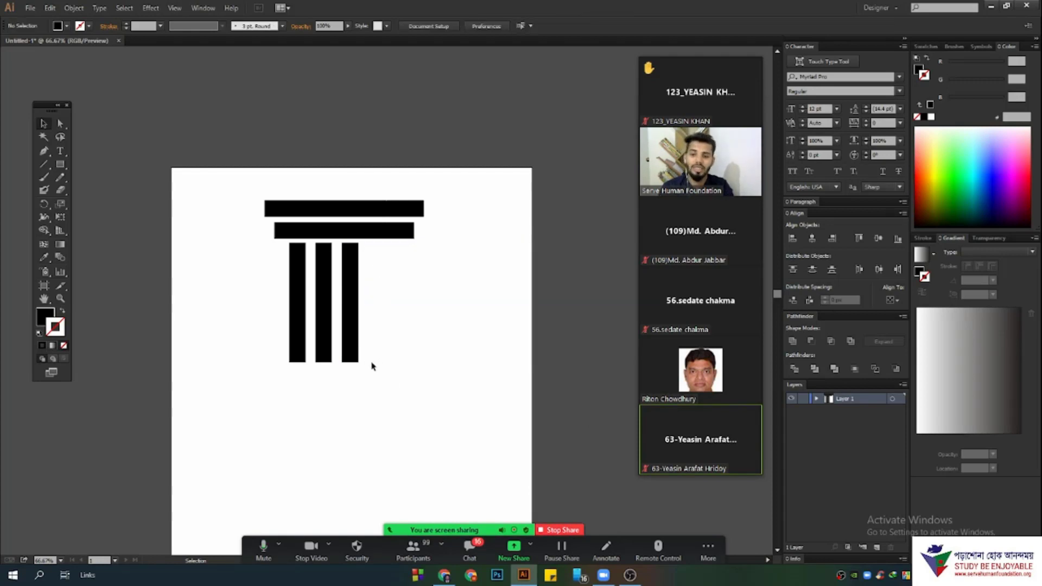
- Move the third column horizontally to the right to leave a wider gap after the second column
{"action": "scroll", "coordinate": [350, 342], "scroll_direction": "up", "scroll_amount": 2}
{"action": "left_click_drag", "start_coordinate": [350, 307], "coordinate": [371, 307]}
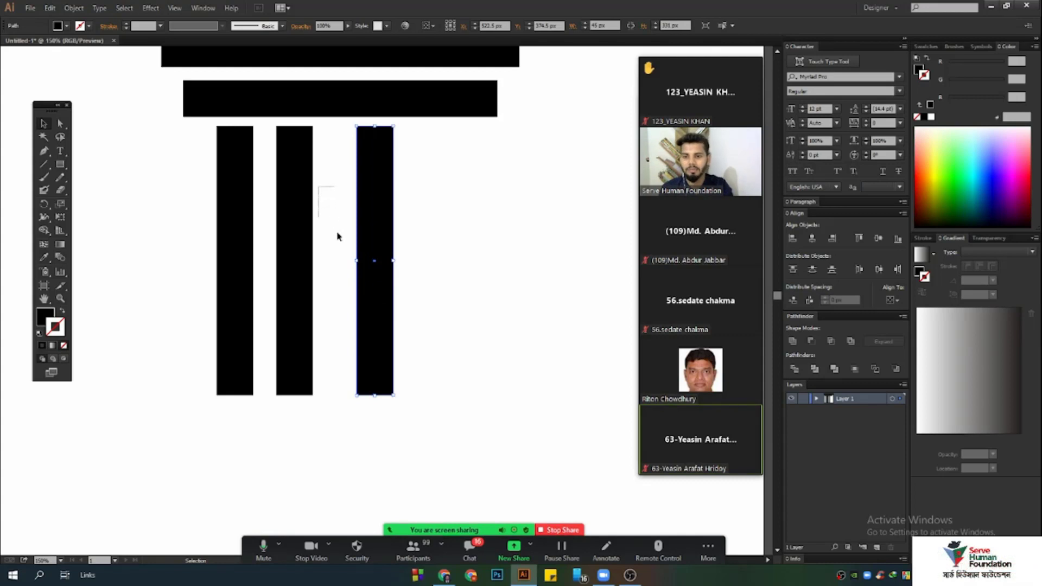
{"action": "left_click_drag", "start_coordinate": [258, 207], "coordinate": [270, 255]}
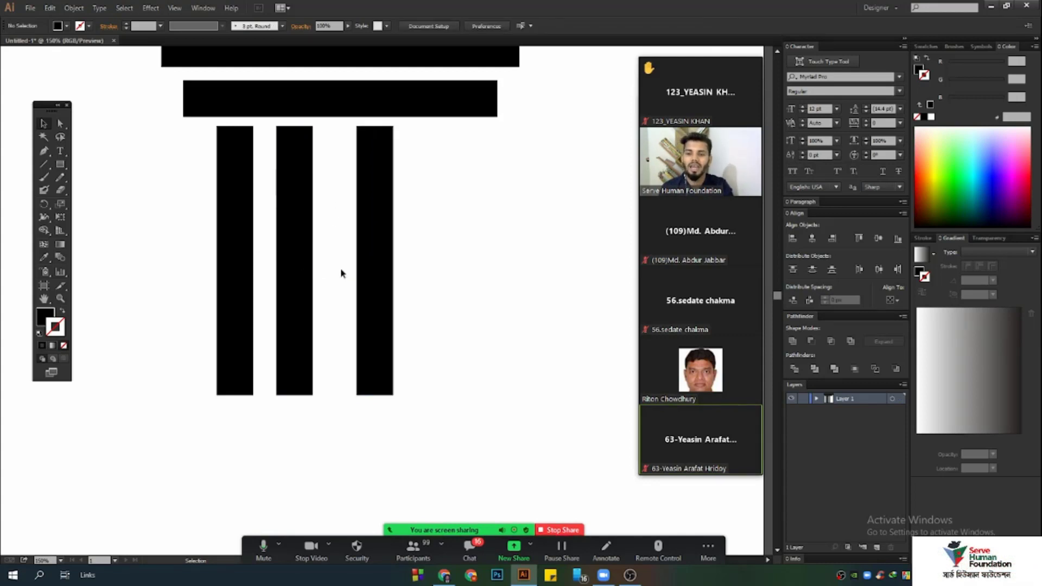
{"action": "scroll", "coordinate": [356, 333], "scroll_direction": "down", "scroll_amount": 1}
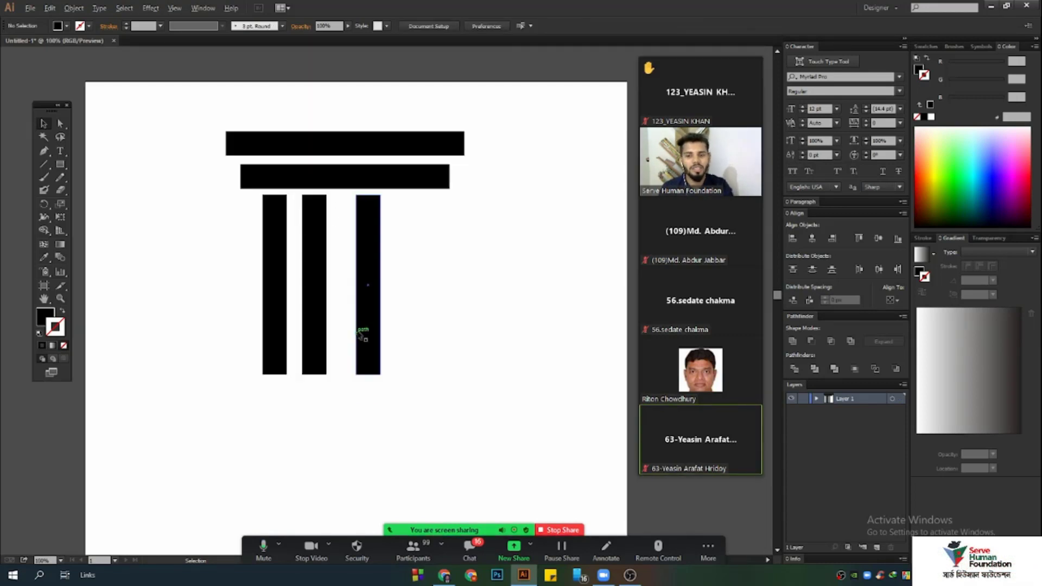
{"action": "left_click_drag", "start_coordinate": [463, 288], "coordinate": [439, 286]}
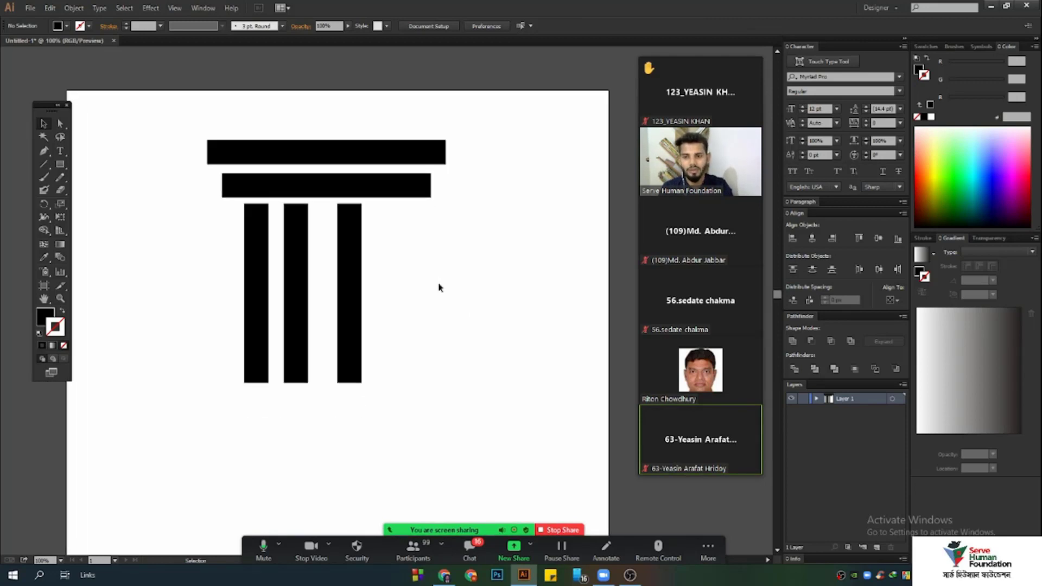
- Duplicate the second horizontal bar straight down to form a base just below the columns
{"action": "left_click", "coordinate": [378, 190]}
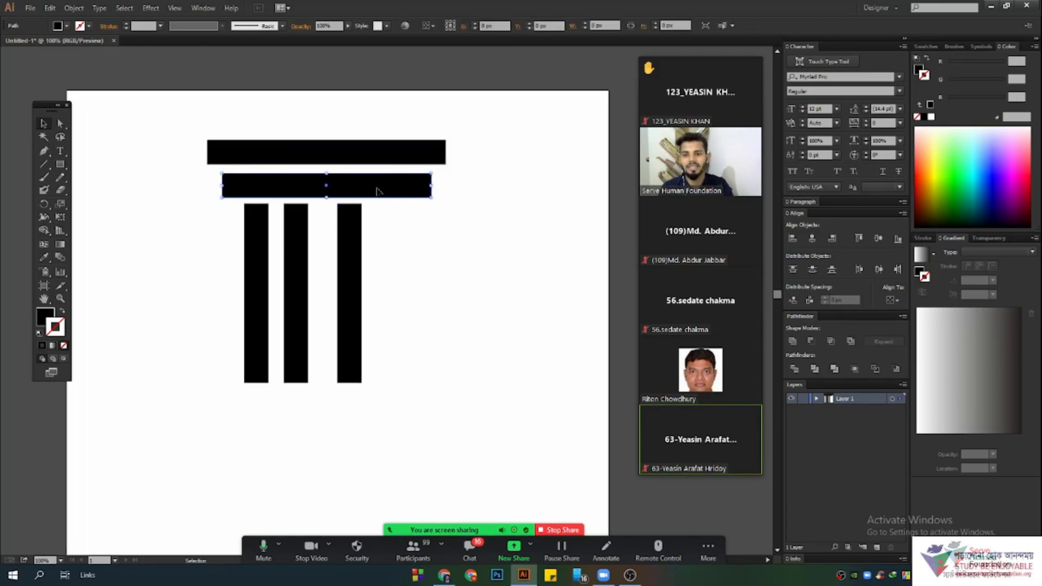
{"action": "left_click_drag", "start_coordinate": [383, 191], "coordinate": [383, 411]}
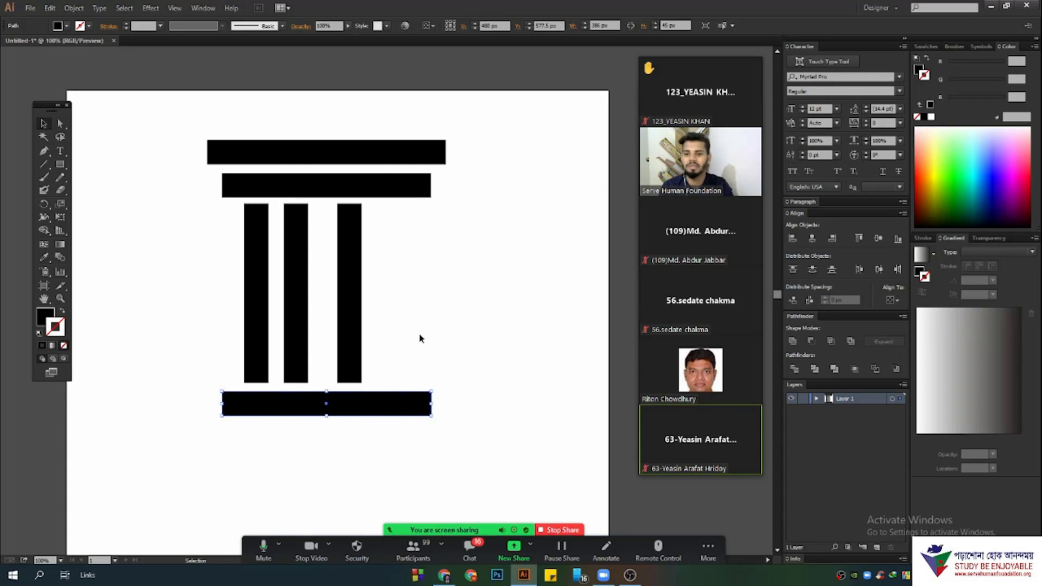
{"action": "key", "text": "alt"}
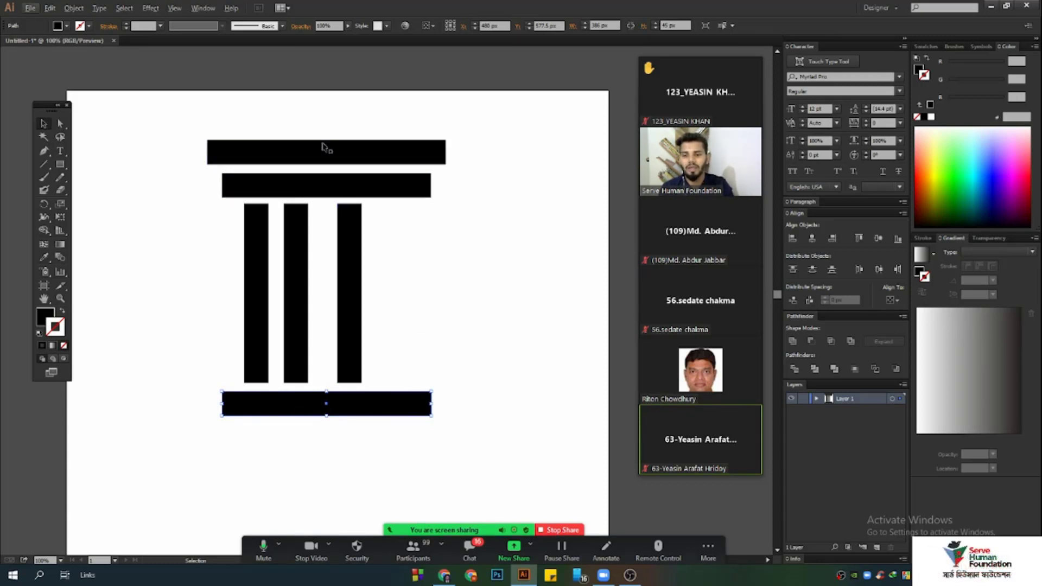
- Shift the second horizontal bar to the right and the base bar to the left, out of line with the top bar
{"action": "scroll", "coordinate": [383, 321], "scroll_direction": "up", "scroll_amount": 1}
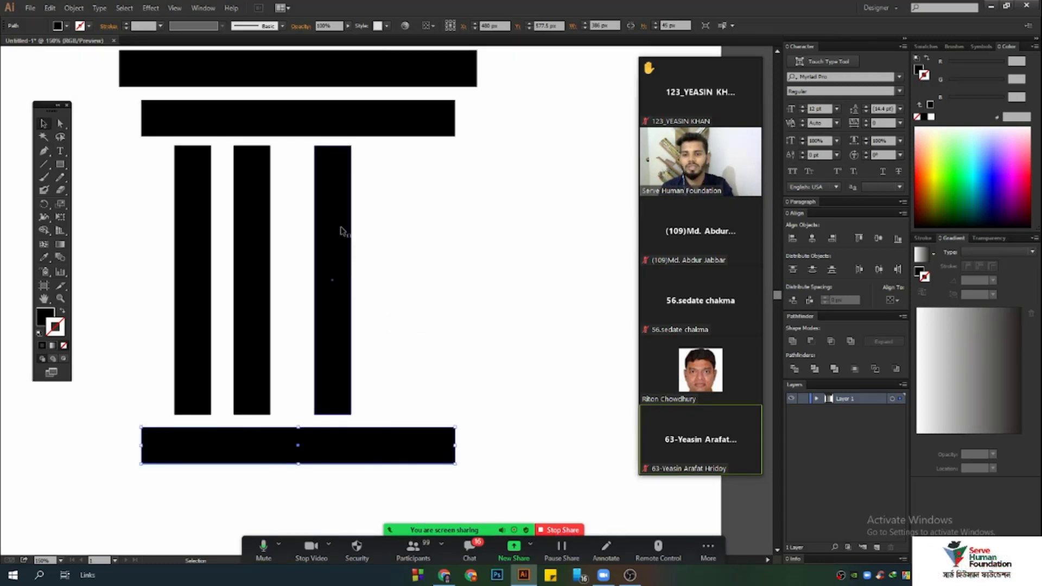
{"action": "left_click_drag", "start_coordinate": [536, 461], "coordinate": [419, 76]}
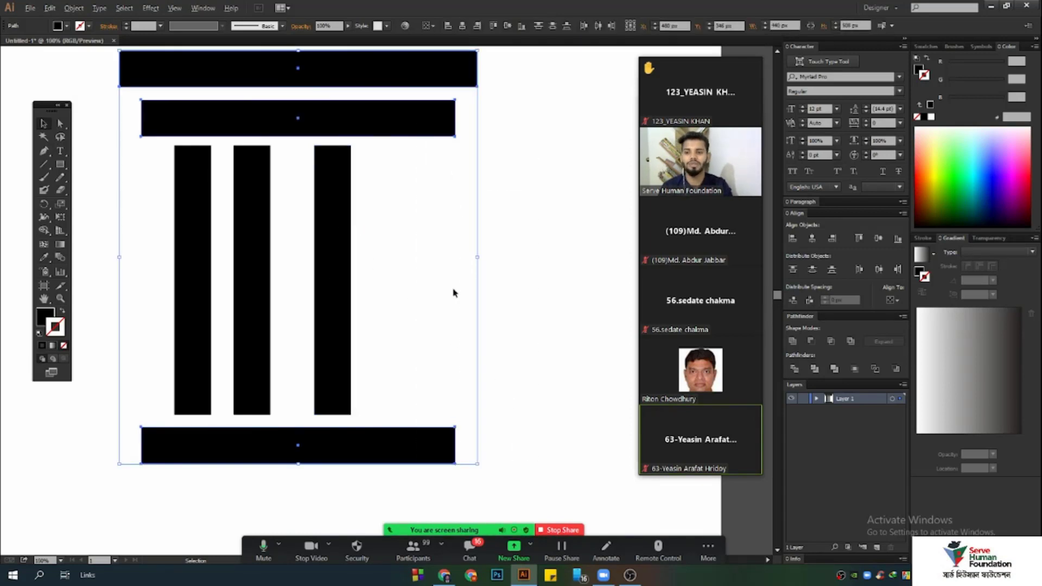
{"action": "scroll", "coordinate": [454, 293], "scroll_direction": "down", "scroll_amount": 1}
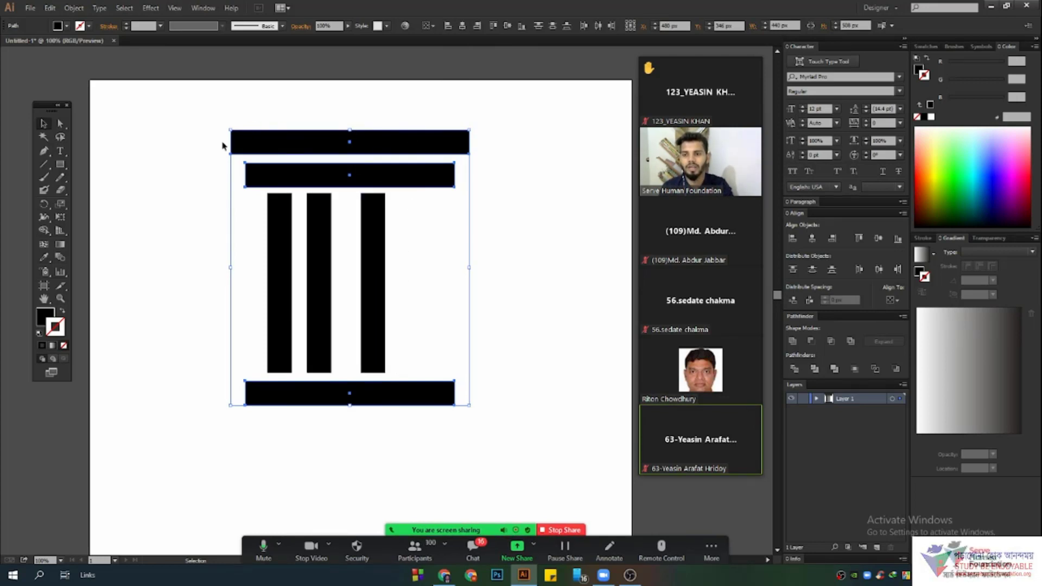
{"action": "left_click", "coordinate": [205, 162]}
{"action": "left_click_drag", "start_coordinate": [397, 182], "coordinate": [468, 181]}
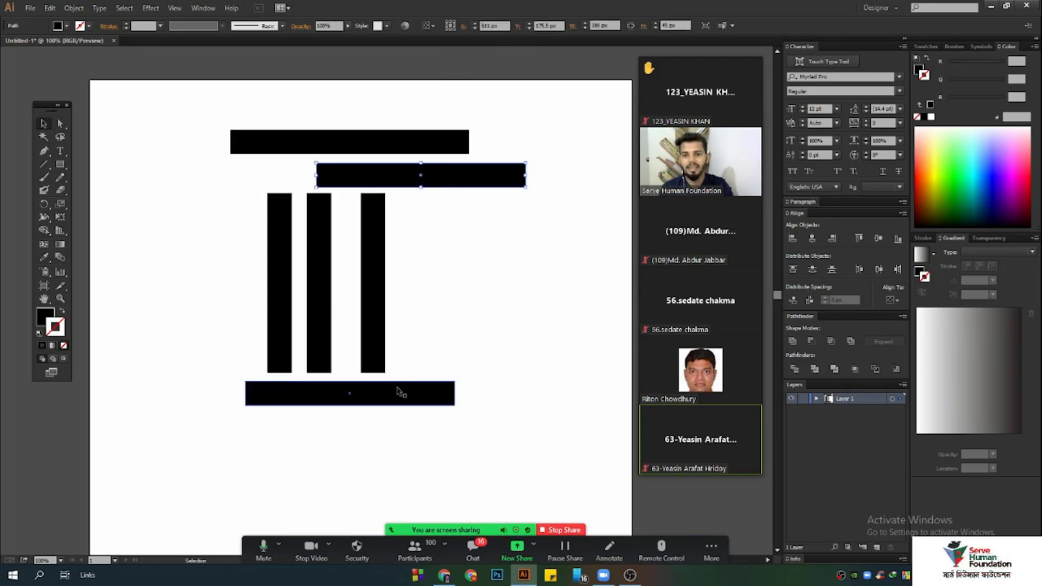
{"action": "left_click_drag", "start_coordinate": [400, 391], "coordinate": [342, 391]}
{"action": "left_click", "coordinate": [353, 144]}
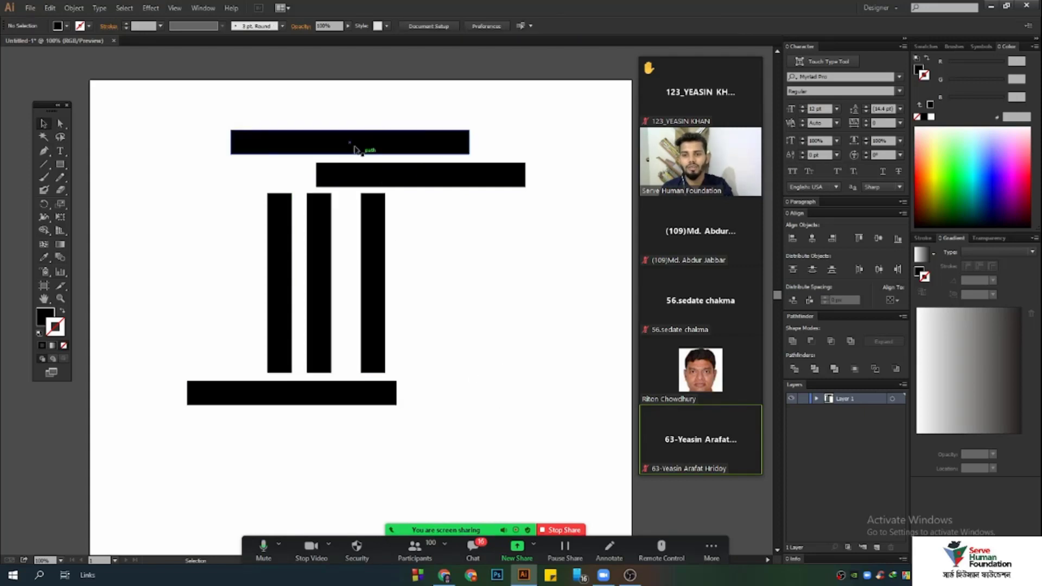
{"action": "left_click", "coordinate": [361, 174]}
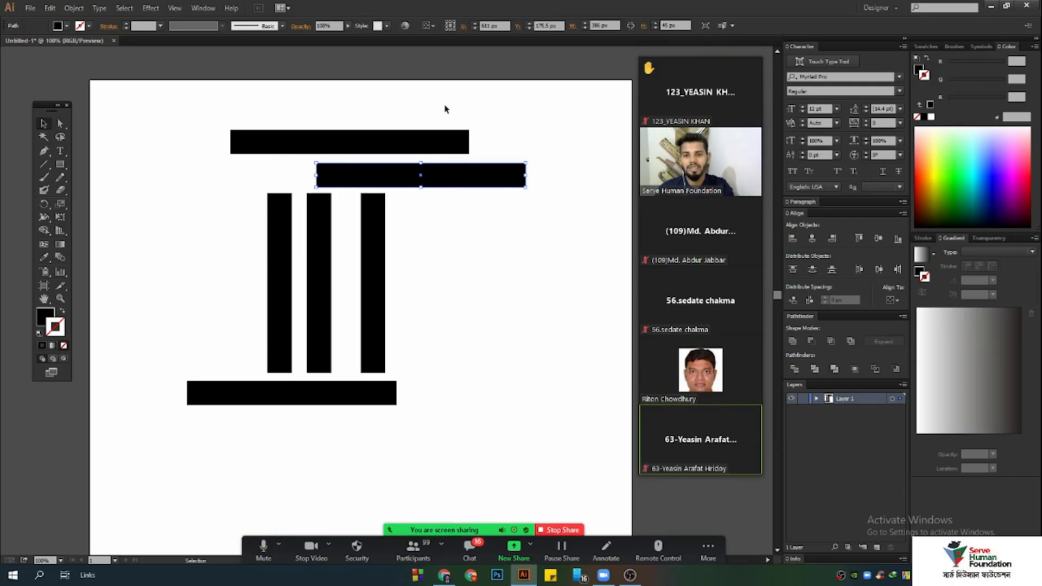
- Select the two upper bars and the base bar and align them on their horizontal centres
{"action": "left_click_drag", "start_coordinate": [445, 109], "coordinate": [562, 374]}
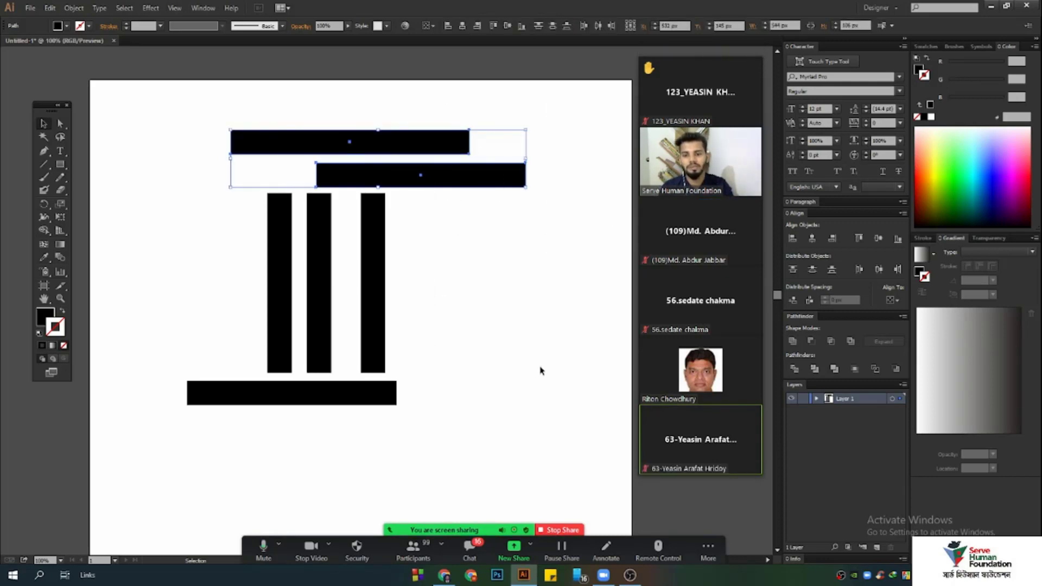
{"action": "left_click", "coordinate": [346, 398], "text": "shift"}
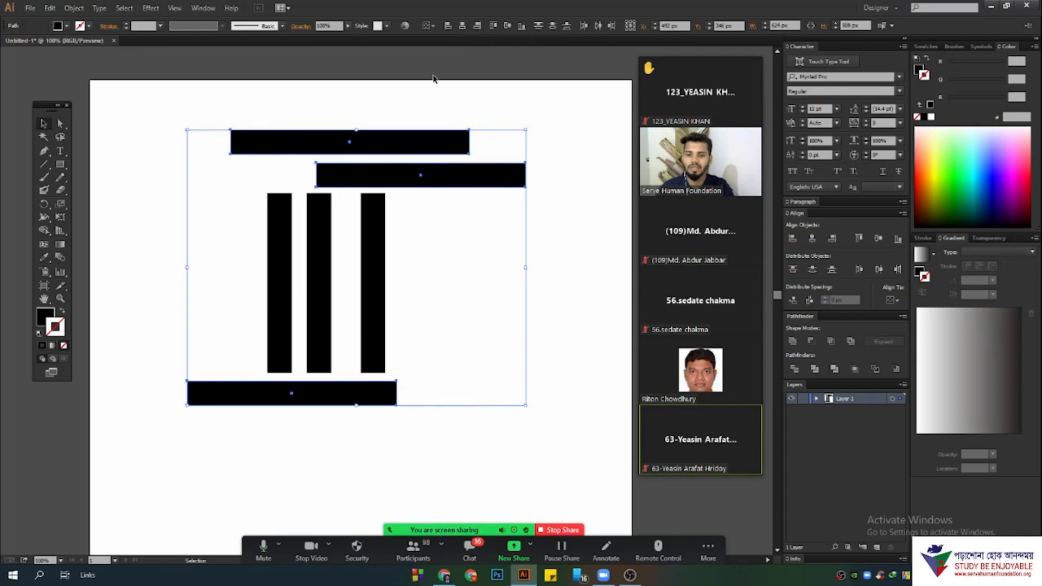
{"action": "left_click", "coordinate": [463, 26]}
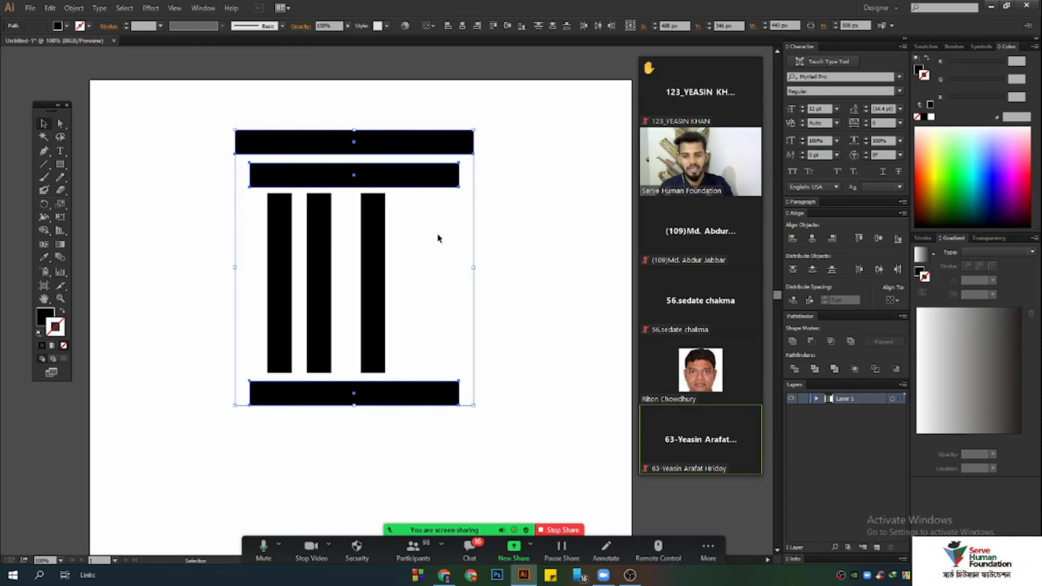
{"action": "left_click", "coordinate": [433, 278]}
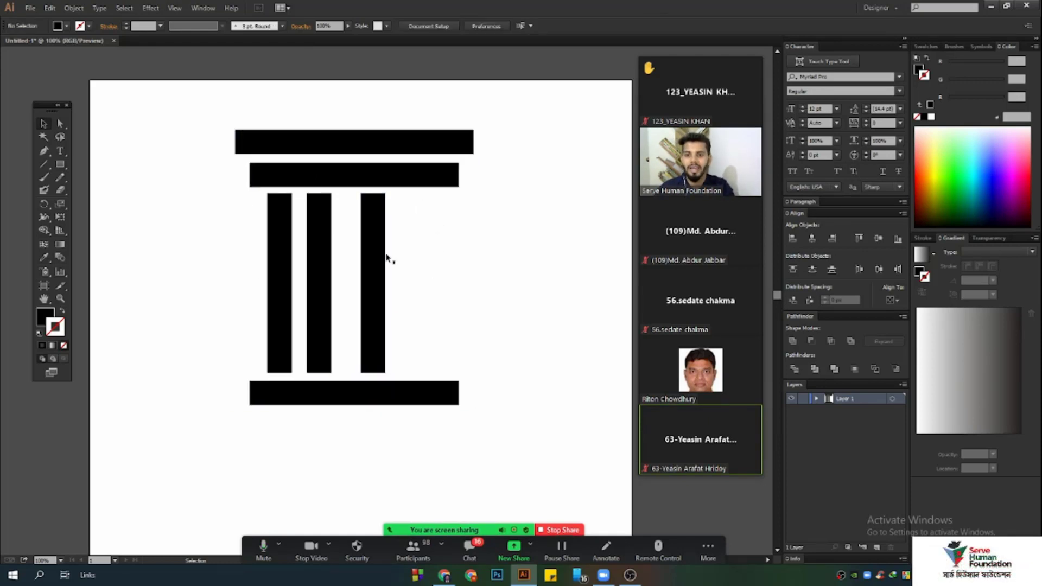
- Move the third column farther right and the middle column slightly right, spreading the columns unevenly beneath the bars
{"action": "scroll", "coordinate": [457, 191], "scroll_direction": "up", "scroll_amount": 1}
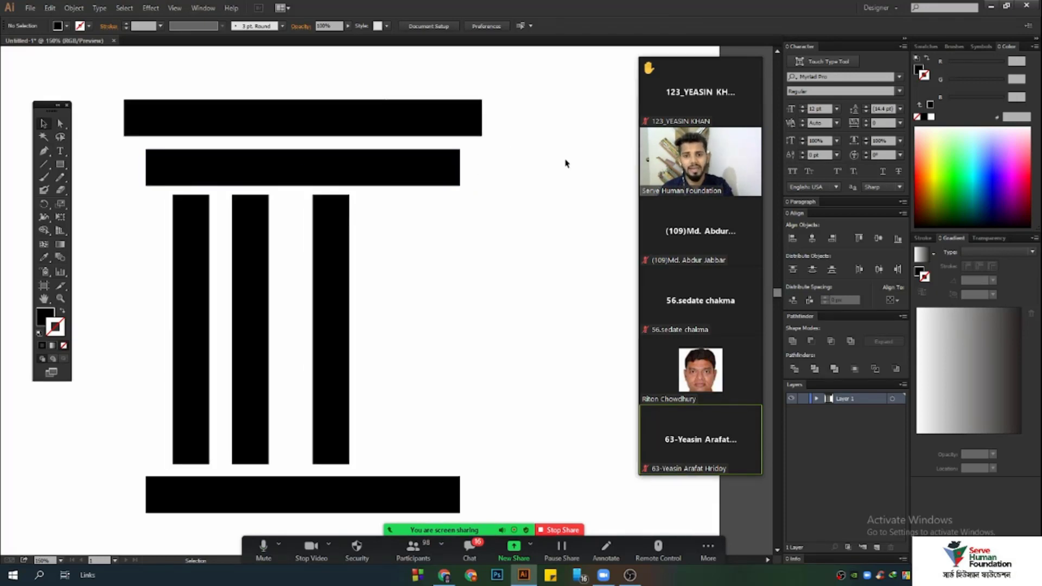
{"action": "scroll", "coordinate": [451, 270], "scroll_direction": "down", "scroll_amount": 1}
{"action": "scroll", "coordinate": [362, 320], "scroll_direction": "up", "scroll_amount": 1}
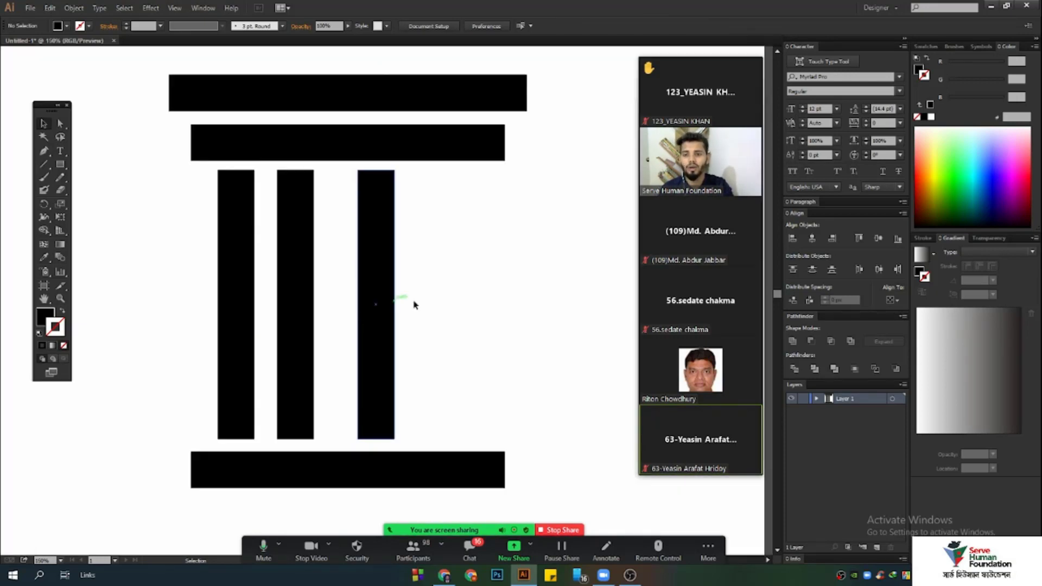
{"action": "left_click_drag", "start_coordinate": [373, 249], "coordinate": [433, 250]}
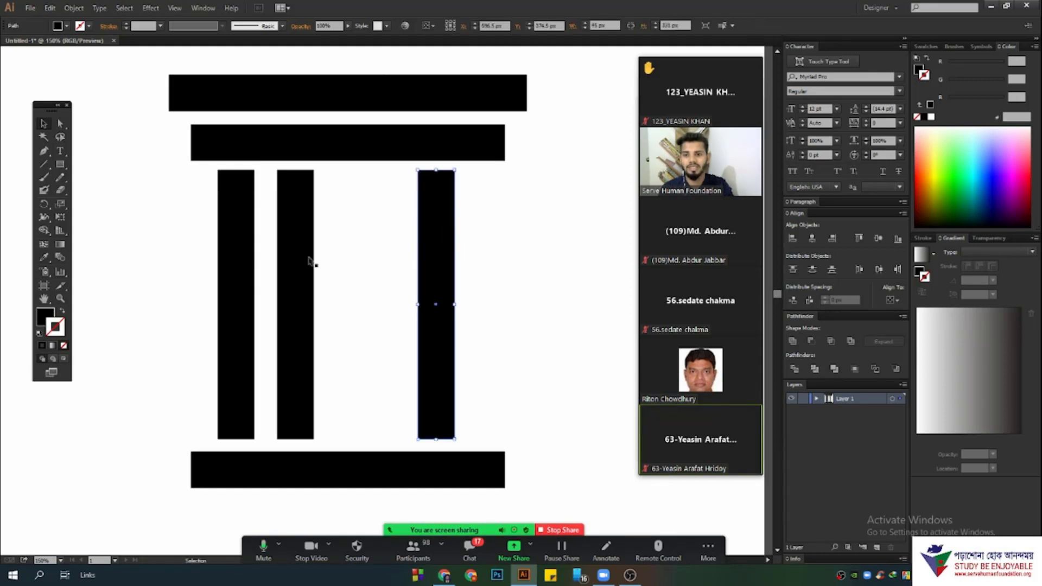
{"action": "left_click_drag", "start_coordinate": [301, 258], "coordinate": [332, 259]}
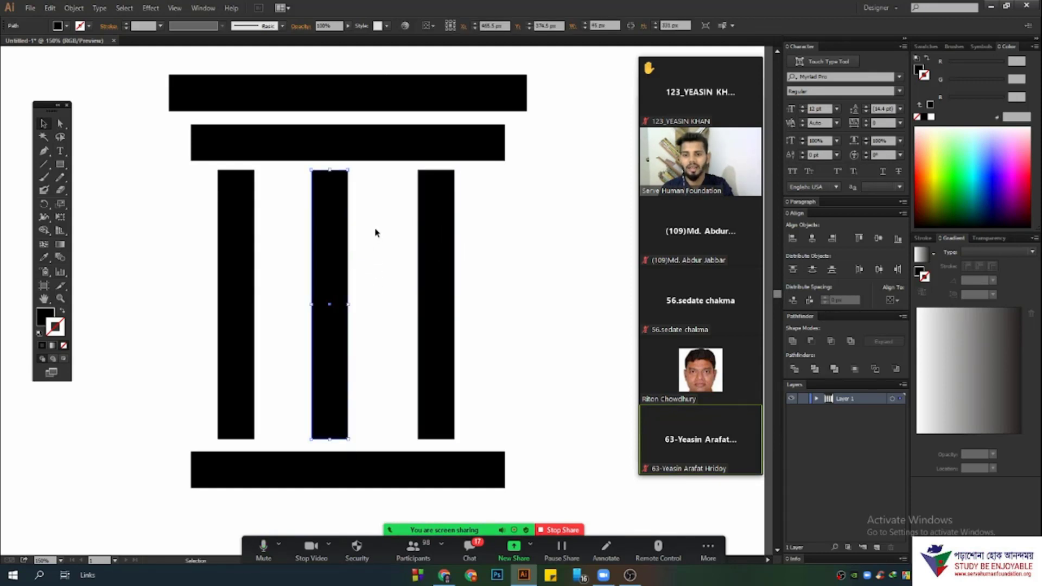
{"action": "left_click_drag", "start_coordinate": [372, 216], "coordinate": [416, 345]}
{"action": "left_click_drag", "start_coordinate": [265, 218], "coordinate": [302, 321]}
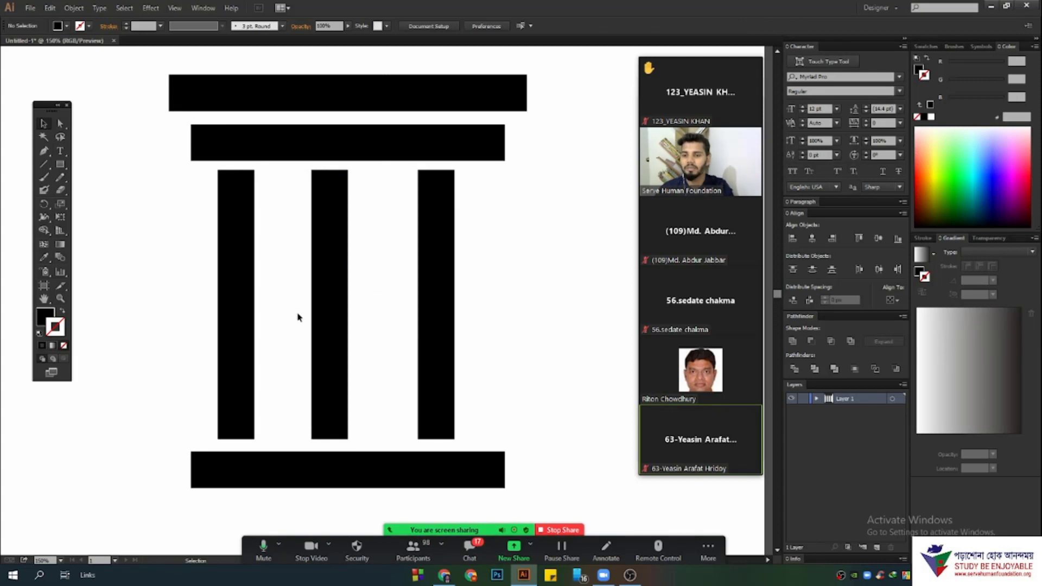
- Select the three vertical columns, reopen the Align panel and hide its extra spacing options
{"action": "left_click_drag", "start_coordinate": [162, 233], "coordinate": [510, 307]}
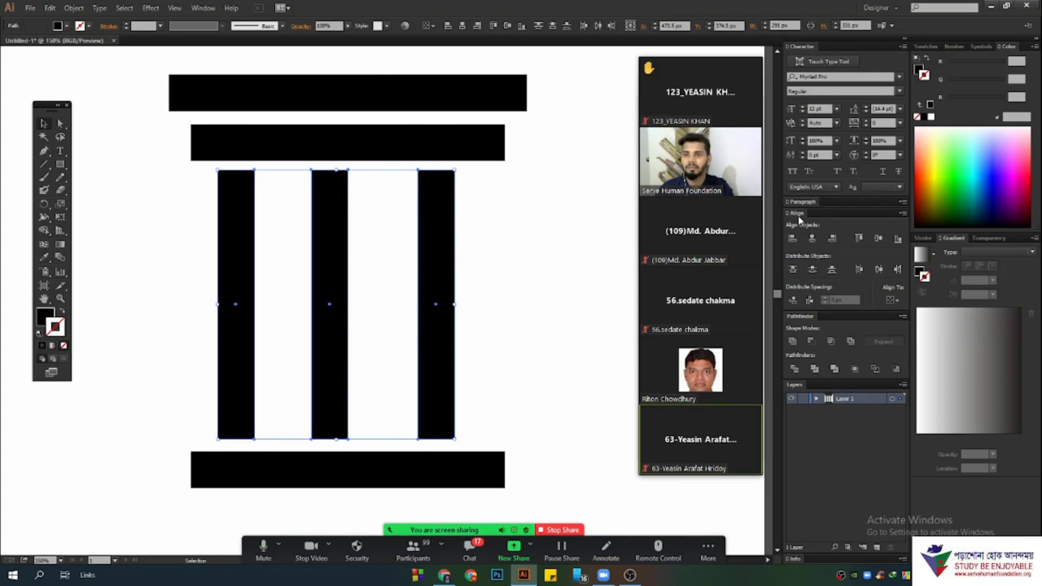
{"action": "left_click", "coordinate": [205, 8]}
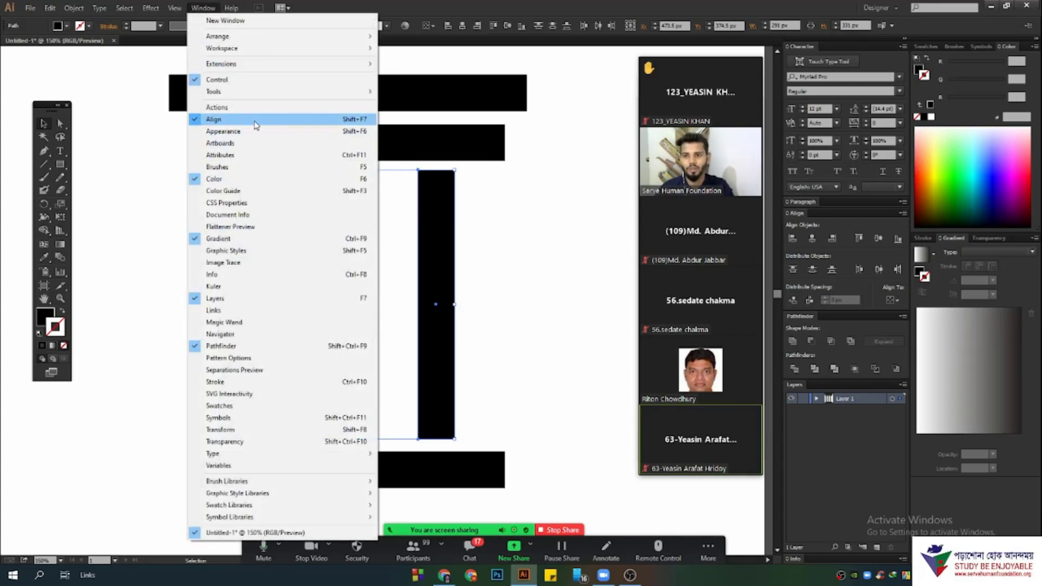
{"action": "left_click", "coordinate": [219, 120]}
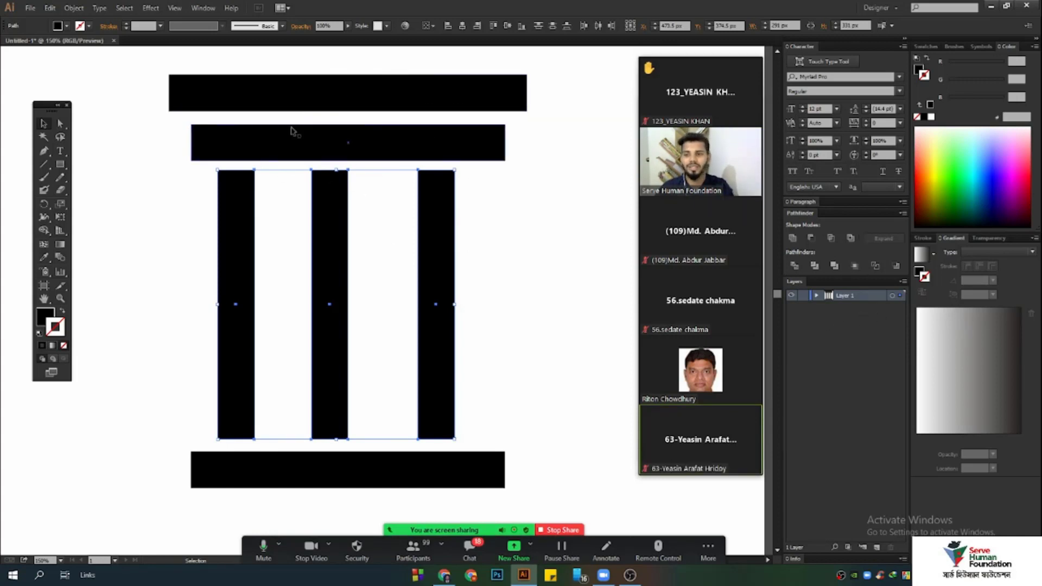
{"action": "left_click", "coordinate": [173, 8]}
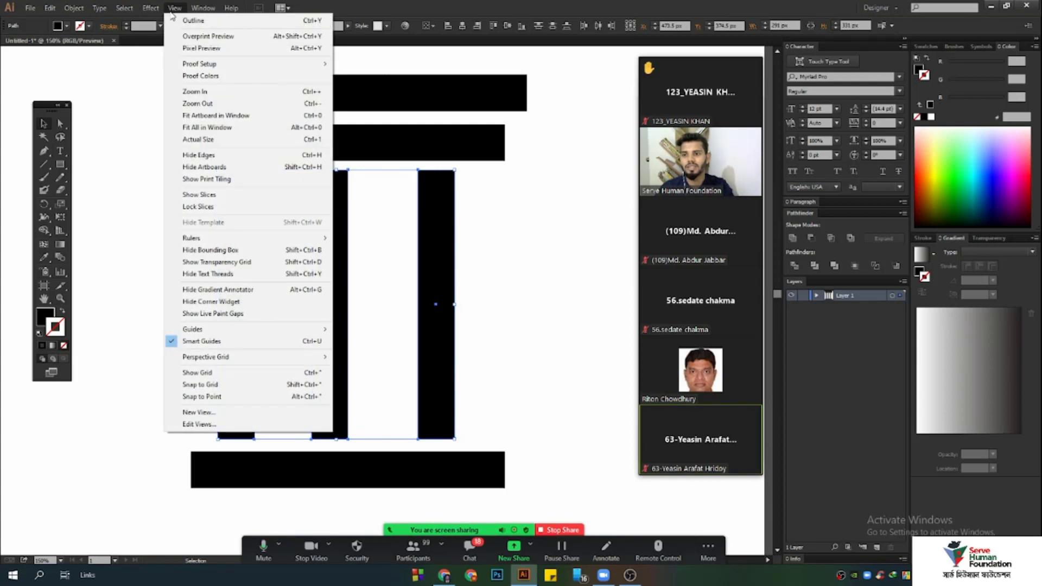
{"action": "mouse_move", "coordinate": [207, 10]}
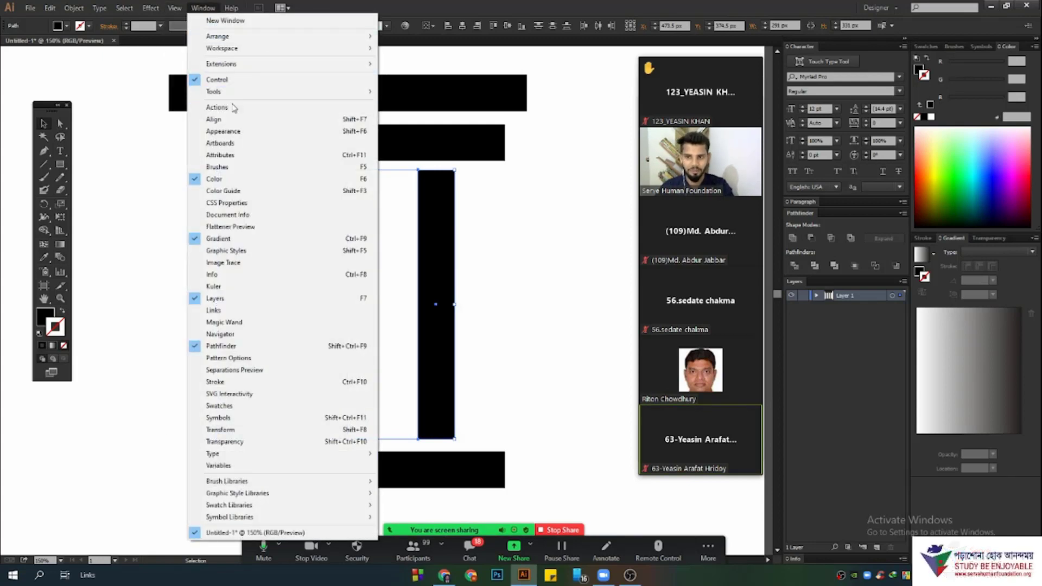
{"action": "left_click", "coordinate": [232, 121]}
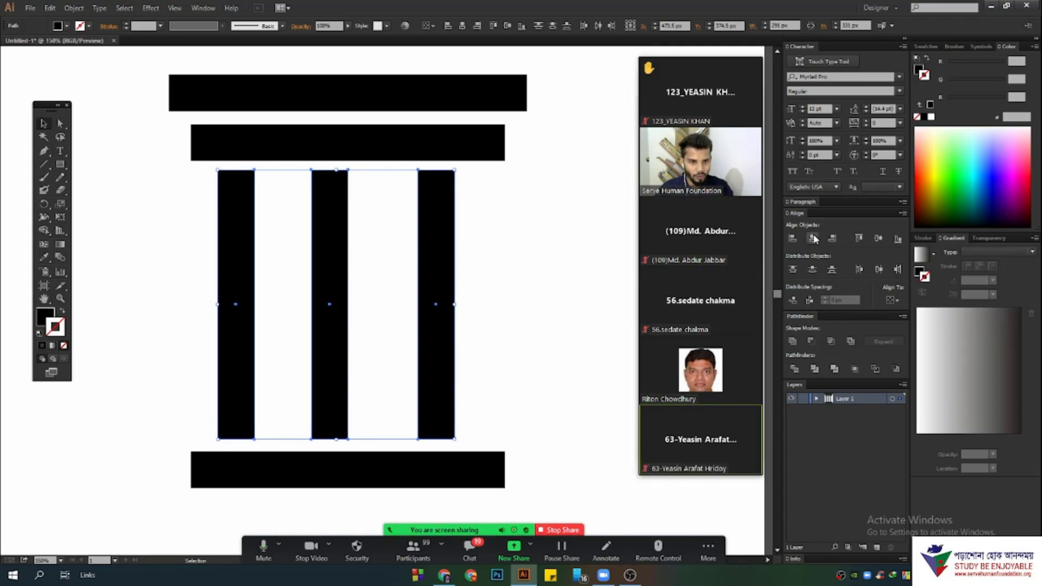
{"action": "left_click", "coordinate": [902, 214]}
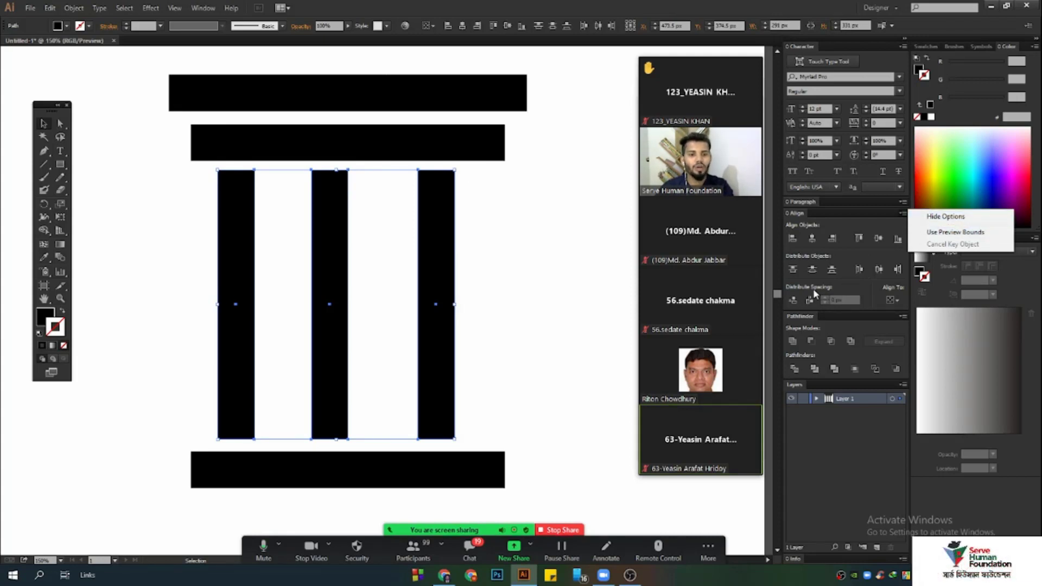
{"action": "left_click", "coordinate": [944, 219]}
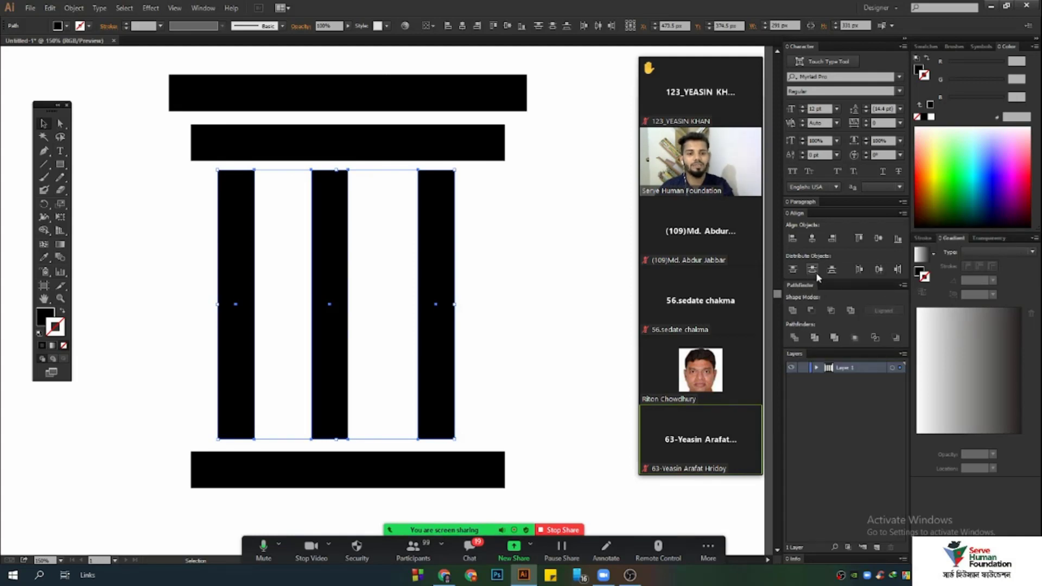
- Show the Align panel's extra options and distribute the three selected columns with equal horizontal spacing
{"action": "left_click", "coordinate": [904, 213]}
{"action": "left_click", "coordinate": [941, 217]}
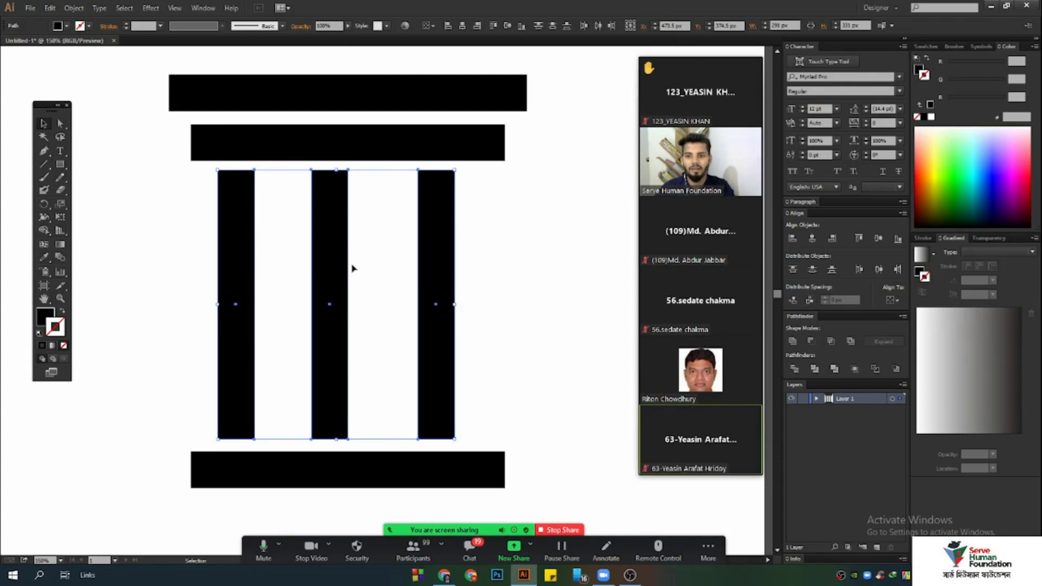
{"action": "left_click", "coordinate": [809, 300]}
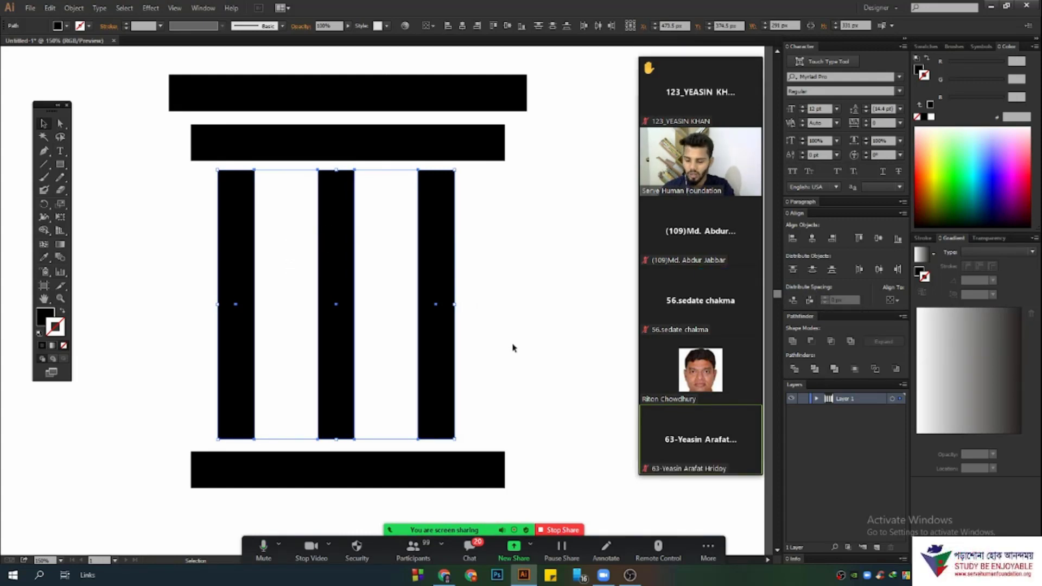
- Try grouping the three columns, and undo the grouping
{"action": "key", "text": "ctrl+g"}
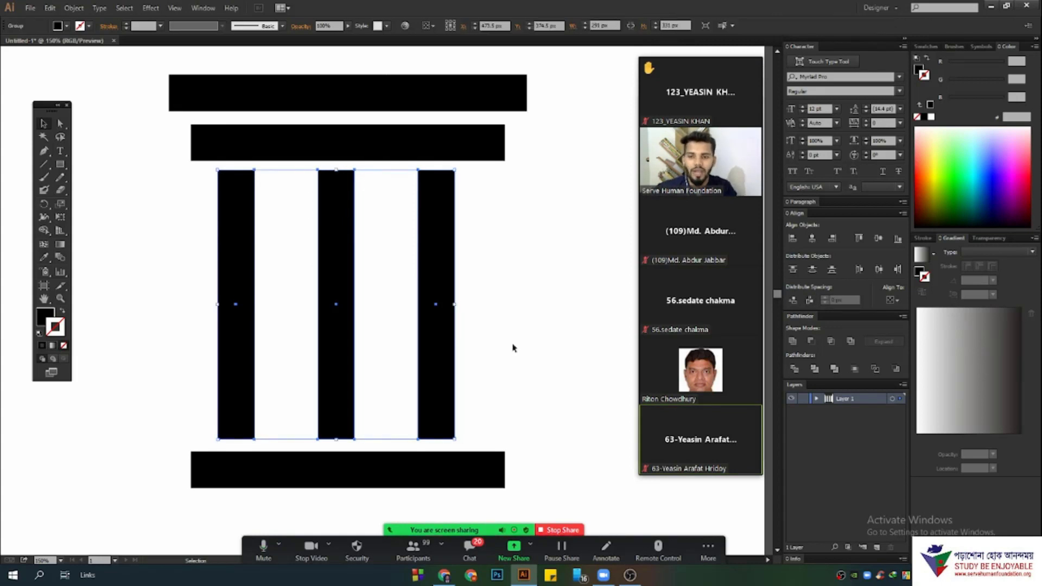
{"action": "left_click", "coordinate": [498, 288]}
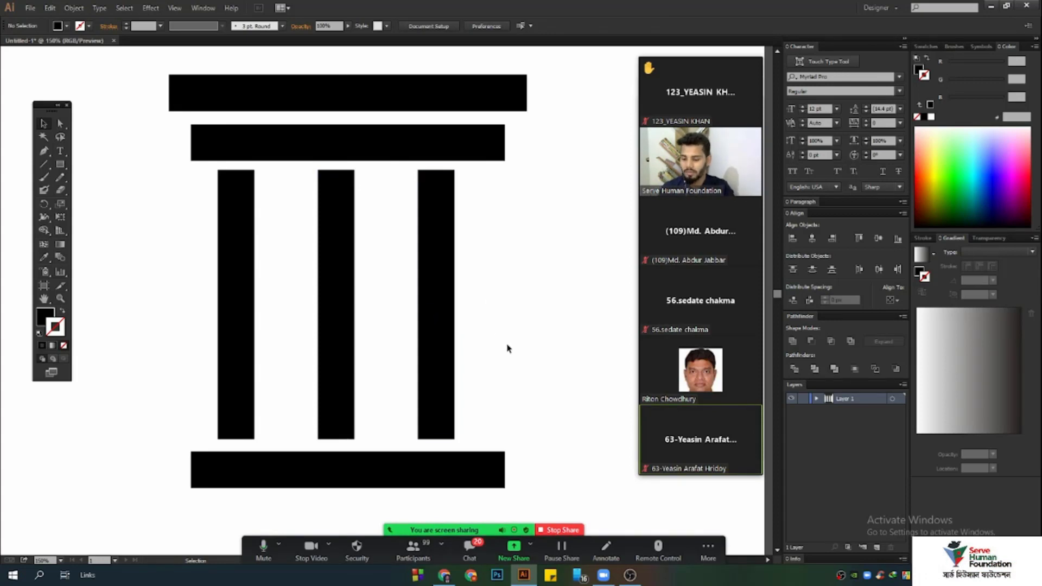
{"action": "key", "text": "ctrl+z"}
{"action": "left_click", "coordinate": [511, 298]}
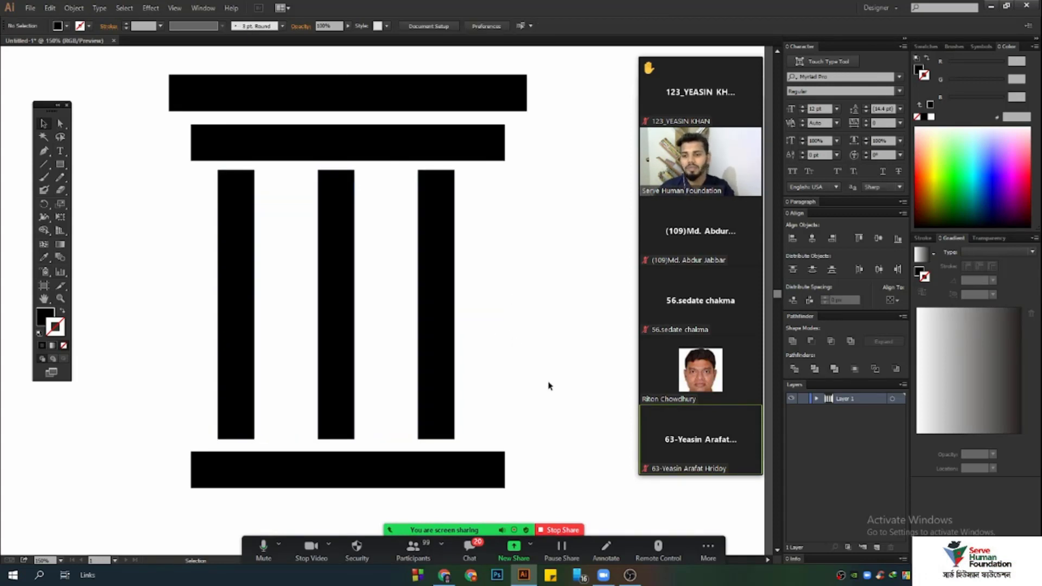
- Move the ungrouped third column away to the artboard's right edge, and undo the move
{"action": "left_click_drag", "start_coordinate": [548, 386], "coordinate": [445, 271]}
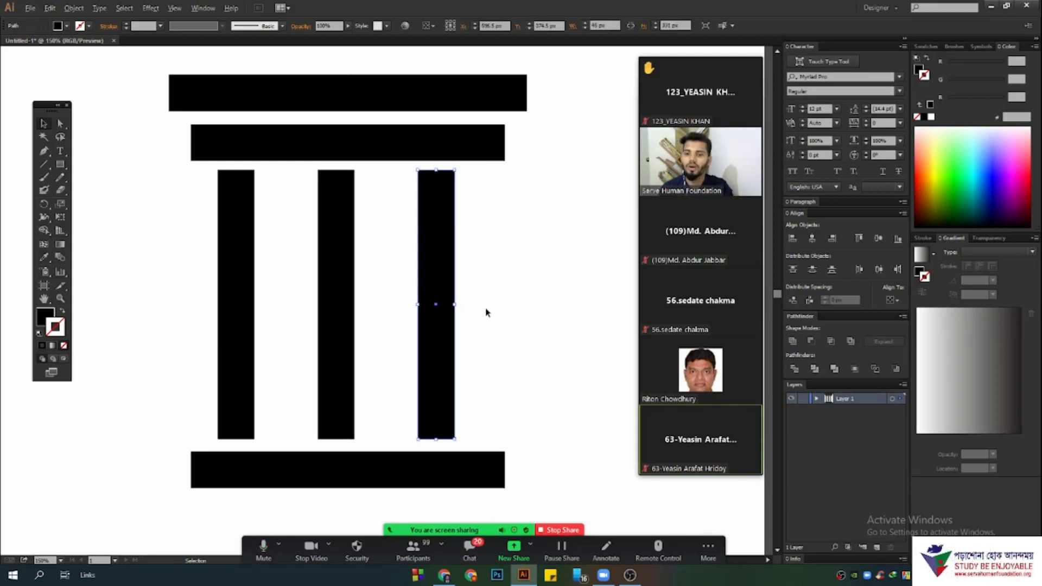
{"action": "scroll", "coordinate": [486, 313], "scroll_direction": "down", "scroll_amount": 1}
{"action": "left_click_drag", "start_coordinate": [520, 311], "coordinate": [412, 344]}
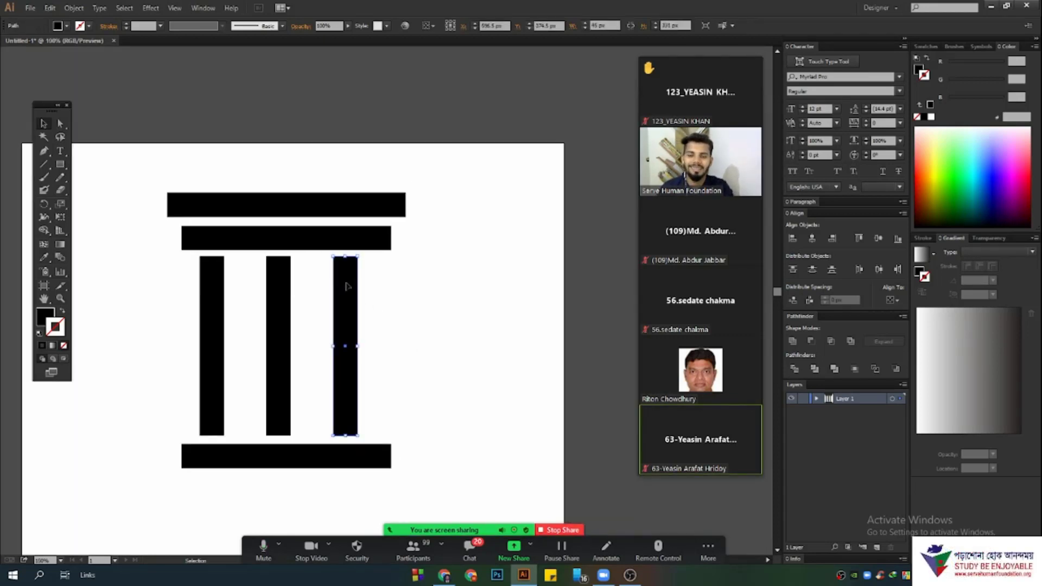
{"action": "left_click_drag", "start_coordinate": [347, 286], "coordinate": [568, 163]}
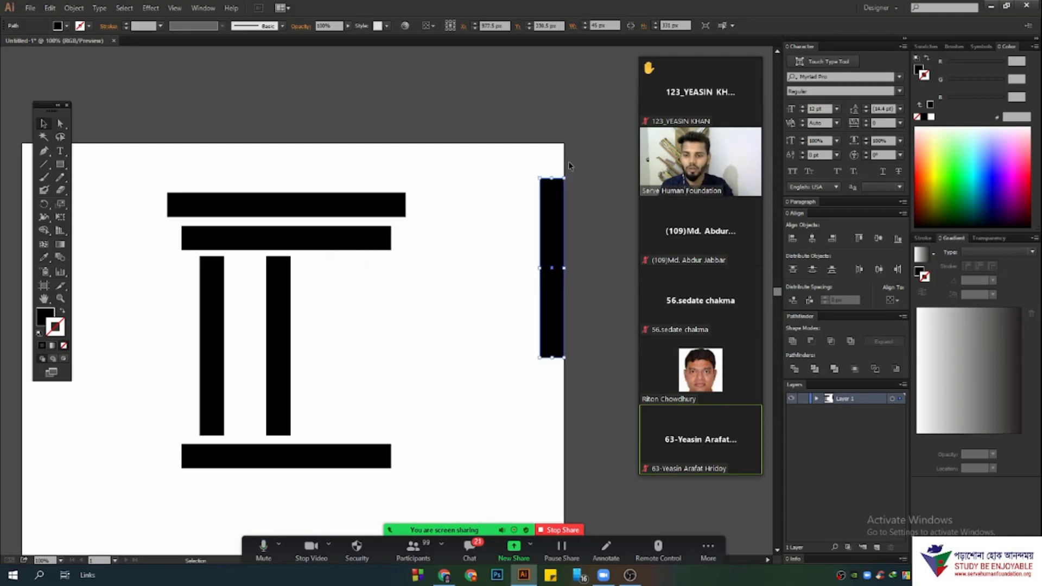
{"action": "key", "text": "a"}
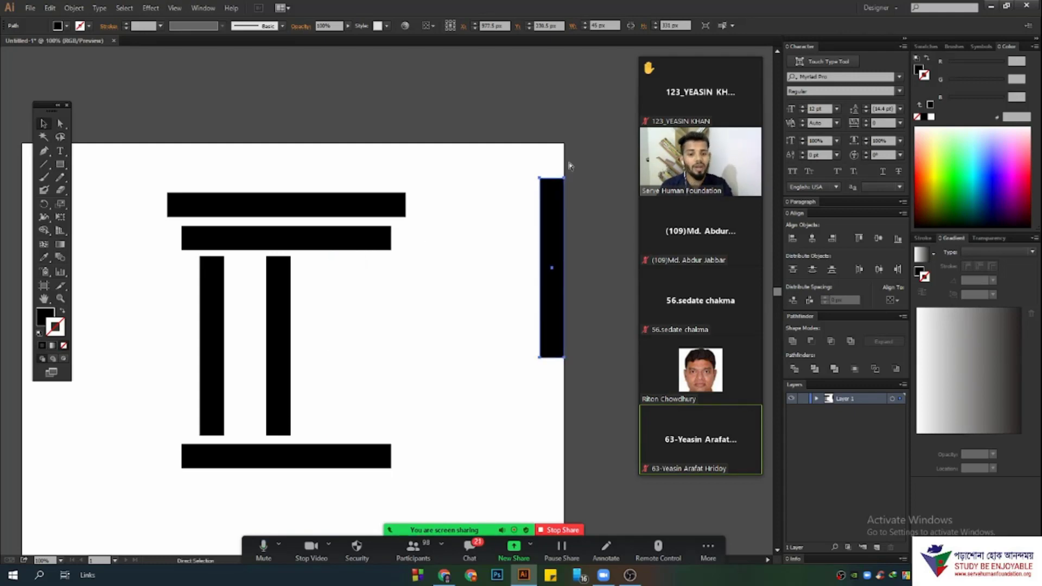
{"action": "key", "text": "ctrl+z"}
{"action": "key", "text": "v"}
{"action": "scroll", "coordinate": [293, 380], "scroll_direction": "up", "scroll_amount": 1}
{"action": "scroll", "coordinate": [486, 363], "scroll_direction": "up", "scroll_amount": 1}
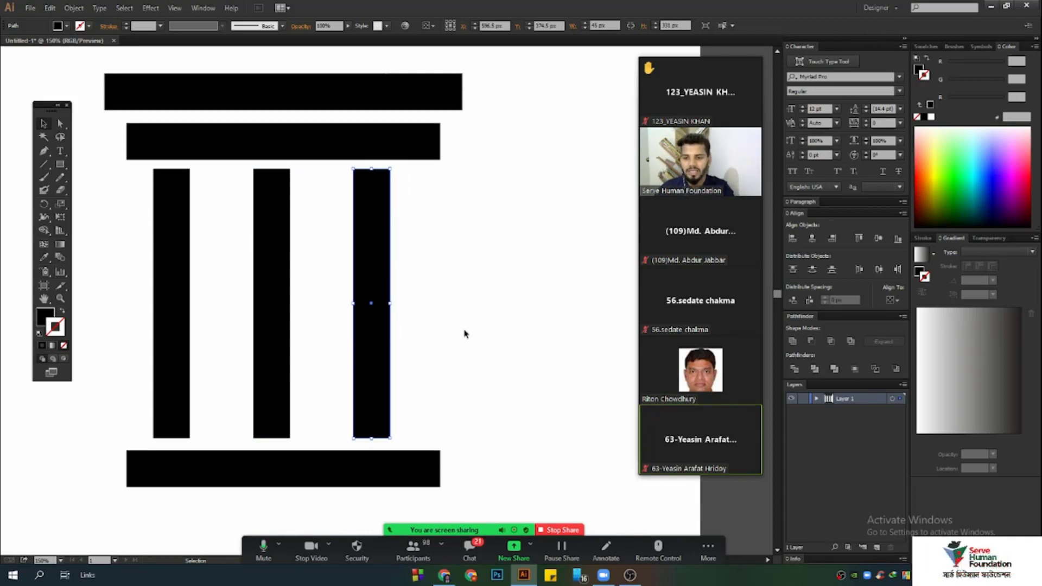
- Select all three vertical columns, group them into one object and clear the selection
{"action": "left_click_drag", "start_coordinate": [464, 331], "coordinate": [146, 239]}
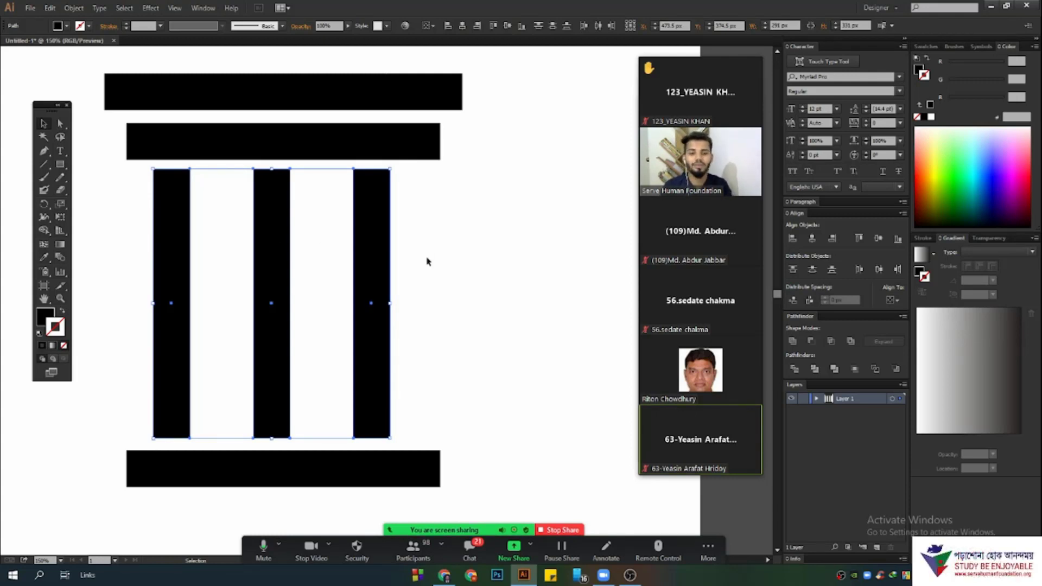
{"action": "right_click", "coordinate": [369, 227]}
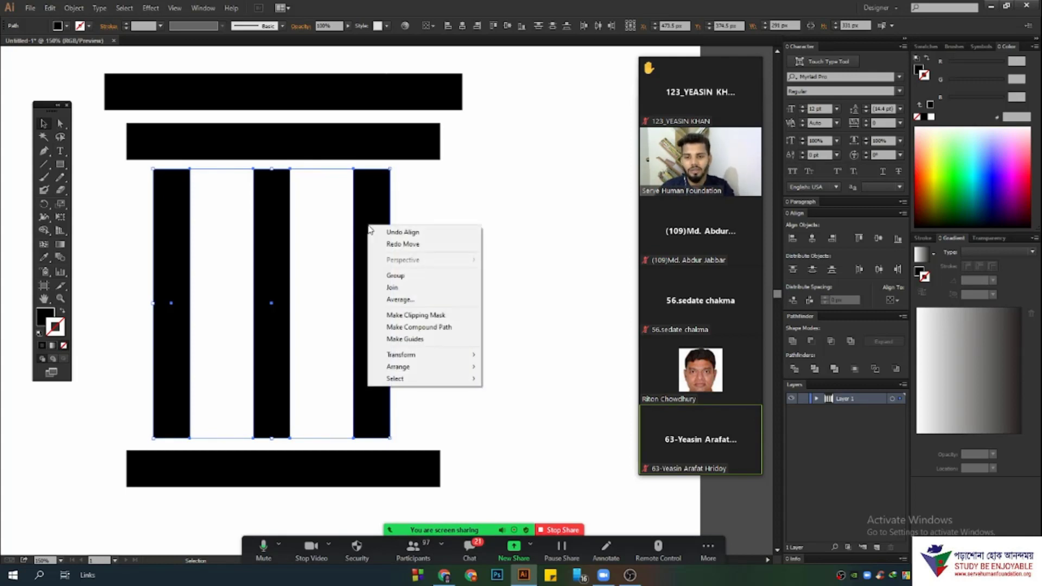
{"action": "left_click", "coordinate": [397, 276]}
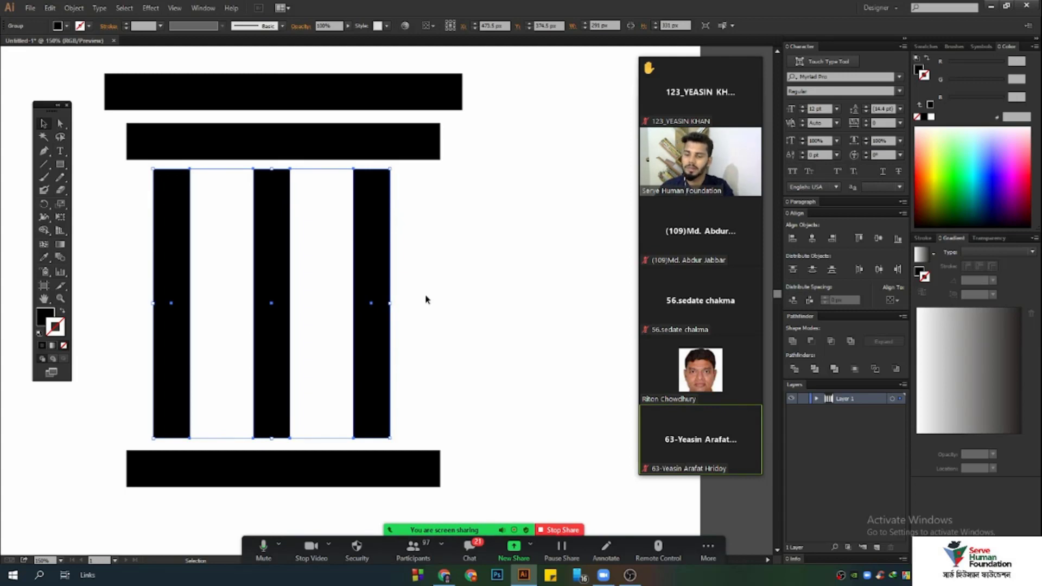
{"action": "scroll", "coordinate": [469, 258], "scroll_direction": "down", "scroll_amount": 2}
{"action": "scroll", "coordinate": [402, 223], "scroll_direction": "up", "scroll_amount": 3}
{"action": "left_click", "coordinate": [492, 277]}
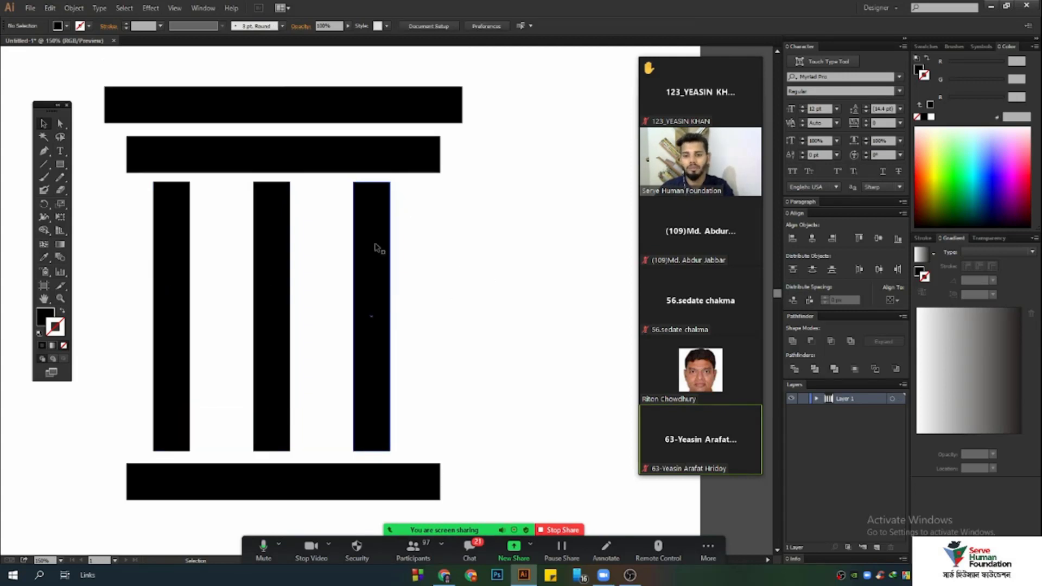
- Move the column group away from the pillar as one unit and place it back between the second bar and the base bar
{"action": "left_click_drag", "start_coordinate": [378, 242], "coordinate": [619, 183]}
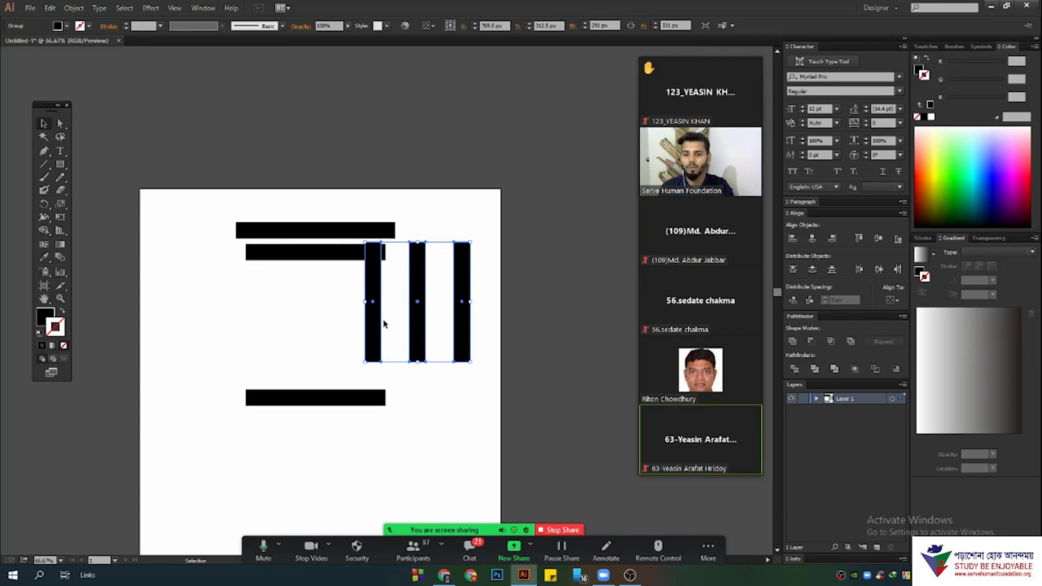
{"action": "left_click_drag", "start_coordinate": [383, 324], "coordinate": [294, 346]}
{"action": "key", "text": "ctrl+1"}
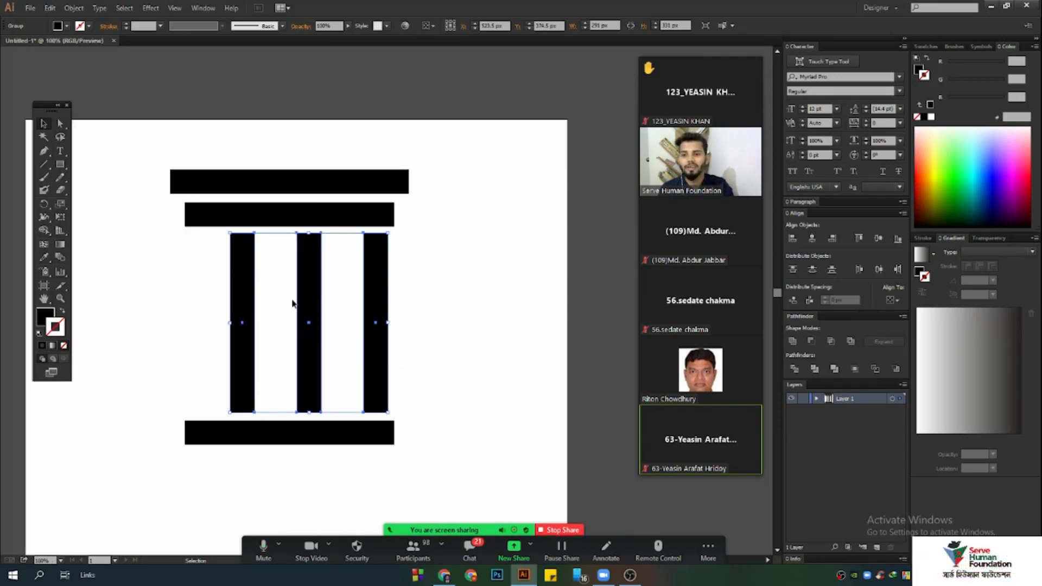
{"action": "key", "text": "ctrl+equal"}
- Select only the third column inside the group and shorten it from its lower end to about 224 px high
{"action": "left_click", "coordinate": [60, 124]}
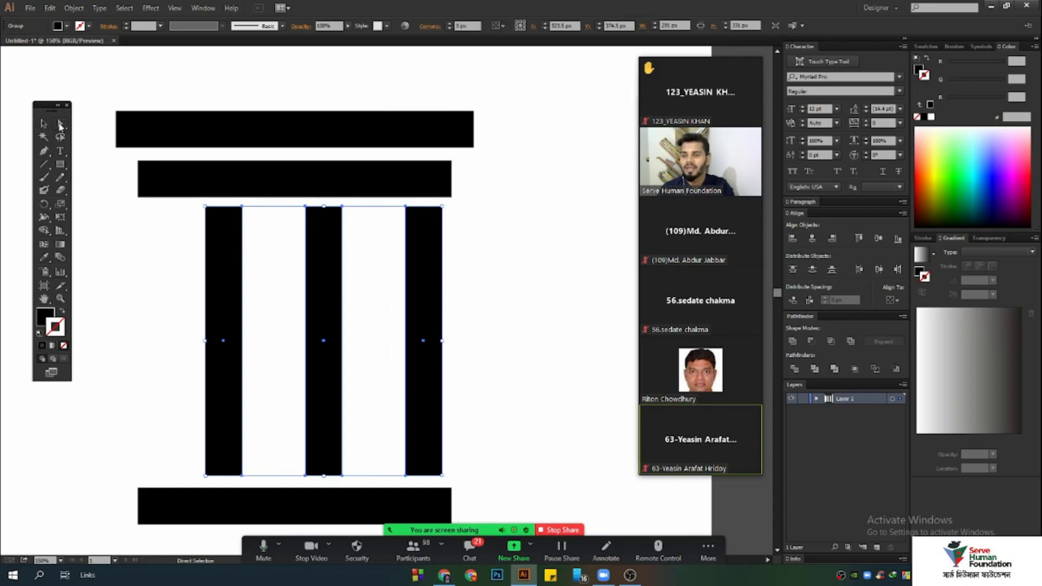
{"action": "left_click", "coordinate": [570, 274]}
{"action": "left_click", "coordinate": [44, 123]}
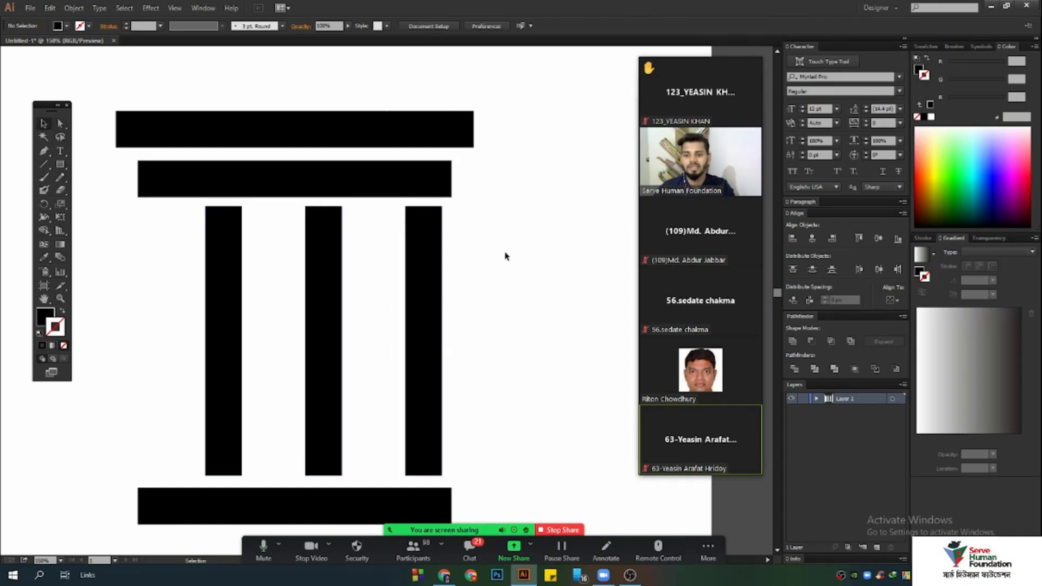
{"action": "left_click", "coordinate": [429, 274]}
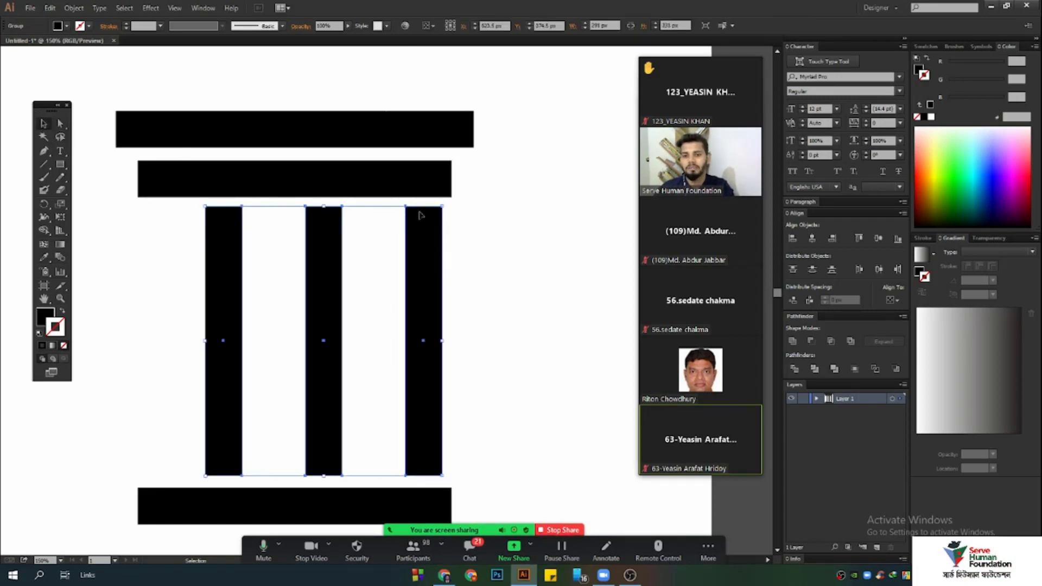
{"action": "left_click", "coordinate": [456, 387]}
{"action": "left_click", "coordinate": [426, 293]}
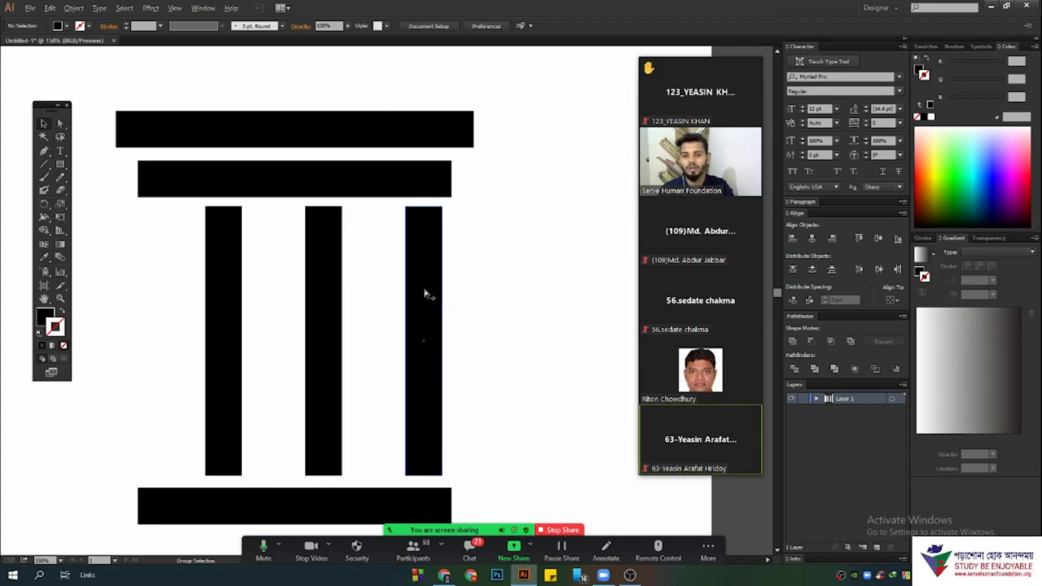
{"action": "left_click", "coordinate": [425, 329]}
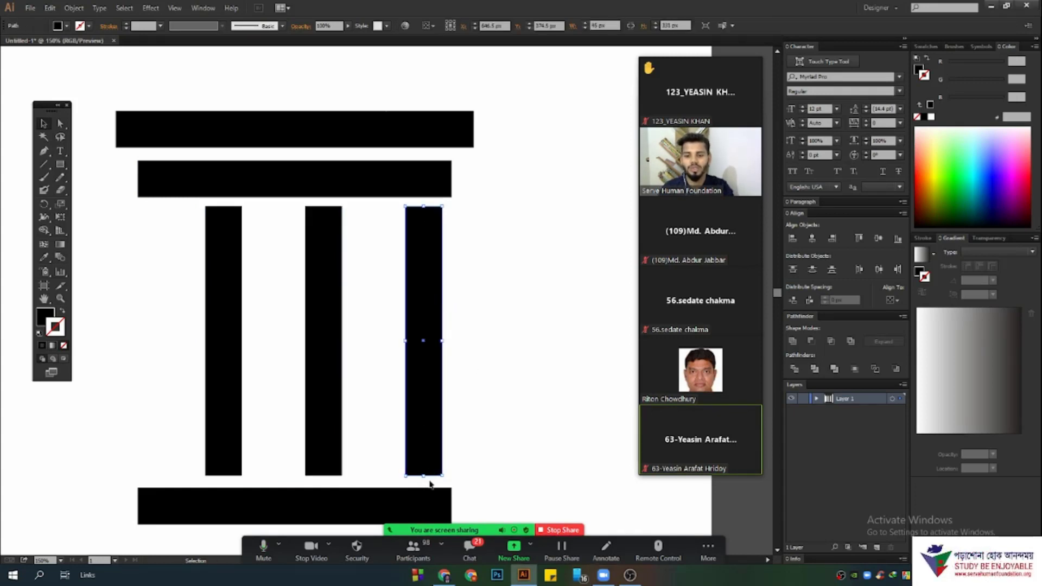
{"action": "left_click_drag", "start_coordinate": [423, 476], "coordinate": [424, 388]}
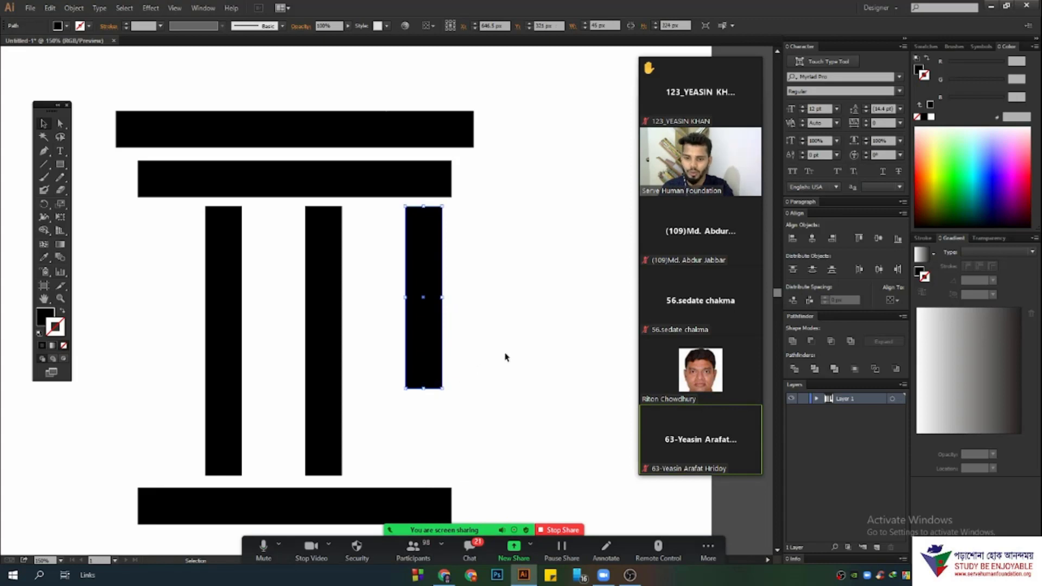
{"action": "left_click", "coordinate": [506, 357]}
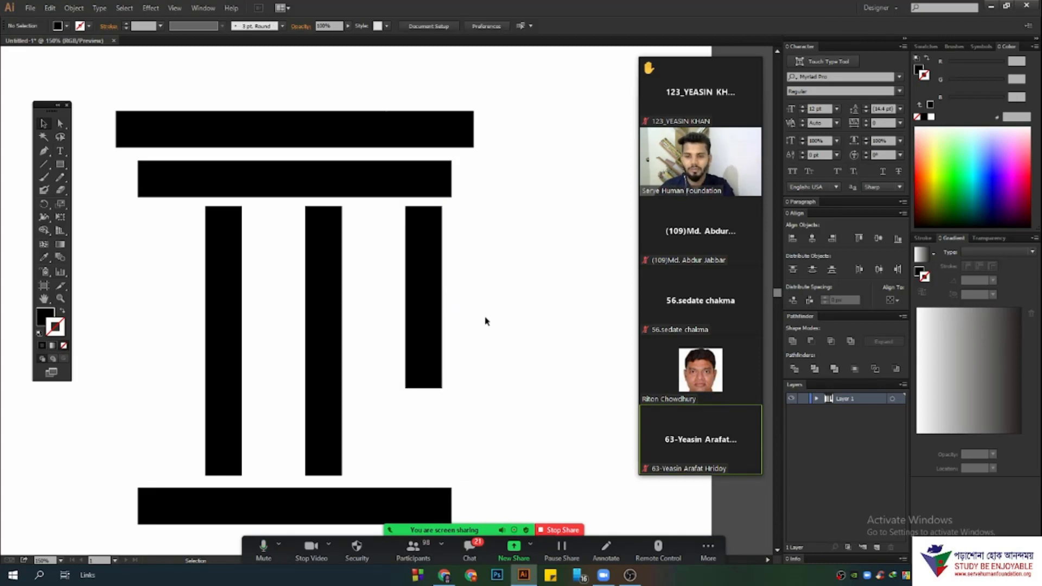
{"action": "left_click", "coordinate": [439, 279]}
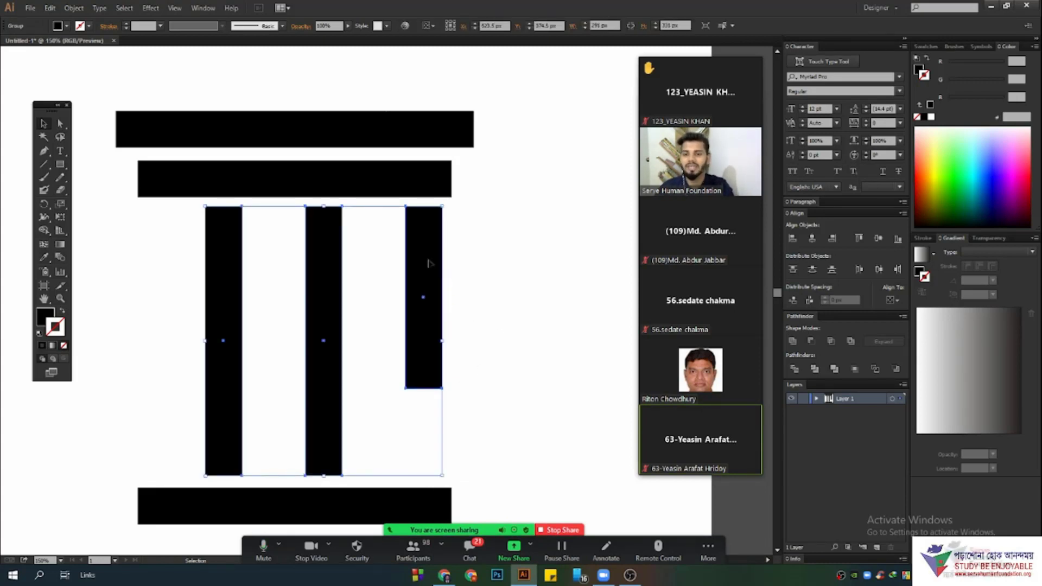
{"action": "scroll", "coordinate": [529, 339], "scroll_direction": "down", "scroll_amount": 1}
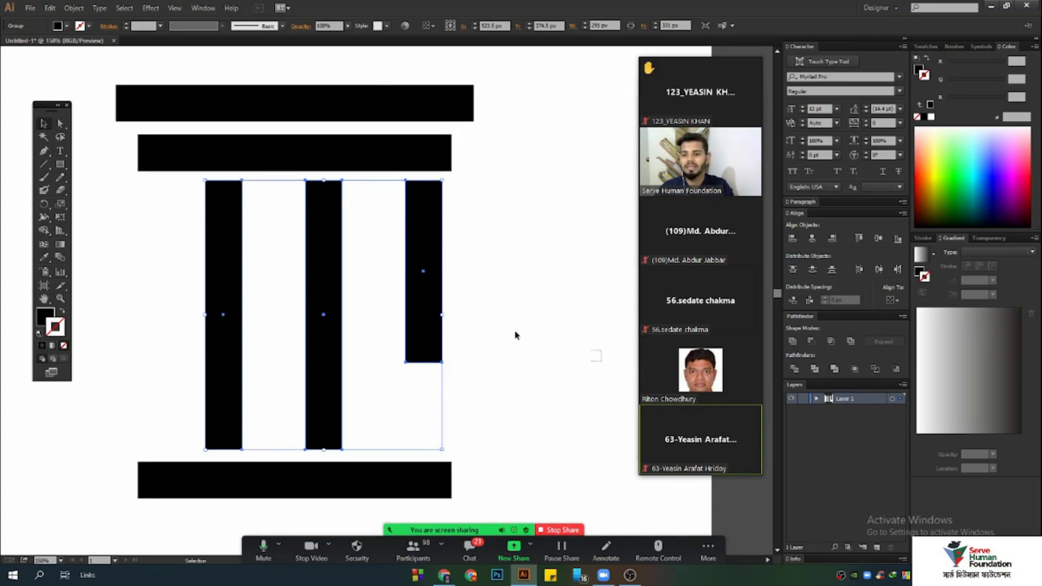
{"action": "left_click_drag", "start_coordinate": [601, 362], "coordinate": [195, 218]}
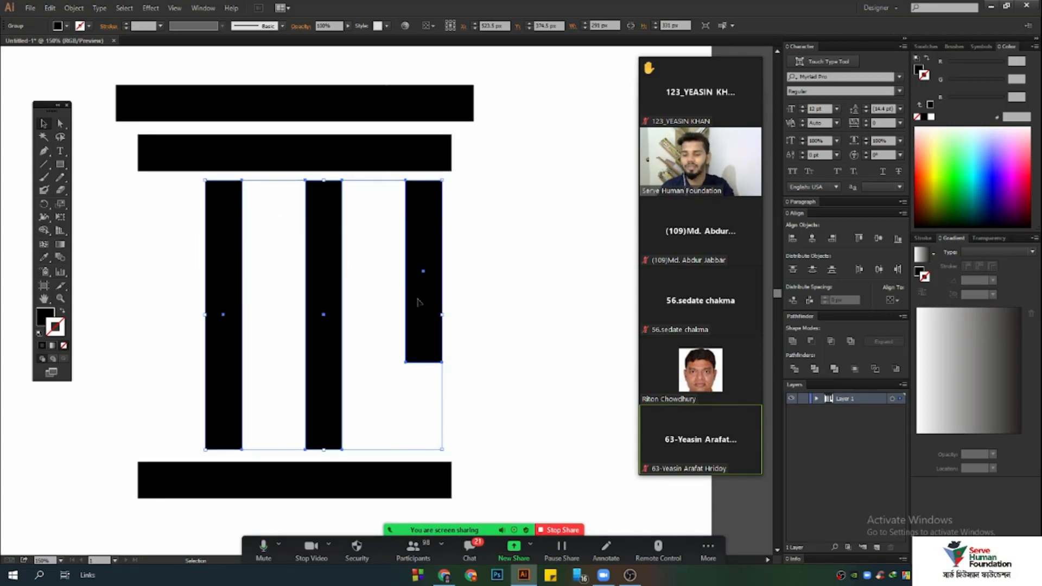
{"action": "left_click", "coordinate": [456, 270]}
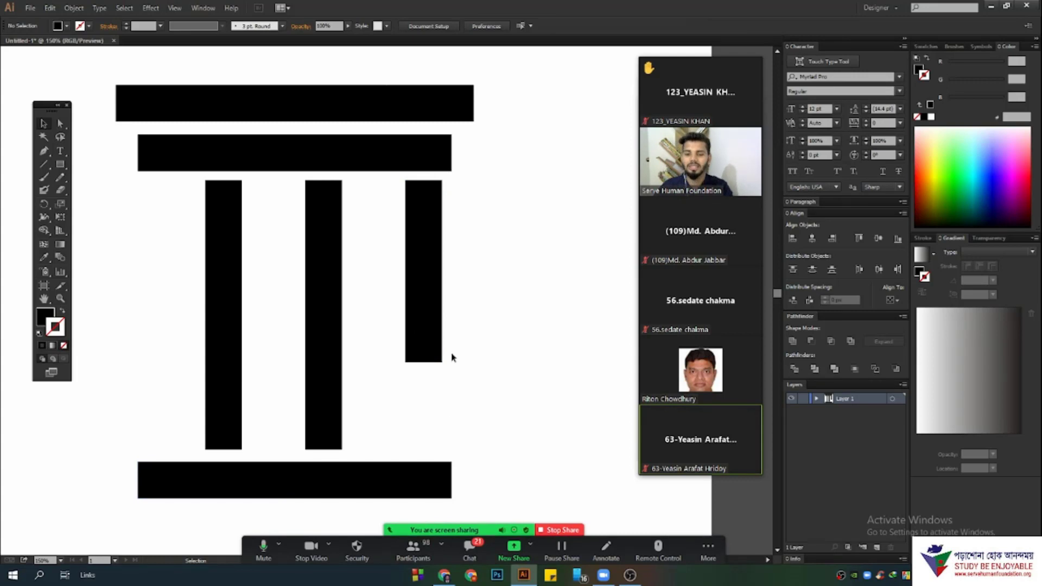
- Pick only the third column with the Group Selection tool and stretch its lower end down level with the other two columns
{"action": "left_click", "coordinate": [60, 124]}
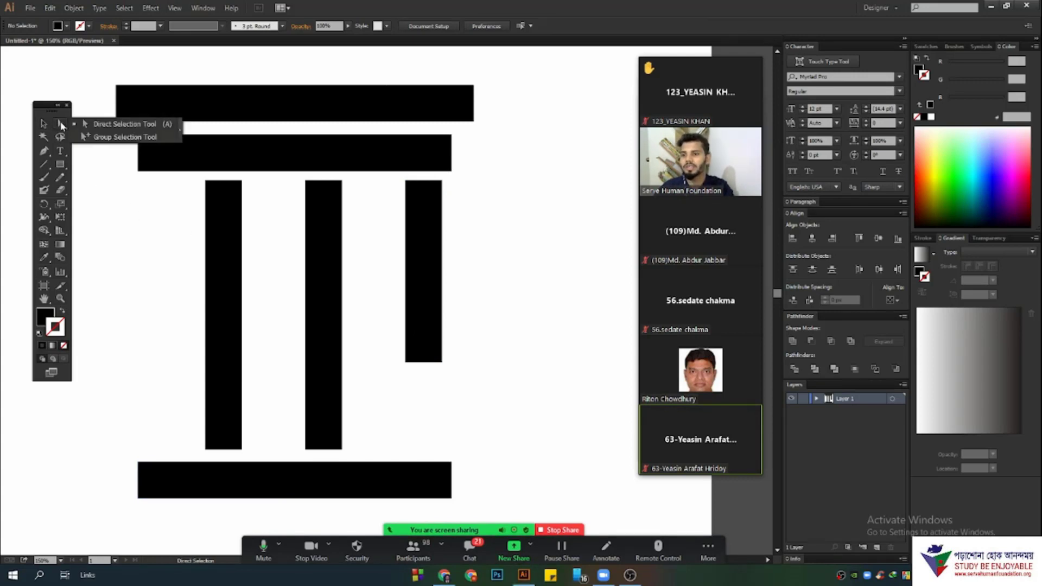
{"action": "left_click", "coordinate": [112, 137]}
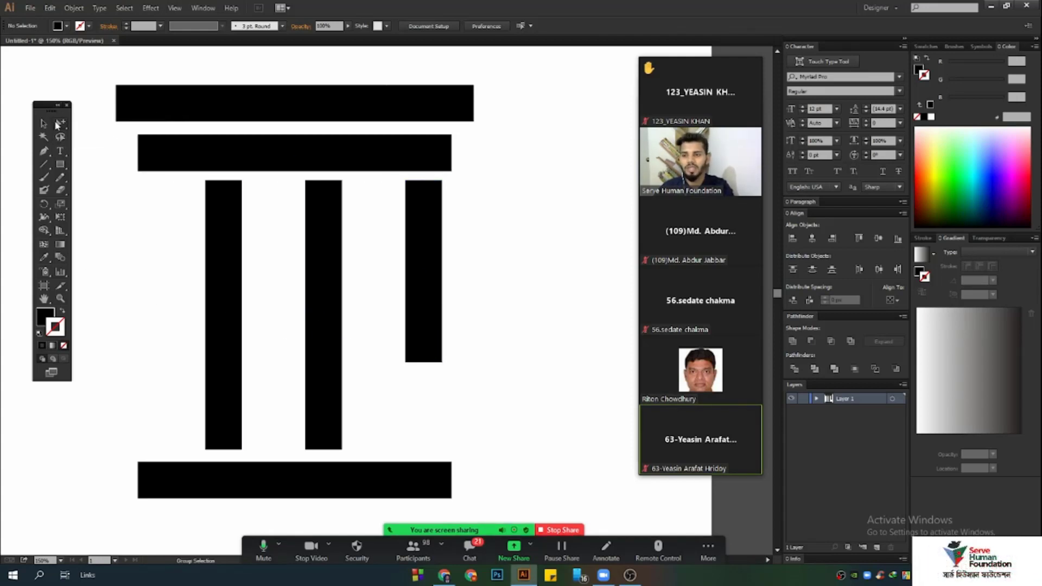
{"action": "left_click", "coordinate": [420, 217]}
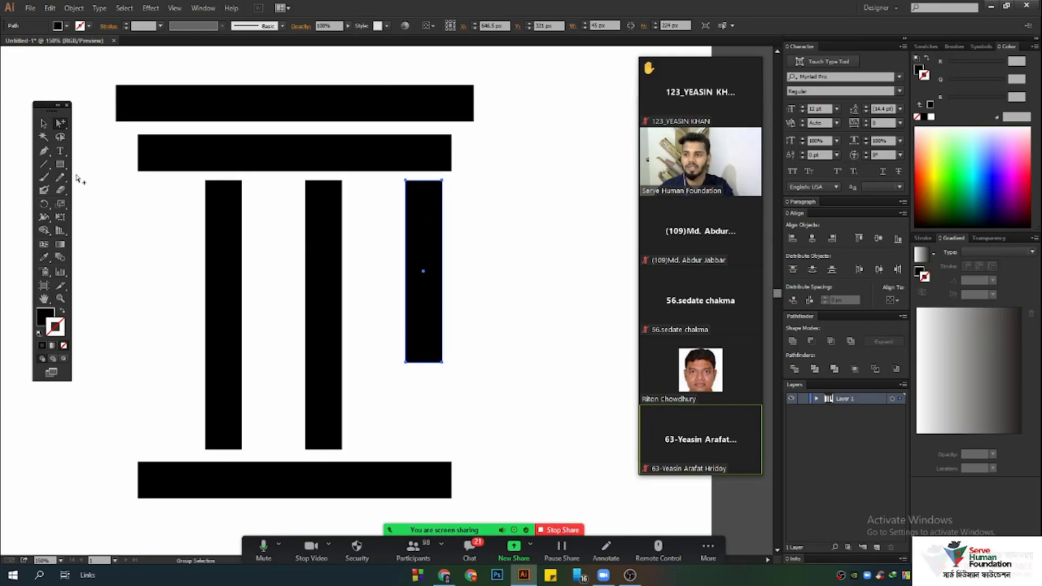
{"action": "left_click", "coordinate": [42, 124]}
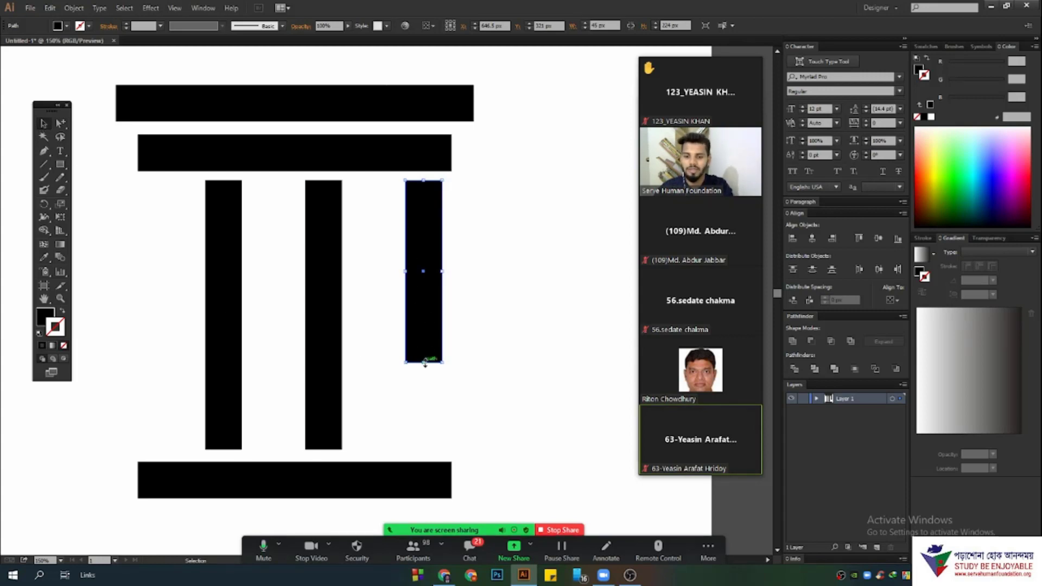
{"action": "left_click_drag", "start_coordinate": [425, 362], "coordinate": [425, 449]}
{"action": "left_click", "coordinate": [531, 289]}
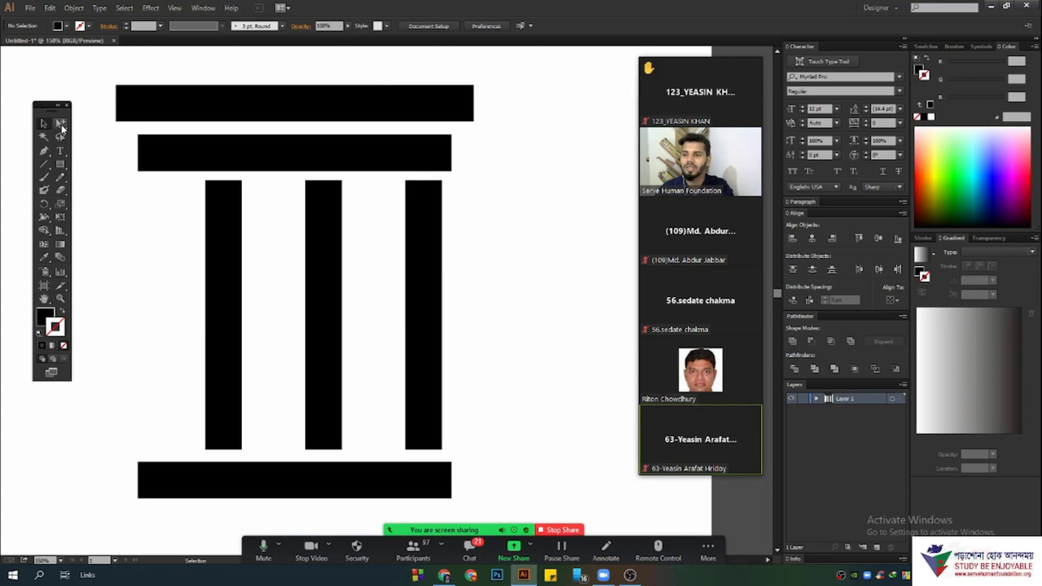
- Review the Direct Selection and Group Selection tool variants, and select the whole column group with the Selection tool
{"action": "left_click_drag", "start_coordinate": [60, 123], "coordinate": [123, 142]}
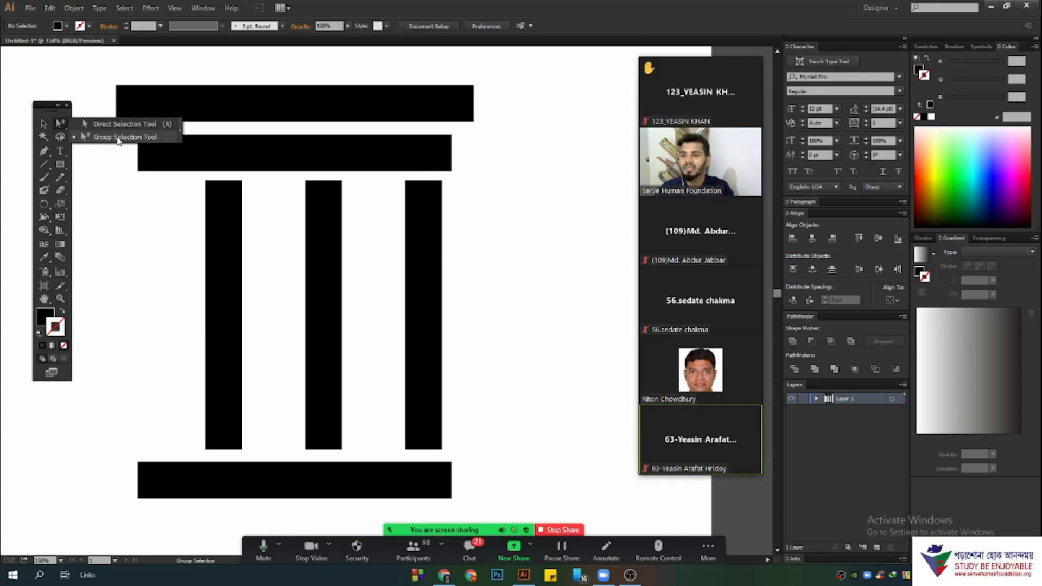
{"action": "left_click_drag", "start_coordinate": [117, 137], "coordinate": [96, 126]}
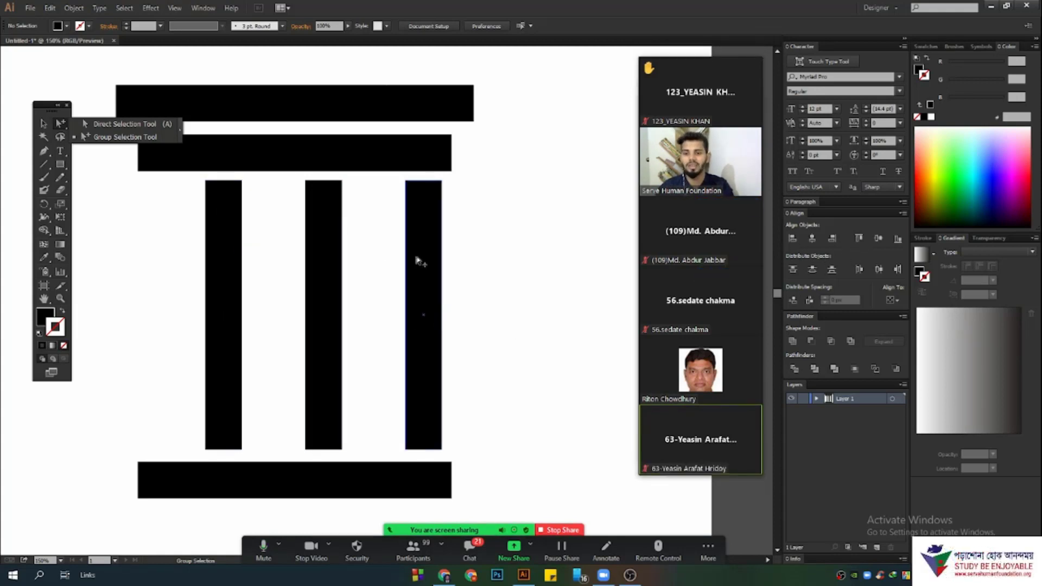
{"action": "left_click", "coordinate": [44, 124]}
{"action": "left_click", "coordinate": [433, 212]}
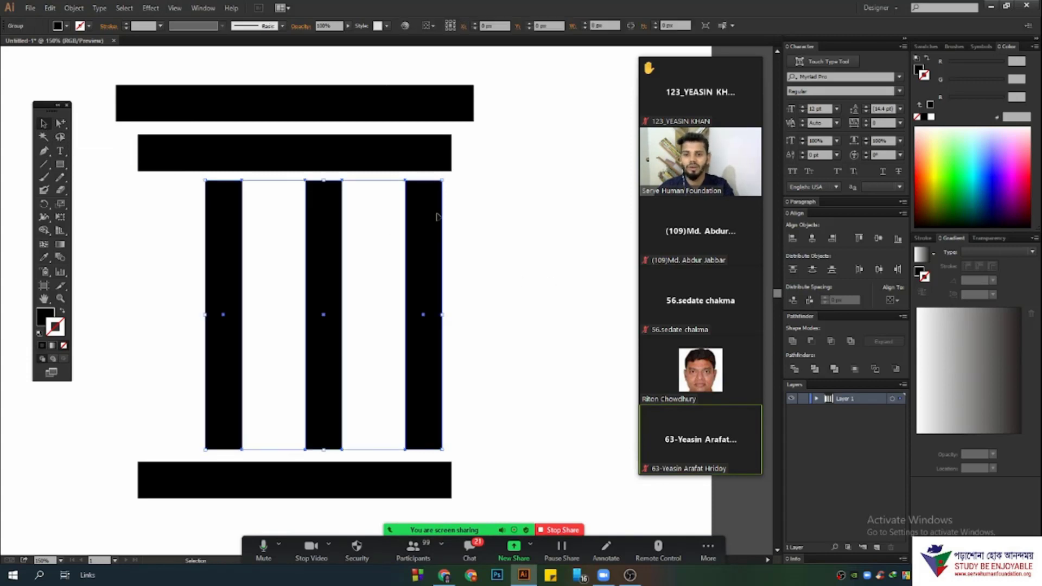
- Select the three horizontal bars of the pillar without the columns and align them along their left edges
{"action": "left_click", "coordinate": [504, 265]}
{"action": "scroll", "coordinate": [507, 265], "scroll_direction": "up", "scroll_amount": 1}
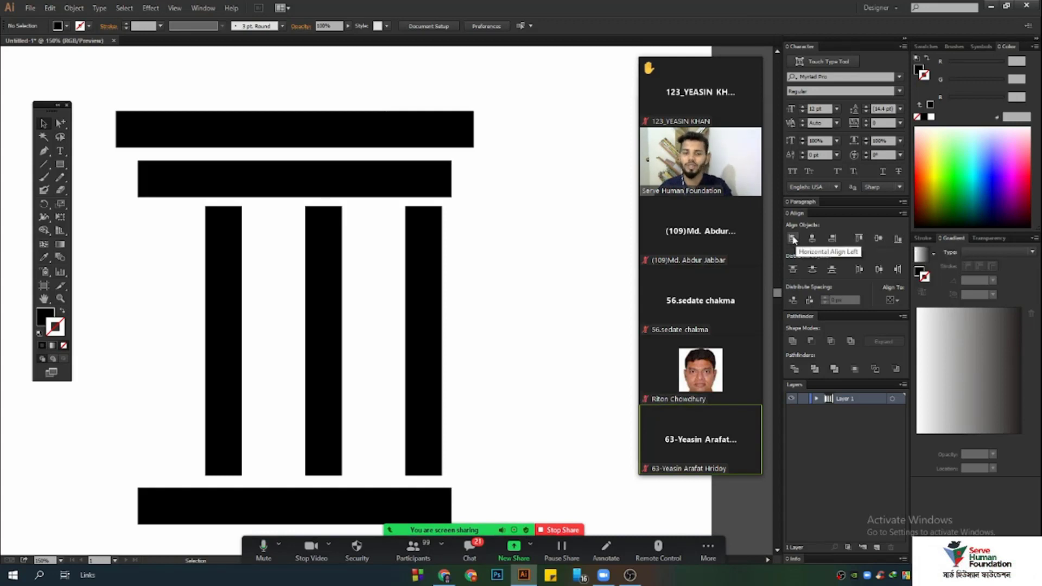
{"action": "scroll", "coordinate": [484, 309], "scroll_direction": "down", "scroll_amount": 2}
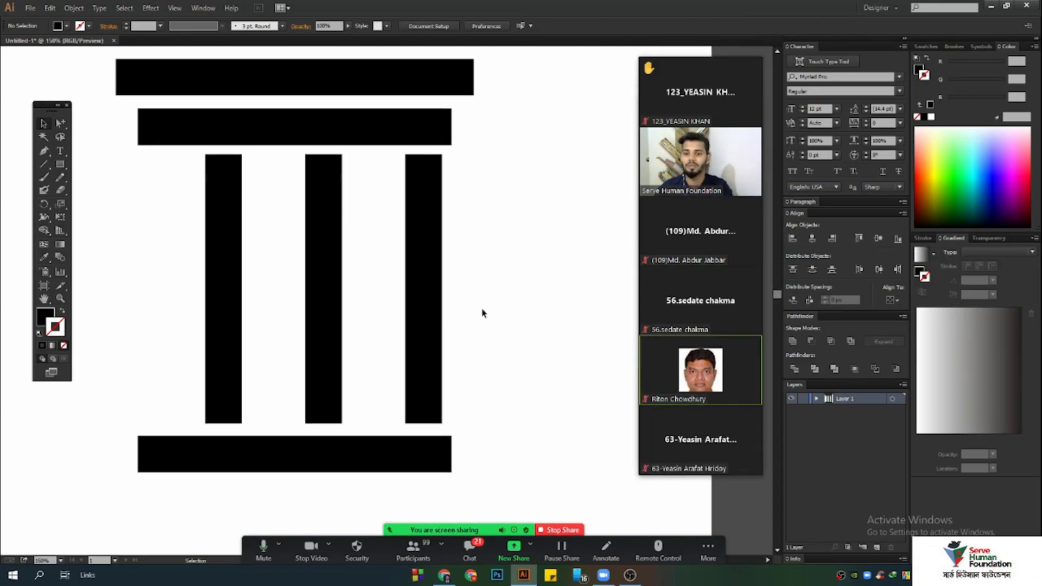
{"action": "scroll", "coordinate": [483, 314], "scroll_direction": "up", "scroll_amount": 3}
{"action": "scroll", "coordinate": [535, 259], "scroll_direction": "down", "scroll_amount": 2}
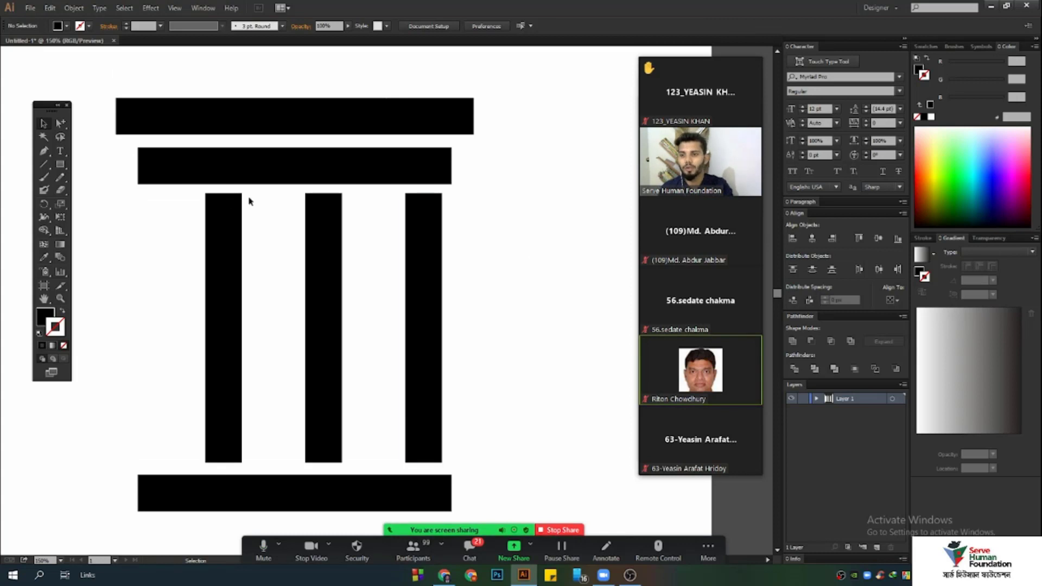
{"action": "left_click_drag", "start_coordinate": [78, 64], "coordinate": [190, 516]}
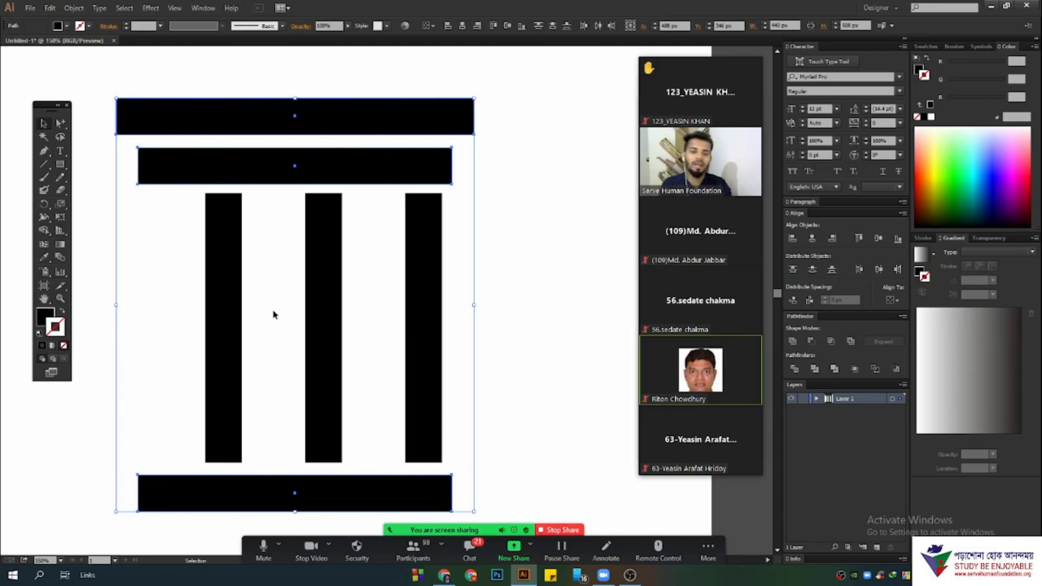
{"action": "left_click", "coordinate": [792, 239]}
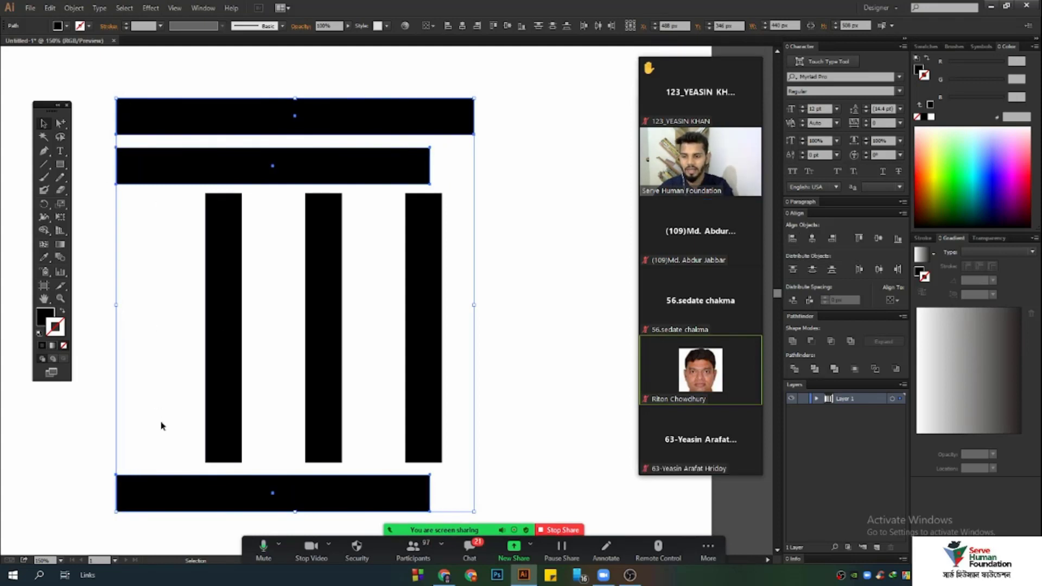
- Align the three horizontal bars along their right edges, and finally by their horizontal centers, leaving nothing selected
{"action": "left_click", "coordinate": [832, 239]}
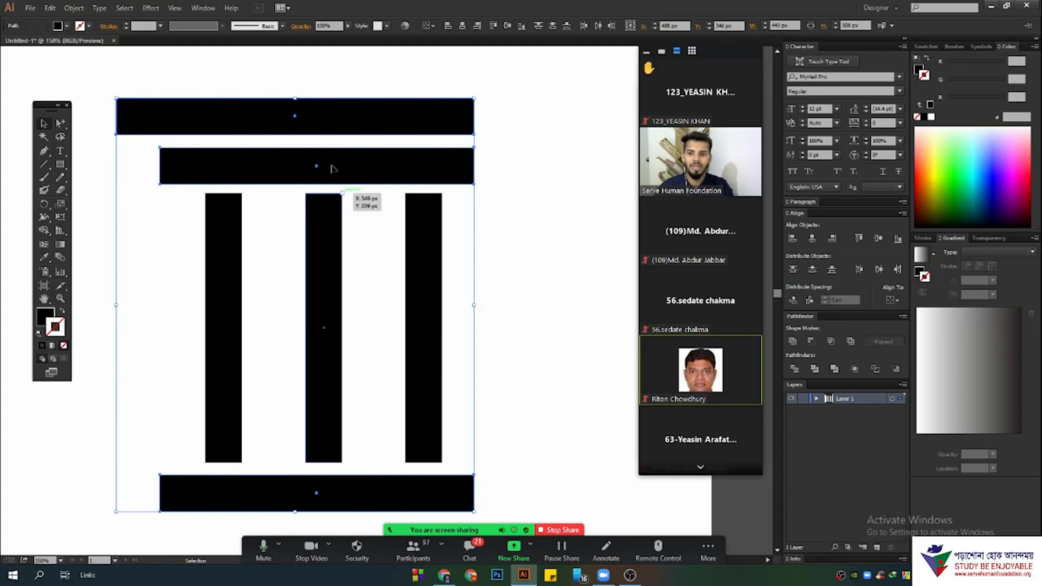
{"action": "left_click", "coordinate": [813, 238]}
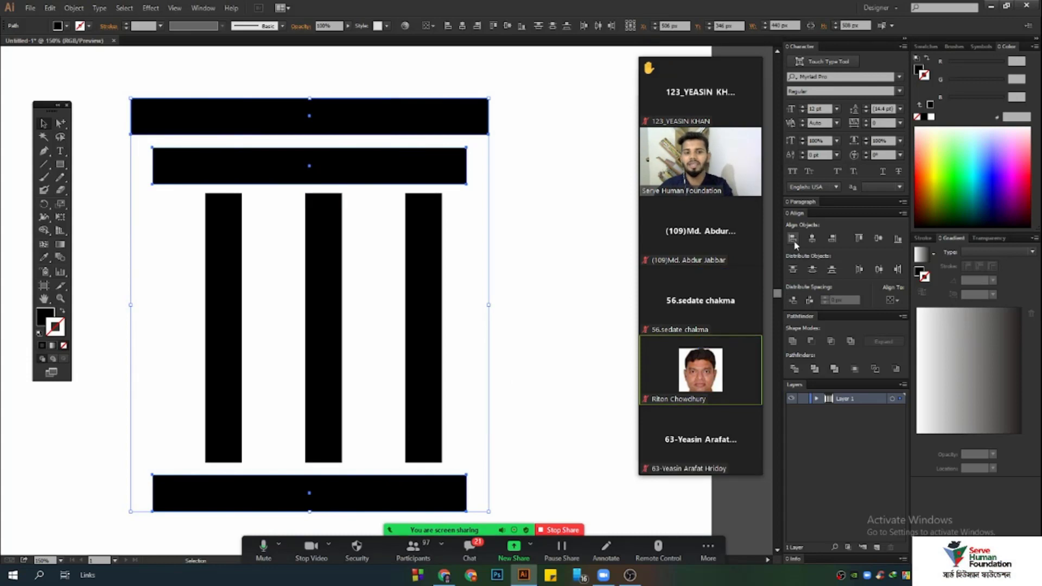
{"action": "key", "text": "ctrl+shift+a"}
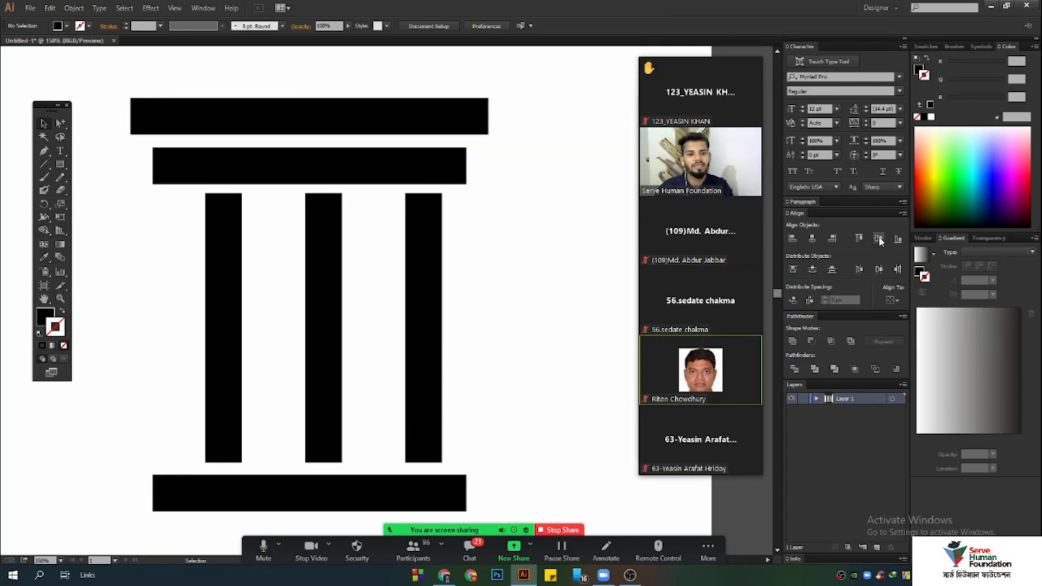
- Select the three horizontal bars and place a copy of them on the empty canvas to the right of the artboard
{"action": "scroll", "coordinate": [352, 374], "scroll_direction": "down", "scroll_amount": 2}
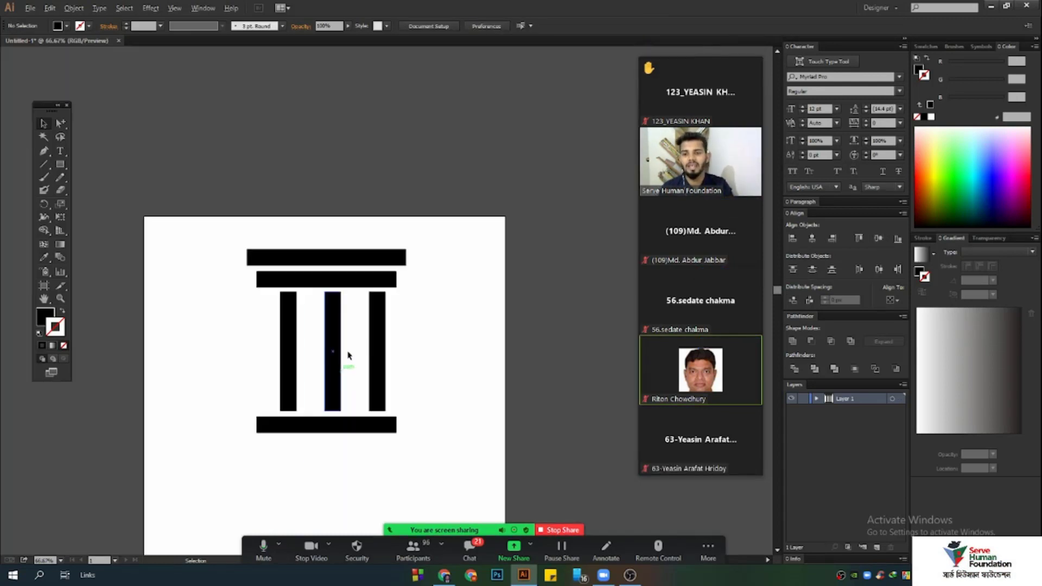
{"action": "left_click", "coordinate": [391, 286]}
{"action": "left_click", "coordinate": [390, 259], "text": "shift"}
{"action": "left_click", "coordinate": [372, 428], "text": "shift"}
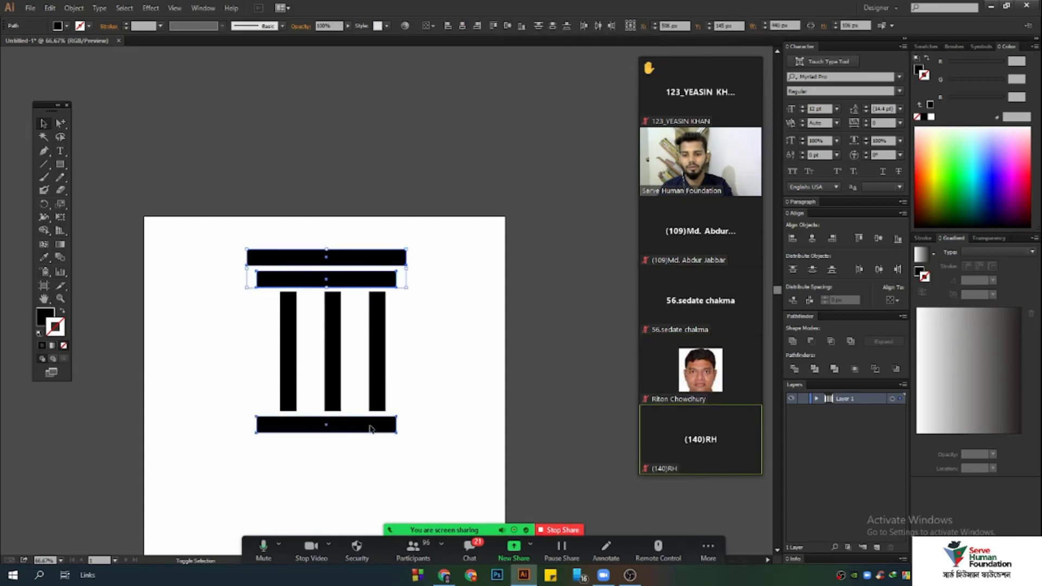
{"action": "scroll", "coordinate": [371, 425], "scroll_direction": "down", "scroll_amount": 2}
{"action": "left_click_drag", "start_coordinate": [372, 375], "coordinate": [462, 389]}
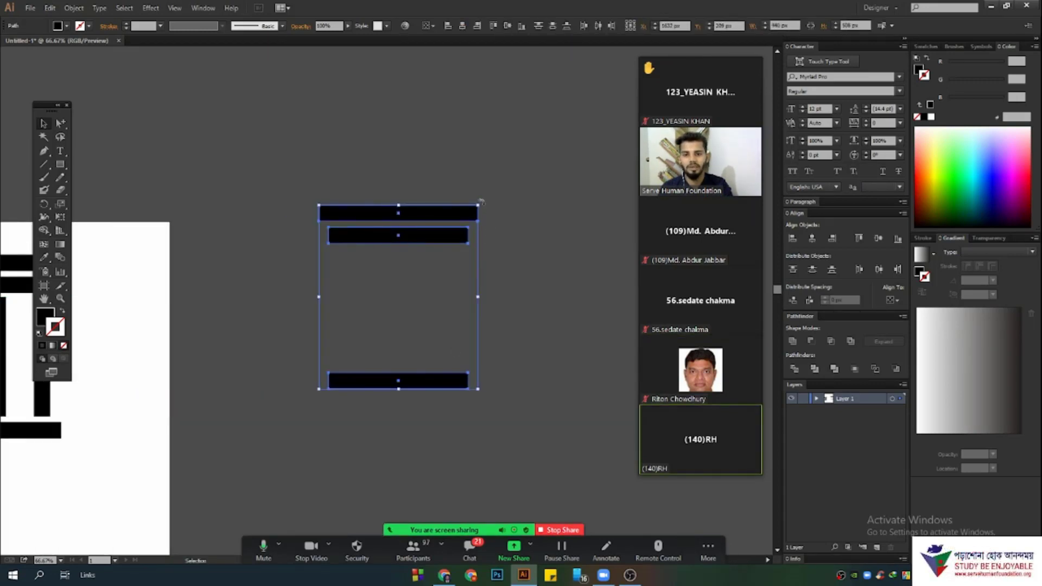
- Rotate the copied bars together by 90 degrees so they stand upright, and deselect them
{"action": "left_click_drag", "start_coordinate": [485, 223], "coordinate": [491, 423]}
{"action": "left_click", "coordinate": [379, 290]}
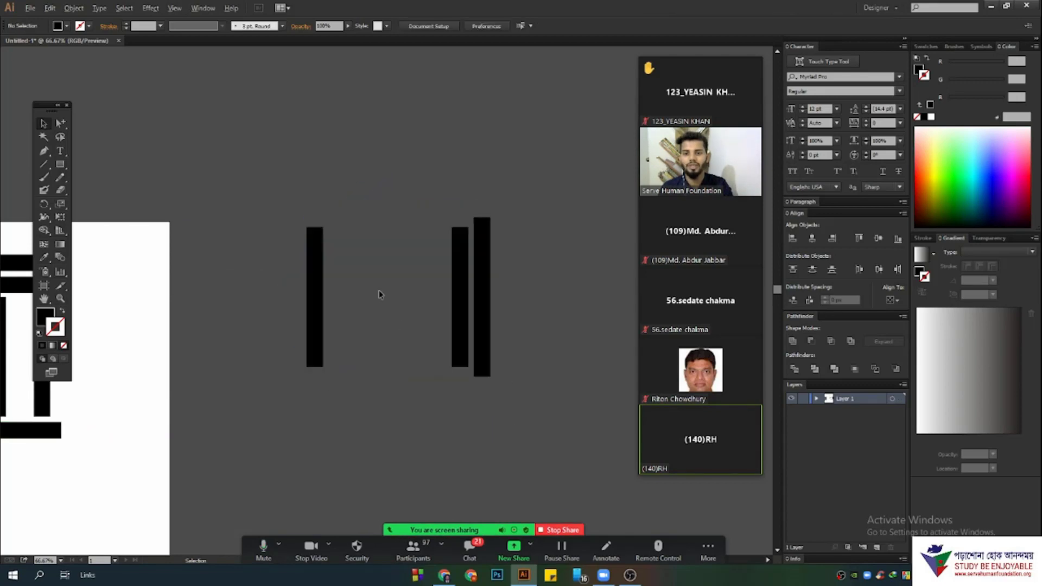
{"action": "scroll", "coordinate": [379, 290], "scroll_direction": "up", "scroll_amount": 1}
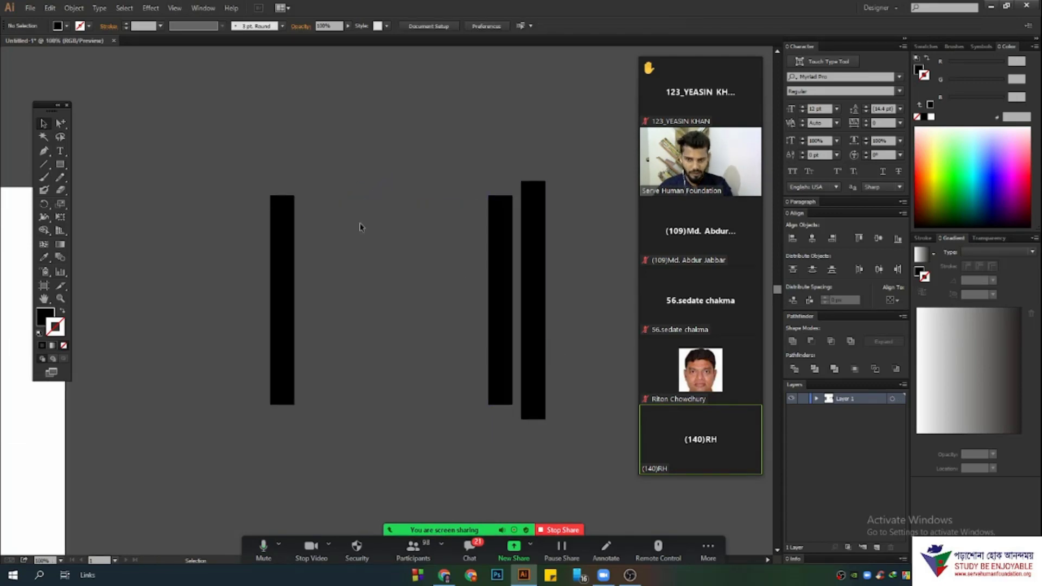
- Move the three upright bars together back onto the artboard, below the pillar
{"action": "left_click_drag", "start_coordinate": [209, 116], "coordinate": [585, 343]}
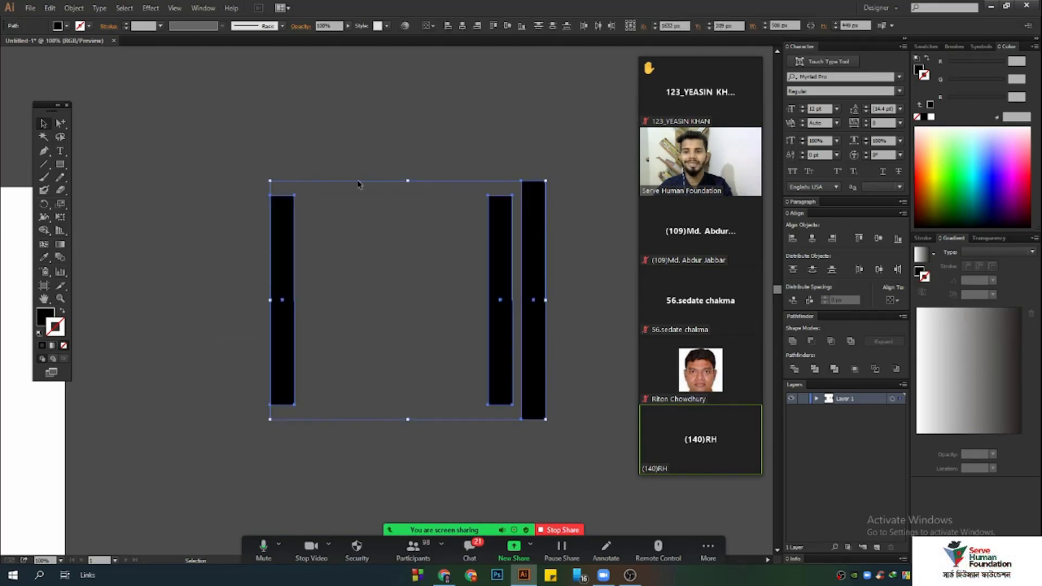
{"action": "scroll", "coordinate": [465, 265], "scroll_direction": "down", "scroll_amount": 1}
{"action": "left_click_drag", "start_coordinate": [326, 265], "coordinate": [184, 377]}
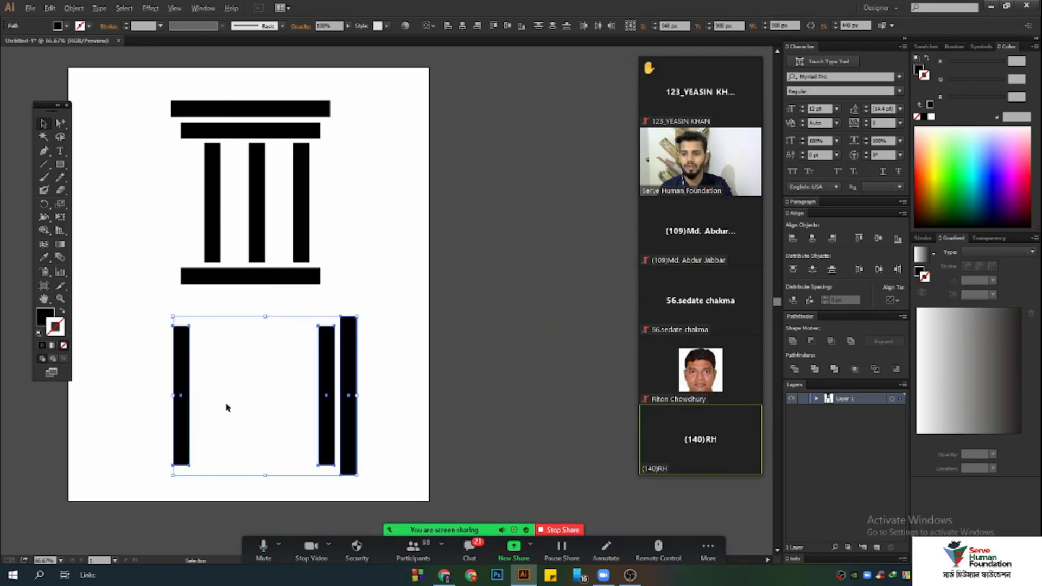
- Align the three upright bars along their top edges
{"action": "scroll", "coordinate": [225, 407], "scroll_direction": "up", "scroll_amount": 2}
{"action": "scroll", "coordinate": [277, 407], "scroll_direction": "down", "scroll_amount": 2}
{"action": "scroll", "coordinate": [281, 356], "scroll_direction": "down", "scroll_amount": 1}
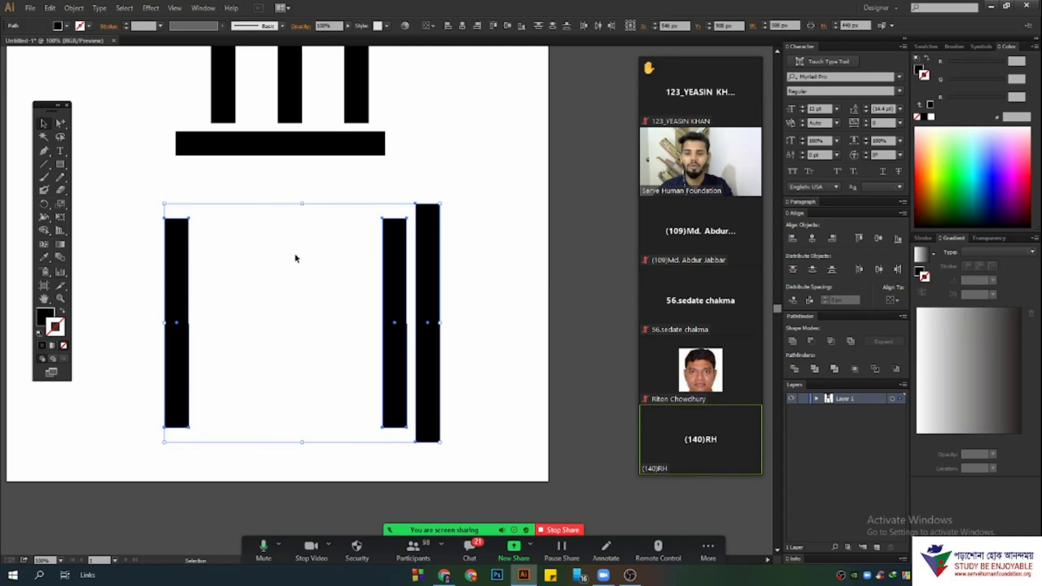
{"action": "scroll", "coordinate": [182, 253], "scroll_direction": "up", "scroll_amount": 1}
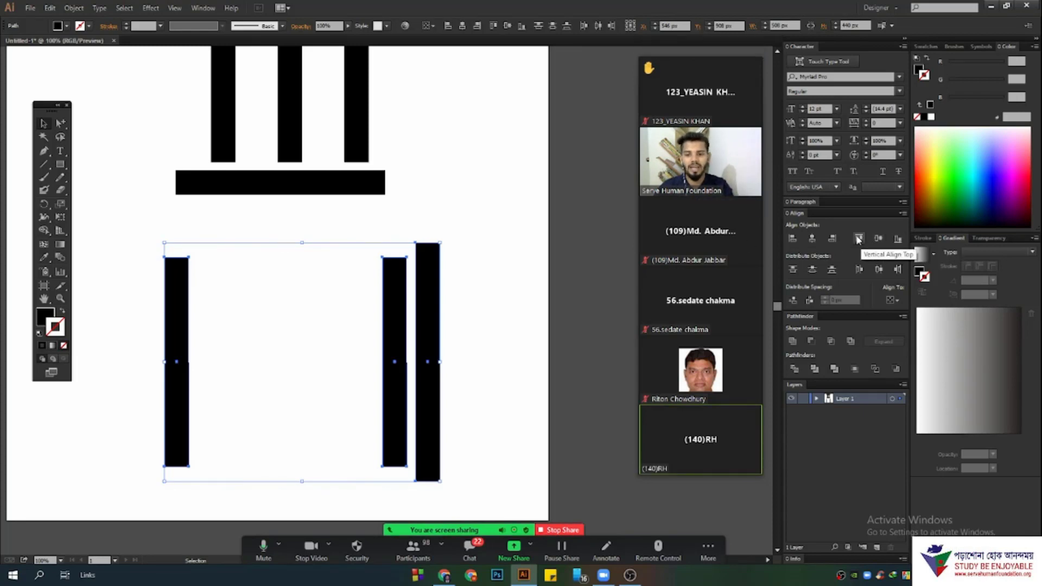
{"action": "left_click", "coordinate": [858, 240]}
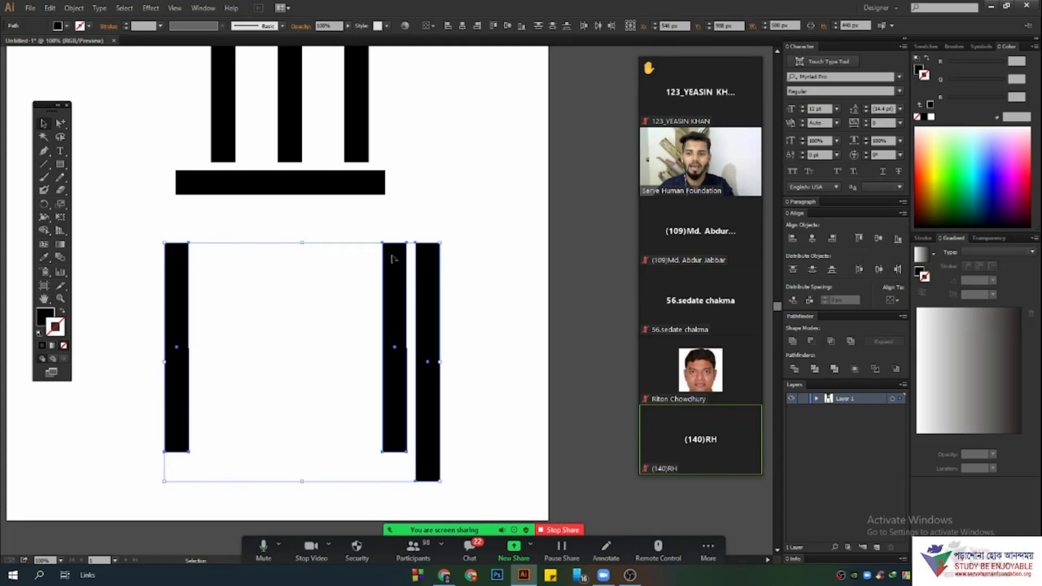
- Align the three upright bars by their vertical centers and finally along their bottom edges
{"action": "scroll", "coordinate": [422, 397], "scroll_direction": "down", "scroll_amount": 1}
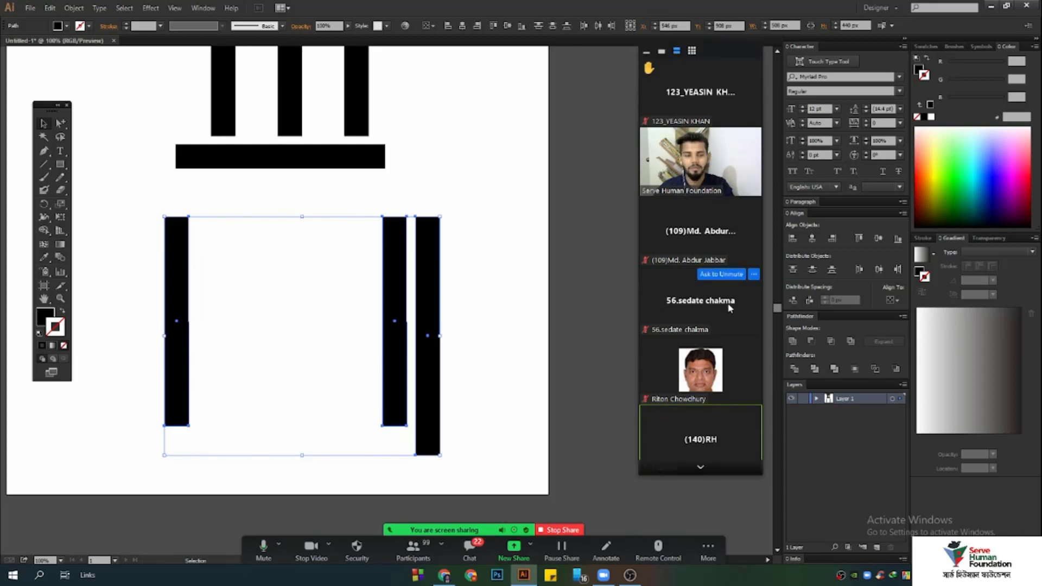
{"action": "left_click", "coordinate": [879, 240]}
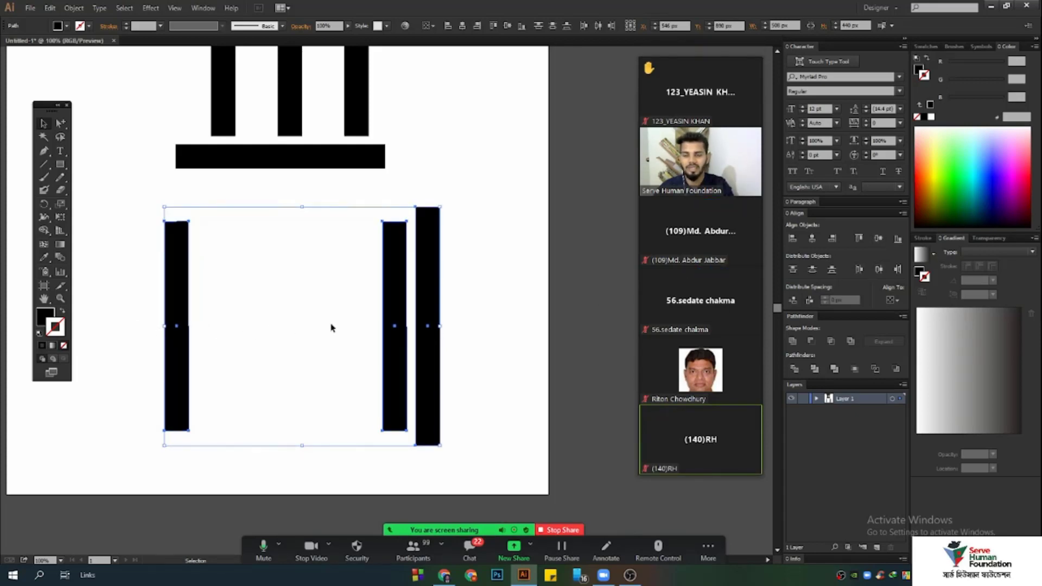
{"action": "left_click", "coordinate": [897, 239]}
{"action": "scroll", "coordinate": [461, 274], "scroll_direction": "down", "scroll_amount": 2}
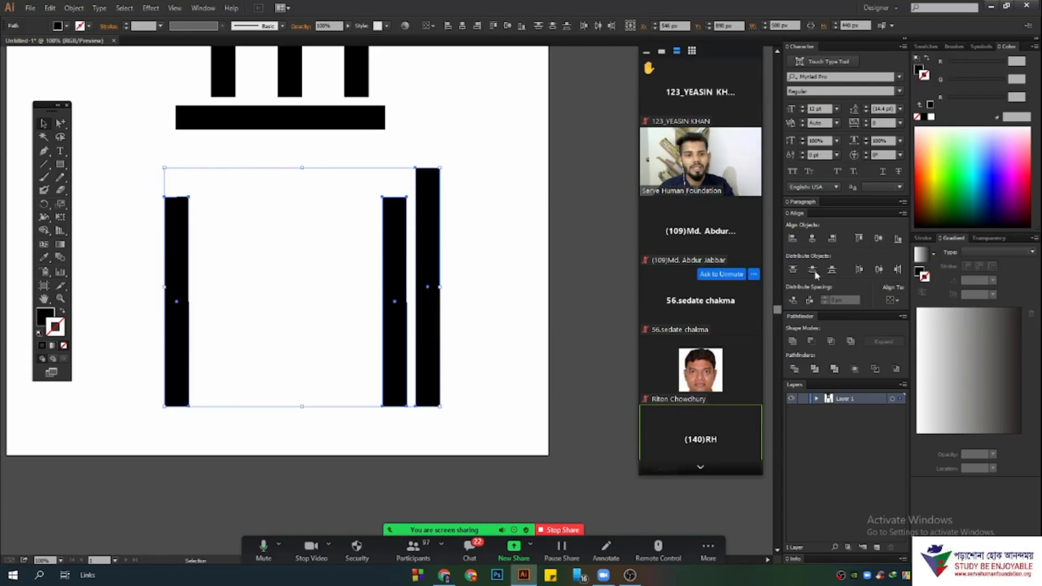
- Reselect the three upright bars and even out the gaps between them with Horizontal Distribute Space
{"action": "scroll", "coordinate": [356, 274], "scroll_direction": "up", "scroll_amount": 3}
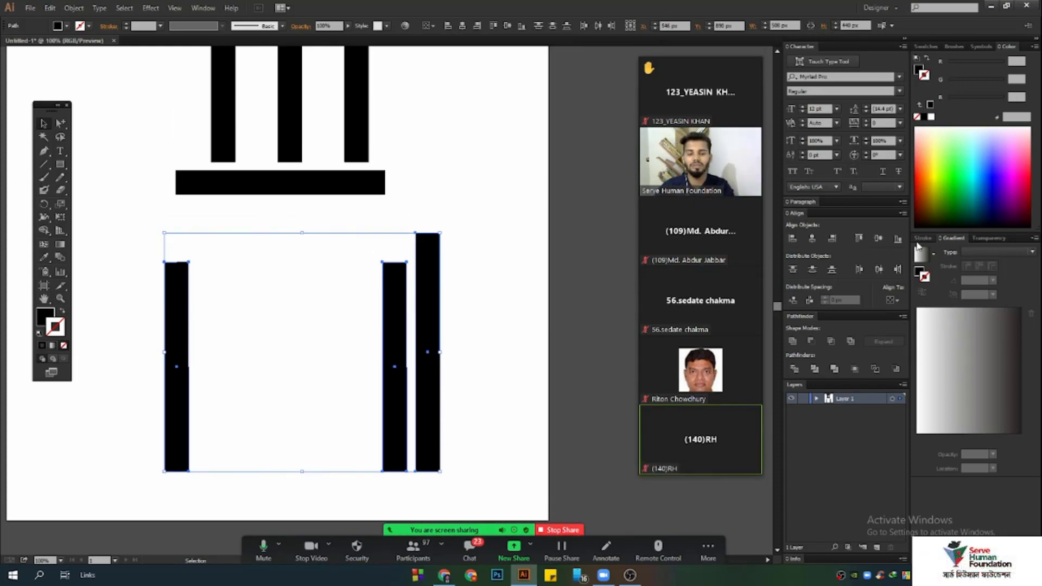
{"action": "scroll", "coordinate": [529, 172], "scroll_direction": "up", "scroll_amount": 2}
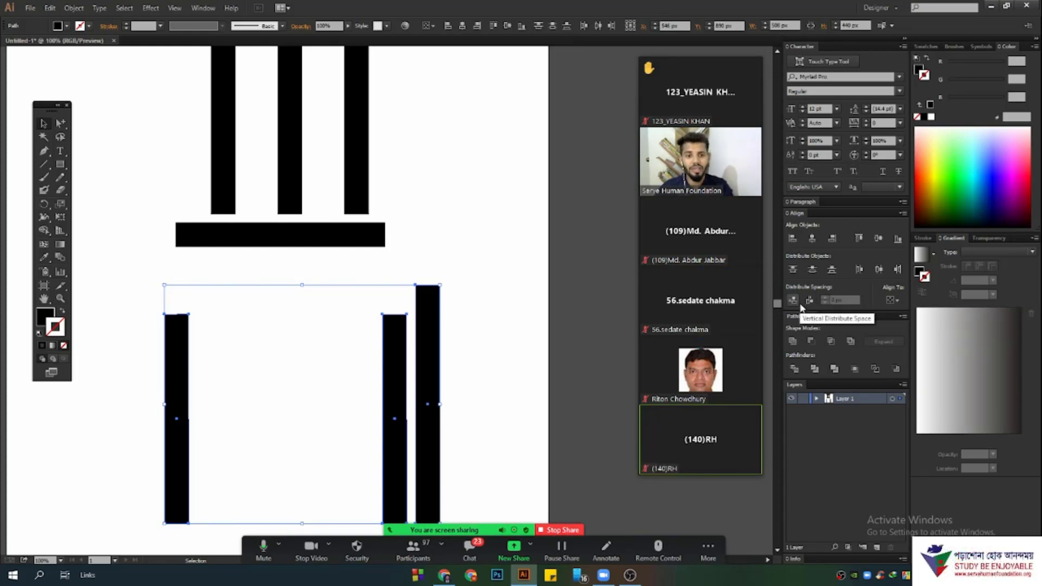
{"action": "left_click", "coordinate": [498, 337]}
{"action": "scroll", "coordinate": [498, 337], "scroll_direction": "down", "scroll_amount": 1}
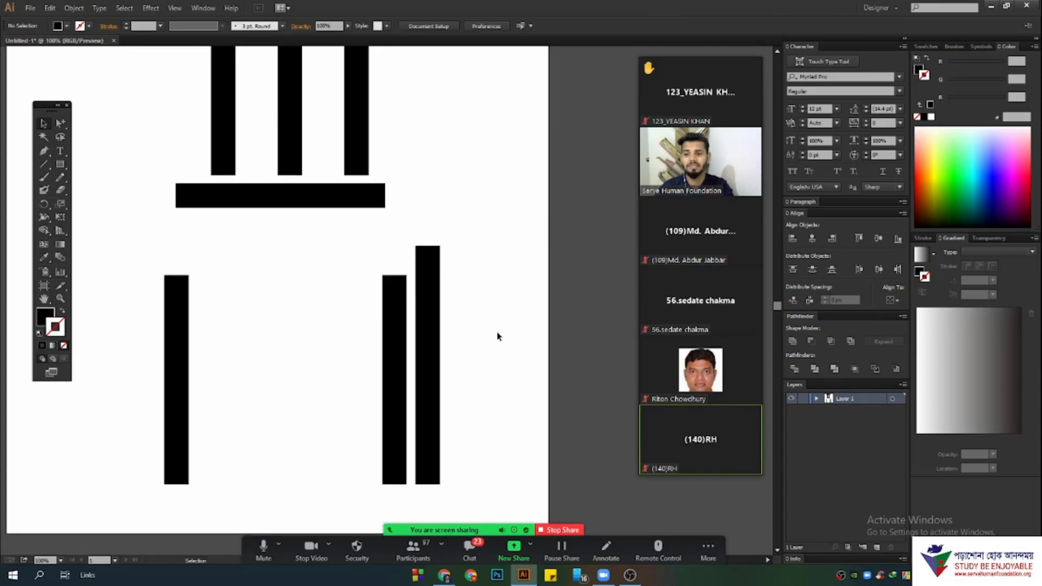
{"action": "left_click_drag", "start_coordinate": [474, 443], "coordinate": [171, 320]}
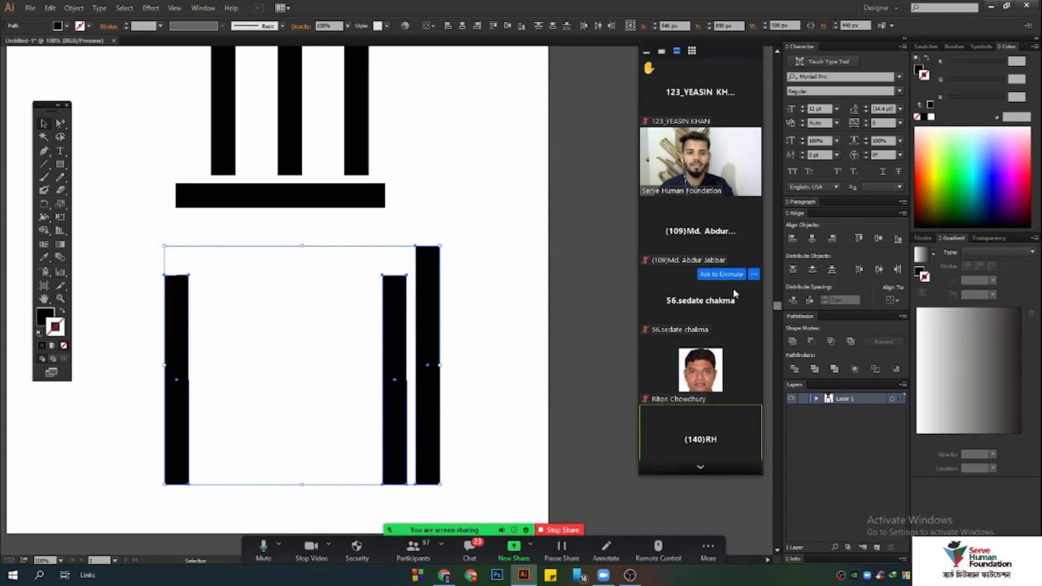
{"action": "left_click", "coordinate": [808, 300]}
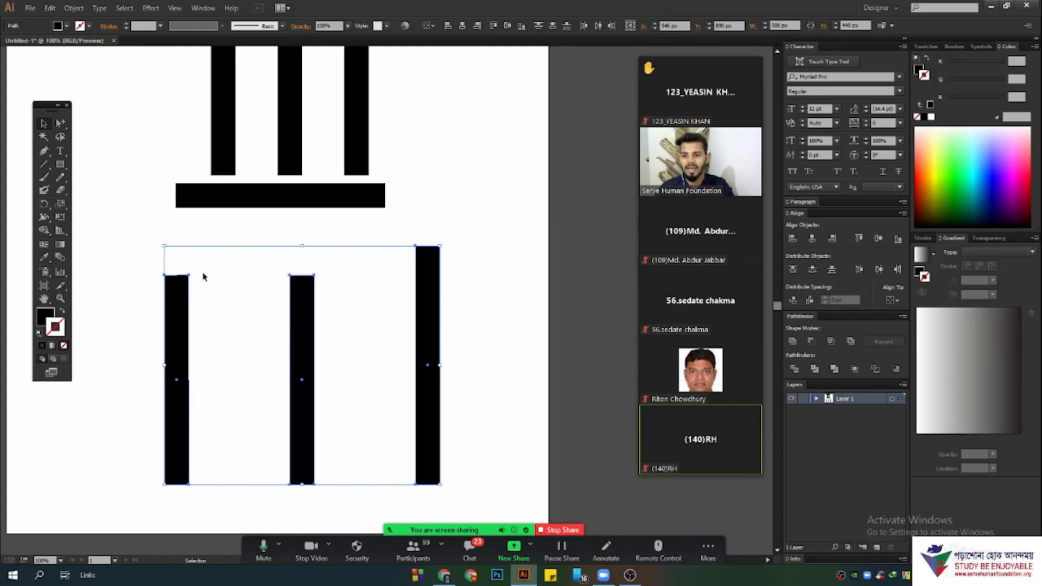
- Compare the gaps between the upright bars, try shifting the tallest bar toward the middle one, and undo the move
{"action": "left_click_drag", "start_coordinate": [203, 273], "coordinate": [260, 426]}
{"action": "left_click_drag", "start_coordinate": [342, 262], "coordinate": [397, 459]}
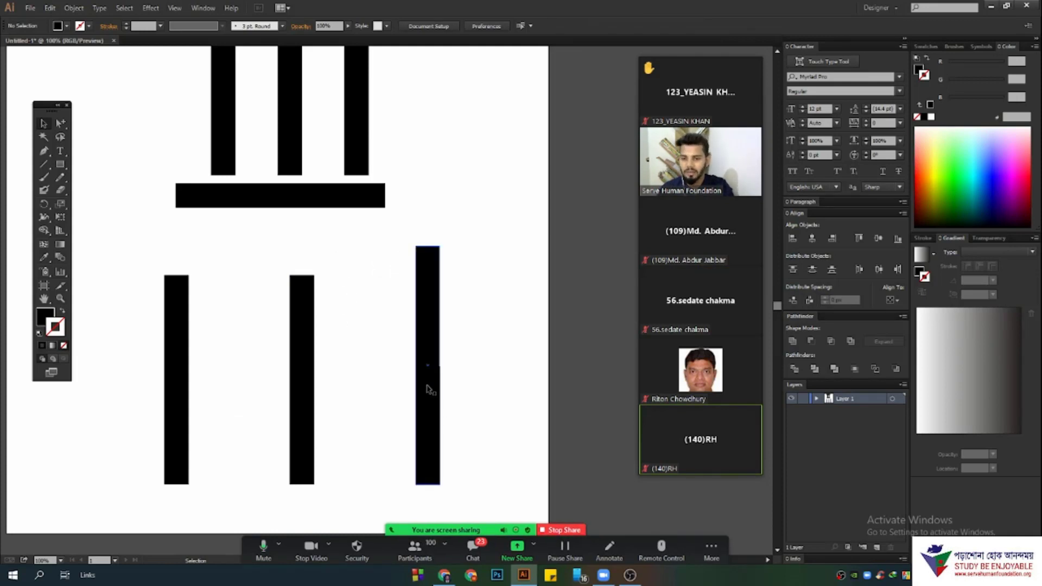
{"action": "left_click_drag", "start_coordinate": [428, 387], "coordinate": [414, 388]}
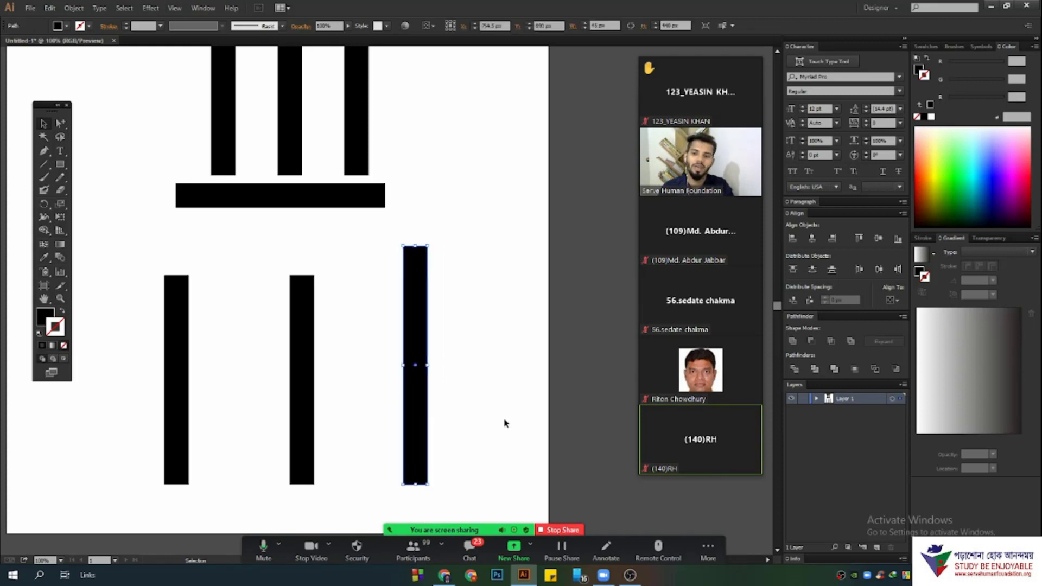
{"action": "key", "text": "ctrl+z"}
{"action": "left_click_drag", "start_coordinate": [529, 471], "coordinate": [121, 282]}
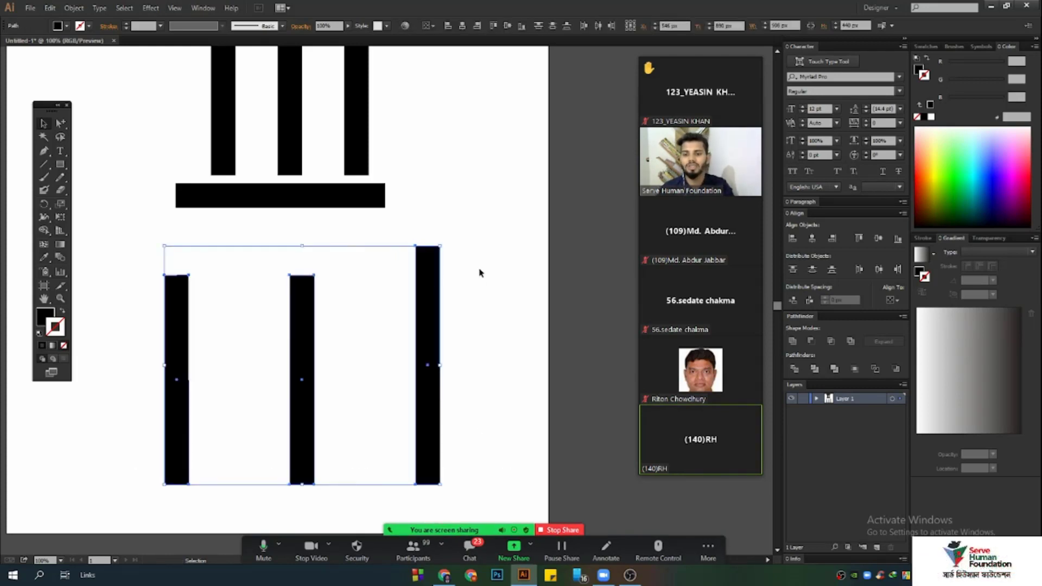
{"action": "left_click", "coordinate": [465, 412]}
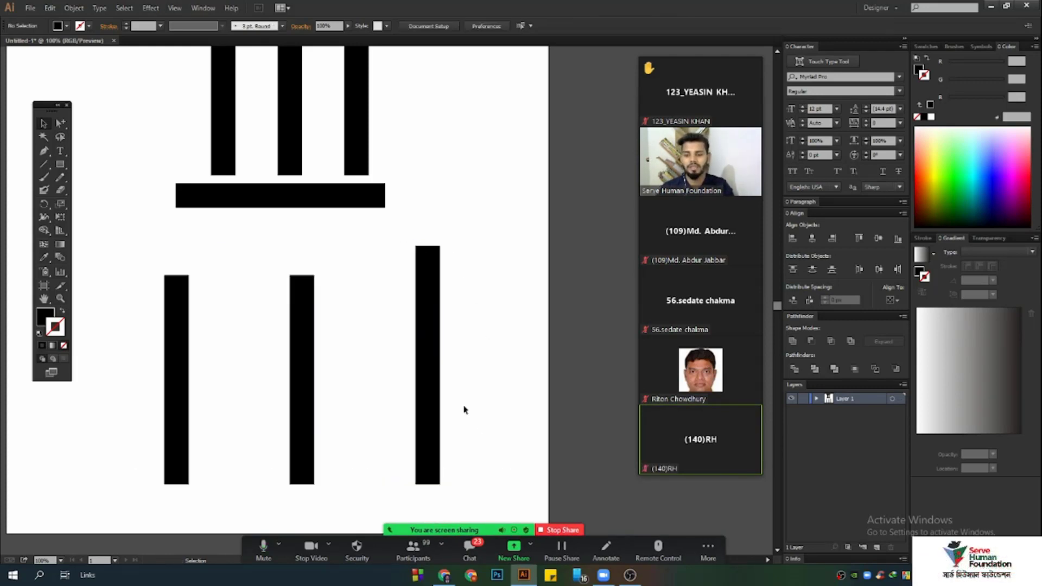
- Shift the middle upright bar toward the tallest one and place two copies of it in the gap before the first bar
{"action": "left_click_drag", "start_coordinate": [309, 380], "coordinate": [348, 399]}
{"action": "left_click_drag", "start_coordinate": [349, 399], "coordinate": [302, 402]}
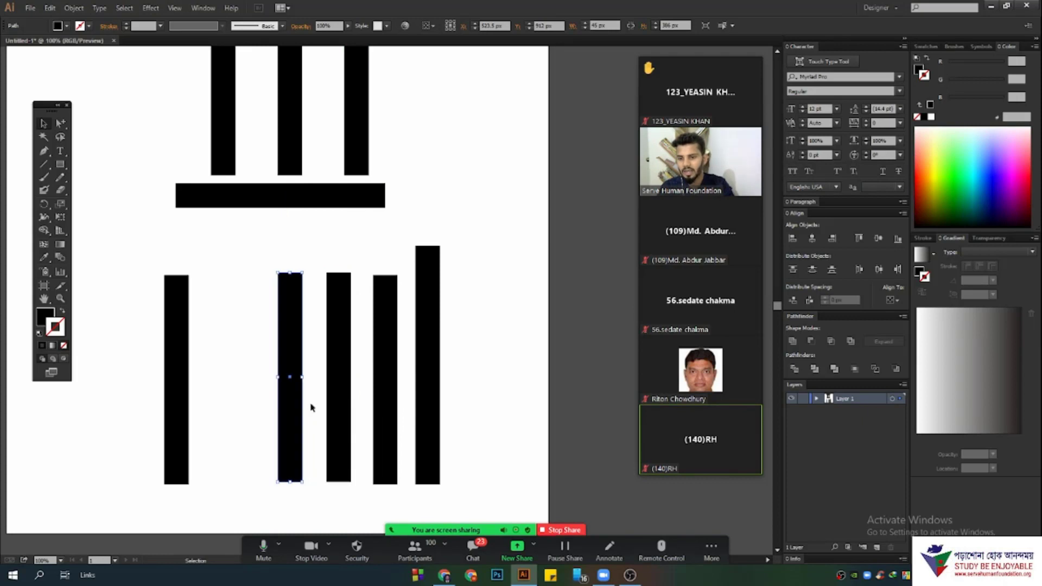
{"action": "scroll", "coordinate": [311, 407], "scroll_direction": "down", "scroll_amount": 2}
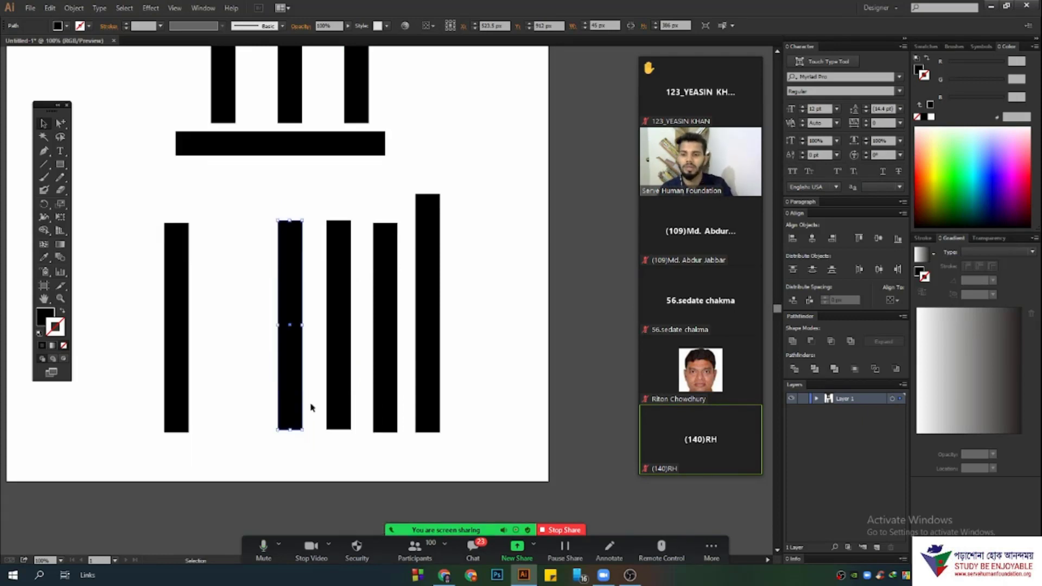
{"action": "left_click", "coordinate": [513, 456]}
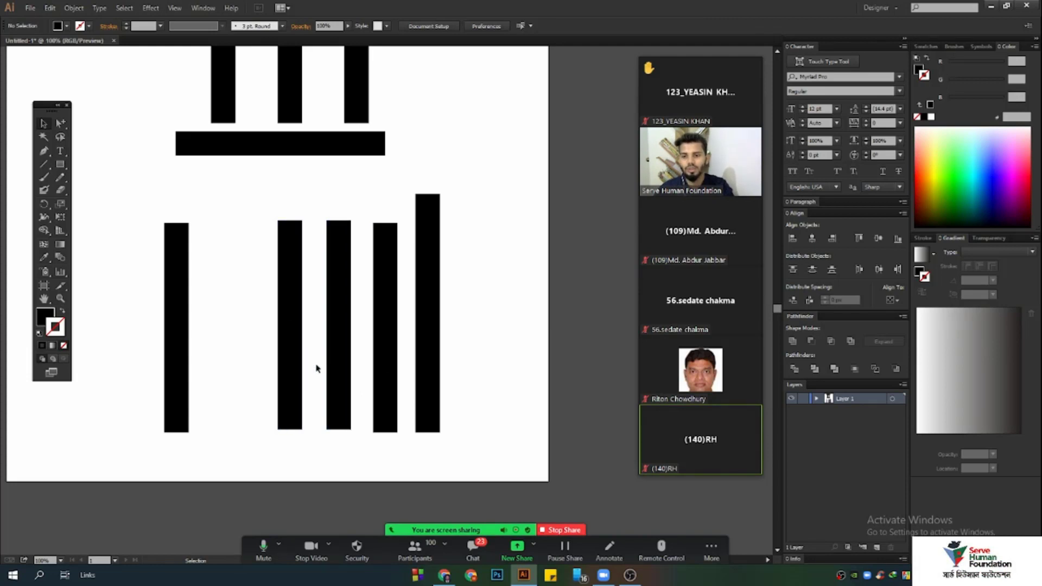
{"action": "left_click", "coordinate": [290, 366]}
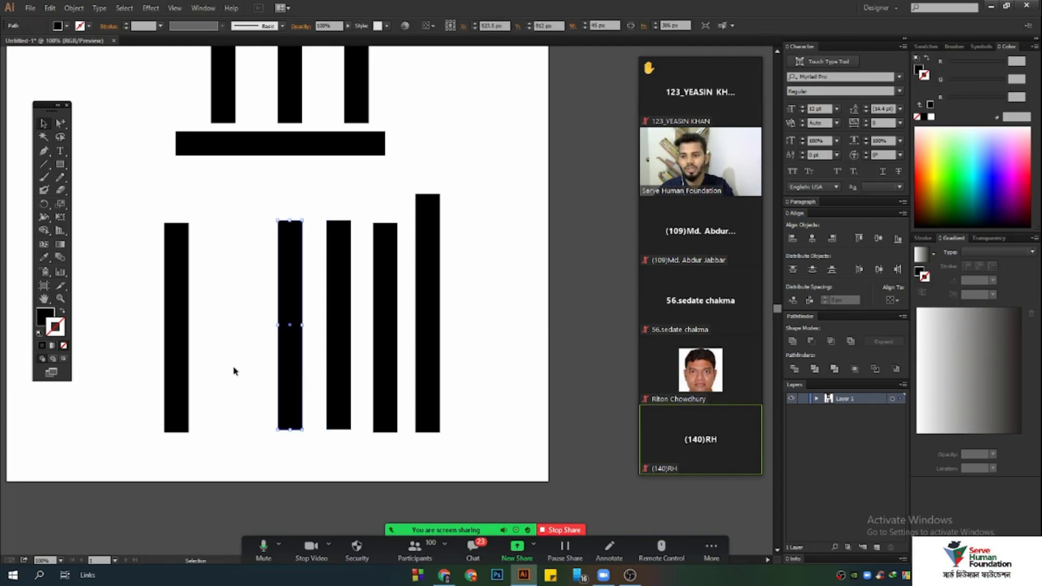
{"action": "left_click", "coordinate": [490, 449]}
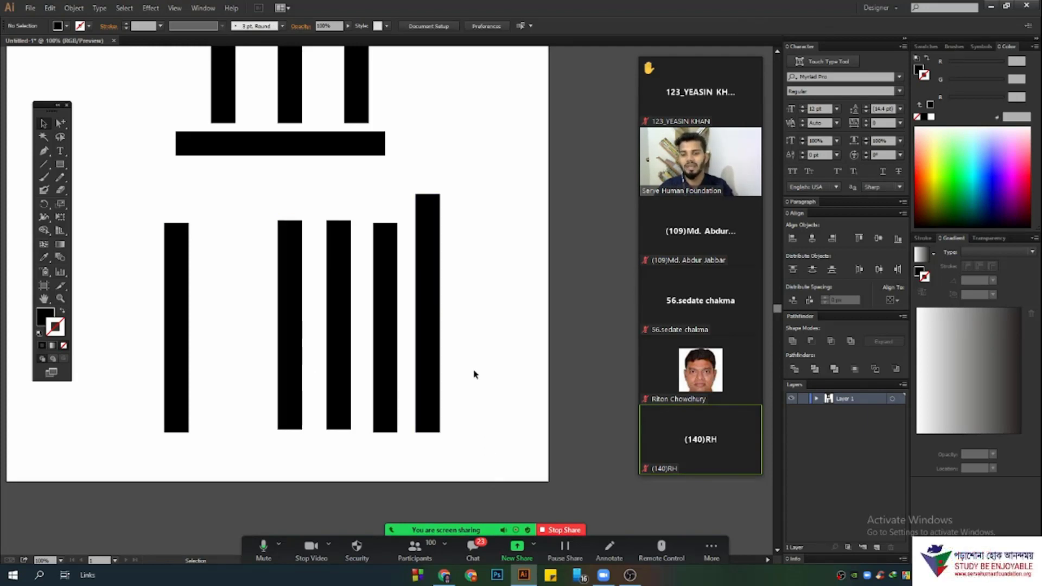
- Select all five upright bars and even out the gaps between them with Horizontal Distribute Space
{"action": "scroll", "coordinate": [483, 374], "scroll_direction": "down", "scroll_amount": 2}
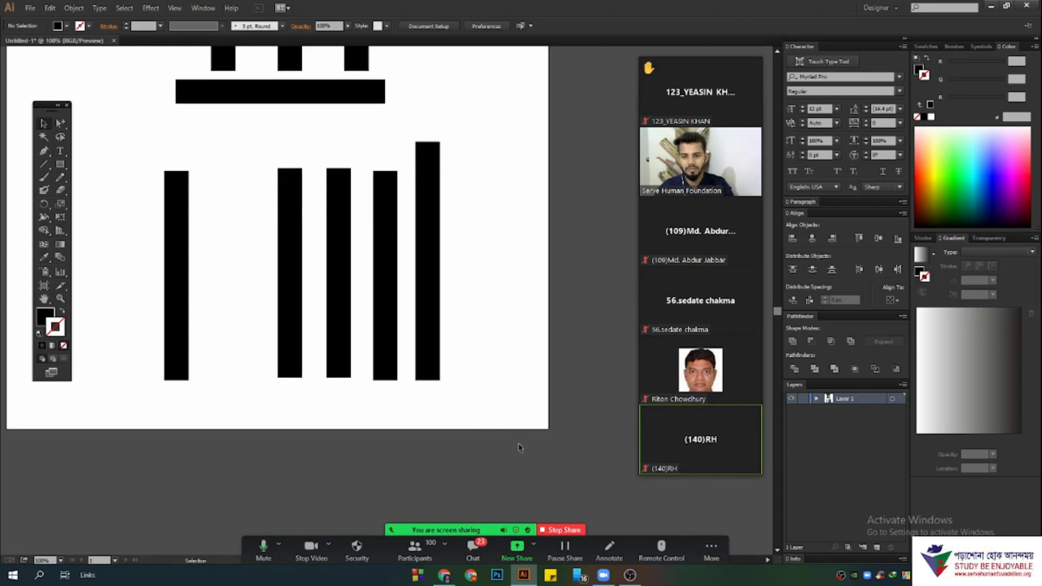
{"action": "left_click_drag", "start_coordinate": [521, 448], "coordinate": [425, 103]}
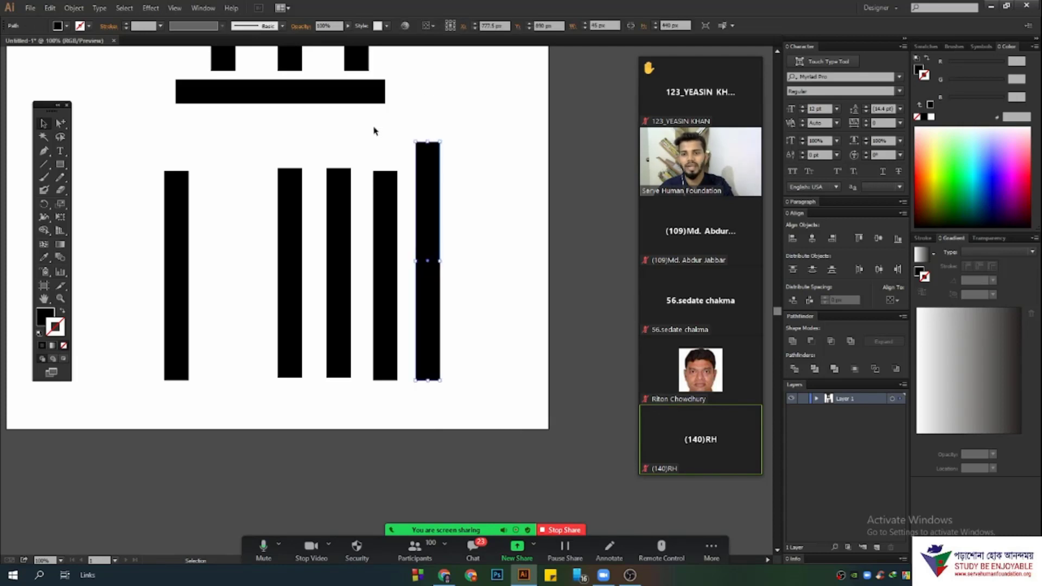
{"action": "left_click_drag", "start_coordinate": [133, 147], "coordinate": [193, 482]}
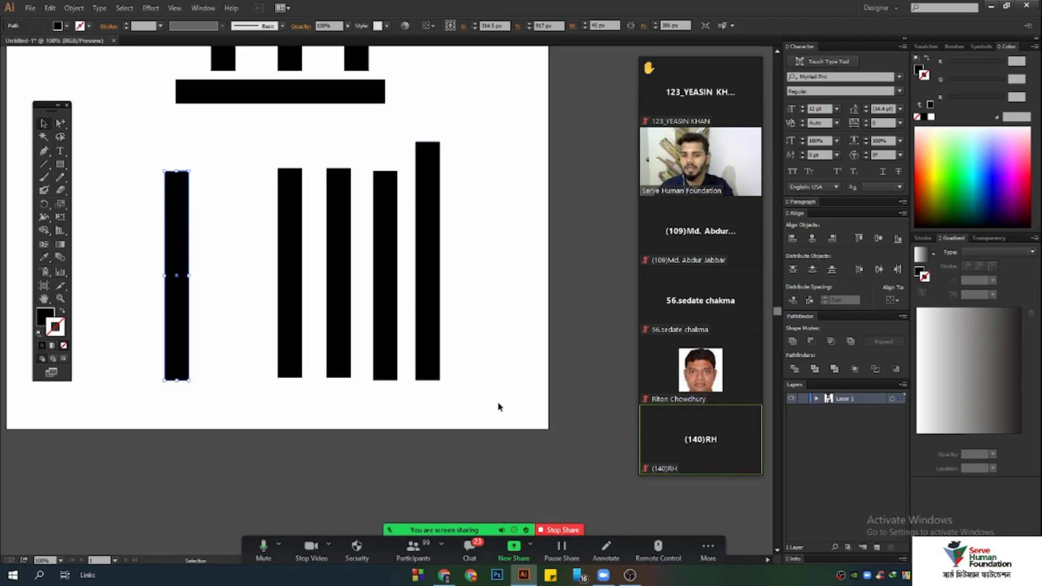
{"action": "left_click_drag", "start_coordinate": [532, 433], "coordinate": [153, 261]}
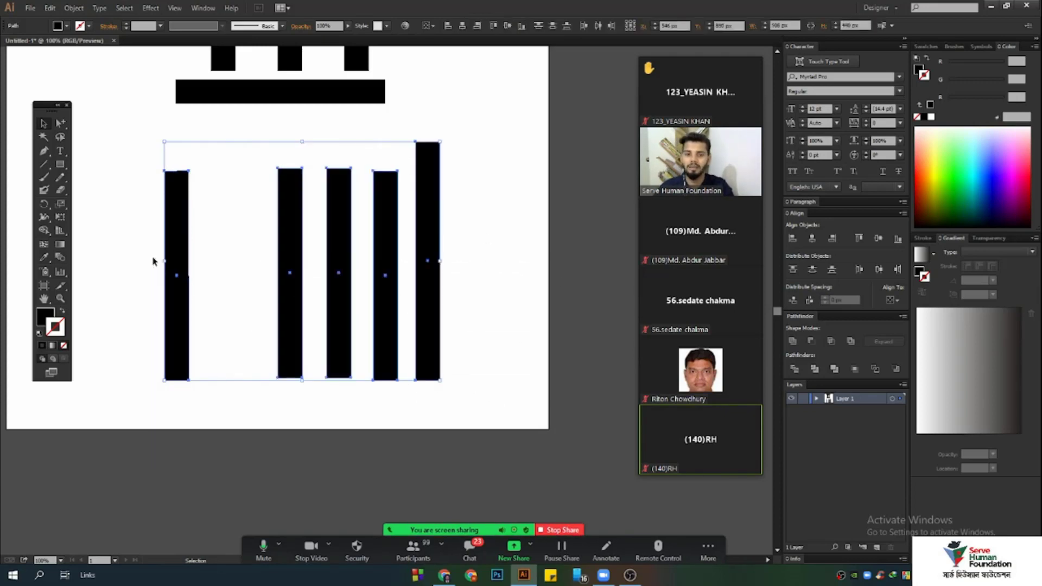
{"action": "left_click", "coordinate": [810, 300]}
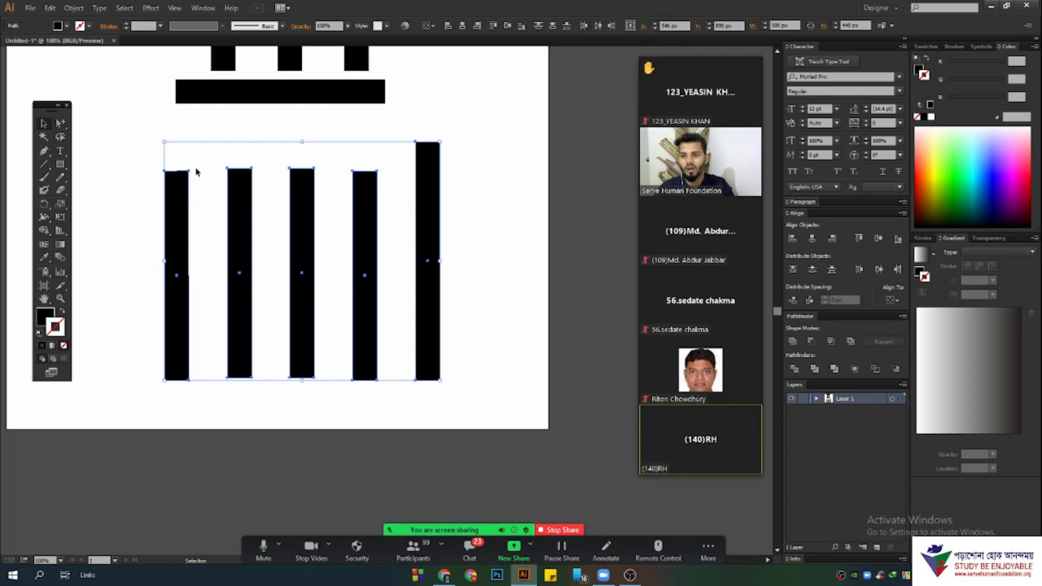
{"action": "left_click", "coordinate": [224, 298]}
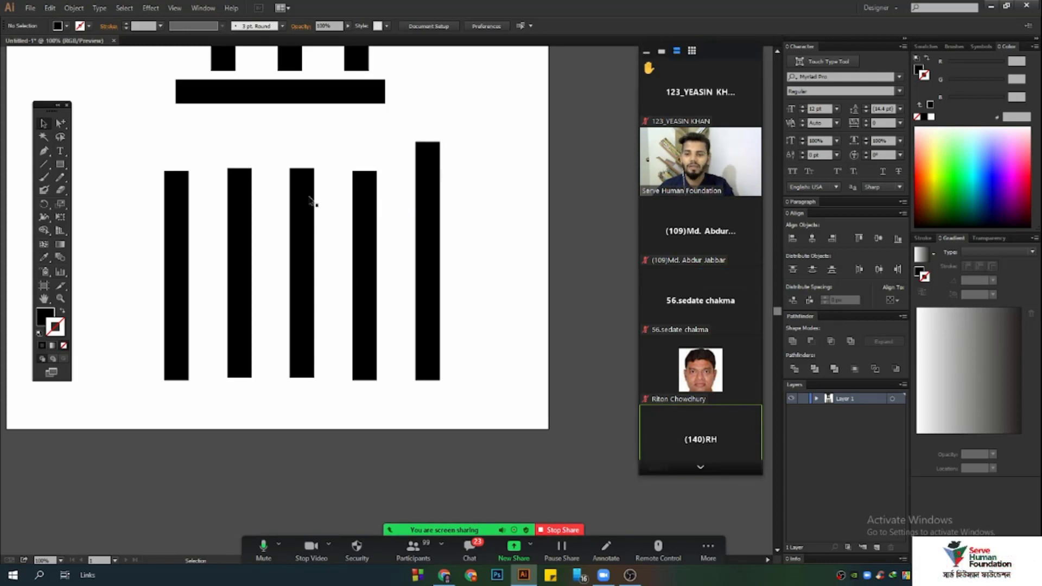
- Rotate the five upright bars together 90 degrees clockwise so they lie horizontally below the pillar
{"action": "left_click_drag", "start_coordinate": [128, 168], "coordinate": [545, 420]}
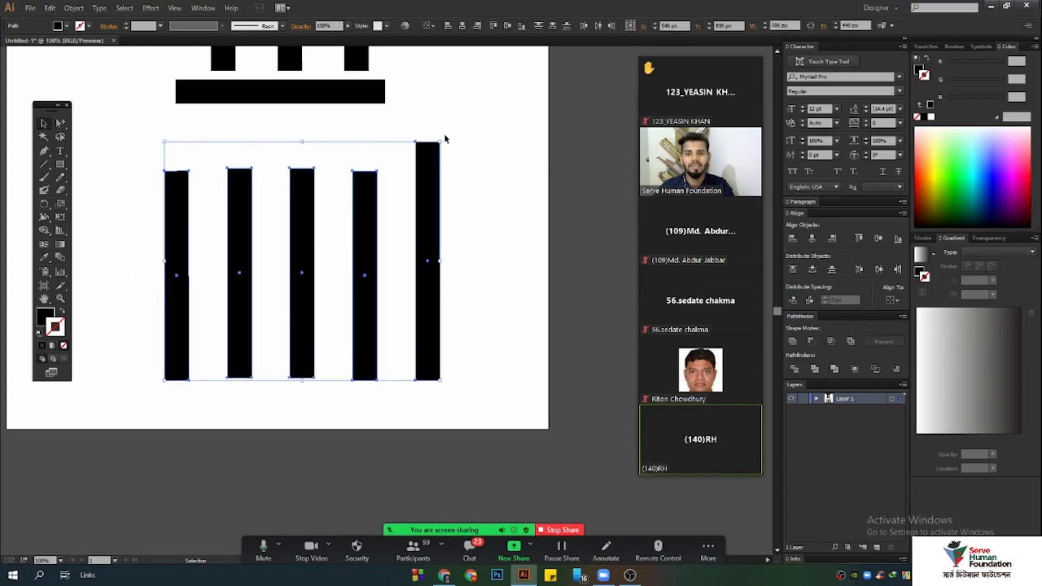
{"action": "left_click_drag", "start_coordinate": [443, 137], "coordinate": [441, 423]}
{"action": "left_click", "coordinate": [426, 360]}
- Move the four shorter horizontal bars down by different amounts so the gaps between the bars are uneven
{"action": "left_click_drag", "start_coordinate": [369, 322], "coordinate": [375, 351]}
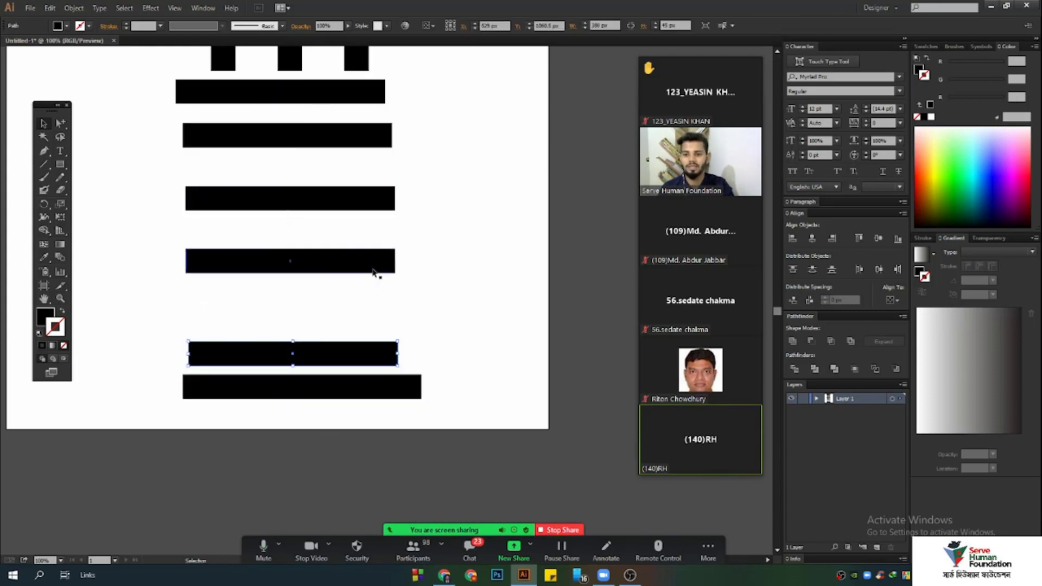
{"action": "left_click_drag", "start_coordinate": [373, 261], "coordinate": [375, 293]}
{"action": "left_click_drag", "start_coordinate": [372, 193], "coordinate": [372, 243]}
{"action": "left_click_drag", "start_coordinate": [370, 130], "coordinate": [369, 194]}
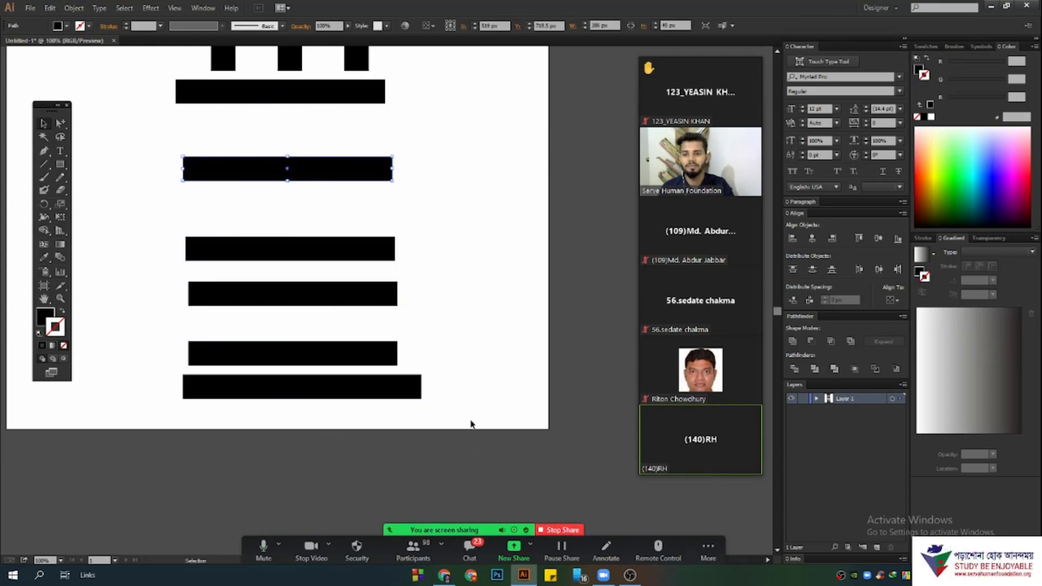
- Select all five horizontal bars, even out their gaps with Vertical Distribute Space, and deselect them
{"action": "left_click_drag", "start_coordinate": [482, 449], "coordinate": [358, 154]}
{"action": "left_click", "coordinate": [793, 302]}
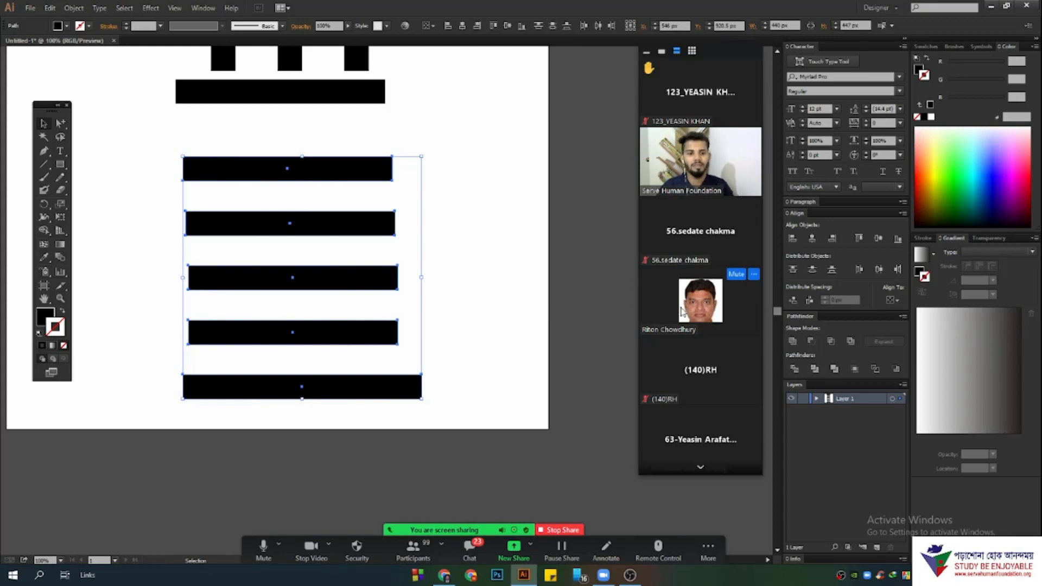
{"action": "left_click", "coordinate": [426, 309]}
- Select the two lowest horizontal bars and choose Align to Selection as the alignment reference
{"action": "left_click_drag", "start_coordinate": [425, 302], "coordinate": [358, 218]}
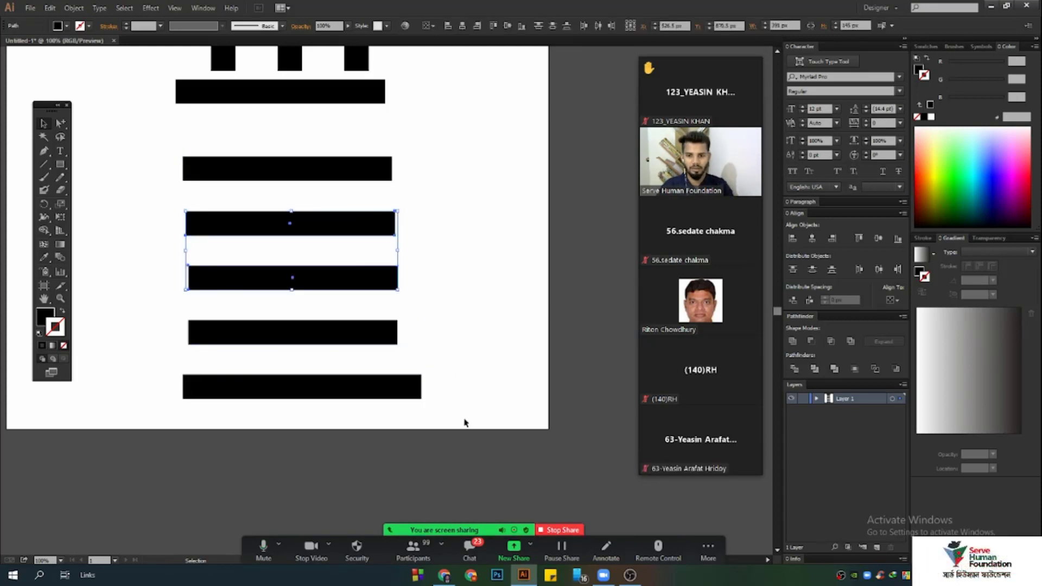
{"action": "left_click_drag", "start_coordinate": [465, 423], "coordinate": [371, 317]}
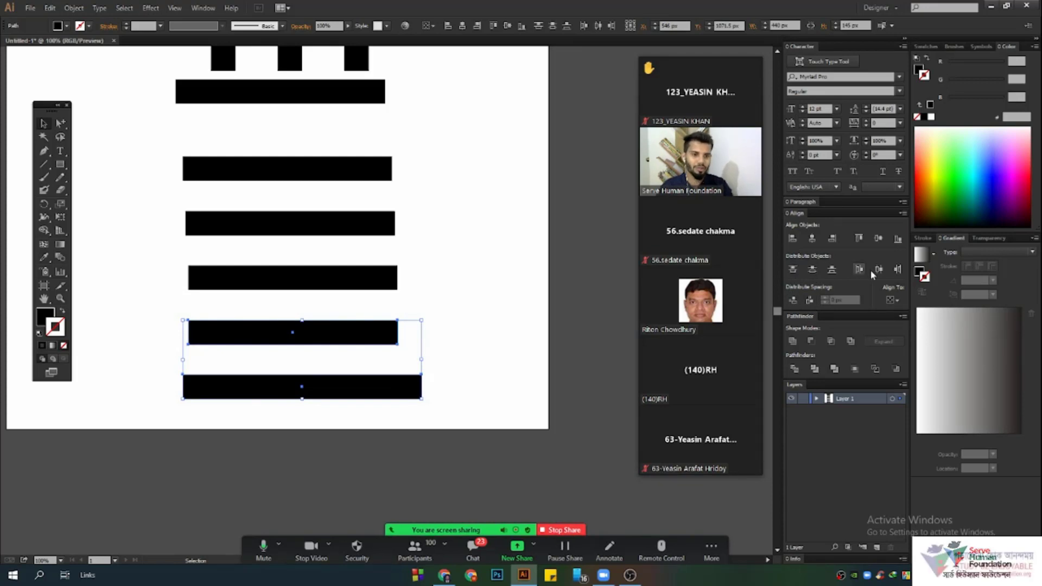
{"action": "left_click", "coordinate": [892, 300]}
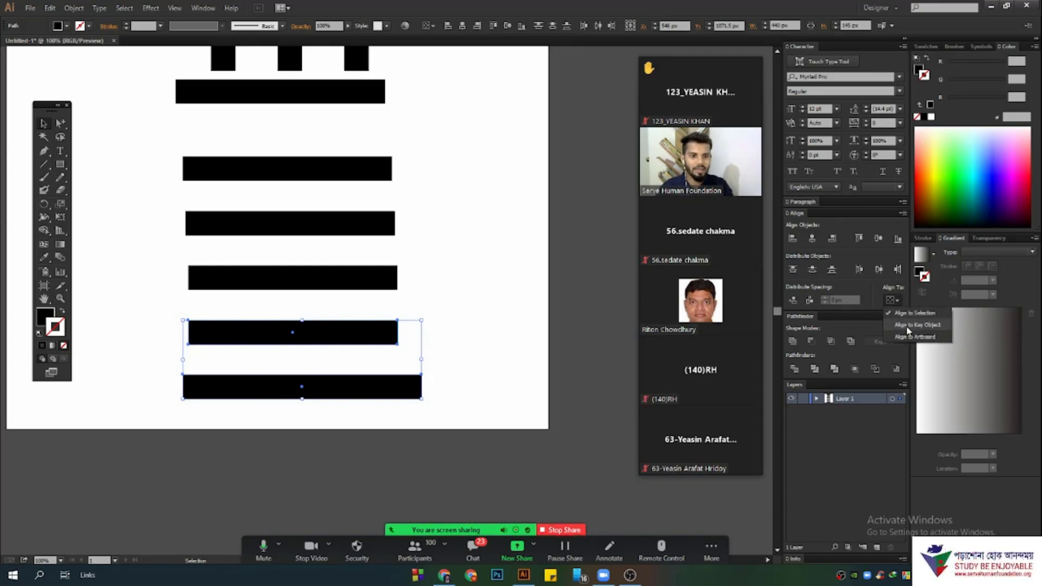
{"action": "left_click", "coordinate": [904, 311]}
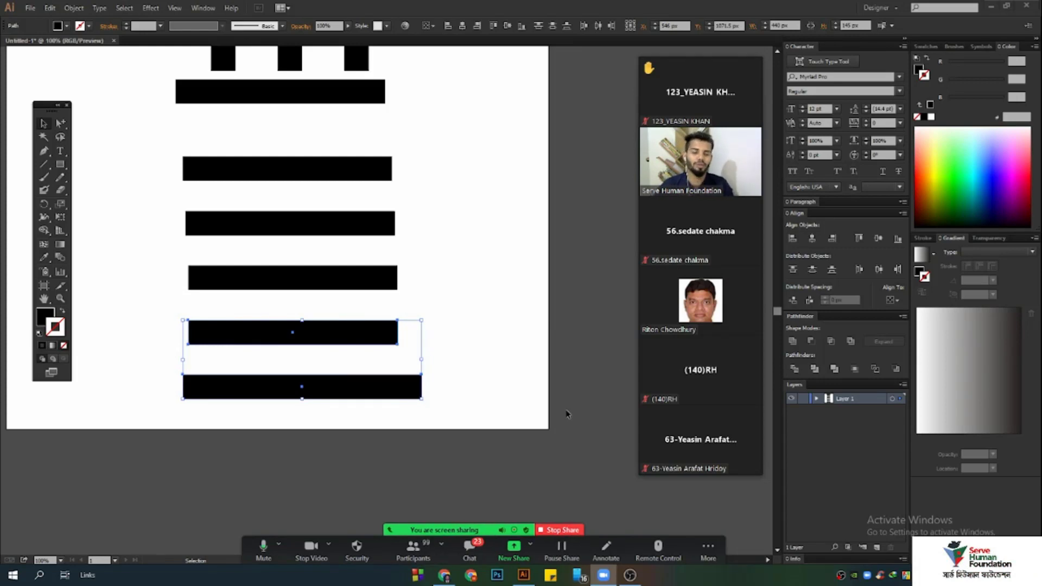
{"action": "scroll", "coordinate": [566, 414], "scroll_direction": "up", "scroll_amount": 2}
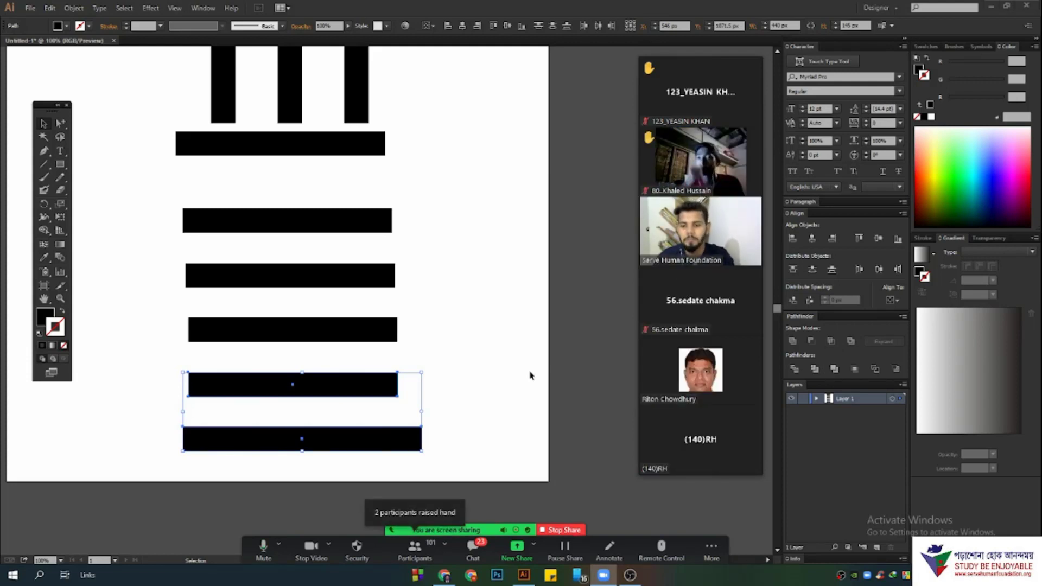
{"action": "scroll", "coordinate": [521, 372], "scroll_direction": "down", "scroll_amount": 2}
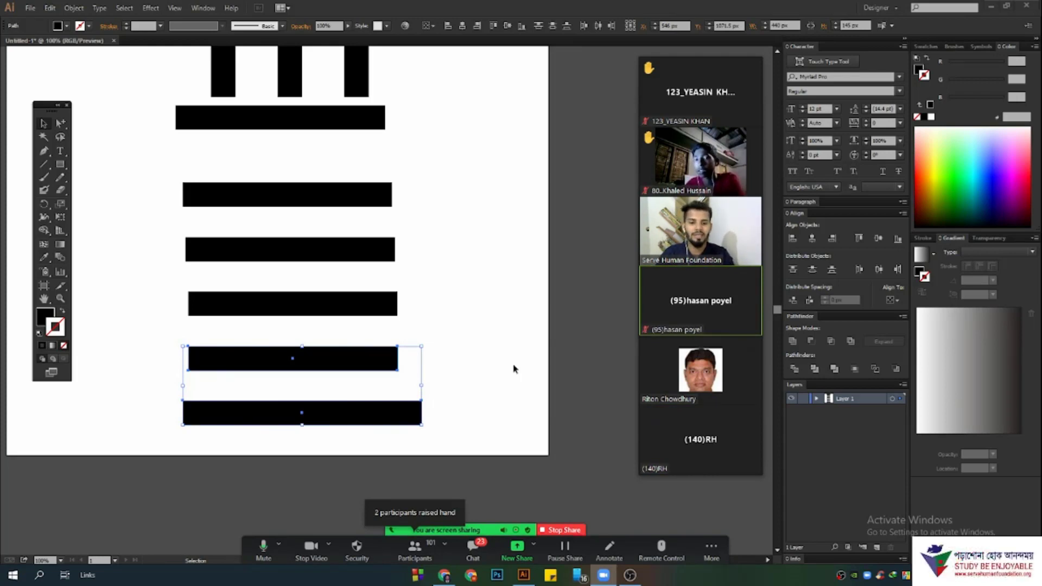
{"action": "scroll", "coordinate": [479, 372], "scroll_direction": "down", "scroll_amount": 1}
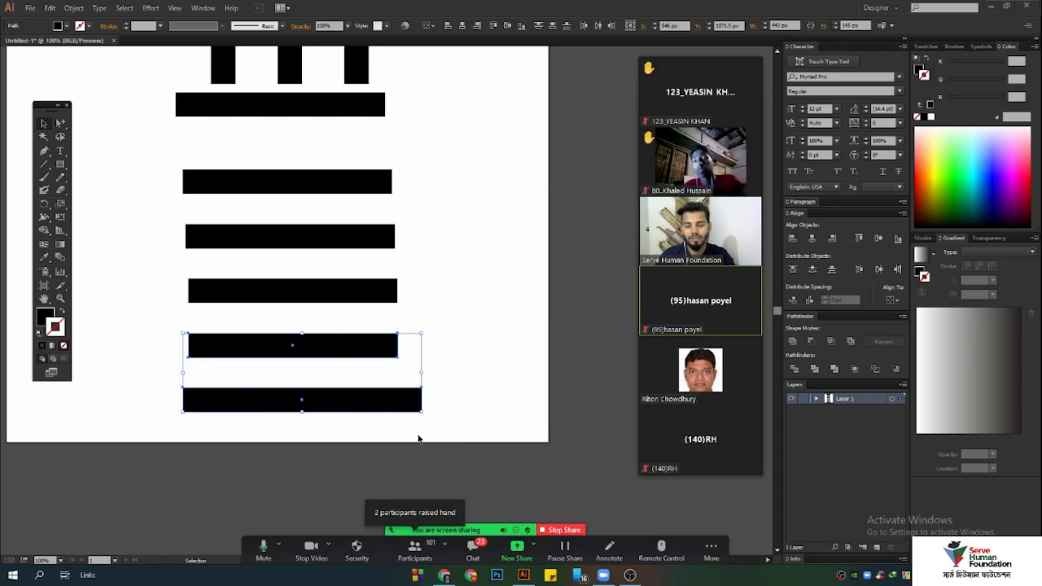
{"action": "scroll", "coordinate": [418, 438], "scroll_direction": "up", "scroll_amount": 1}
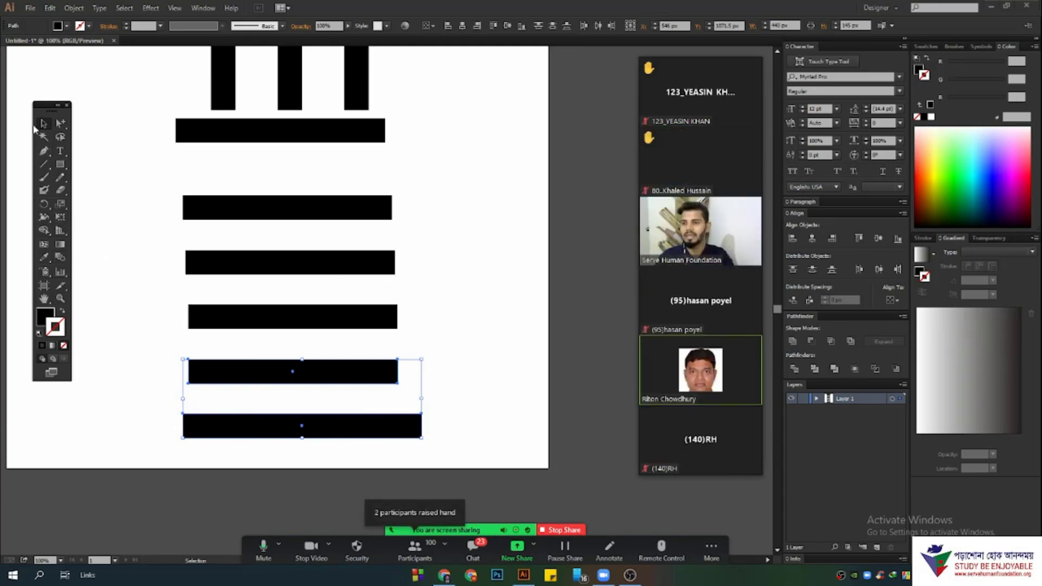
- Turn on the perspective grid, dismiss it through its plane widget, and return to the Selection tool
{"action": "left_click_drag", "start_coordinate": [40, 108], "coordinate": [42, 171]}
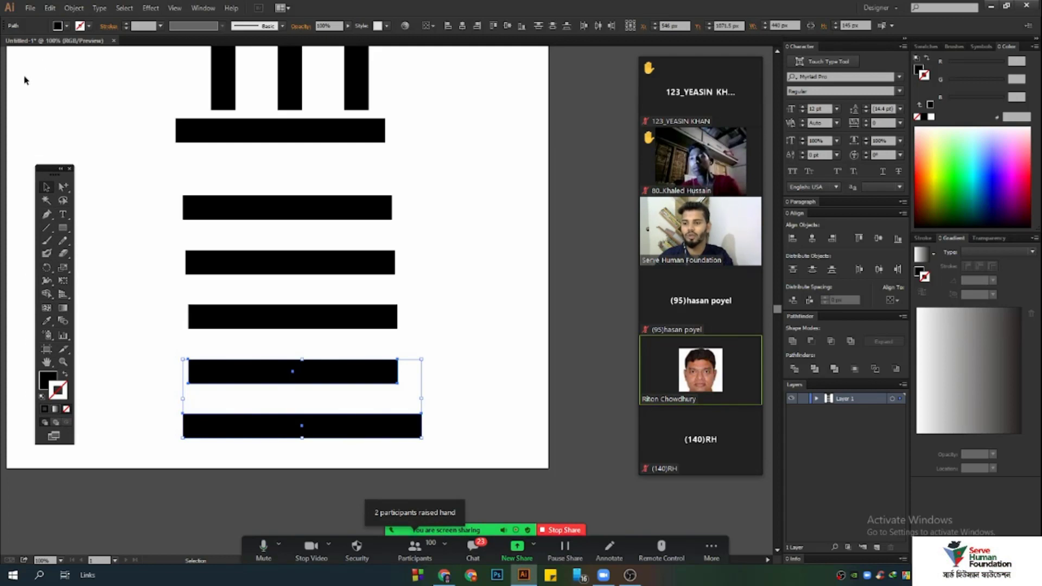
{"action": "left_click", "coordinate": [63, 294]}
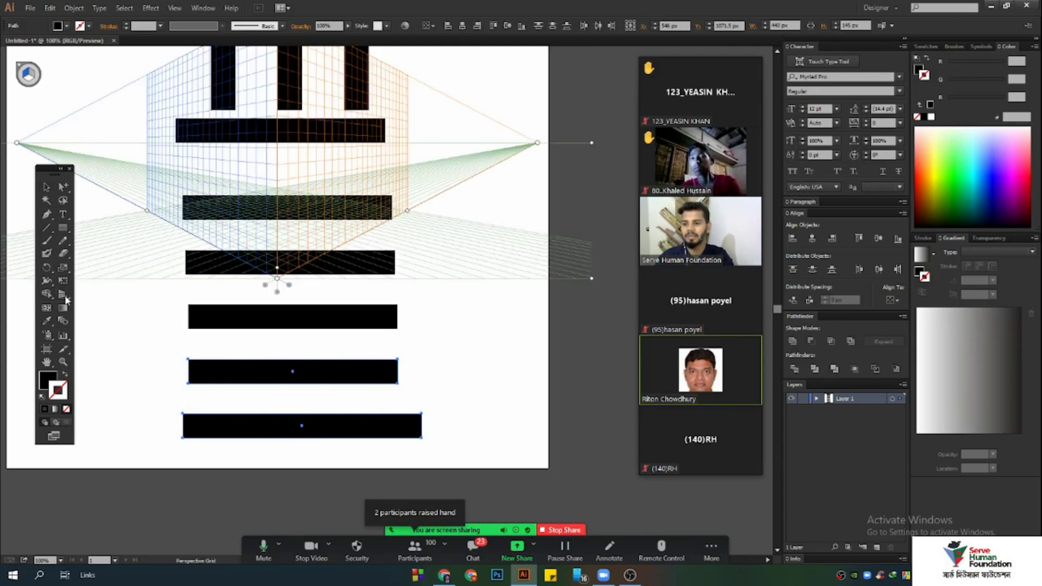
{"action": "left_click_drag", "start_coordinate": [52, 168], "coordinate": [23, 181]}
{"action": "left_click", "coordinate": [22, 73]}
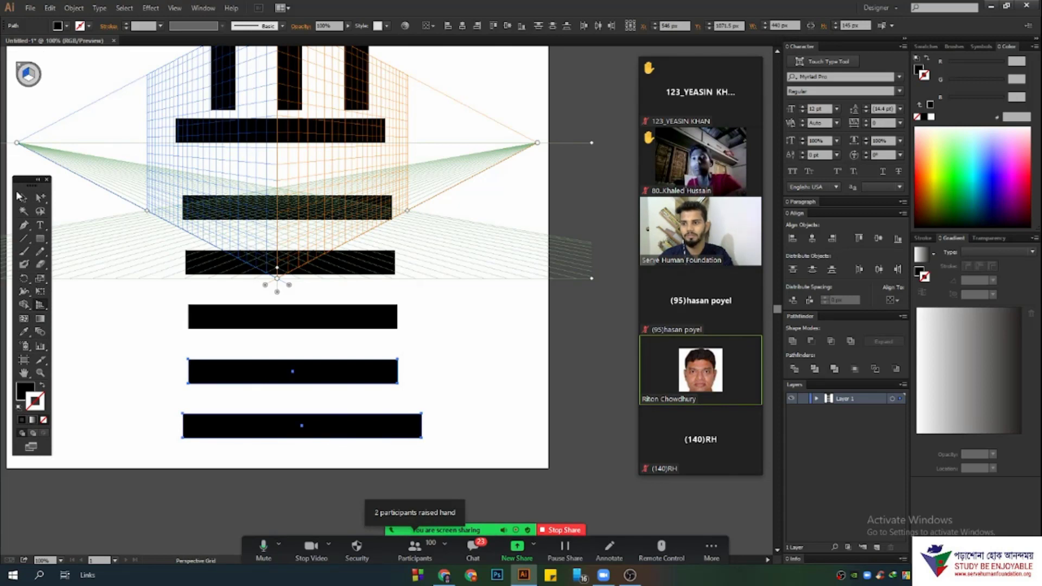
{"action": "left_click", "coordinate": [22, 199]}
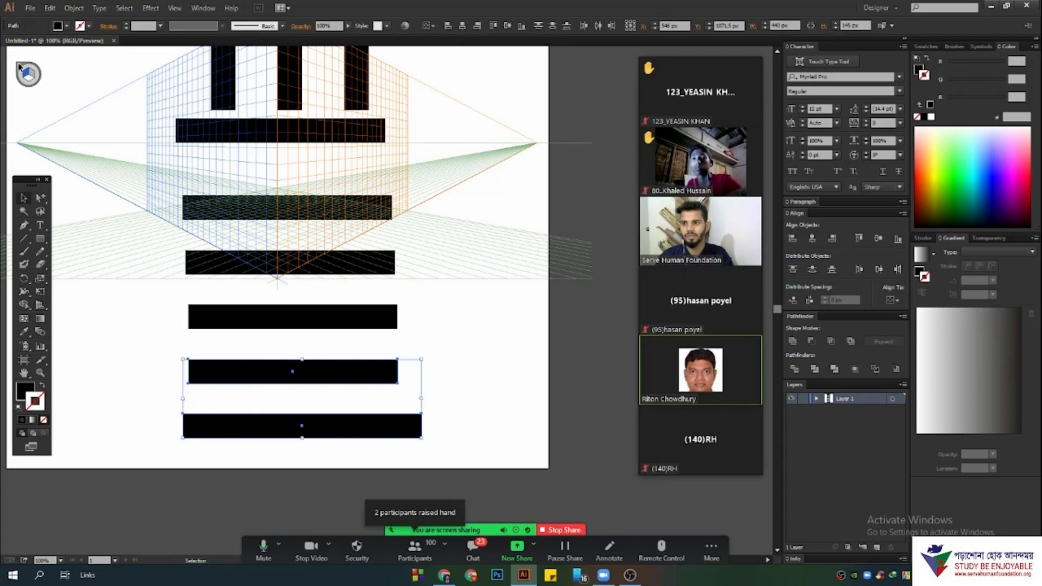
{"action": "left_click", "coordinate": [20, 67]}
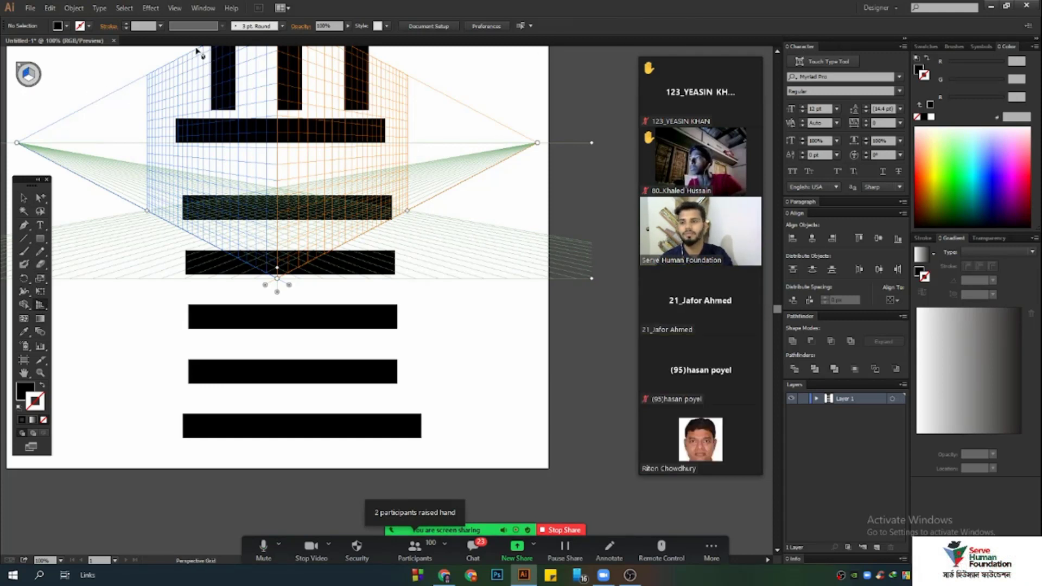
{"action": "left_click", "coordinate": [19, 68]}
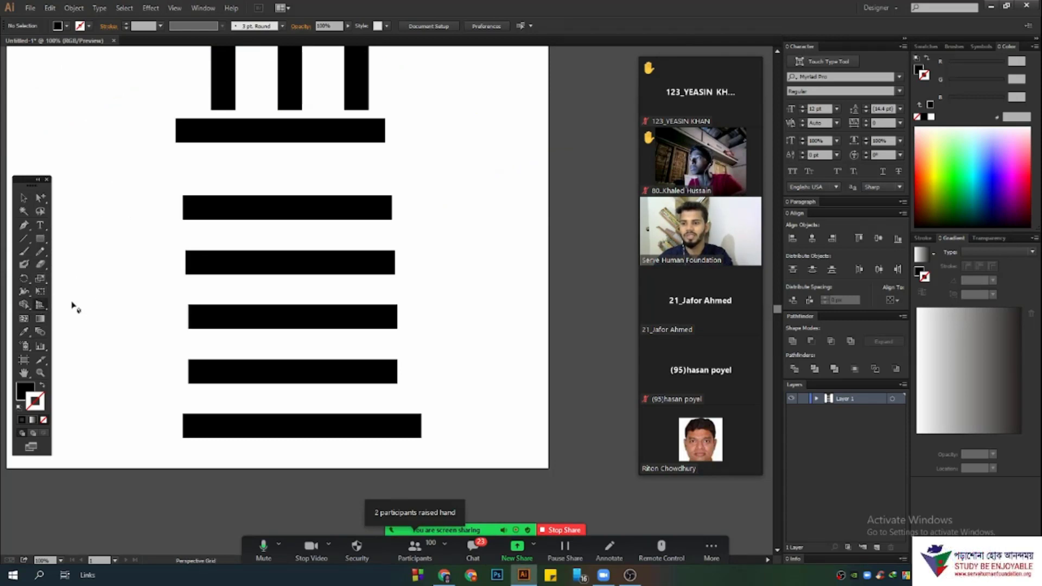
{"action": "key", "text": "v"}
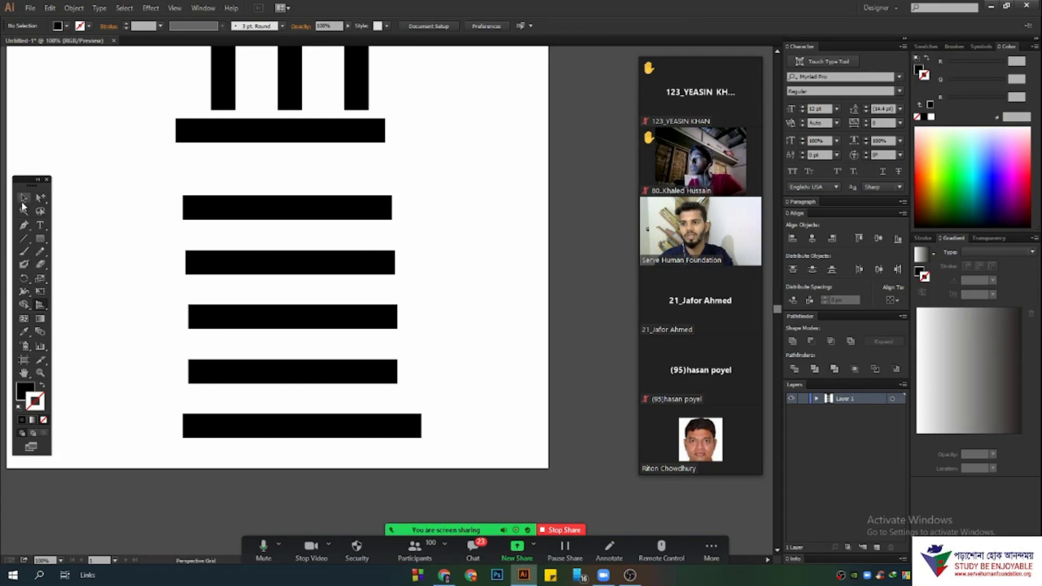
{"action": "left_click_drag", "start_coordinate": [26, 188], "coordinate": [39, 140]}
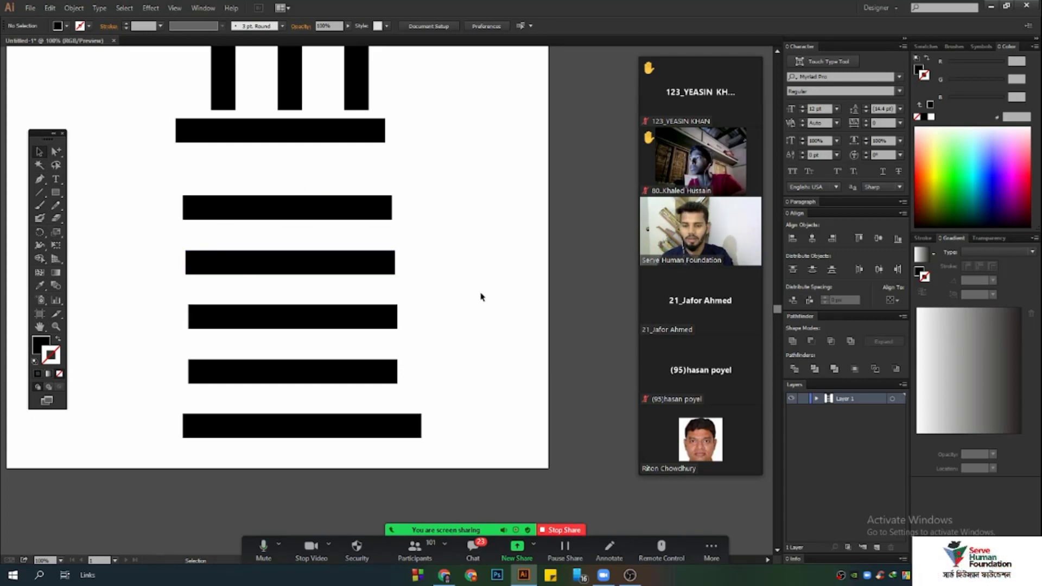
- Show the perspective grid over the whole bar arrangement, hide it again, and switch back to the Selection tool
{"action": "scroll", "coordinate": [461, 306], "scroll_direction": "down", "scroll_amount": 1}
{"action": "left_click_drag", "start_coordinate": [467, 225], "coordinate": [535, 241]}
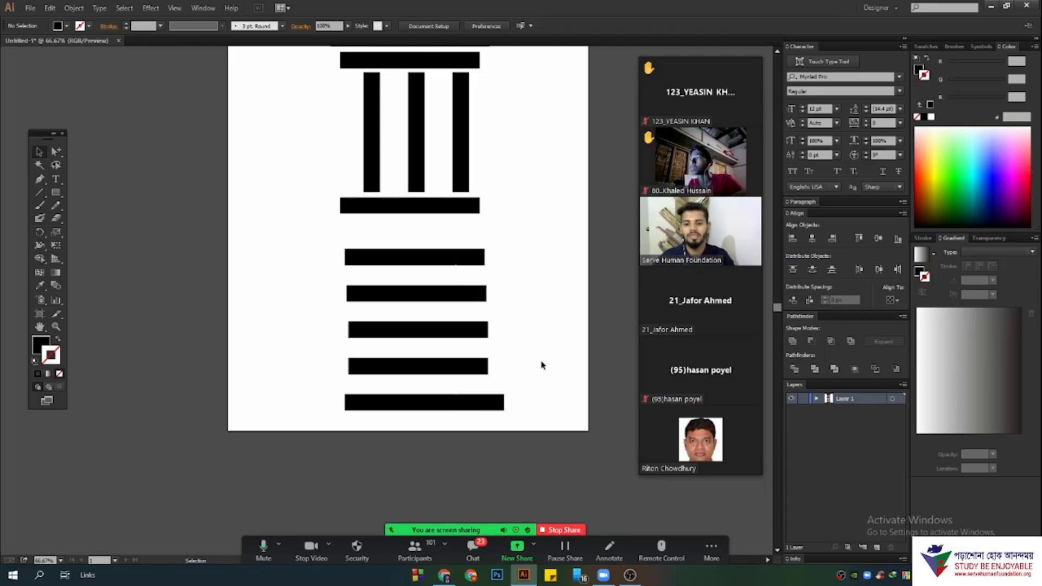
{"action": "left_click", "coordinate": [54, 260]}
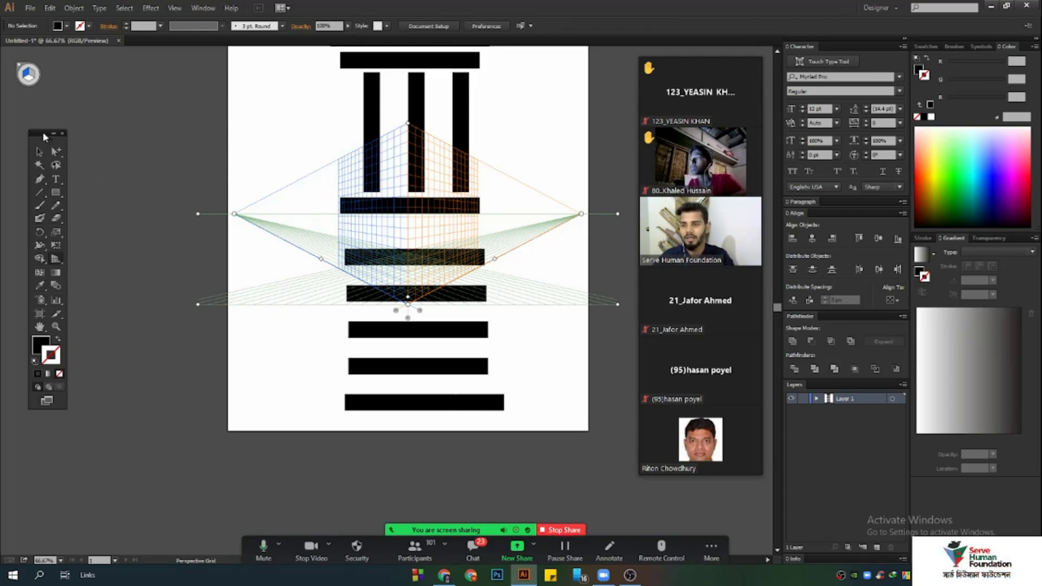
{"action": "left_click_drag", "start_coordinate": [44, 137], "coordinate": [18, 51]}
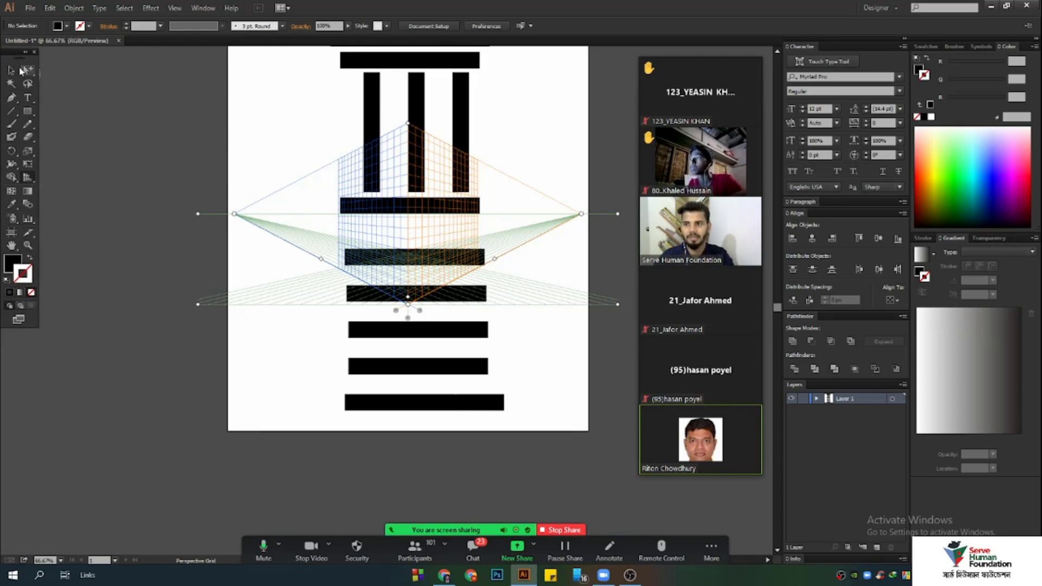
{"action": "left_click_drag", "start_coordinate": [7, 55], "coordinate": [31, 142]}
{"action": "left_click", "coordinate": [19, 67]}
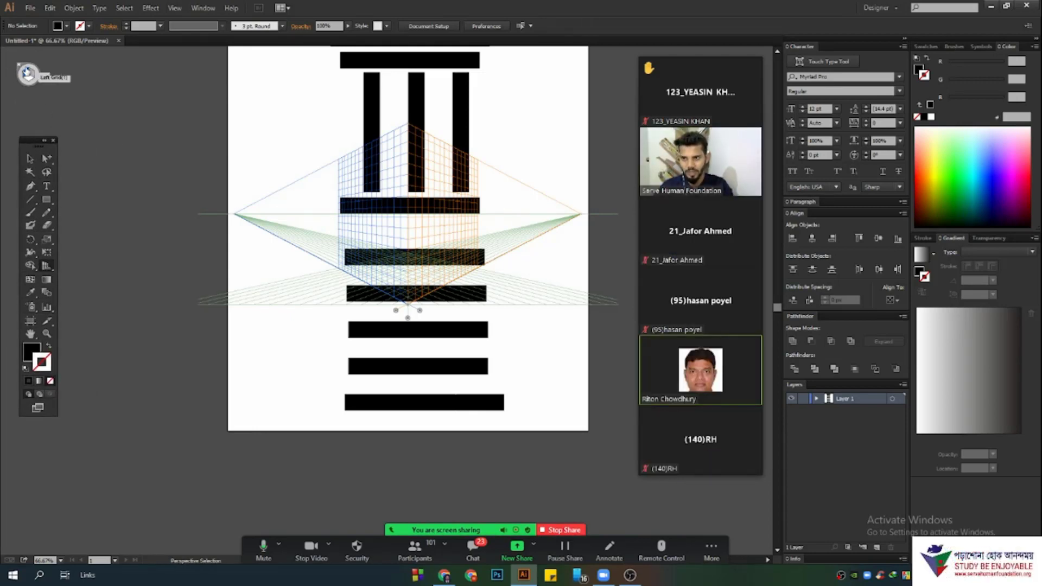
{"action": "left_click", "coordinate": [19, 68]}
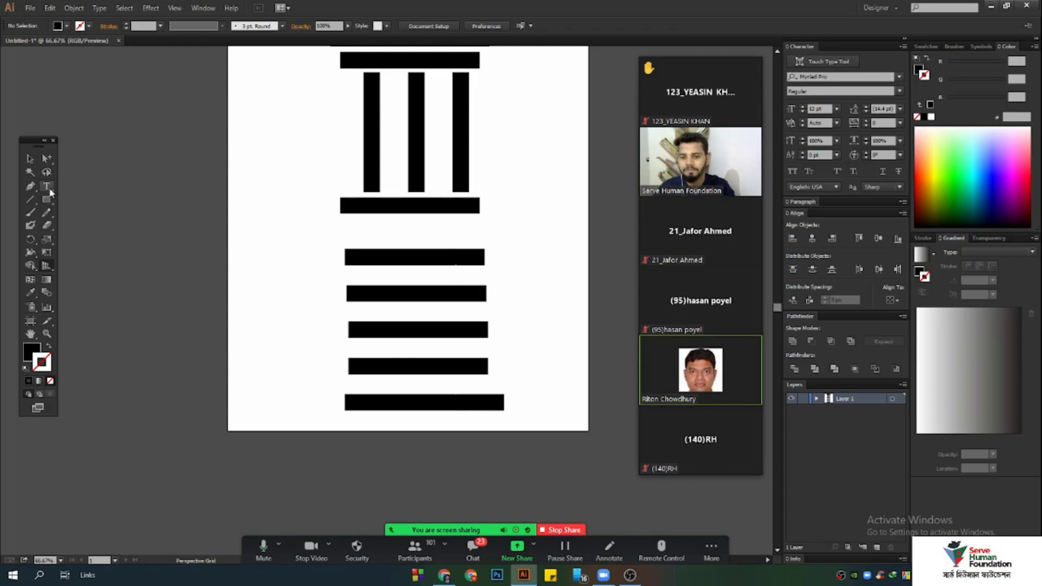
{"action": "left_click", "coordinate": [29, 160]}
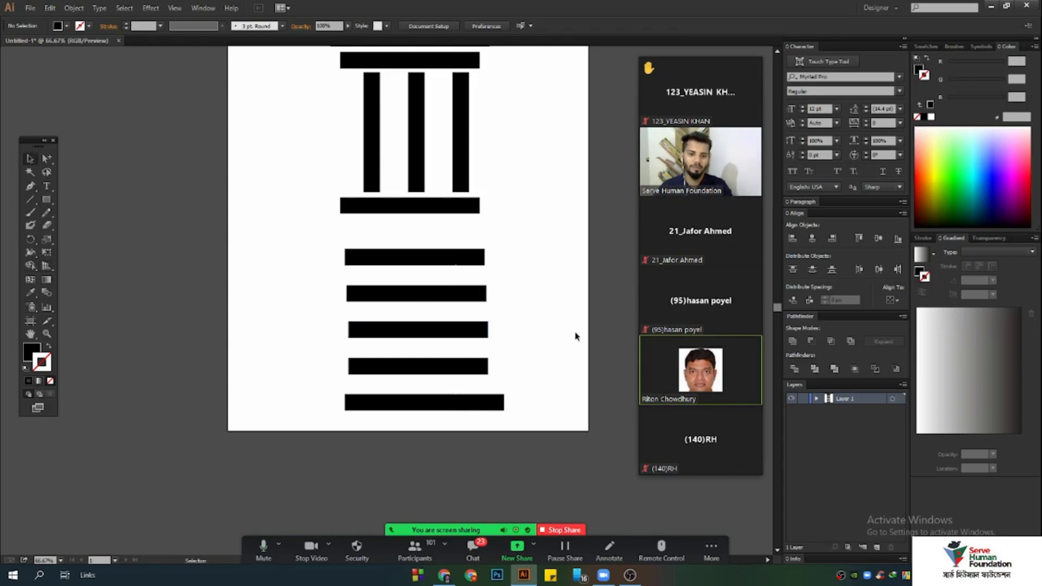
- Select the five practice horizontal bars below the pillar and delete them
{"action": "scroll", "coordinate": [547, 329], "scroll_direction": "up", "scroll_amount": 1}
{"action": "scroll", "coordinate": [547, 347], "scroll_direction": "up", "scroll_amount": 3}
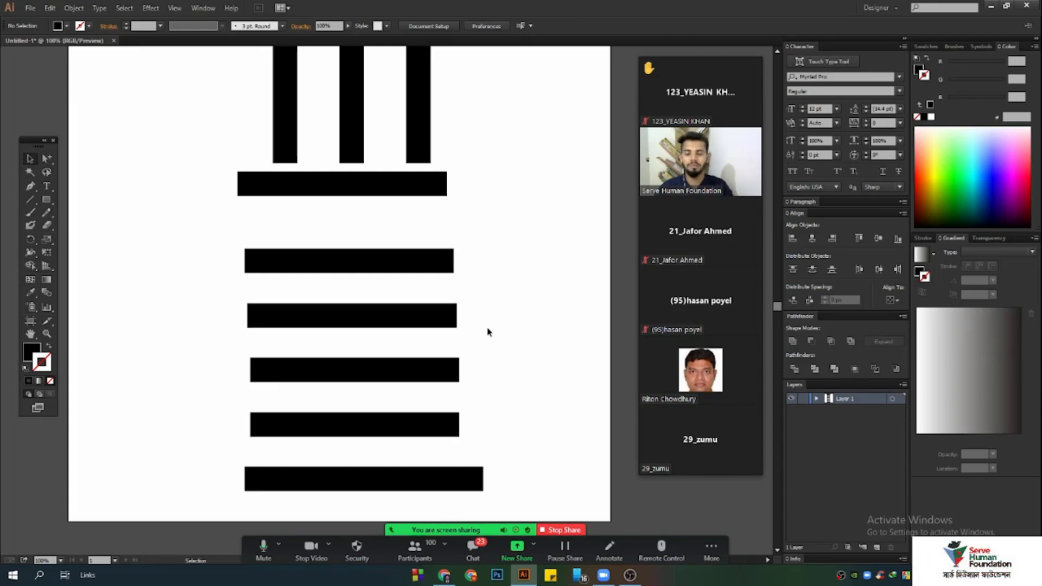
{"action": "scroll", "coordinate": [488, 332], "scroll_direction": "down", "scroll_amount": 2}
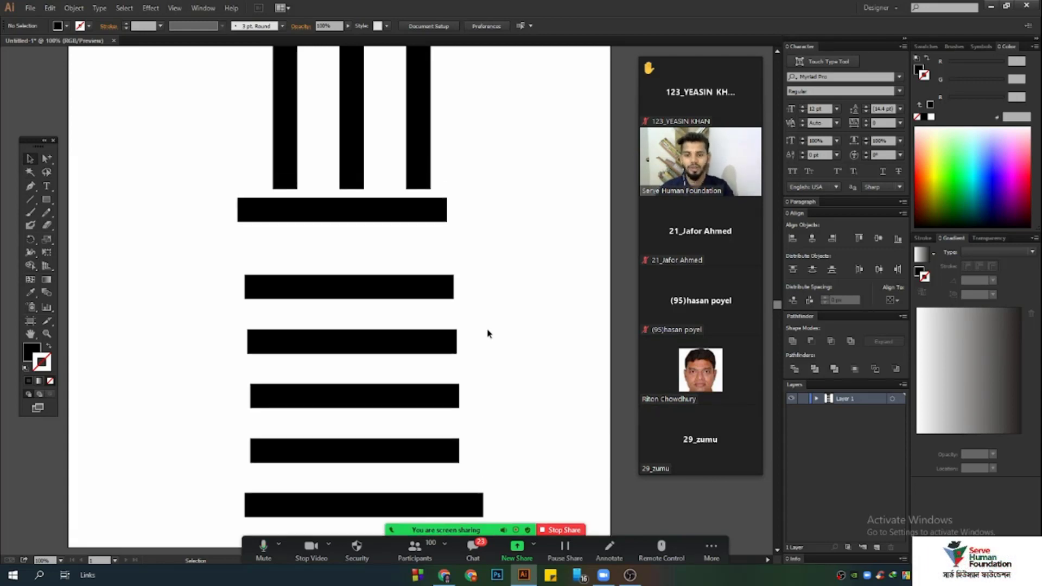
{"action": "left_click_drag", "start_coordinate": [539, 468], "coordinate": [361, 220]}
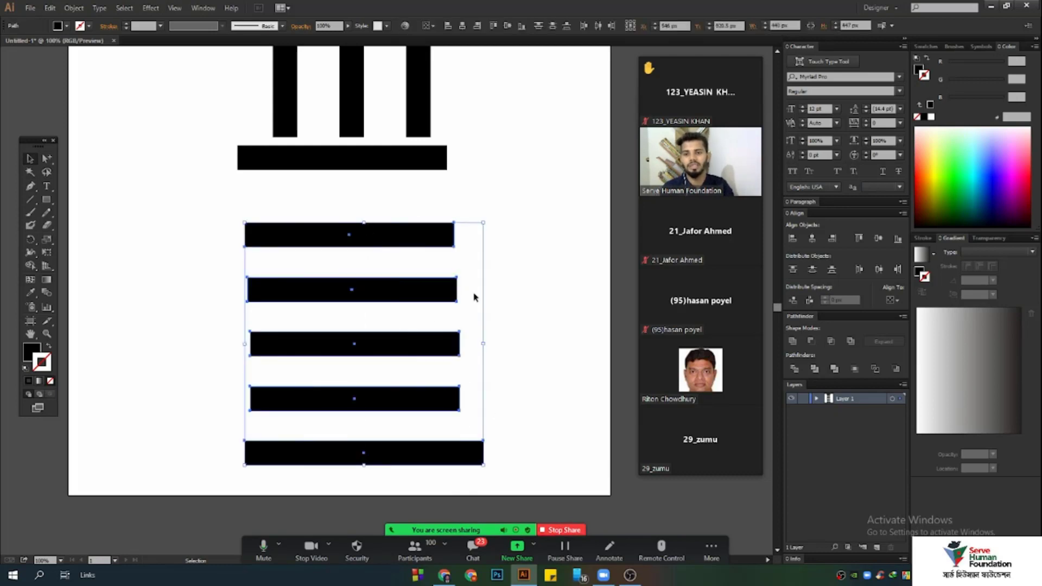
{"action": "key", "text": "Delete"}
{"action": "scroll", "coordinate": [488, 300], "scroll_direction": "up", "scroll_amount": 5}
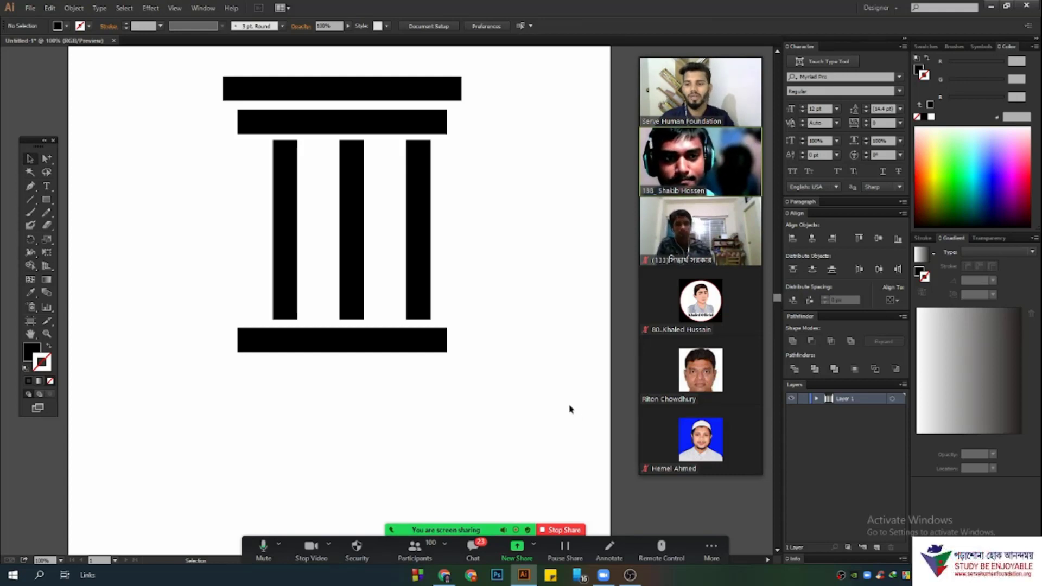
- Move the pillar's base bar slightly down and paste a copy of it directly in front
{"action": "left_click", "coordinate": [421, 340]}
{"action": "left_click_drag", "start_coordinate": [404, 341], "coordinate": [402, 364]}
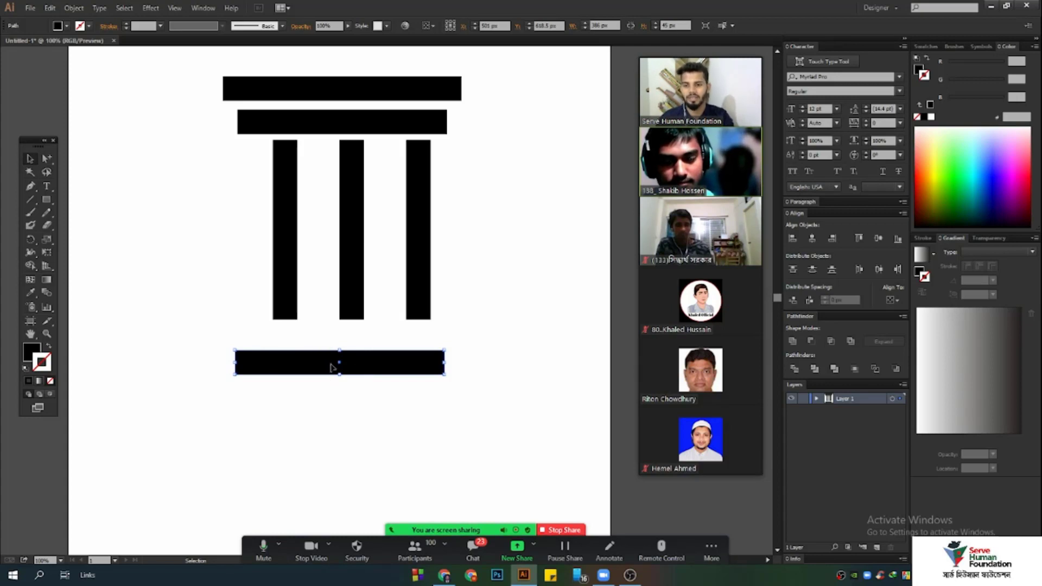
{"action": "left_click", "coordinate": [49, 8]}
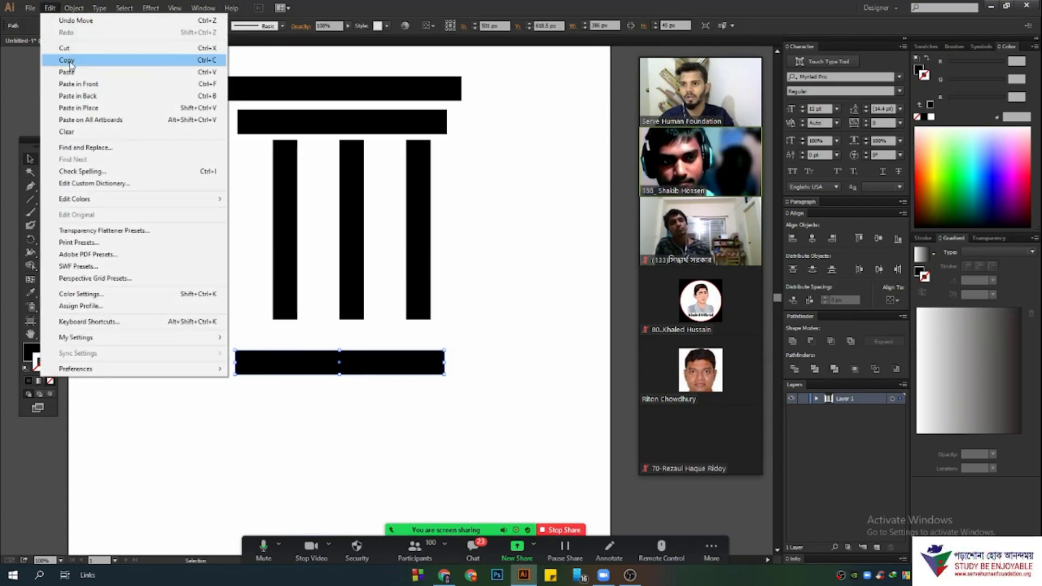
{"action": "left_click", "coordinate": [70, 65]}
{"action": "left_click", "coordinate": [49, 8]}
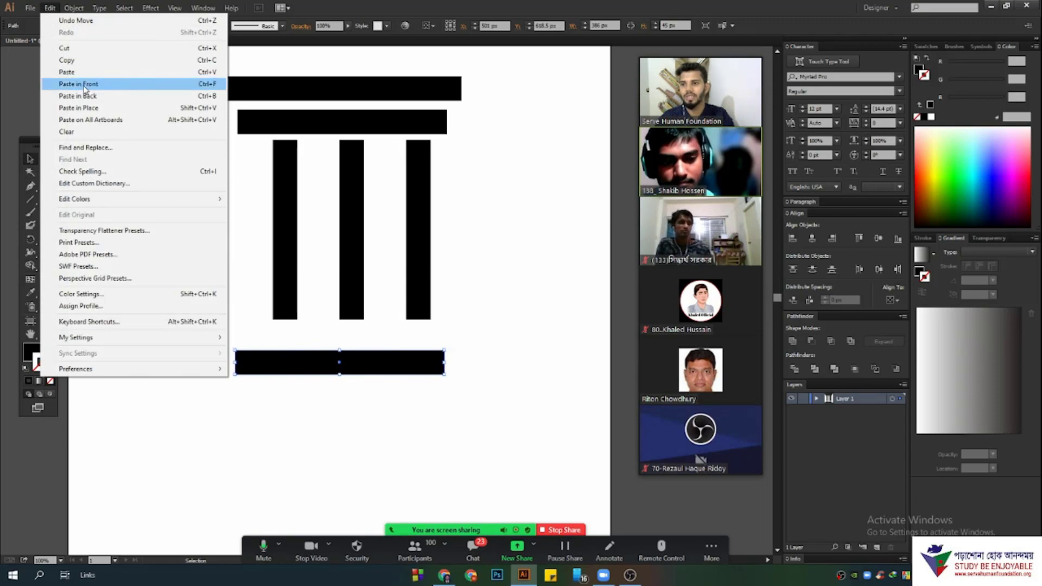
{"action": "left_click", "coordinate": [201, 87]}
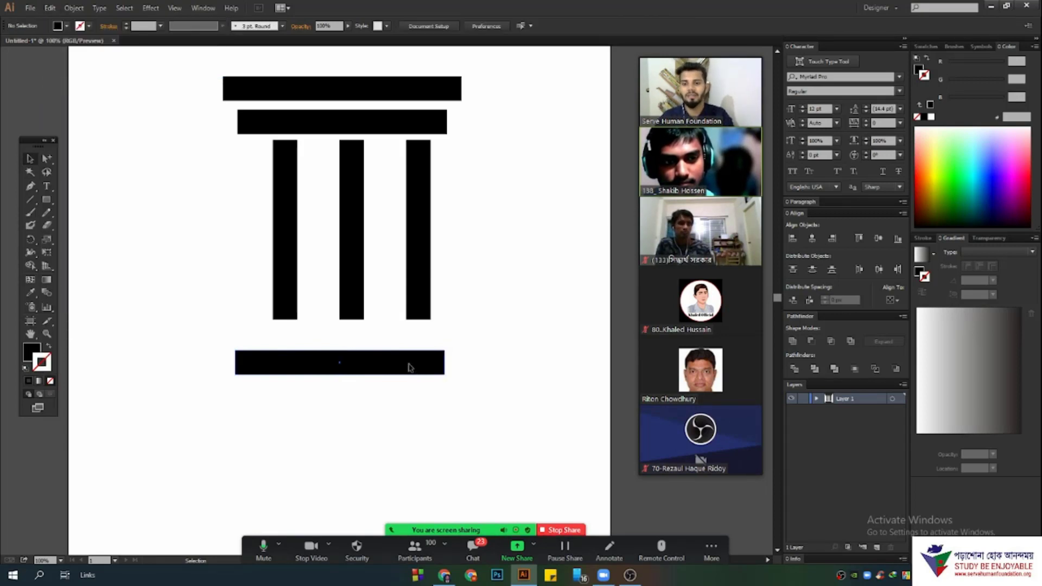
- Move the pasted base bar copy below the pillar and delete it
{"action": "left_click_drag", "start_coordinate": [405, 367], "coordinate": [365, 455]}
{"action": "left_click_drag", "start_coordinate": [480, 457], "coordinate": [275, 407]}
{"action": "key", "text": "Delete"}
- Move the base bar up close beneath the columns and centre all pillar parts with Horizontal Align Center
{"action": "scroll", "coordinate": [516, 390], "scroll_direction": "up", "scroll_amount": 2}
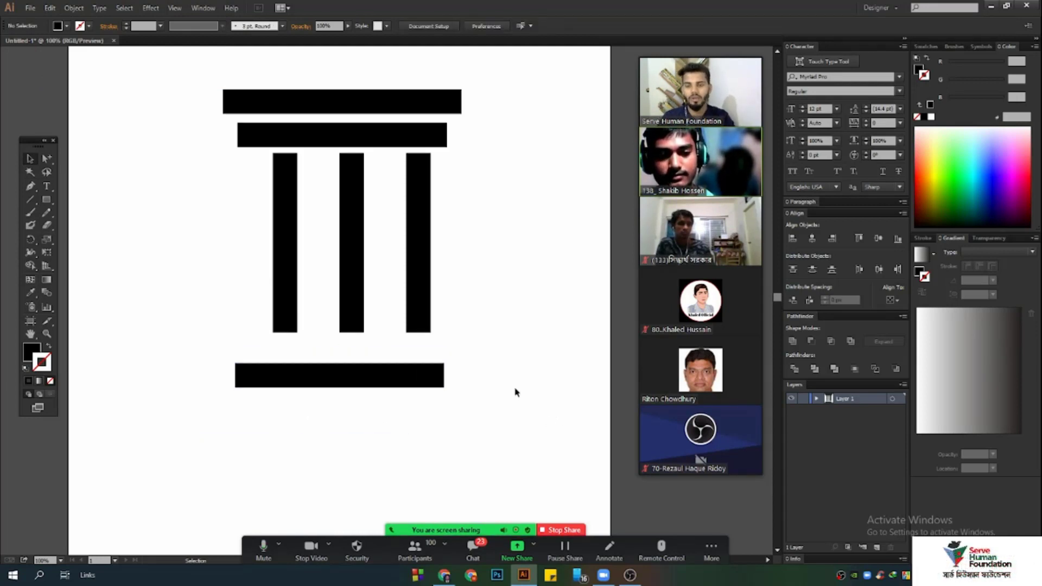
{"action": "left_click_drag", "start_coordinate": [400, 389], "coordinate": [416, 368]}
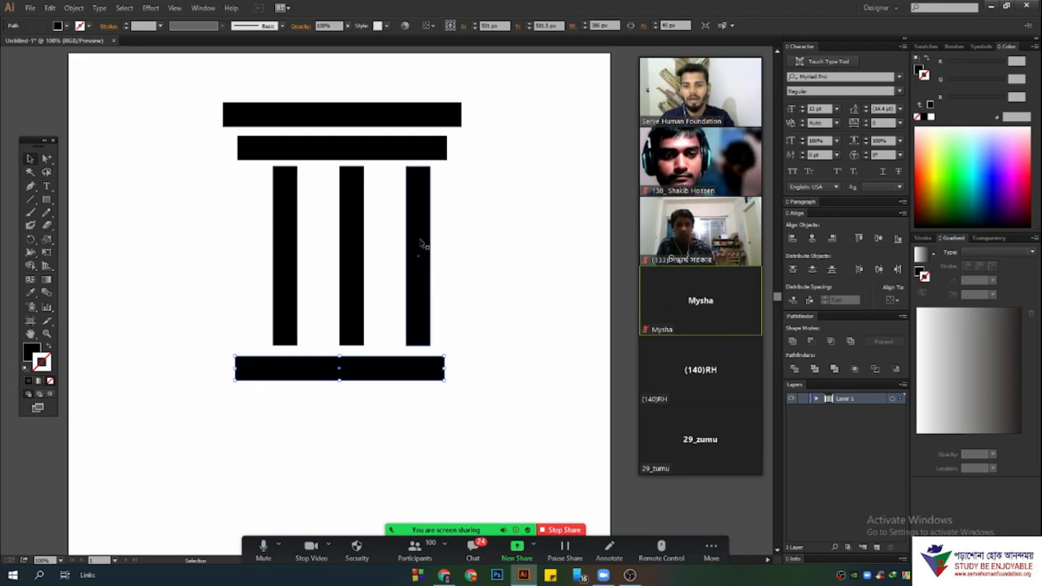
{"action": "left_click", "coordinate": [291, 237]}
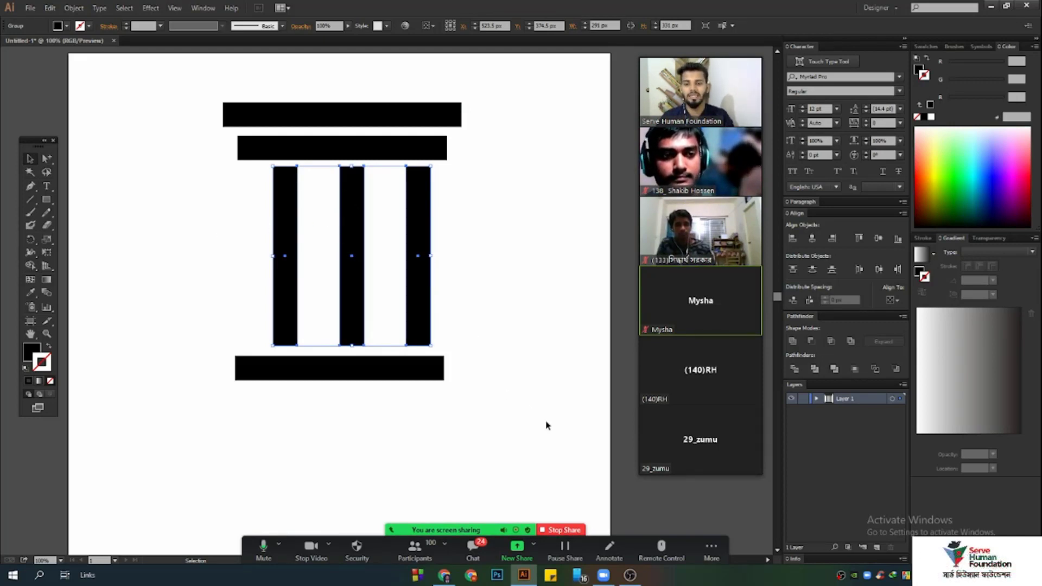
{"action": "left_click_drag", "start_coordinate": [549, 428], "coordinate": [361, 91]}
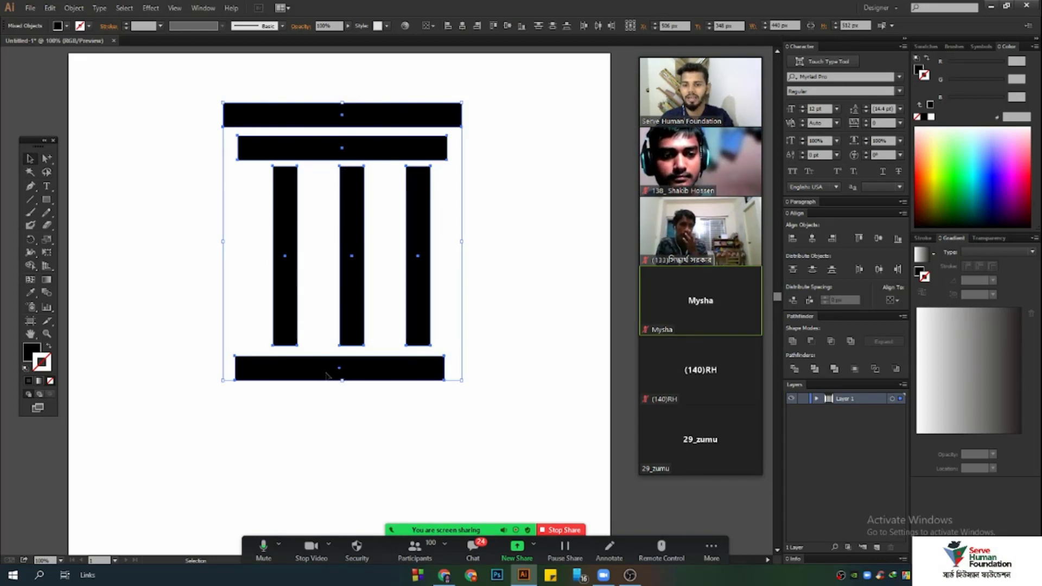
{"action": "left_click", "coordinate": [813, 238]}
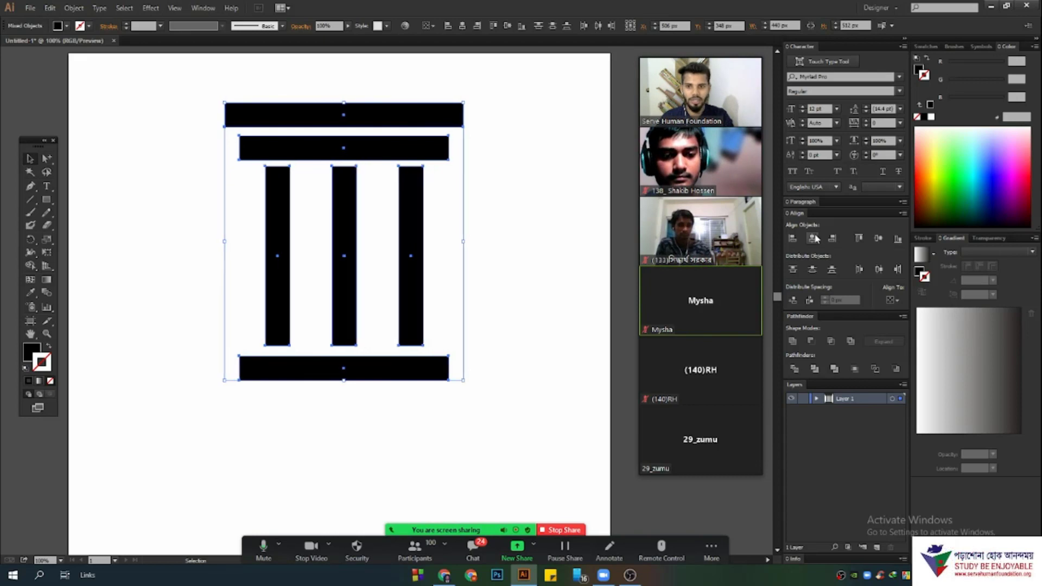
{"action": "left_click", "coordinate": [507, 317]}
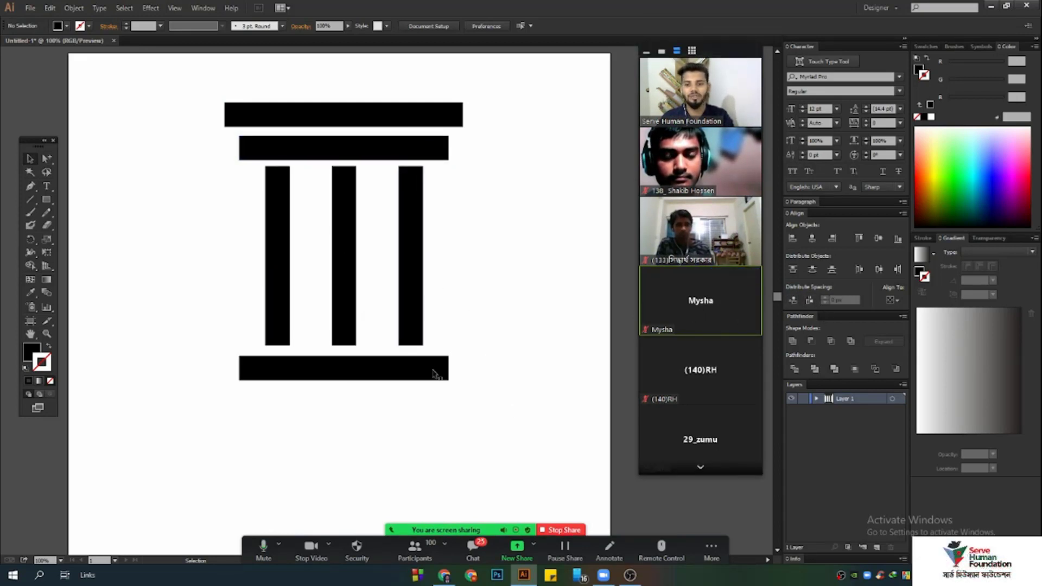
- Select all pillar parts, even out the gaps between them with Vertical Distribute Space, and deselect
{"action": "left_click_drag", "start_coordinate": [527, 416], "coordinate": [191, 80]}
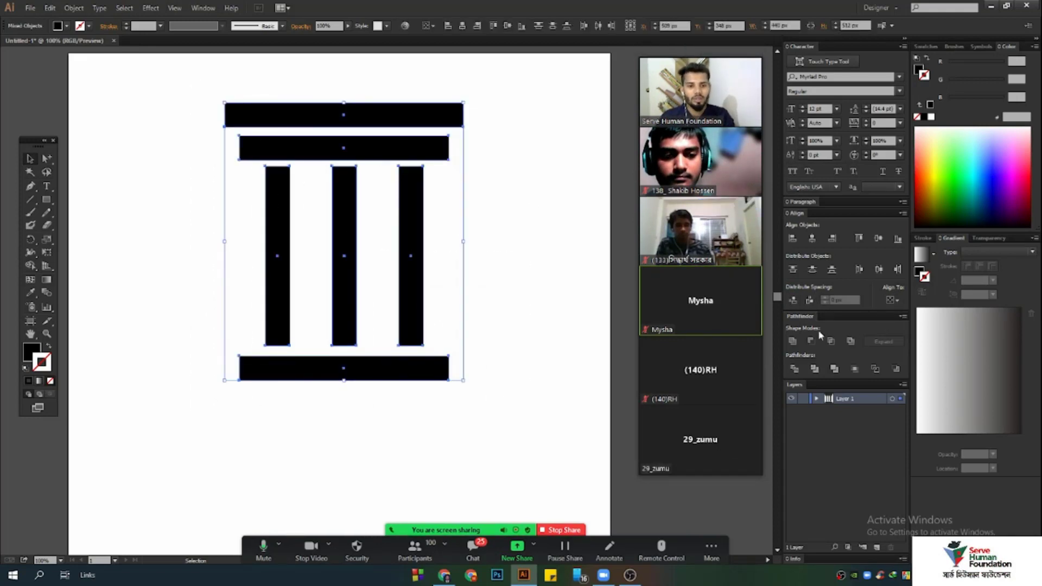
{"action": "left_click", "coordinate": [793, 300]}
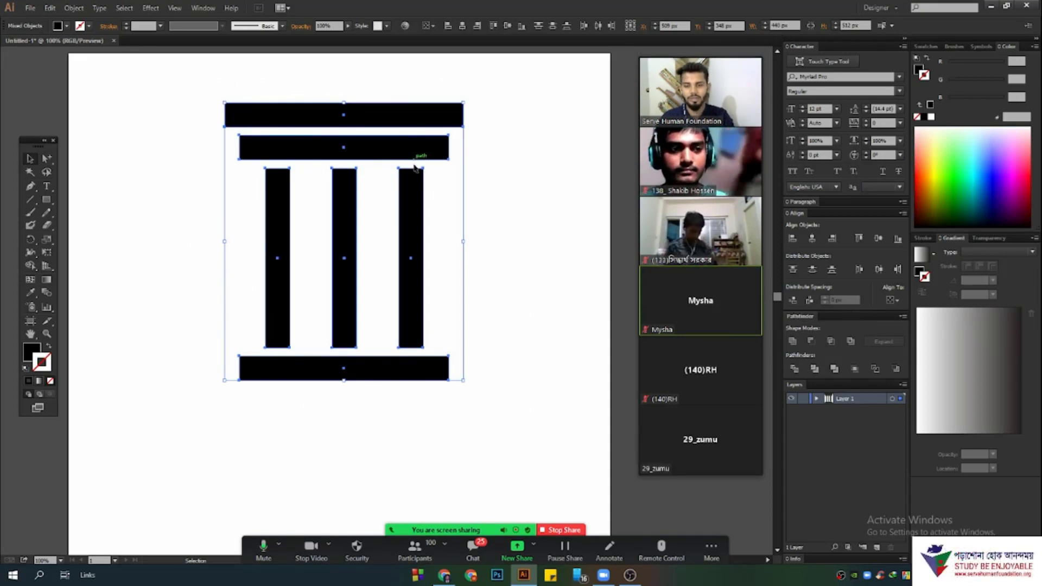
{"action": "left_click", "coordinate": [507, 260]}
{"action": "scroll", "coordinate": [526, 331], "scroll_direction": "up", "scroll_amount": 2}
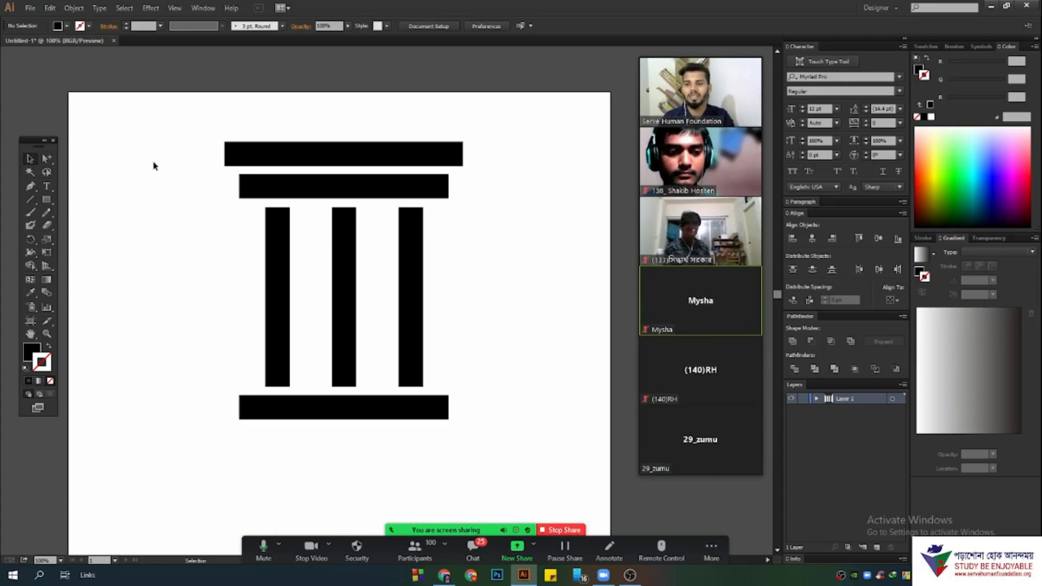
{"action": "left_click_drag", "start_coordinate": [157, 113], "coordinate": [437, 446]}
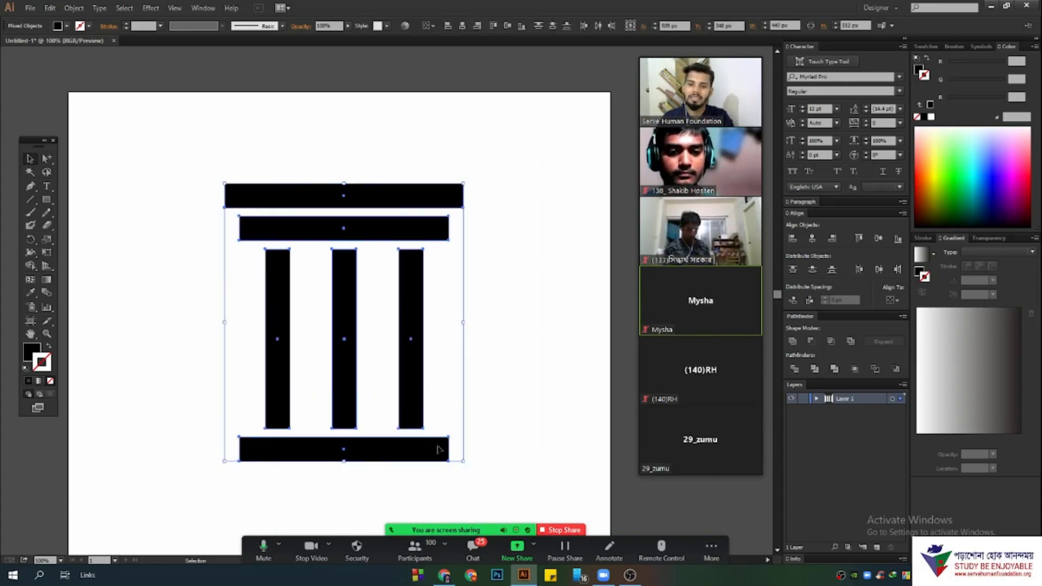
{"action": "scroll", "coordinate": [465, 438], "scroll_direction": "down", "scroll_amount": 2}
{"action": "left_click", "coordinate": [498, 344]}
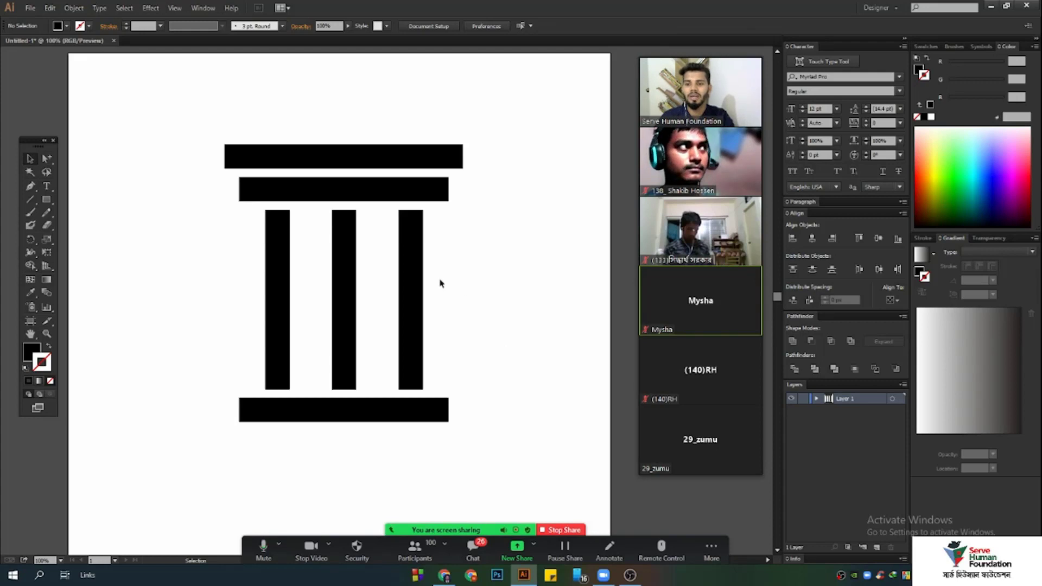
{"action": "scroll", "coordinate": [469, 298], "scroll_direction": "down", "scroll_amount": 1}
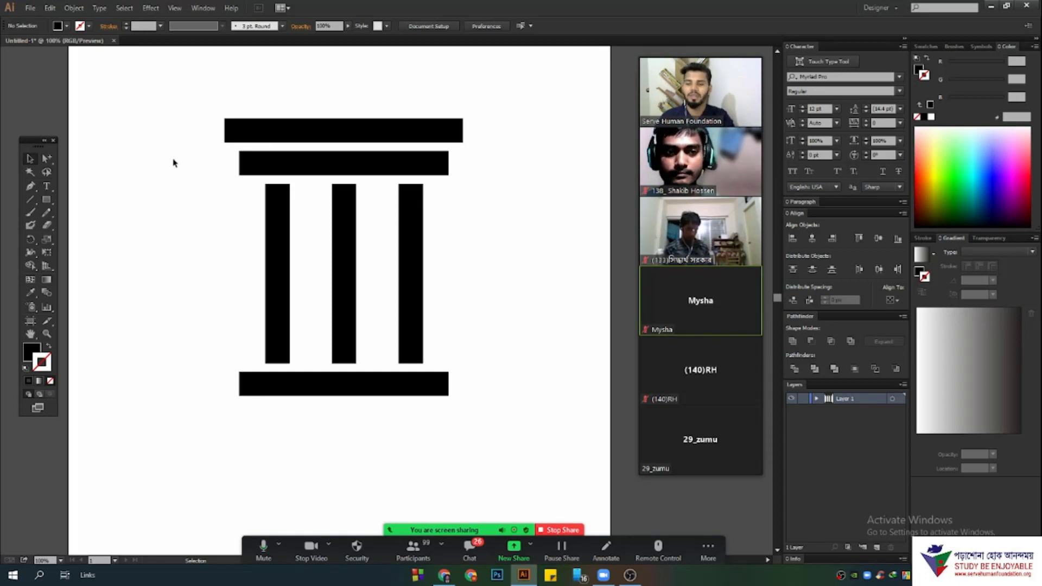
{"action": "scroll", "coordinate": [173, 163], "scroll_direction": "up", "scroll_amount": 1}
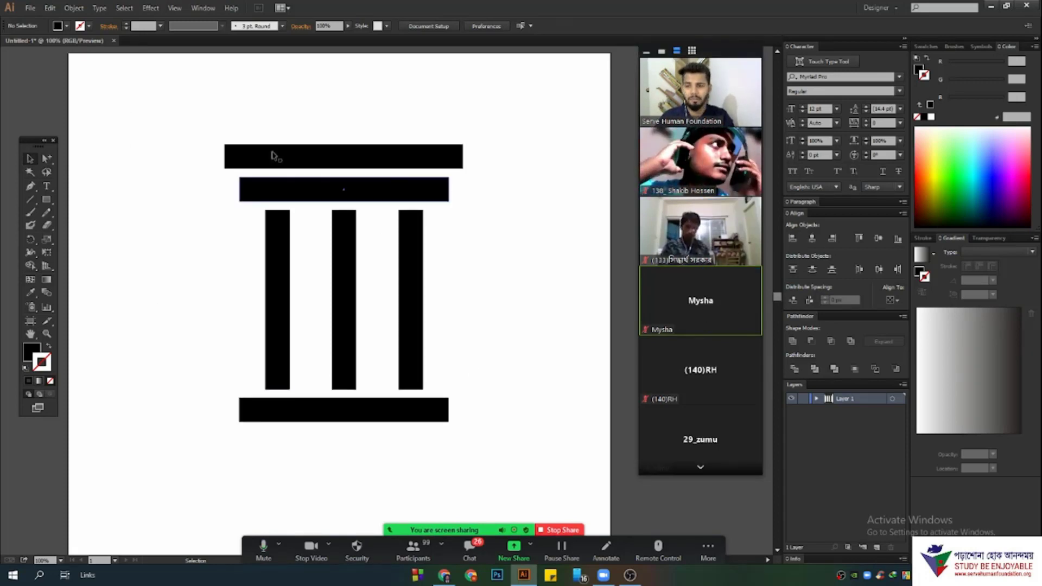
- Select all the pillar's bars, group them, and reselect the group as one object
{"action": "left_click_drag", "start_coordinate": [155, 96], "coordinate": [532, 464]}
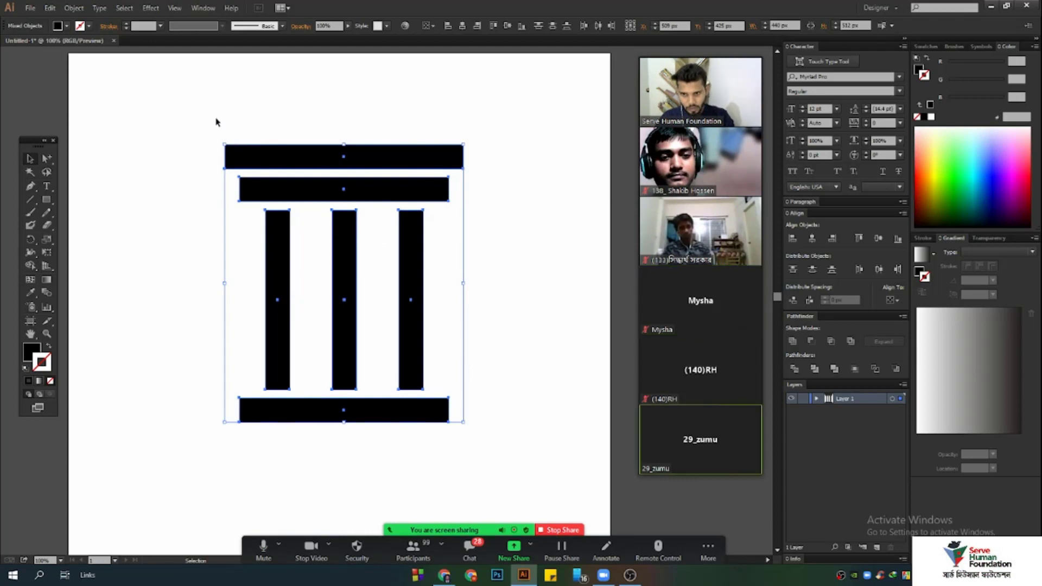
{"action": "left_click_drag", "start_coordinate": [212, 146], "coordinate": [499, 441]}
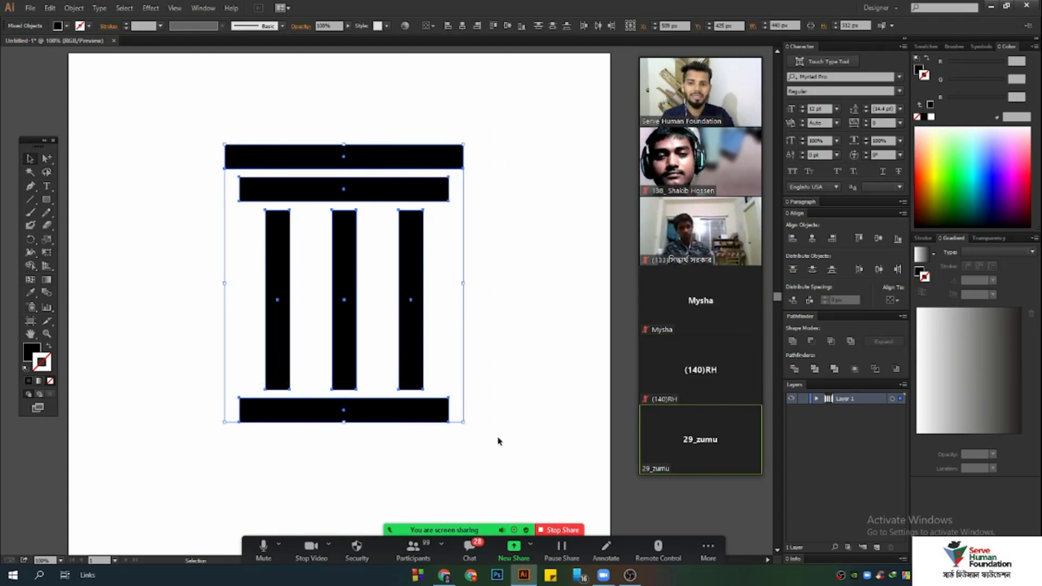
{"action": "key", "text": "ctrl+g"}
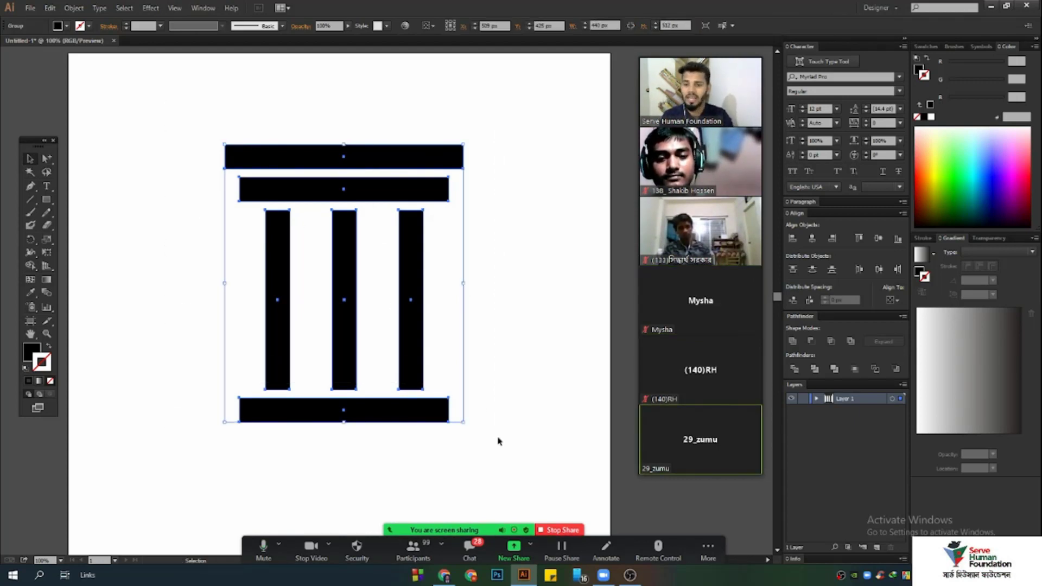
{"action": "scroll", "coordinate": [478, 384], "scroll_direction": "down", "scroll_amount": 1}
{"action": "left_click", "coordinate": [546, 333]}
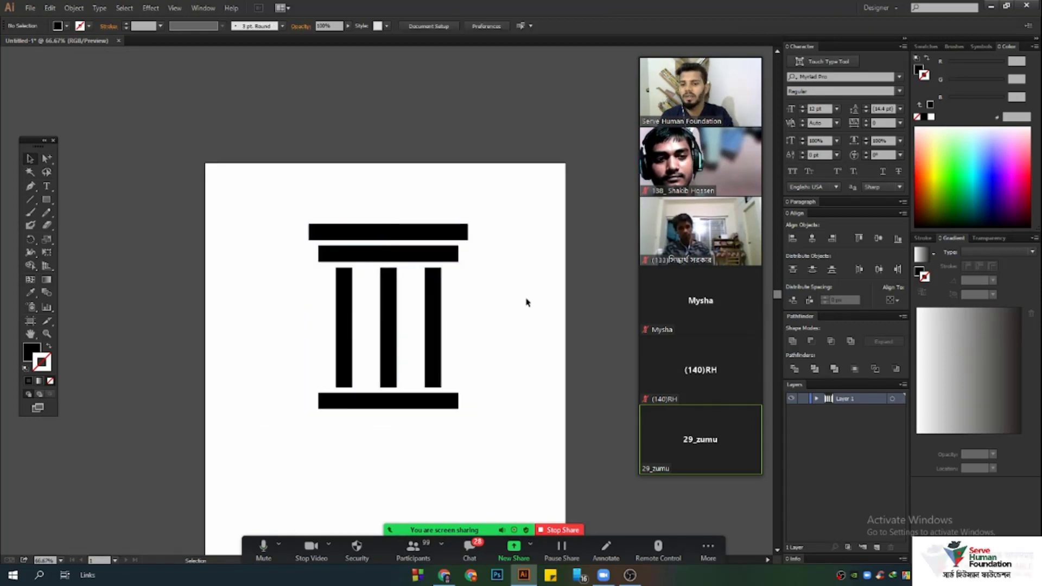
{"action": "scroll", "coordinate": [524, 304], "scroll_direction": "up", "scroll_amount": 1}
{"action": "left_click_drag", "start_coordinate": [516, 388], "coordinate": [123, 144]}
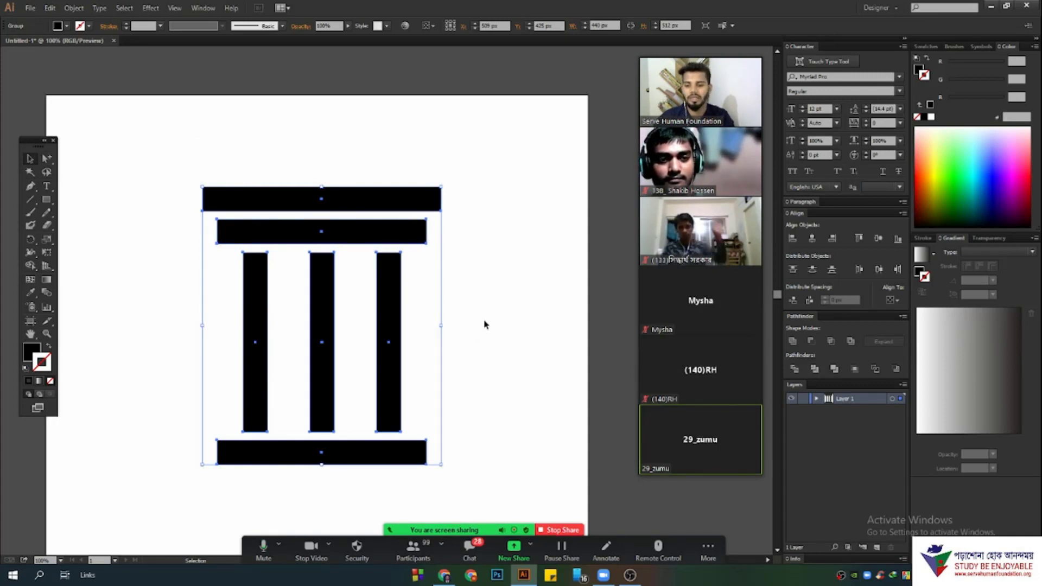
{"action": "left_click_drag", "start_coordinate": [510, 458], "coordinate": [177, 144]}
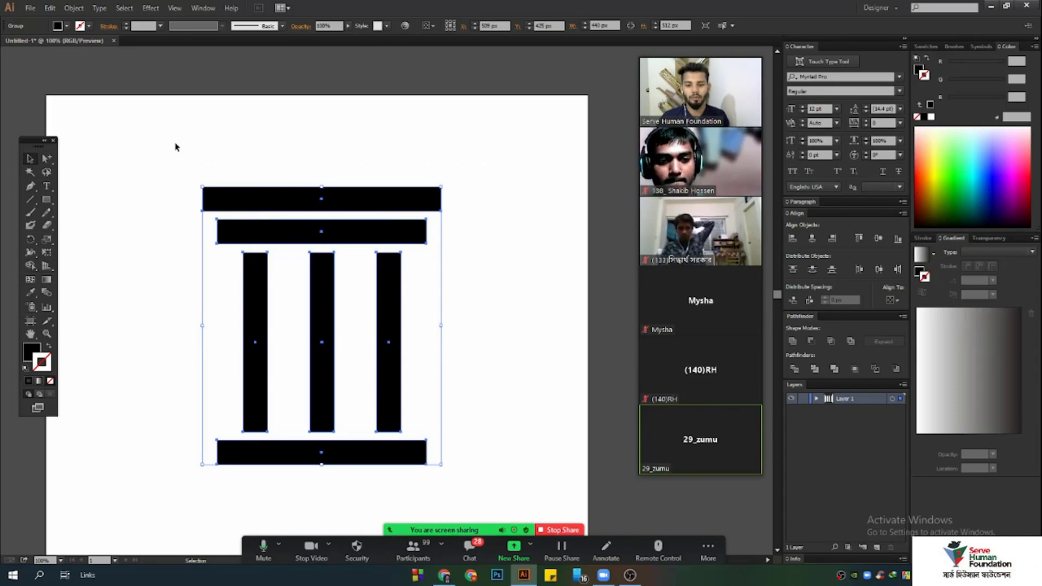
- Stop the screen share, hide the participants list in Zoom, and share the entire screen again
{"action": "left_click", "coordinate": [565, 531]}
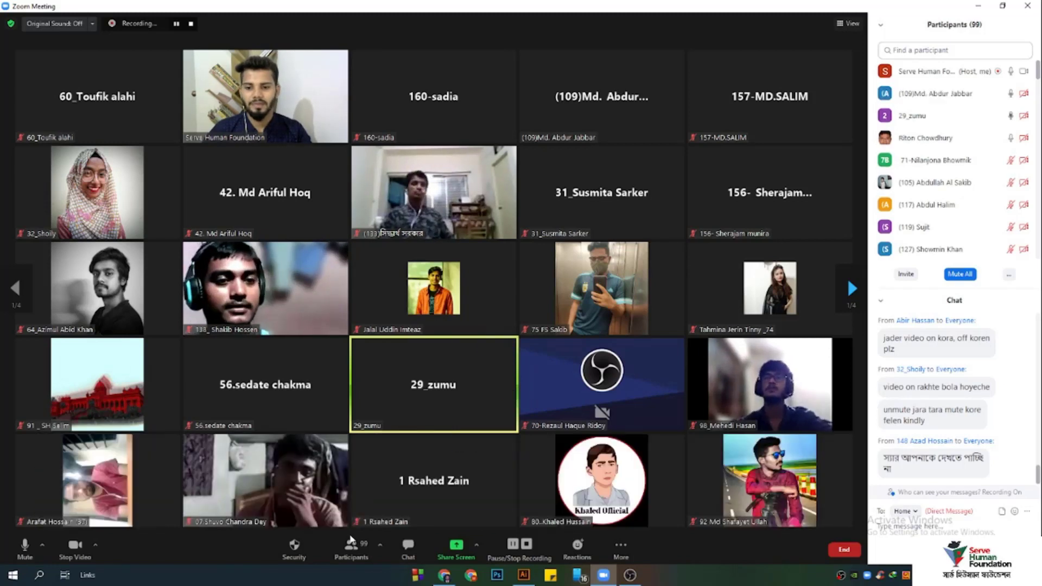
{"action": "left_click", "coordinate": [351, 545]}
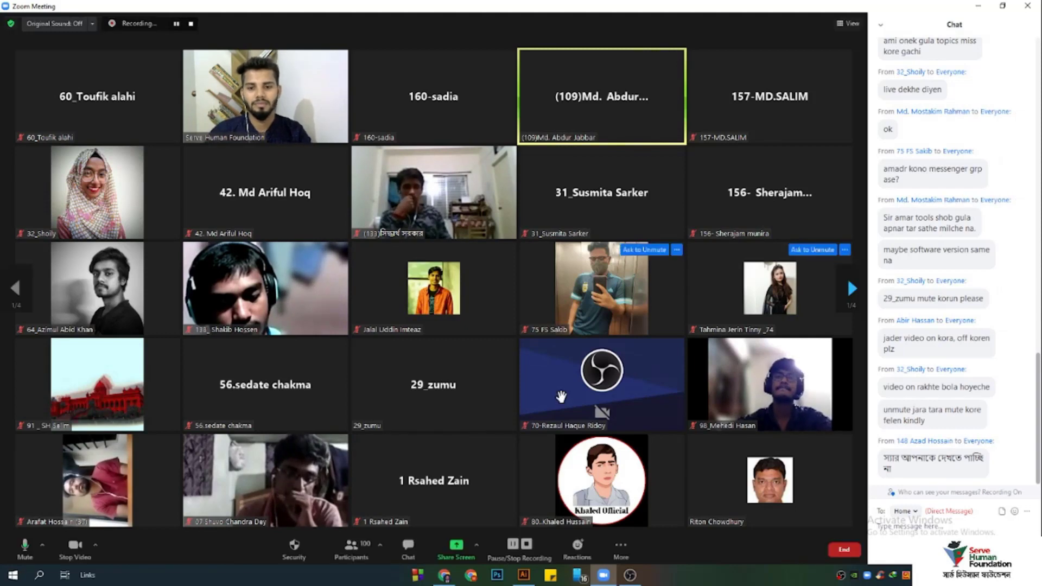
{"action": "left_click", "coordinate": [456, 547]}
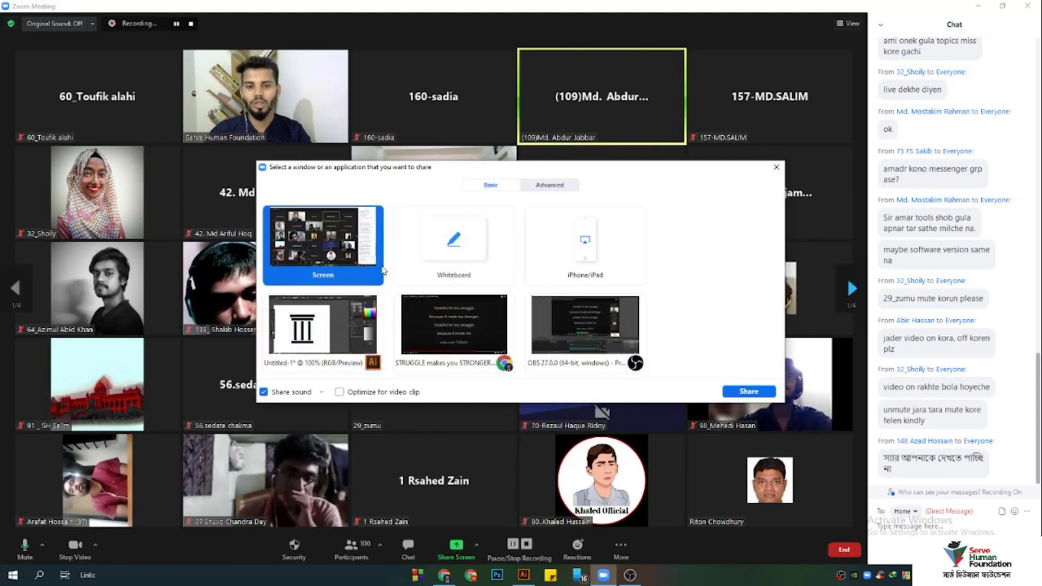
{"action": "left_click", "coordinate": [752, 392]}
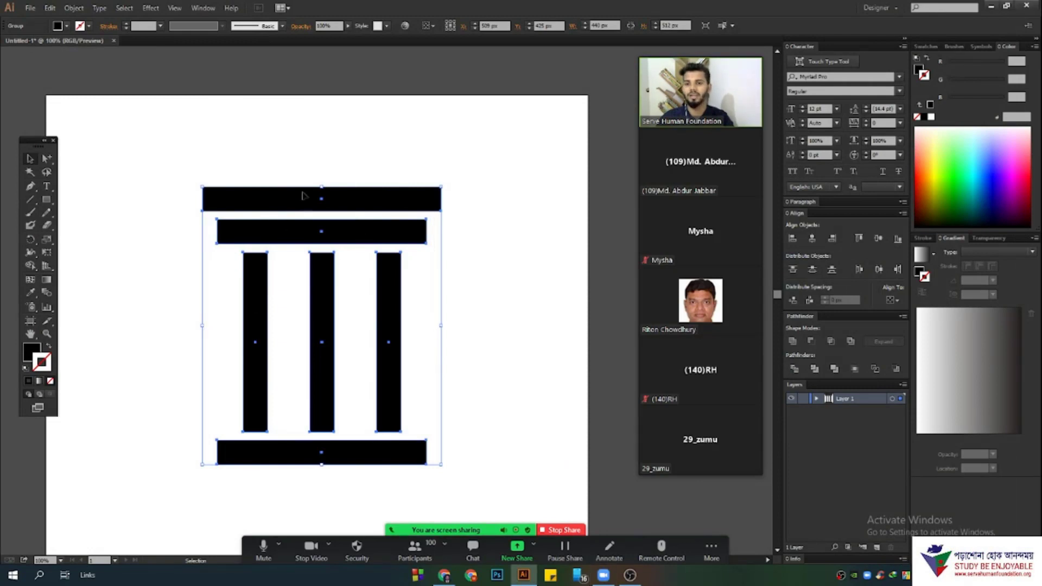
- Move the grouped pillar slightly up and to the right on the artboard, and deselect it
{"action": "left_click_drag", "start_coordinate": [262, 197], "coordinate": [315, 178]}
{"action": "left_click", "coordinate": [314, 127]}
{"action": "scroll", "coordinate": [284, 186], "scroll_direction": "up", "scroll_amount": 2}
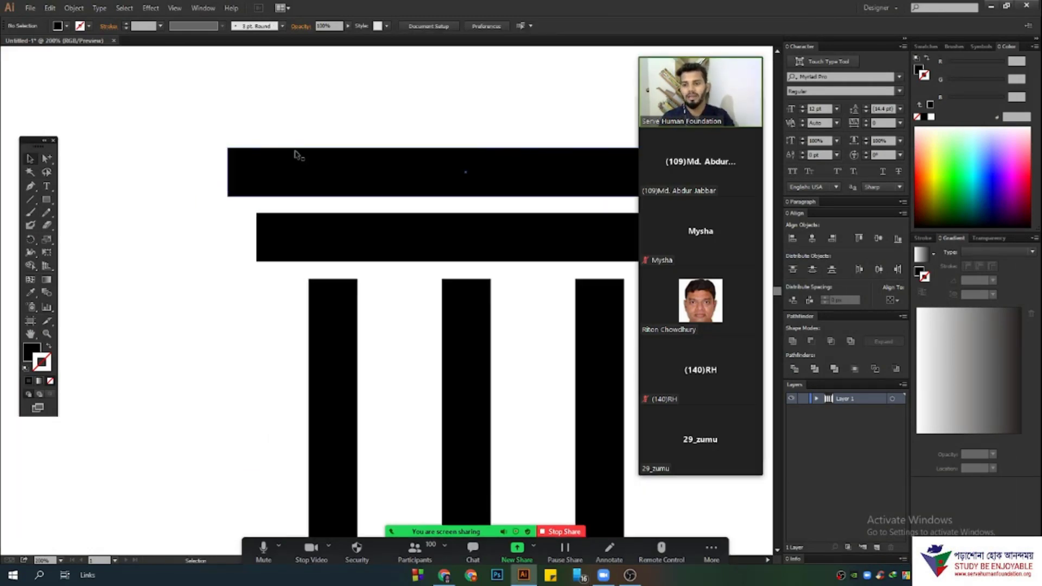
- Select the whole pillar group with the Selection tool, and deselect it
{"action": "left_click_drag", "start_coordinate": [163, 47], "coordinate": [428, 358]}
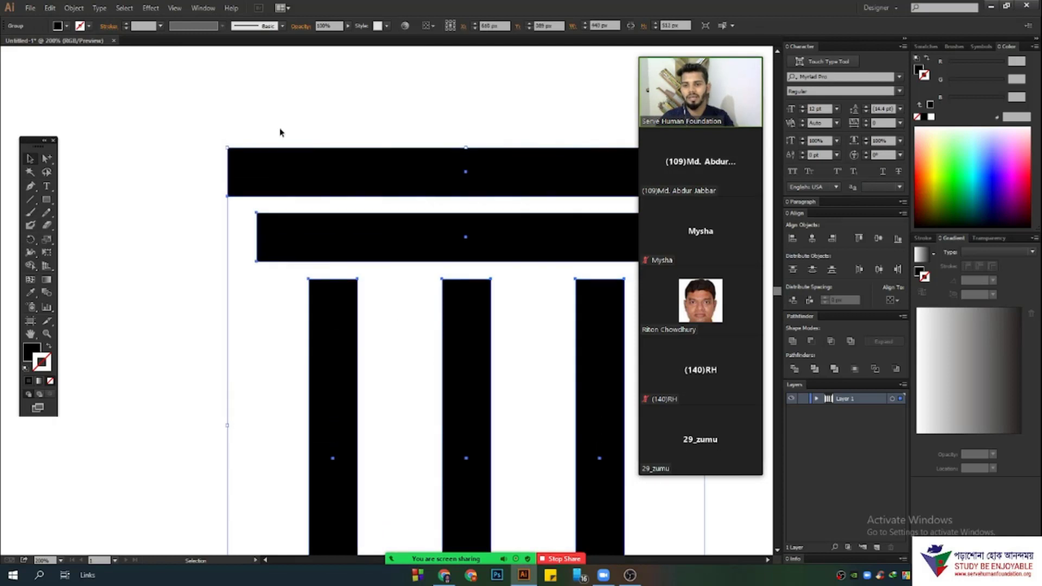
{"action": "left_click", "coordinate": [221, 141]}
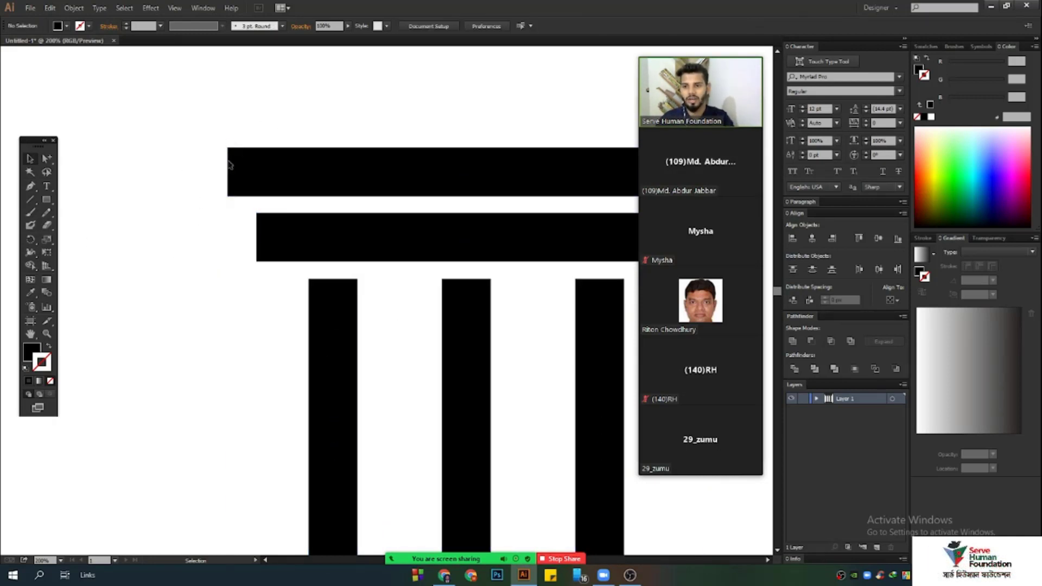
- Try pulling the top bar's upper-left corner up and outward with the Direct Selection tool, and undo the change
{"action": "left_click", "coordinate": [48, 159]}
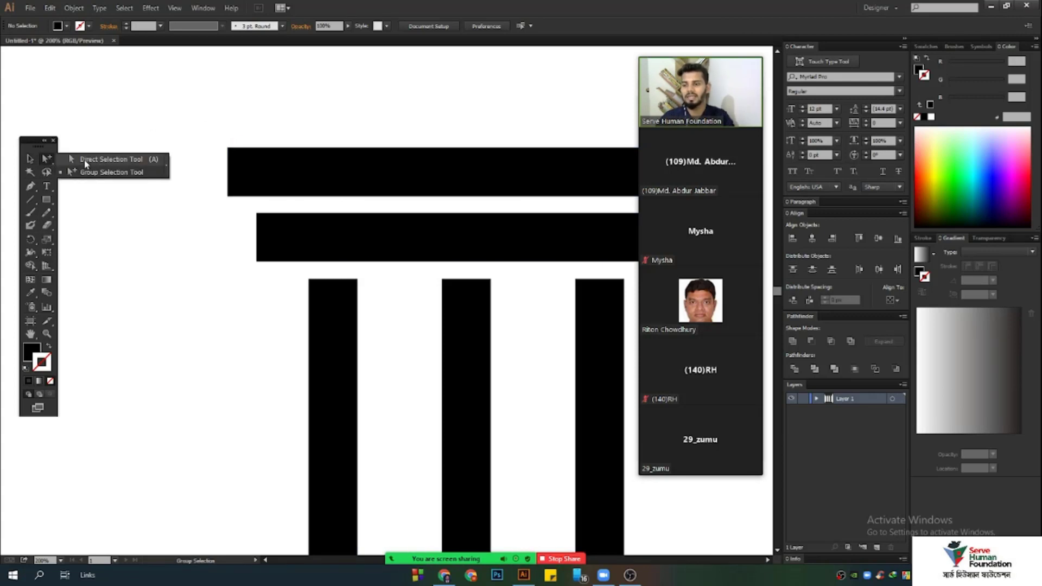
{"action": "left_click", "coordinate": [107, 161]}
{"action": "left_click_drag", "start_coordinate": [165, 131], "coordinate": [147, 101]}
{"action": "left_click", "coordinate": [228, 149]}
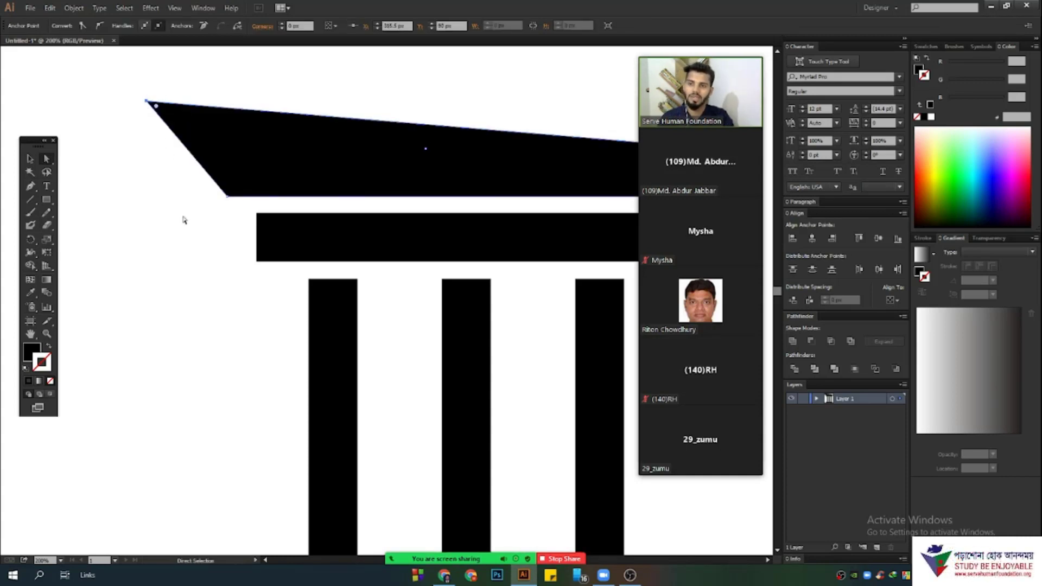
{"action": "scroll", "coordinate": [193, 311], "scroll_direction": "down", "scroll_amount": 1}
{"action": "scroll", "coordinate": [199, 320], "scroll_direction": "up", "scroll_amount": 1}
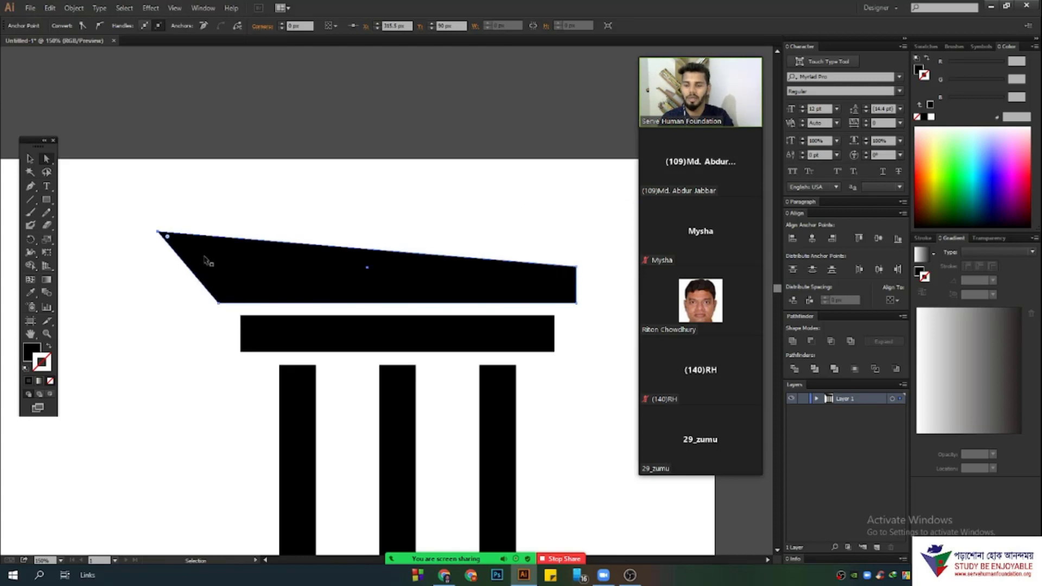
{"action": "key", "text": "ctrl+z"}
- Pull the top bar's upper-left corner straight up with the Direct Selection tool, and round that corner with its corner widget
{"action": "left_click_drag", "start_coordinate": [219, 267], "coordinate": [220, 205]}
{"action": "scroll", "coordinate": [170, 297], "scroll_direction": "down", "scroll_amount": 1}
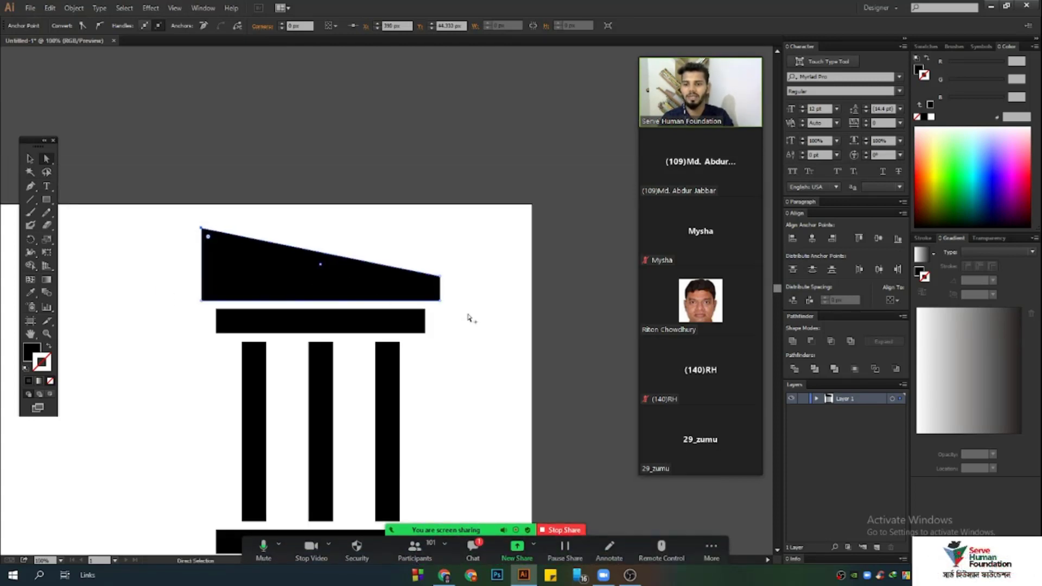
{"action": "scroll", "coordinate": [469, 318], "scroll_direction": "down", "scroll_amount": 1}
{"action": "scroll", "coordinate": [281, 279], "scroll_direction": "up", "scroll_amount": 3}
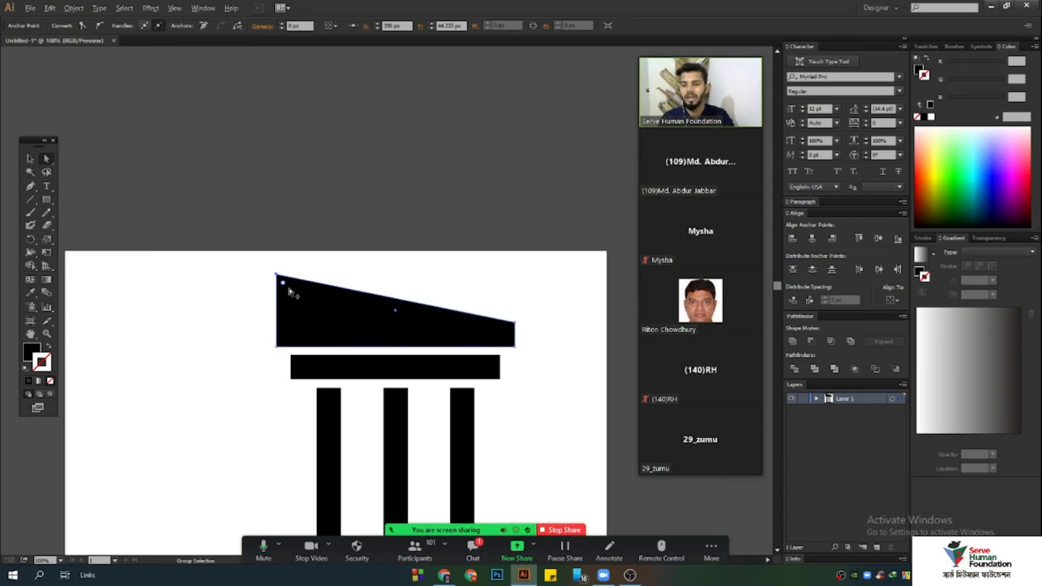
{"action": "scroll", "coordinate": [286, 288], "scroll_direction": "up", "scroll_amount": 1}
{"action": "left_click_drag", "start_coordinate": [270, 269], "coordinate": [356, 372]}
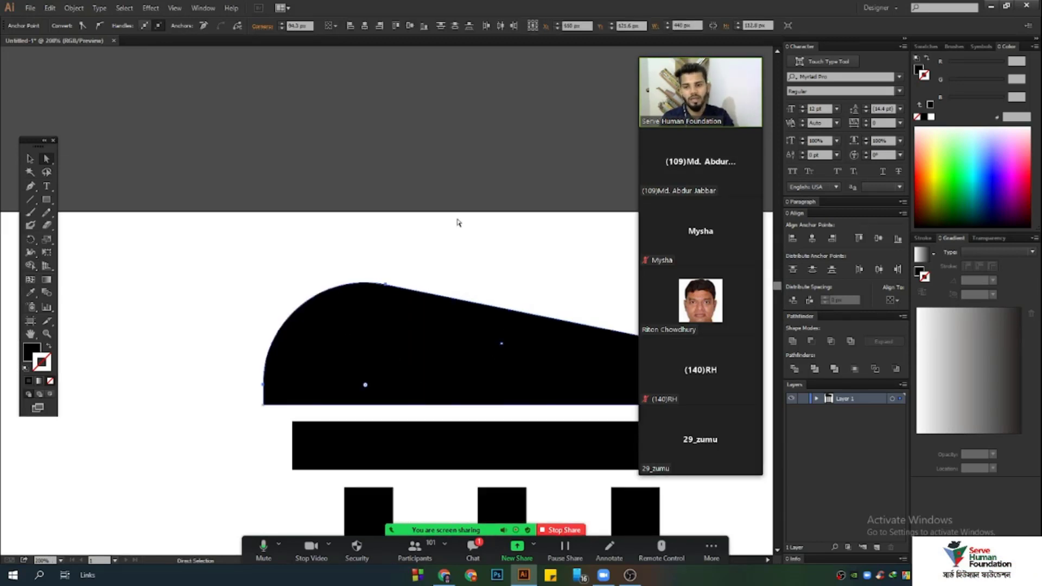
- Undo the rounding and stretching of the top bar's upper-left corner, and deselect the bar with the Selection tool
{"action": "left_click", "coordinate": [97, 291]}
{"action": "scroll", "coordinate": [223, 349], "scroll_direction": "down", "scroll_amount": 3}
{"action": "left_click", "coordinate": [250, 349]}
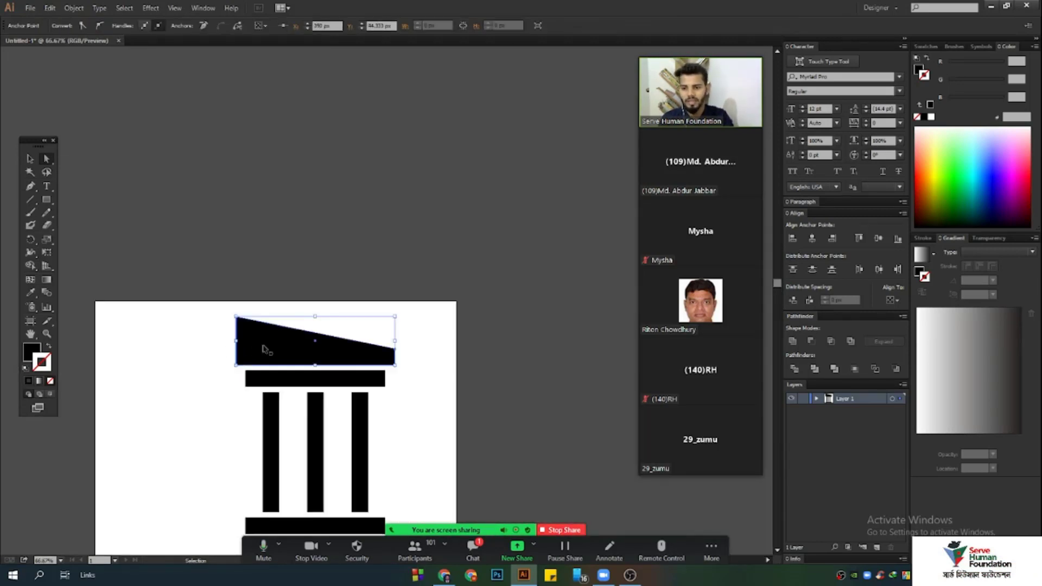
{"action": "key", "text": "Delete"}
{"action": "left_click", "coordinate": [30, 159]}
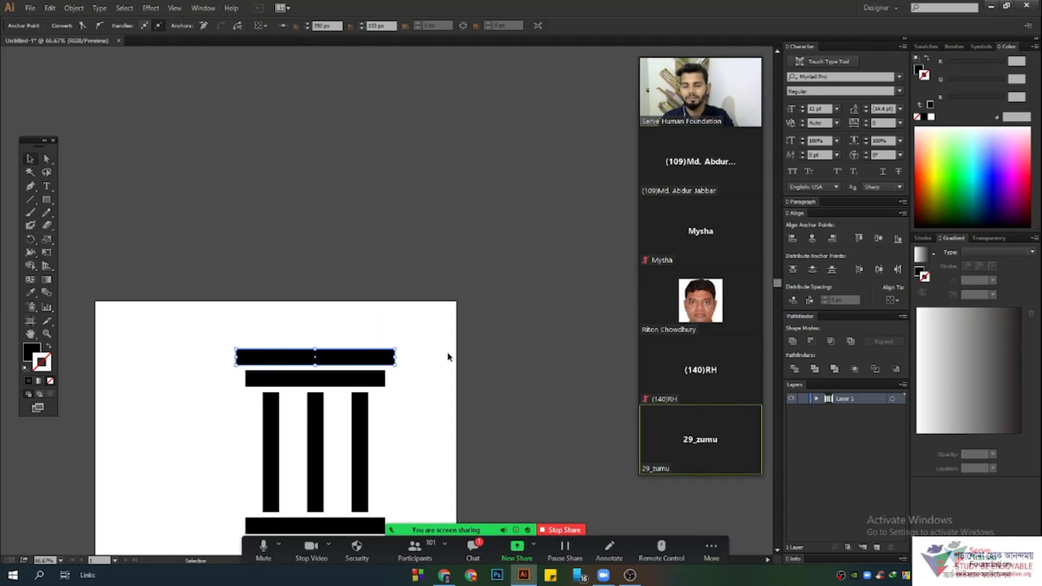
{"action": "left_click", "coordinate": [448, 355]}
{"action": "scroll", "coordinate": [303, 362], "scroll_direction": "up", "scroll_amount": 2}
{"action": "scroll", "coordinate": [395, 331], "scroll_direction": "down", "scroll_amount": 1}
{"action": "scroll", "coordinate": [386, 324], "scroll_direction": "down", "scroll_amount": 2}
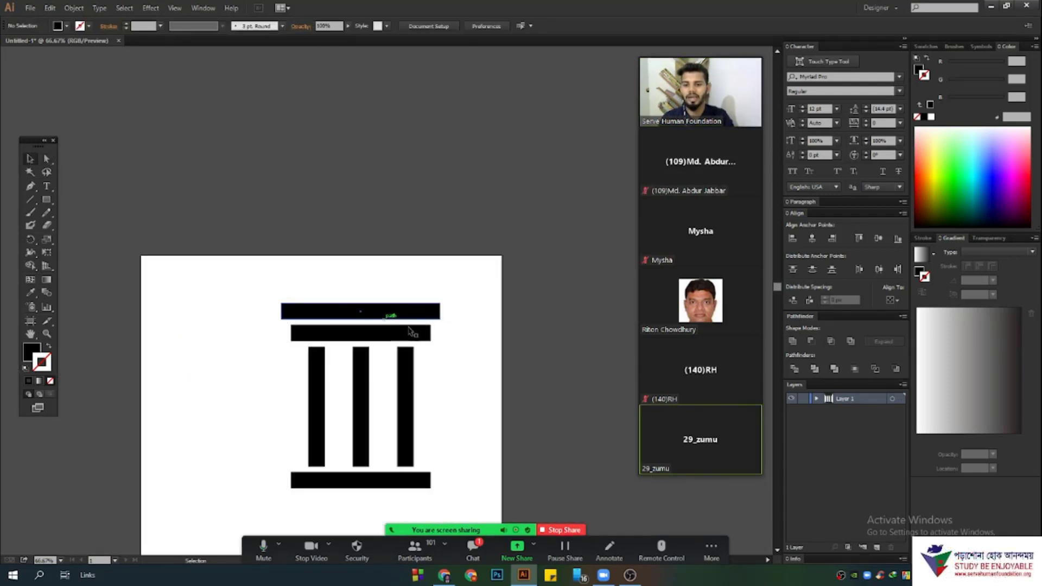
- Select the pillar group, rotate it freely nearly a quarter turn clockwise, and undo the rotation
{"action": "left_click_drag", "start_coordinate": [256, 272], "coordinate": [445, 356]}
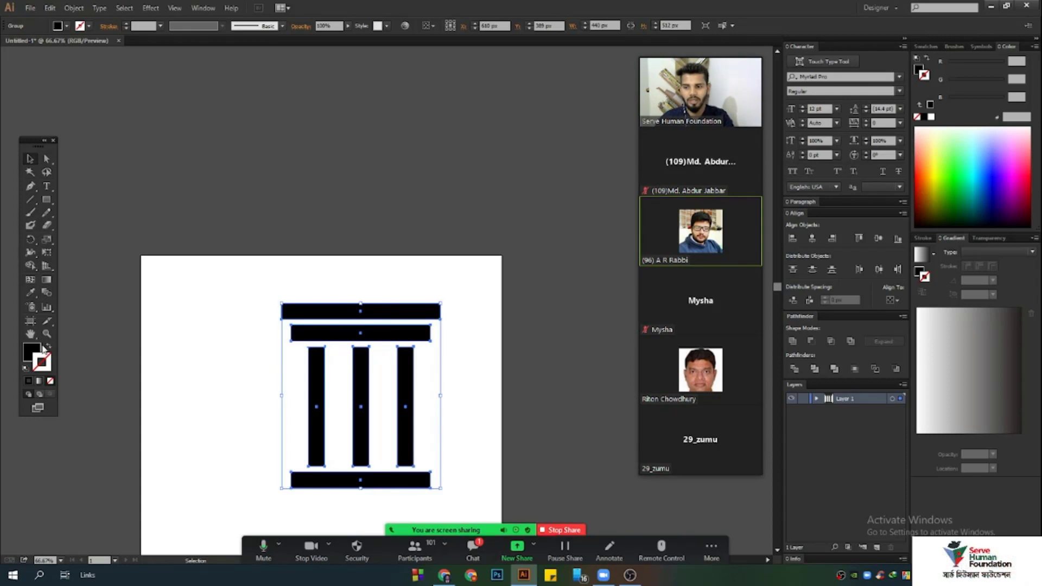
{"action": "left_click_drag", "start_coordinate": [441, 298], "coordinate": [489, 496]}
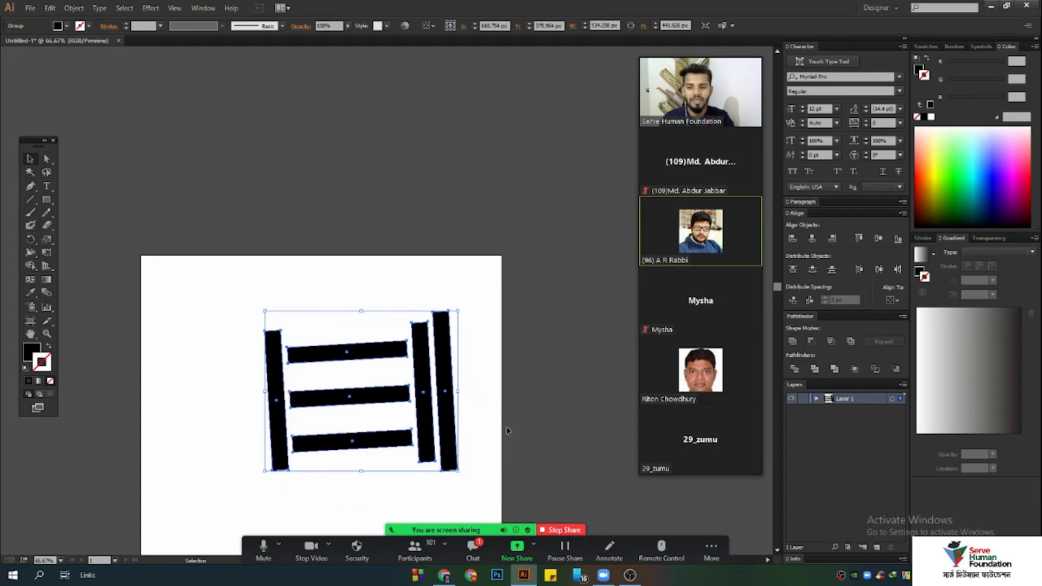
{"action": "key", "text": "ctrl+z"}
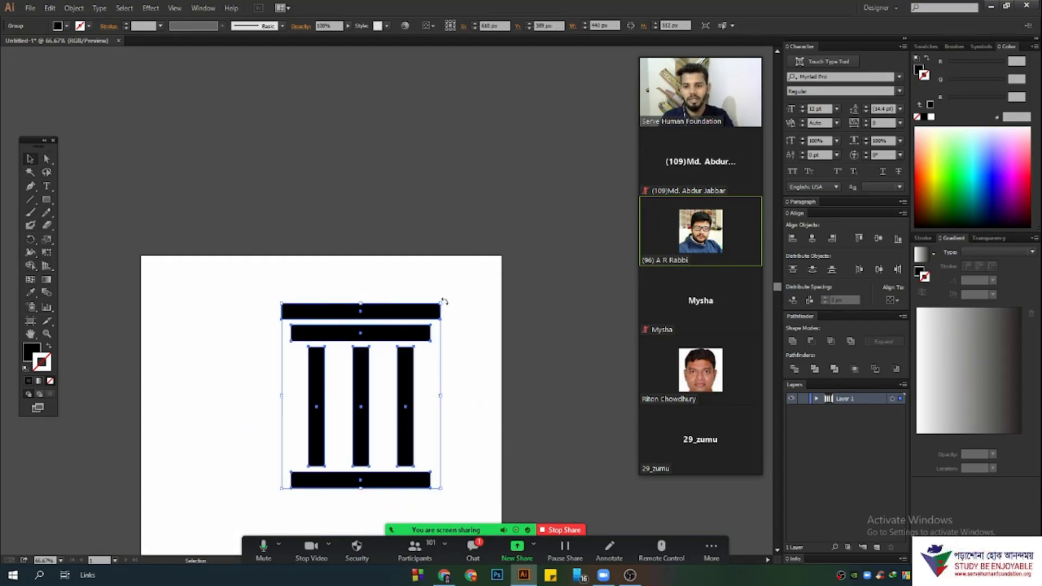
- Rotate the pillar group exactly 90 degrees counterclockwise, undo the rotation, and deselect the group
{"action": "left_click_drag", "start_coordinate": [441, 302], "coordinate": [250, 300]}
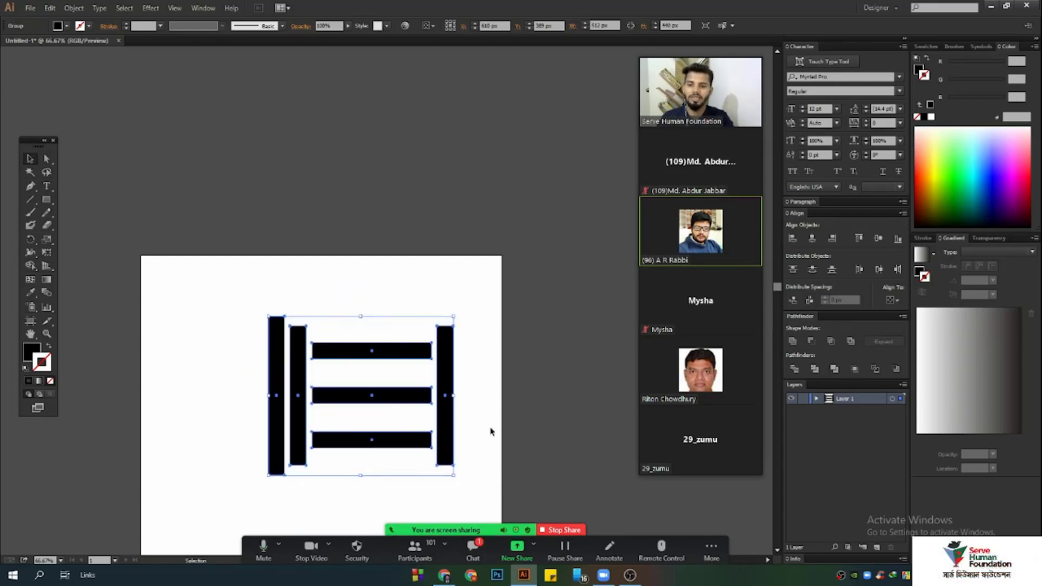
{"action": "left_click", "coordinate": [505, 386]}
{"action": "key", "text": "ctrl+z"}
{"action": "left_click", "coordinate": [503, 388]}
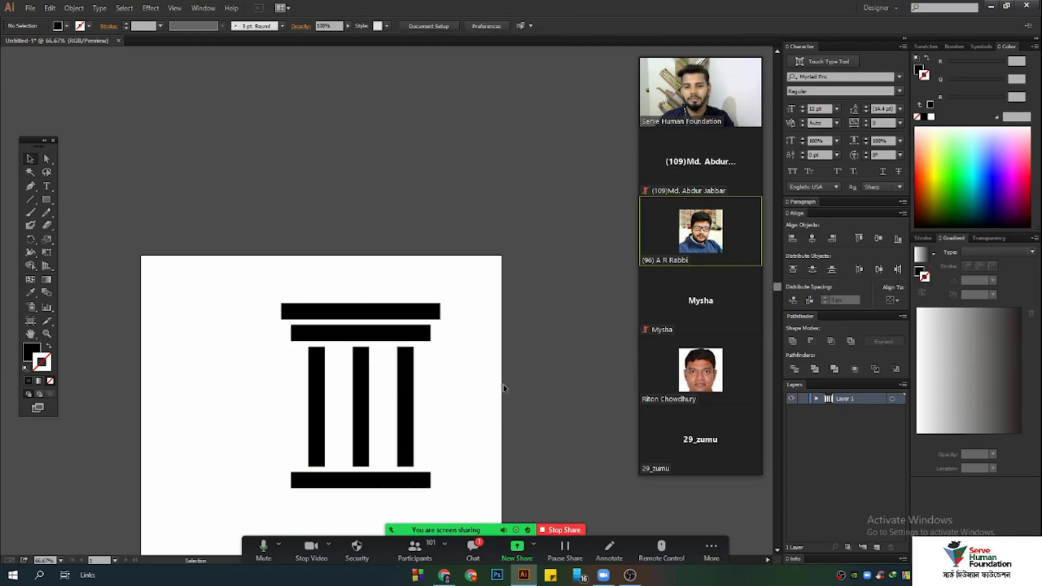
- Move the grouped pillar down and to the left on the artboard, and reselect it
{"action": "scroll", "coordinate": [325, 282], "scroll_direction": "down", "scroll_amount": 2}
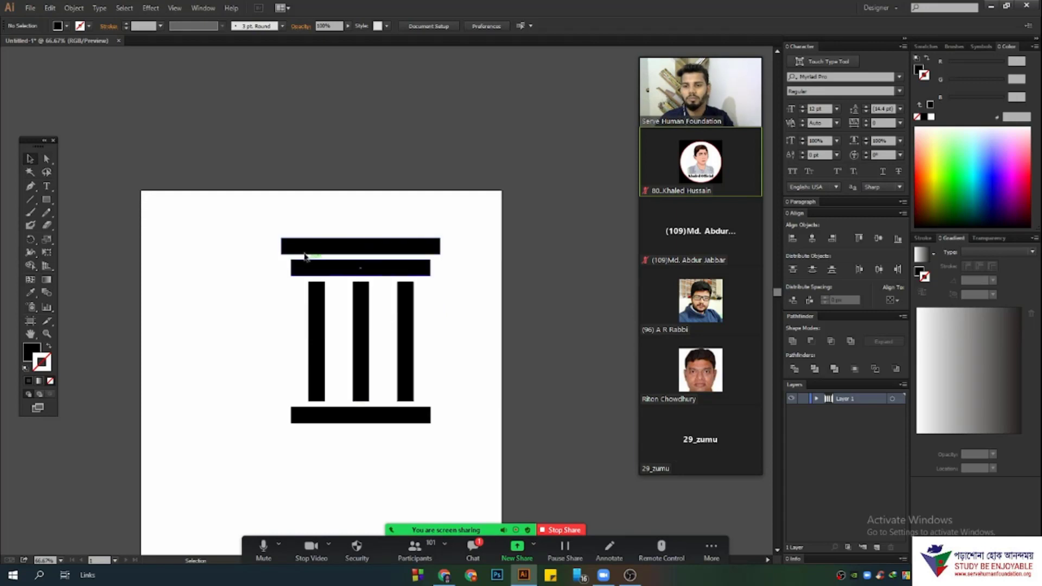
{"action": "left_click", "coordinate": [312, 245]}
{"action": "left_click_drag", "start_coordinate": [395, 247], "coordinate": [332, 277]}
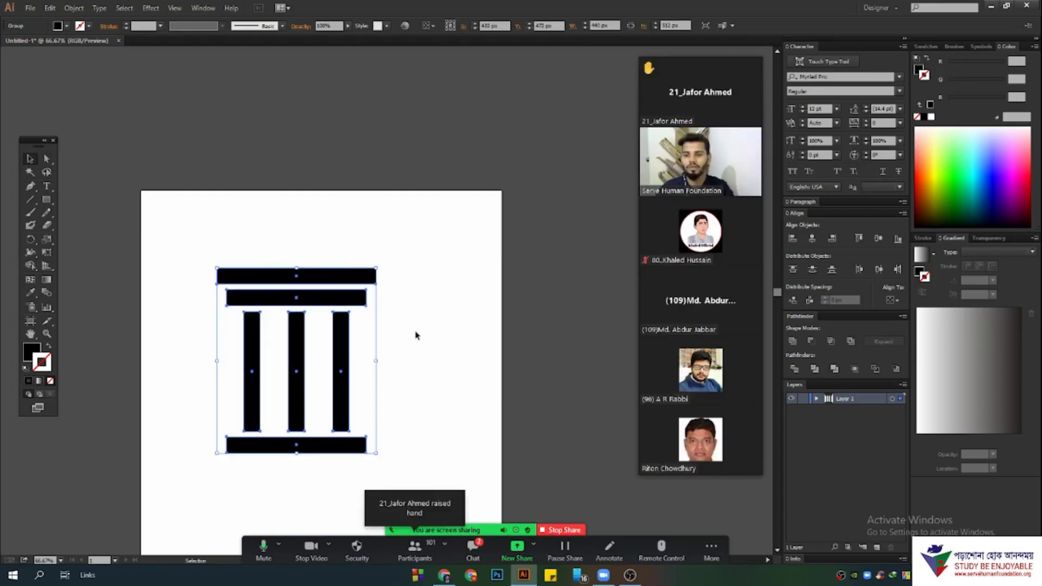
{"action": "left_click_drag", "start_coordinate": [151, 226], "coordinate": [450, 471]}
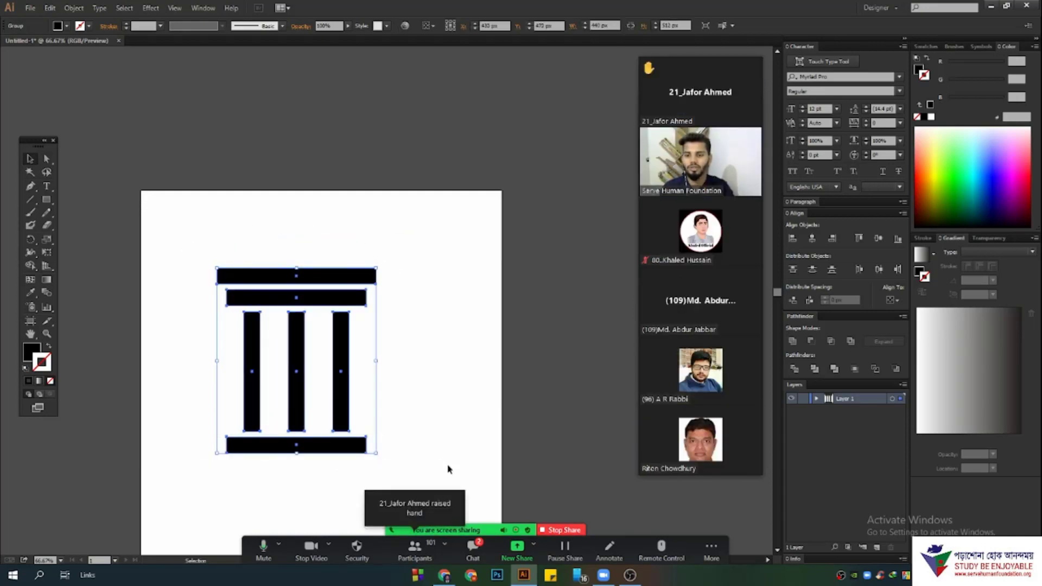
{"action": "left_click", "coordinate": [400, 357]}
{"action": "left_click", "coordinate": [336, 298]}
- Ungroup the pillar, group all its bars again, and deselect
{"action": "right_click", "coordinate": [330, 292]}
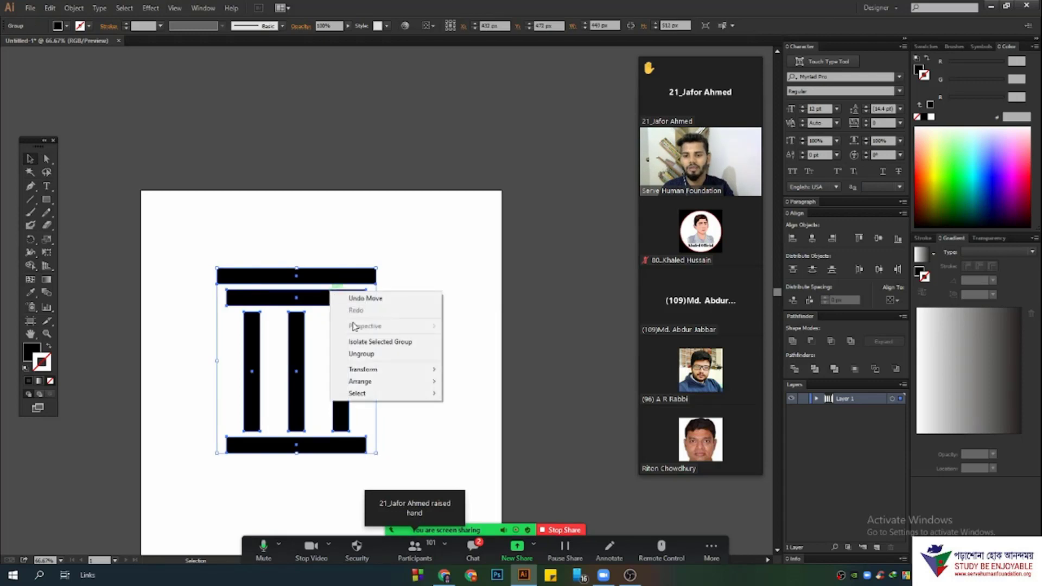
{"action": "left_click", "coordinate": [358, 354]}
{"action": "left_click_drag", "start_coordinate": [177, 237], "coordinate": [440, 470]}
{"action": "right_click", "coordinate": [342, 328]}
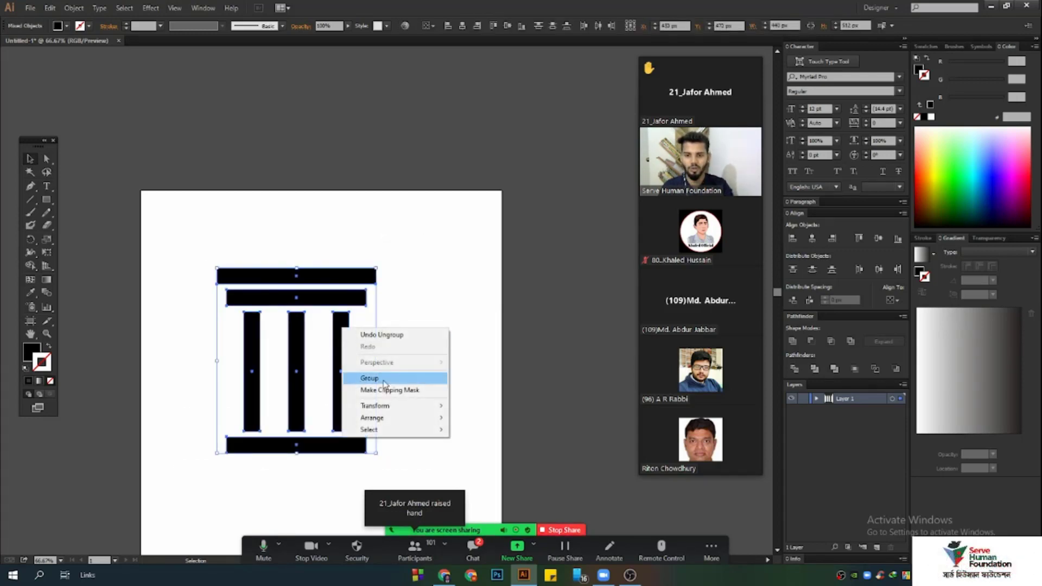
{"action": "left_click", "coordinate": [384, 380]}
{"action": "left_click", "coordinate": [448, 367]}
- Move the pillar group slightly to the right, try rotating it nearly a quarter turn clockwise, and undo the rotation
{"action": "mouse_move", "coordinate": [342, 301]}
{"action": "left_mouse_down"}
{"action": "mouse_move", "coordinate": [360, 273]}
{"action": "mouse_move", "coordinate": [361, 302]}
{"action": "left_mouse_up"}
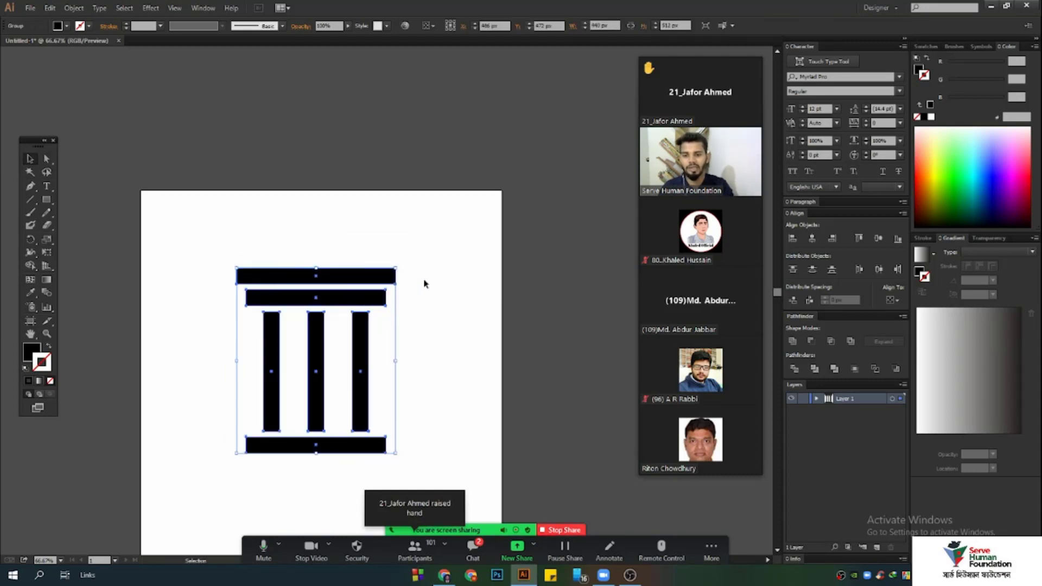
{"action": "left_click_drag", "start_coordinate": [406, 270], "coordinate": [435, 461]}
{"action": "left_click", "coordinate": [485, 327]}
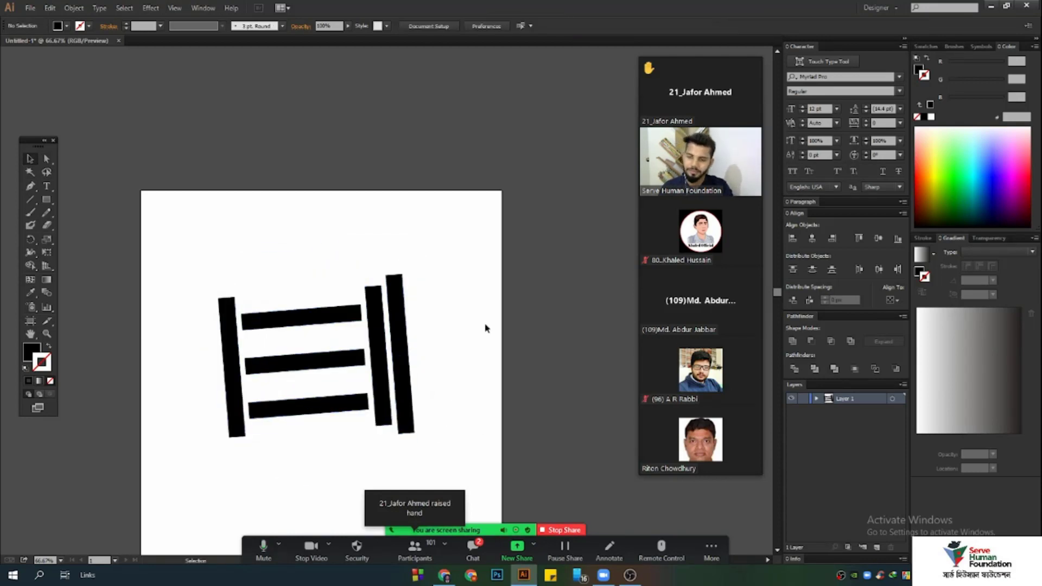
{"action": "key", "text": "ctrl+z"}
{"action": "key", "text": "ctrl+z"}
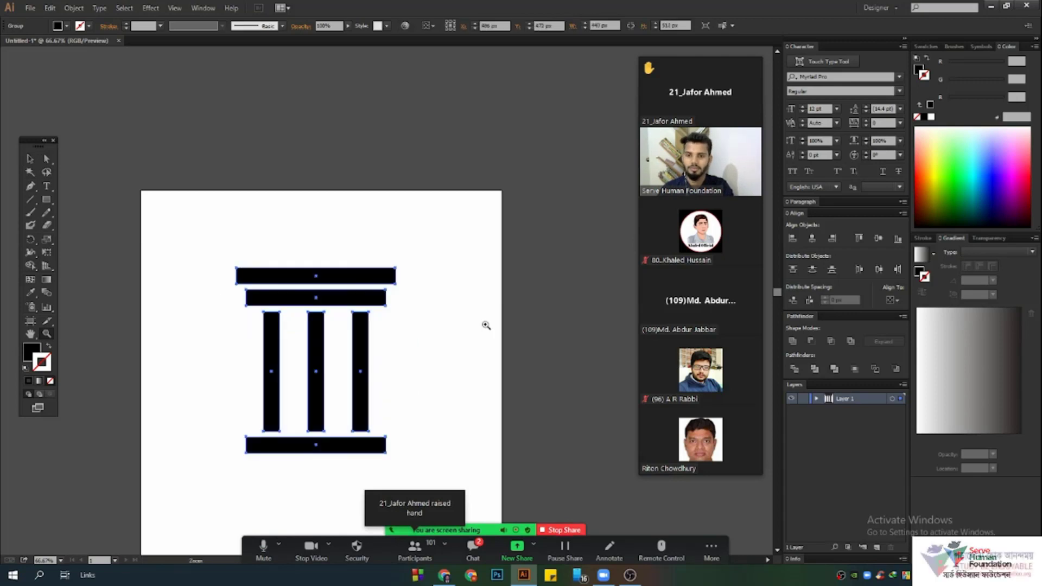
- Deselect the pillar group, select only its top bar with the Direct Selection tool, and return to the Selection tool
{"action": "left_click", "coordinate": [30, 159]}
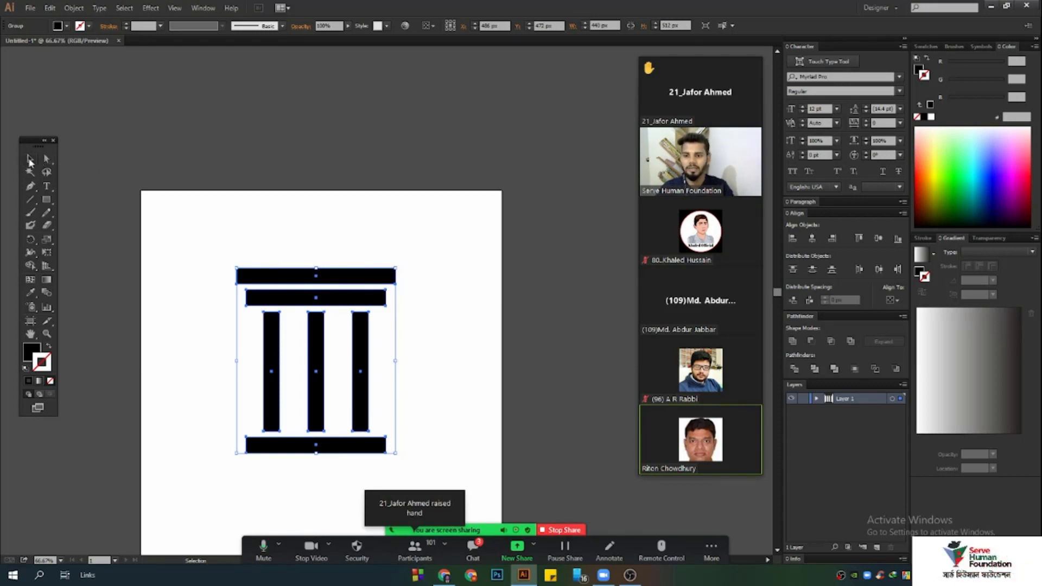
{"action": "left_click", "coordinate": [228, 173]}
{"action": "left_click", "coordinate": [46, 158]}
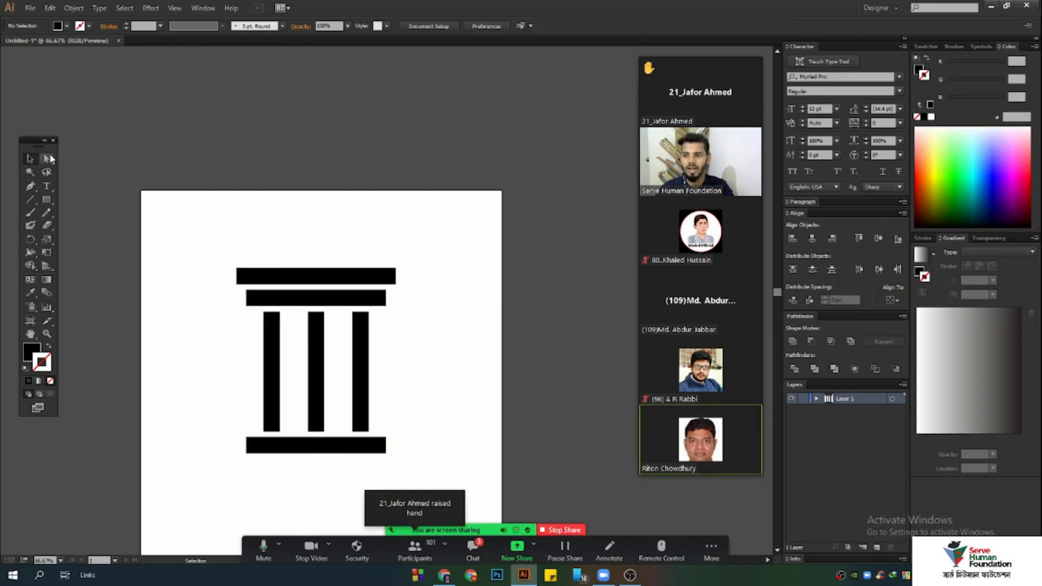
{"action": "left_click", "coordinate": [304, 277]}
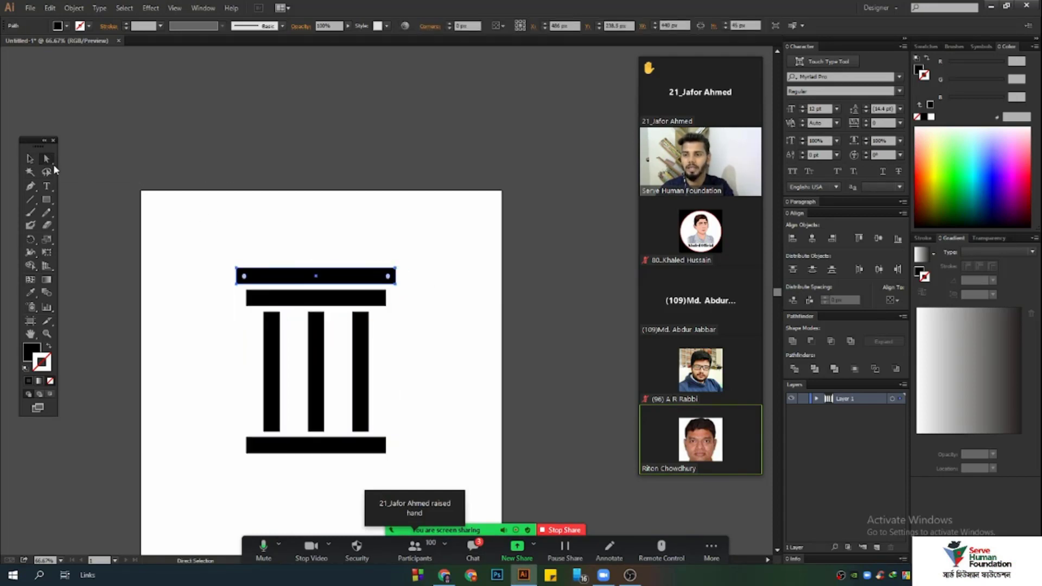
{"action": "left_click", "coordinate": [31, 161]}
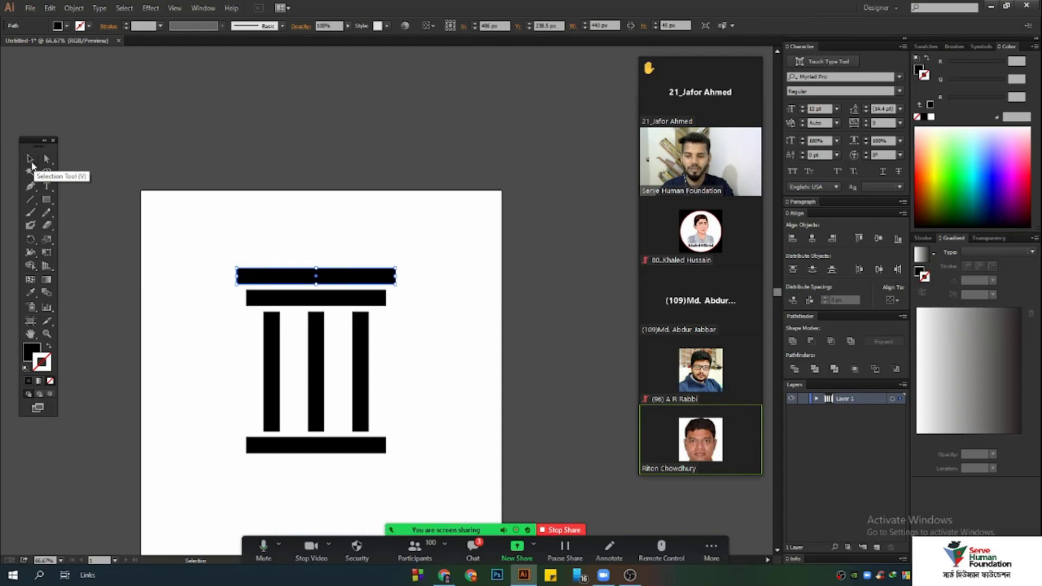
- Read the latest messages in the Zoom meeting chat, and minimise the chat window
{"action": "left_click", "coordinate": [473, 556]}
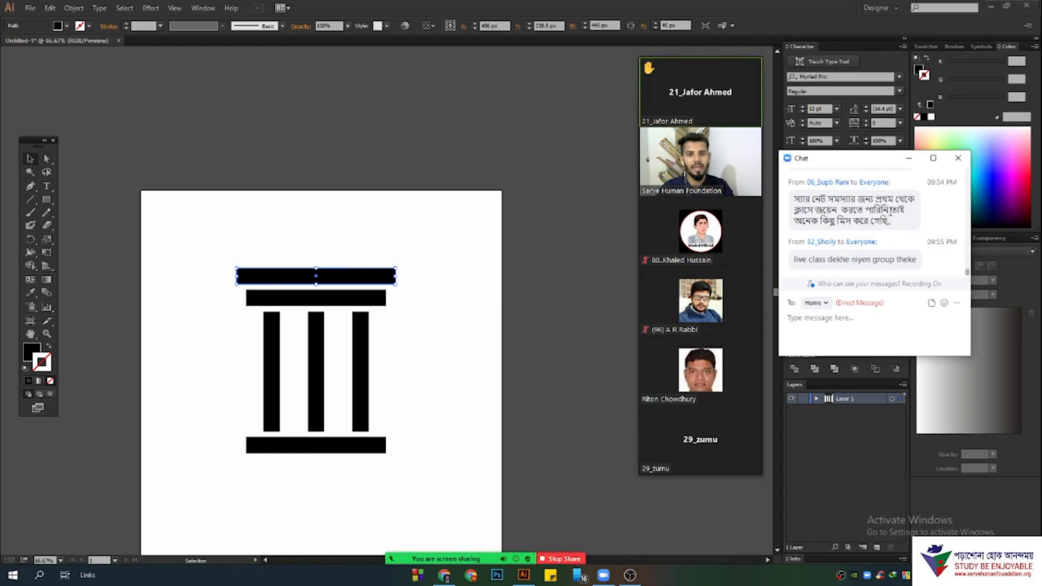
{"action": "left_click", "coordinate": [909, 158]}
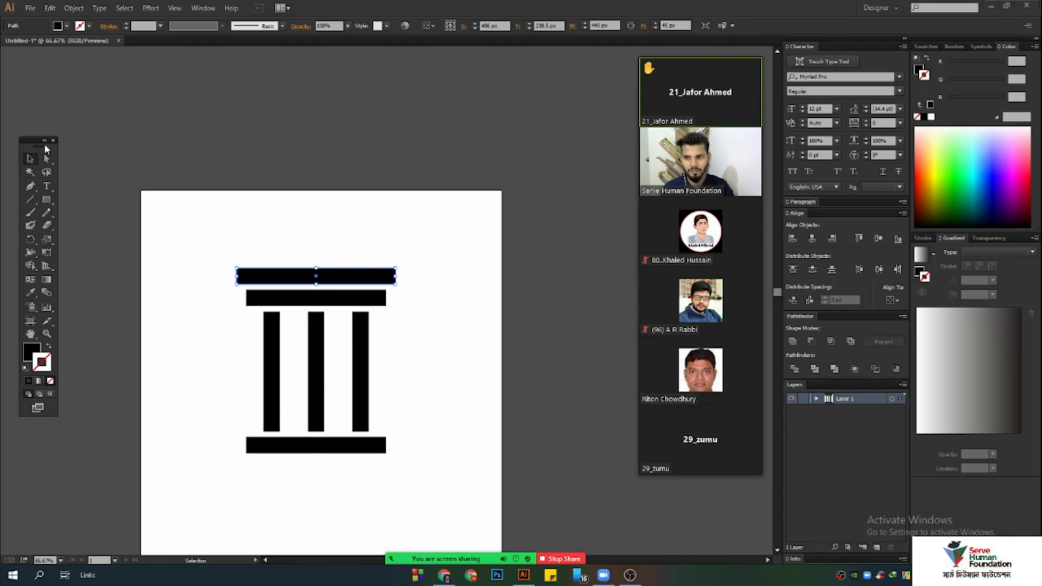
- Deselect the top bar and select the second horizontal bar of the pillar with the Group Selection tool
{"action": "left_click_drag", "start_coordinate": [46, 158], "coordinate": [102, 176]}
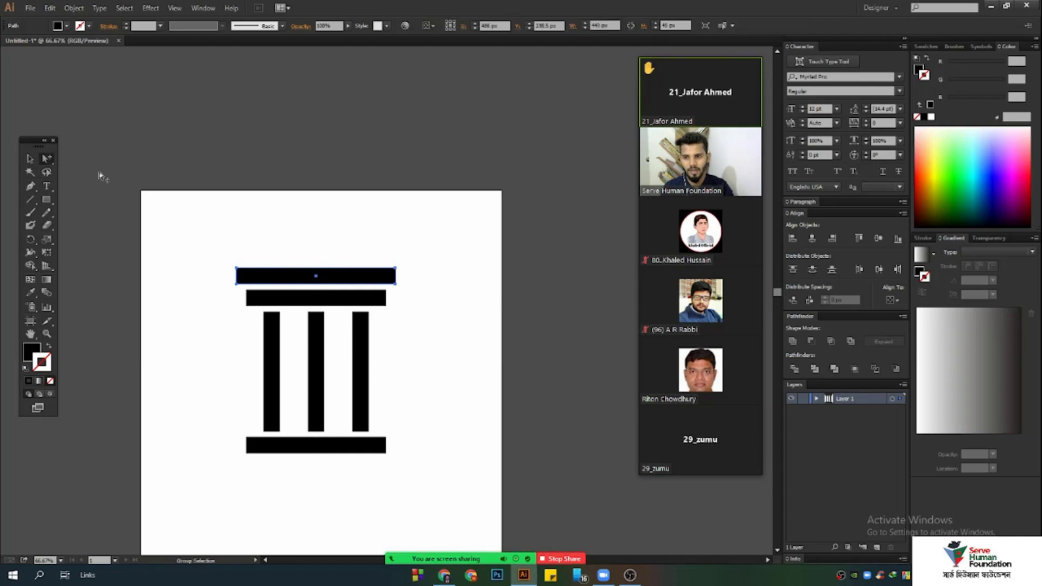
{"action": "left_click", "coordinate": [324, 184]}
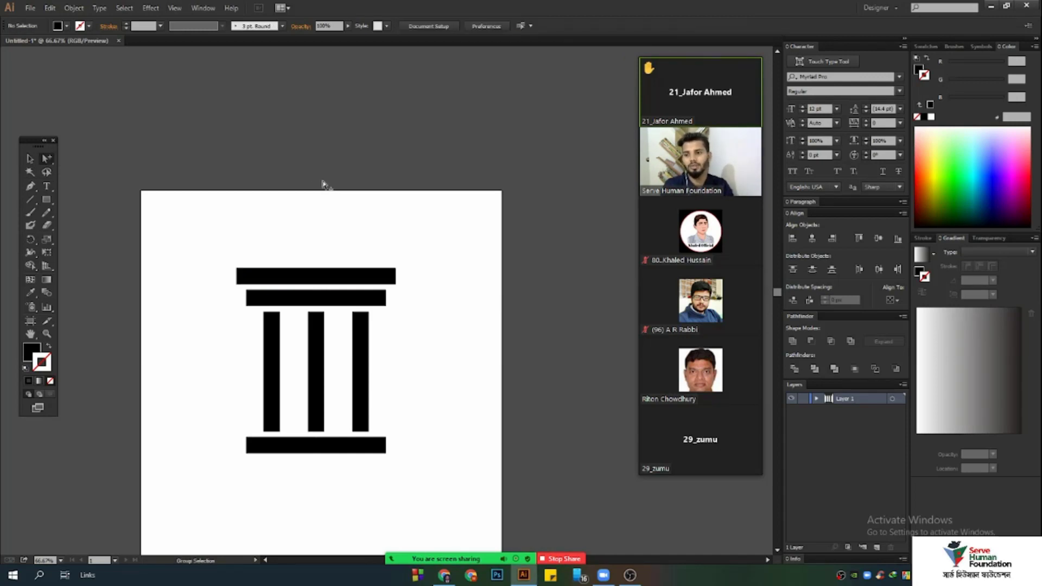
{"action": "scroll", "coordinate": [344, 258], "scroll_direction": "up", "scroll_amount": 1}
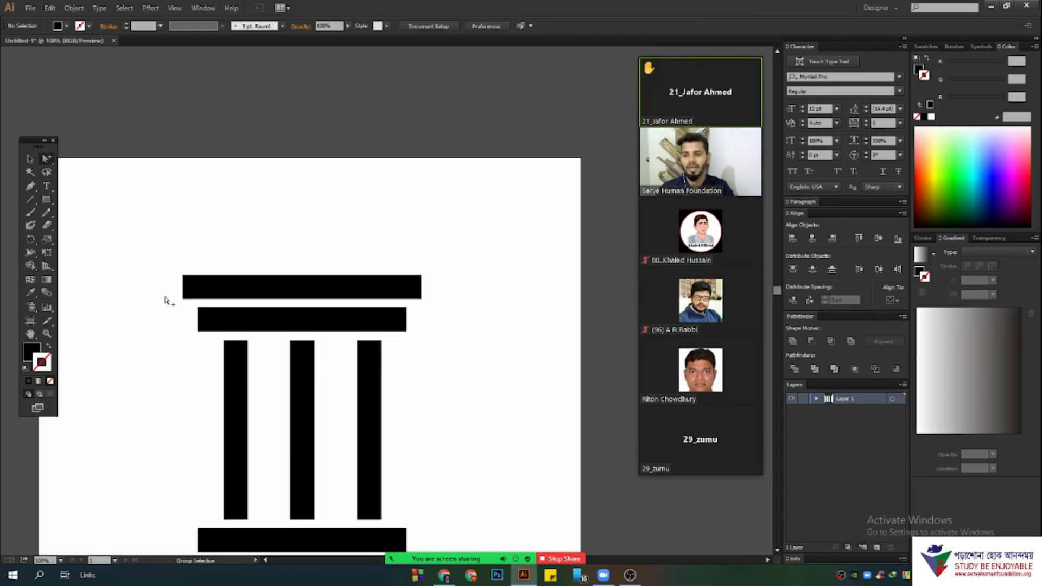
{"action": "left_click", "coordinate": [187, 289]}
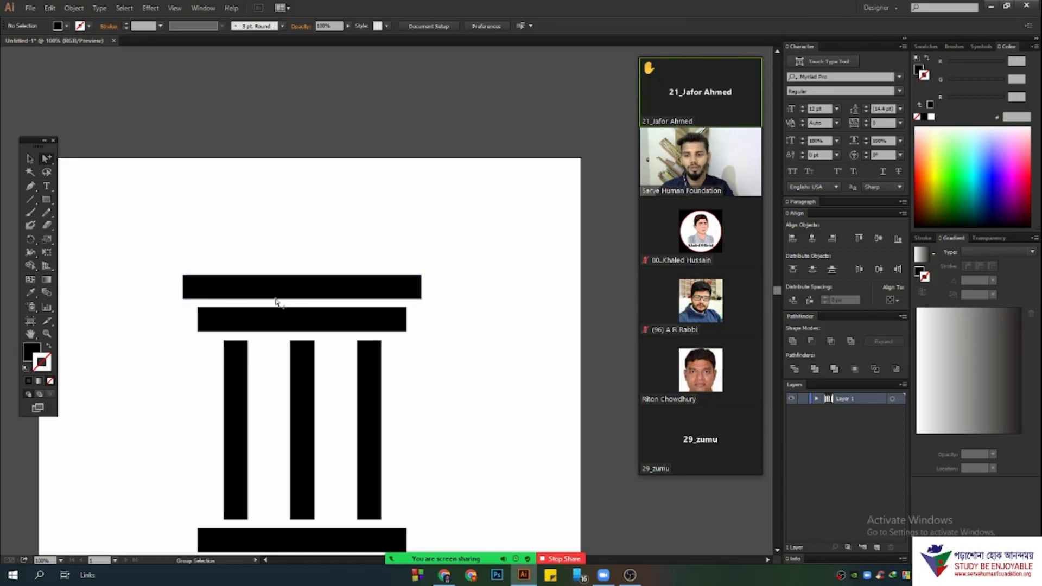
{"action": "left_click", "coordinate": [230, 323]}
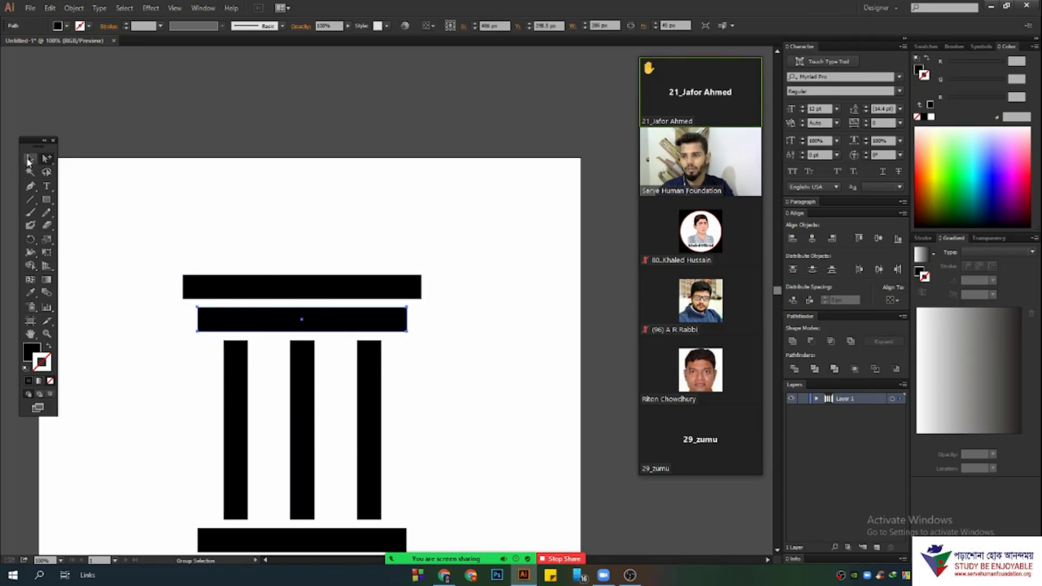
- Try rotating the second horizontal bar counter-clockwise with the Selection tool, and undo the rotation
{"action": "left_click", "coordinate": [30, 160]}
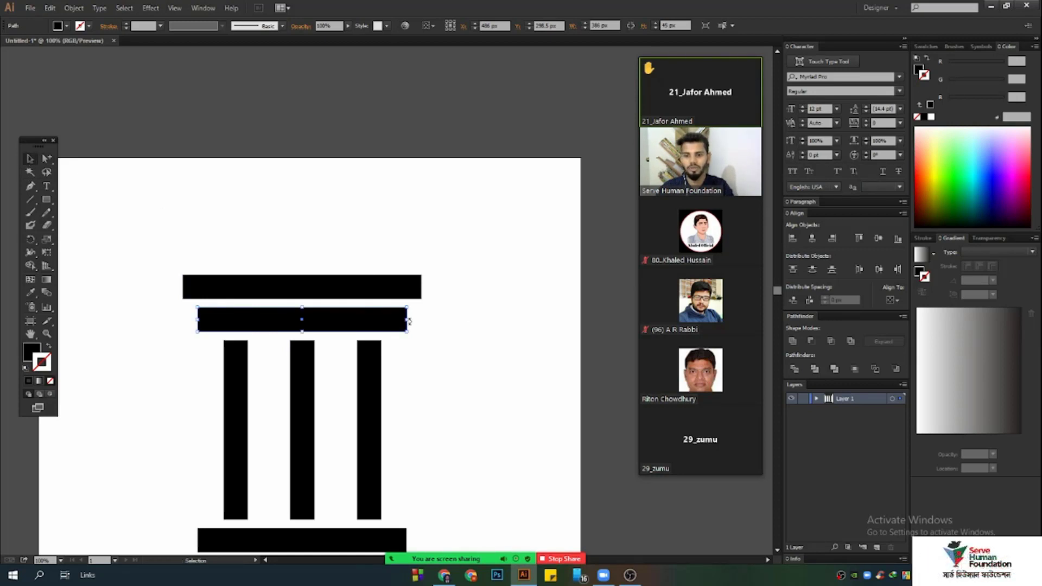
{"action": "left_click_drag", "start_coordinate": [413, 306], "coordinate": [506, 141]}
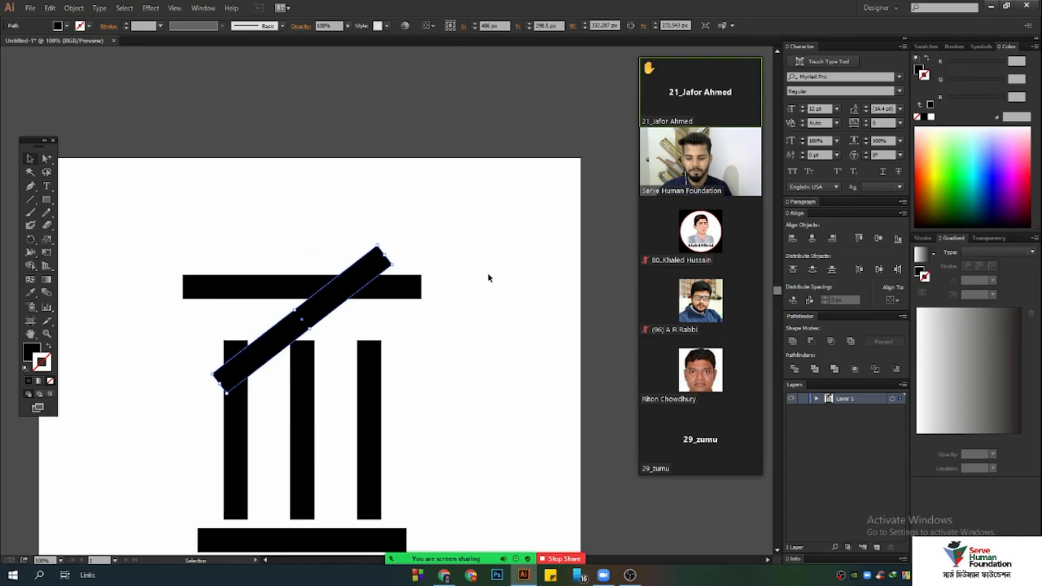
{"action": "key", "text": "ctrl+z"}
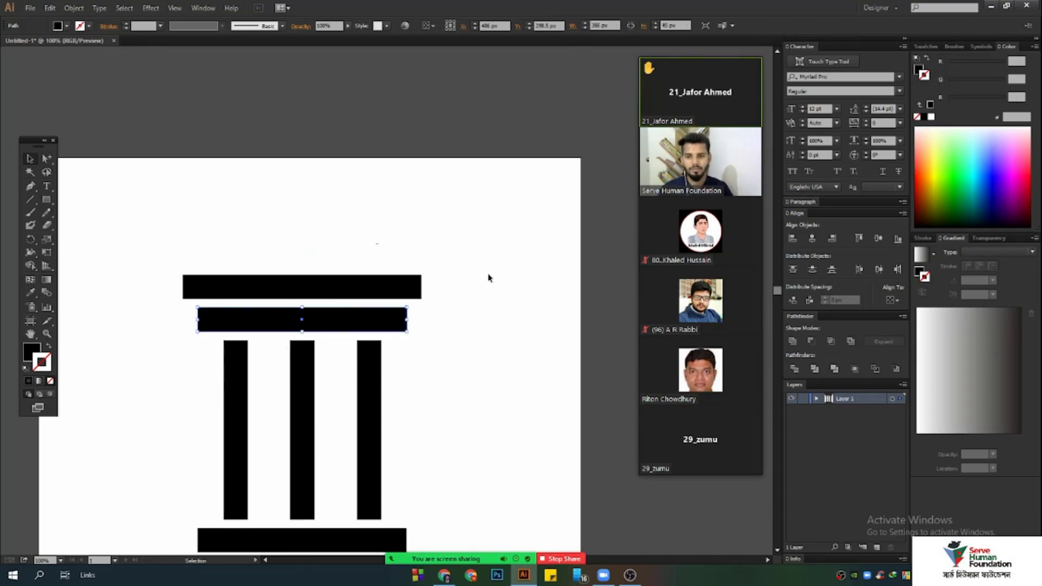
{"action": "left_click_drag", "start_coordinate": [46, 160], "coordinate": [108, 178]}
{"action": "left_click", "coordinate": [30, 159]}
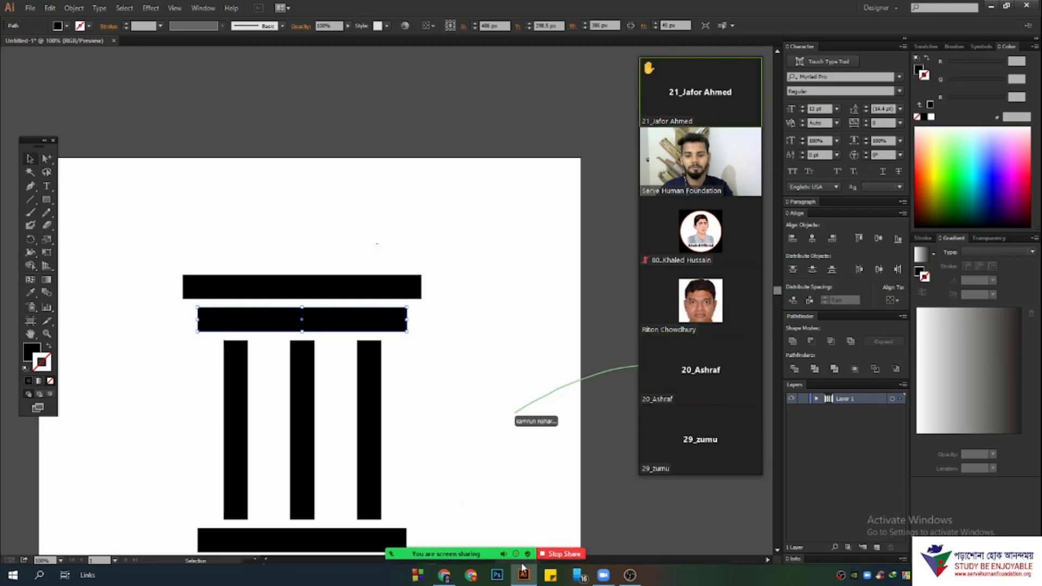
- In the Zoom meeting, disable annotation for others, clear the participant's drawn line from the shared screen, and close the annotation tools
{"action": "left_click", "coordinate": [719, 546]}
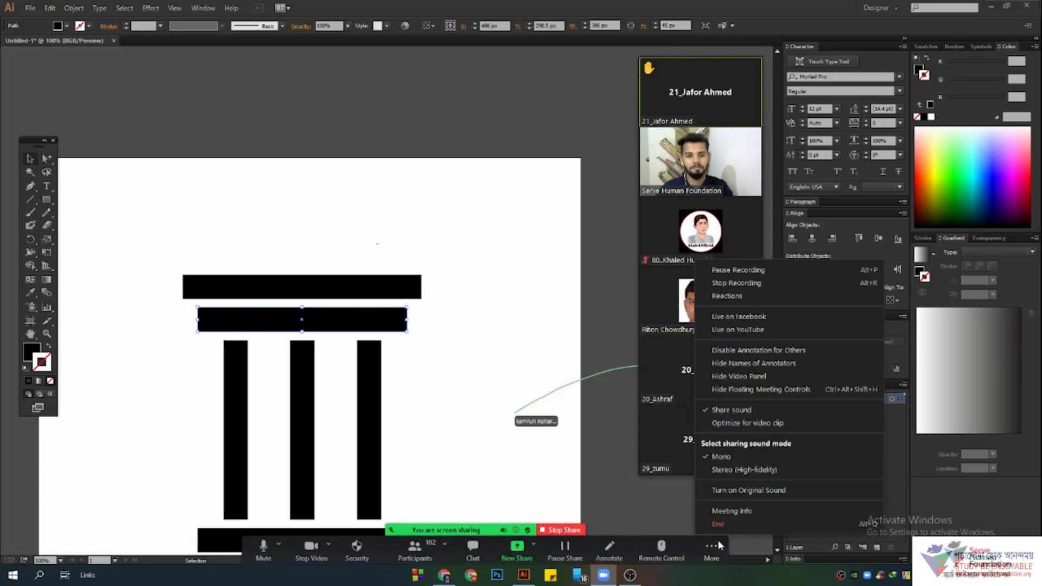
{"action": "left_click", "coordinate": [750, 352]}
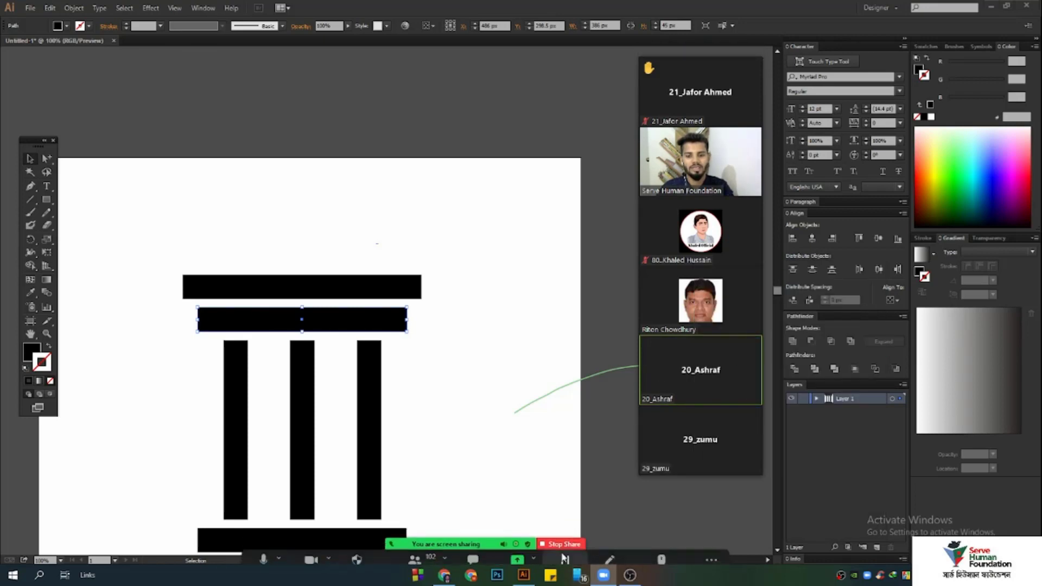
{"action": "left_click", "coordinate": [609, 548]}
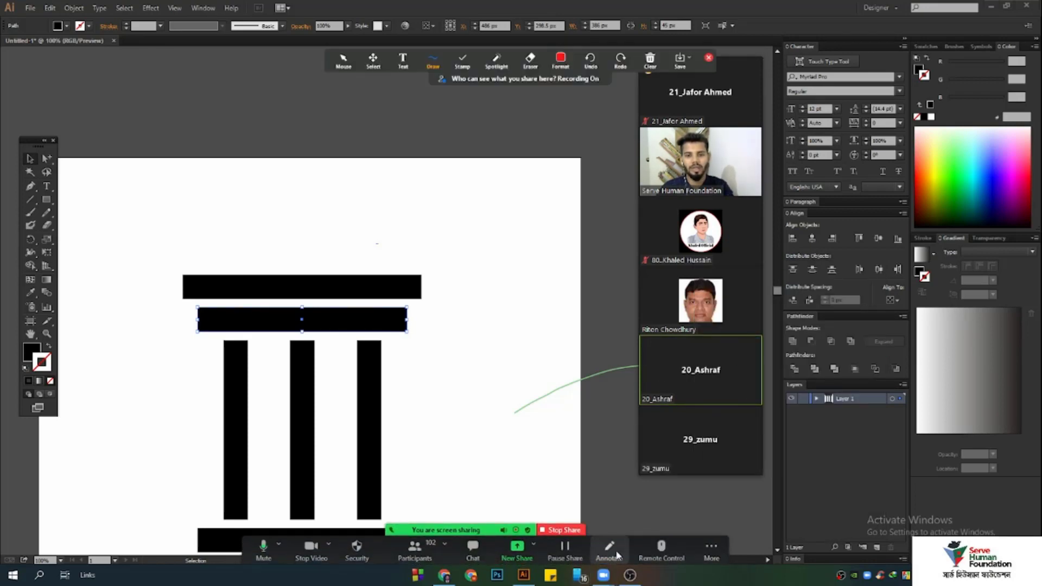
{"action": "left_click", "coordinate": [648, 61]}
{"action": "left_click", "coordinate": [670, 84]}
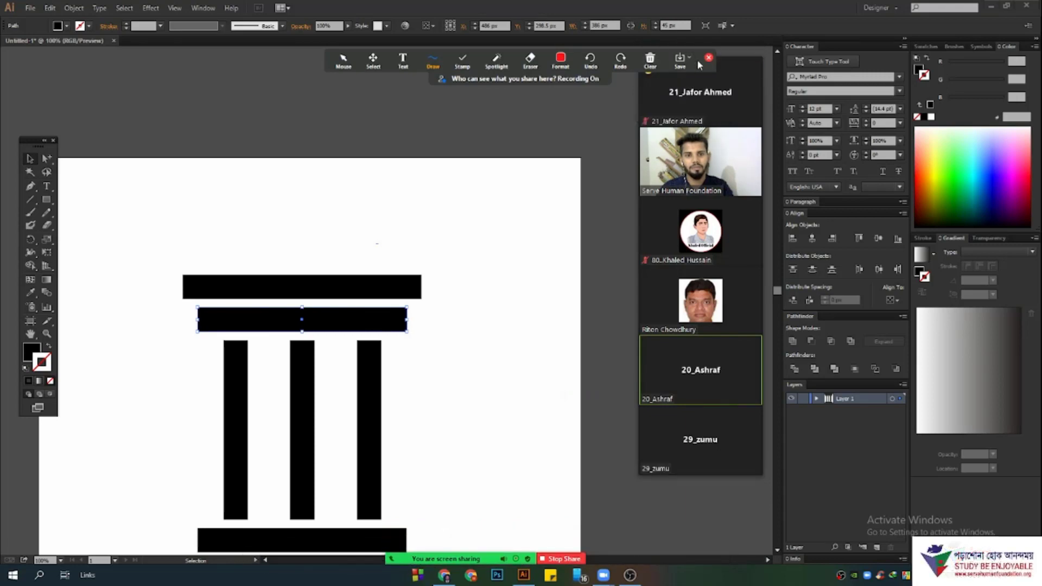
{"action": "left_click", "coordinate": [709, 58]}
- Select the whole pillar group with the Selection tool and move it to the artboard's upper-left area
{"action": "scroll", "coordinate": [403, 207], "scroll_direction": "down", "scroll_amount": 3}
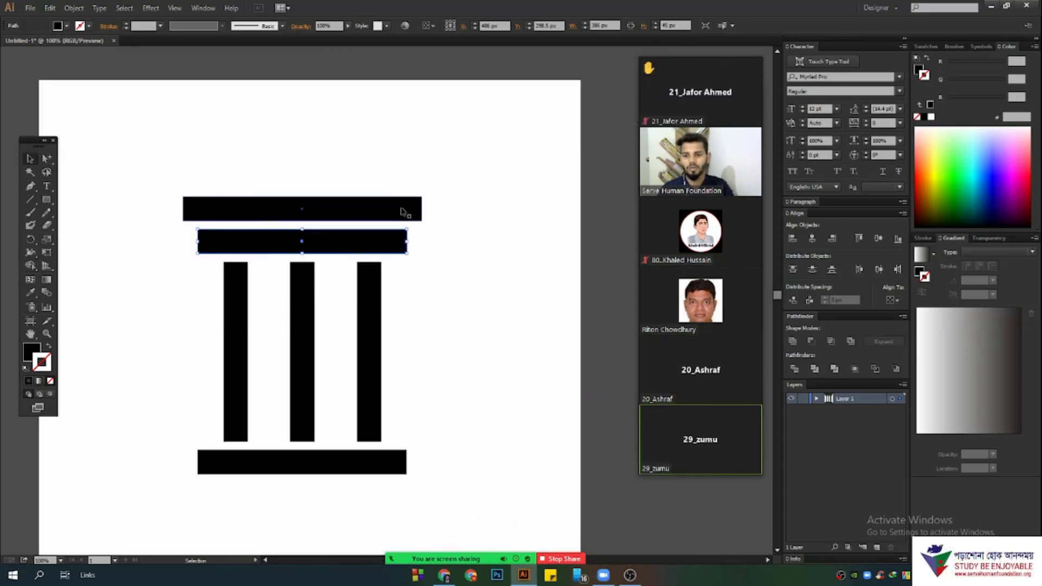
{"action": "scroll", "coordinate": [429, 466], "scroll_direction": "down", "scroll_amount": 2}
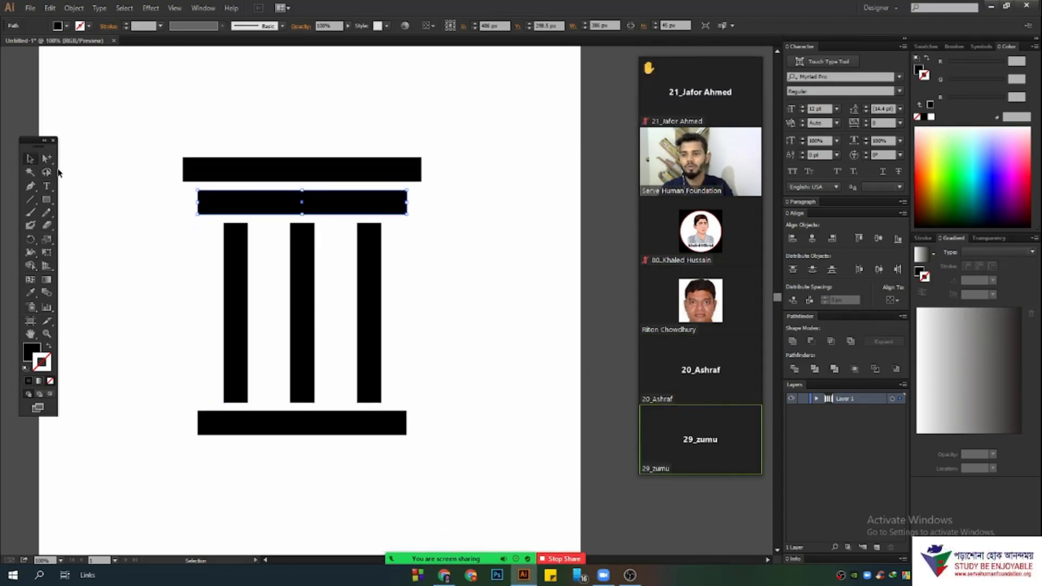
{"action": "scroll", "coordinate": [338, 189], "scroll_direction": "up", "scroll_amount": 3}
{"action": "left_click", "coordinate": [339, 189]}
{"action": "left_click", "coordinate": [349, 211]}
{"action": "scroll", "coordinate": [326, 200], "scroll_direction": "down", "scroll_amount": 4}
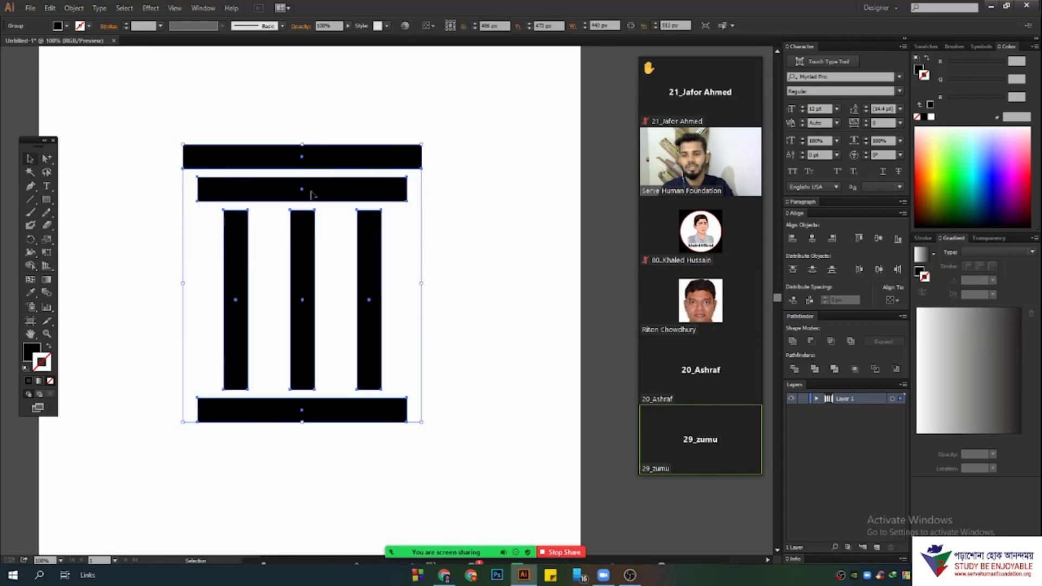
{"action": "left_click_drag", "start_coordinate": [349, 161], "coordinate": [235, 95]}
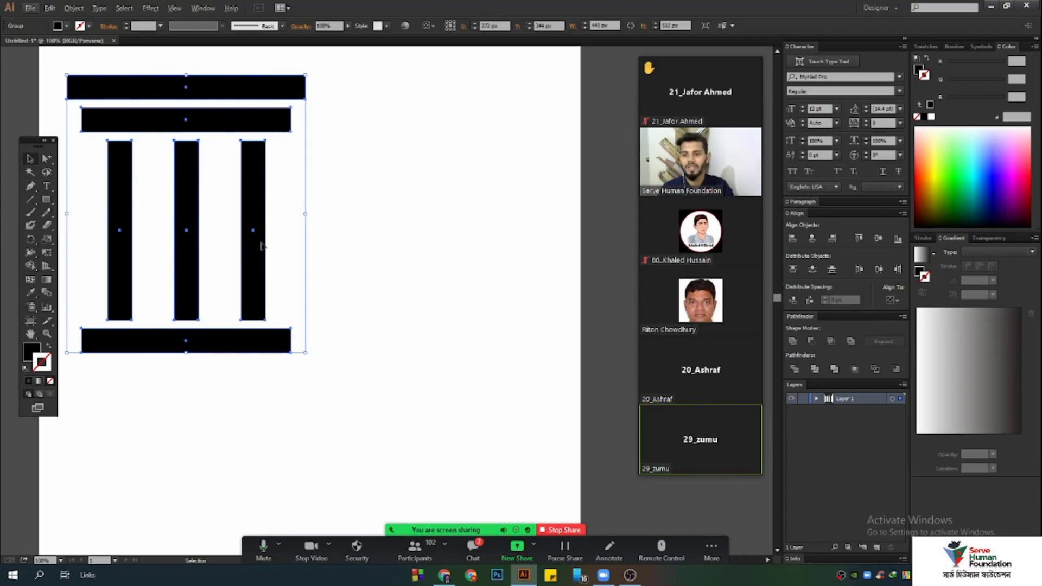
- Duplicate the pillar group by placing a copy to its lower right across the artboard
{"action": "scroll", "coordinate": [293, 255], "scroll_direction": "up", "scroll_amount": 2}
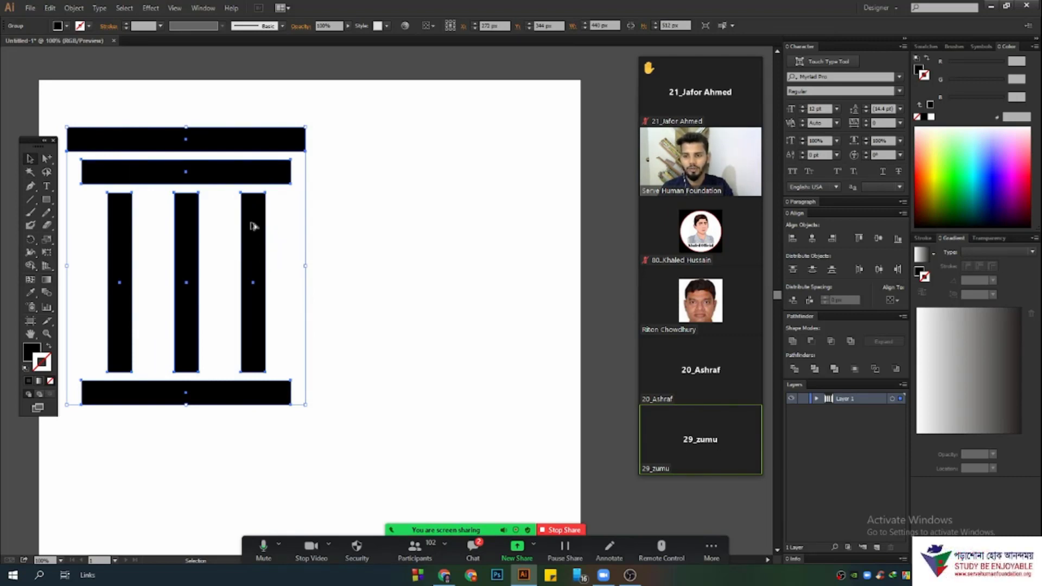
{"action": "left_click_drag", "start_coordinate": [251, 223], "coordinate": [533, 311]}
{"action": "scroll", "coordinate": [314, 270], "scroll_direction": "down", "scroll_amount": 1}
{"action": "scroll", "coordinate": [314, 270], "scroll_direction": "down", "scroll_amount": 3}
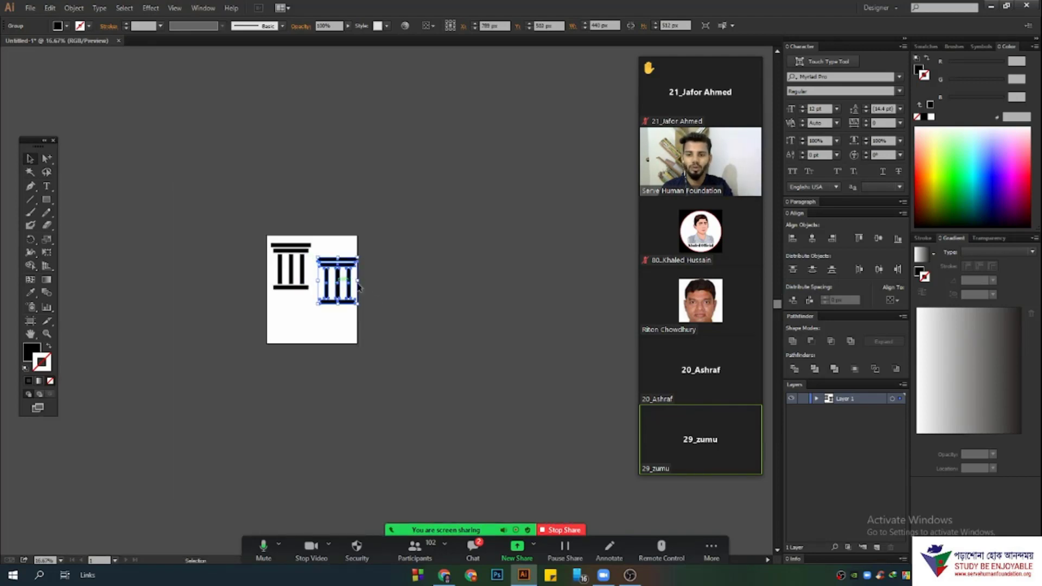
- Repeat the duplication six more times to form a diagonal row of evenly offset pillars
{"action": "key", "text": "alt"}
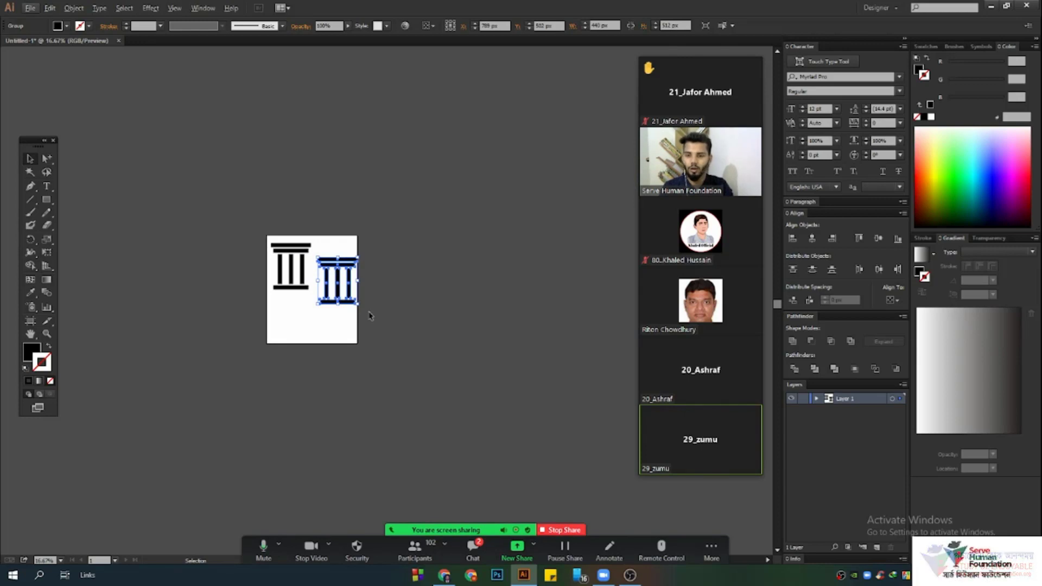
{"action": "key", "text": "ctrl"}
{"action": "key", "text": "ctrl+d"}
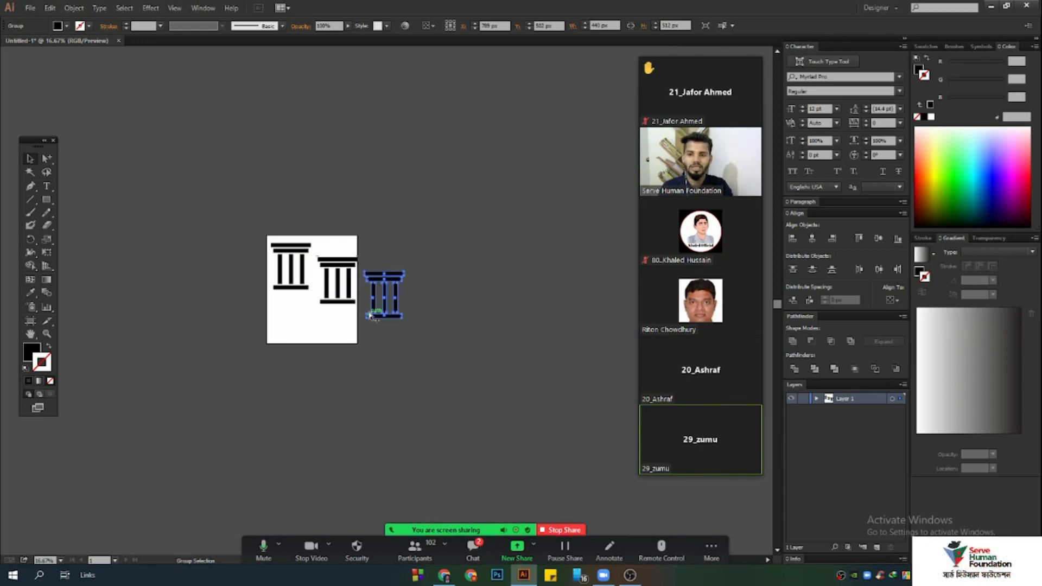
{"action": "key", "text": "ctrl+d"}
{"action": "key", "text": "ctrl+d"}
{"action": "key", "text": "ctrl+d"}
{"action": "key", "text": "ctrl+d"}
{"action": "key", "text": "ctrl+d"}
{"action": "key", "text": "ctrl+minus"}
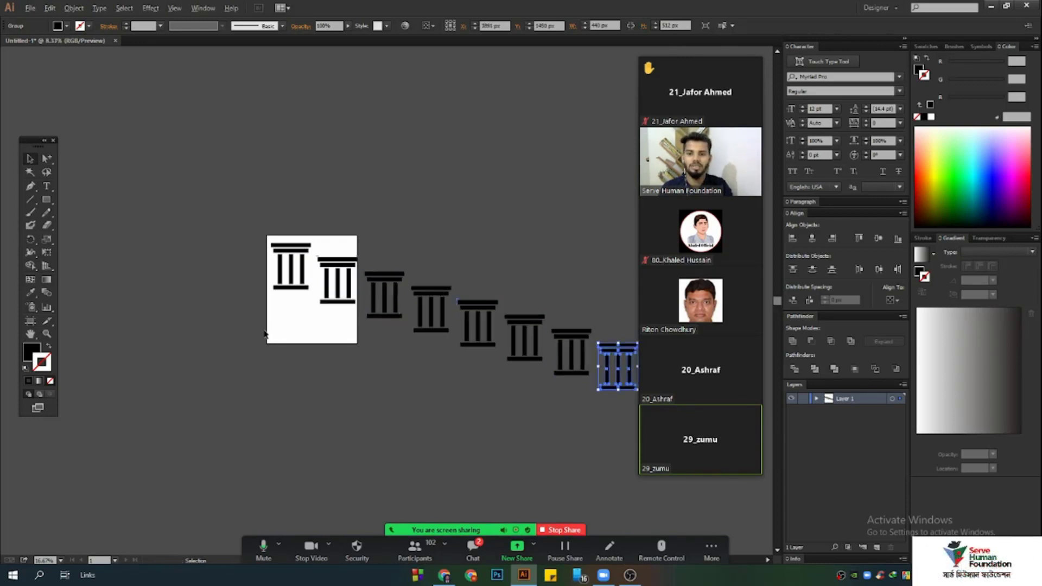
{"action": "key", "text": "ctrl+plus"}
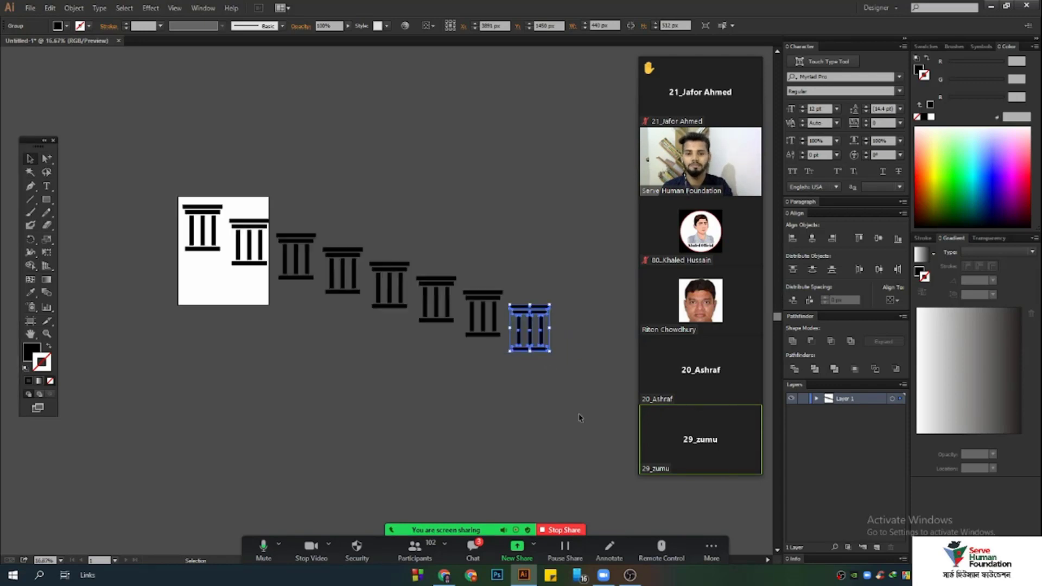
- Select and delete all seven pillar copies, keeping only the original pillar on the artboard
{"action": "left_click_drag", "start_coordinate": [579, 418], "coordinate": [251, 111]}
{"action": "key", "text": "Delete"}
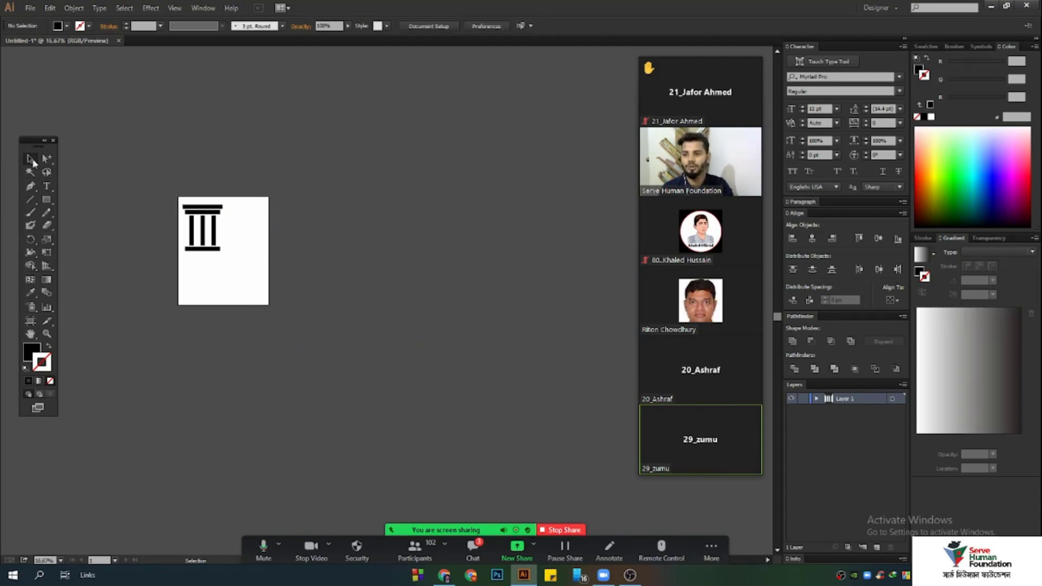
- Move the remaining pillar group down and right, closer to the artboard's centre
{"action": "scroll", "coordinate": [32, 160], "scroll_direction": "up", "scroll_amount": 2}
{"action": "left_click_drag", "start_coordinate": [537, 252], "coordinate": [250, 134]}
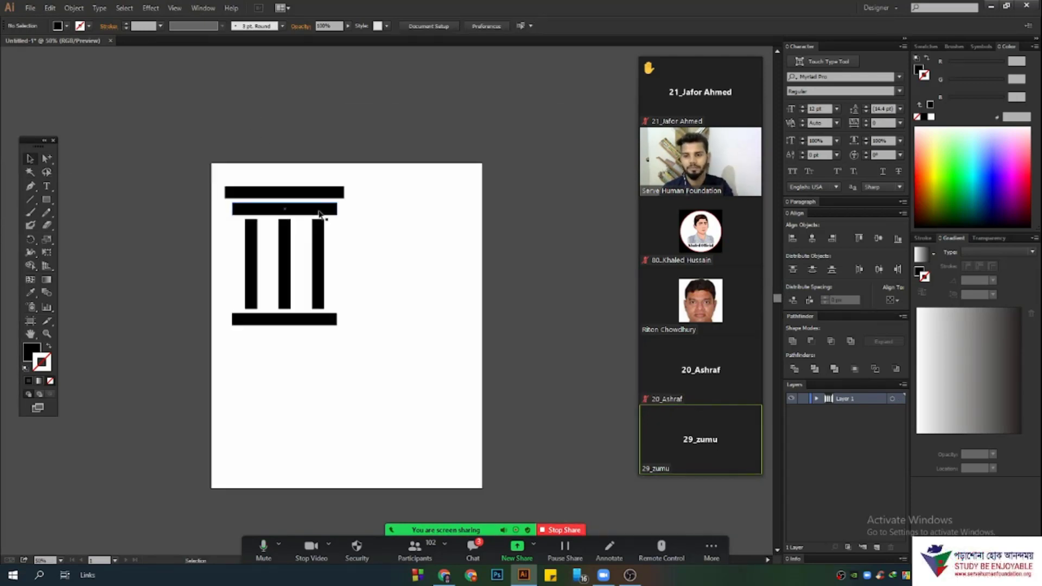
{"action": "left_click_drag", "start_coordinate": [319, 214], "coordinate": [356, 250]}
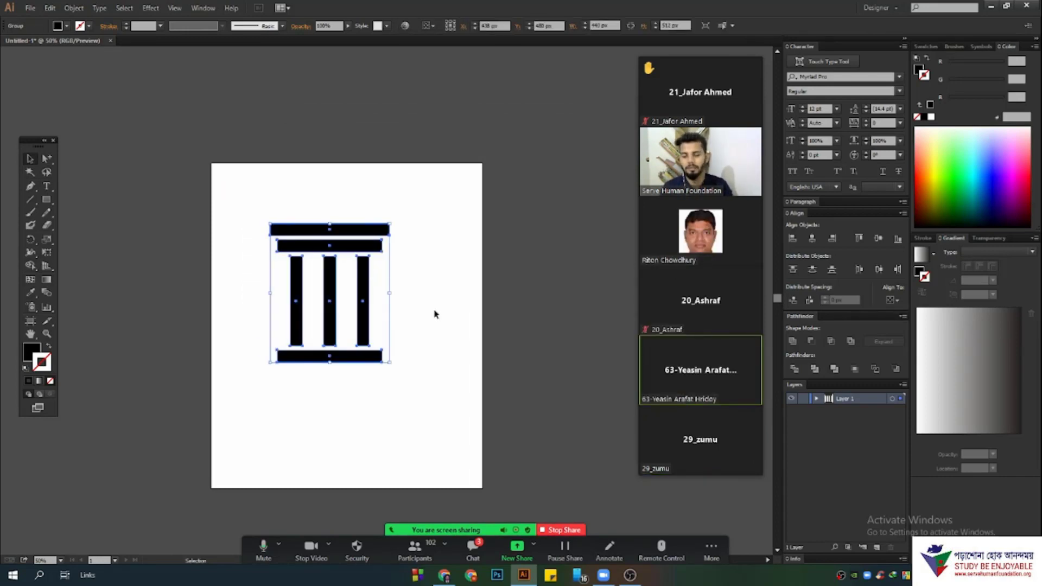
- Read the recent messages in the Zoom meeting chat, and minimise the chat window
{"action": "left_click", "coordinate": [472, 548]}
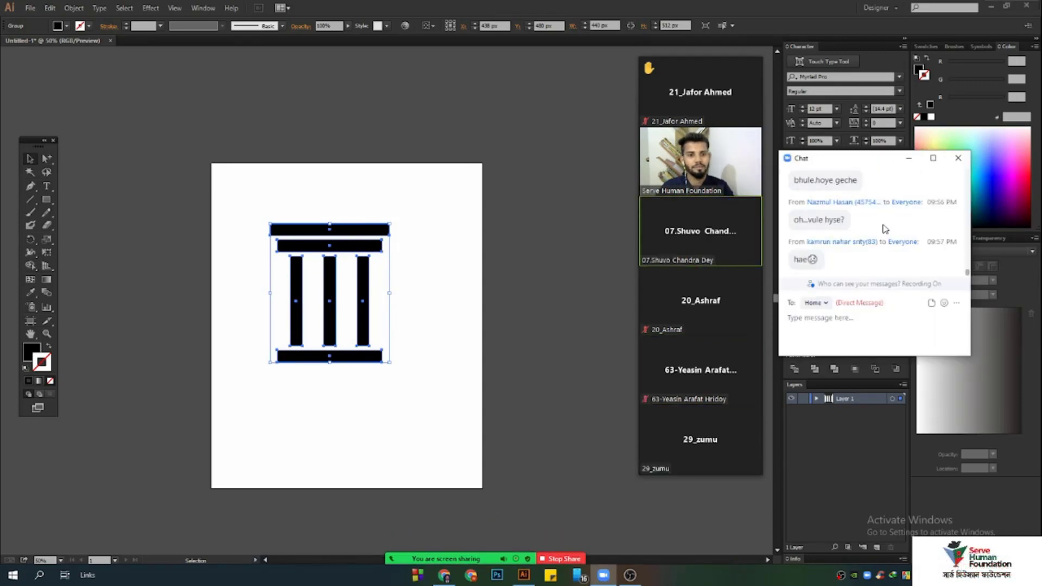
{"action": "scroll", "coordinate": [885, 229], "scroll_direction": "up", "scroll_amount": 2}
{"action": "scroll", "coordinate": [896, 207], "scroll_direction": "up", "scroll_amount": 1}
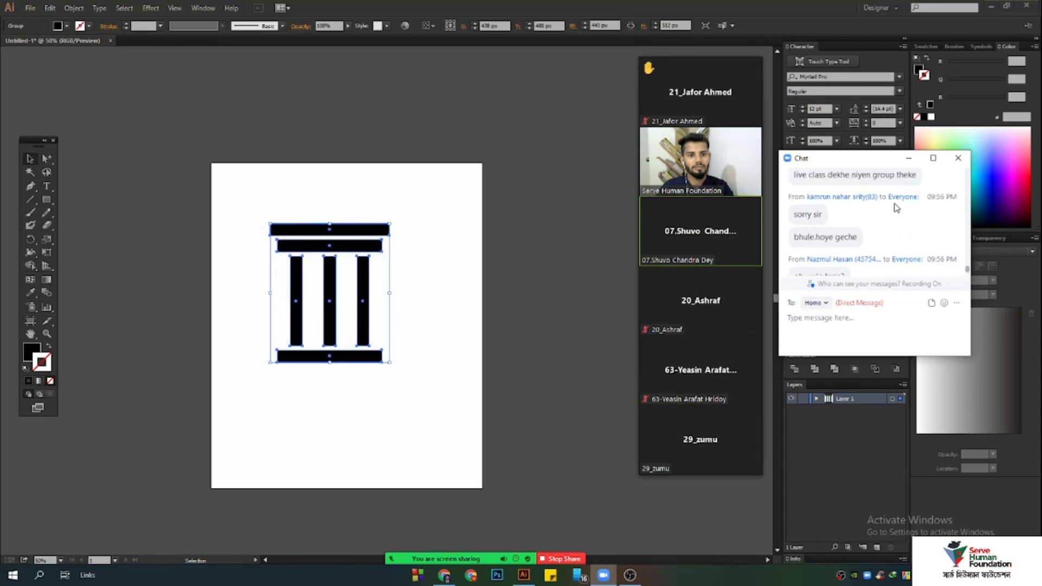
{"action": "scroll", "coordinate": [897, 208], "scroll_direction": "down", "scroll_amount": 4}
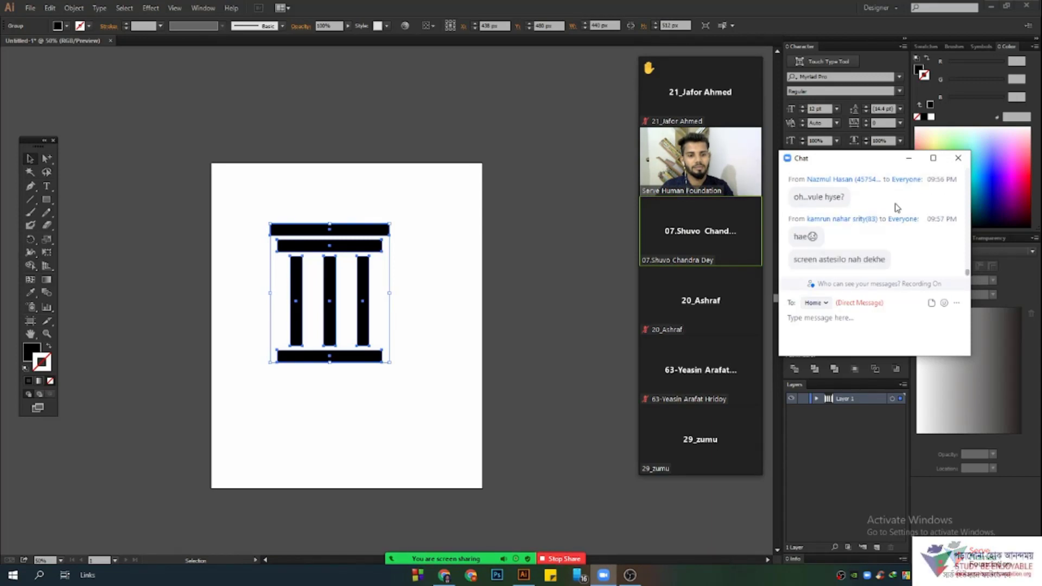
{"action": "left_click", "coordinate": [908, 158]}
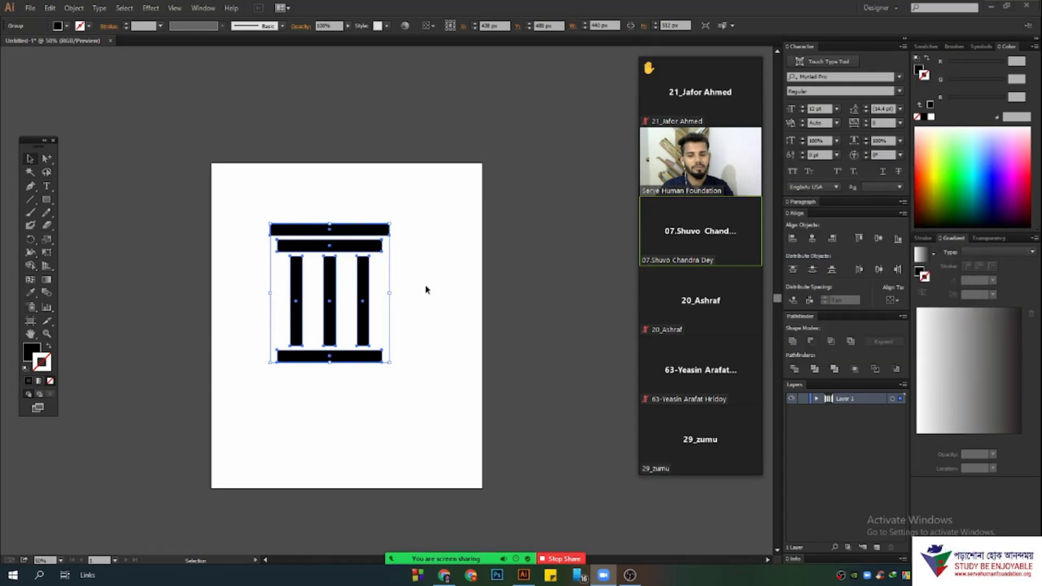
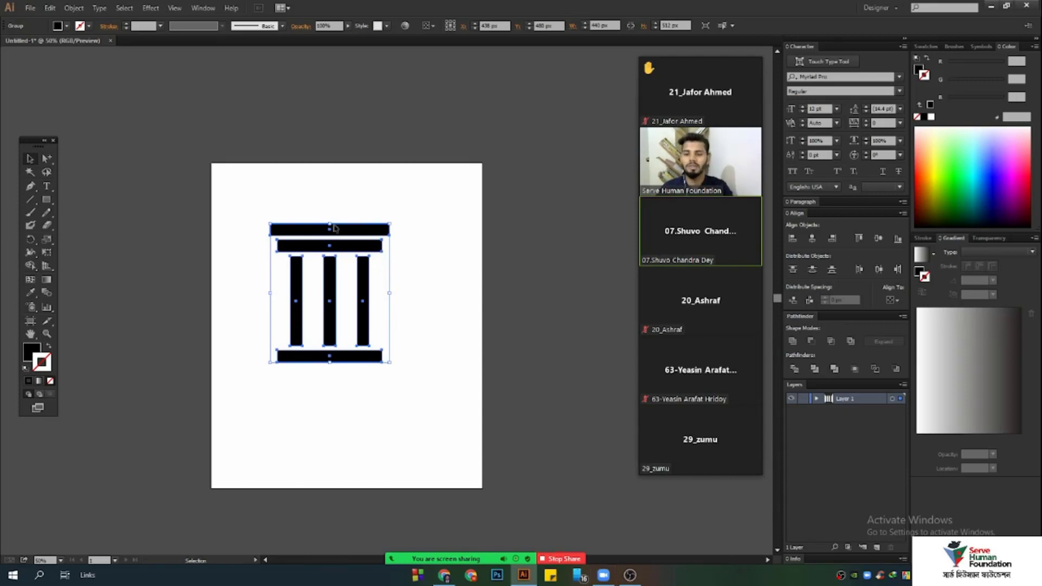
- Move the pillar group left and slightly up so that it straddles the artboard's left edge
{"action": "left_click_drag", "start_coordinate": [311, 224], "coordinate": [155, 195]}
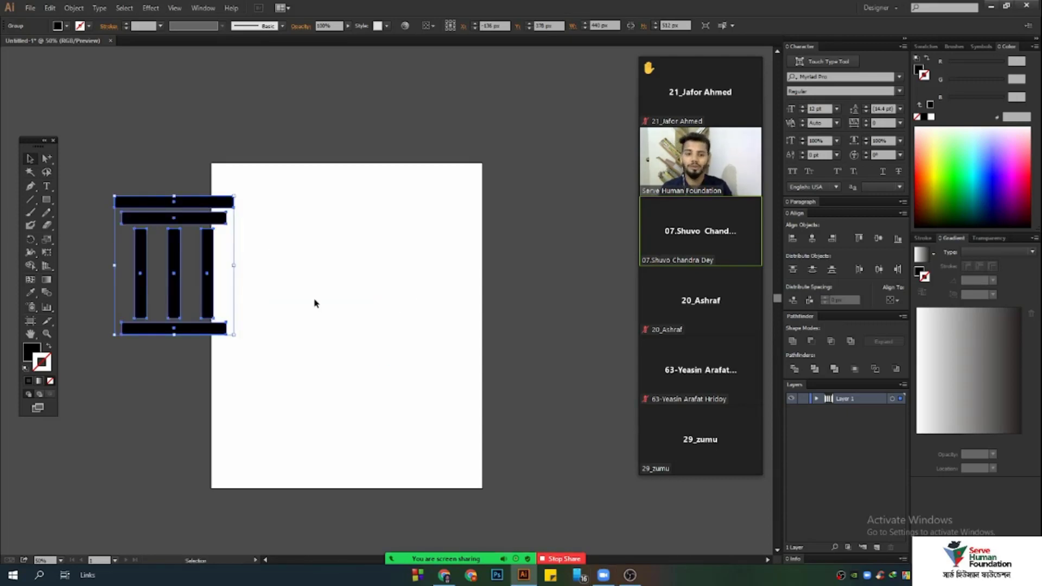
- Move the selected black pillar group up and off the left edge of the artboard to clear the drawing area
{"action": "key", "text": "ctrl+plus"}
{"action": "key", "text": "ctrl+plus"}
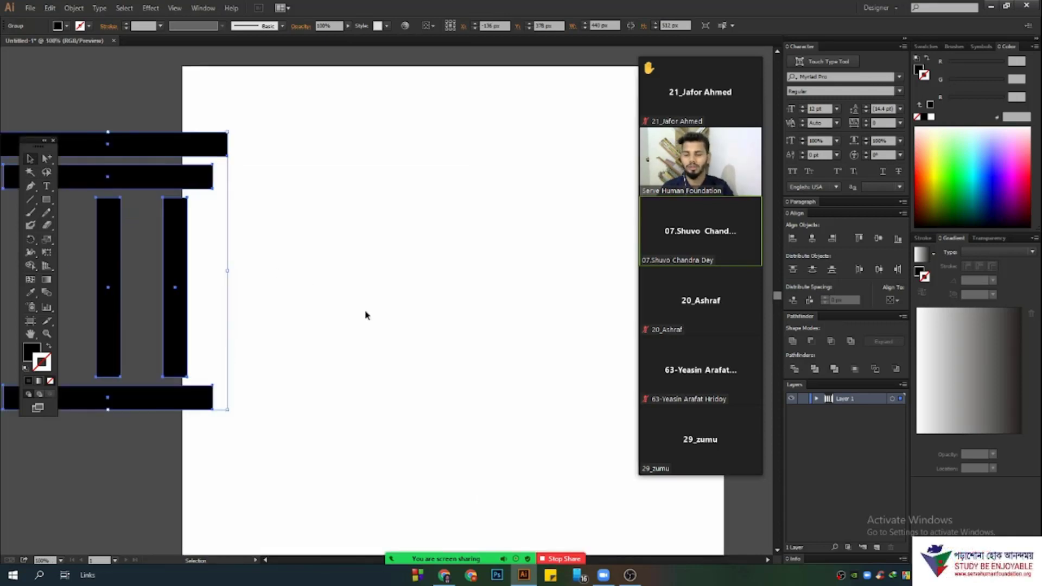
{"action": "left_click_drag", "start_coordinate": [197, 183], "coordinate": [92, 121]}
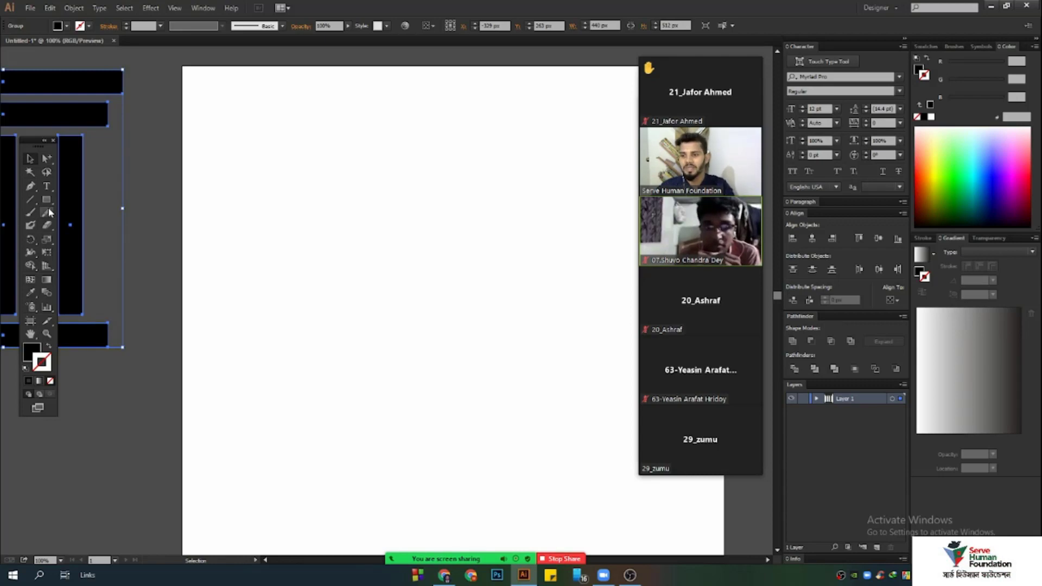
- Draw a black rectangle of about 415 by 434 px on the artboard, and delete it
{"action": "left_click_drag", "start_coordinate": [46, 199], "coordinate": [92, 200]}
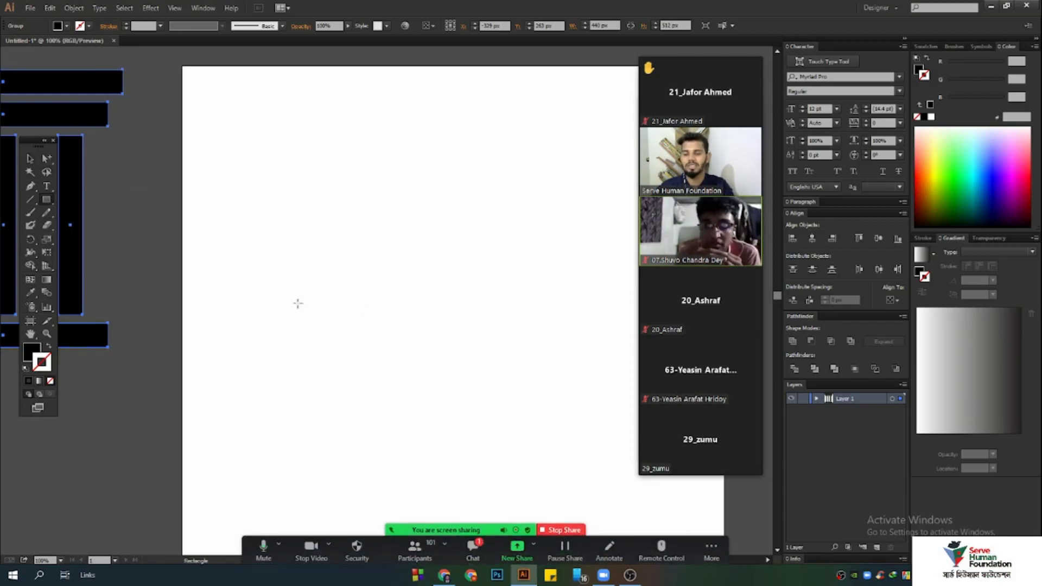
{"action": "left_click_drag", "start_coordinate": [251, 150], "coordinate": [475, 383]}
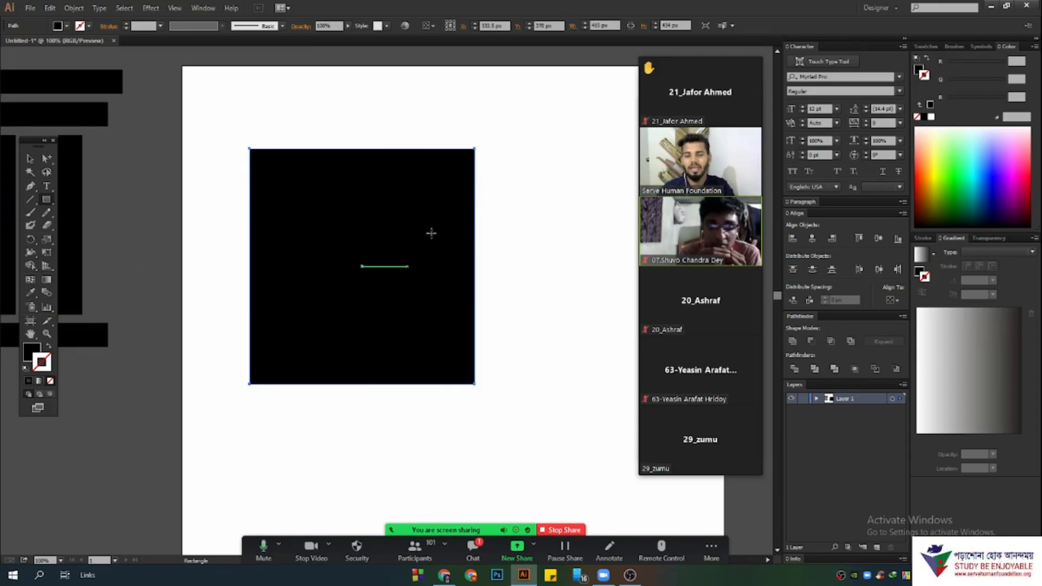
{"action": "left_click", "coordinate": [602, 25]}
{"action": "left_click", "coordinate": [682, 25]}
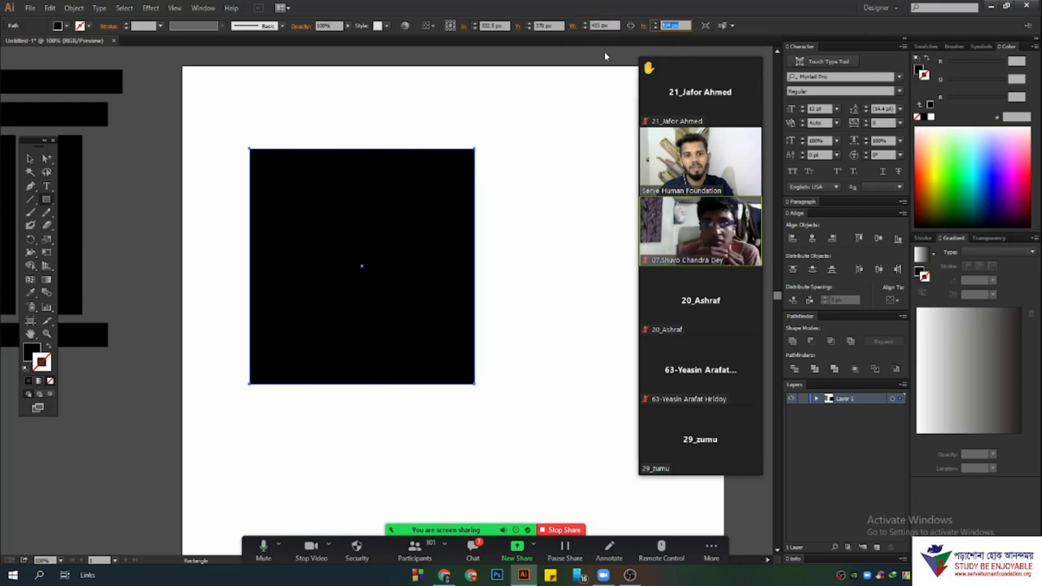
{"action": "left_click", "coordinate": [29, 158]}
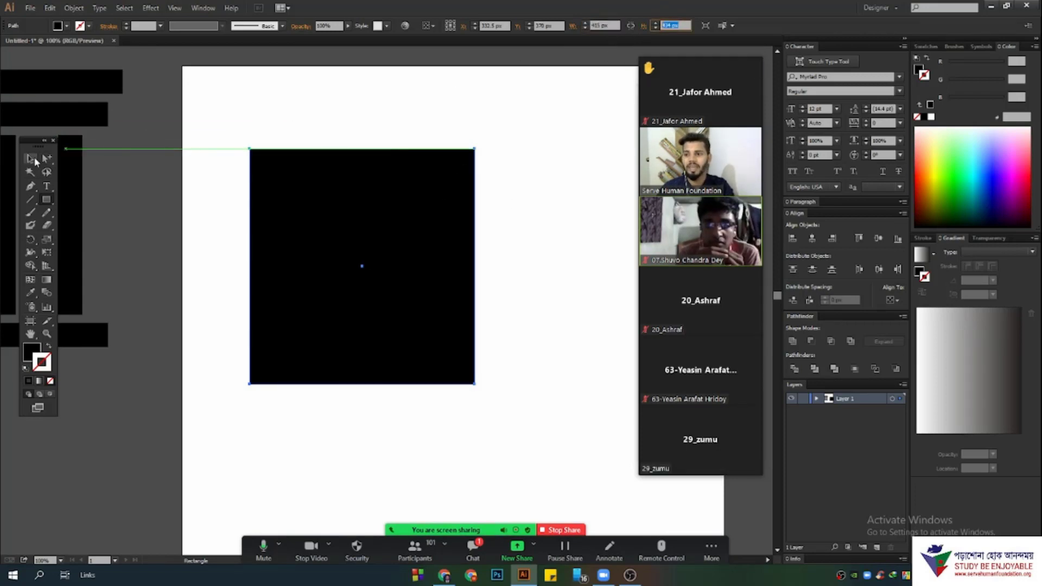
{"action": "key", "text": "Delete"}
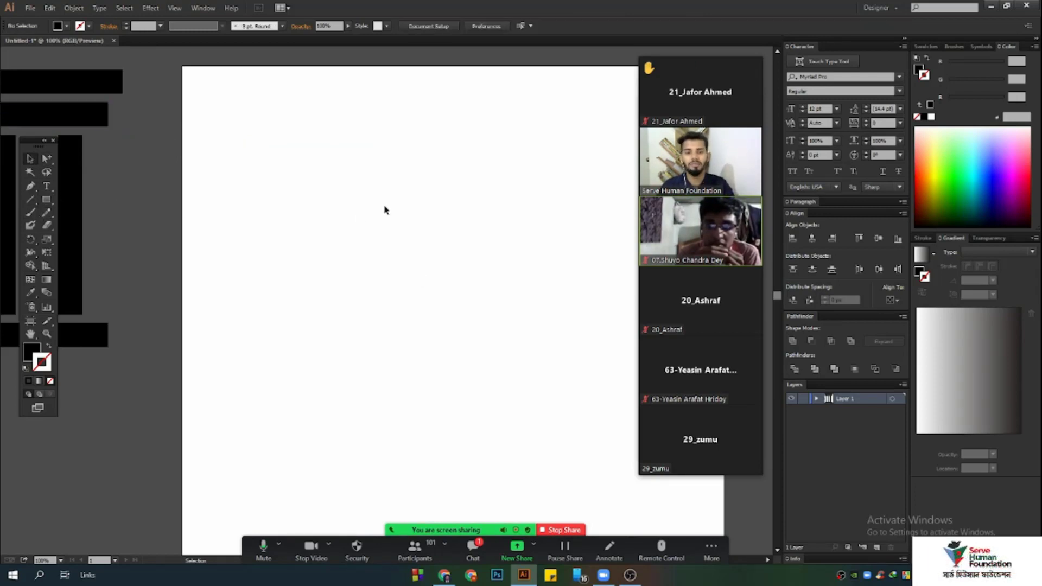
- Create a rectangle exactly 500 px wide and 200 px high on the artboard, and delete it
{"action": "left_click_drag", "start_coordinate": [48, 202], "coordinate": [103, 203]}
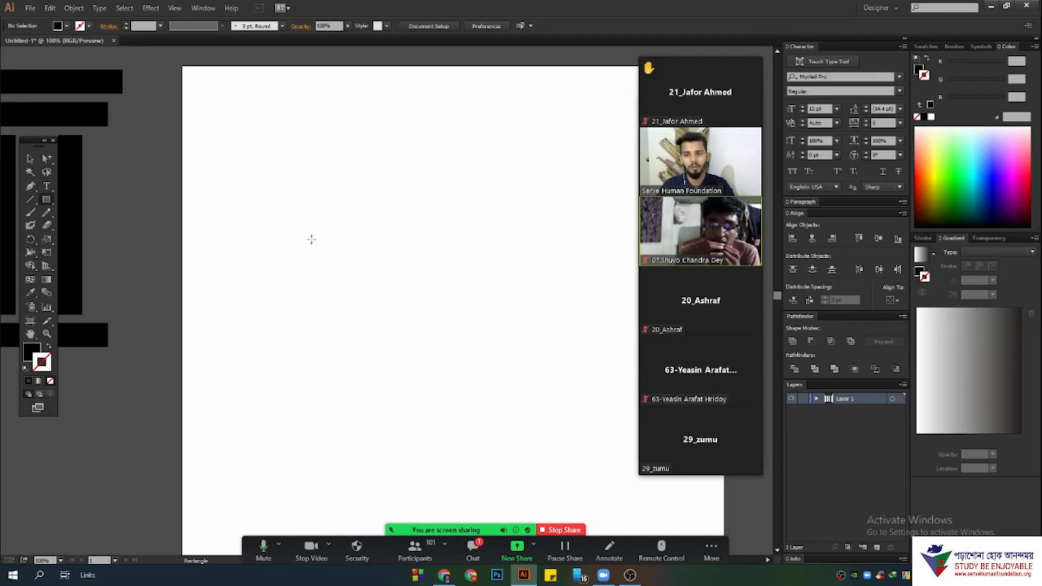
{"action": "left_click", "coordinate": [298, 225]}
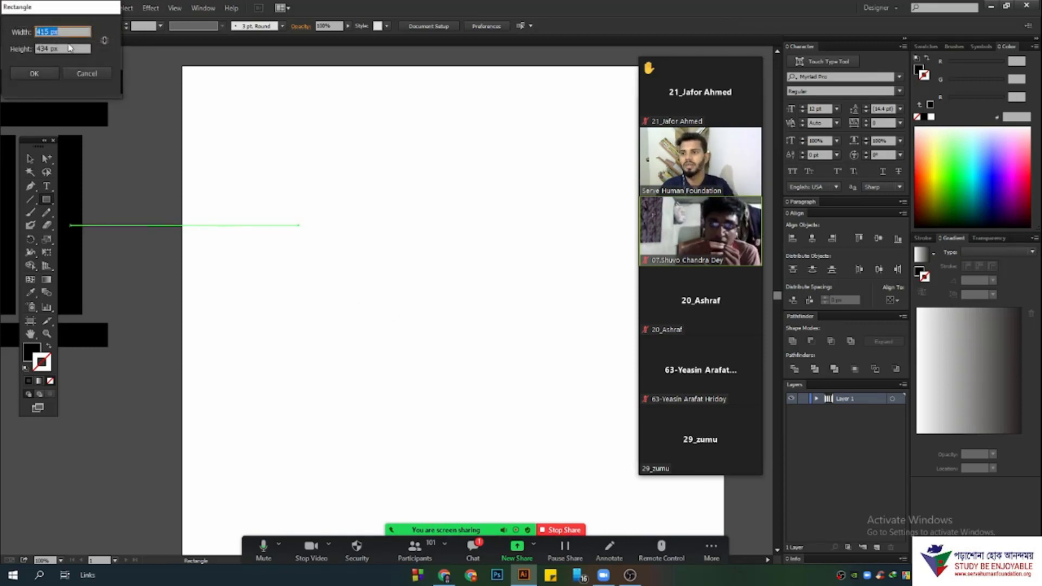
{"action": "left_click_drag", "start_coordinate": [40, 8], "coordinate": [363, 192]}
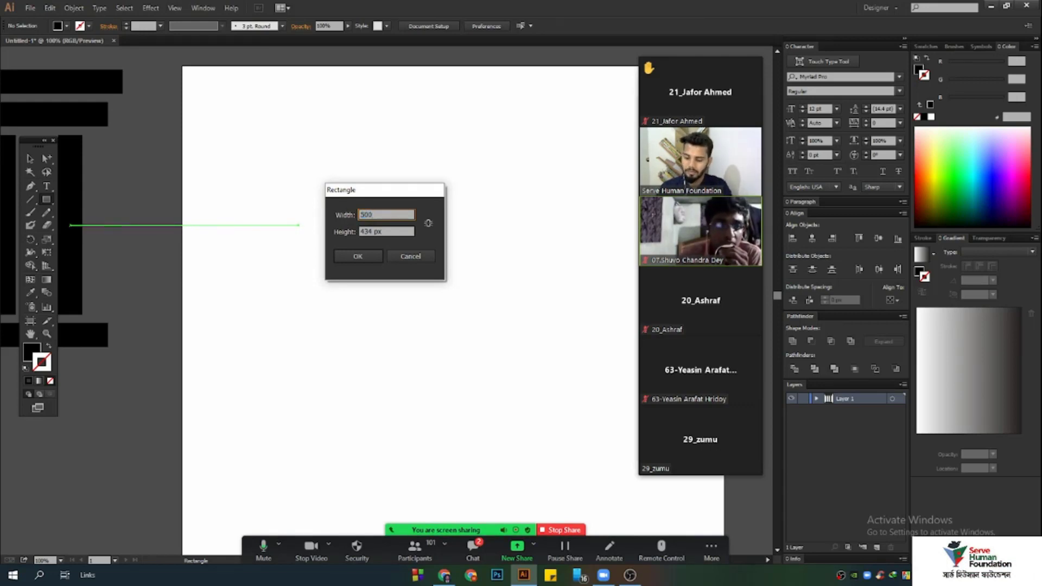
{"action": "key", "text": "Tab"}
{"action": "type", "text": "200"}
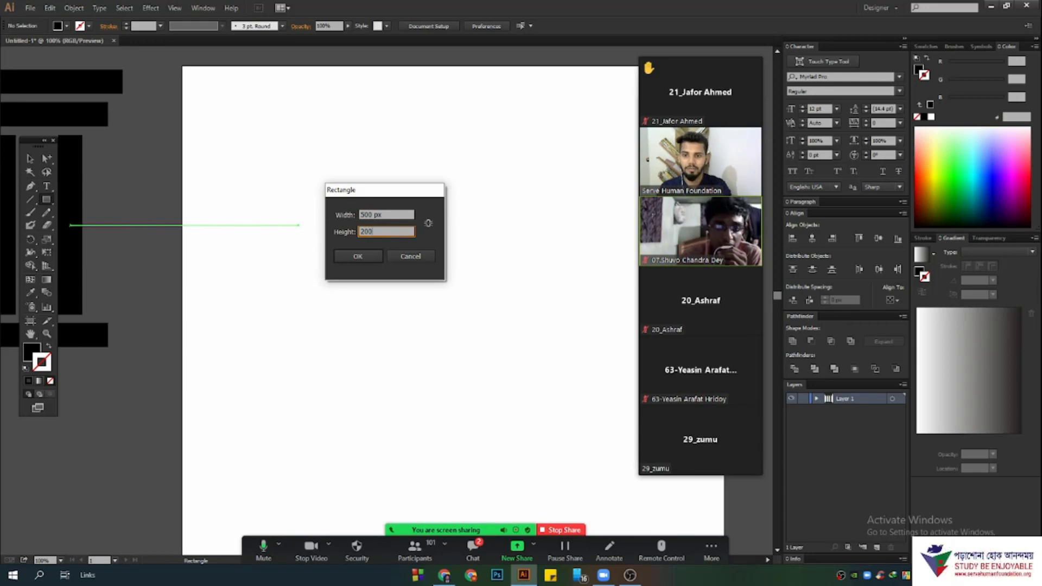
{"action": "left_click", "coordinate": [339, 257]}
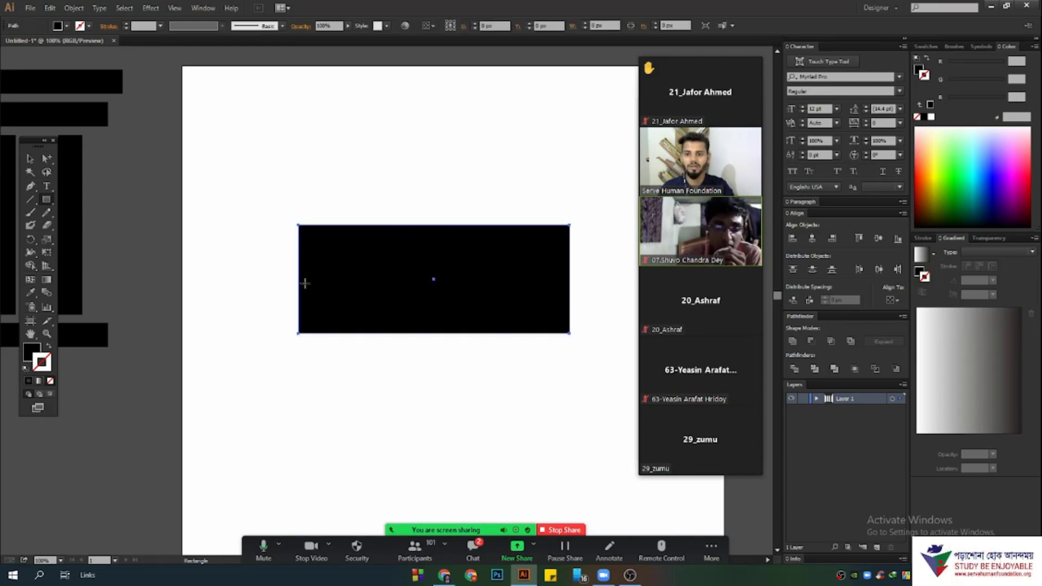
{"action": "left_click_drag", "start_coordinate": [562, 294], "coordinate": [509, 250]}
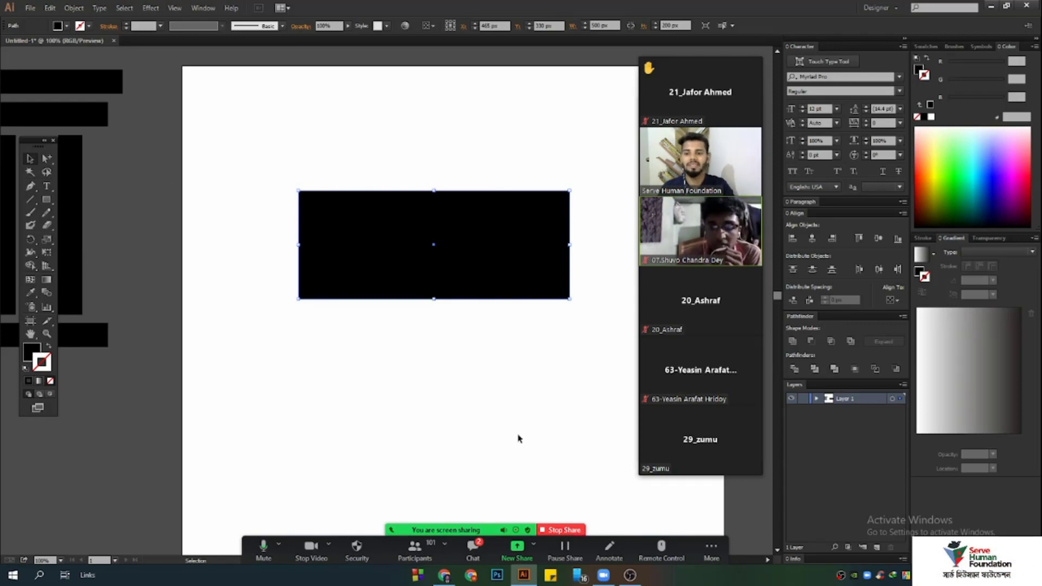
{"action": "key", "text": "Delete"}
{"action": "left_click_drag", "start_coordinate": [46, 200], "coordinate": [111, 201]}
{"action": "left_click", "coordinate": [363, 226]}
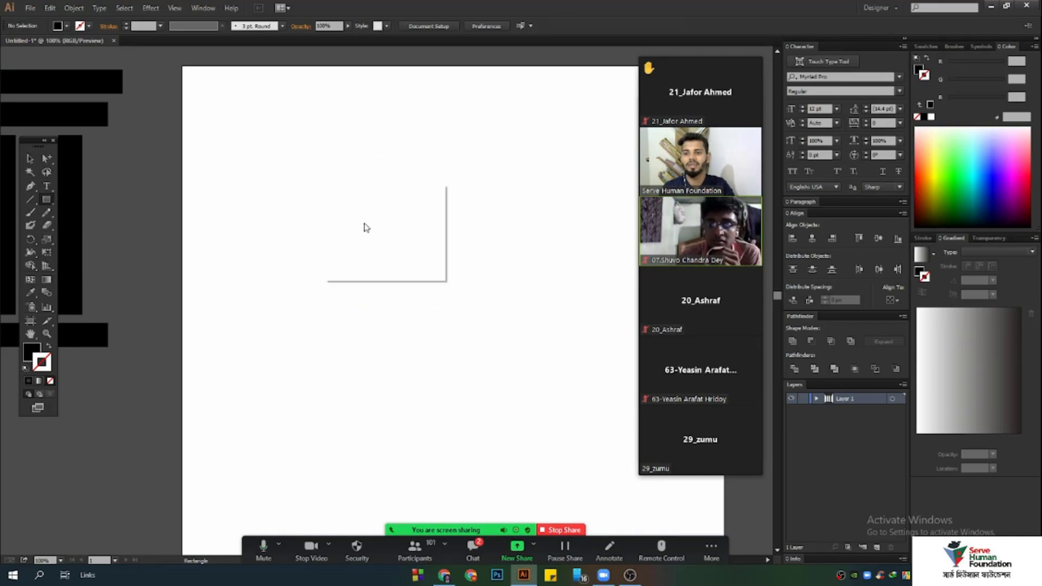
{"action": "left_click", "coordinate": [403, 257]}
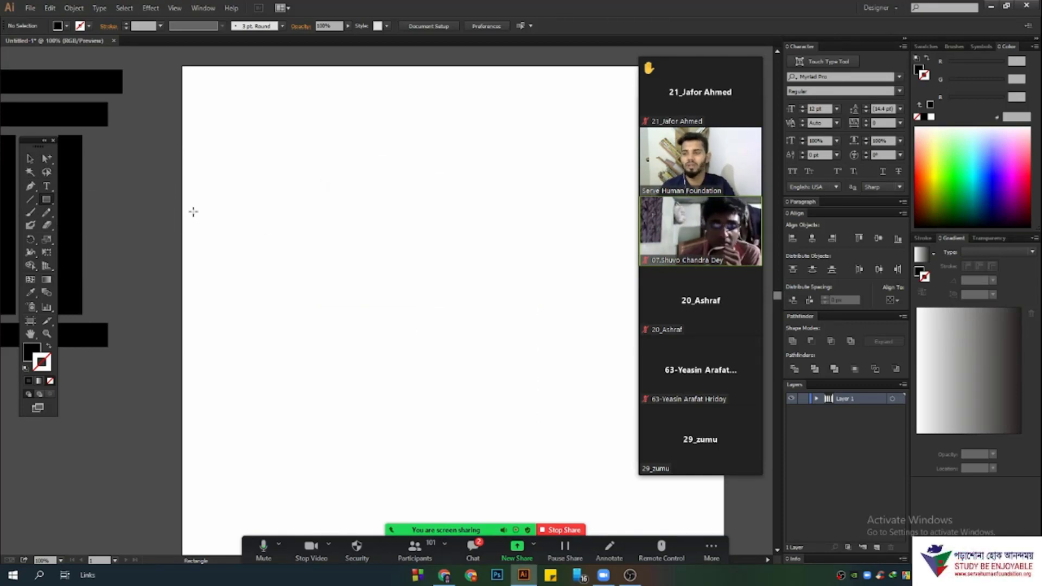
{"action": "left_click", "coordinate": [32, 159]}
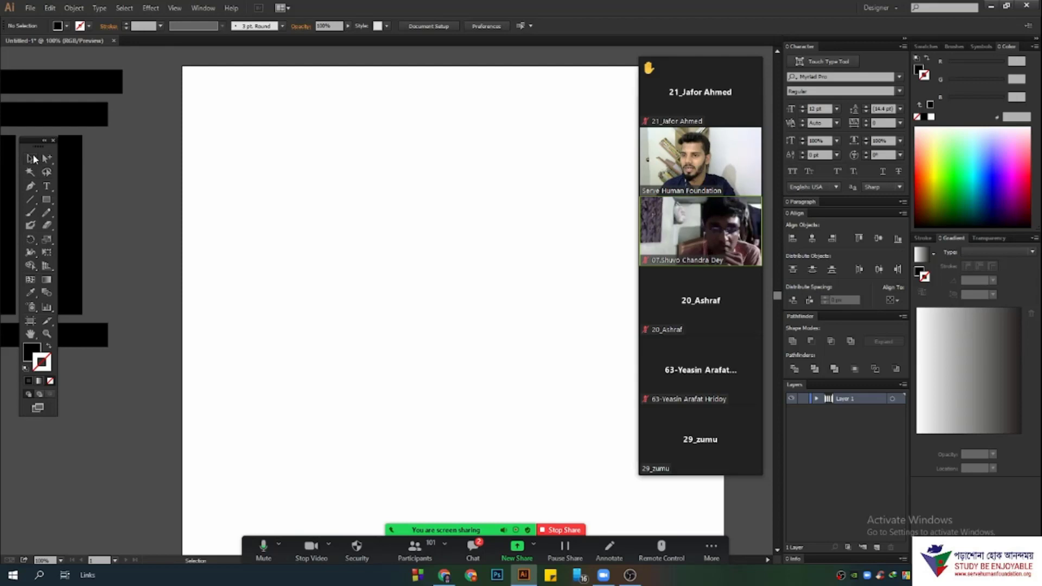
- Set the document's units to inches in Document Setup
{"action": "left_click", "coordinate": [434, 26]}
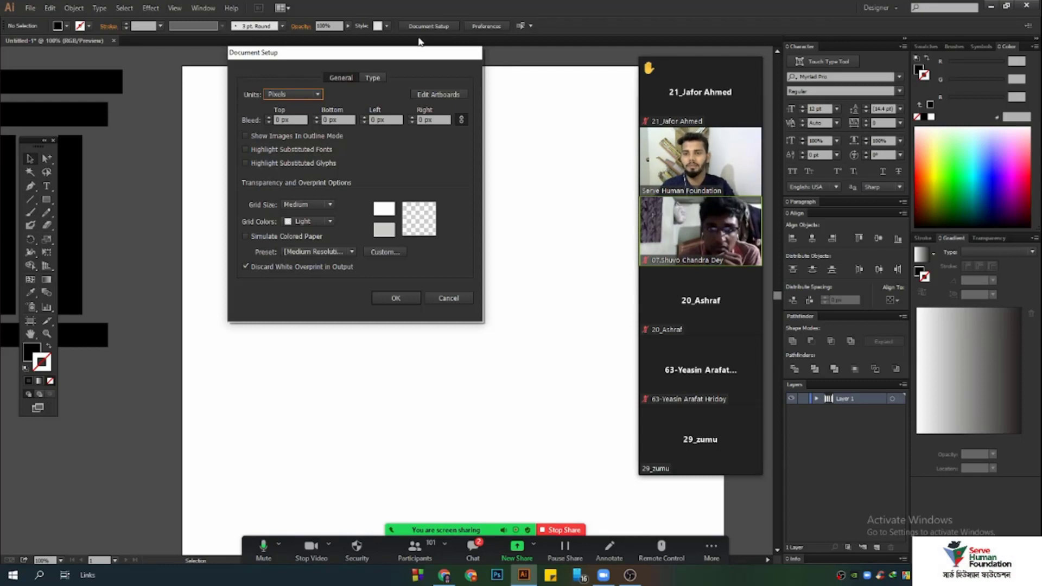
{"action": "left_click", "coordinate": [295, 92]}
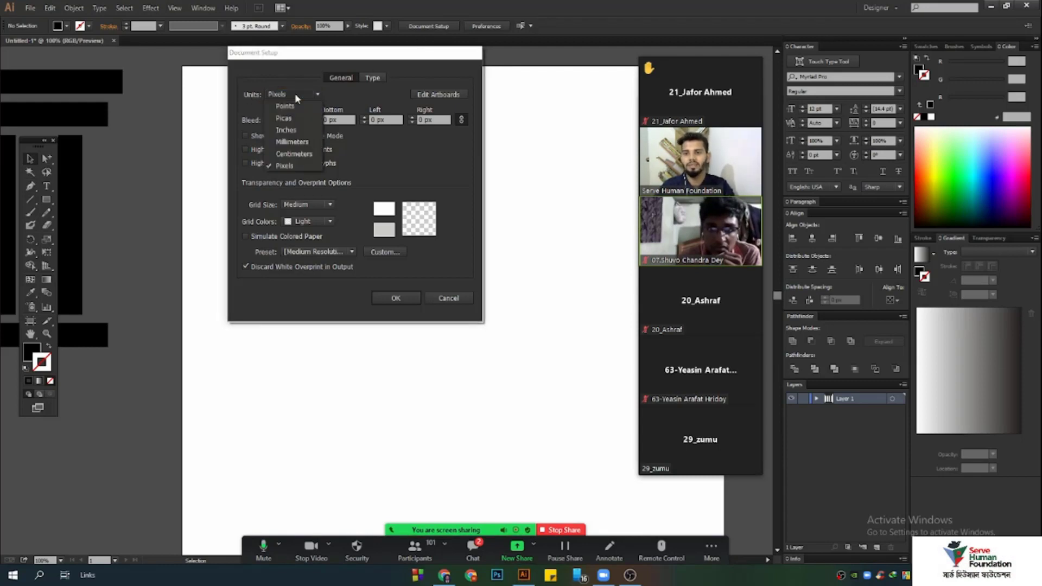
{"action": "left_click", "coordinate": [290, 130]}
{"action": "left_click", "coordinate": [396, 298]}
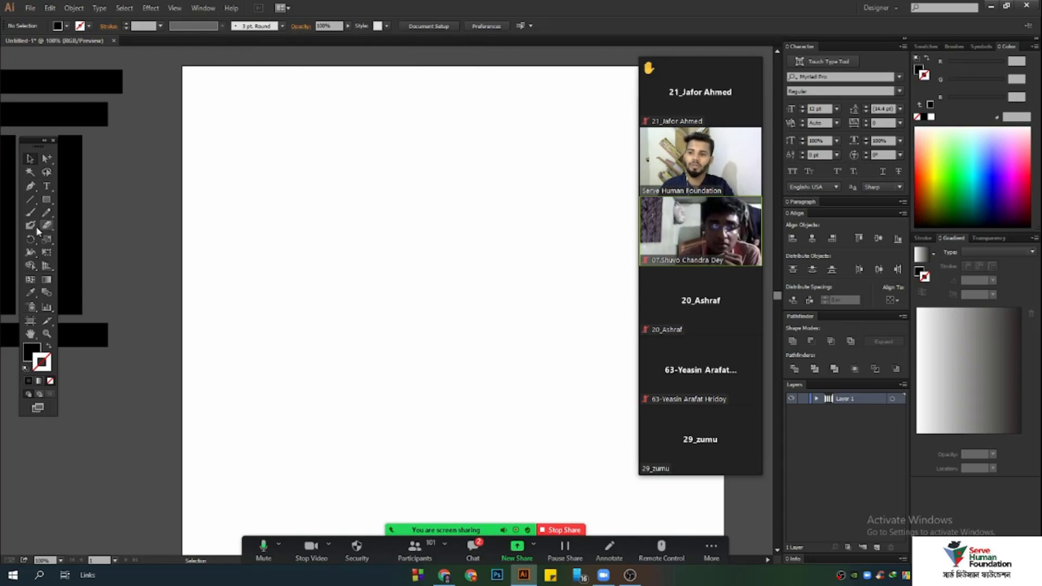
- Check which units the Rectangle size dialog uses, and close it without creating a shape
{"action": "left_click", "coordinate": [46, 200]}
{"action": "left_click", "coordinate": [354, 237]}
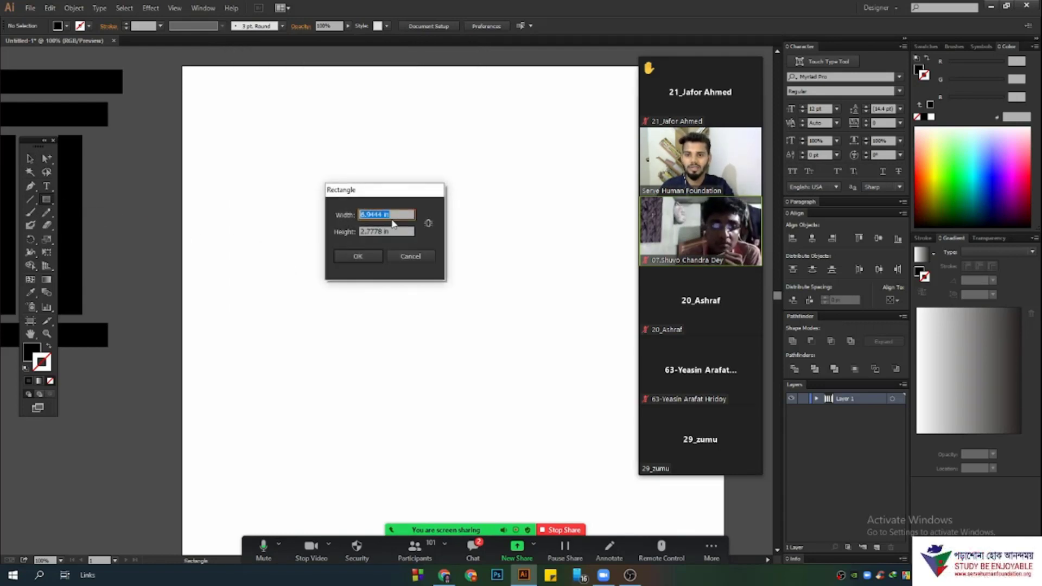
{"action": "key", "text": "Tab"}
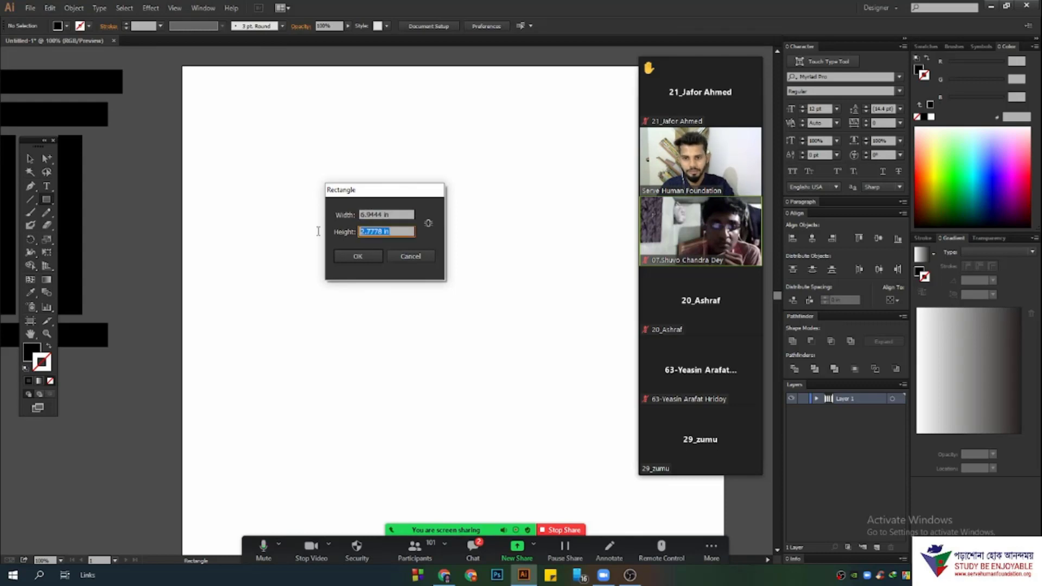
{"action": "left_click", "coordinate": [414, 257]}
{"action": "key", "text": "v"}
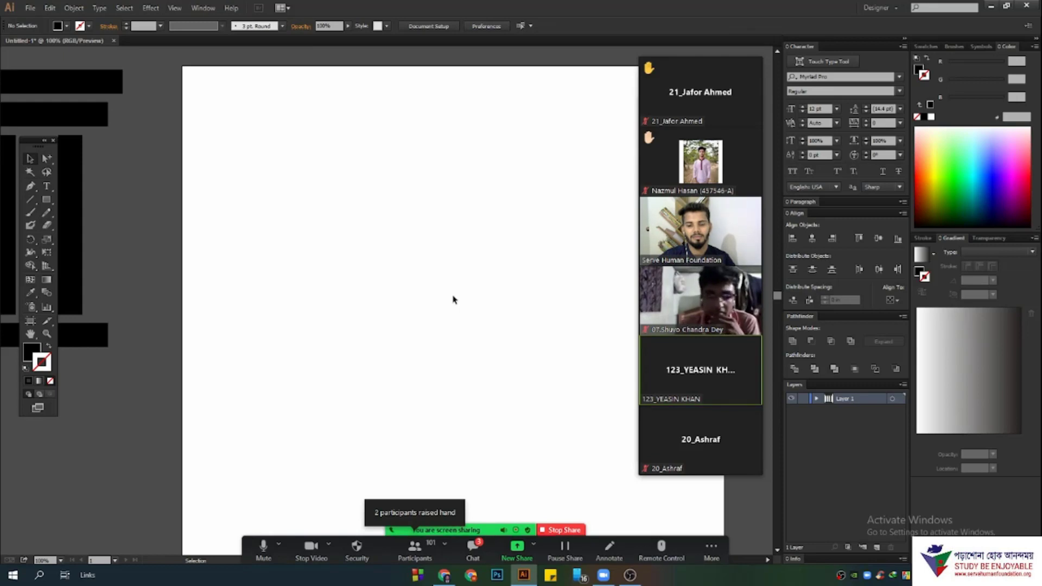
- Stop the Zoom screen share, leave the browser's full-screen video, and view the Facebook live stream dashboard
{"action": "left_click", "coordinate": [565, 530]}
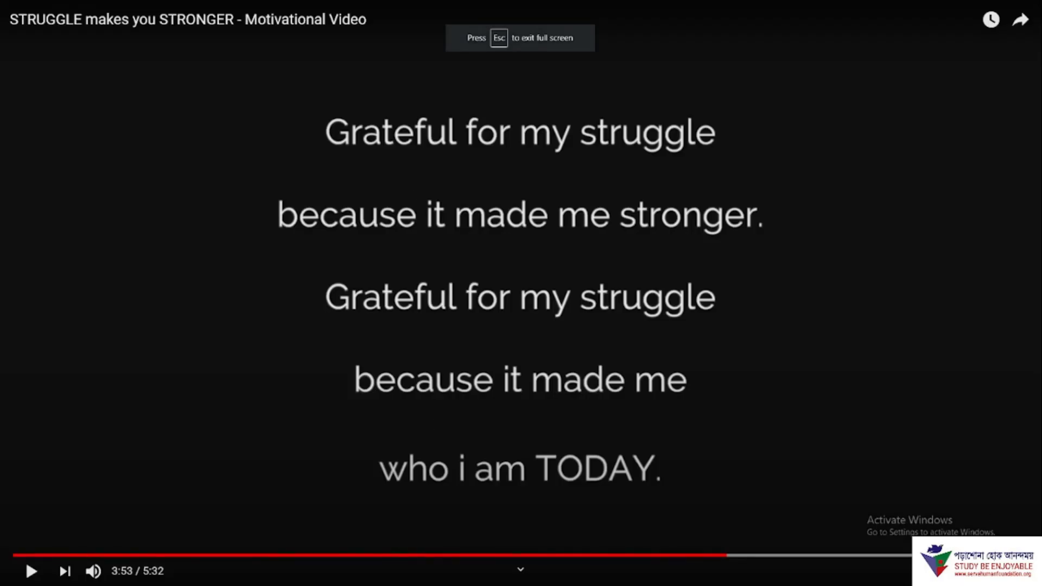
{"action": "key", "text": "Escape"}
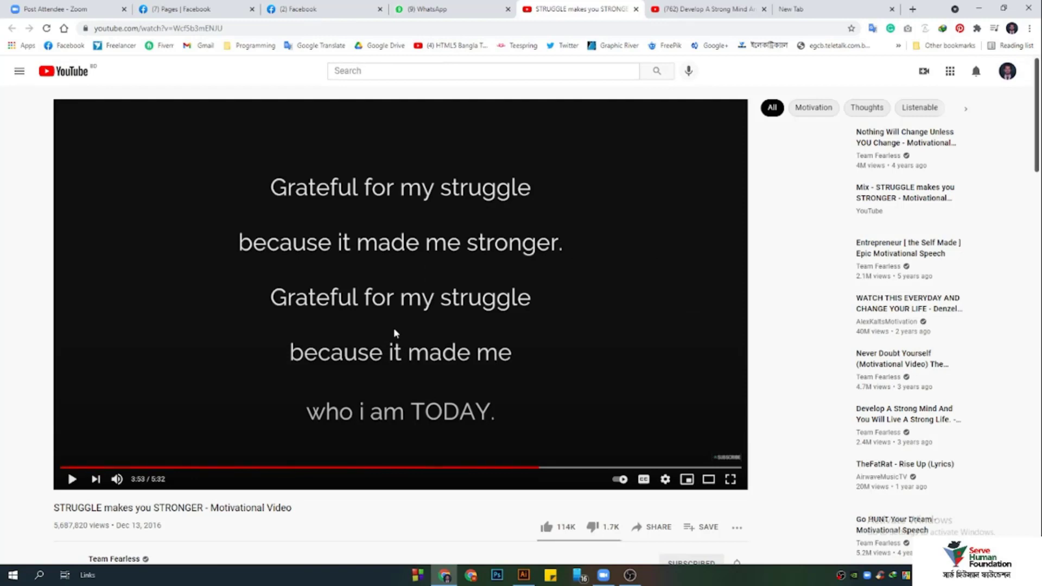
{"action": "left_click", "coordinate": [182, 9]}
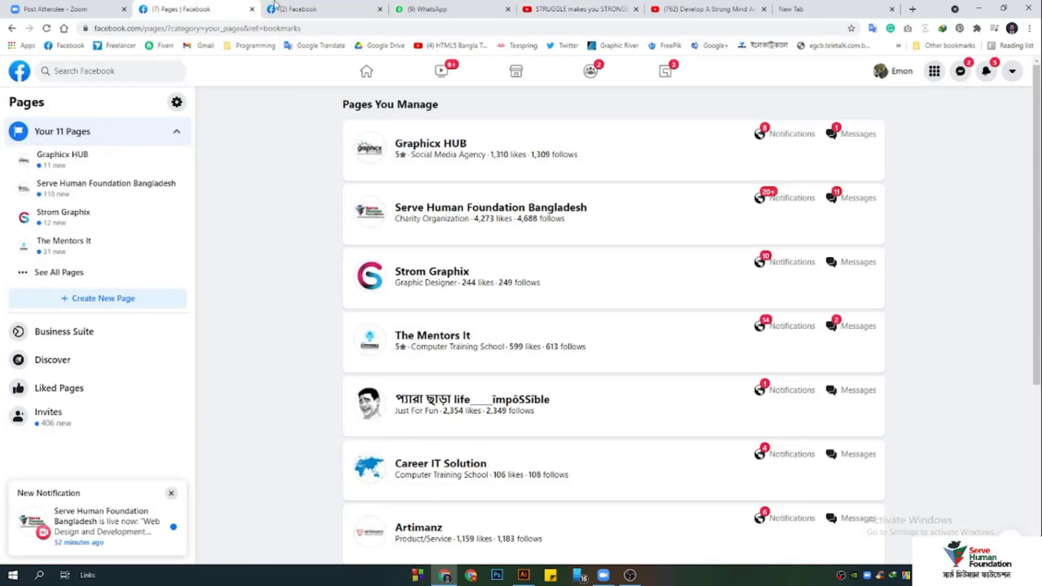
{"action": "left_click", "coordinate": [293, 7]}
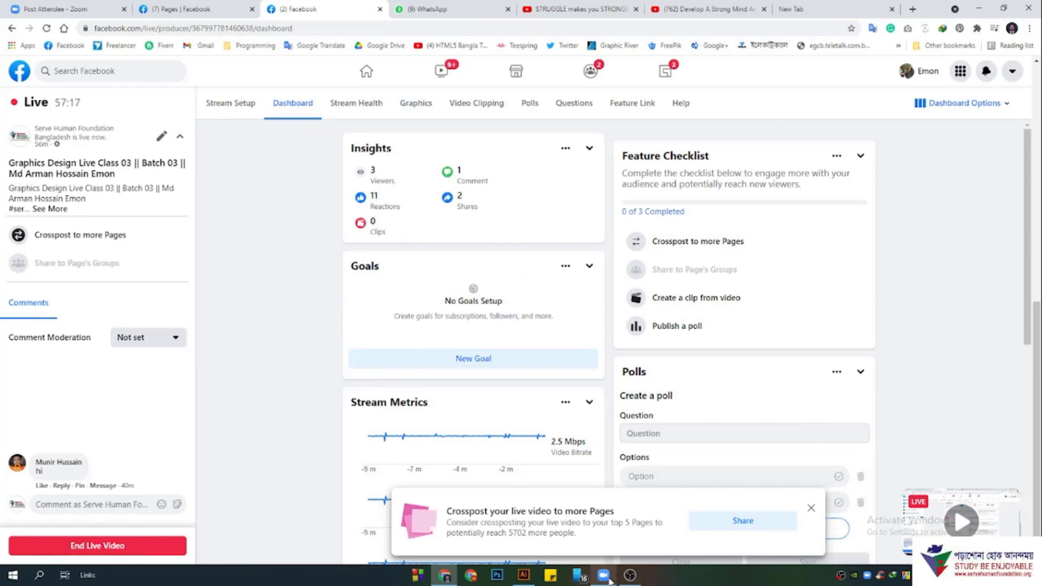
- Share the entire screen with sound again in the Zoom meeting, and return to the Illustrator document
{"action": "left_click", "coordinate": [524, 575]}
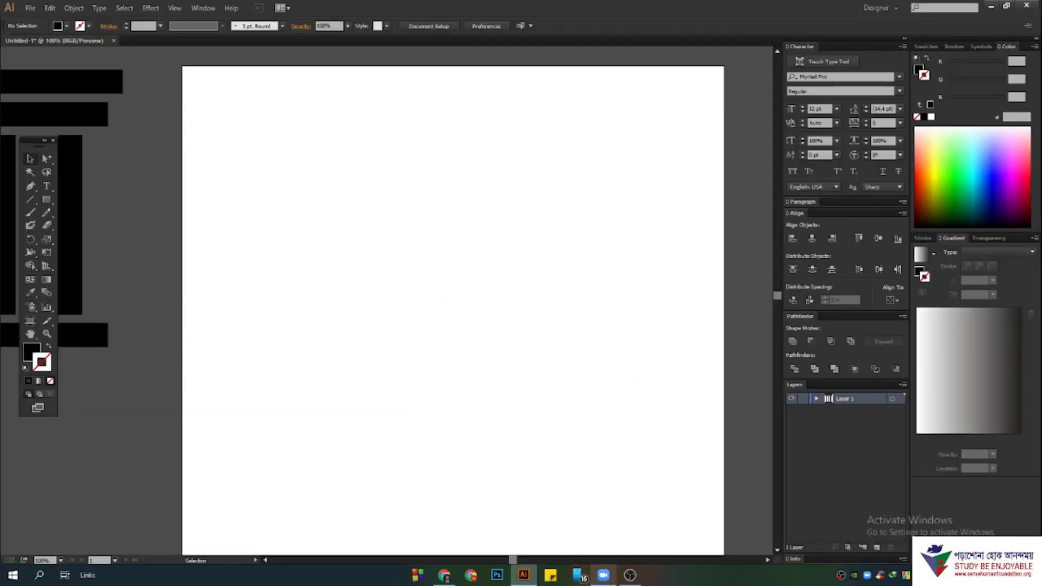
{"action": "left_click", "coordinate": [603, 576]}
{"action": "left_click", "coordinate": [456, 548]}
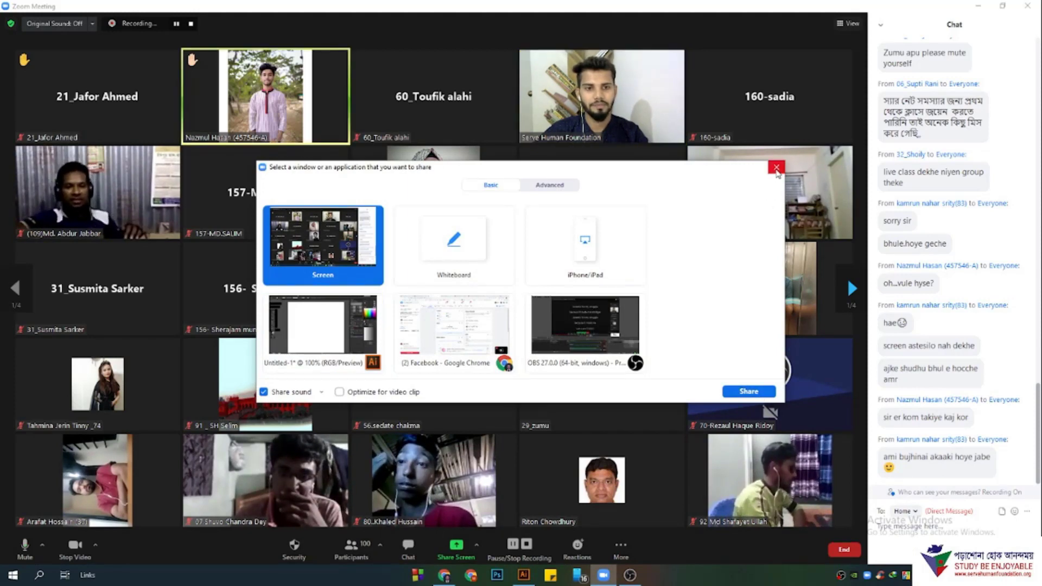
{"action": "left_click", "coordinate": [776, 168]}
{"action": "left_click", "coordinate": [456, 547]}
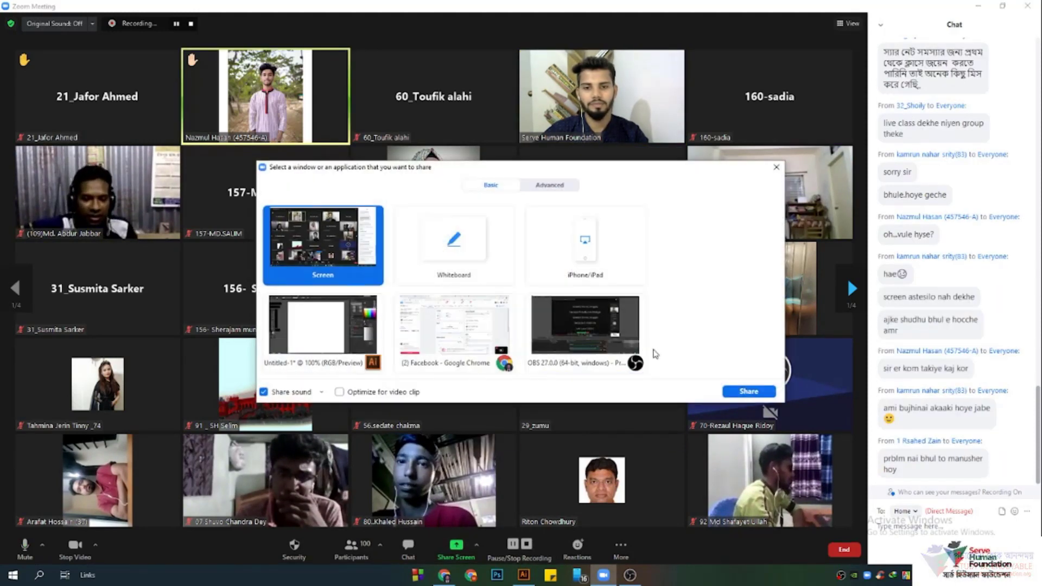
{"action": "left_click", "coordinate": [749, 390]}
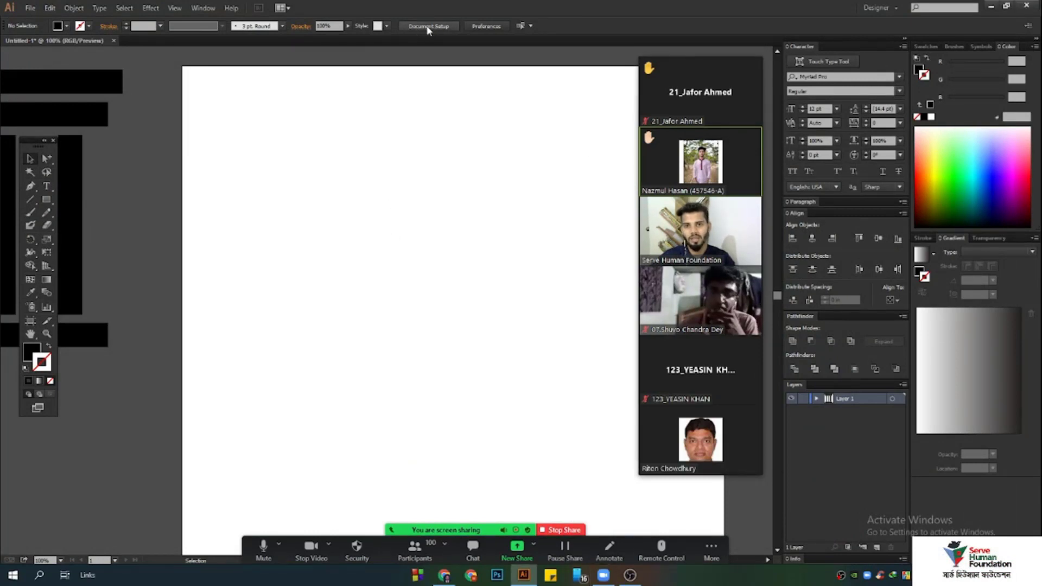
- Show how to reach the Document Setup settings through the File commands
{"action": "left_click", "coordinate": [30, 8]}
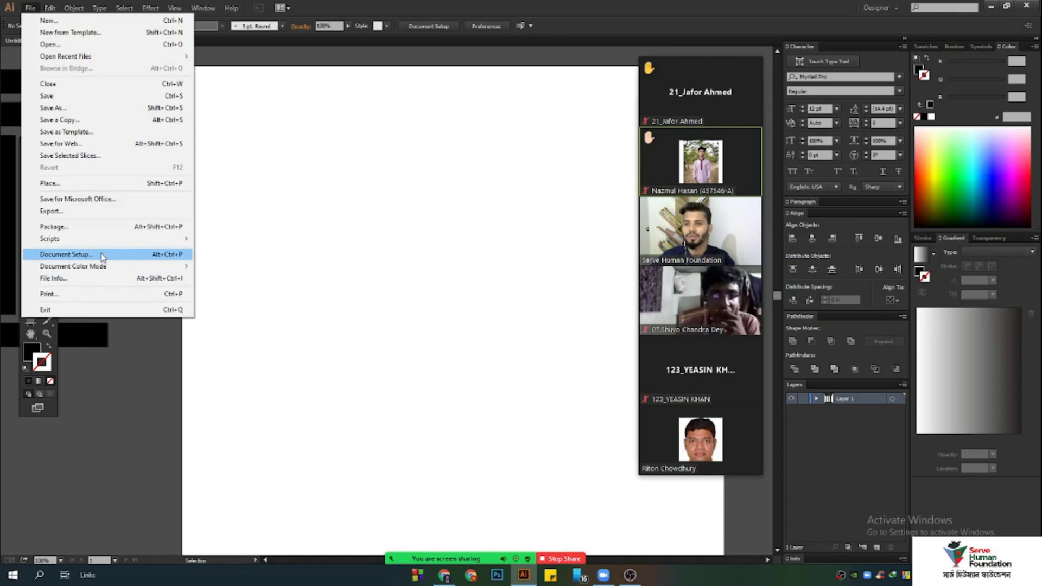
{"action": "left_click", "coordinate": [139, 255]}
{"action": "scroll", "coordinate": [321, 402], "scroll_direction": "up", "scroll_amount": 3}
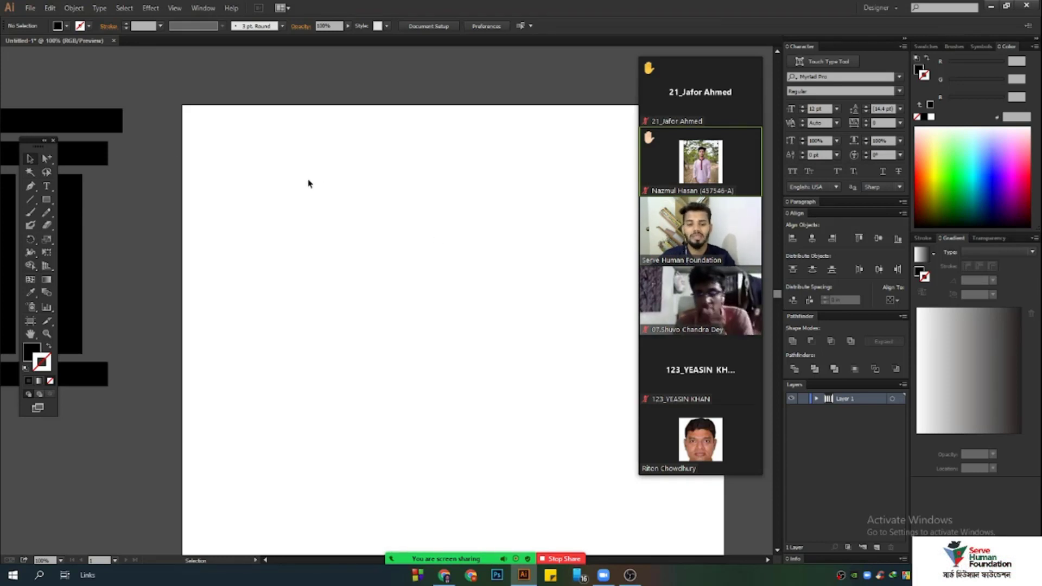
- View the Illustrator version information, and close it
{"action": "left_click", "coordinate": [231, 9]}
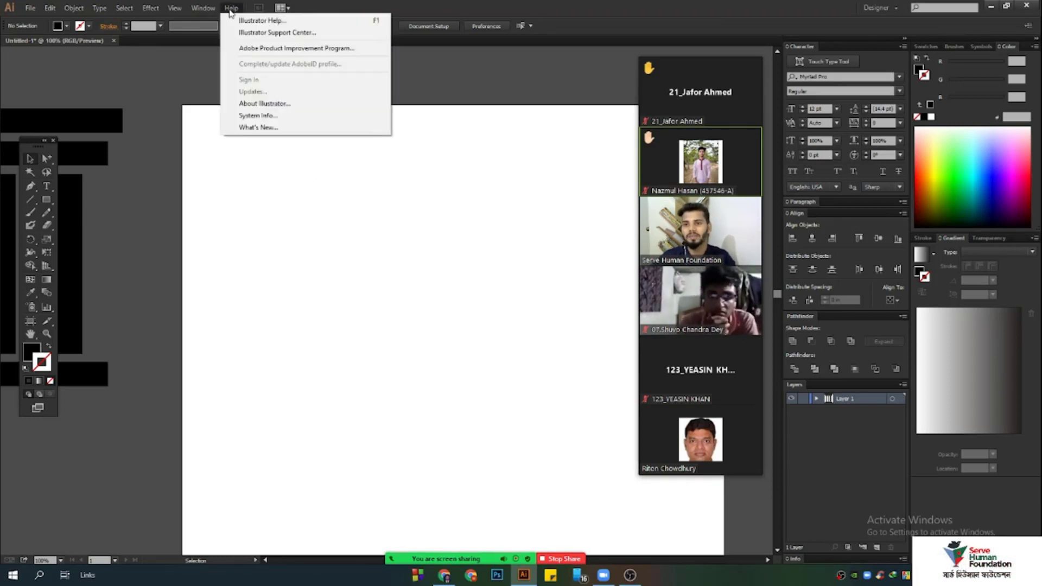
{"action": "left_click", "coordinate": [267, 104]}
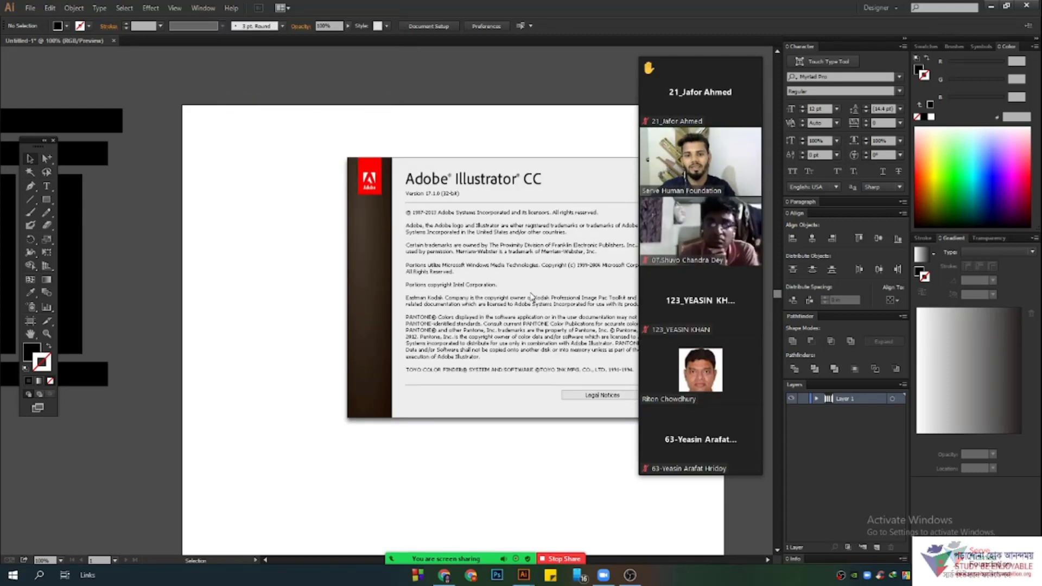
{"action": "left_click", "coordinate": [507, 181]}
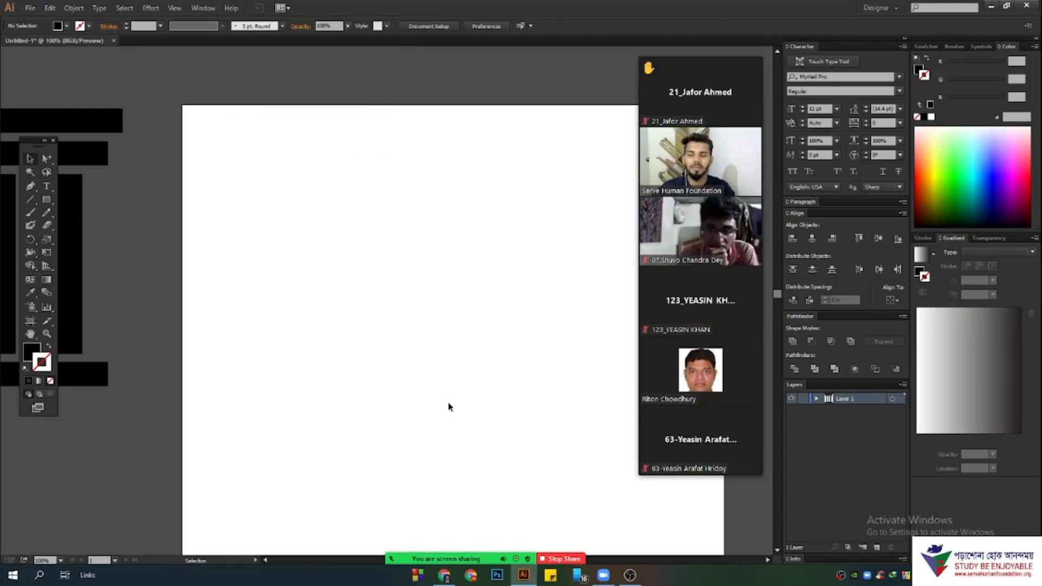
- Stop the Zoom screen share and open the "Develop A Strong Mind And You Will Live A Strong Life" video in the browser
{"action": "scroll", "coordinate": [434, 399], "scroll_direction": "down", "scroll_amount": 2}
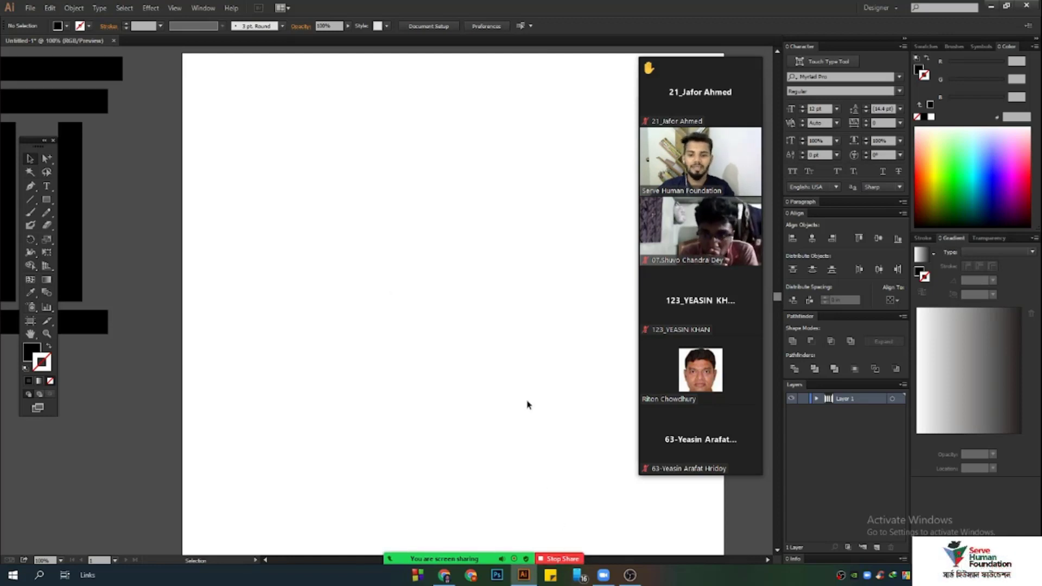
{"action": "left_click", "coordinate": [563, 559]}
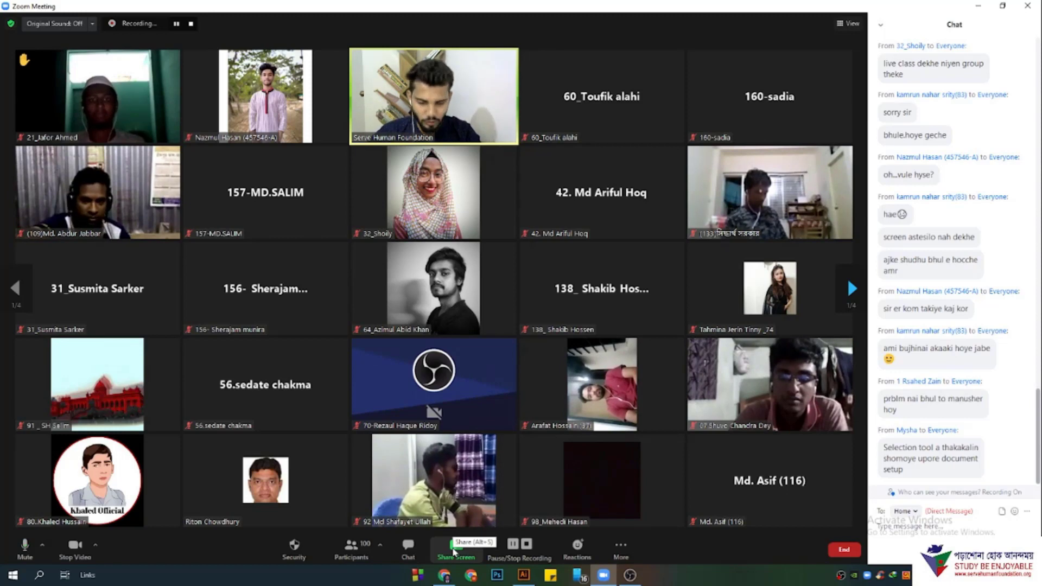
{"action": "left_click", "coordinate": [440, 571]}
{"action": "left_click", "coordinate": [706, 9]}
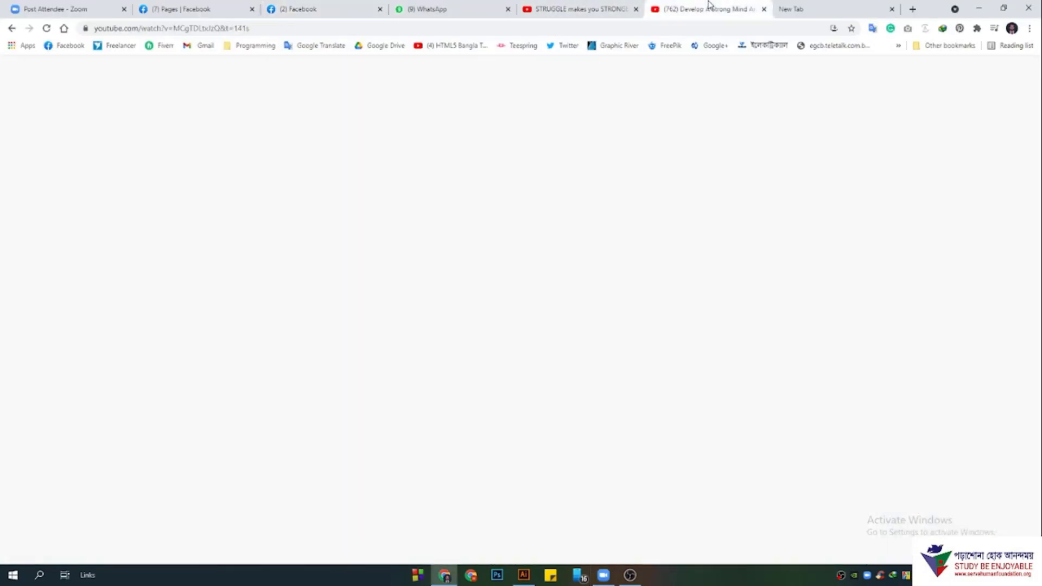
- Share the entire screen with sound in the Zoom meeting, check the sharing options, and start the YouTube video
{"action": "left_click", "coordinate": [604, 575]}
{"action": "left_click", "coordinate": [457, 547]}
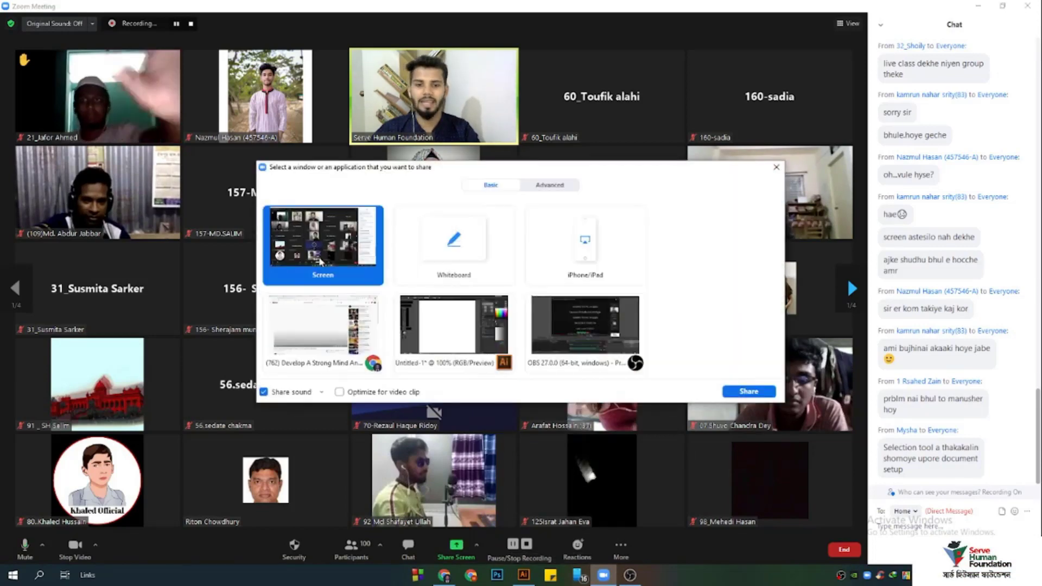
{"action": "left_click", "coordinate": [748, 392]}
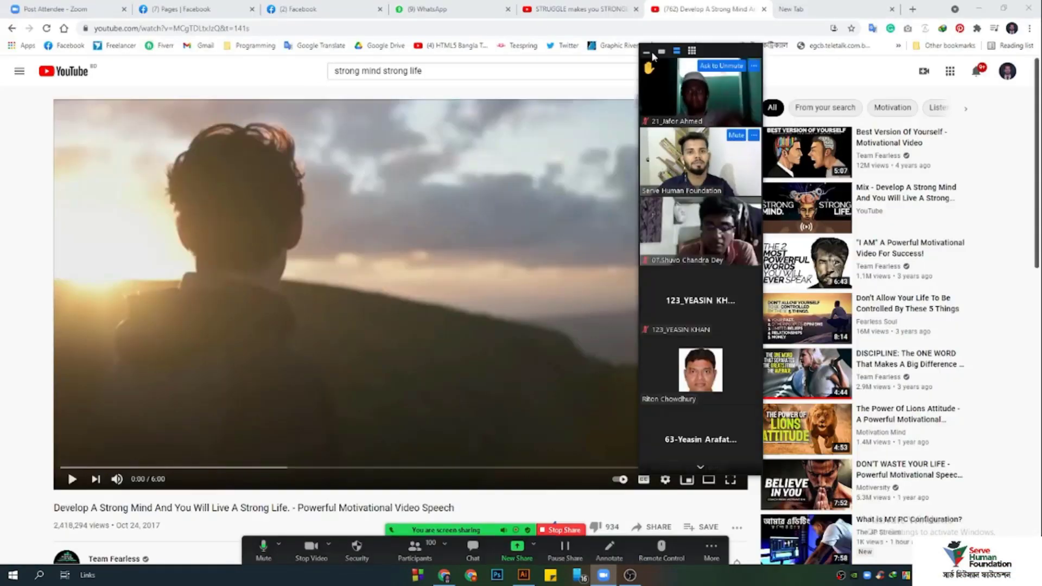
{"action": "left_click", "coordinate": [707, 549]}
{"action": "left_click", "coordinate": [729, 423]}
{"action": "left_click", "coordinate": [422, 290]}
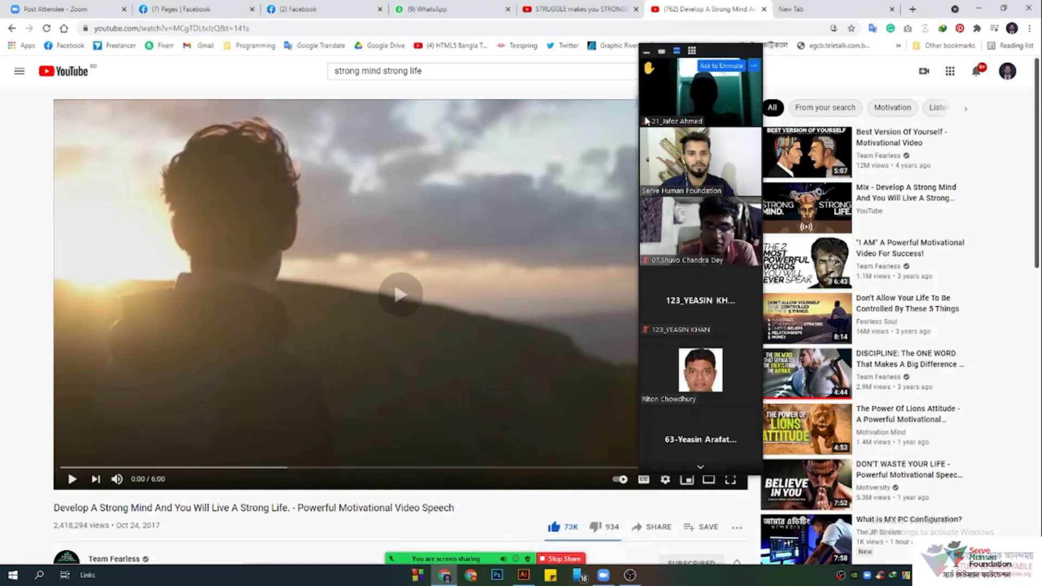
- Move the Zoom participant panel aside and play the motivational video in full screen
{"action": "left_click_drag", "start_coordinate": [726, 63], "coordinate": [126, 100]}
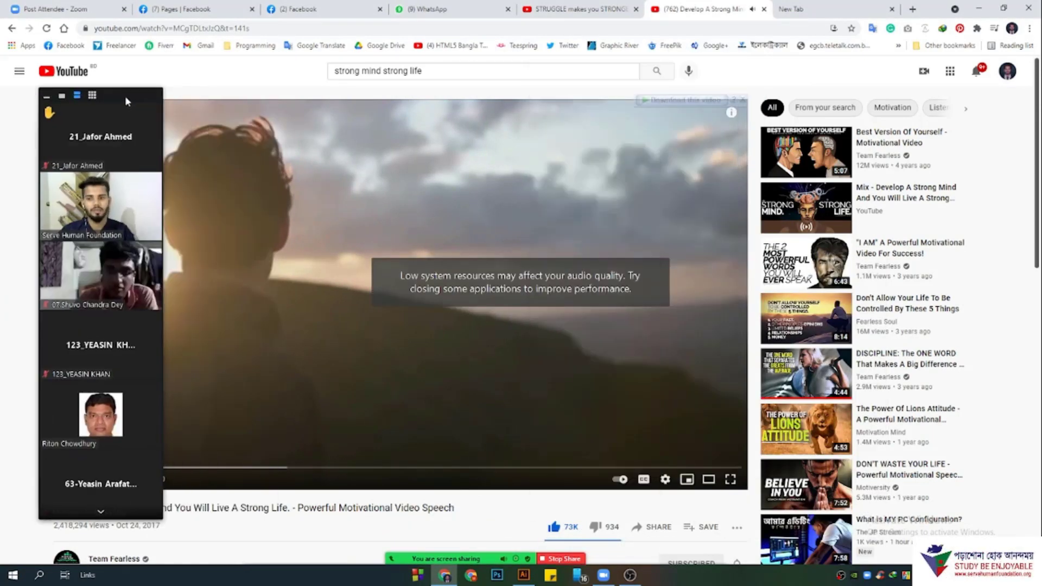
{"action": "left_click", "coordinate": [733, 481]}
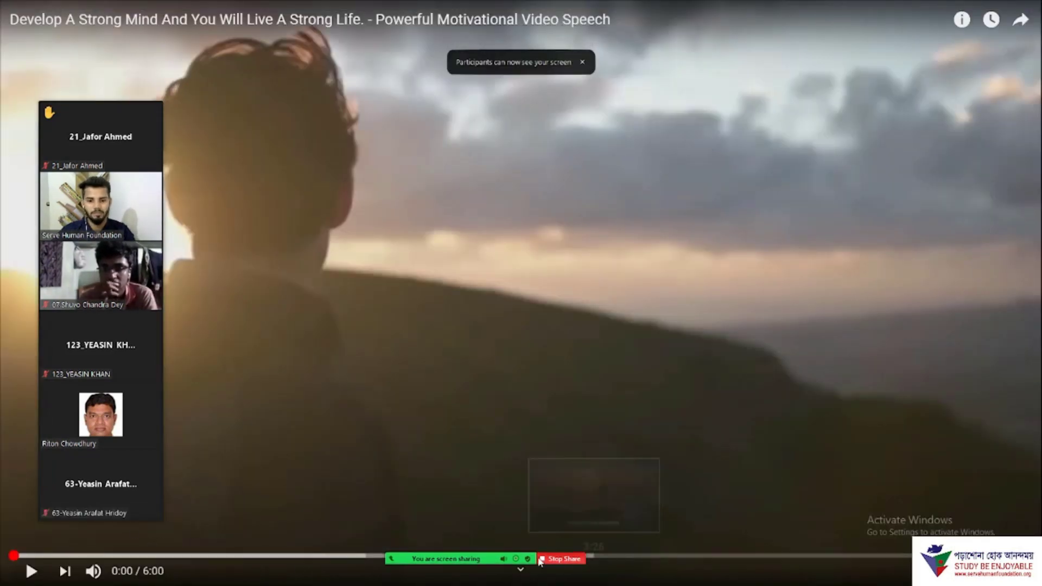
{"action": "left_click", "coordinate": [716, 557]}
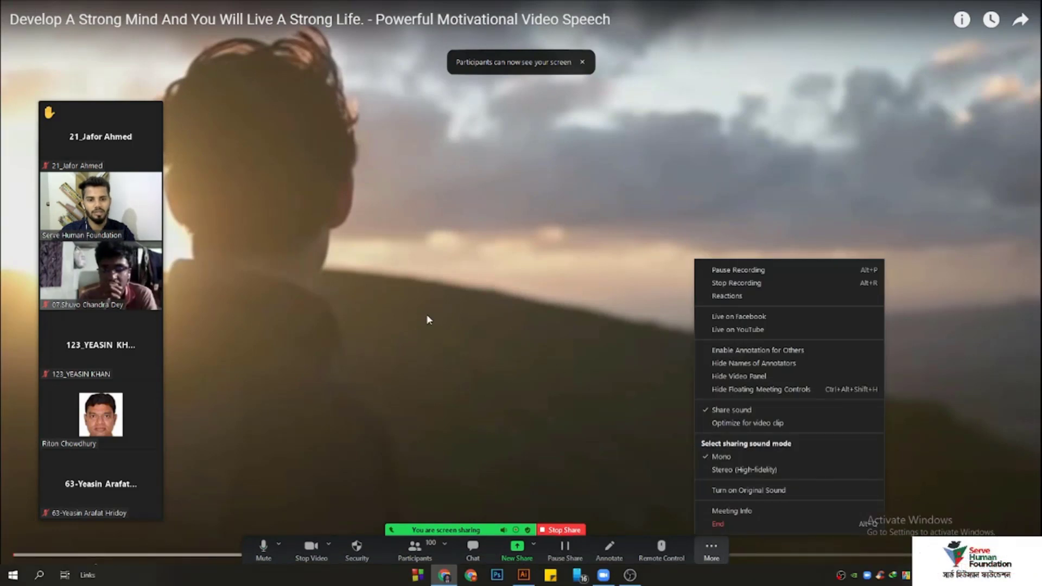
{"action": "left_click", "coordinate": [426, 316]}
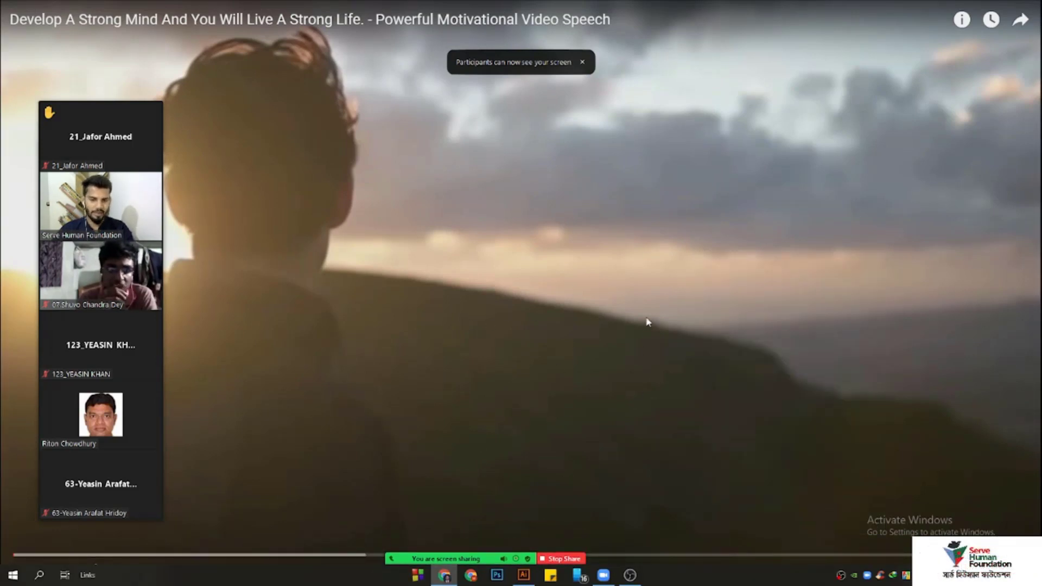
{"action": "left_click", "coordinate": [513, 278]}
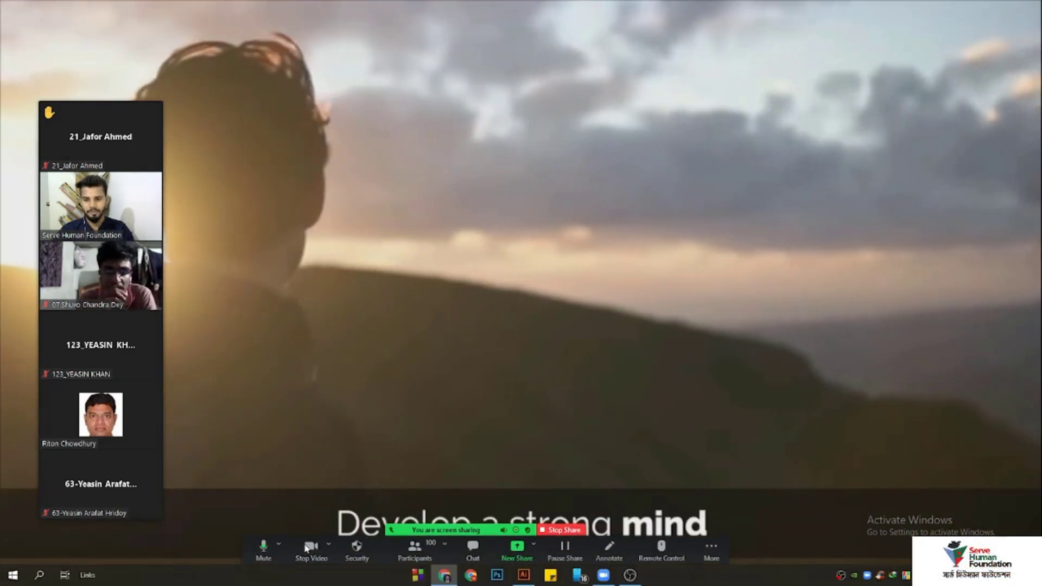
- Turn off the host's camera and microphone in Zoom, and move the participant panel to the opposite side of the video
{"action": "left_click", "coordinate": [310, 547]}
{"action": "left_click", "coordinate": [263, 547]}
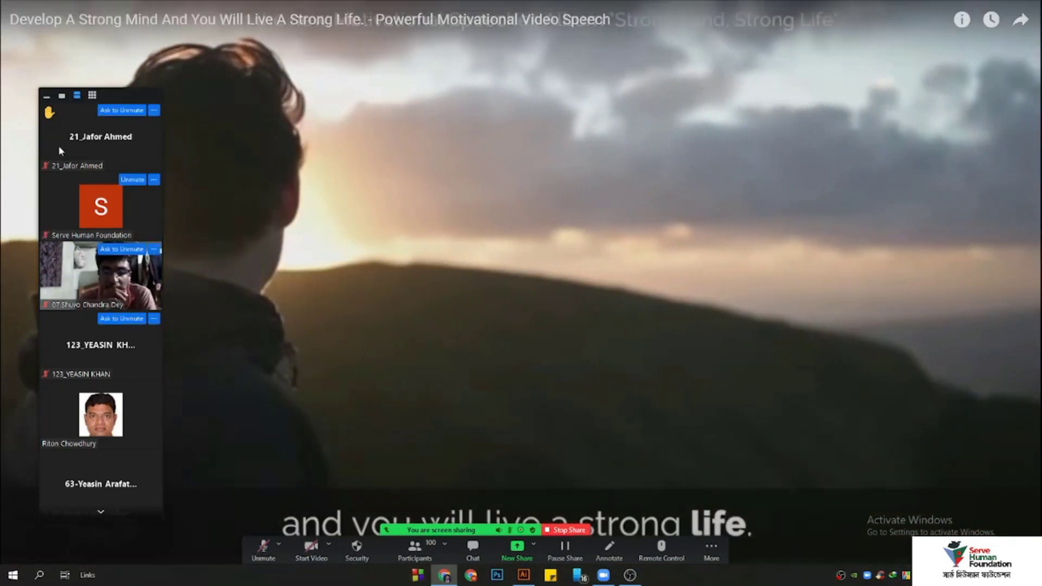
{"action": "left_click_drag", "start_coordinate": [101, 96], "coordinate": [936, 54]}
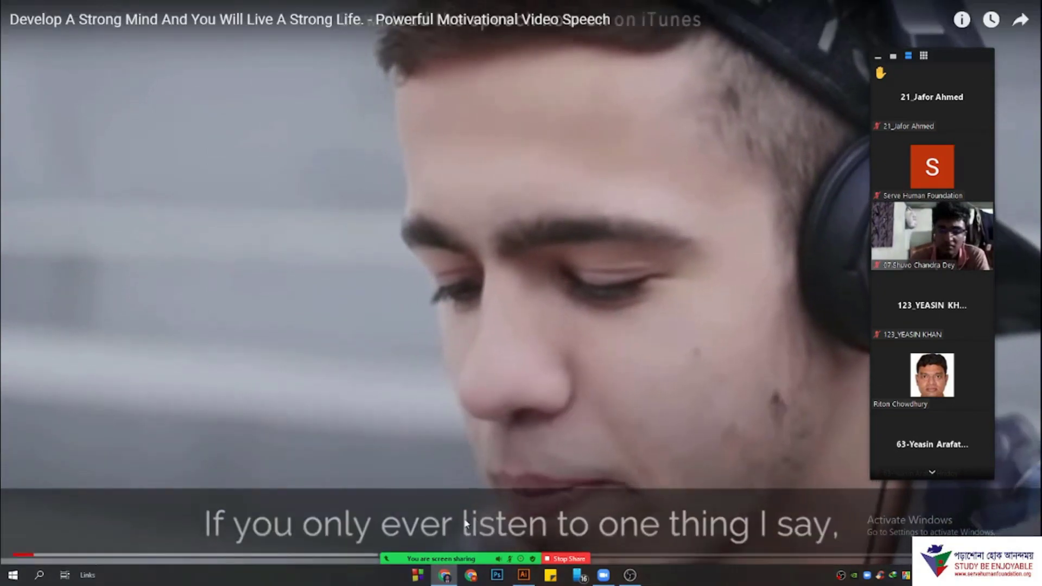
{"action": "mouse_move", "coordinate": [965, 117]}
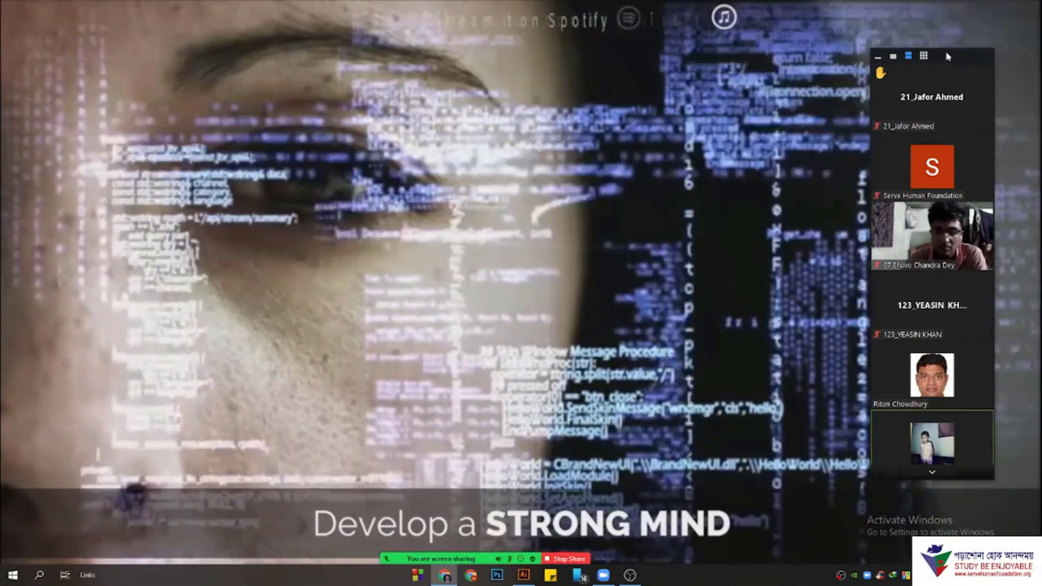
{"action": "left_click_drag", "start_coordinate": [948, 57], "coordinate": [985, 36]}
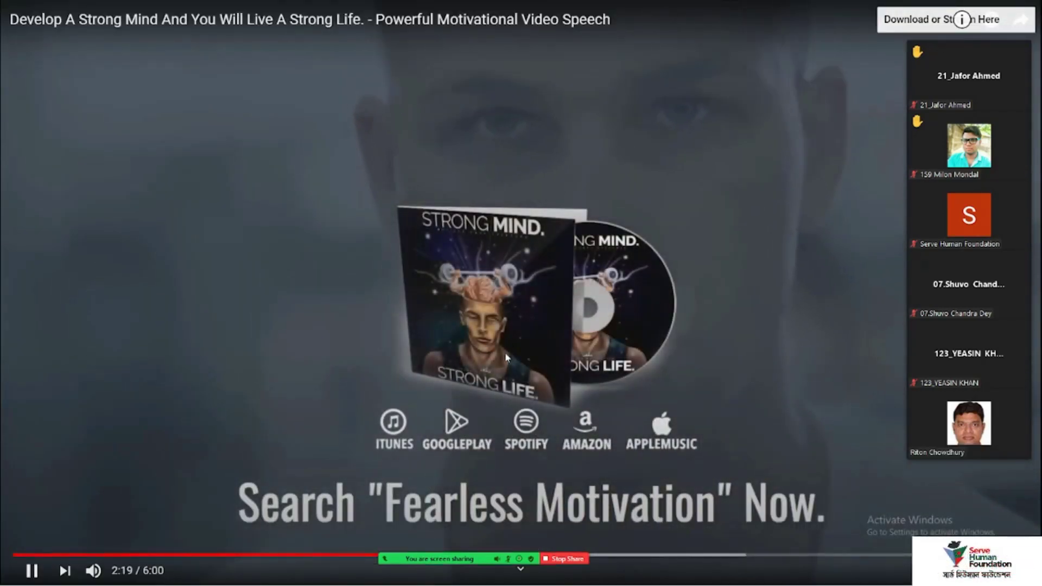
- Pause the motivational video, stop the Zoom screen share, and unmute the host's microphone
{"action": "left_click", "coordinate": [505, 352]}
{"action": "left_click", "coordinate": [564, 559]}
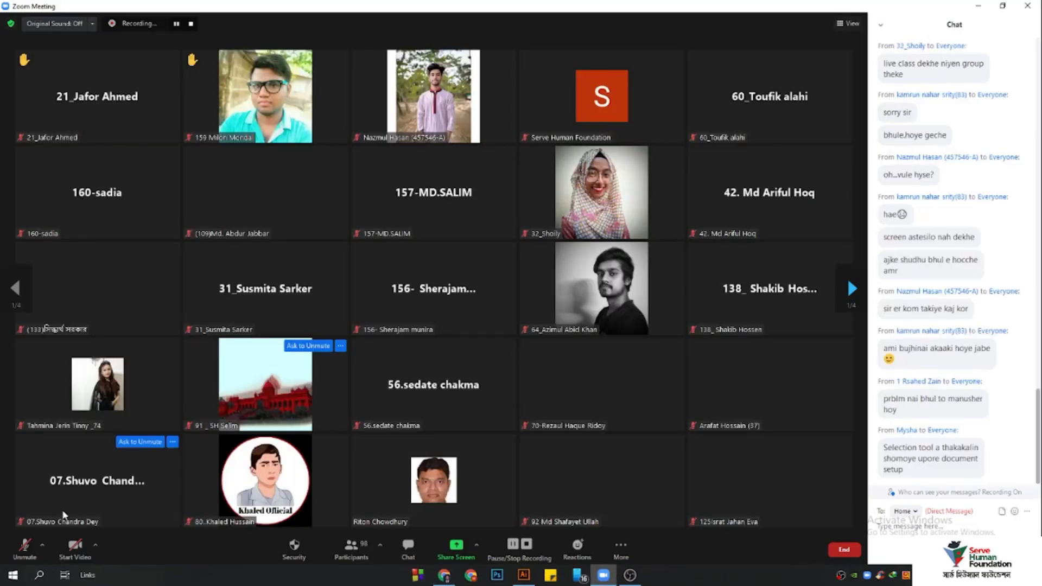
{"action": "left_click", "coordinate": [21, 549]}
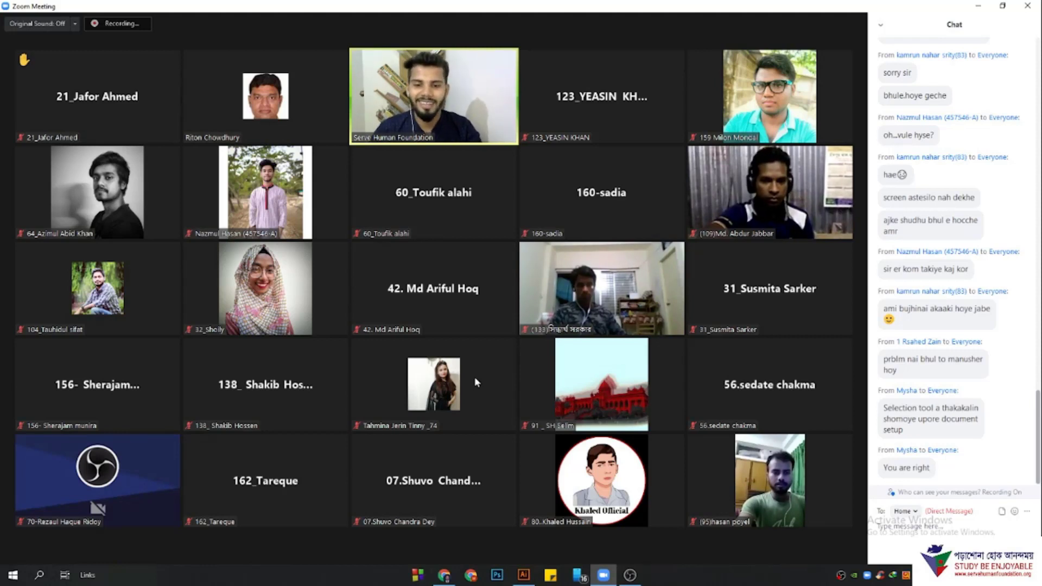
- Share the entire screen with sound in Zoom again, and switch from the paused video to the Illustrator document
{"action": "mouse_move", "coordinate": [480, 396]}
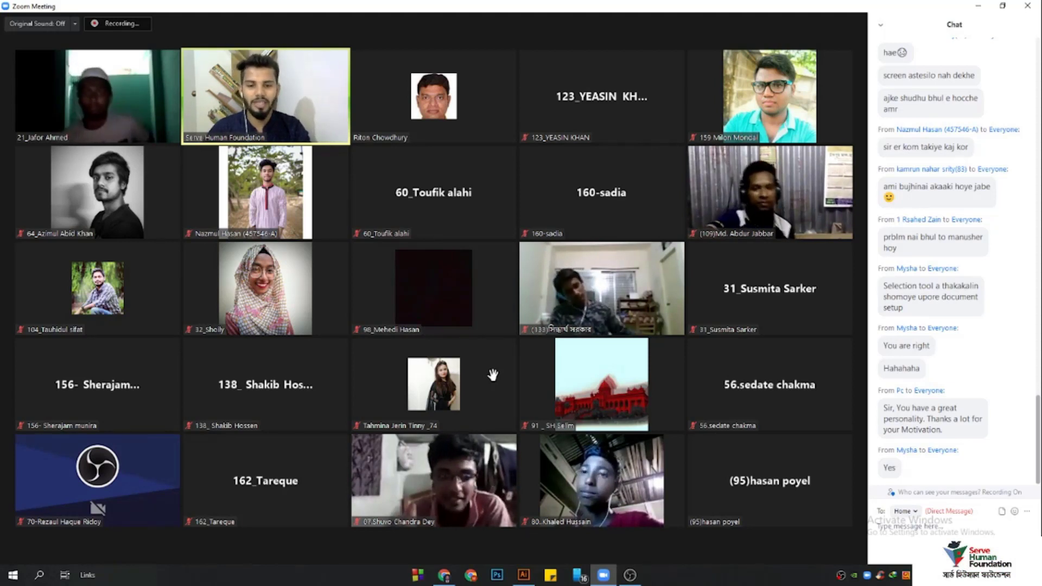
{"action": "mouse_move", "coordinate": [491, 422]}
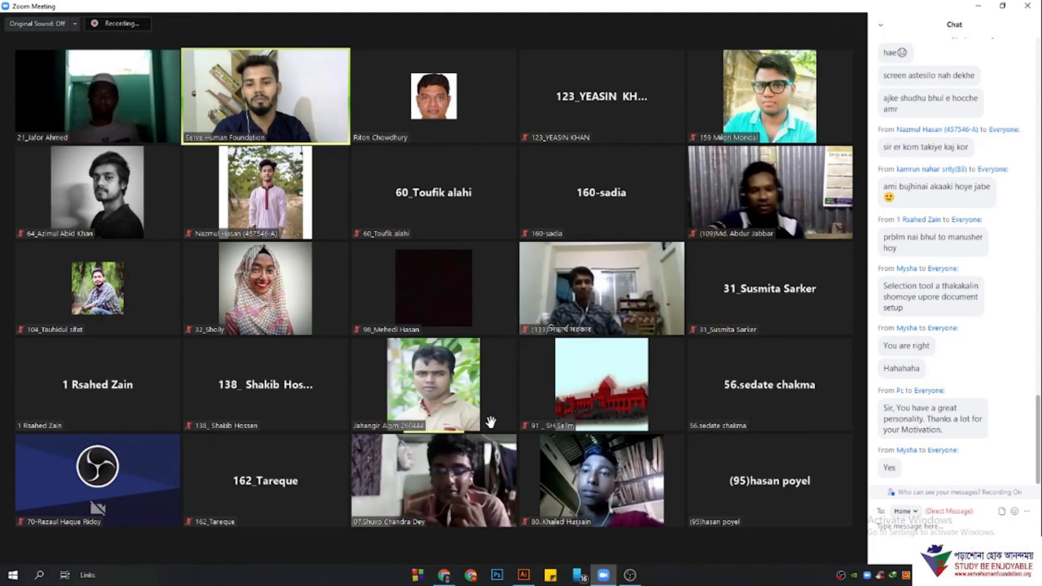
{"action": "mouse_move", "coordinate": [502, 388]}
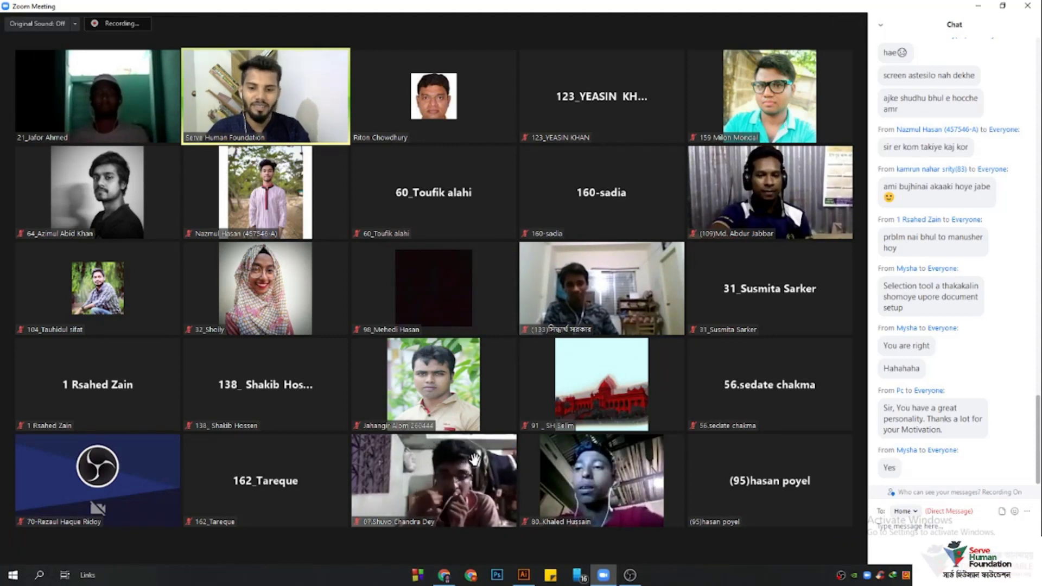
{"action": "left_click", "coordinate": [460, 545]}
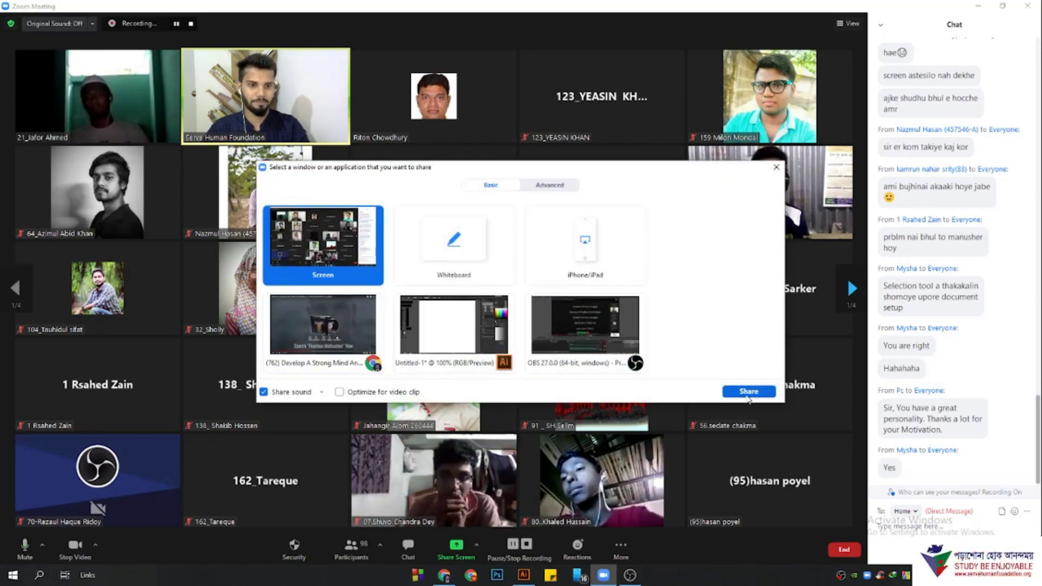
{"action": "left_click", "coordinate": [747, 397]}
{"action": "key", "text": "Escape"}
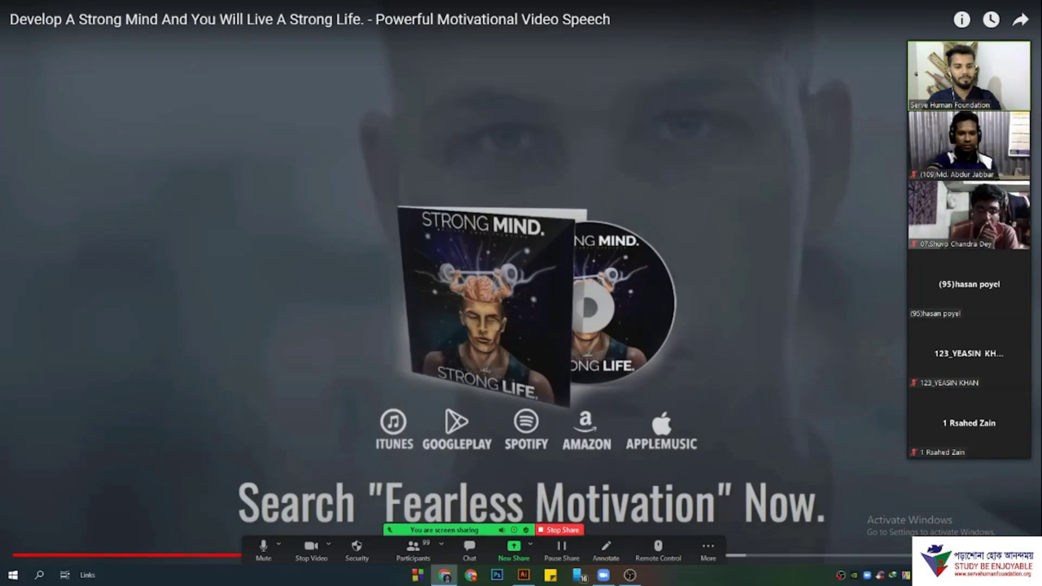
{"action": "left_click", "coordinate": [524, 575]}
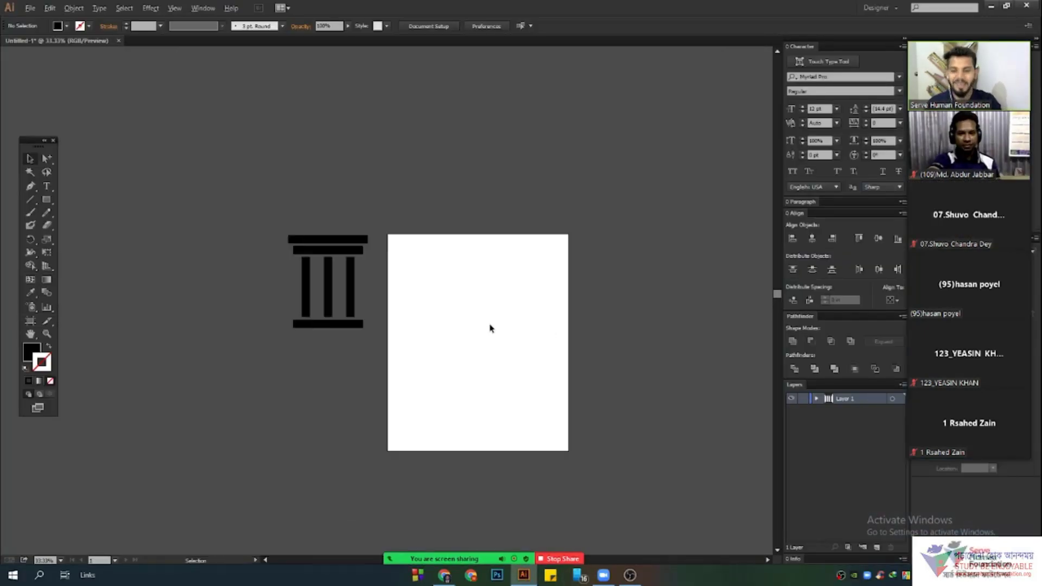
- Select all the black pillar shapes beside the artboard and delete them
{"action": "scroll", "coordinate": [490, 325], "scroll_direction": "down", "scroll_amount": 3}
{"action": "left_click_drag", "start_coordinate": [217, 193], "coordinate": [454, 409]}
{"action": "key", "text": "Delete"}
{"action": "scroll", "coordinate": [493, 319], "scroll_direction": "up", "scroll_amount": 2}
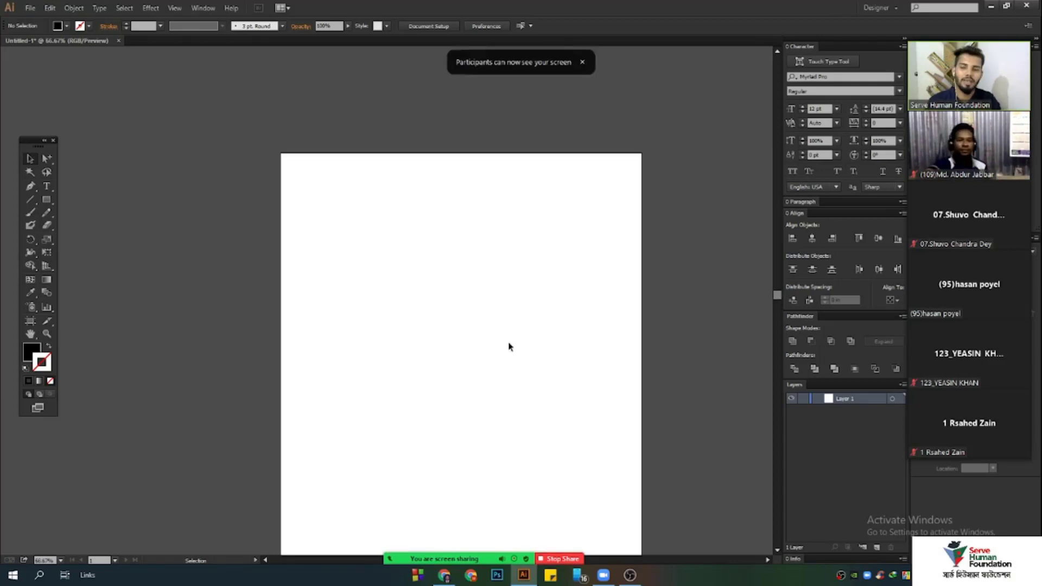
{"action": "left_click_drag", "start_coordinate": [510, 360], "coordinate": [444, 314]}
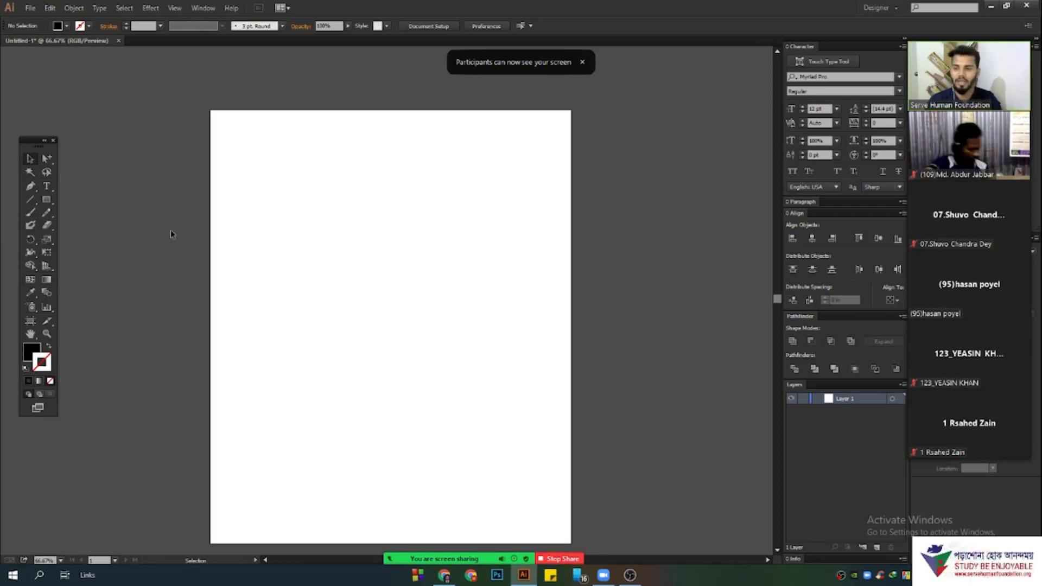
- Draw a tall, narrow black rectangle about 0.93 in wide and 6.53 in high on the artboard
{"action": "key", "text": "alt"}
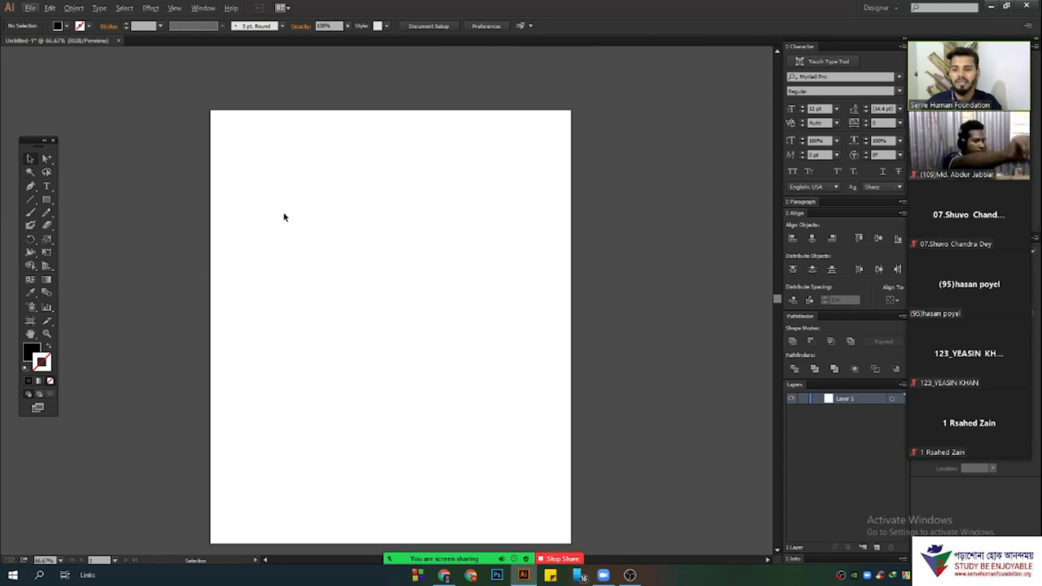
{"action": "left_click", "coordinate": [48, 201]}
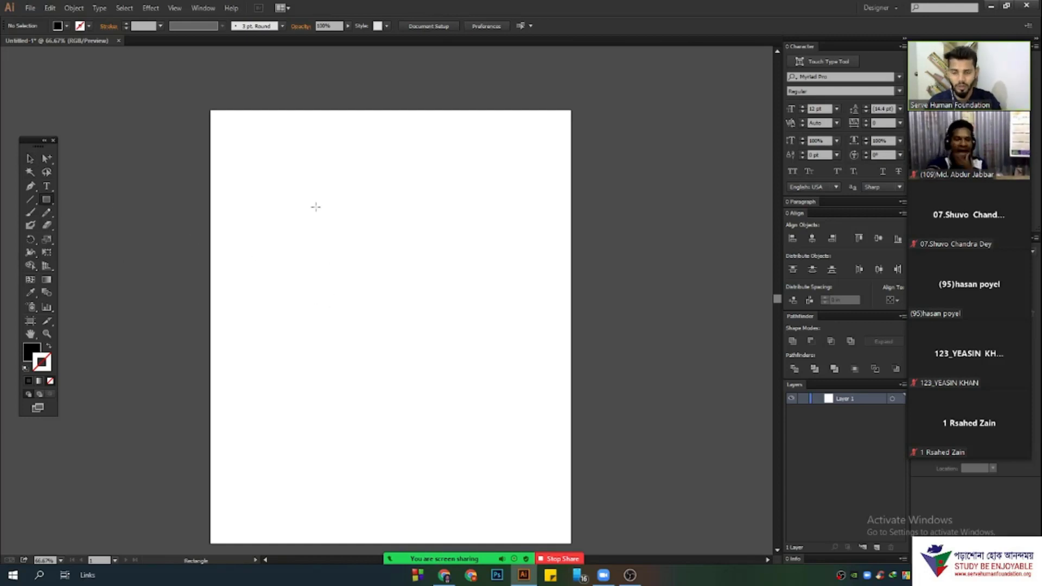
{"action": "left_click_drag", "start_coordinate": [314, 205], "coordinate": [339, 373]}
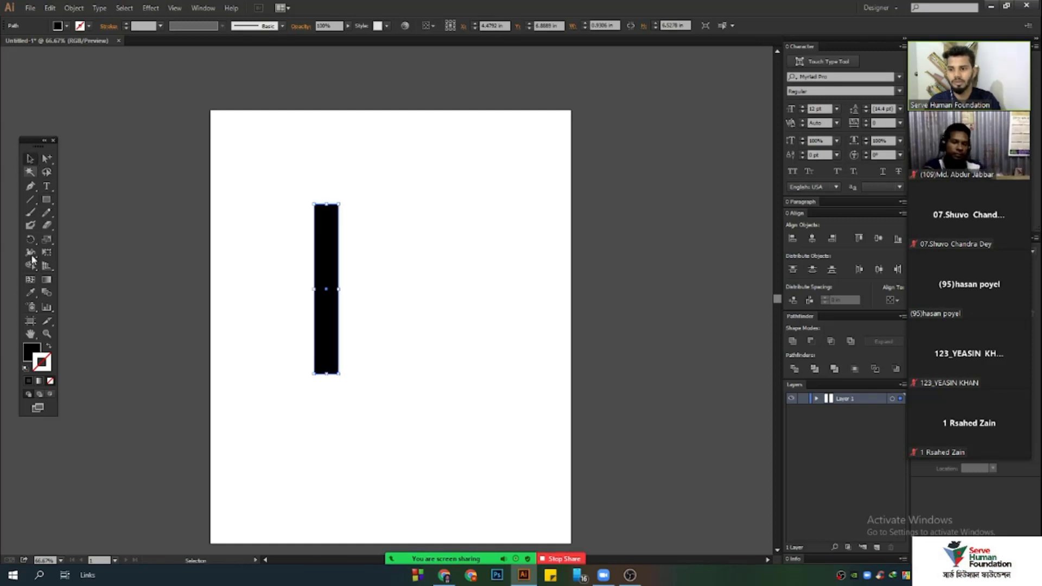
{"action": "left_click", "coordinate": [347, 373]}
- Stretch the black rectangle vertically about its centre to a height of about 7.69 in, and deselect it
{"action": "left_click", "coordinate": [327, 210]}
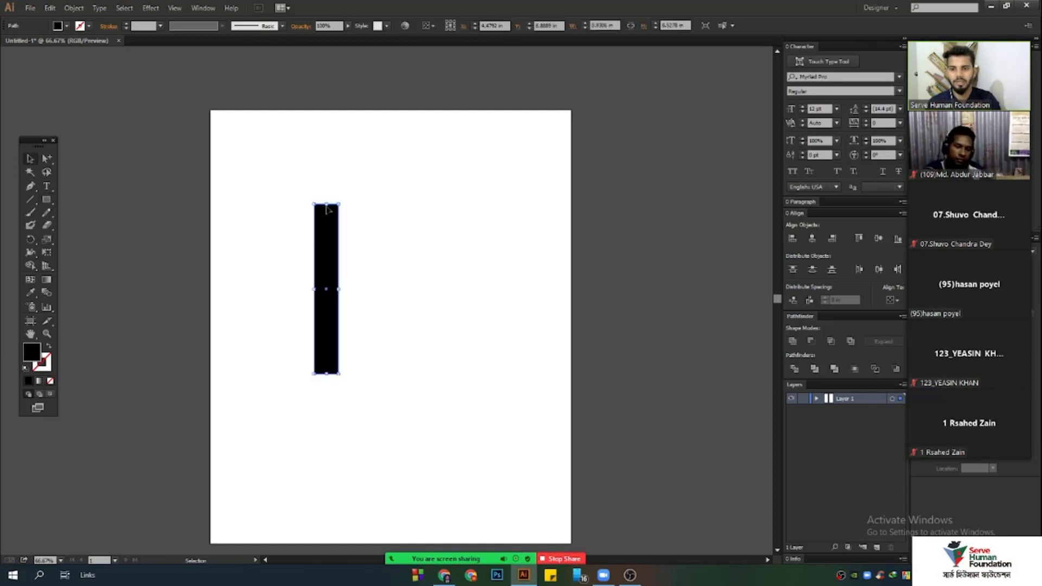
{"action": "left_click_drag", "start_coordinate": [328, 206], "coordinate": [329, 233]}
{"action": "left_click", "coordinate": [374, 281]}
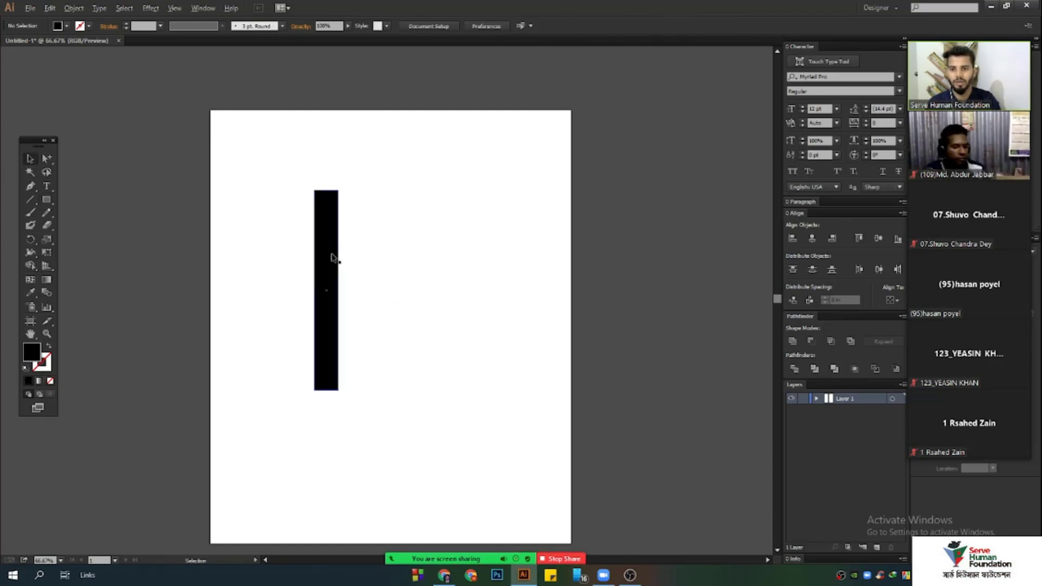
- Duplicate the black rectangle twice sideways so that three equal bars stand edge to edge
{"action": "scroll", "coordinate": [332, 254], "scroll_direction": "up", "scroll_amount": 1}
{"action": "scroll", "coordinate": [342, 252], "scroll_direction": "up", "scroll_amount": 1}
{"action": "scroll", "coordinate": [317, 256], "scroll_direction": "down", "scroll_amount": 1}
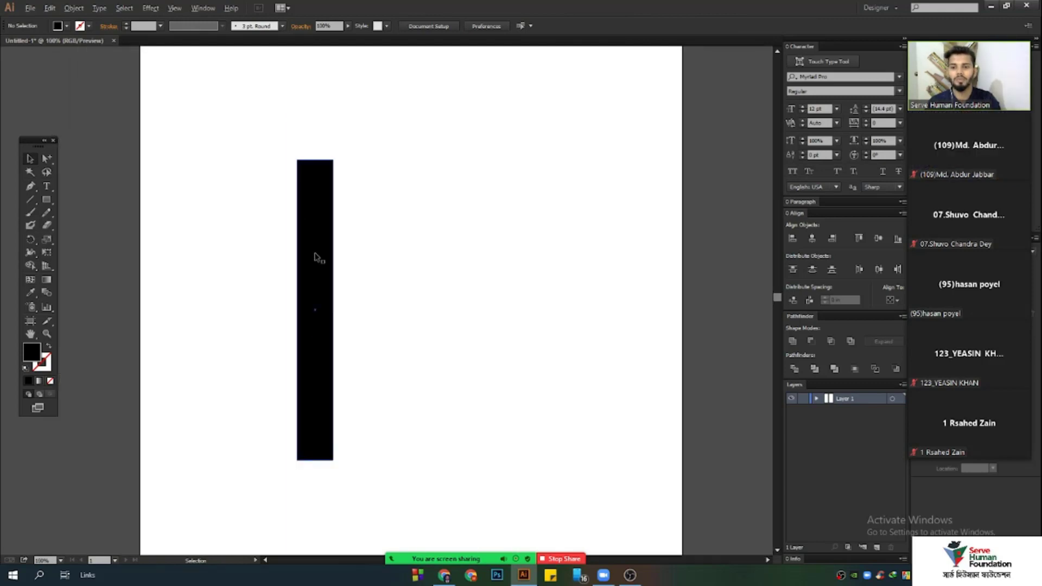
{"action": "left_click", "coordinate": [328, 278]}
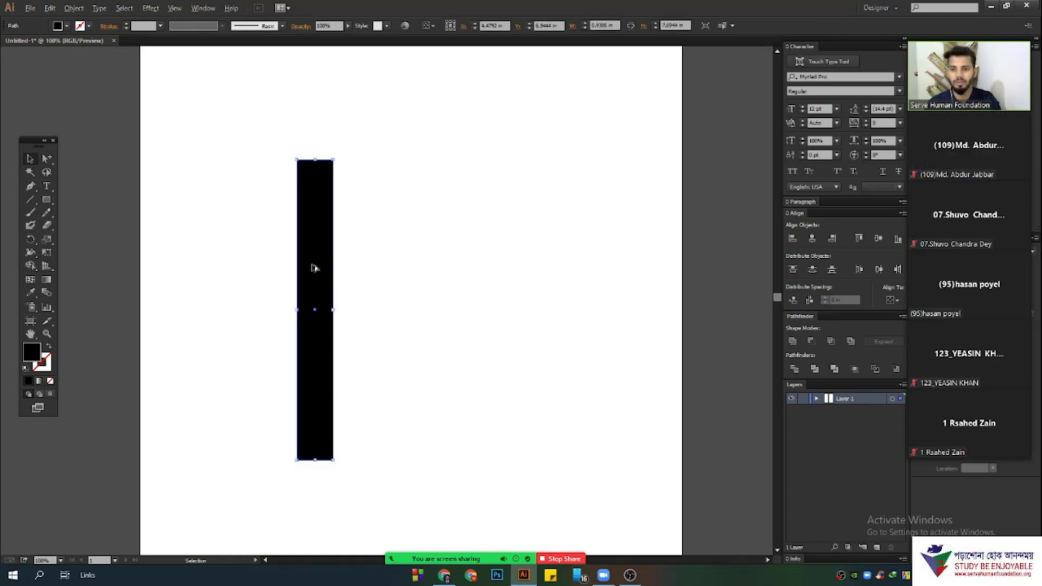
{"action": "left_click_drag", "start_coordinate": [313, 266], "coordinate": [380, 260]}
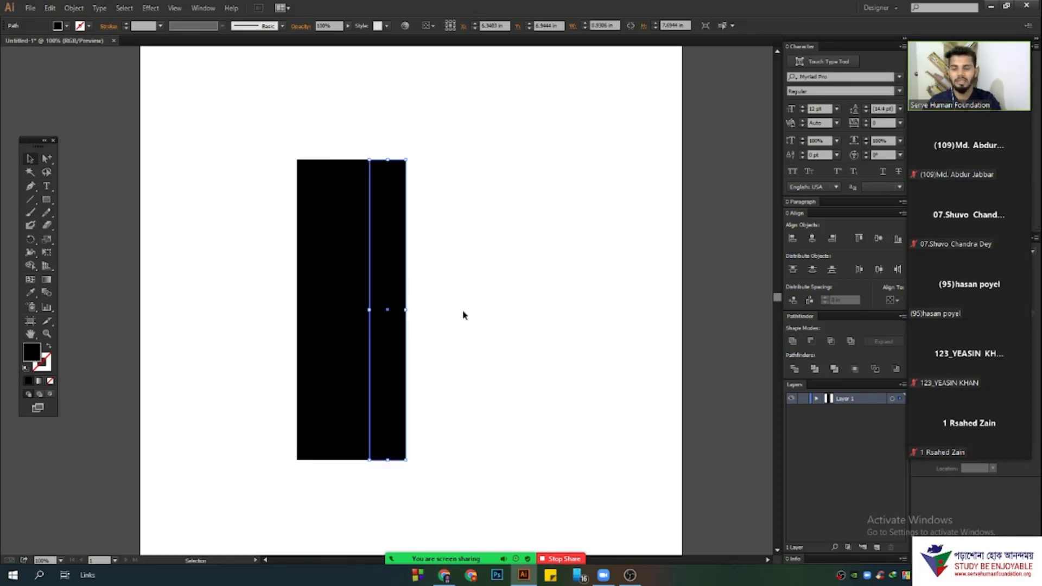
- Select all three black bars and narrow them together to a total width of about 1.26 in, and deselect them
{"action": "left_click", "coordinate": [463, 314]}
{"action": "left_click_drag", "start_coordinate": [249, 121], "coordinate": [510, 328]}
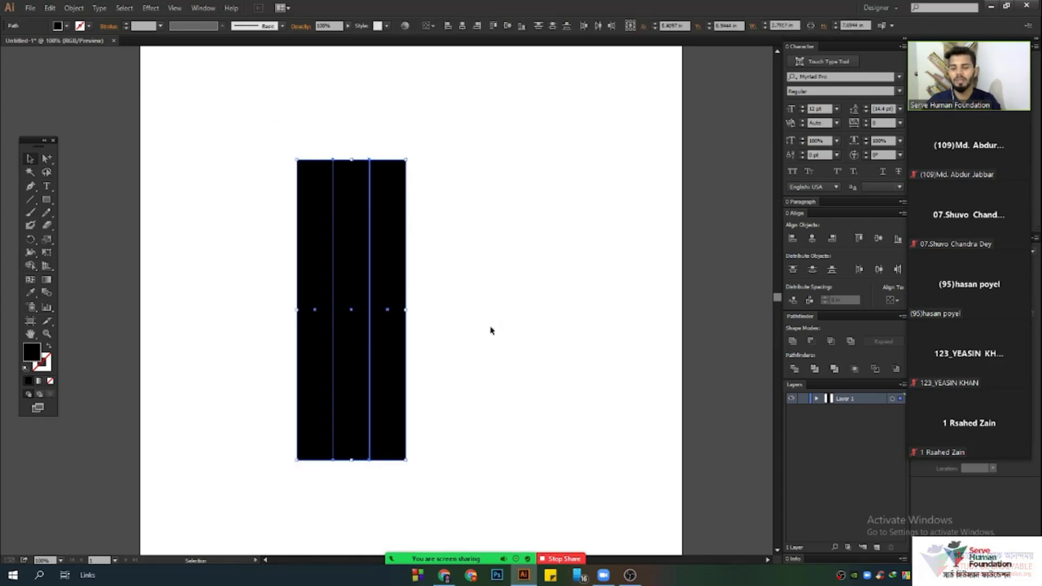
{"action": "left_click_drag", "start_coordinate": [242, 103], "coordinate": [463, 295]}
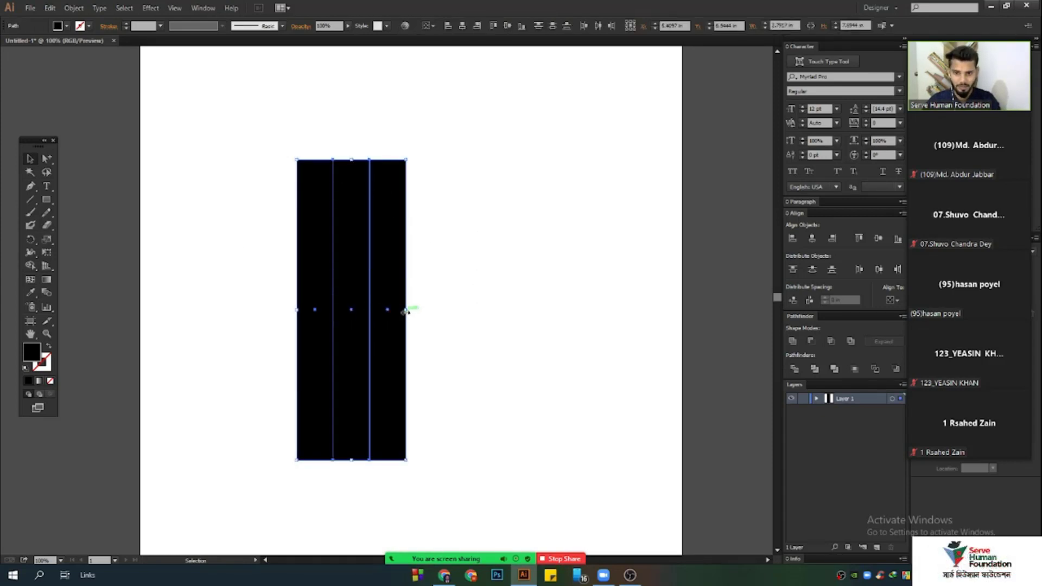
{"action": "left_click_drag", "start_coordinate": [405, 310], "coordinate": [349, 307]}
{"action": "left_click", "coordinate": [435, 375]}
{"action": "left_click_drag", "start_coordinate": [221, 99], "coordinate": [433, 365]}
{"action": "left_click", "coordinate": [535, 291]}
- Move the meeting's video panel off the colour controls and fill the leftmost bar with green 009F00
{"action": "mouse_move", "coordinate": [957, 42]}
{"action": "left_click_drag", "start_coordinate": [956, 42], "coordinate": [654, 58]}
{"action": "left_click", "coordinate": [304, 231]}
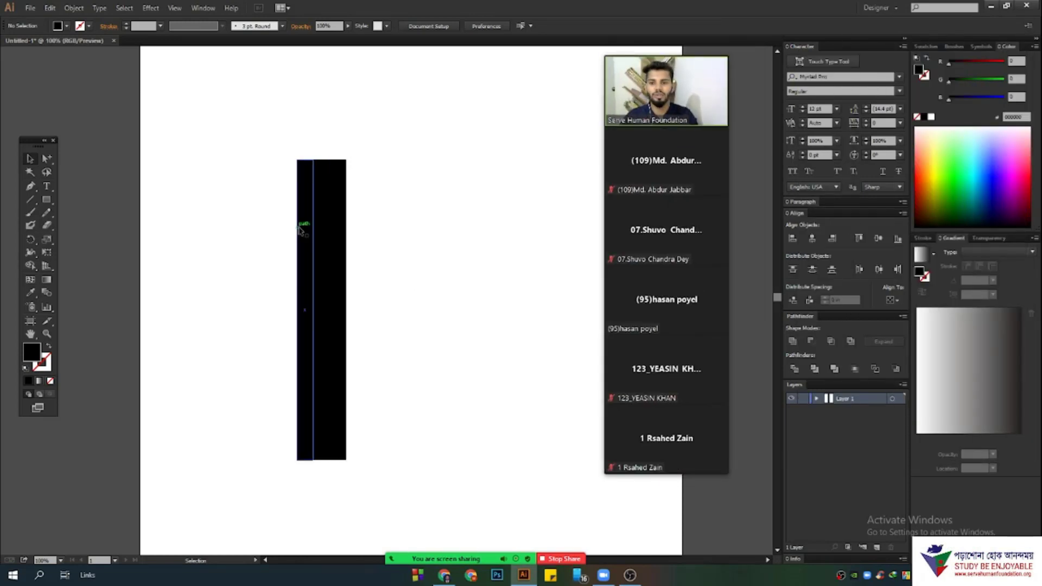
{"action": "left_click_drag", "start_coordinate": [949, 80], "coordinate": [983, 82]}
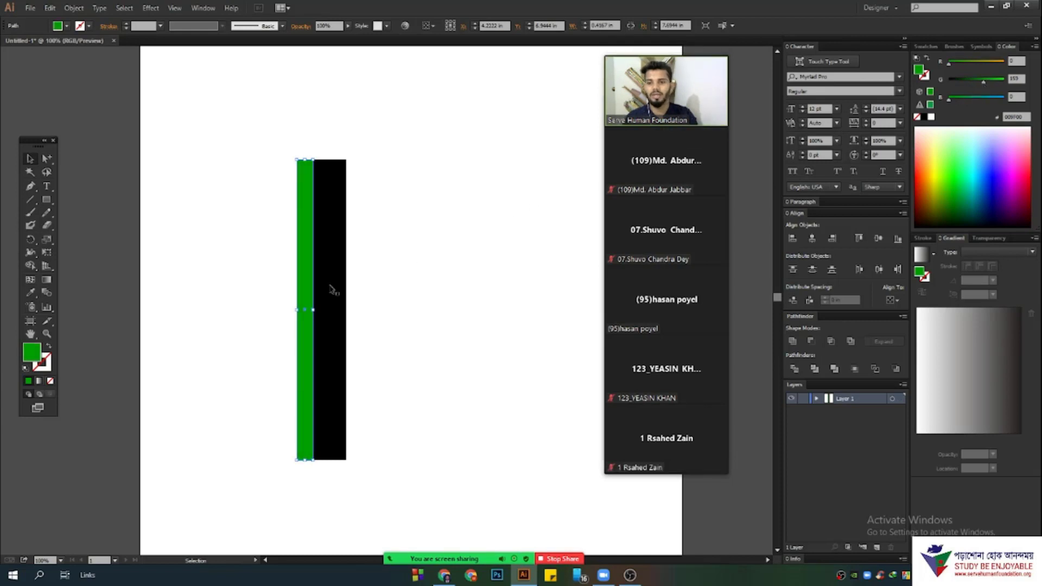
- Apply the first bar's green fill to the two remaining black bars by sampling it with the Eyedropper
{"action": "left_click", "coordinate": [277, 297]}
{"action": "scroll", "coordinate": [277, 297], "scroll_direction": "up", "scroll_amount": 1}
{"action": "left_click_drag", "start_coordinate": [433, 326], "coordinate": [343, 242]}
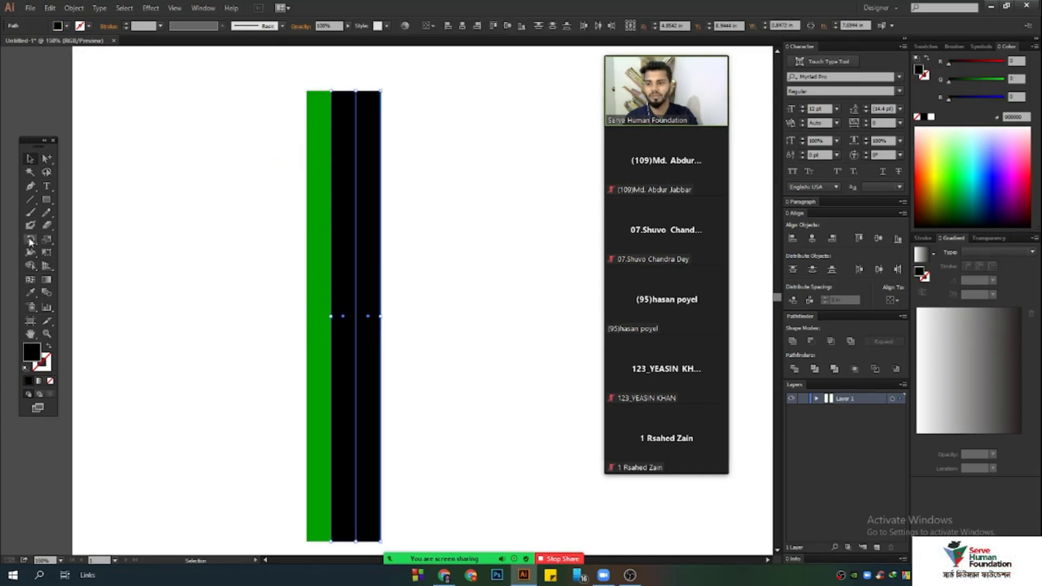
{"action": "left_click", "coordinate": [31, 295]}
{"action": "left_click", "coordinate": [315, 247]}
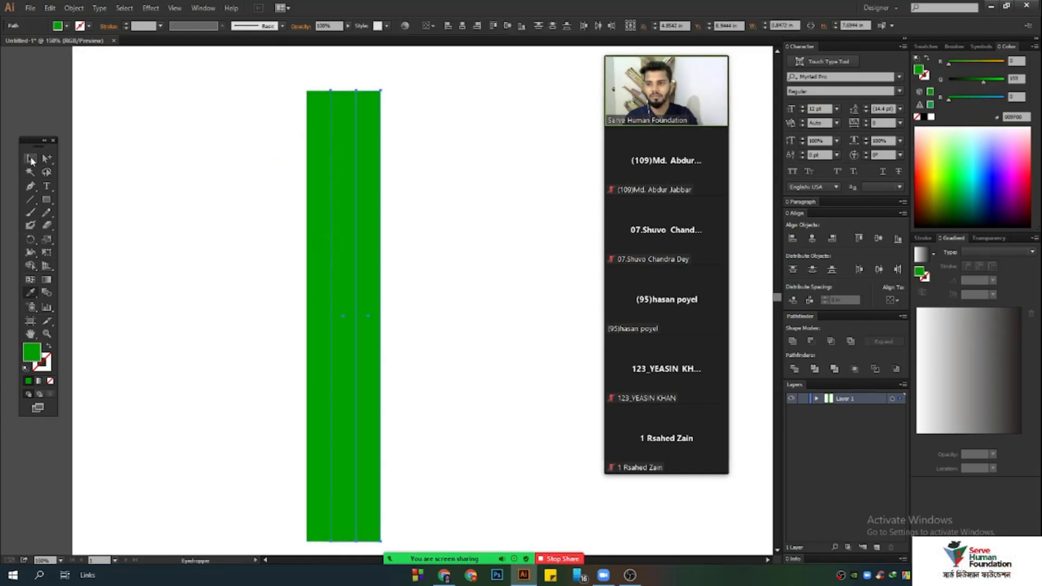
{"action": "left_click", "coordinate": [31, 159]}
- Raise the green value of the middle bar to about 187 and of the third bar to 207, and deselect
{"action": "left_click", "coordinate": [324, 174]}
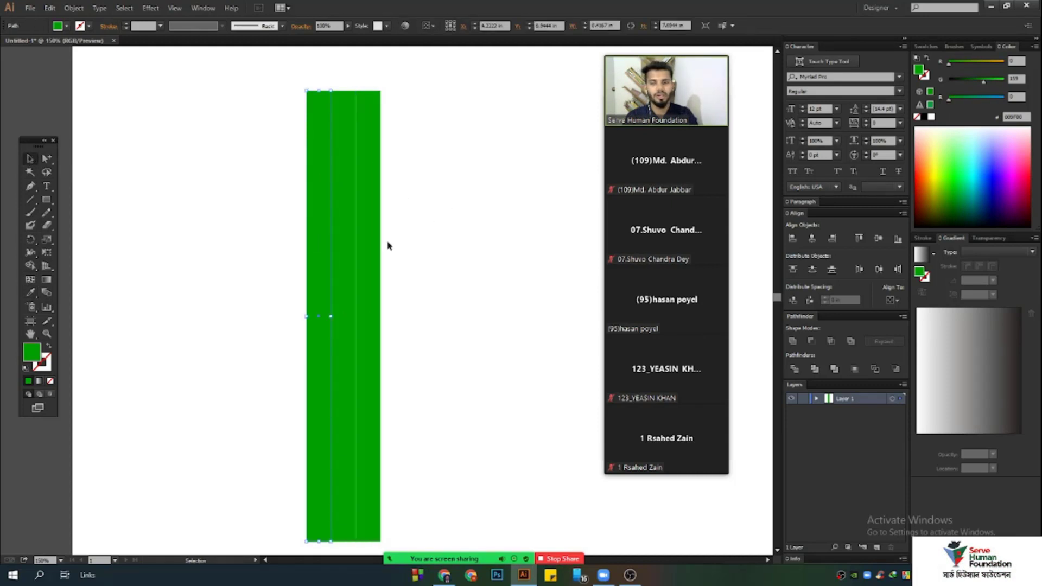
{"action": "left_click", "coordinate": [352, 203]}
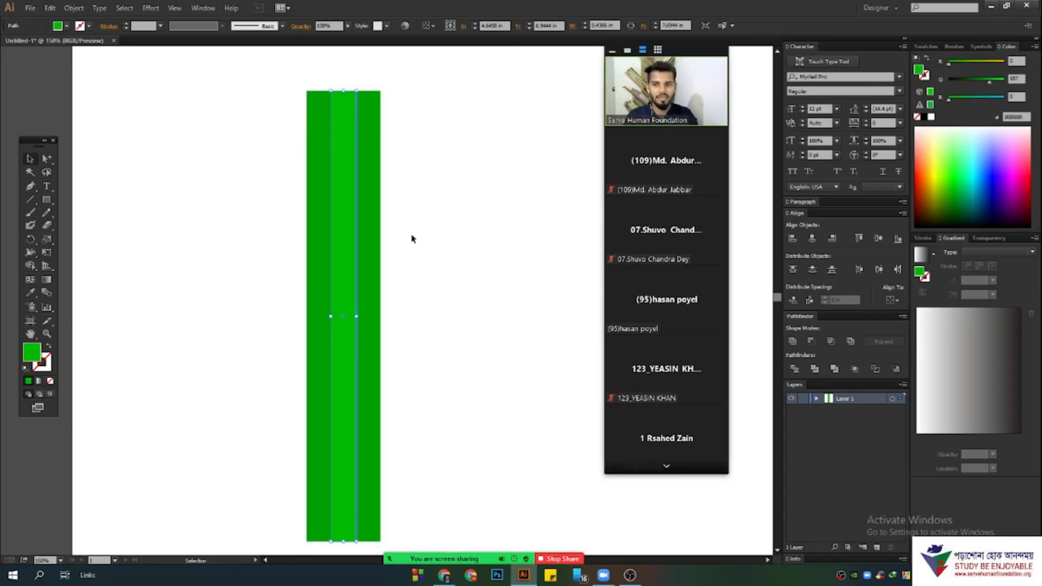
{"action": "left_click", "coordinate": [388, 242]}
{"action": "left_click", "coordinate": [378, 248]}
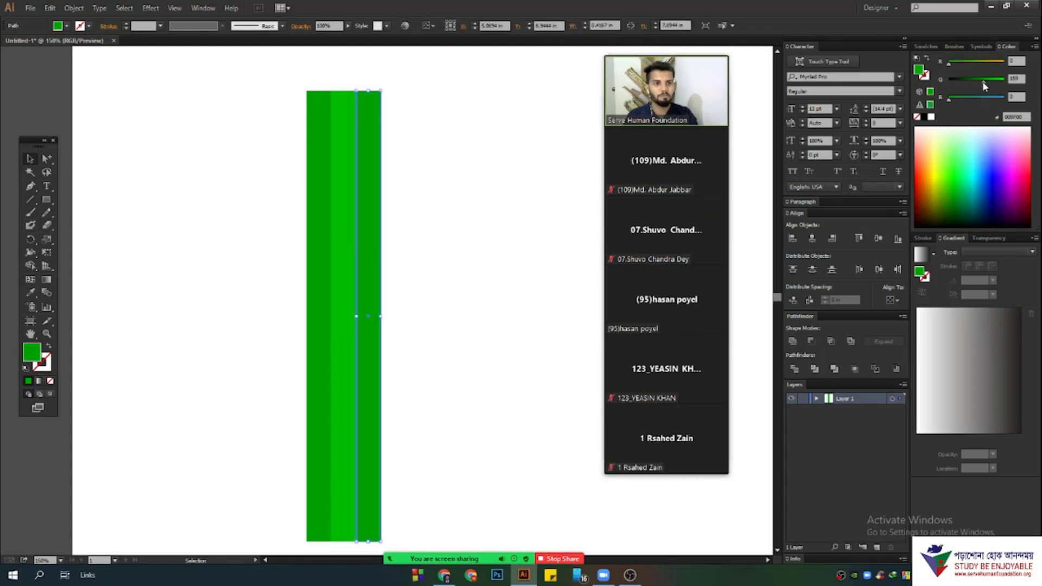
{"action": "left_click_drag", "start_coordinate": [979, 84], "coordinate": [990, 82]}
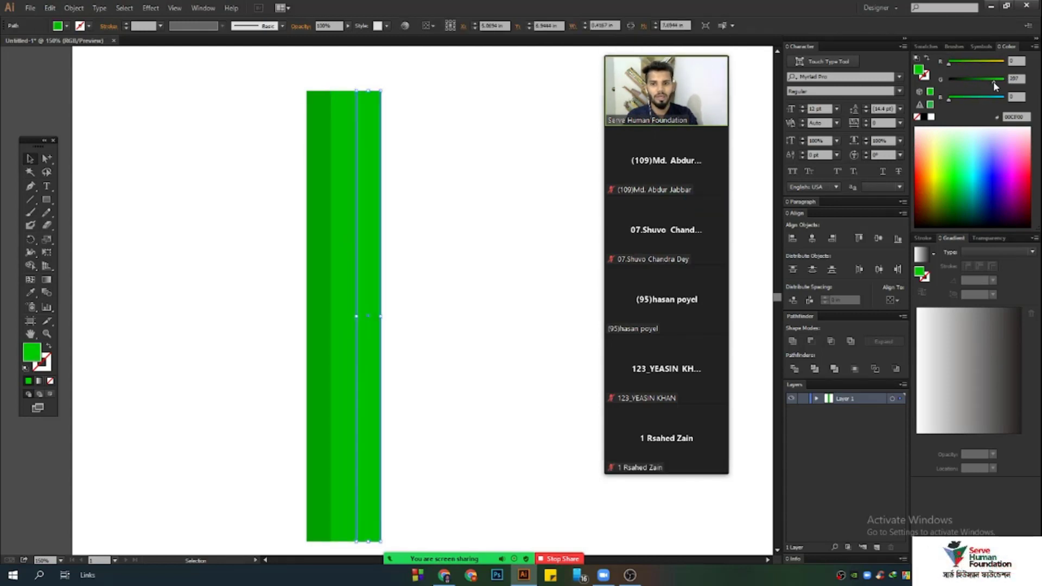
{"action": "left_click", "coordinate": [434, 319]}
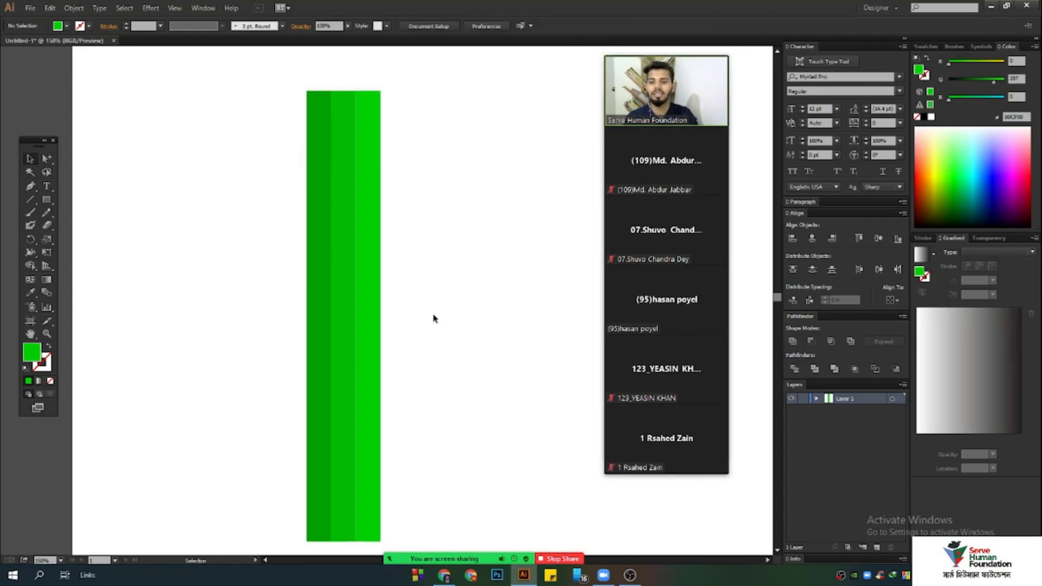
- Draw a rectangle about 1.26 in wide and 0.67 in high on top of the green bars and fill it black
{"action": "scroll", "coordinate": [434, 319], "scroll_direction": "down", "scroll_amount": 1}
{"action": "scroll", "coordinate": [437, 393], "scroll_direction": "up", "scroll_amount": 1}
{"action": "left_click_drag", "start_coordinate": [204, 161], "coordinate": [489, 394]}
{"action": "scroll", "coordinate": [488, 394], "scroll_direction": "up", "scroll_amount": 2}
{"action": "left_click", "coordinate": [344, 89]}
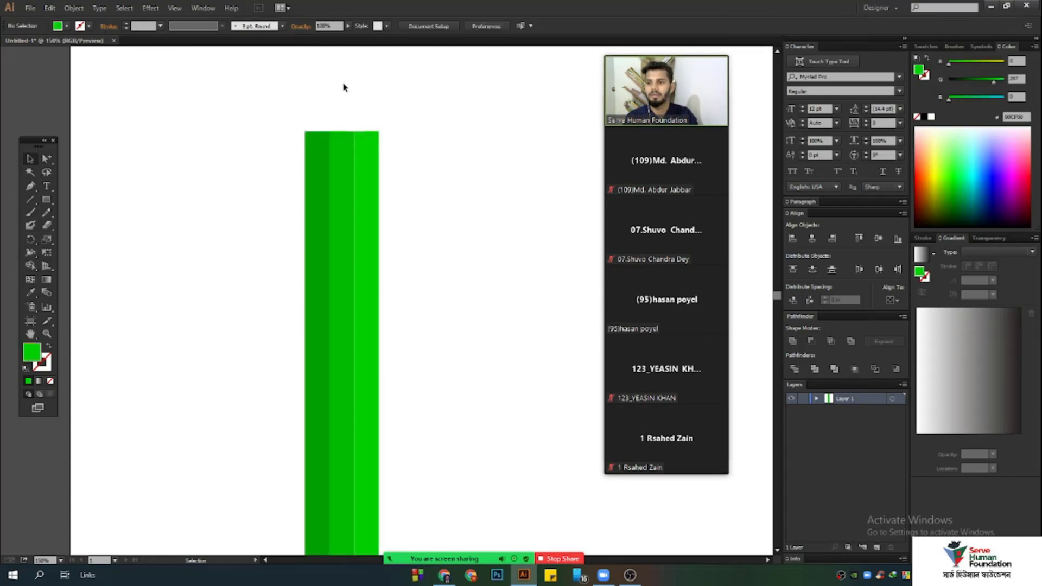
{"action": "scroll", "coordinate": [344, 87], "scroll_direction": "up", "scroll_amount": 1}
{"action": "left_click", "coordinate": [47, 200]}
{"action": "scroll", "coordinate": [244, 242], "scroll_direction": "up", "scroll_amount": 2}
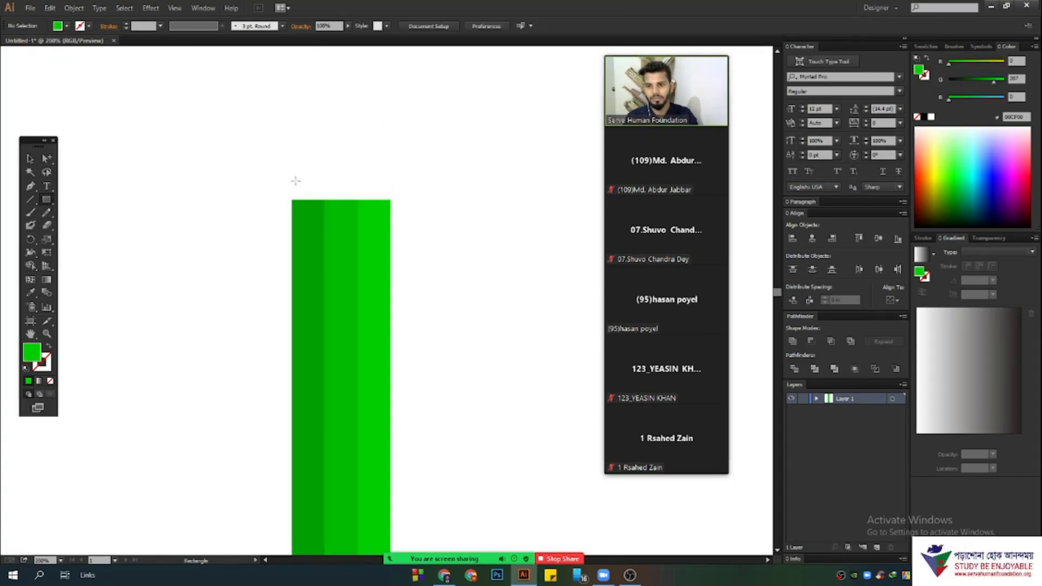
{"action": "left_click_drag", "start_coordinate": [292, 199], "coordinate": [341, 147]}
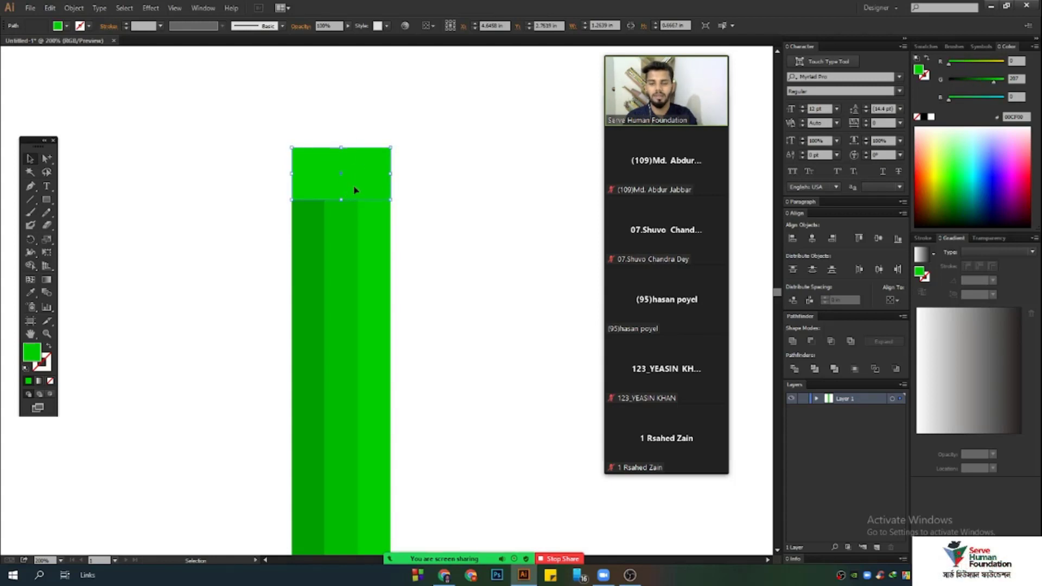
{"action": "left_click", "coordinate": [924, 118]}
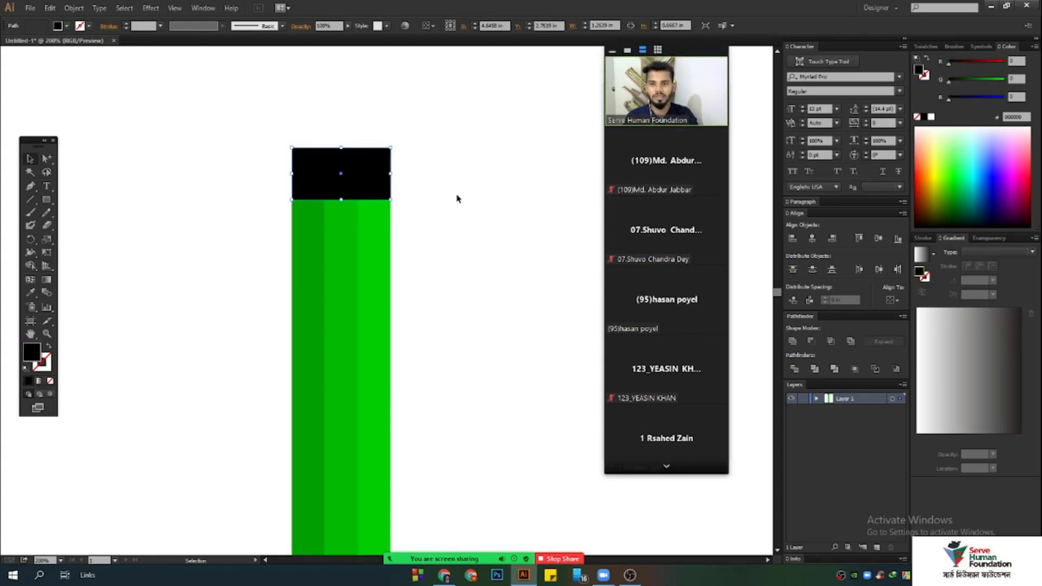
{"action": "left_click", "coordinate": [460, 203]}
- Duplicate the black rectangle straight up so that the copy sits edge to edge above it, and deselect it
{"action": "scroll", "coordinate": [460, 218], "scroll_direction": "up", "scroll_amount": 4}
{"action": "left_click", "coordinate": [366, 225]}
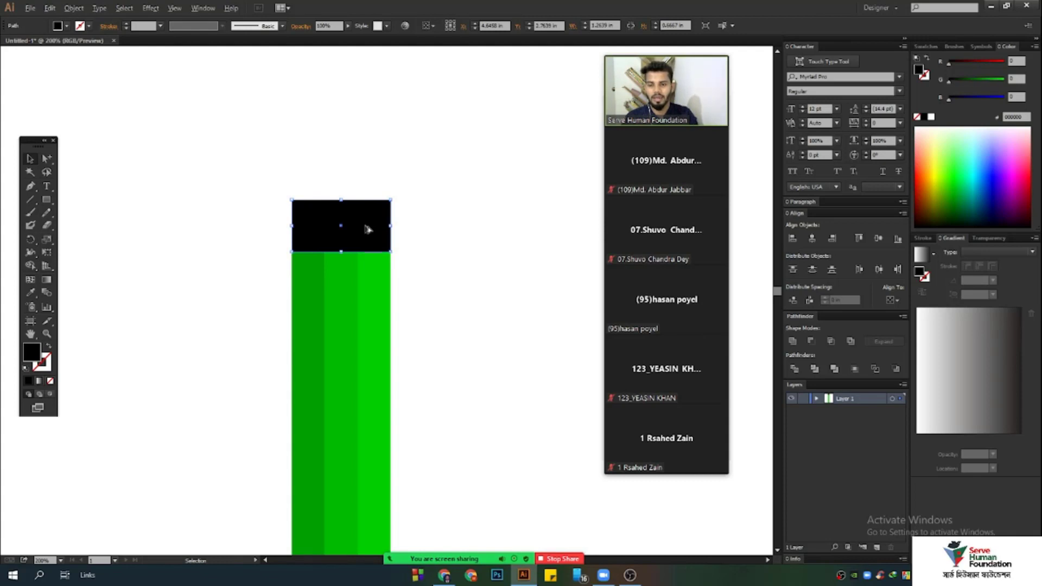
{"action": "left_click_drag", "start_coordinate": [367, 229], "coordinate": [372, 177]}
{"action": "scroll", "coordinate": [387, 130], "scroll_direction": "up", "scroll_amount": 2}
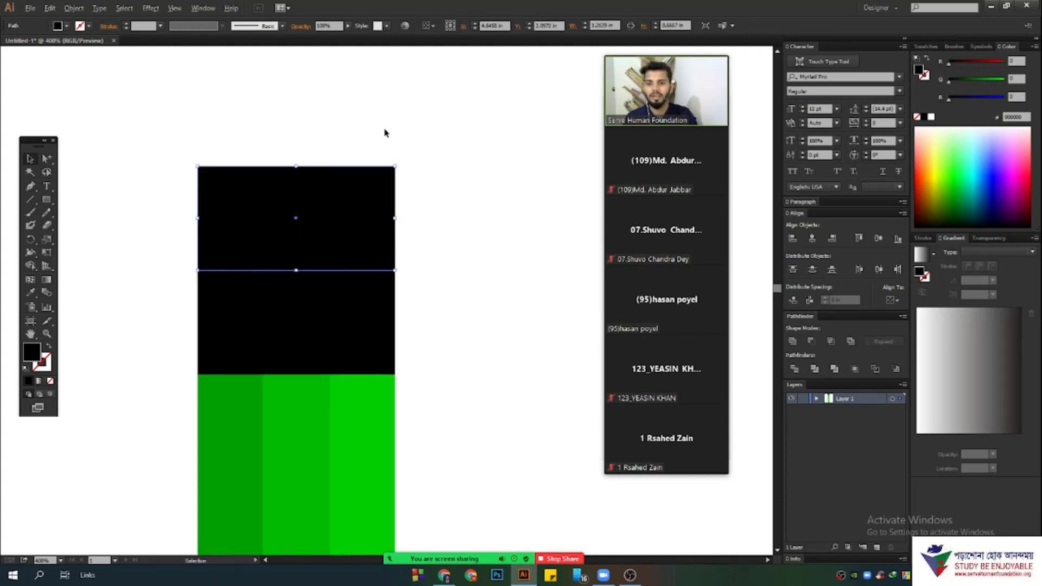
{"action": "scroll", "coordinate": [433, 196], "scroll_direction": "up", "scroll_amount": 1}
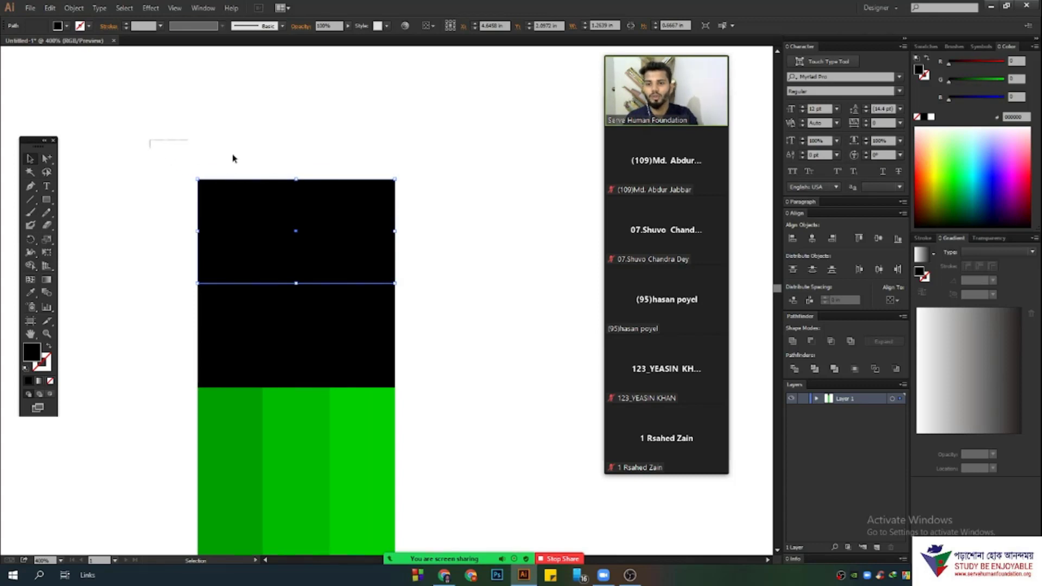
{"action": "left_click_drag", "start_coordinate": [232, 158], "coordinate": [482, 203]}
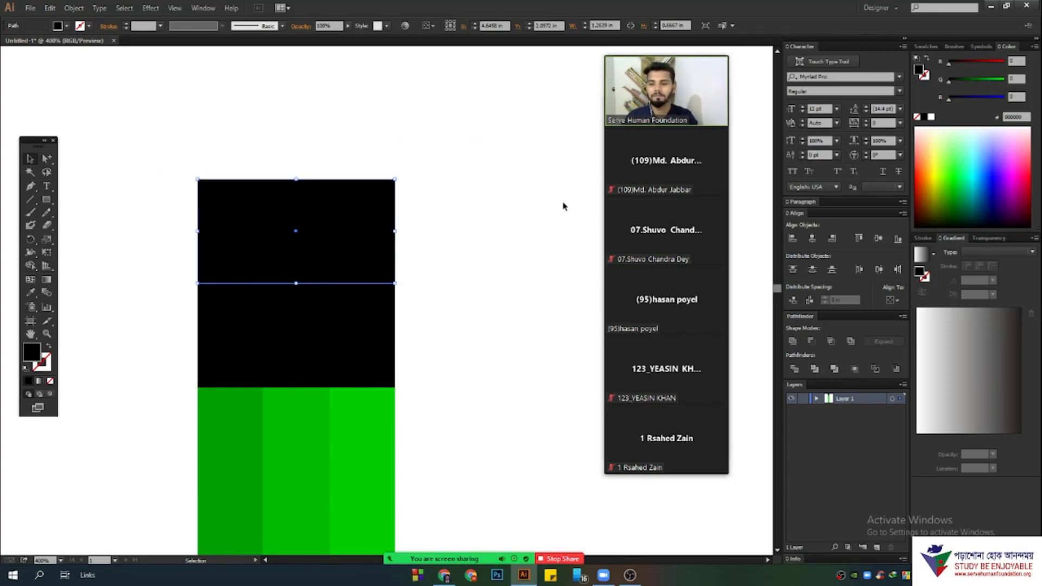
{"action": "left_click", "coordinate": [184, 162]}
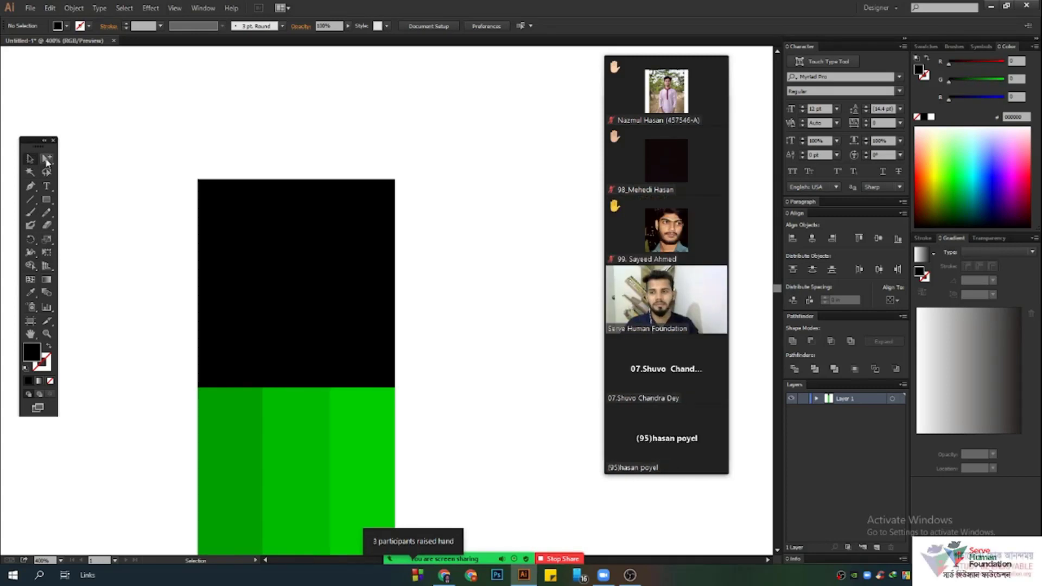
- Round the two top corners of the upper black rectangle to about 0.26 in with the Direct Selection tool
{"action": "left_click_drag", "start_coordinate": [47, 158], "coordinate": [107, 164]}
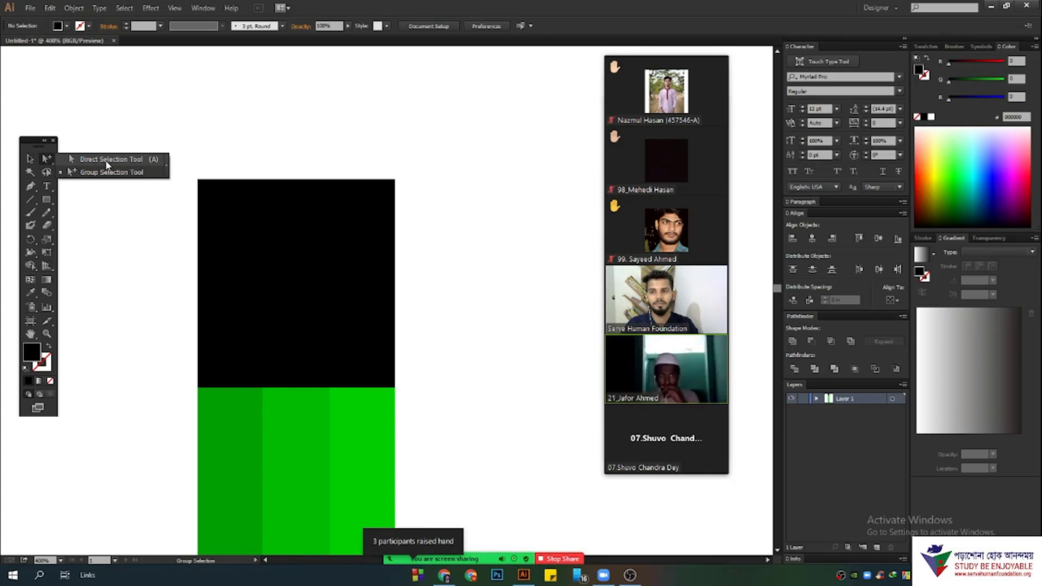
{"action": "left_click_drag", "start_coordinate": [107, 164], "coordinate": [105, 163]}
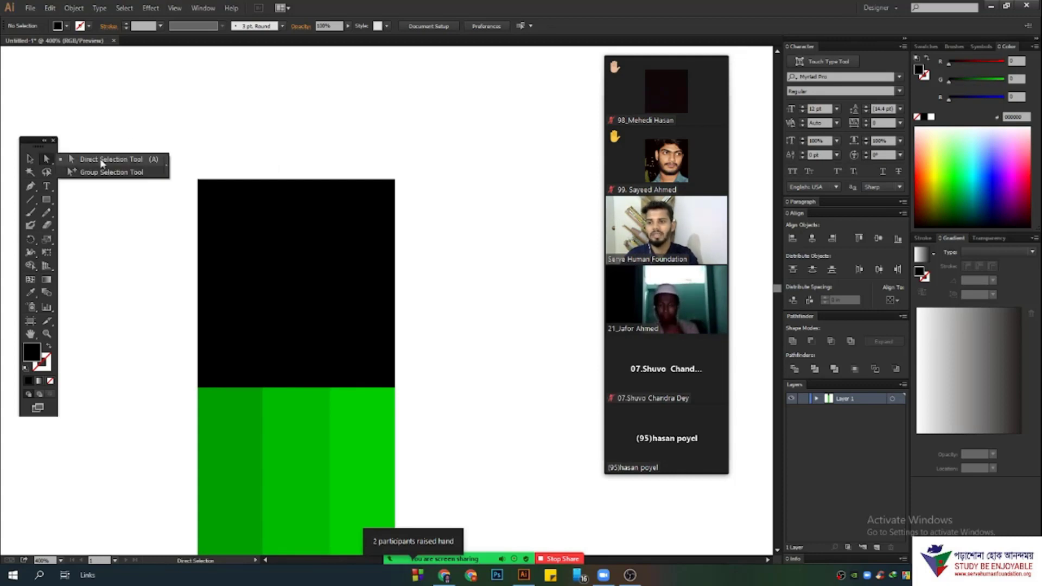
{"action": "left_click_drag", "start_coordinate": [142, 142], "coordinate": [354, 218]}
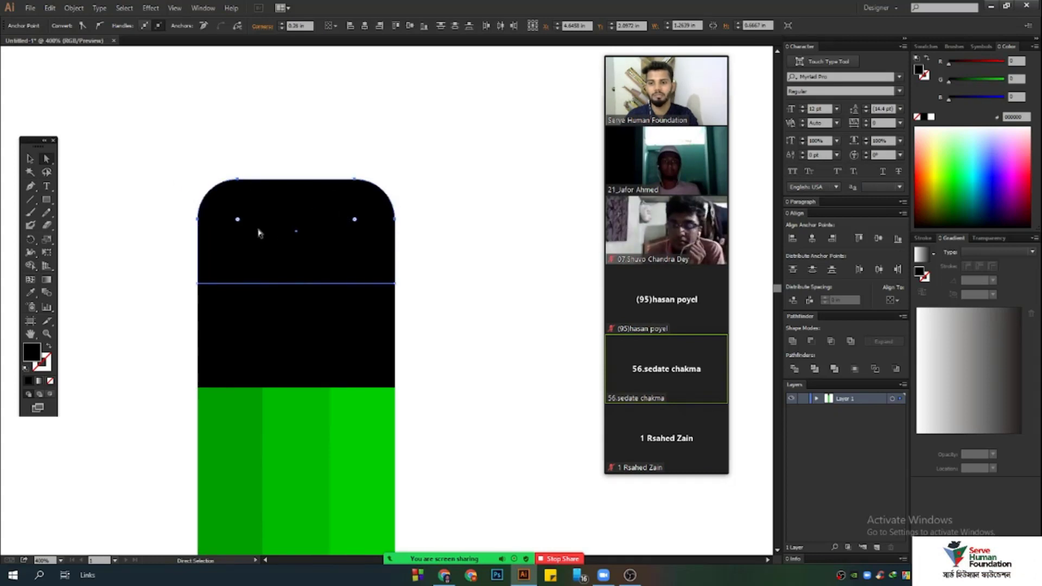
{"action": "key", "text": "v"}
{"action": "left_click", "coordinate": [267, 128]}
- Fill the rounded top shape with pink (R 255, G 112, B 171) and deselect it
{"action": "left_click", "coordinate": [296, 201]}
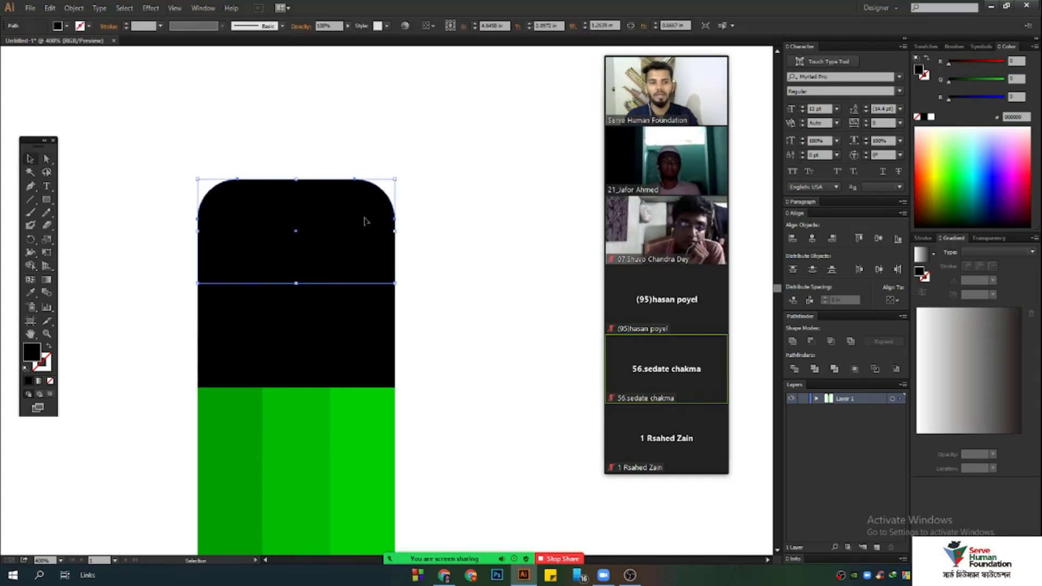
{"action": "left_click", "coordinate": [981, 81]}
{"action": "left_click_drag", "start_coordinate": [971, 63], "coordinate": [988, 102]}
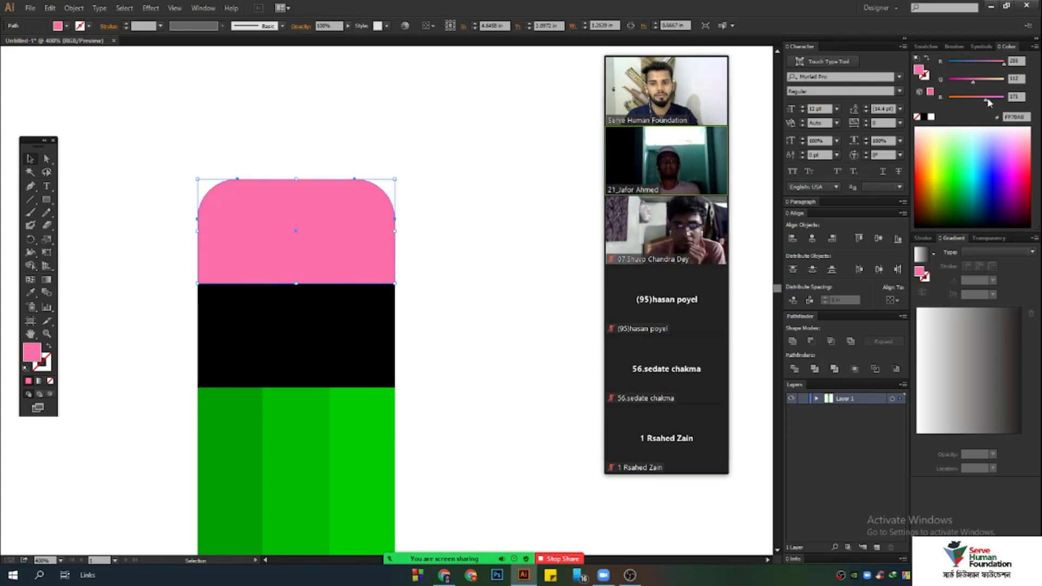
{"action": "left_click", "coordinate": [458, 275]}
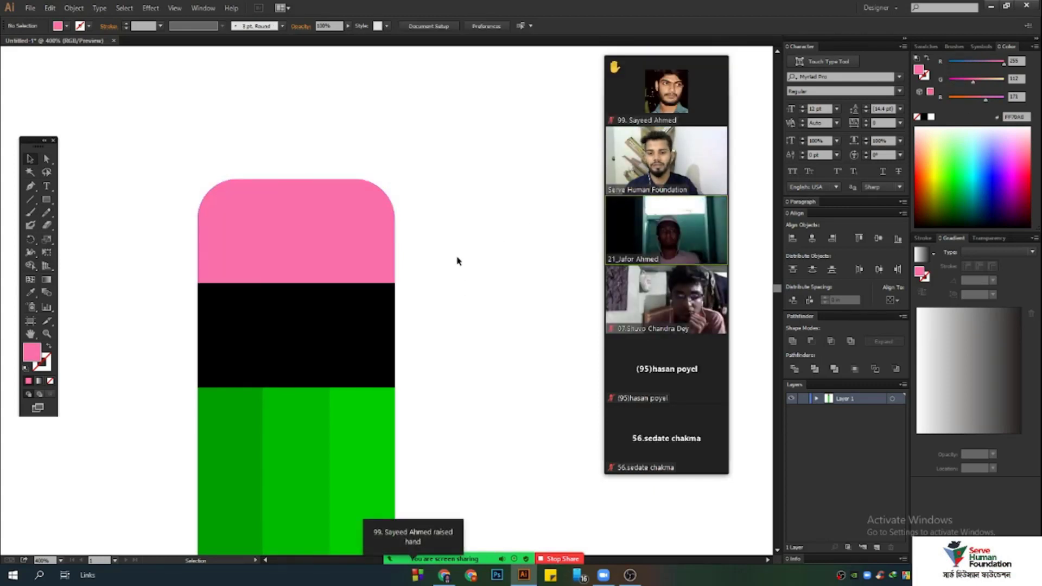
- Fill the black band beneath the pink shape with dark grey 282828 and deselect it
{"action": "left_click", "coordinate": [379, 340]}
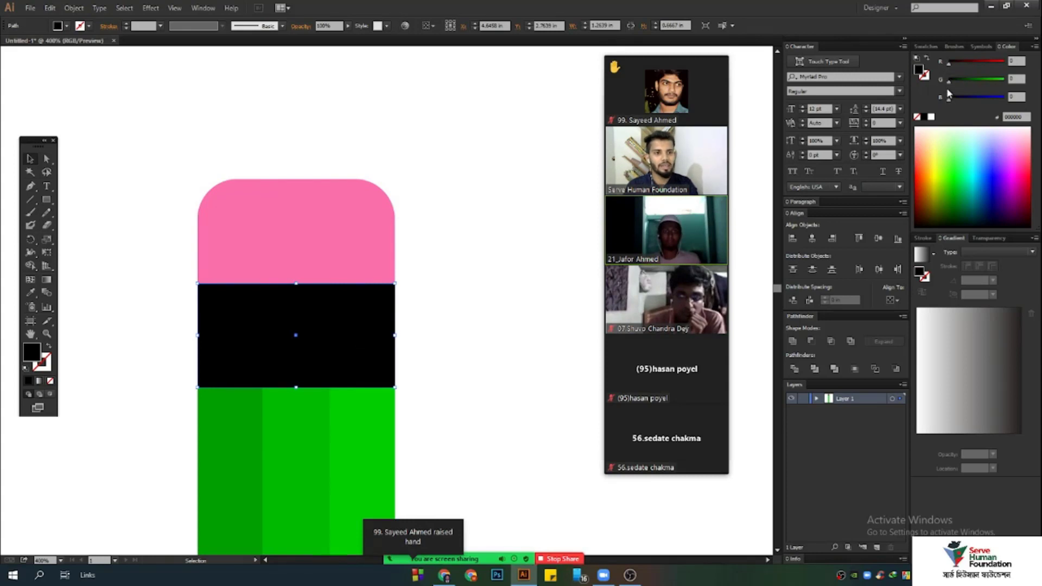
{"action": "left_click_drag", "start_coordinate": [948, 99], "coordinate": [961, 101]}
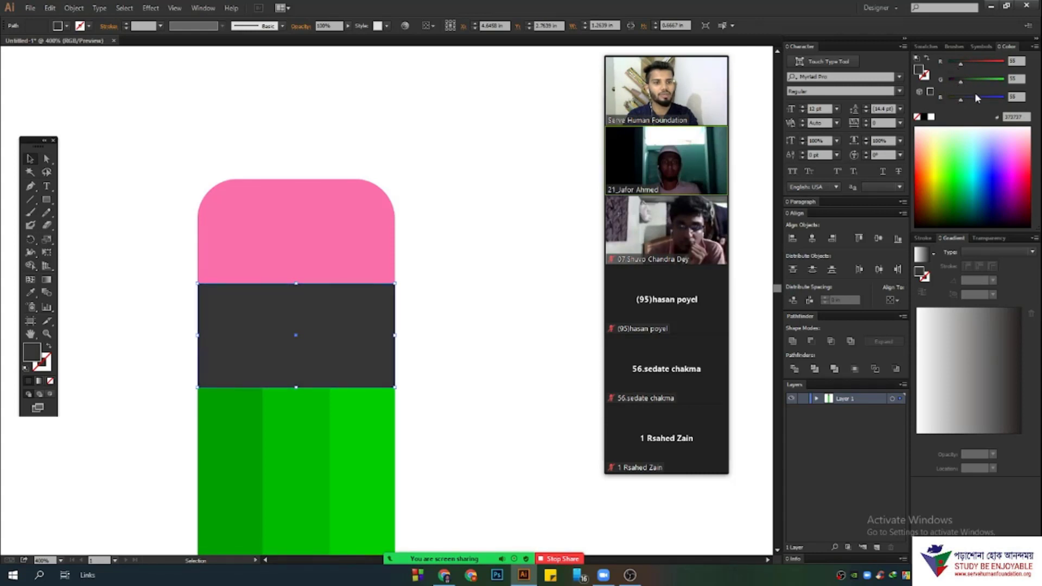
{"action": "left_click_drag", "start_coordinate": [958, 102], "coordinate": [957, 101]}
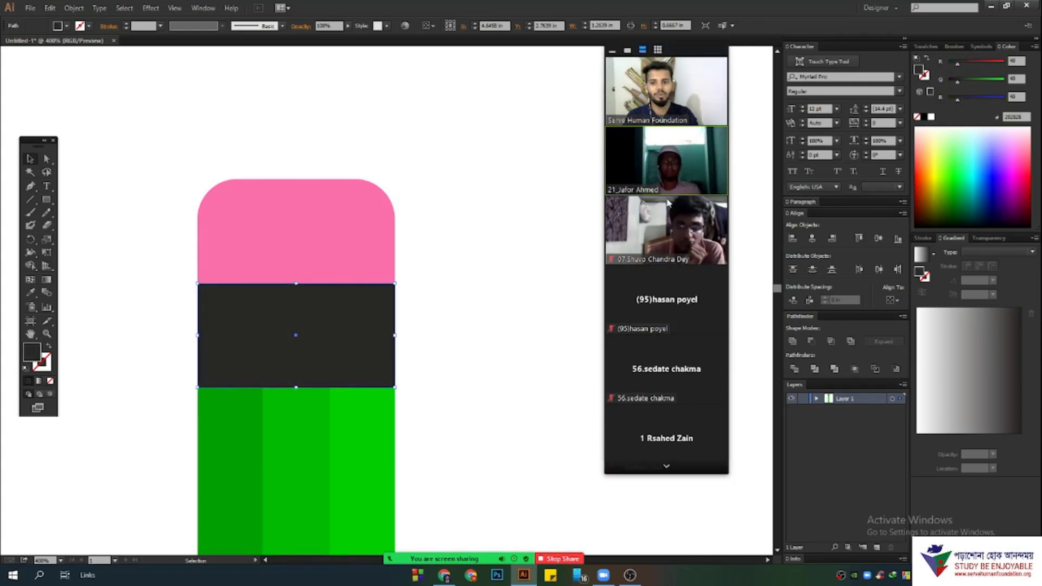
{"action": "left_click", "coordinate": [435, 290]}
{"action": "scroll", "coordinate": [434, 293], "scroll_direction": "down", "scroll_amount": 3}
{"action": "scroll", "coordinate": [467, 324], "scroll_direction": "down", "scroll_amount": 5}
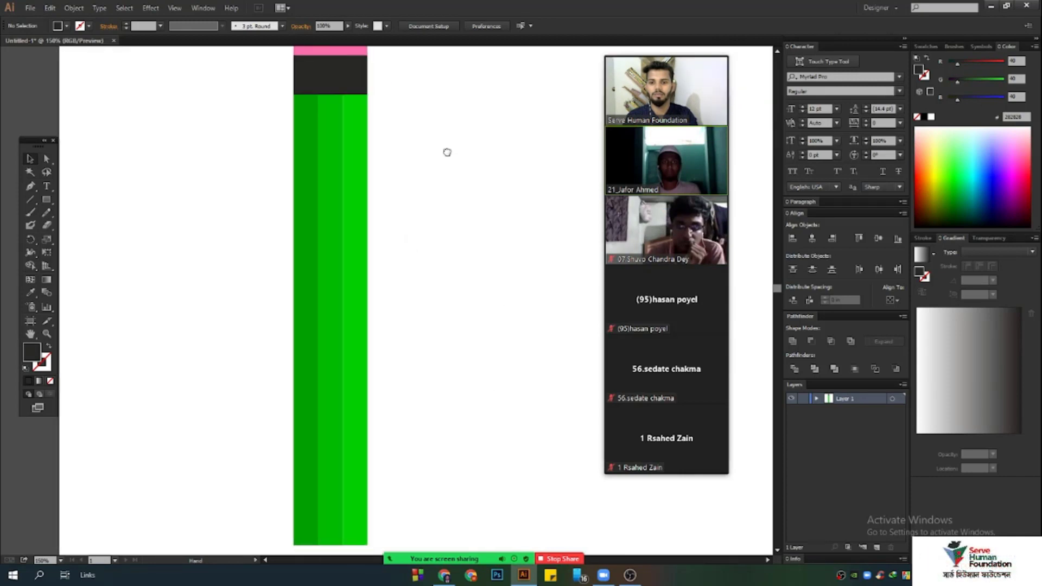
{"action": "scroll", "coordinate": [456, 351], "scroll_direction": "down", "scroll_amount": 2}
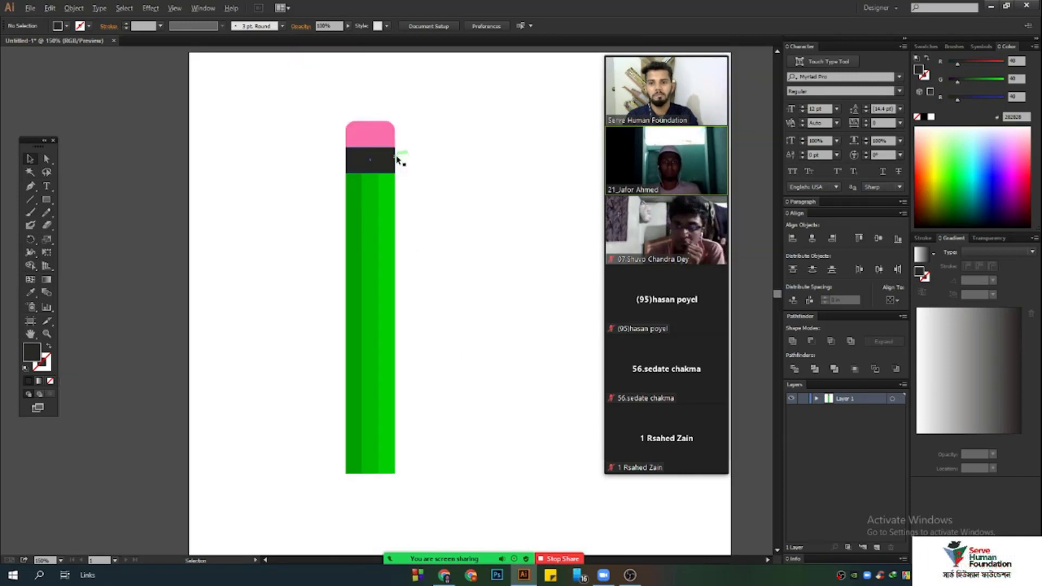
{"action": "scroll", "coordinate": [398, 160], "scroll_direction": "up", "scroll_amount": 3}
{"action": "left_click", "coordinate": [333, 162]}
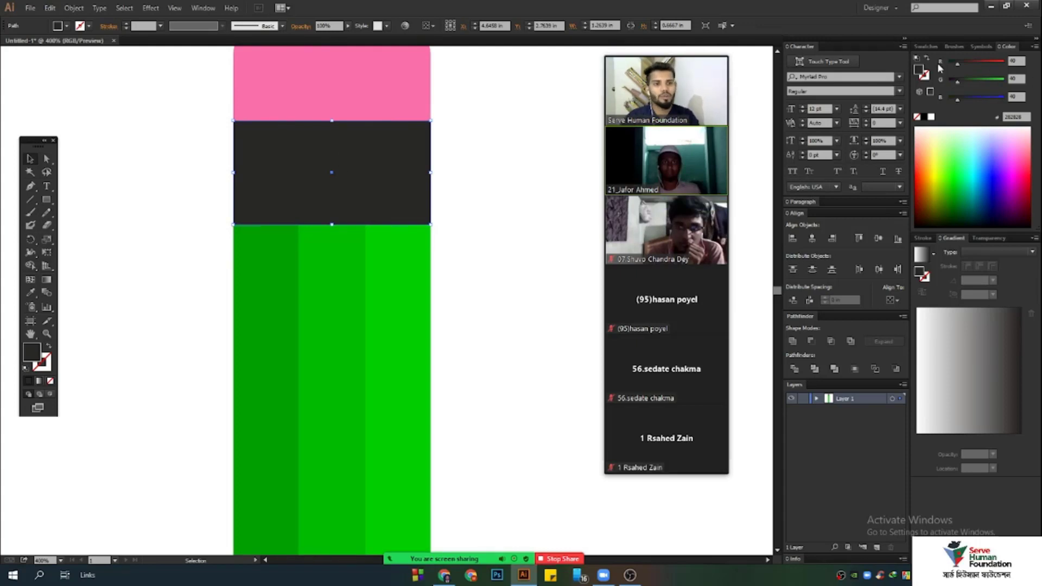
{"action": "mouse_move", "coordinate": [682, 398]}
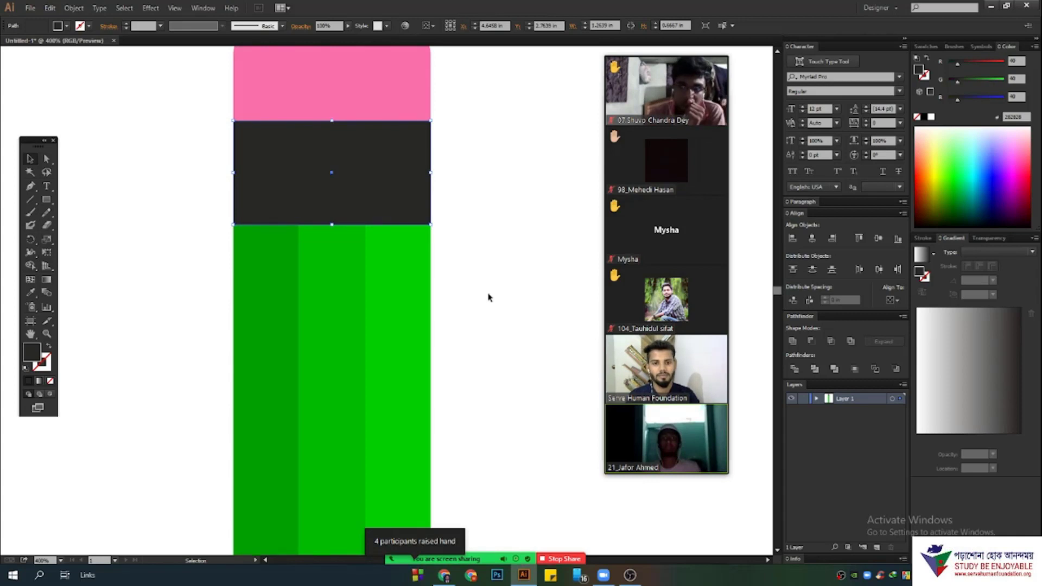
{"action": "mouse_move", "coordinate": [661, 223]}
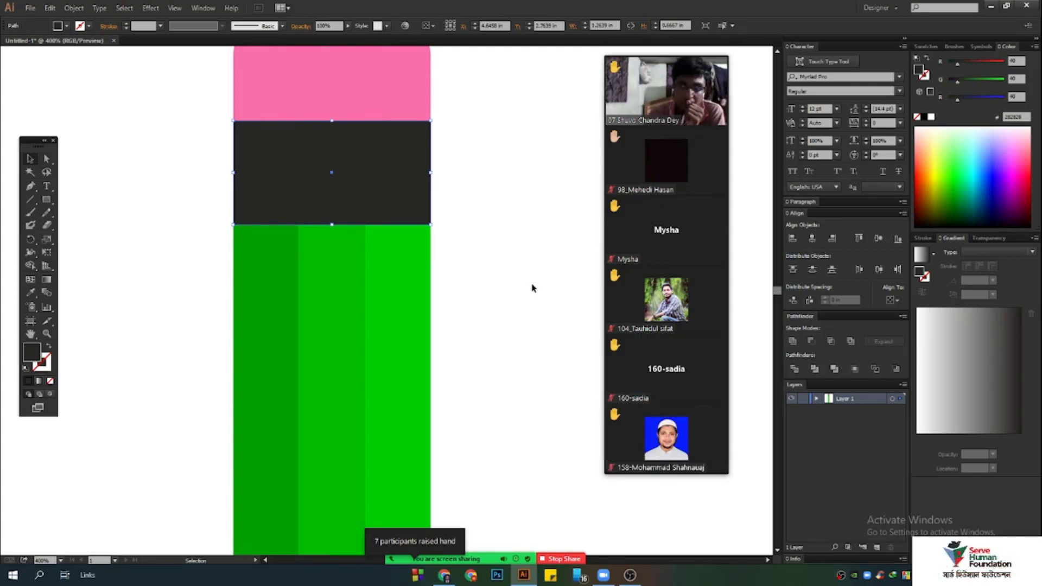
{"action": "scroll", "coordinate": [532, 289], "scroll_direction": "up", "scroll_amount": 2}
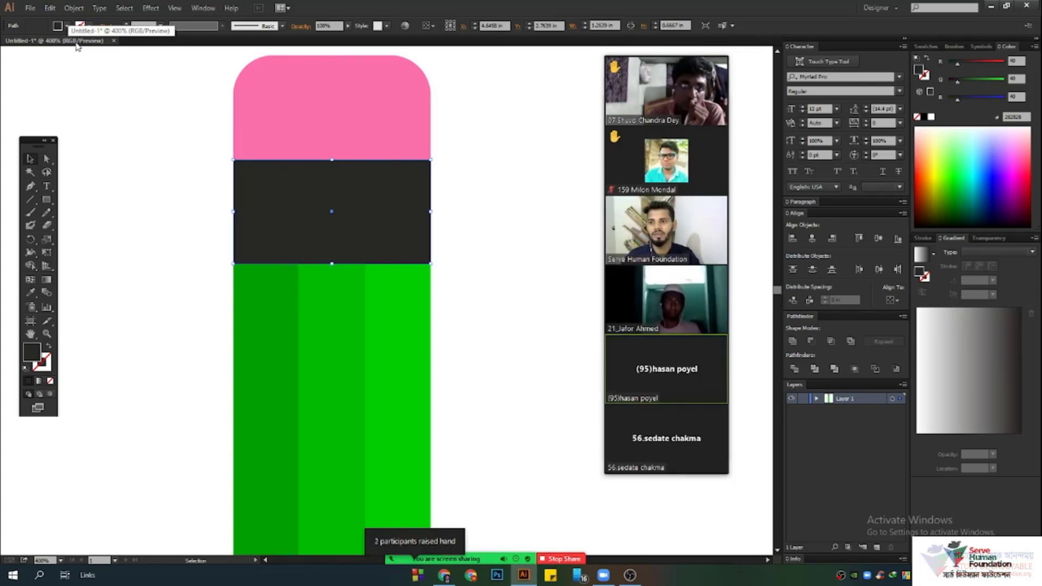
- Check the colour model and resolution in the document raster effects settings, and deselect the dark grey band
{"action": "left_click", "coordinate": [151, 8]}
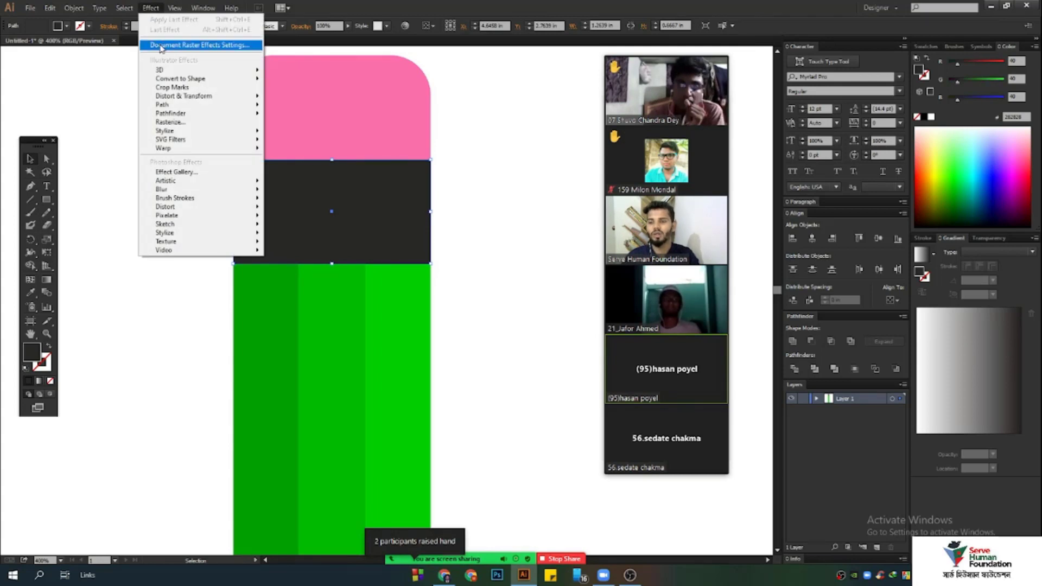
{"action": "left_click", "coordinate": [228, 45]}
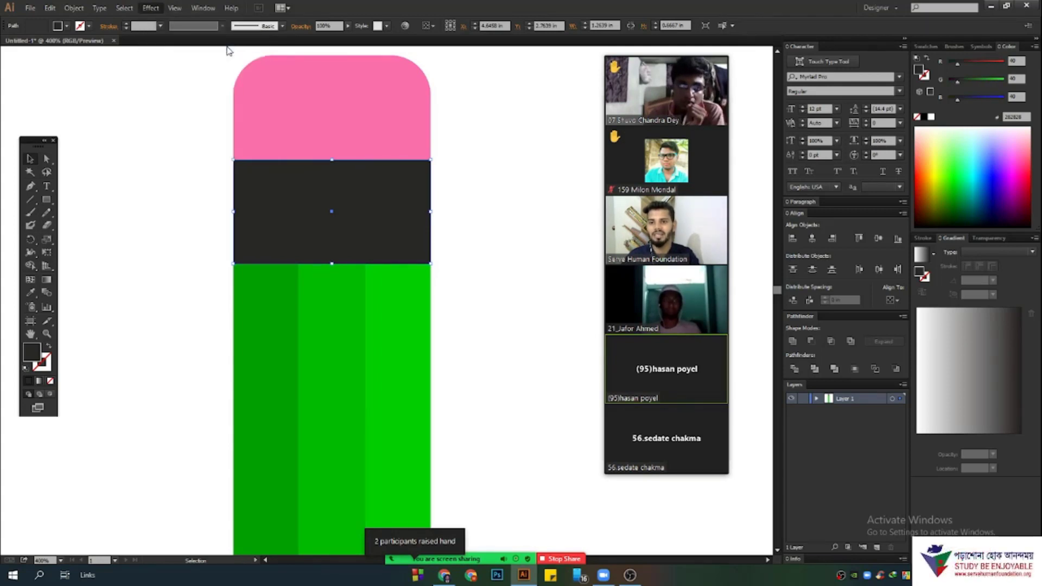
{"action": "left_click_drag", "start_coordinate": [456, 78], "coordinate": [179, 78]}
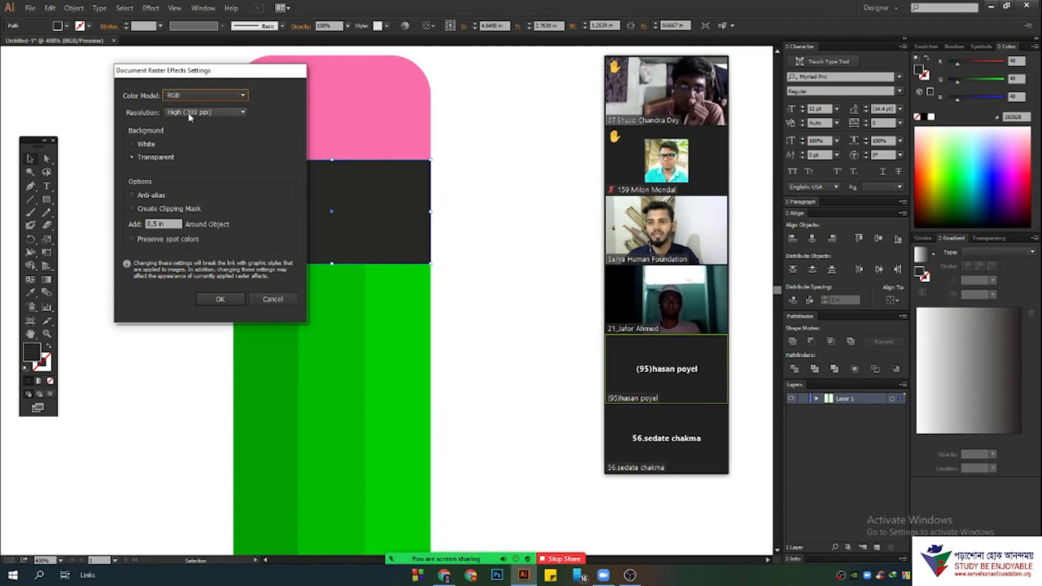
{"action": "left_click", "coordinate": [220, 299]}
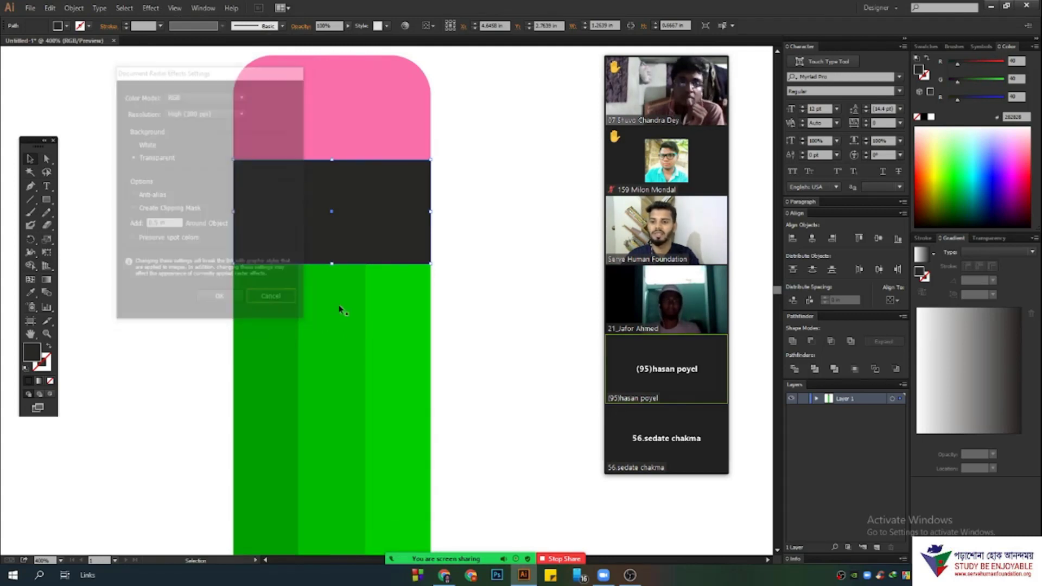
{"action": "left_click", "coordinate": [482, 231]}
{"action": "scroll", "coordinate": [482, 232], "scroll_direction": "up", "scroll_amount": 3}
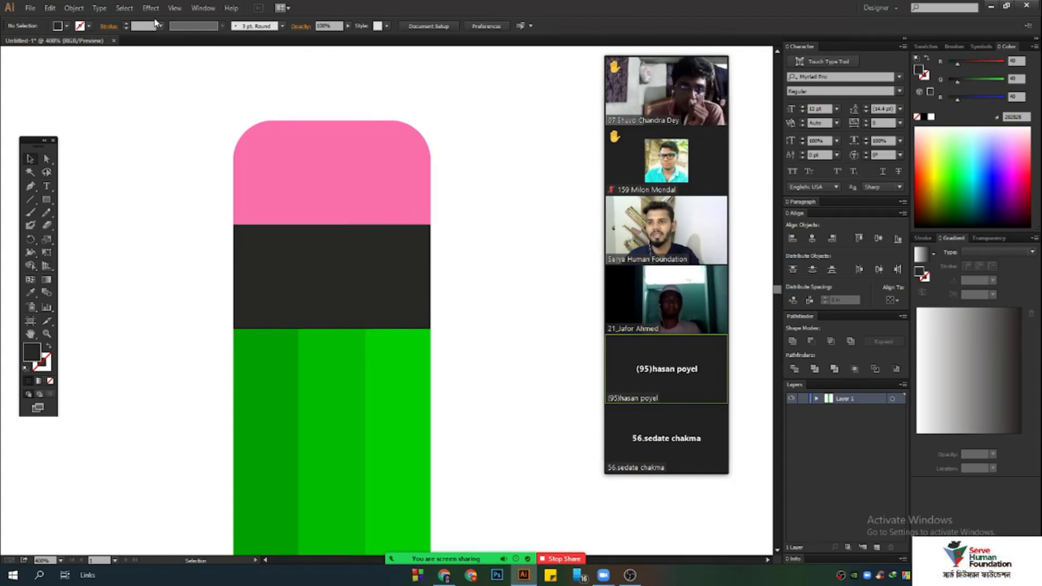
{"action": "left_click", "coordinate": [150, 8]}
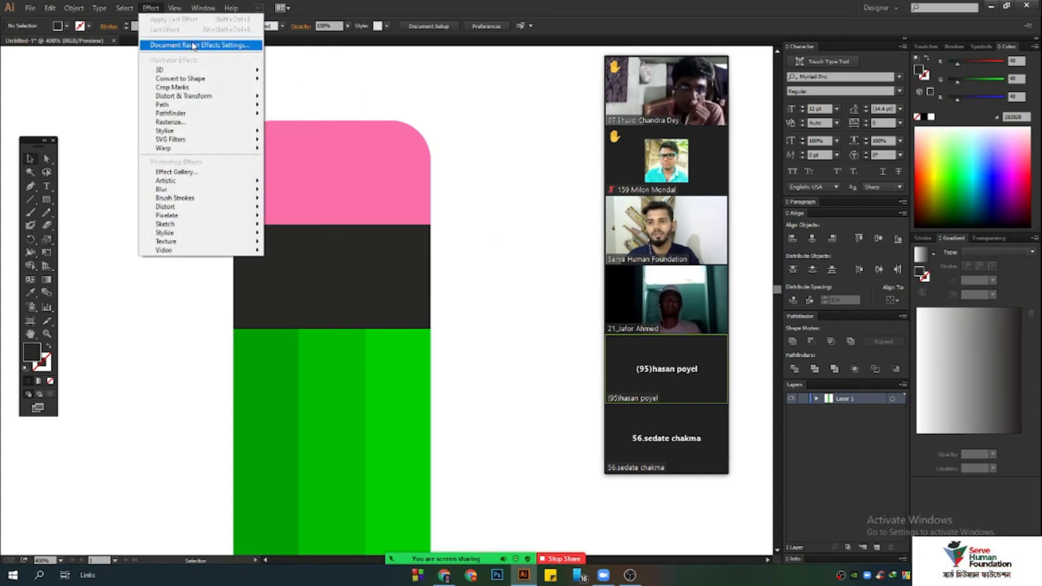
{"action": "left_click", "coordinate": [340, 68]}
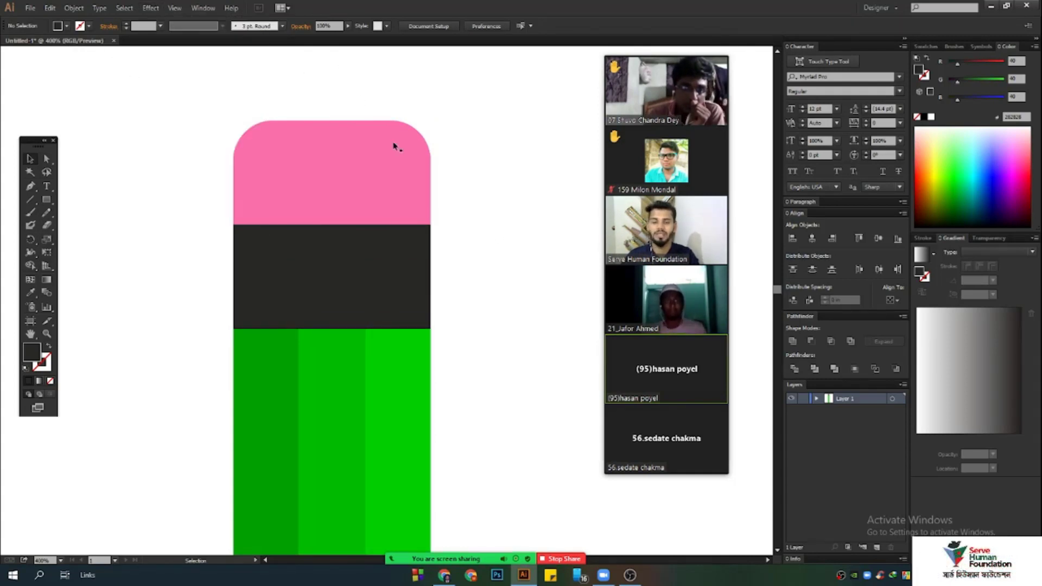
- Switch the colour sliders to the CMYK colour model
{"action": "scroll", "coordinate": [366, 288], "scroll_direction": "down", "scroll_amount": 3, "text": "alt"}
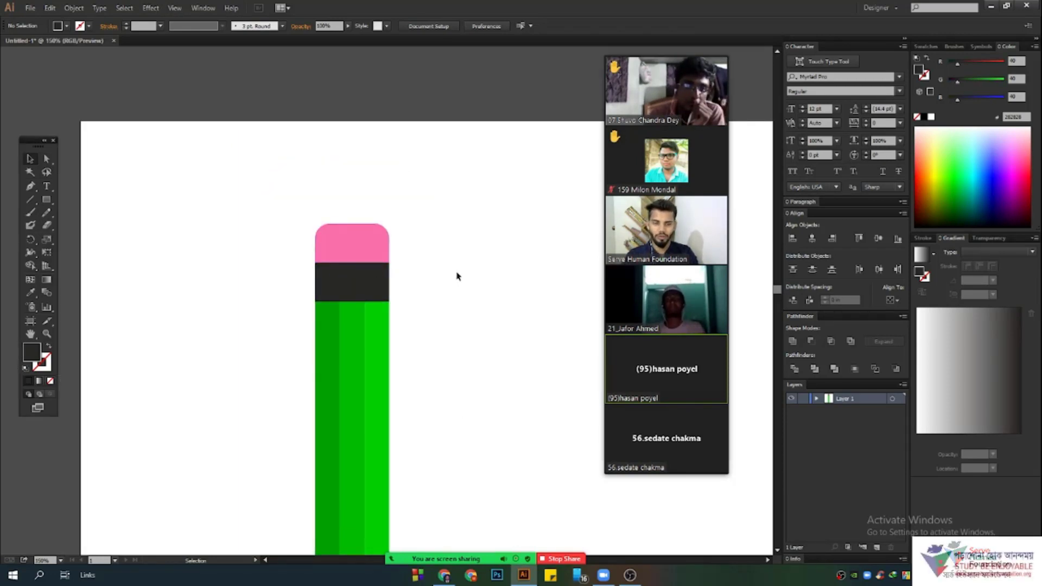
{"action": "left_click", "coordinate": [1035, 47]}
{"action": "left_click", "coordinate": [956, 98]}
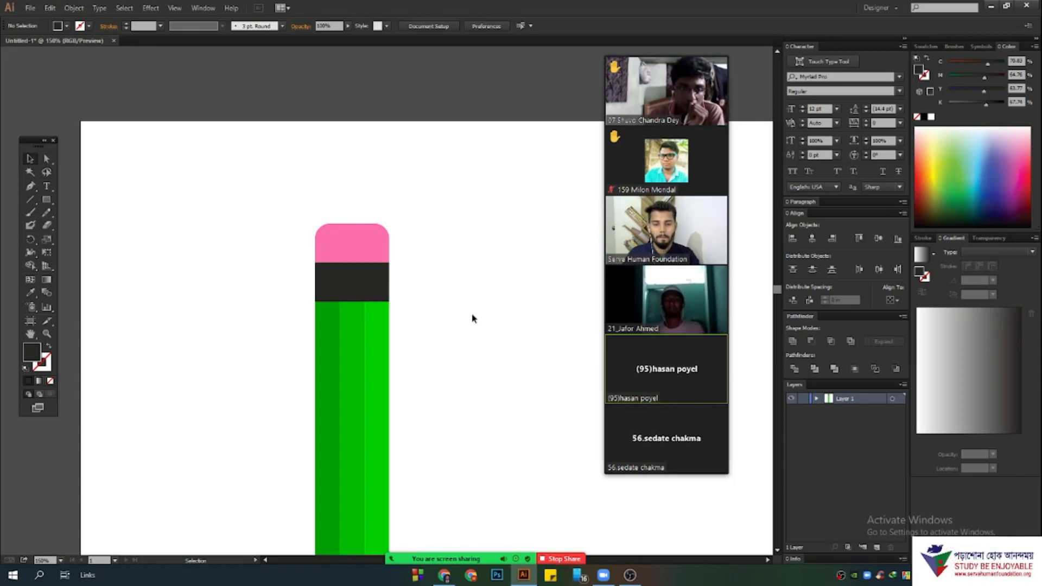
{"action": "scroll", "coordinate": [410, 305], "scroll_direction": "down", "scroll_amount": 1}
{"action": "scroll", "coordinate": [411, 305], "scroll_direction": "down", "scroll_amount": 10}
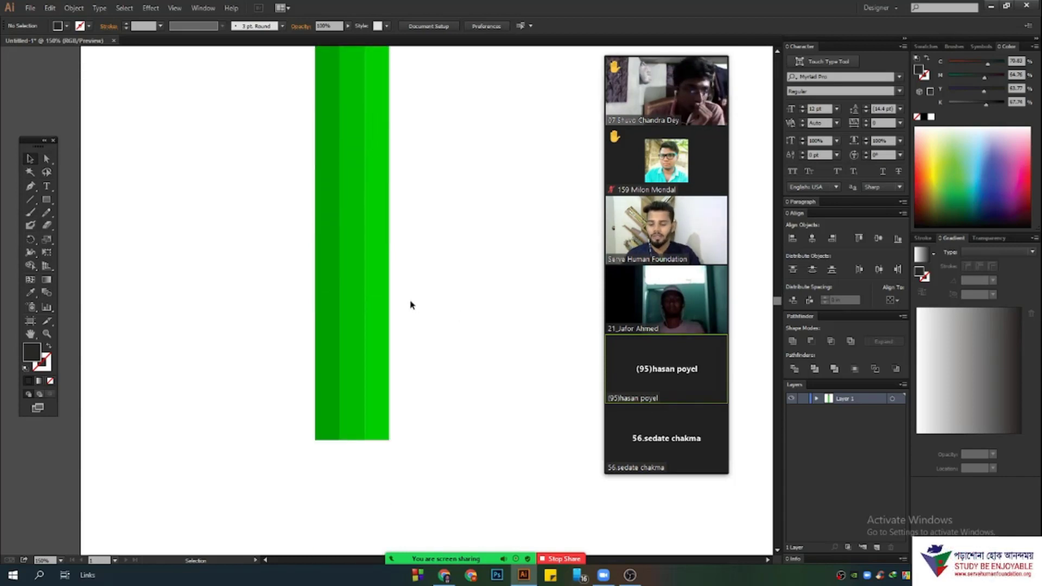
{"action": "scroll", "coordinate": [411, 354], "scroll_direction": "down", "scroll_amount": 2}
{"action": "scroll", "coordinate": [418, 368], "scroll_direction": "up", "scroll_amount": 1}
{"action": "scroll", "coordinate": [415, 375], "scroll_direction": "up", "scroll_amount": 5}
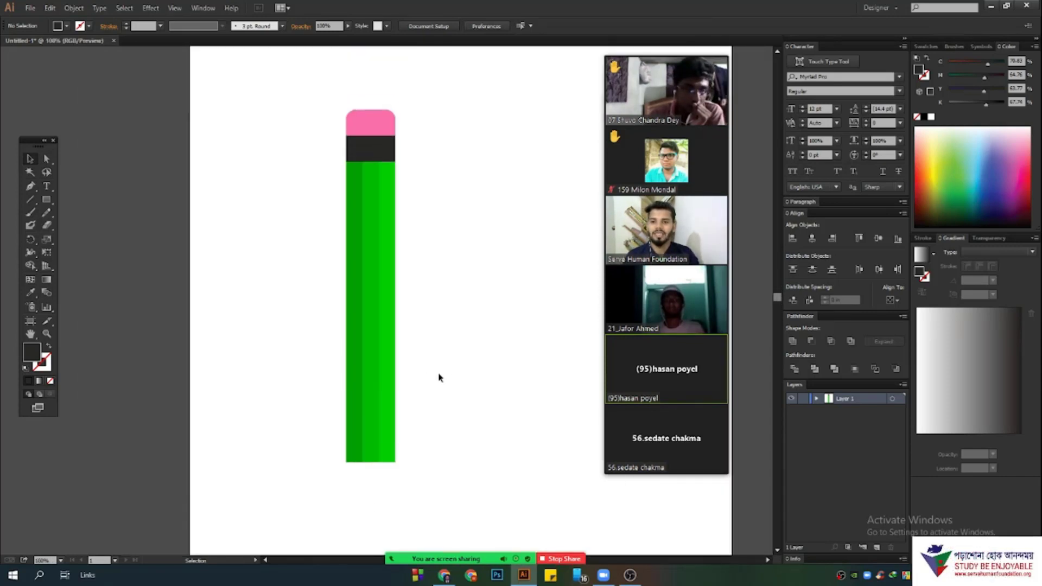
{"action": "left_click_drag", "start_coordinate": [293, 81], "coordinate": [509, 461]}
{"action": "left_click", "coordinate": [529, 438]}
{"action": "scroll", "coordinate": [362, 423], "scroll_direction": "down", "scroll_amount": 3}
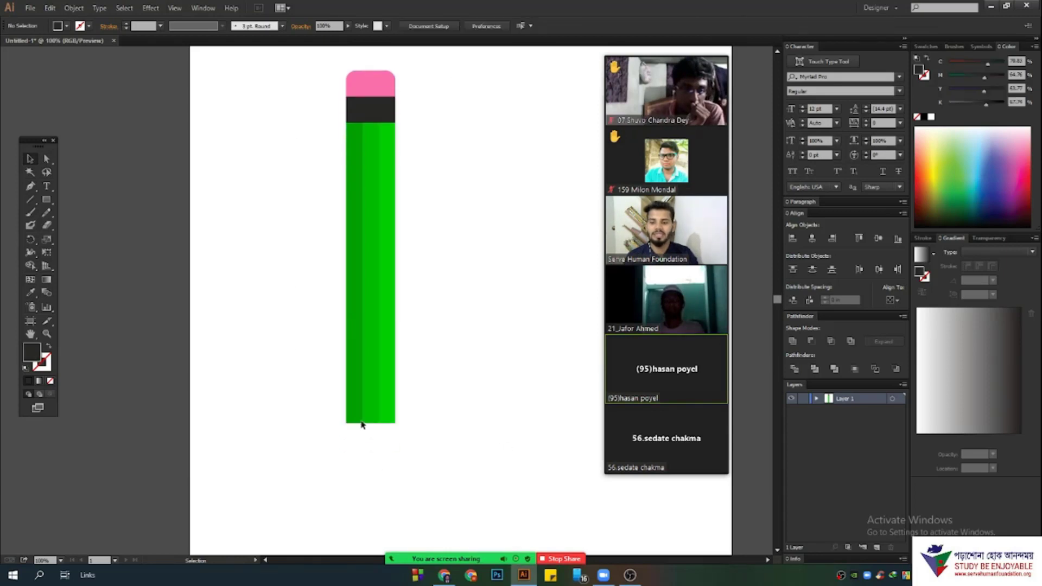
{"action": "scroll", "coordinate": [372, 467], "scroll_direction": "up", "scroll_amount": 2}
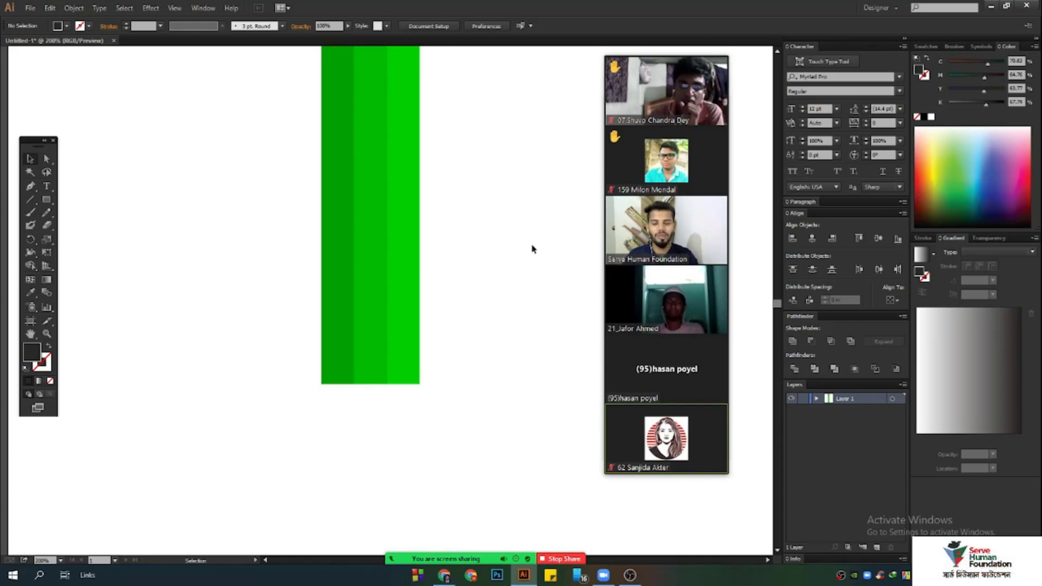
{"action": "scroll", "coordinate": [499, 396], "scroll_direction": "up", "scroll_amount": 4}
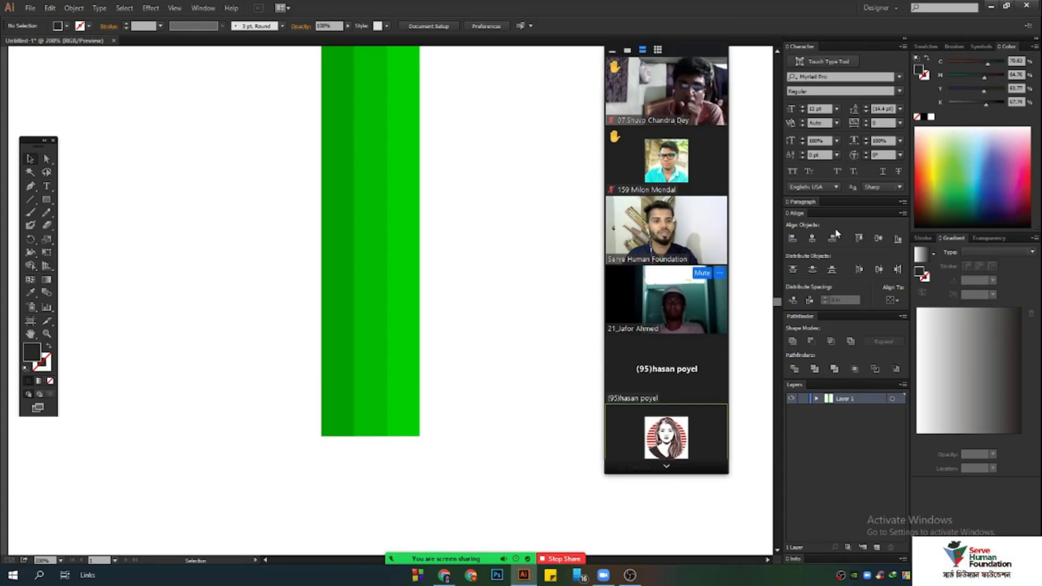
{"action": "left_click", "coordinate": [1036, 46]}
{"action": "left_click", "coordinate": [958, 49]}
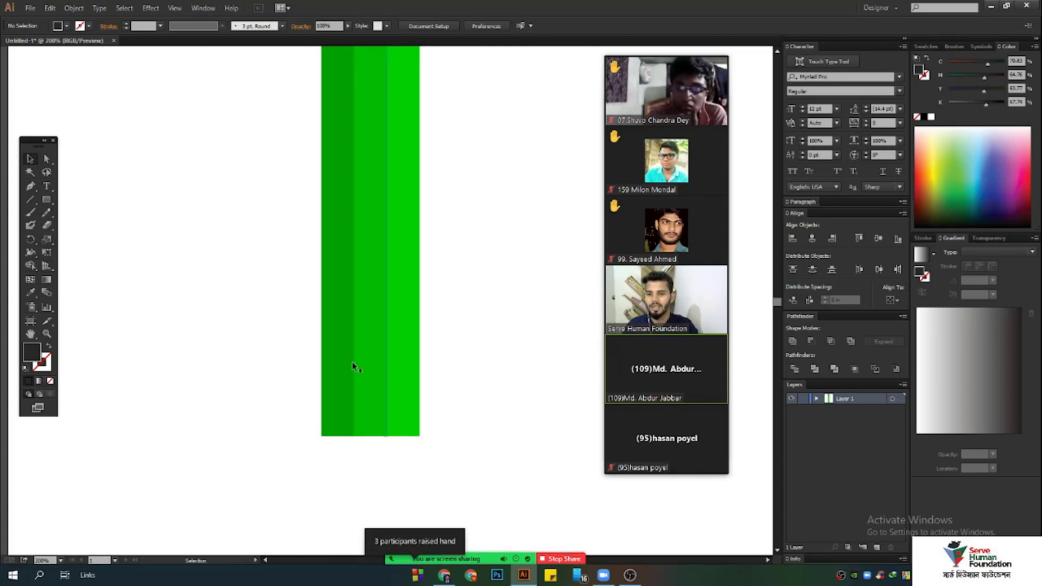
{"action": "scroll", "coordinate": [352, 366], "scroll_direction": "down", "scroll_amount": 1}
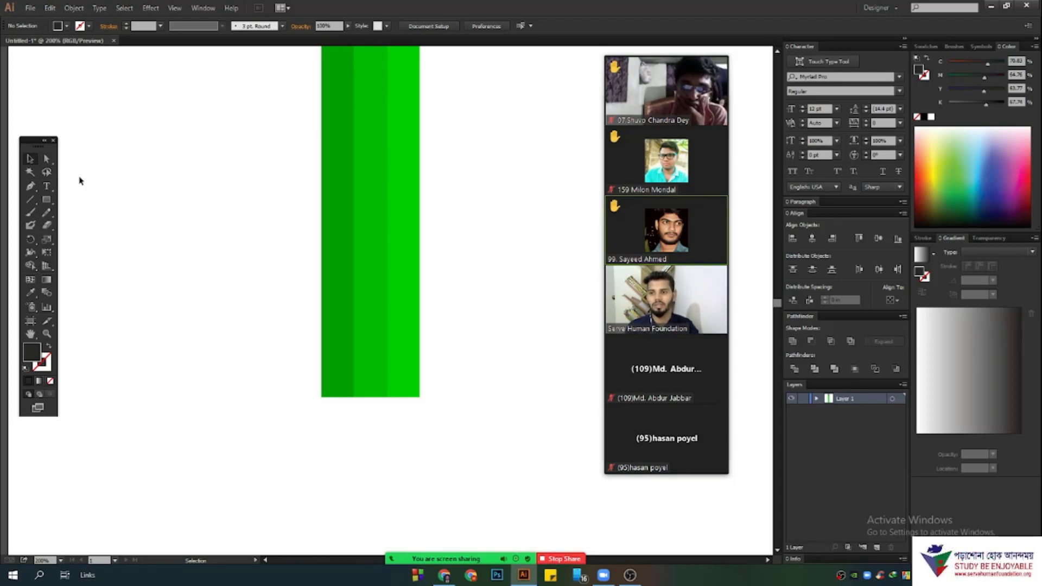
- Try lengthening the three green stripes by moving their bottom anchor points straight down with the Direct Selection tool, and undo the move
{"action": "left_click", "coordinate": [47, 159]}
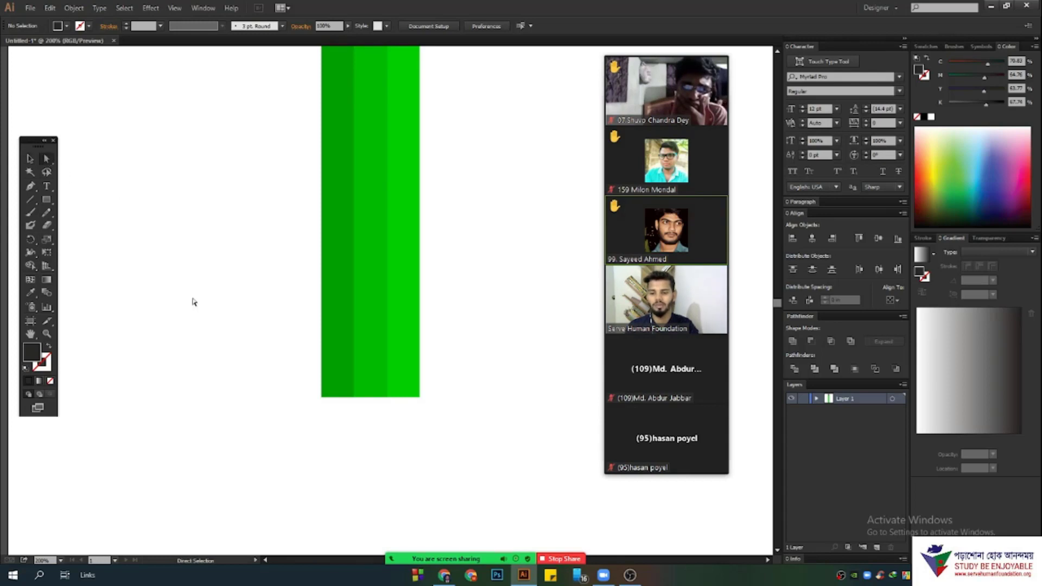
{"action": "left_click_drag", "start_coordinate": [447, 432], "coordinate": [257, 375]}
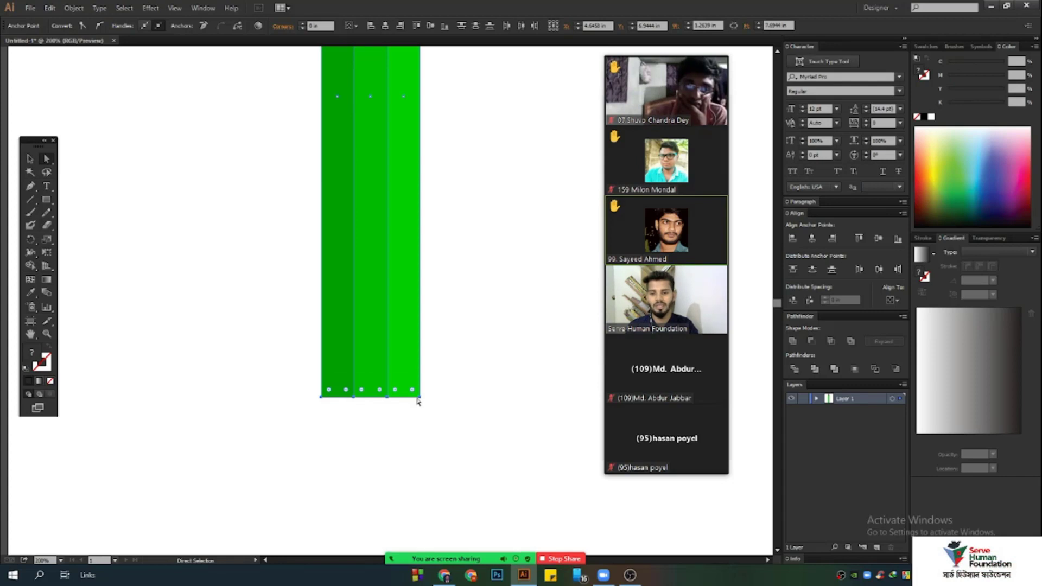
{"action": "left_click_drag", "start_coordinate": [420, 399], "coordinate": [420, 483]}
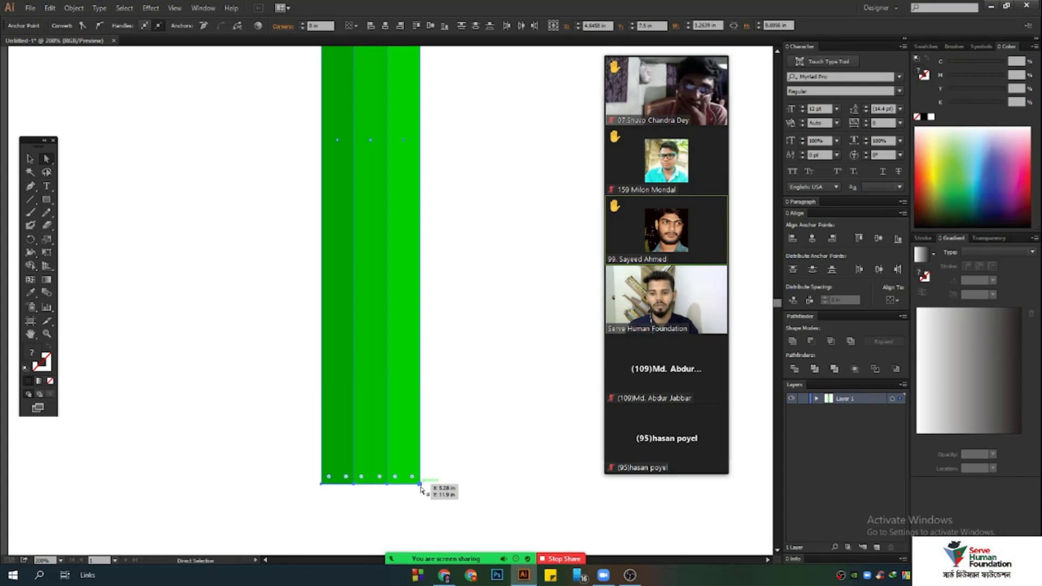
{"action": "left_click", "coordinate": [29, 158]}
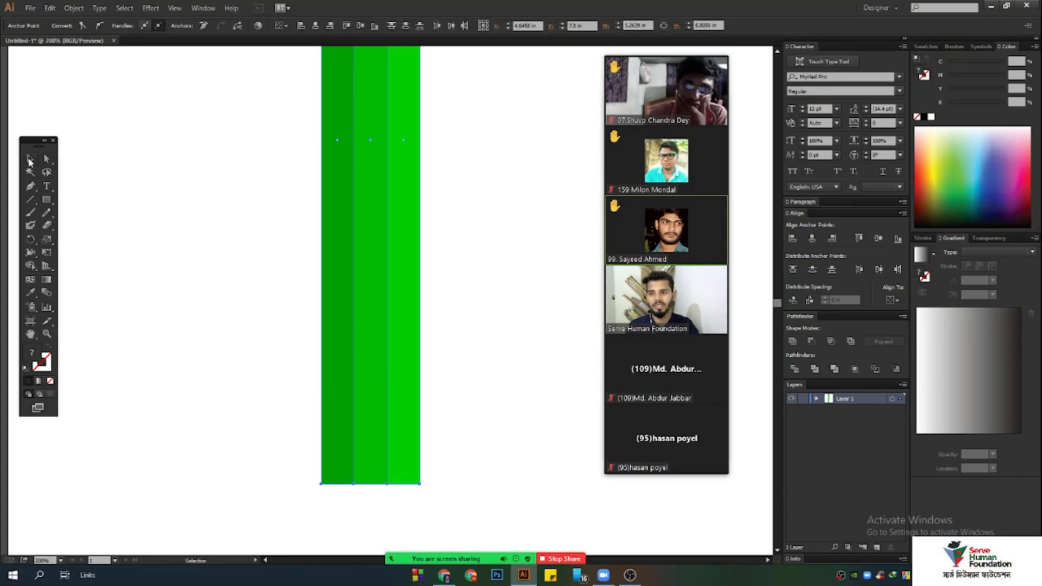
{"action": "scroll", "coordinate": [312, 452], "scroll_direction": "down", "scroll_amount": 1}
{"action": "key", "text": "ctrl+z"}
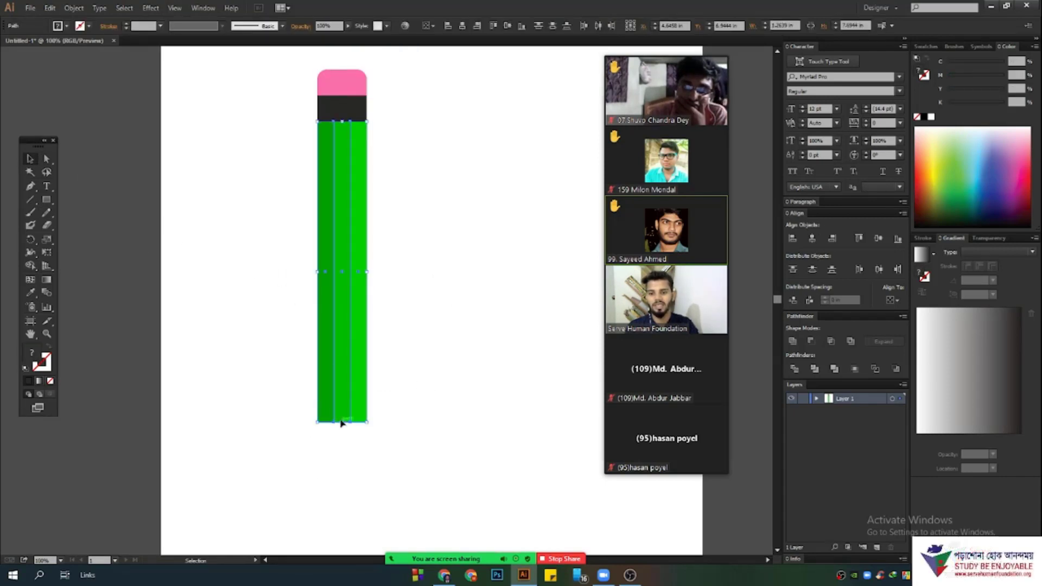
- Stretch the three green stripes downward together with the Selection tool to lengthen the pencil body, and deselect them
{"action": "left_click_drag", "start_coordinate": [342, 424], "coordinate": [343, 482]}
{"action": "left_click_drag", "start_coordinate": [458, 373], "coordinate": [170, 240]}
{"action": "left_click", "coordinate": [372, 516]}
{"action": "left_click", "coordinate": [357, 352]}
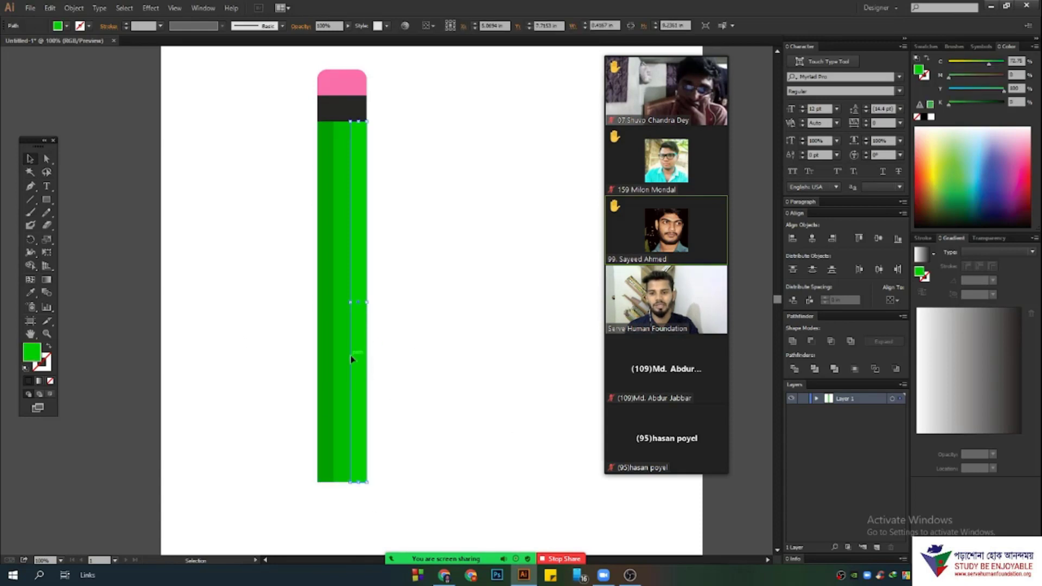
{"action": "left_click_drag", "start_coordinate": [421, 375], "coordinate": [258, 296]}
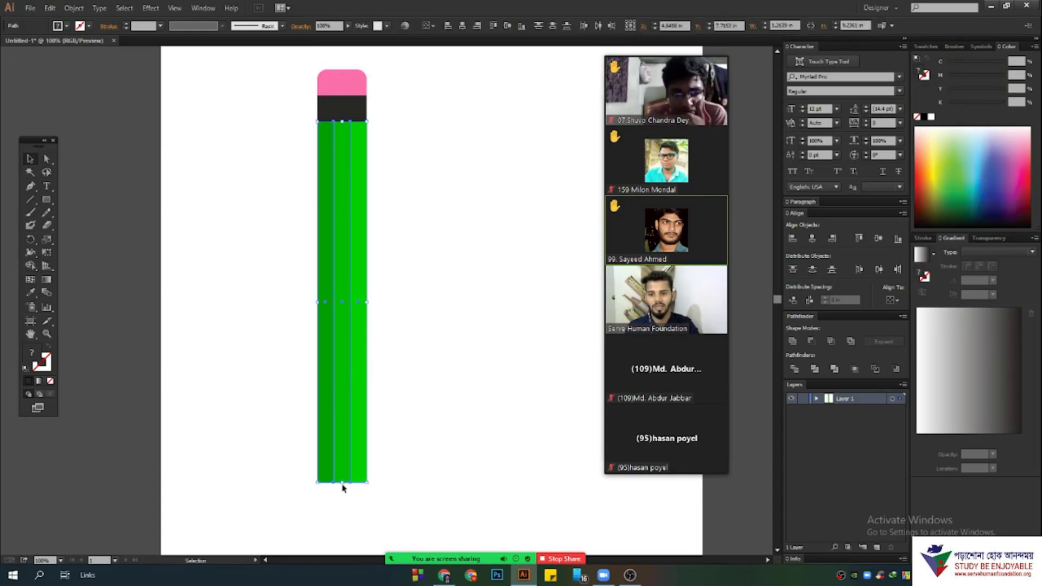
{"action": "left_click_drag", "start_coordinate": [342, 487], "coordinate": [344, 512]}
{"action": "left_click", "coordinate": [426, 421]}
{"action": "scroll", "coordinate": [414, 429], "scroll_direction": "down", "scroll_amount": 2}
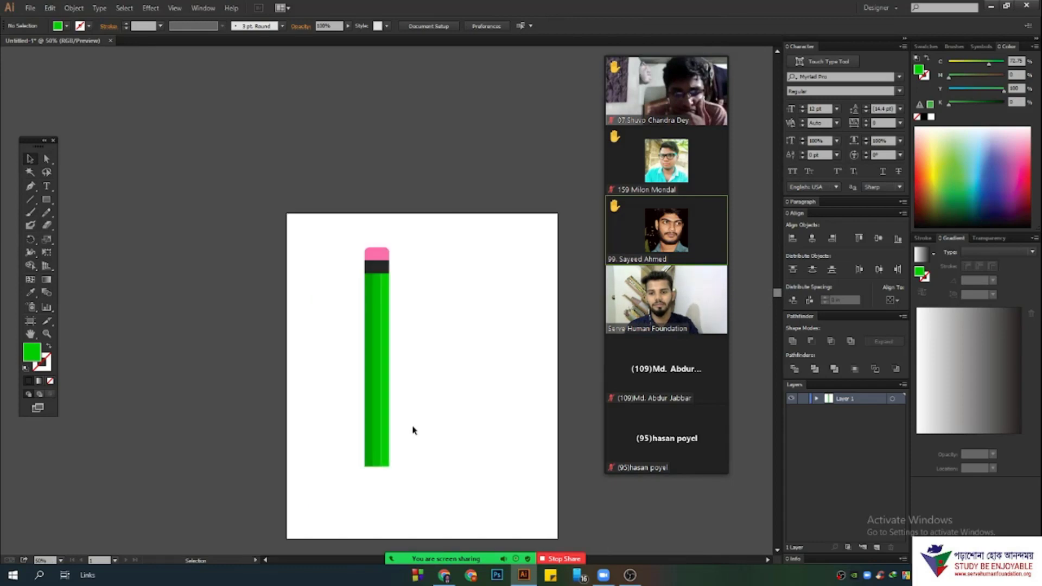
{"action": "scroll", "coordinate": [384, 488], "scroll_direction": "up", "scroll_amount": 1}
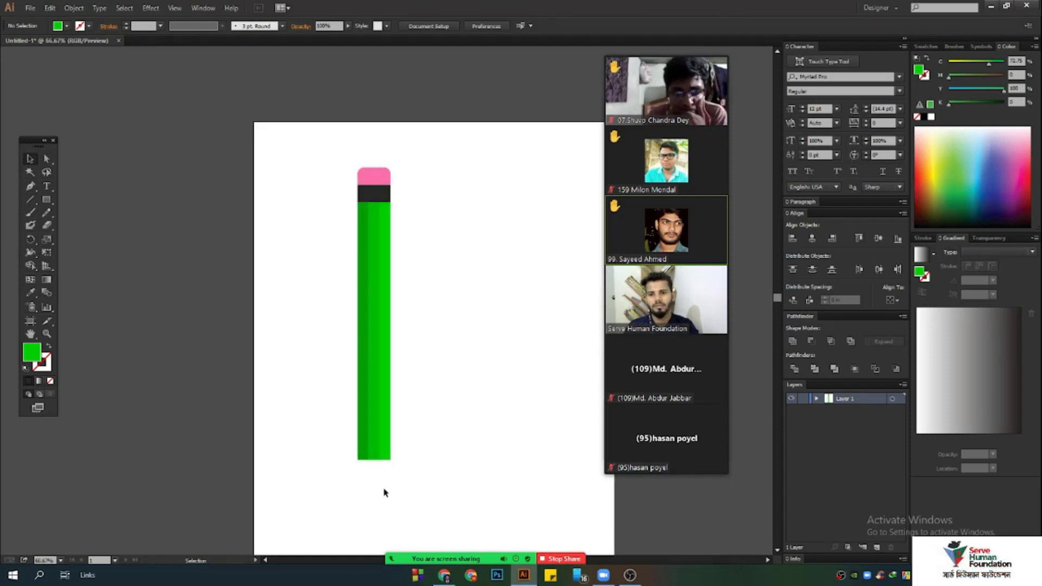
- Duplicate the dark grey band and place the copy on the empty artboard to the left of the pencil
{"action": "scroll", "coordinate": [378, 152], "scroll_direction": "up", "scroll_amount": 3}
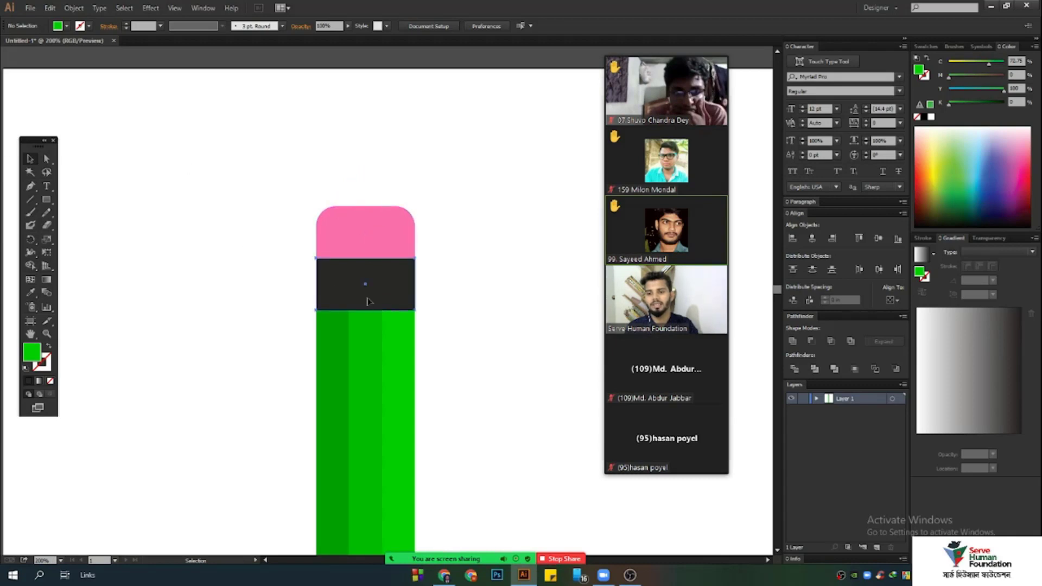
{"action": "left_click_drag", "start_coordinate": [322, 263], "coordinate": [345, 200]}
{"action": "scroll", "coordinate": [86, 201], "scroll_direction": "up", "scroll_amount": 1}
- Try selecting the two upper corner anchors of the copied dark grey rectangle and rounding them with the Direct Selection tool
{"action": "key", "text": "a"}
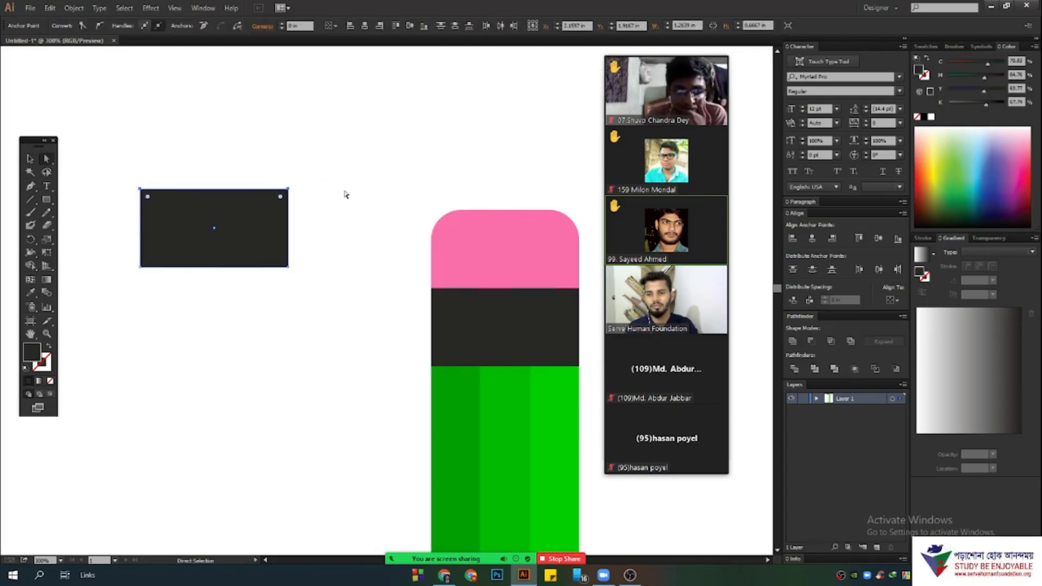
{"action": "left_click", "coordinate": [140, 95]}
{"action": "left_click_drag", "start_coordinate": [109, 162], "coordinate": [270, 217]}
{"action": "key", "text": "ctrl+z"}
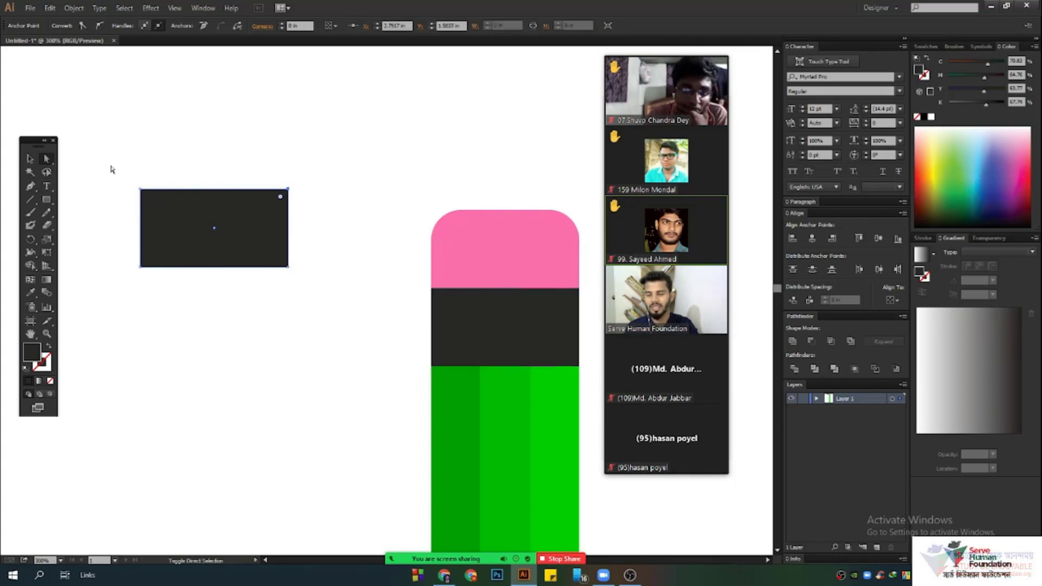
{"action": "left_click_drag", "start_coordinate": [109, 166], "coordinate": [145, 204]}
{"action": "left_click_drag", "start_coordinate": [280, 207], "coordinate": [279, 217]}
- Delete the practice copy of the dark grey rectangle beside the pencil
{"action": "key", "text": "v"}
{"action": "mouse_move", "coordinate": [181, 98]}
{"action": "left_mouse_down"}
{"action": "mouse_move", "coordinate": [360, 382]}
{"action": "mouse_move", "coordinate": [235, 87]}
{"action": "left_mouse_up"}
{"action": "key", "text": "Delete"}
{"action": "key", "text": "space"}
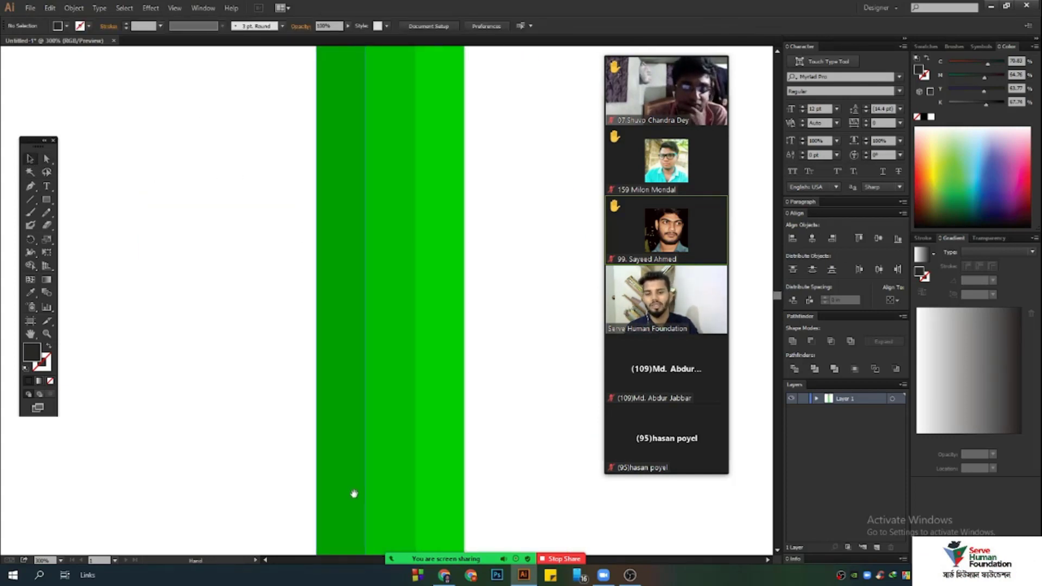
- Draw a seven-pointed dark grey practice star about 1 in wide beside the lower pencil body with the Star tool
{"action": "mouse_move", "coordinate": [353, 494]}
{"action": "left_mouse_down"}
{"action": "mouse_move", "coordinate": [328, 361]}
{"action": "mouse_move", "coordinate": [351, 79]}
{"action": "mouse_move", "coordinate": [323, 82]}
{"action": "left_mouse_up"}
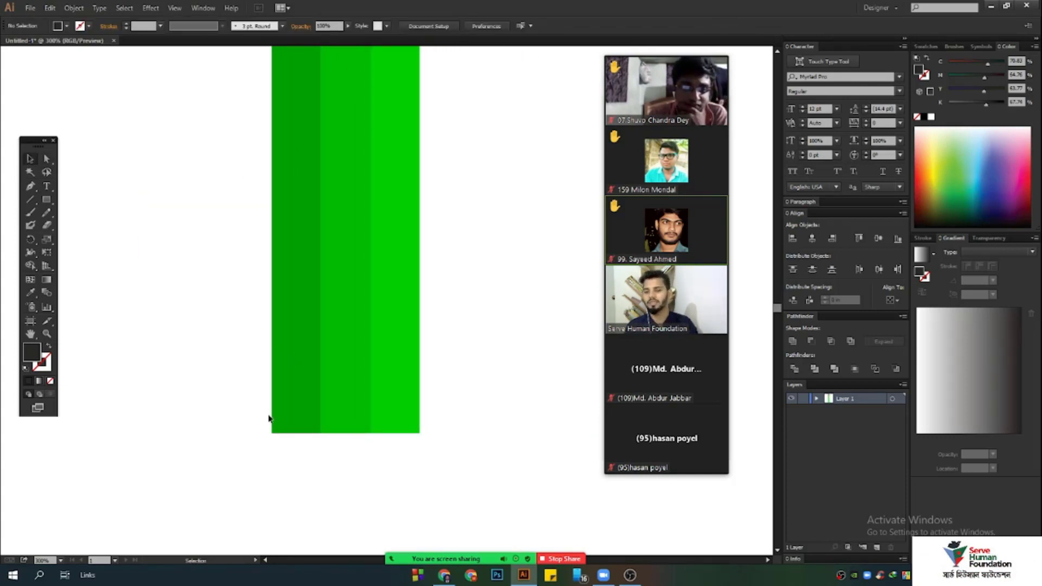
{"action": "scroll", "coordinate": [269, 418], "scroll_direction": "down", "scroll_amount": 1}
{"action": "left_click", "coordinate": [49, 203]}
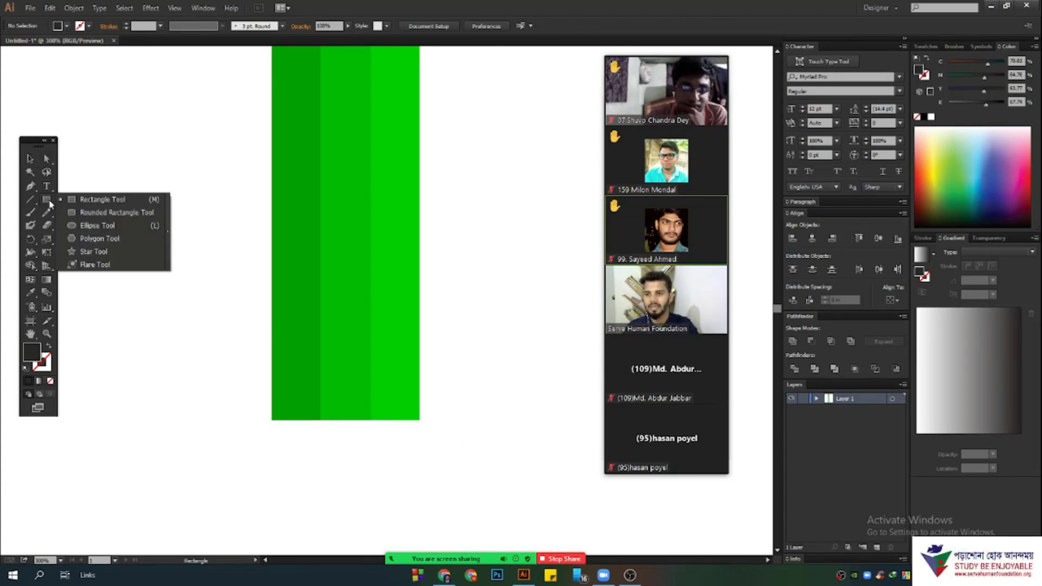
{"action": "left_click", "coordinate": [103, 255]}
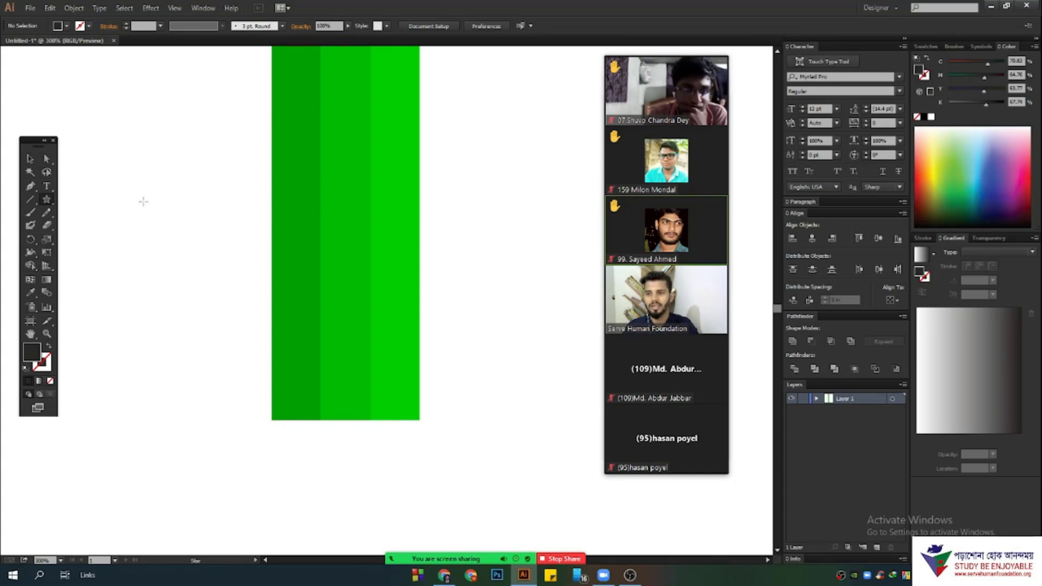
{"action": "left_click_drag", "start_coordinate": [145, 185], "coordinate": [190, 199]}
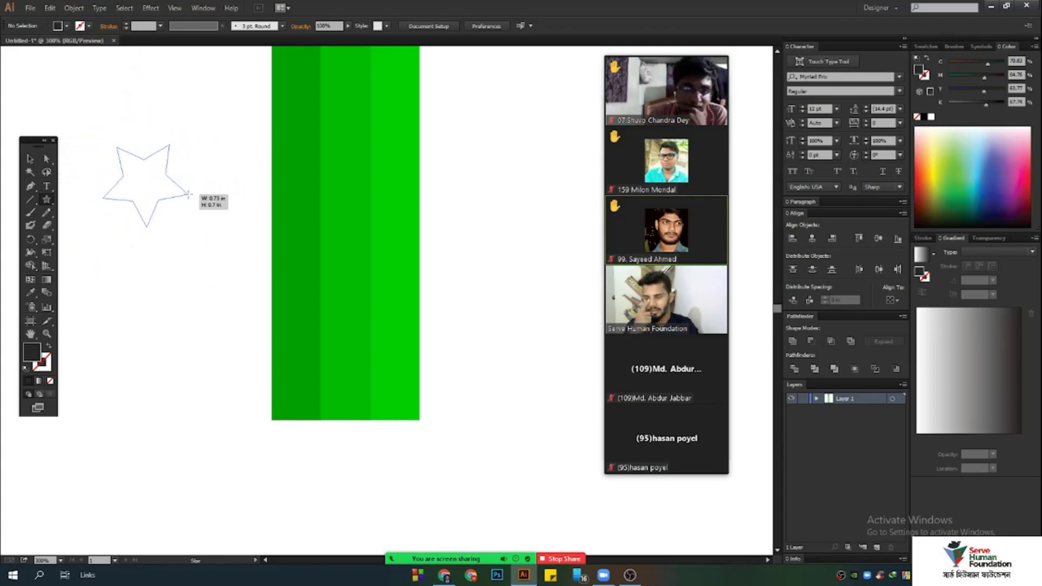
{"action": "left_click_drag", "start_coordinate": [188, 194], "coordinate": [197, 225]}
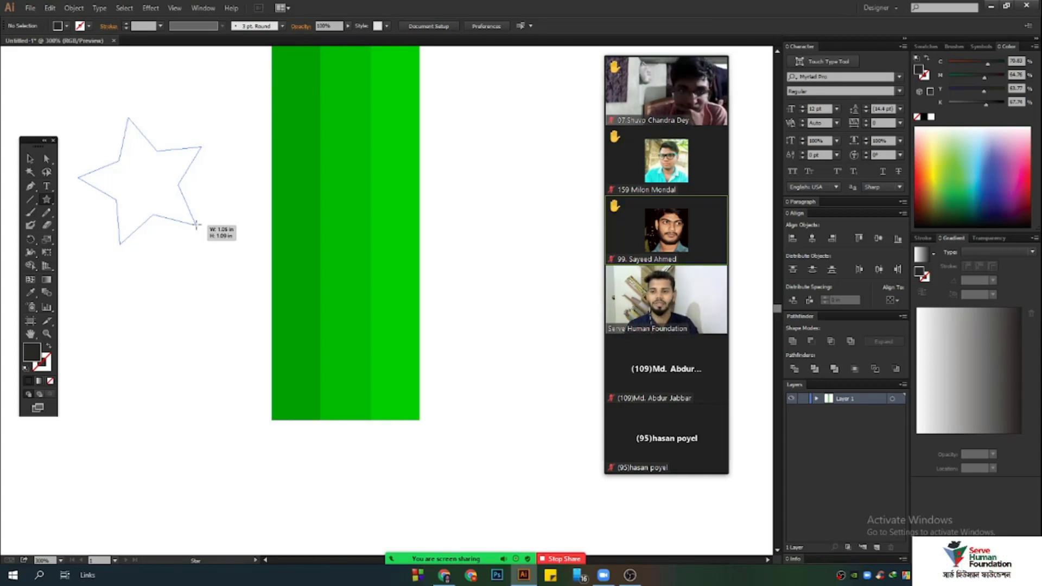
{"action": "key", "text": "Down"}
{"action": "key", "text": "Down"}
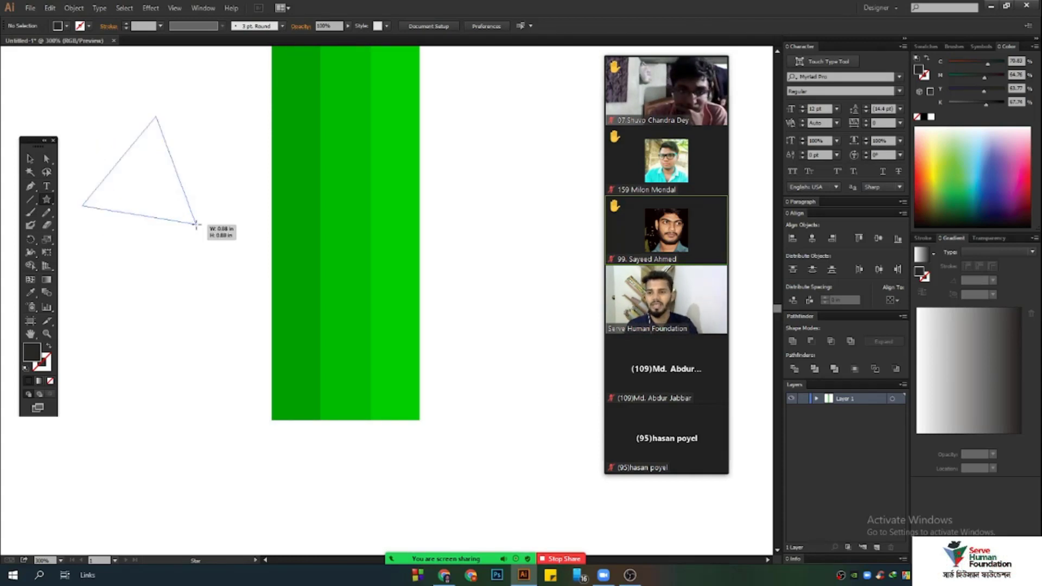
{"action": "left_click_drag", "start_coordinate": [196, 224], "coordinate": [202, 205]}
{"action": "key", "text": "Up"}
{"action": "key", "text": "Up"}
{"action": "key", "text": "Up"}
{"action": "key", "text": "Up"}
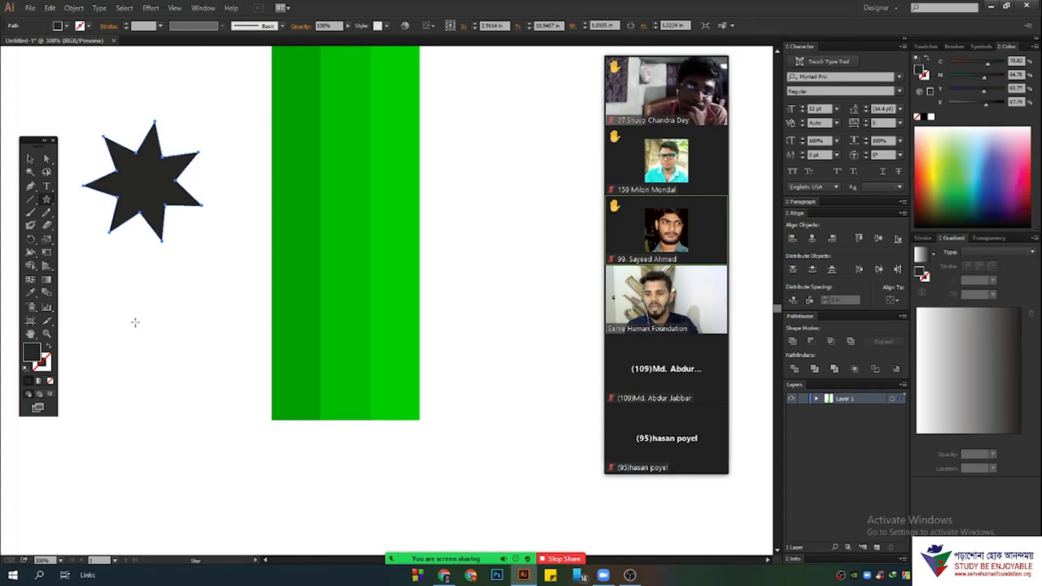
- Draw a many-pointed starburst about 0.86 in wide below the seven-pointed star by raising the number of star points
{"action": "left_click_drag", "start_coordinate": [135, 322], "coordinate": [177, 350]}
{"action": "key", "text": "Up"}
{"action": "key", "text": "Up"}
{"action": "key", "text": "Up"}
{"action": "key", "text": "Up"}
{"action": "key", "text": "Up"}
{"action": "key", "text": "Up"}
{"action": "key", "text": "Up"}
{"action": "key", "text": "Up"}
{"action": "key", "text": "Up"}
{"action": "key", "text": "Up"}
{"action": "key", "text": "Up"}
{"action": "key", "text": "Up"}
{"action": "key", "text": "Up"}
{"action": "key", "text": "Up"}
{"action": "key", "text": "Up"}
{"action": "key", "text": "Up"}
{"action": "key", "text": "Up"}
{"action": "key", "text": "Up"}
{"action": "key", "text": "Up"}
{"action": "key", "text": "Up"}
{"action": "key", "text": "Up"}
{"action": "key", "text": "Up"}
{"action": "key", "text": "Up"}
{"action": "key", "text": "Up"}
{"action": "key", "text": "Up"}
{"action": "key", "text": "Up"}
{"action": "key", "text": "Up"}
{"action": "key", "text": "Up"}
{"action": "key", "text": "Up"}
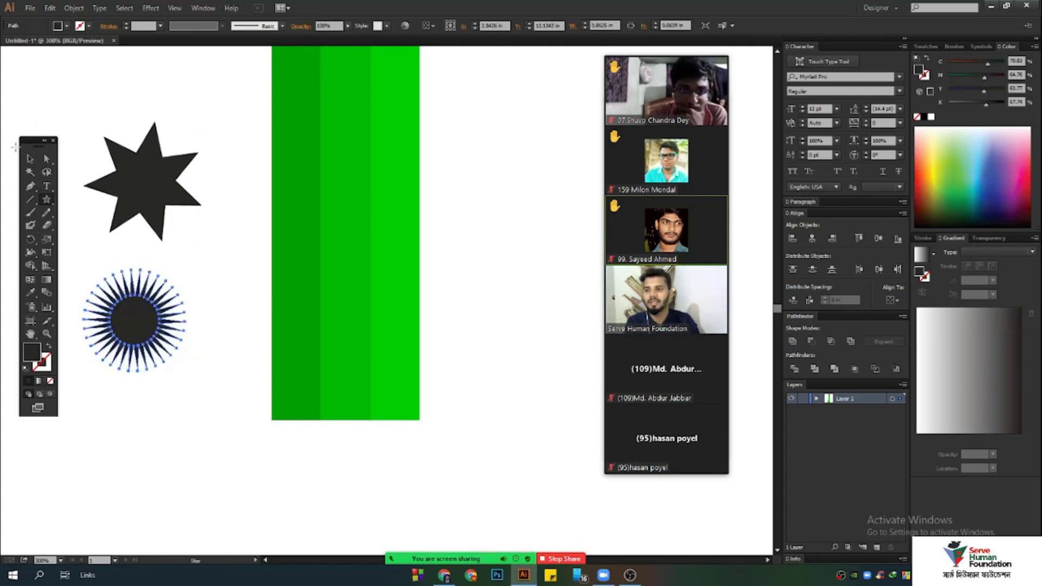
- Delete the seven-pointed star and the starburst beside the pencil with the Selection tool
{"action": "left_click", "coordinate": [28, 159]}
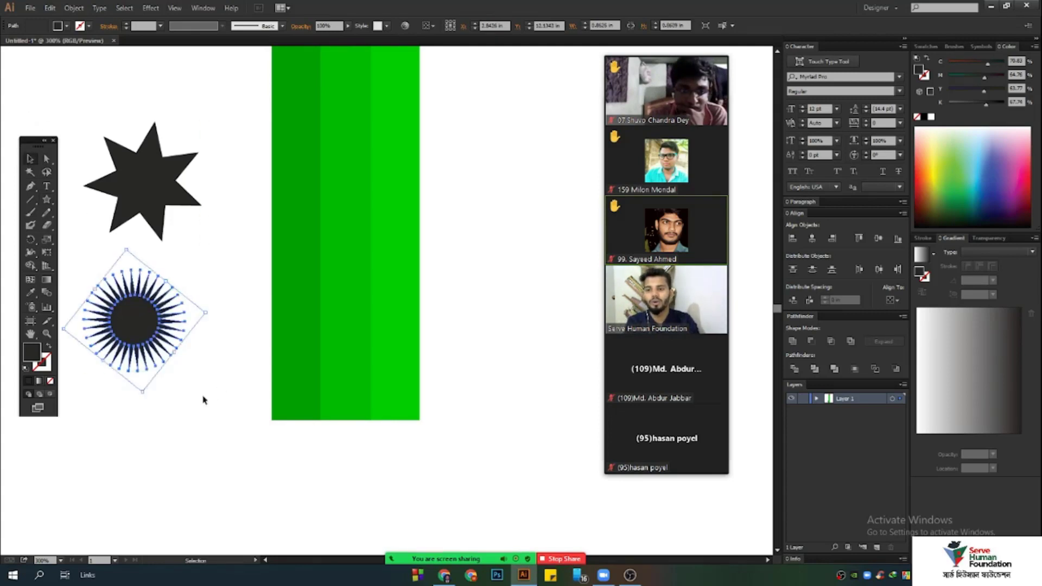
{"action": "left_click", "coordinate": [155, 173]}
{"action": "key", "text": "Delete"}
{"action": "left_click_drag", "start_coordinate": [208, 399], "coordinate": [112, 251]}
{"action": "key", "text": "Delete"}
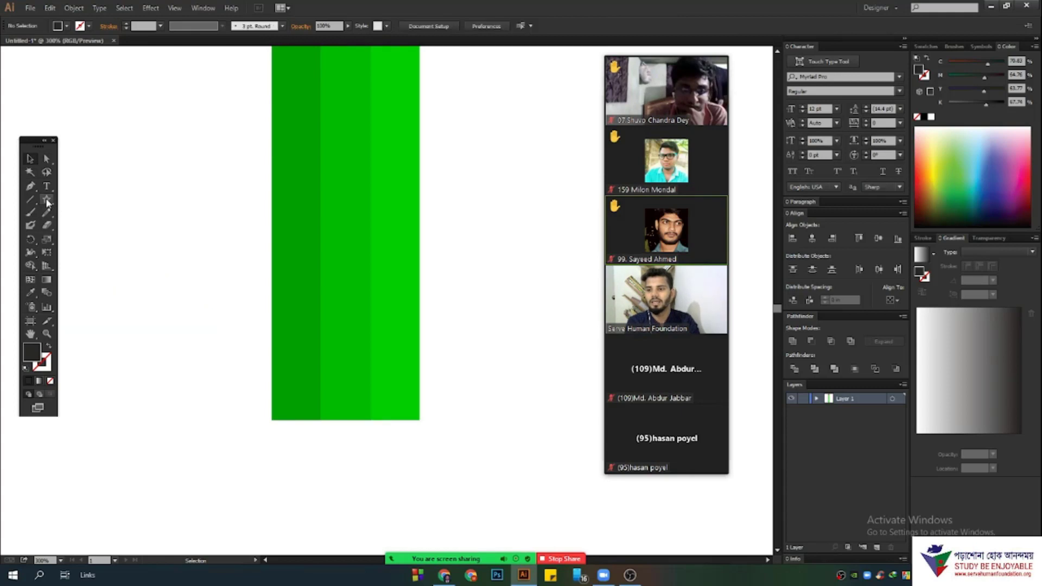
- Draw a dark grey triangle about 1.1 in wide beside the pencil using the Star tool reduced to three points
{"action": "left_click_drag", "start_coordinate": [47, 203], "coordinate": [103, 251]}
{"action": "left_click_drag", "start_coordinate": [134, 191], "coordinate": [188, 213]}
{"action": "key", "text": "Down"}
{"action": "key", "text": "Down"}
{"action": "key", "text": "Down"}
{"action": "key", "text": "Down"}
{"action": "key", "text": "Down"}
{"action": "key", "text": "Down"}
{"action": "key", "text": "Down"}
{"action": "key", "text": "Down"}
{"action": "key", "text": "Down"}
{"action": "key", "text": "Down"}
{"action": "left_click", "coordinate": [31, 159]}
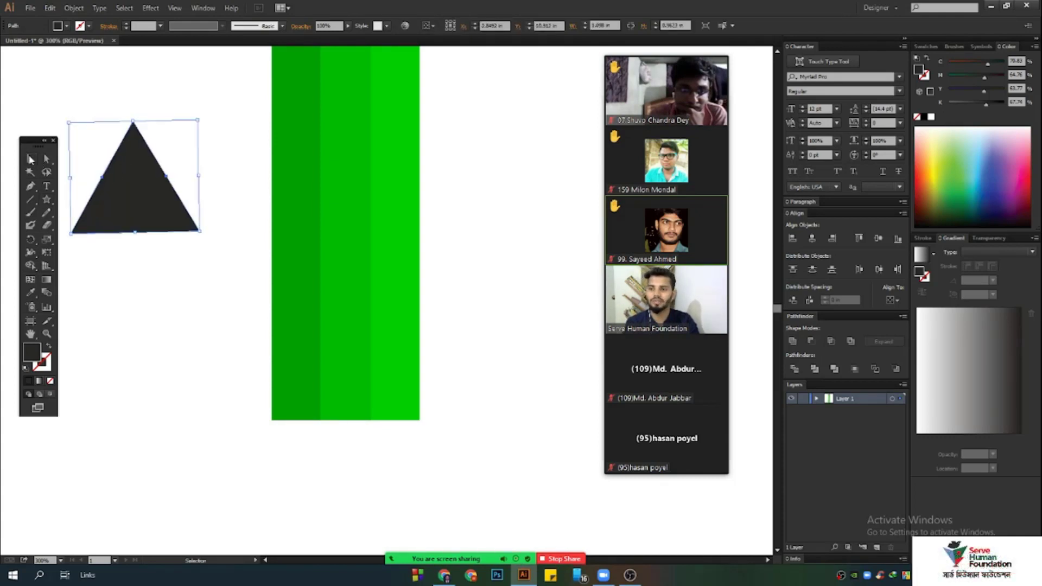
- Rotate the triangle to point downward and place it under the pencil body with its upper-left corner at the body's lower-left corner
{"action": "left_click_drag", "start_coordinate": [205, 122], "coordinate": [70, 223]}
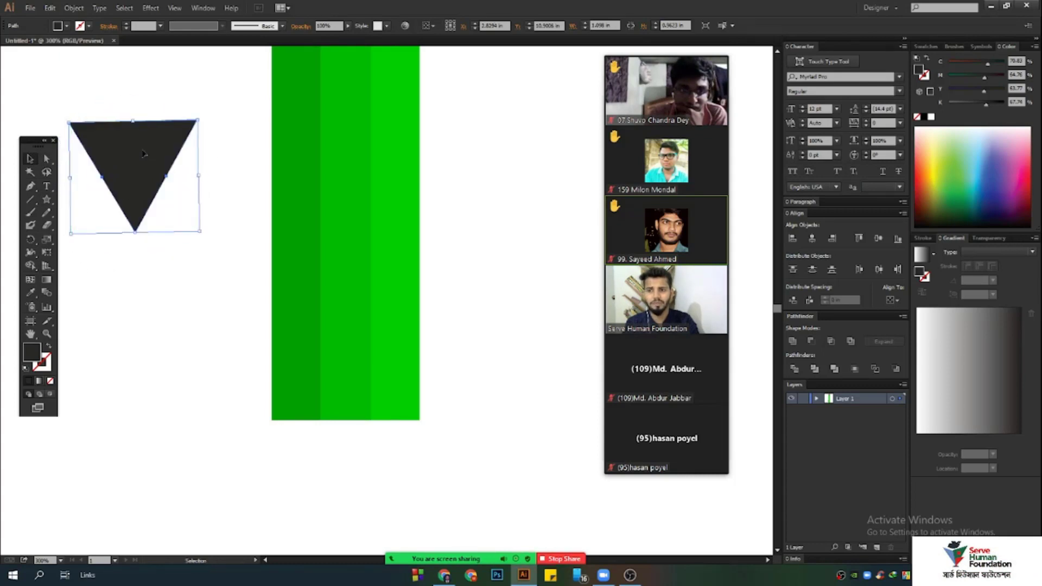
{"action": "left_click_drag", "start_coordinate": [143, 152], "coordinate": [349, 462]}
{"action": "scroll", "coordinate": [265, 307], "scroll_direction": "down", "scroll_amount": 3}
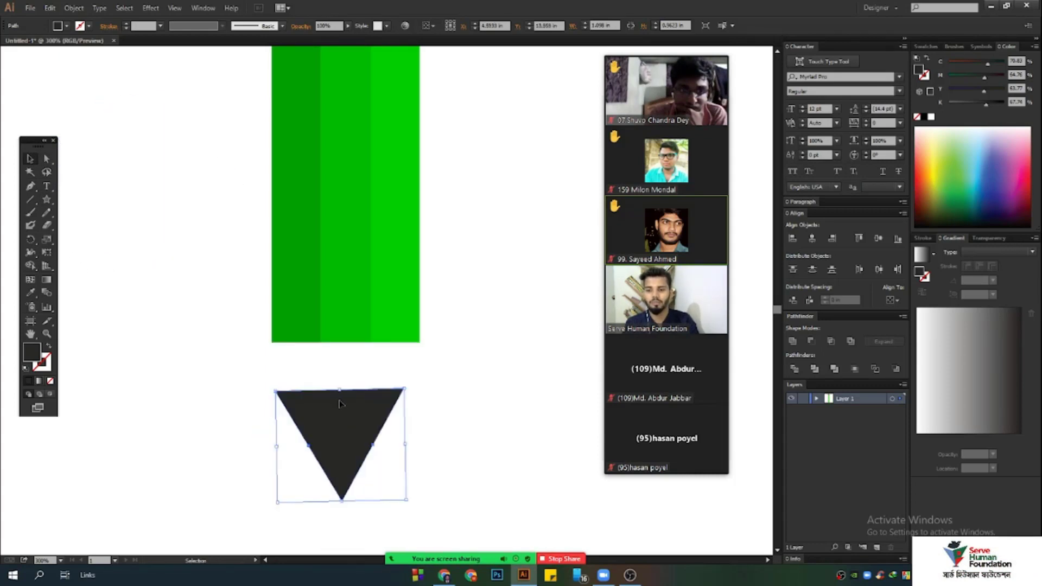
{"action": "scroll", "coordinate": [265, 307], "scroll_direction": "up", "scroll_amount": 2}
{"action": "left_click_drag", "start_coordinate": [322, 410], "coordinate": [318, 304]}
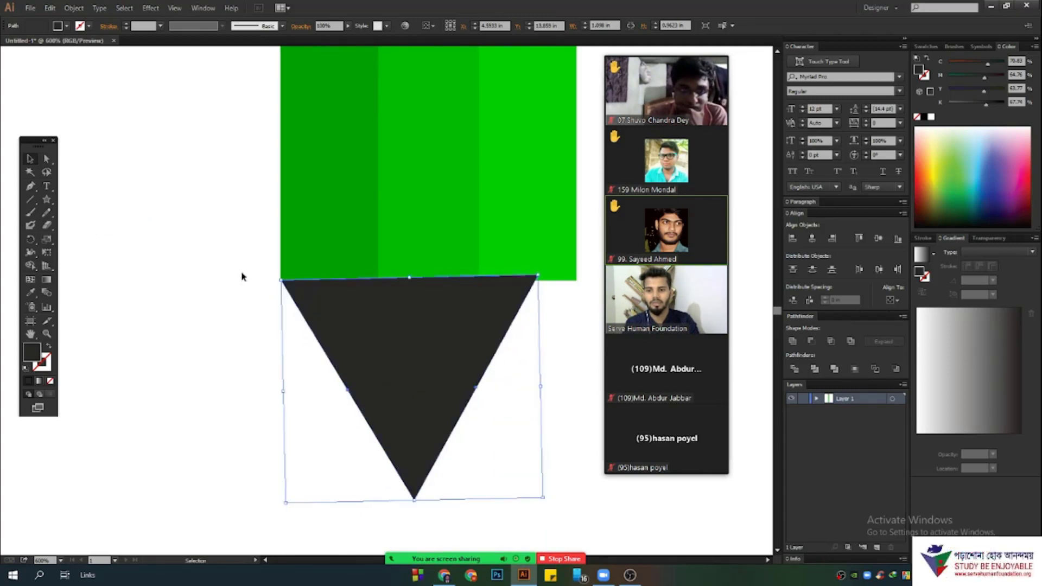
{"action": "left_click", "coordinate": [275, 277]}
{"action": "scroll", "coordinate": [274, 277], "scroll_direction": "up", "scroll_amount": 3}
{"action": "left_click_drag", "start_coordinate": [376, 332], "coordinate": [376, 333]}
{"action": "left_click", "coordinate": [219, 344]}
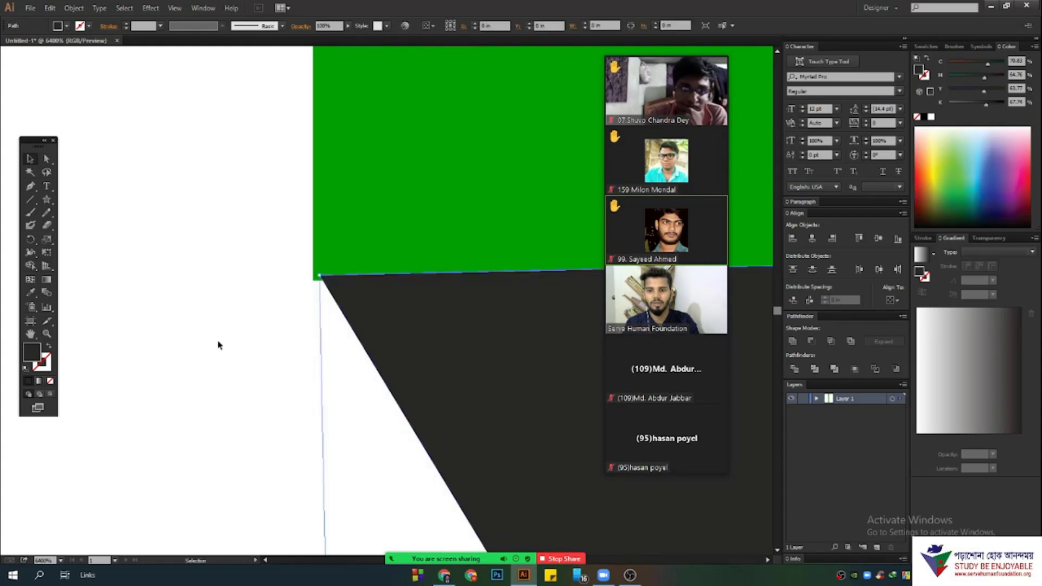
{"action": "scroll", "coordinate": [277, 354], "scroll_direction": "down", "scroll_amount": 2}
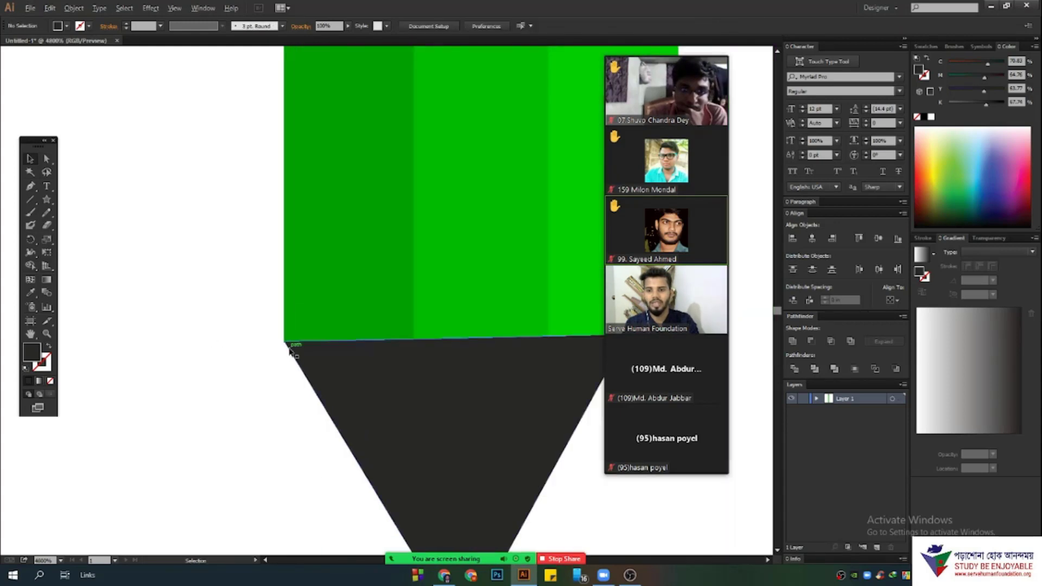
{"action": "scroll", "coordinate": [264, 338], "scroll_direction": "up", "scroll_amount": 2}
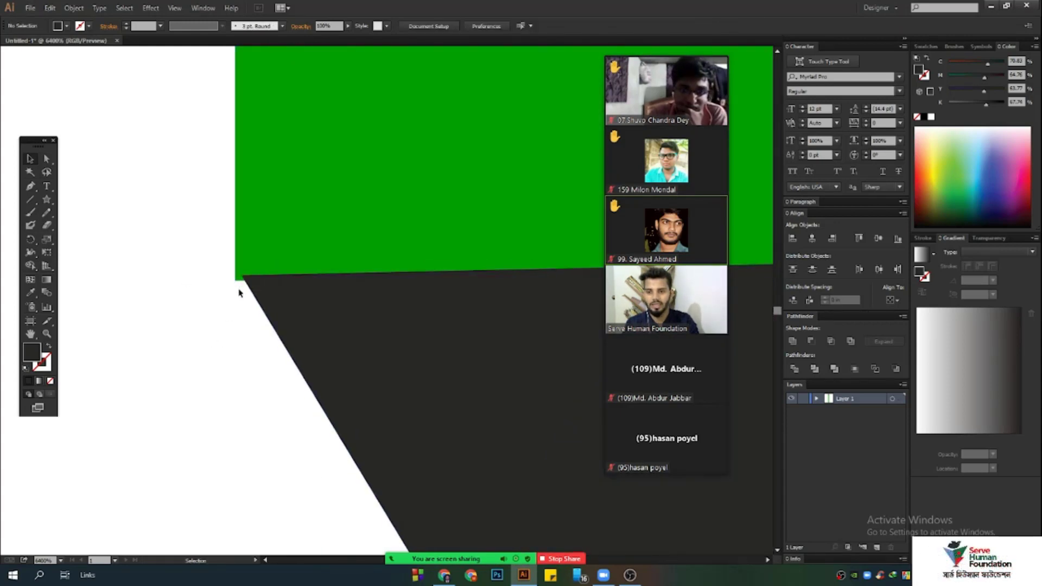
- Review the whole pencil, select the green stripes together with the tip triangle to check their alignment, and deselect them
{"action": "scroll", "coordinate": [203, 321], "scroll_direction": "down", "scroll_amount": 3}
{"action": "scroll", "coordinate": [204, 325], "scroll_direction": "down", "scroll_amount": 6}
{"action": "left_click_drag", "start_coordinate": [347, 183], "coordinate": [362, 459]}
{"action": "scroll", "coordinate": [312, 347], "scroll_direction": "down", "scroll_amount": 3}
{"action": "scroll", "coordinate": [311, 348], "scroll_direction": "up", "scroll_amount": 1}
{"action": "key", "text": "a"}
{"action": "mouse_move", "coordinate": [218, 191]}
{"action": "left_mouse_down"}
{"action": "mouse_move", "coordinate": [309, 338]}
{"action": "mouse_move", "coordinate": [365, 403]}
{"action": "left_mouse_up"}
{"action": "left_click", "coordinate": [291, 477]}
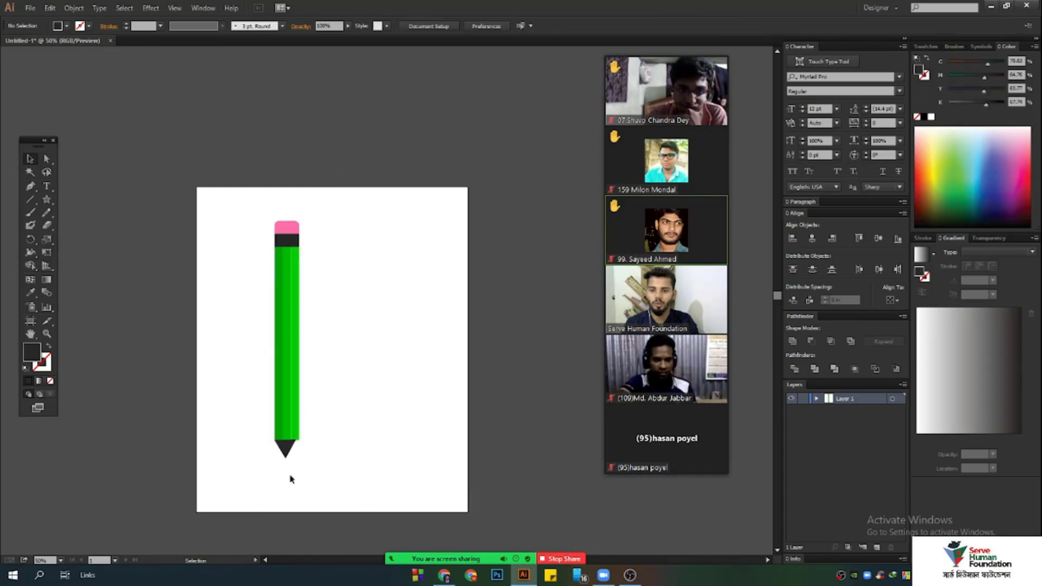
{"action": "key", "text": "v"}
{"action": "scroll", "coordinate": [258, 482], "scroll_direction": "up", "scroll_amount": 2}
{"action": "left_click_drag", "start_coordinate": [411, 460], "coordinate": [267, 353]}
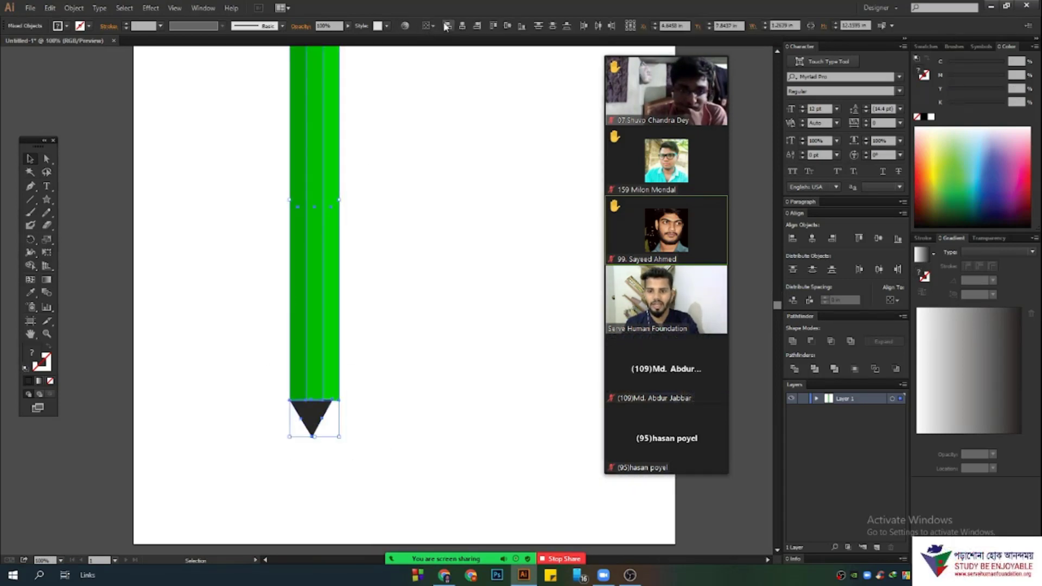
{"action": "left_click", "coordinate": [330, 474]}
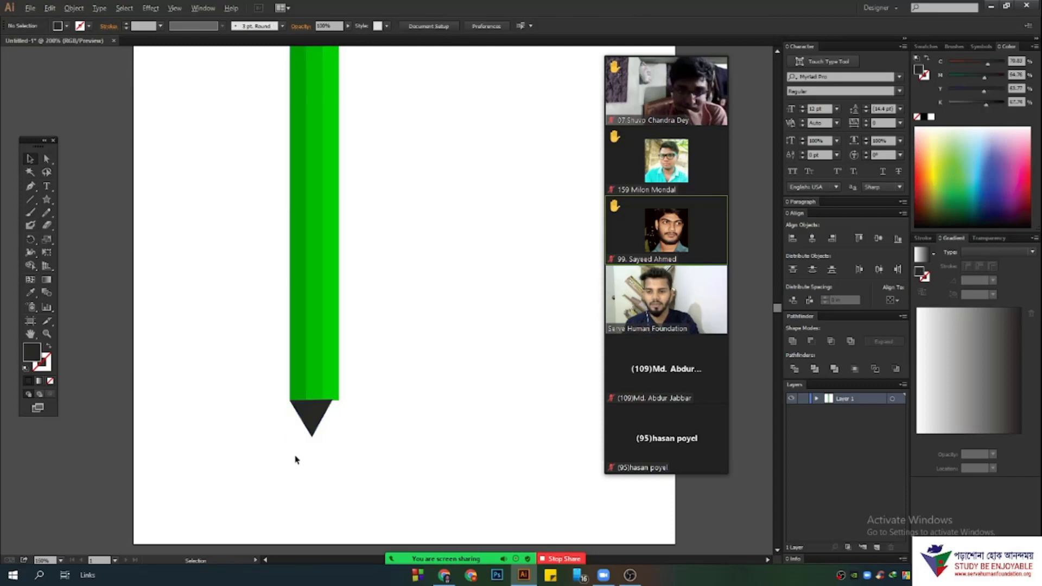
- Enlarge the tip triangle from its lower-right corner to match the pencil body's width, and deselect it
{"action": "scroll", "coordinate": [295, 458], "scroll_direction": "up", "scroll_amount": 3}
{"action": "left_click", "coordinate": [355, 336]}
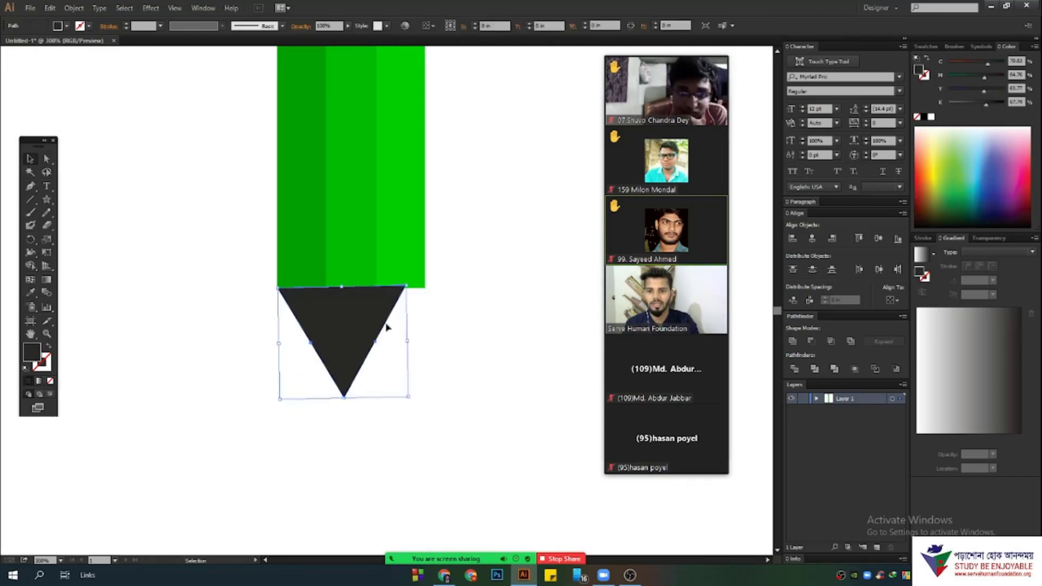
{"action": "scroll", "coordinate": [386, 328], "scroll_direction": "up", "scroll_amount": 2}
{"action": "scroll", "coordinate": [424, 445], "scroll_direction": "down", "scroll_amount": 2}
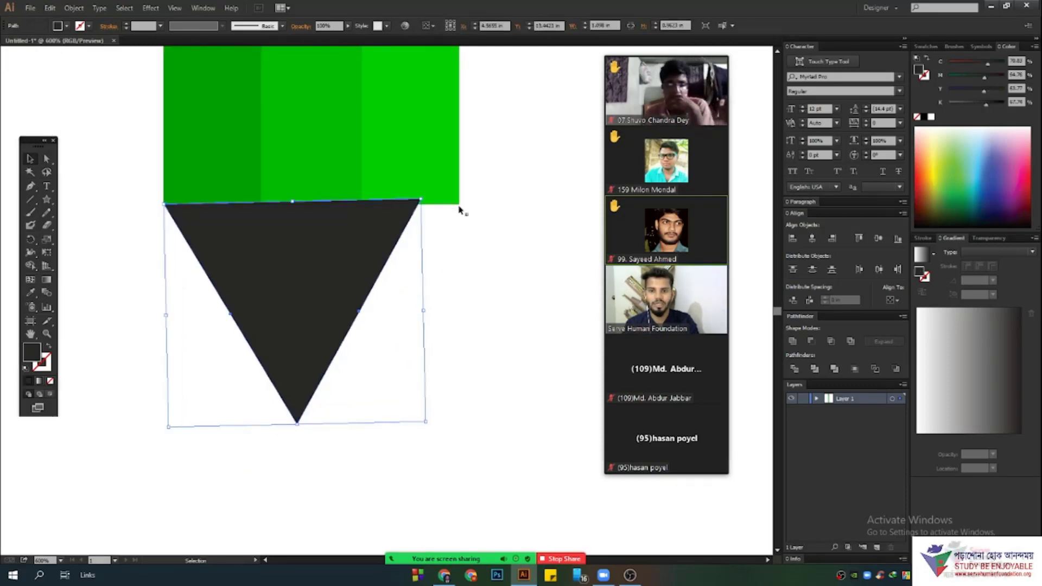
{"action": "scroll", "coordinate": [423, 423], "scroll_direction": "down", "scroll_amount": 1}
{"action": "left_click_drag", "start_coordinate": [424, 423], "coordinate": [456, 463]}
{"action": "left_click", "coordinate": [471, 392]}
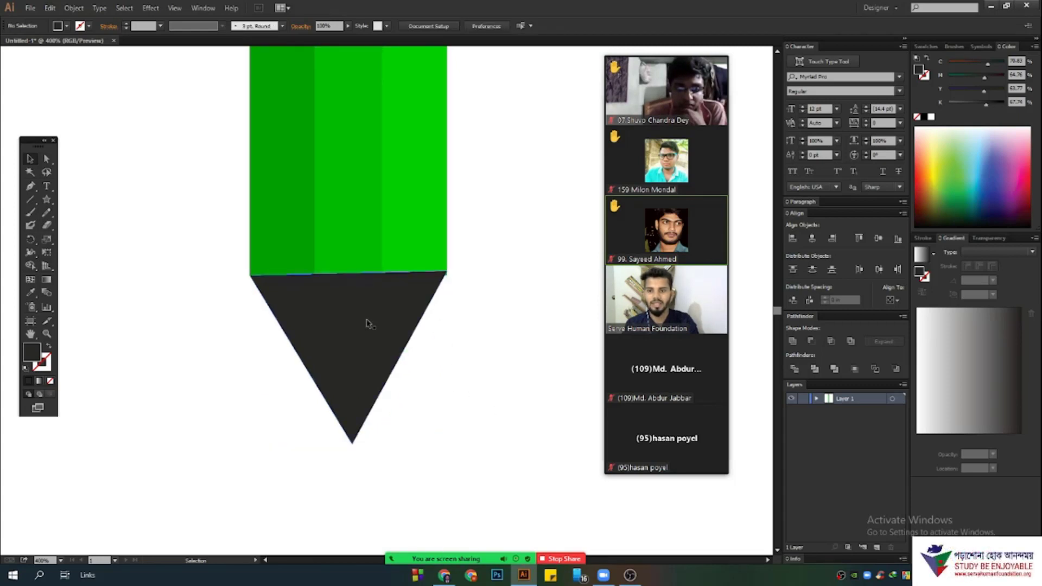
- Try shifting the tilted tip triangle slightly down against the pencil body's lower edge, and delete it
{"action": "left_click_drag", "start_coordinate": [375, 311], "coordinate": [374, 315]}
{"action": "left_click", "coordinate": [439, 365]}
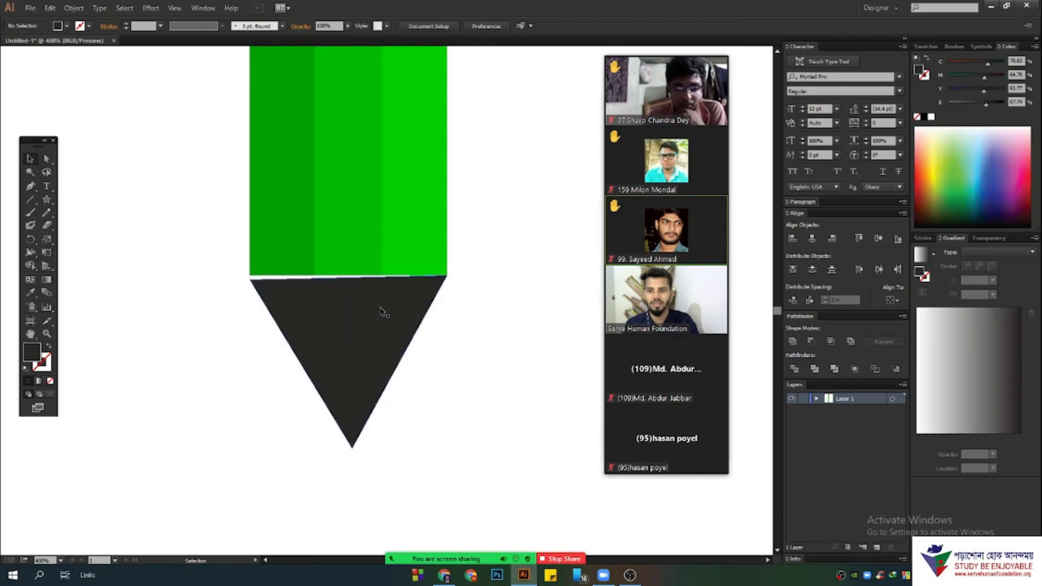
{"action": "scroll", "coordinate": [411, 369], "scroll_direction": "up", "scroll_amount": 1}
{"action": "left_click", "coordinate": [393, 325]}
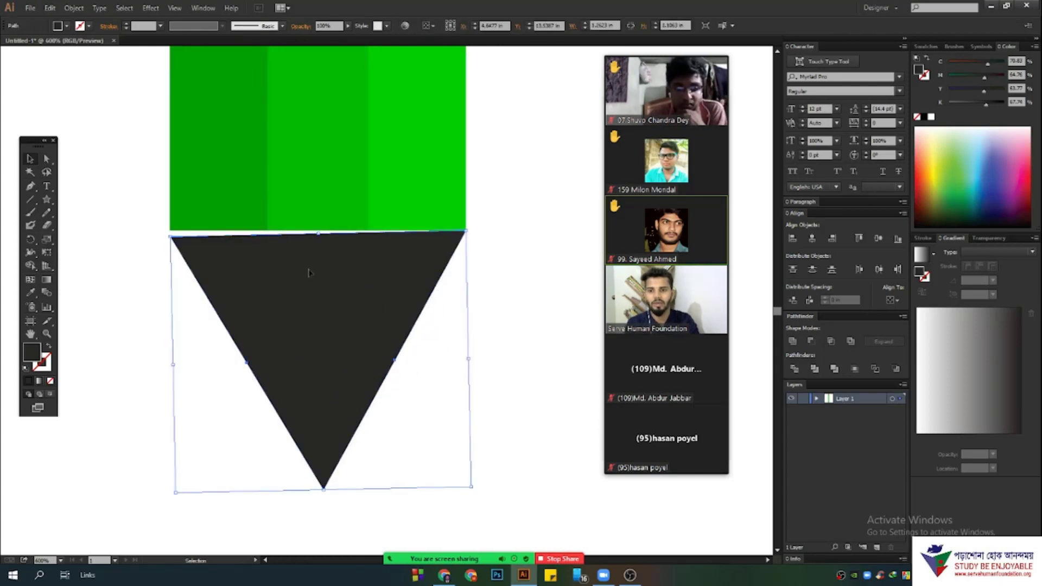
{"action": "key", "text": "Delete"}
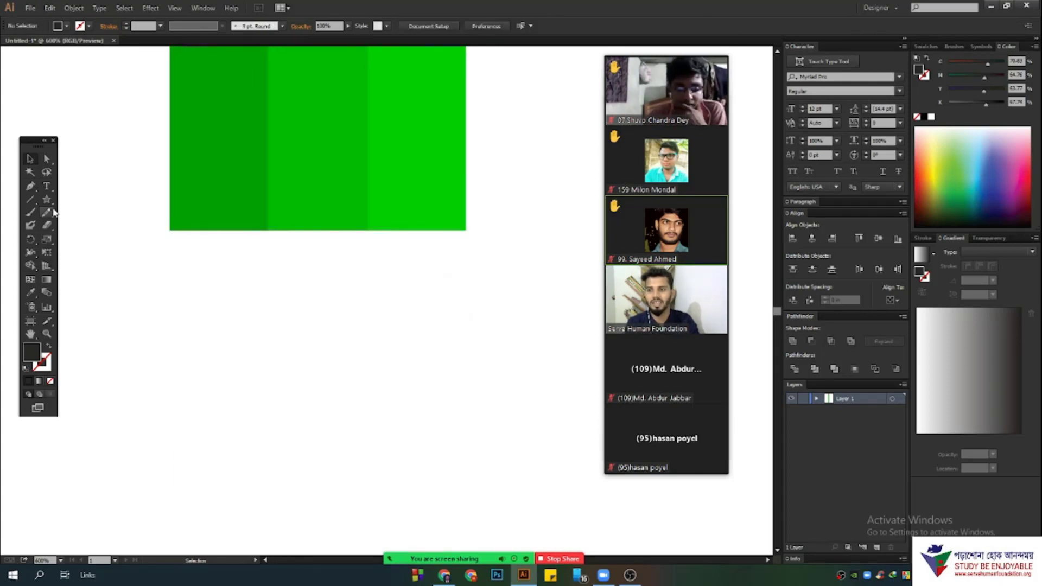
- Draw a level triangle about 0.45 in wide below the pencil body with the Star tool, and rotate it to point downward
{"action": "left_click", "coordinate": [47, 199]}
{"action": "left_click_drag", "start_coordinate": [261, 351], "coordinate": [314, 381]}
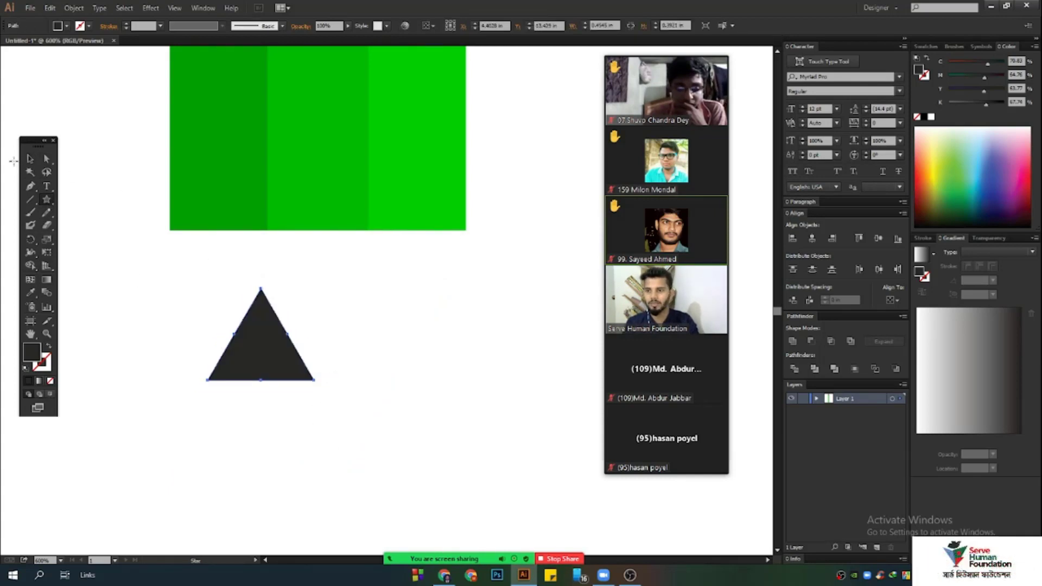
{"action": "left_click", "coordinate": [29, 159]}
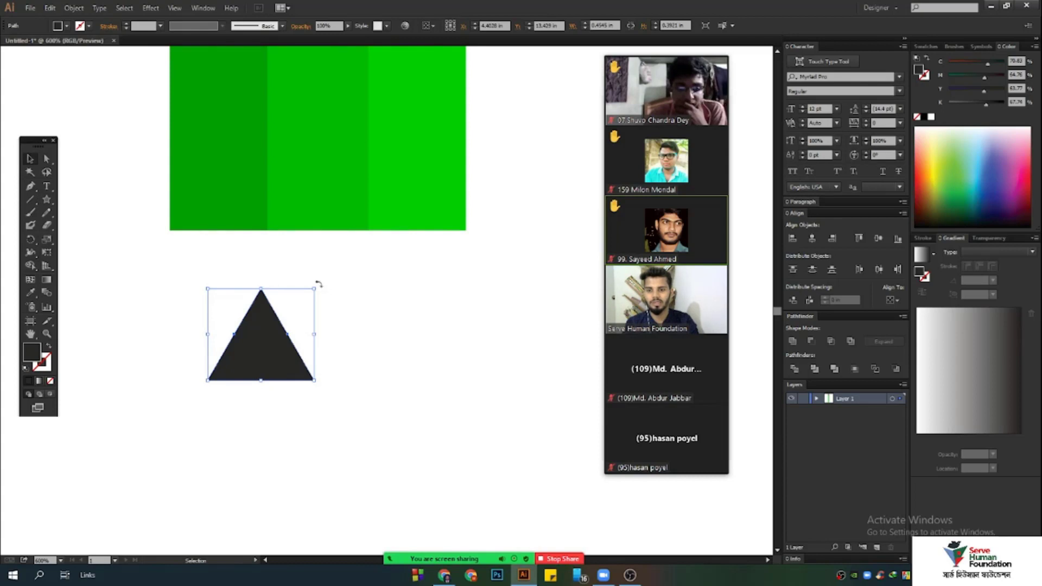
{"action": "left_click_drag", "start_coordinate": [316, 284], "coordinate": [203, 373]}
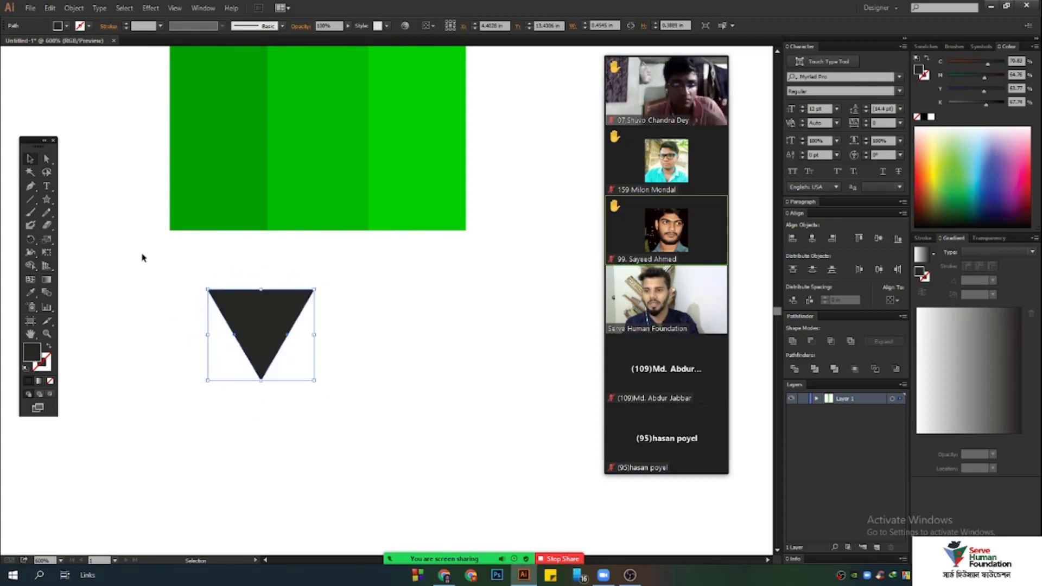
- Place the triangle at the pencil body's lower-left corner and enlarge it to the body's full width, about 1.26 in
{"action": "left_click_drag", "start_coordinate": [224, 300], "coordinate": [185, 245]}
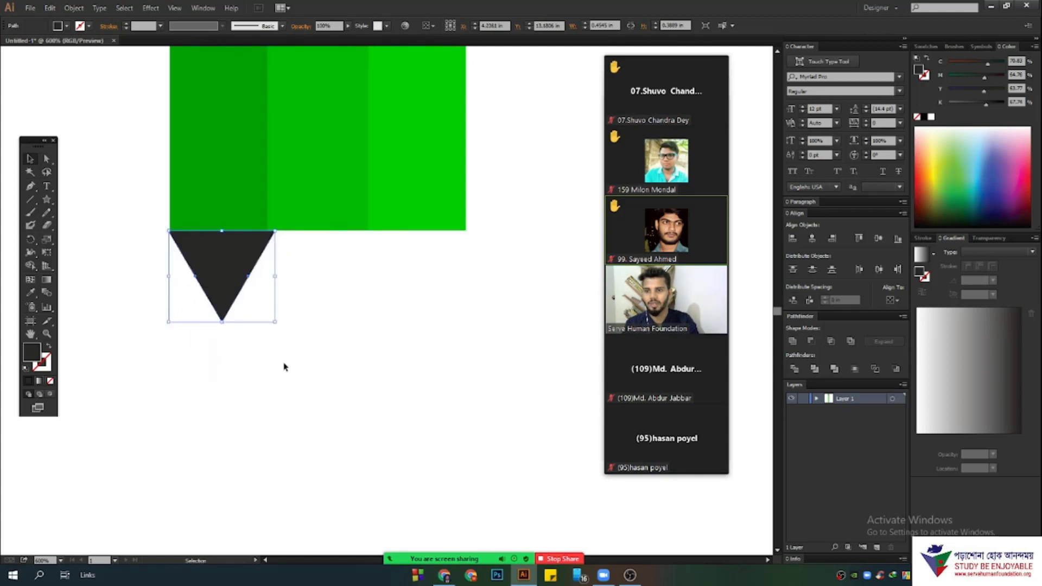
{"action": "left_click_drag", "start_coordinate": [280, 333], "coordinate": [465, 535]}
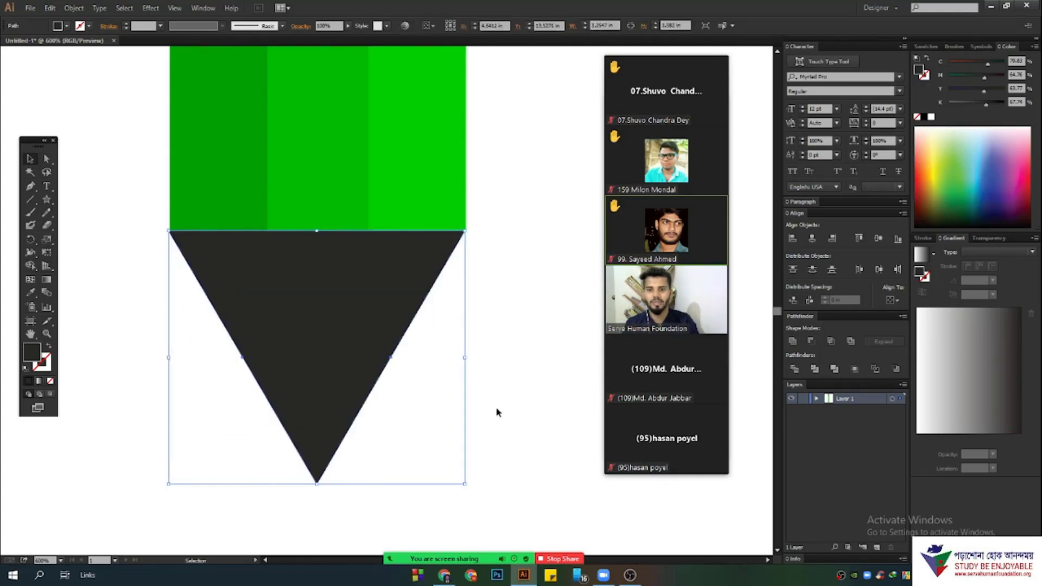
{"action": "left_click", "coordinate": [496, 414]}
{"action": "scroll", "coordinate": [109, 227], "scroll_direction": "up", "scroll_amount": 3}
{"action": "left_click", "coordinate": [282, 267]}
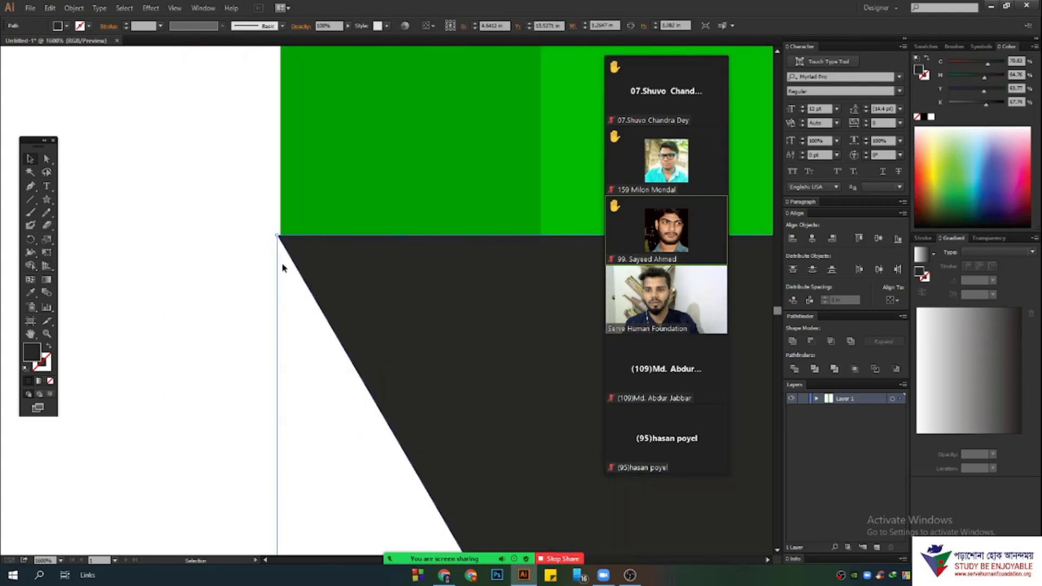
{"action": "scroll", "coordinate": [228, 312], "scroll_direction": "down", "scroll_amount": 4}
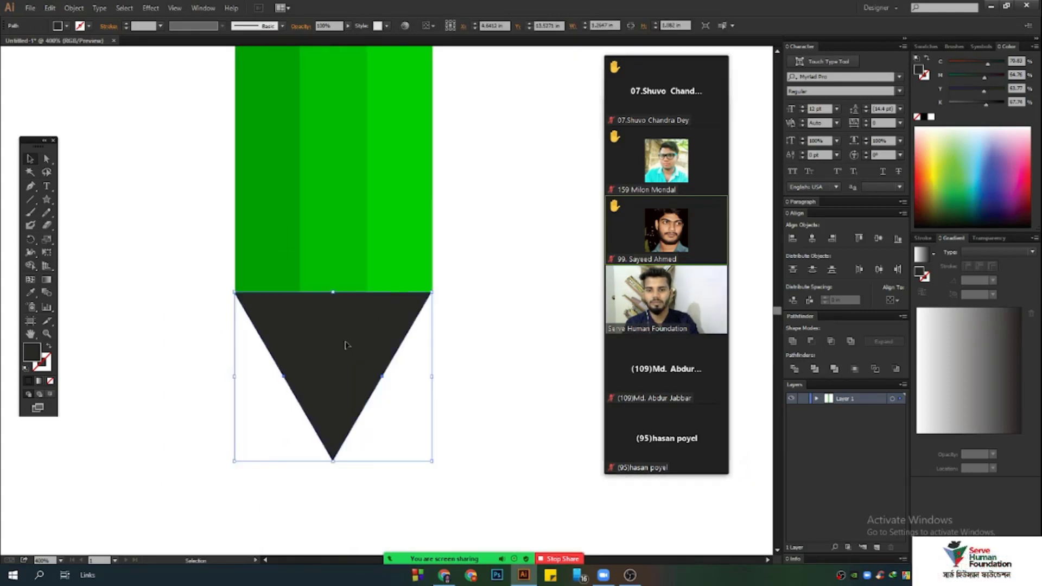
- Try shrinking the tip triangle to about 1.17 in wide and compare its edge with the pencil body's
{"action": "left_click_drag", "start_coordinate": [433, 463], "coordinate": [415, 447]}
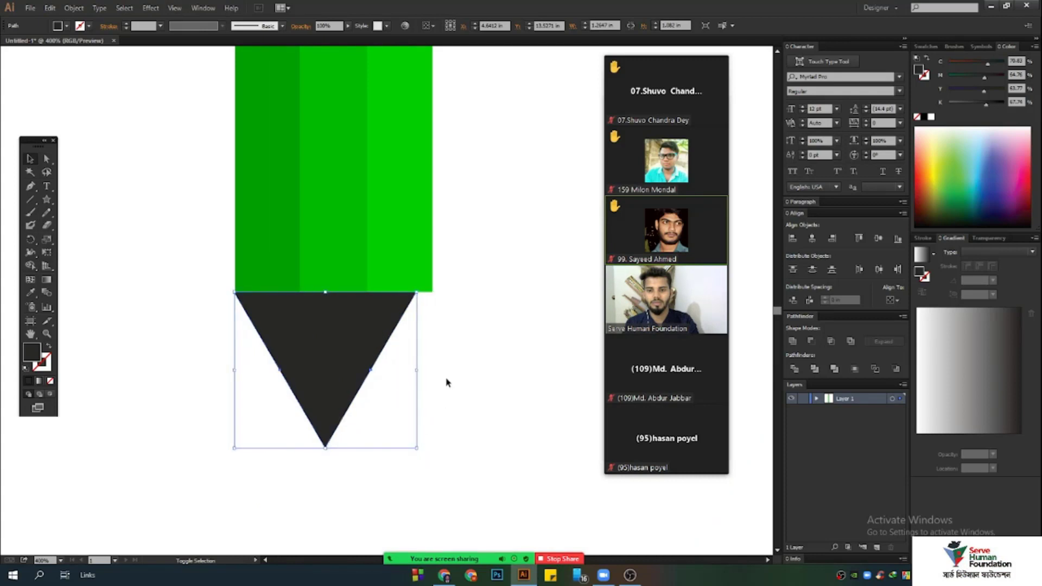
{"action": "left_click_drag", "start_coordinate": [483, 423], "coordinate": [212, 163]}
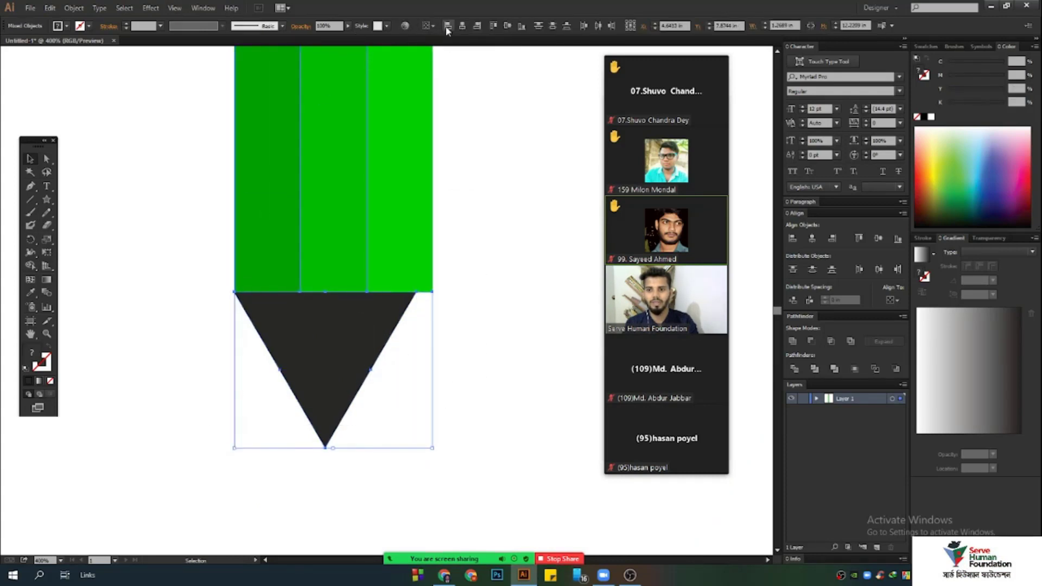
{"action": "left_click", "coordinate": [454, 412]}
{"action": "left_click", "coordinate": [373, 362]}
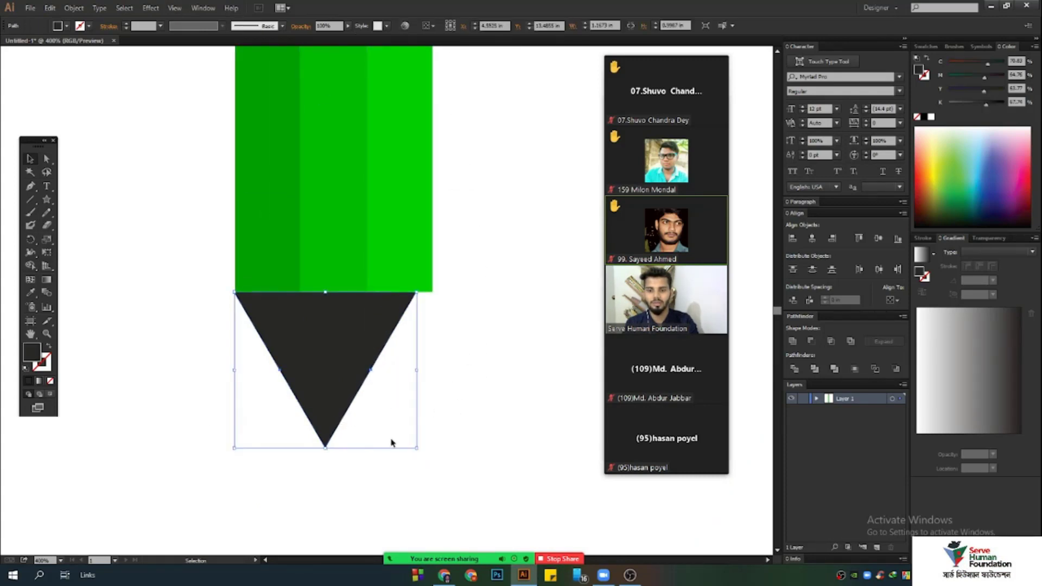
- Enlarge the tip triangle proportionally to about 1.26 in wide and check its upper-right corner against the pencil body
{"action": "left_click_drag", "start_coordinate": [417, 448], "coordinate": [433, 461]}
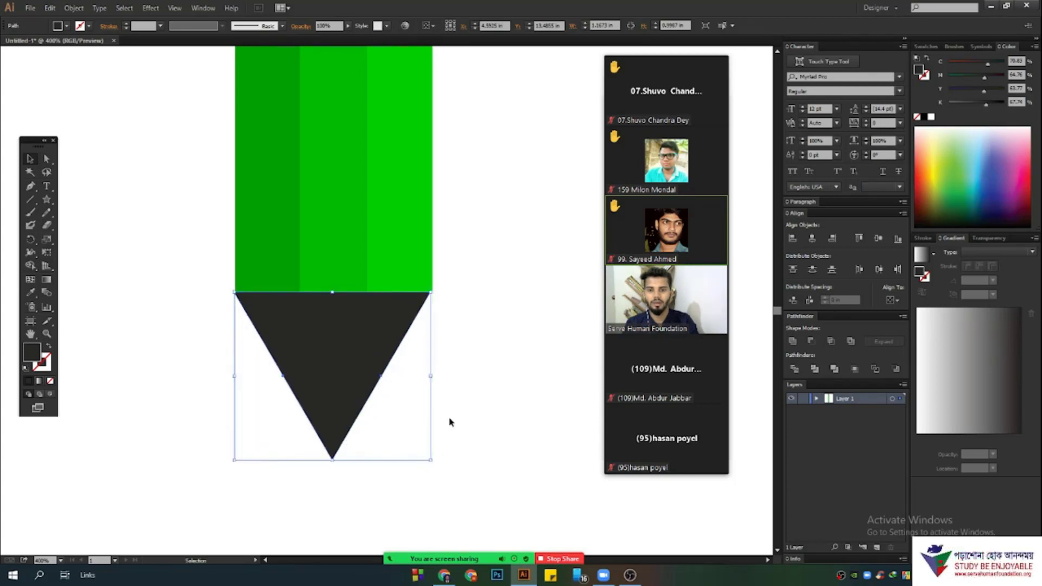
{"action": "left_click", "coordinate": [461, 366]}
{"action": "scroll", "coordinate": [448, 328], "scroll_direction": "up", "scroll_amount": 1}
{"action": "scroll", "coordinate": [448, 328], "scroll_direction": "up", "scroll_amount": 2}
{"action": "left_click_drag", "start_coordinate": [480, 370], "coordinate": [224, 136]}
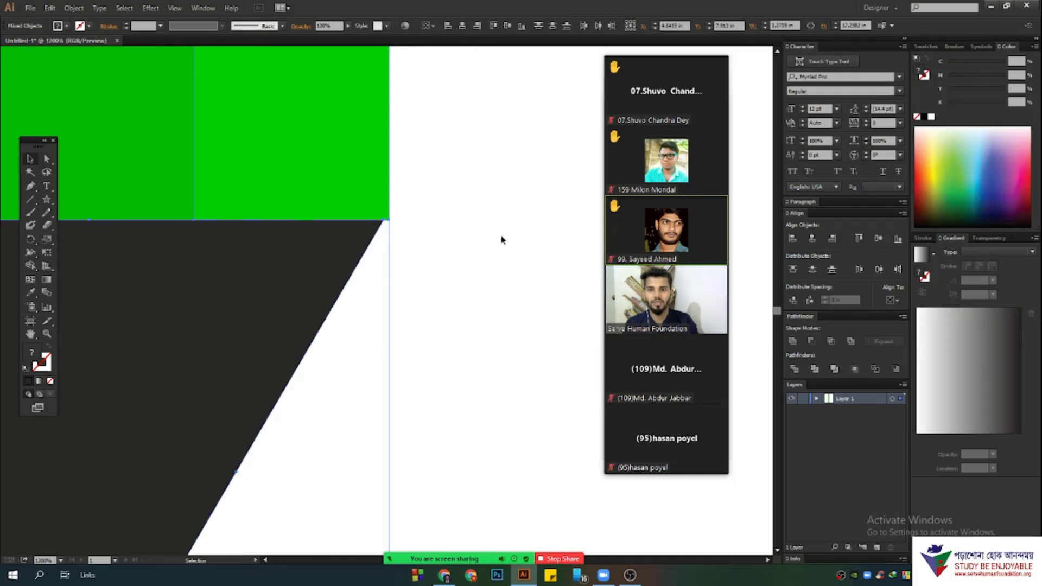
{"action": "left_click", "coordinate": [502, 278]}
- Shift the tip triangle slightly right under the pencil body and check its corner alignment with the body's right edge
{"action": "scroll", "coordinate": [501, 283], "scroll_direction": "down", "scroll_amount": 2}
{"action": "left_click", "coordinate": [338, 284]}
{"action": "scroll", "coordinate": [414, 256], "scroll_direction": "up", "scroll_amount": 5}
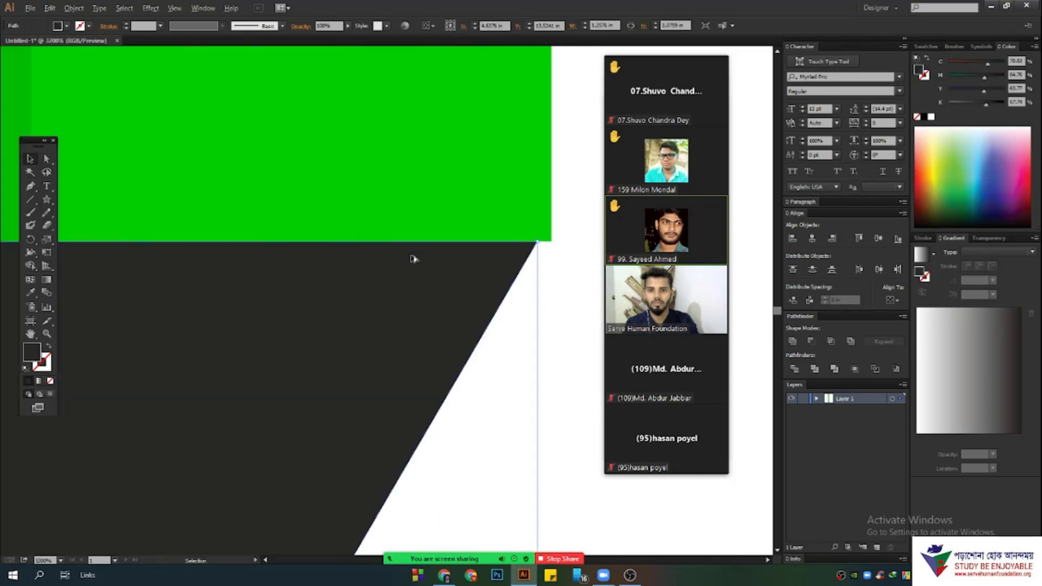
{"action": "scroll", "coordinate": [500, 333], "scroll_direction": "up", "scroll_amount": 1}
{"action": "left_click_drag", "start_coordinate": [500, 333], "coordinate": [465, 317]}
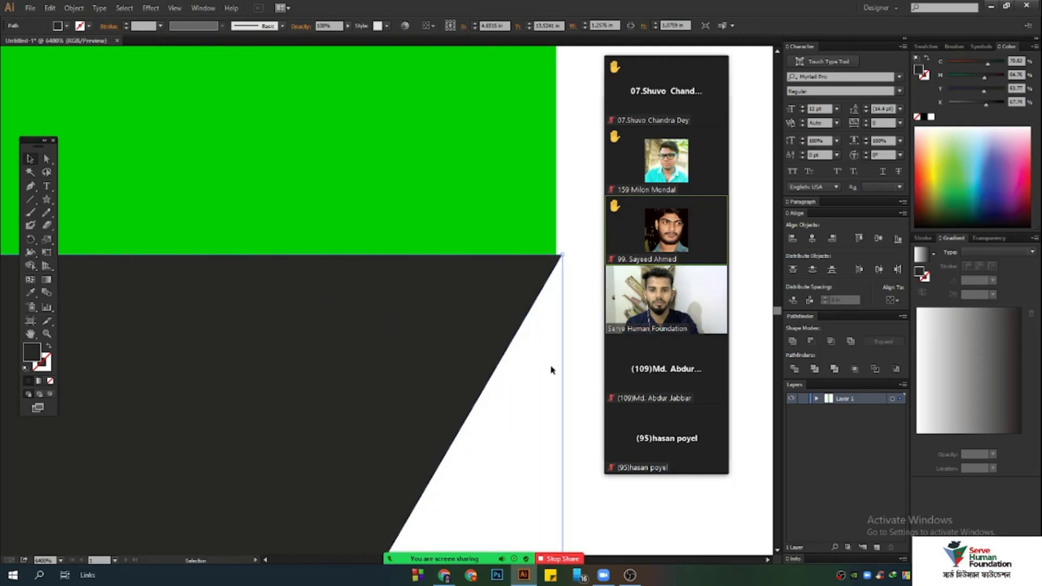
{"action": "left_click_drag", "start_coordinate": [552, 370], "coordinate": [382, 157]}
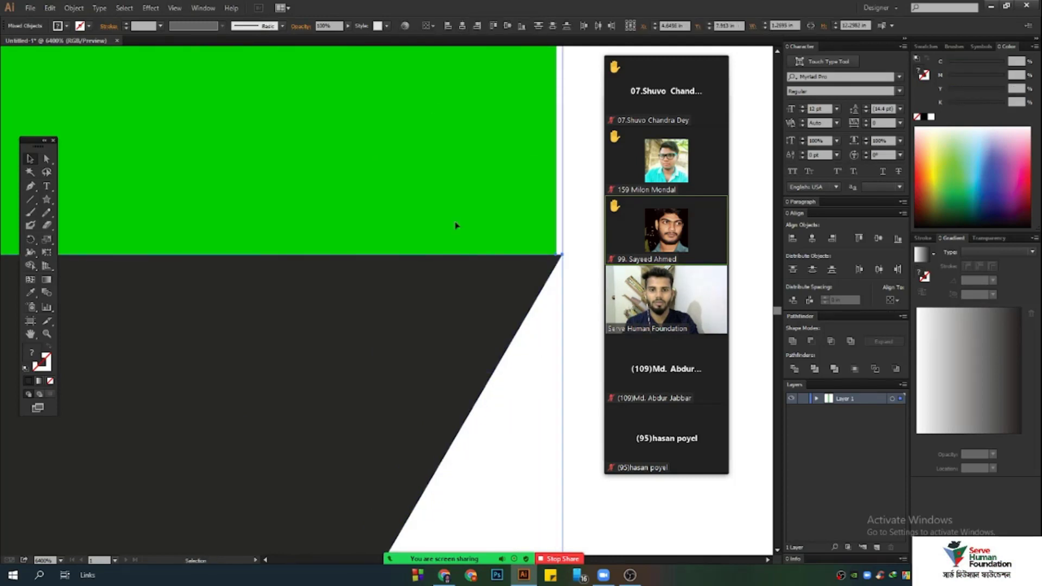
{"action": "scroll", "coordinate": [433, 265], "scroll_direction": "down", "scroll_amount": 8}
{"action": "left_click", "coordinate": [493, 253]}
{"action": "scroll", "coordinate": [464, 280], "scroll_direction": "down", "scroll_amount": 1}
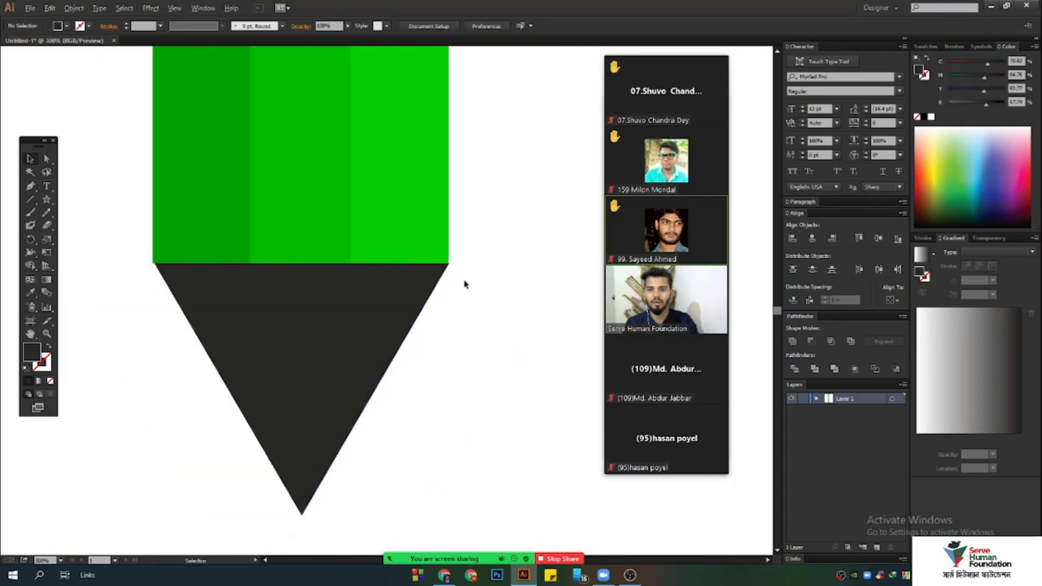
- Stretch the tip triangle downward to a height of about 1.82 in, keeping its width, and deselect it
{"action": "scroll", "coordinate": [464, 283], "scroll_direction": "down", "scroll_amount": 3}
{"action": "left_click", "coordinate": [400, 339]}
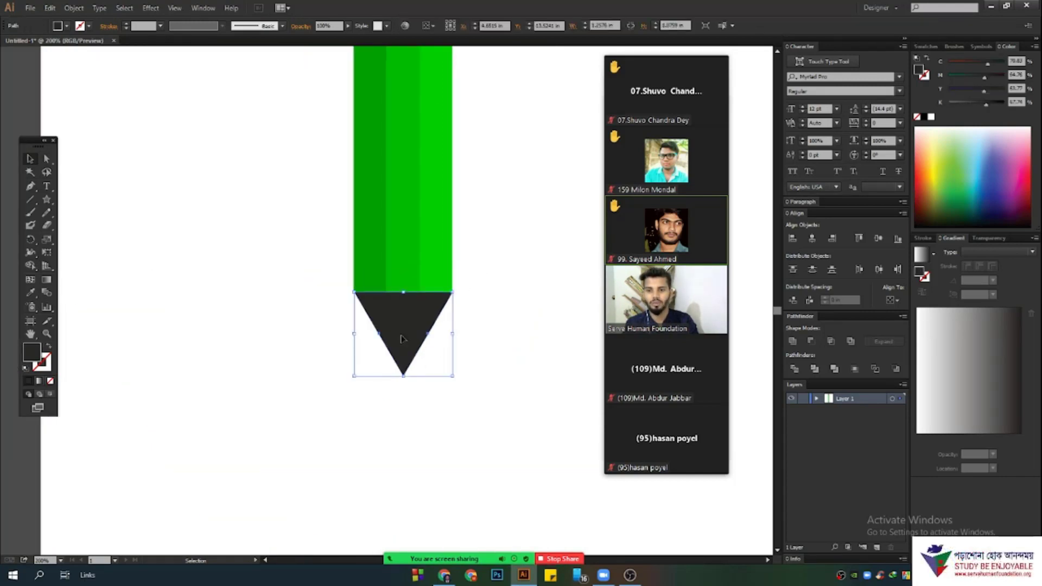
{"action": "scroll", "coordinate": [405, 391], "scroll_direction": "up", "scroll_amount": 1}
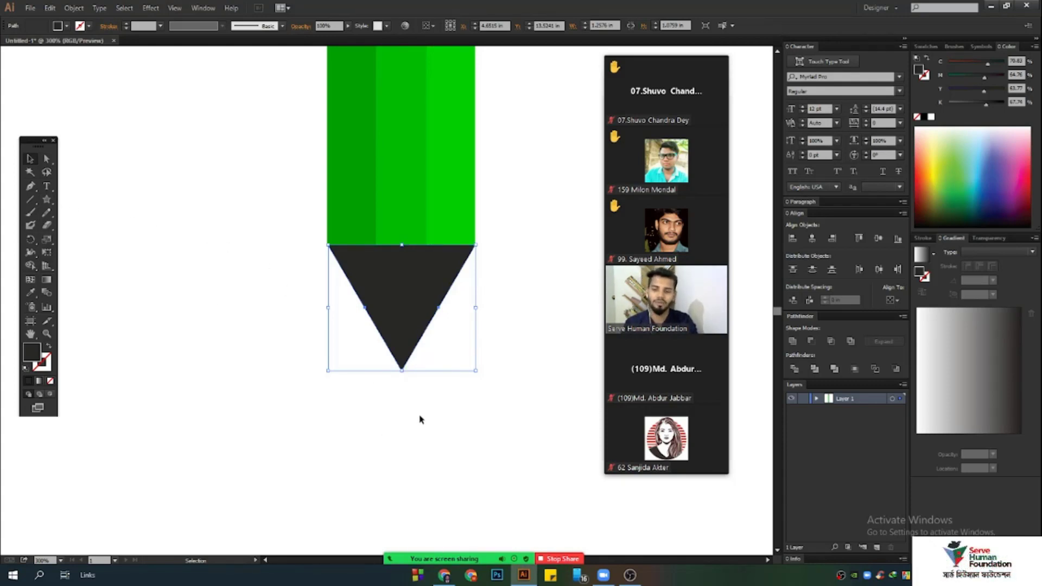
{"action": "left_click_drag", "start_coordinate": [401, 371], "coordinate": [401, 457]}
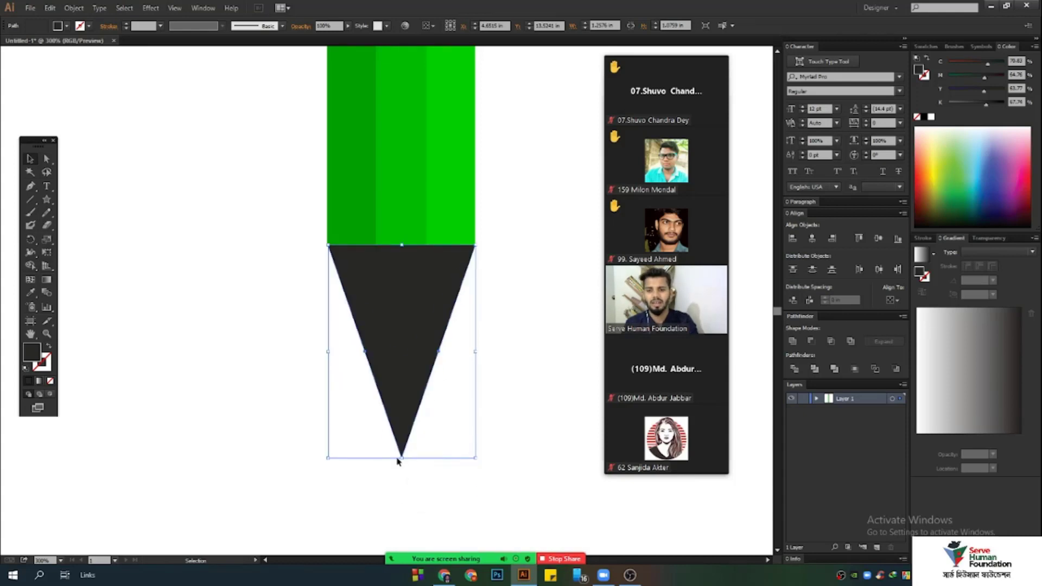
{"action": "left_click", "coordinate": [211, 327]}
{"action": "scroll", "coordinate": [232, 374], "scroll_direction": "down", "scroll_amount": 2}
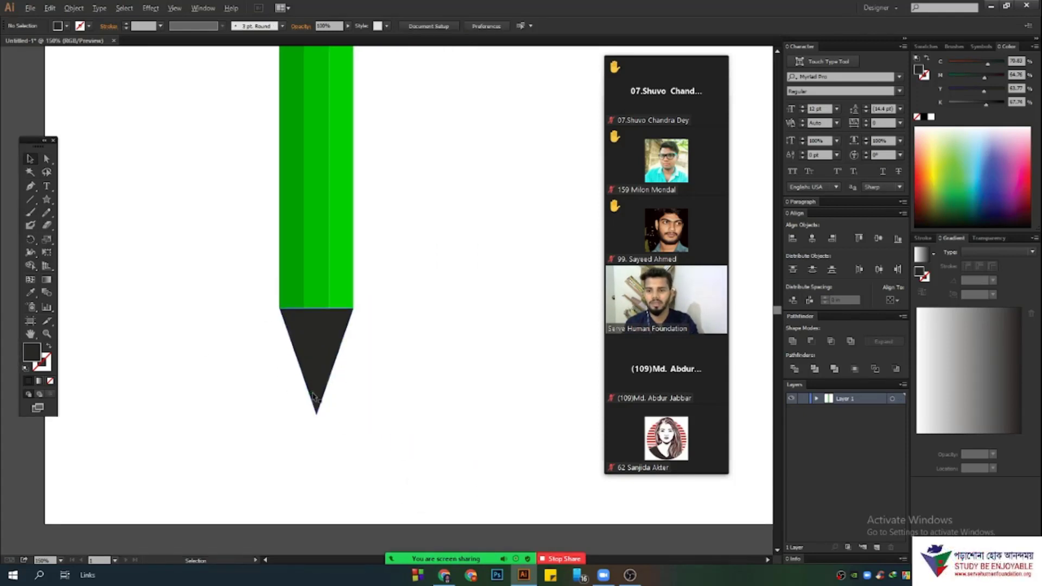
- Fill the tip triangle with the eraser's pink using the Eyedropper tool
{"action": "scroll", "coordinate": [313, 396], "scroll_direction": "up", "scroll_amount": 1}
{"action": "left_click", "coordinate": [283, 326]}
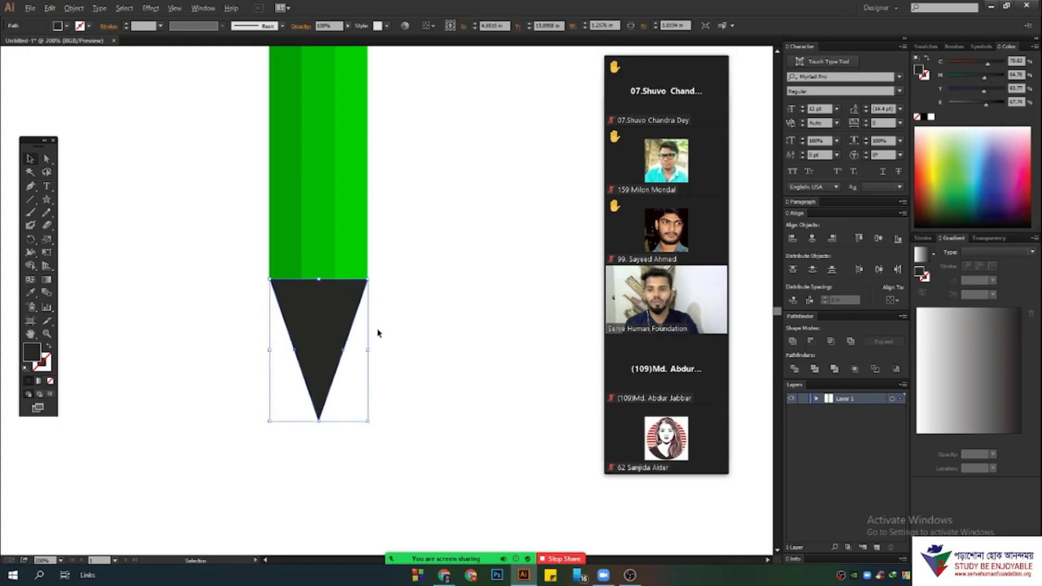
{"action": "key", "text": "ctrl+0"}
{"action": "left_click", "coordinate": [30, 293]}
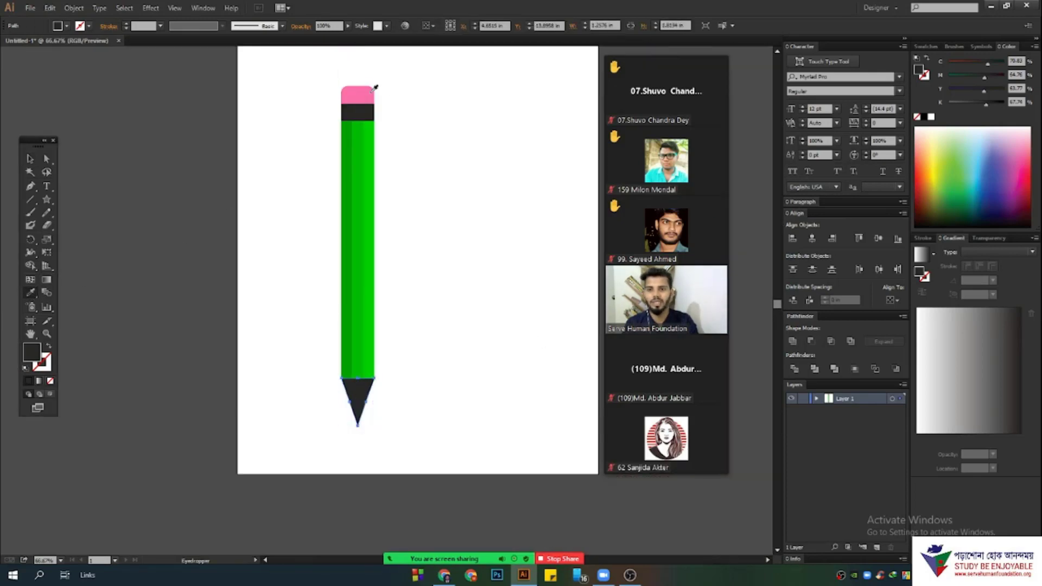
{"action": "left_click", "coordinate": [357, 95]}
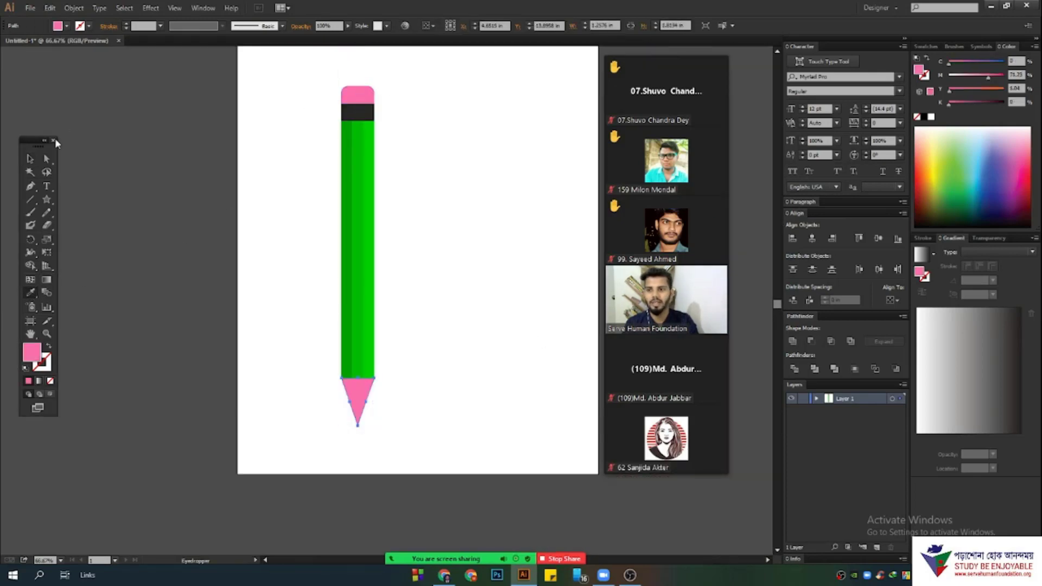
- Adjust the tip triangle's fill to a light wood orange by changing its magenta and yellow values, and deselect it
{"action": "left_click_drag", "start_coordinate": [988, 80], "coordinate": [981, 80]}
{"action": "left_click", "coordinate": [970, 91]}
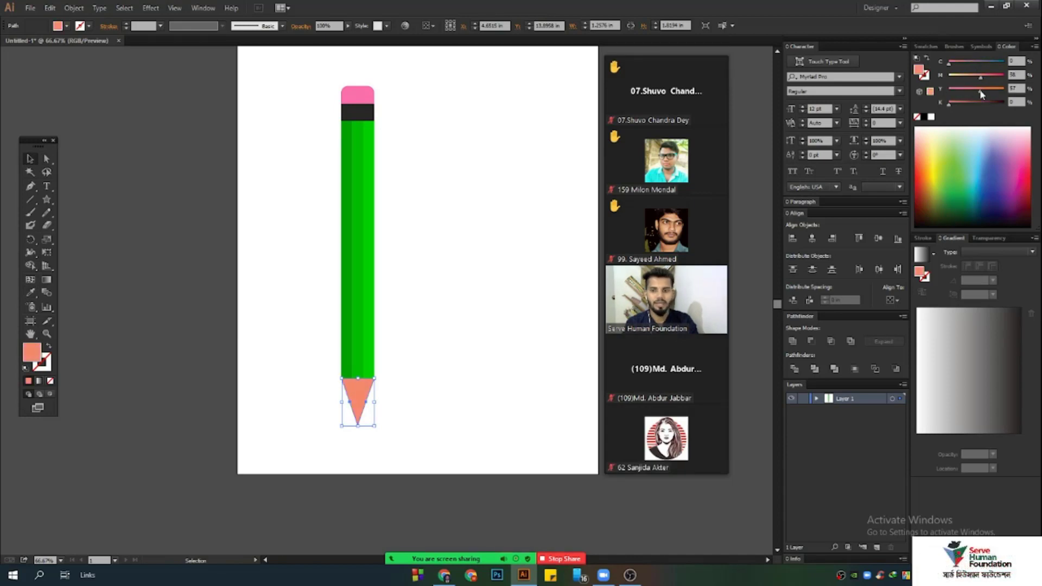
{"action": "scroll", "coordinate": [362, 401], "scroll_direction": "up", "scroll_amount": 4}
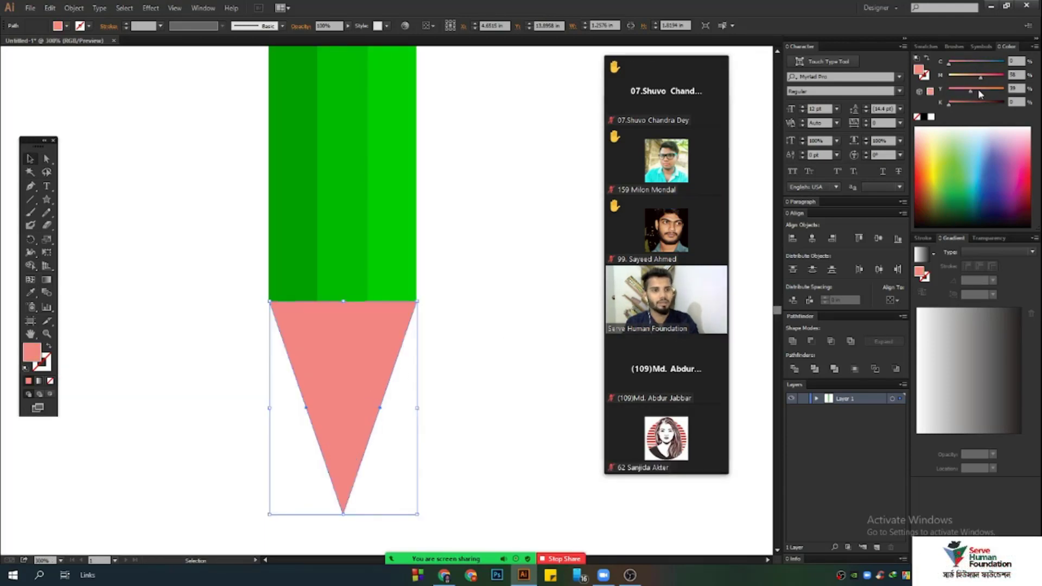
{"action": "left_click_drag", "start_coordinate": [977, 81], "coordinate": [970, 81]}
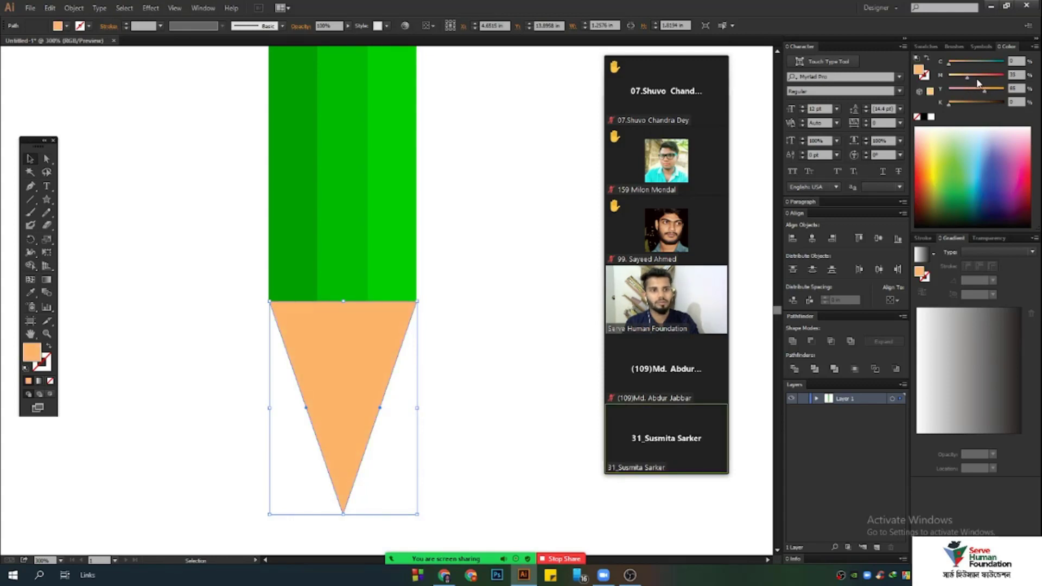
{"action": "mouse_move", "coordinate": [974, 81]}
{"action": "left_mouse_down"}
{"action": "mouse_move", "coordinate": [961, 81]}
{"action": "mouse_move", "coordinate": [958, 103]}
{"action": "mouse_move", "coordinate": [939, 102]}
{"action": "left_mouse_up"}
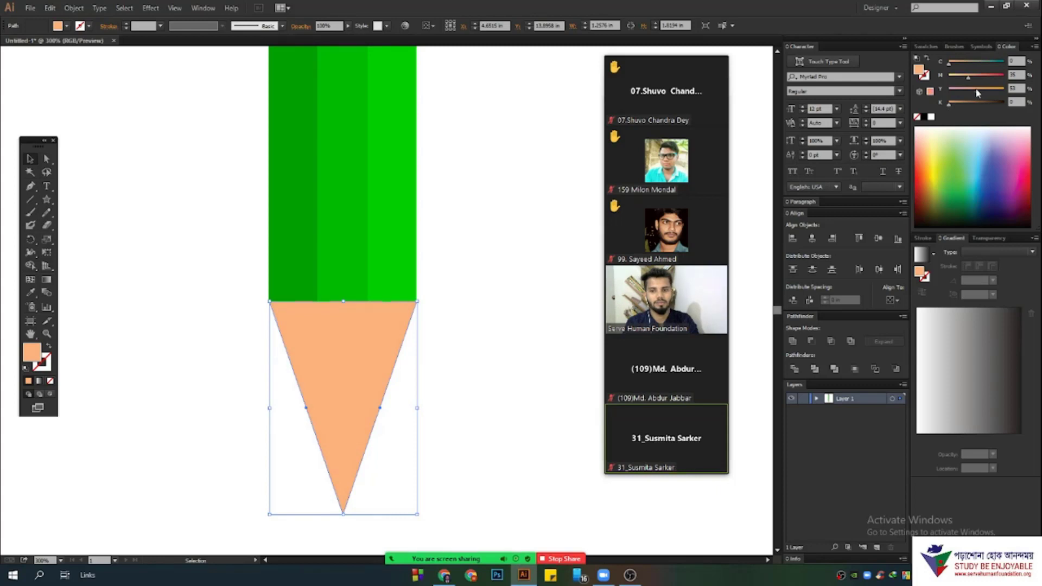
{"action": "left_click", "coordinate": [522, 252]}
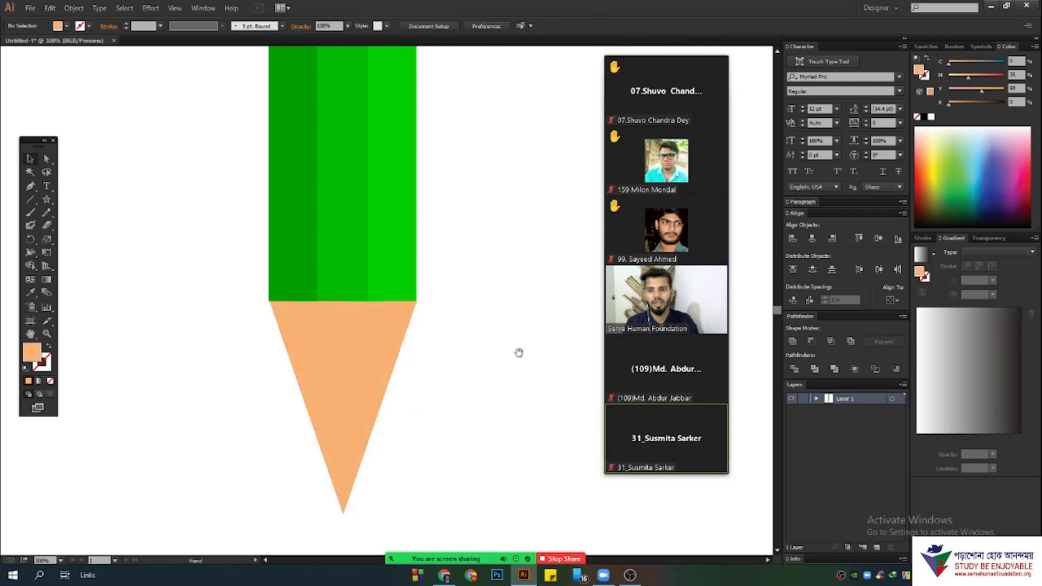
- Draw a horizontal line about 1.49 in long across the tip triangle near its point with the Line Segment tool
{"action": "left_click_drag", "start_coordinate": [519, 353], "coordinate": [525, 175]}
{"action": "scroll", "coordinate": [358, 295], "scroll_direction": "up", "scroll_amount": 2}
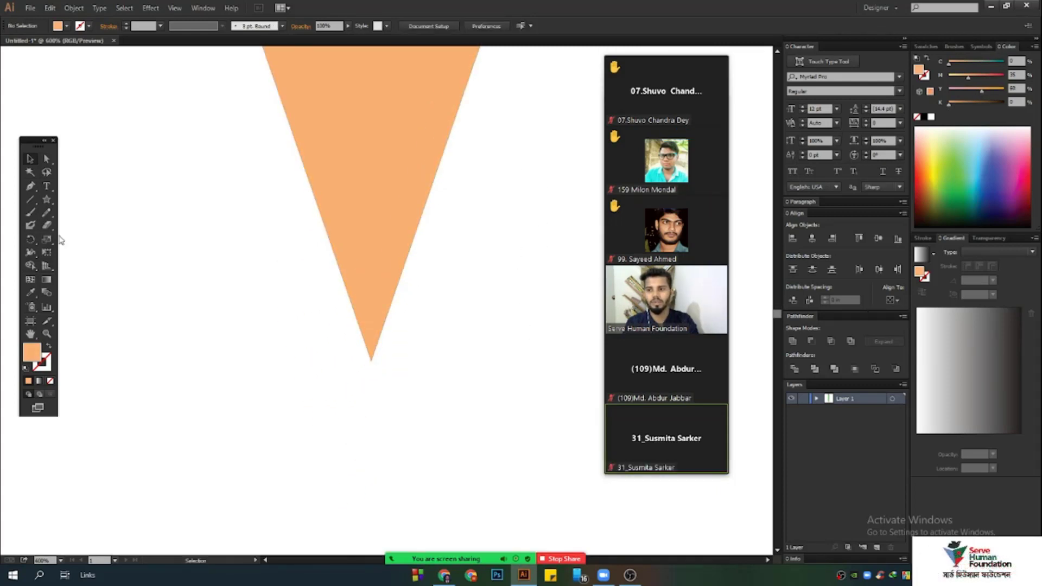
{"action": "scroll", "coordinate": [337, 381], "scroll_direction": "down", "scroll_amount": 1}
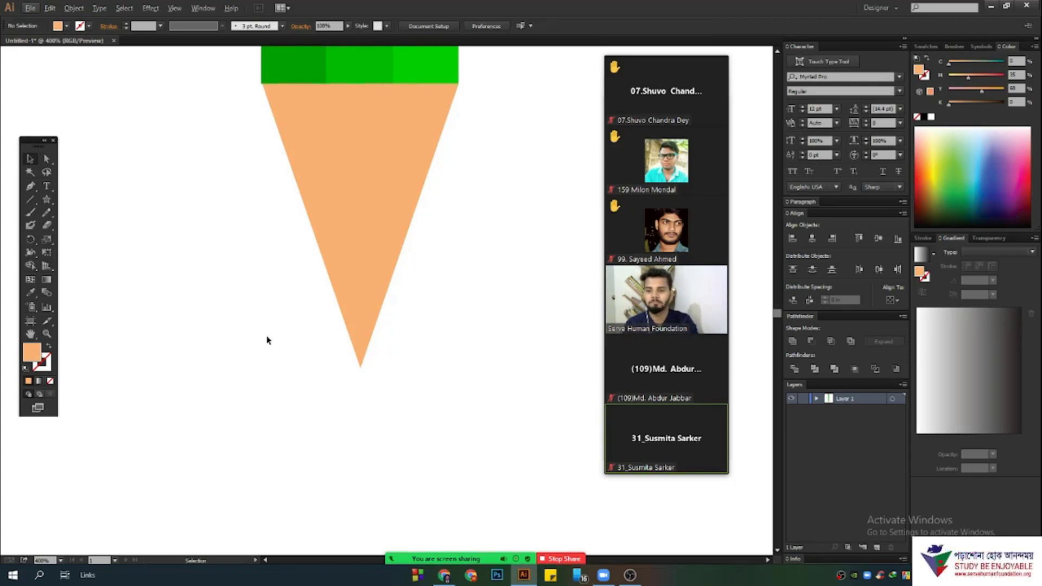
{"action": "left_click_drag", "start_coordinate": [444, 319], "coordinate": [392, 346]}
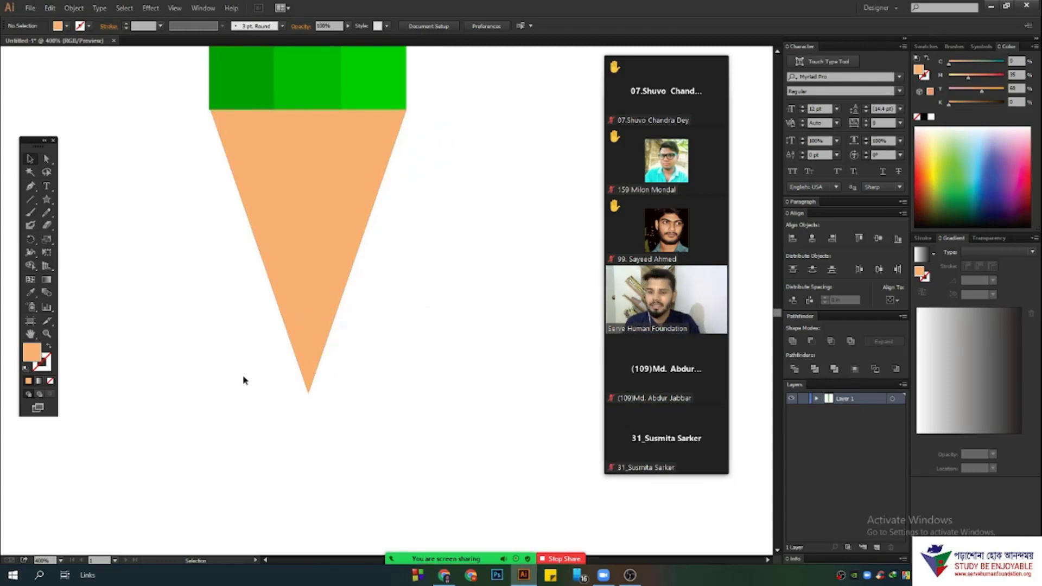
{"action": "scroll", "coordinate": [243, 372], "scroll_direction": "up", "scroll_amount": 1}
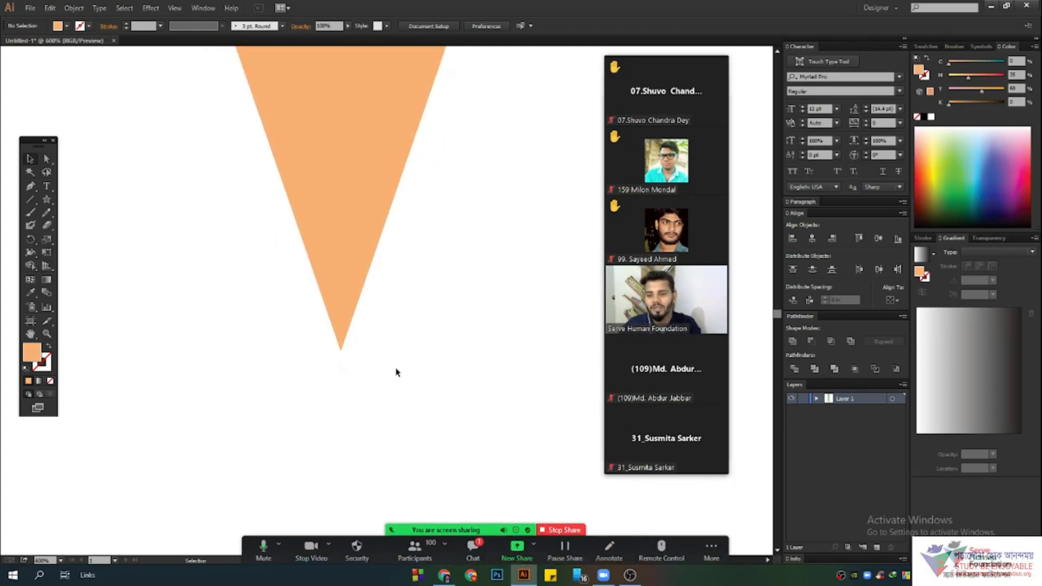
{"action": "scroll", "coordinate": [310, 270], "scroll_direction": "up", "scroll_amount": 3}
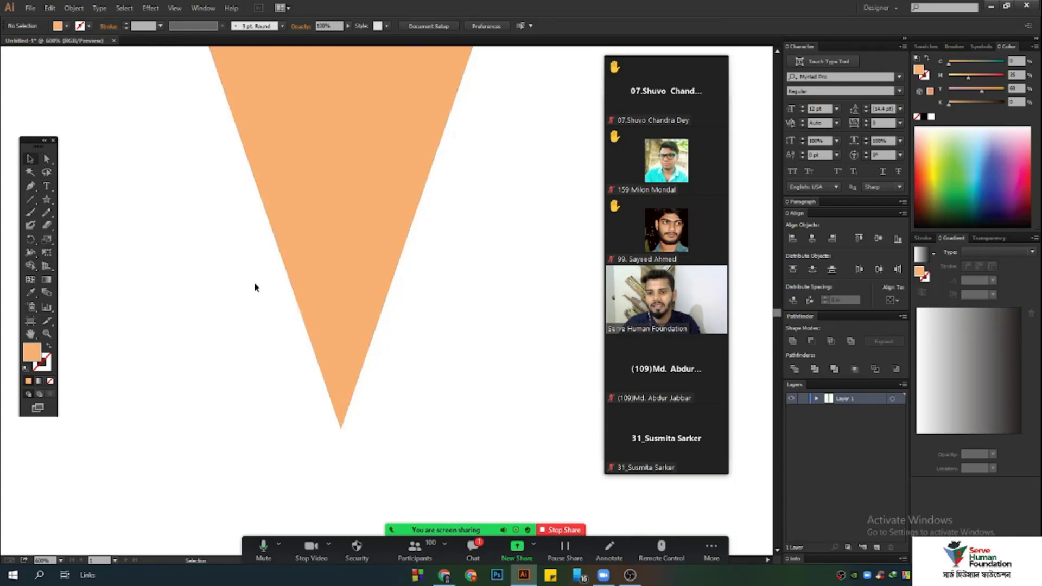
{"action": "left_click_drag", "start_coordinate": [255, 288], "coordinate": [368, 301]}
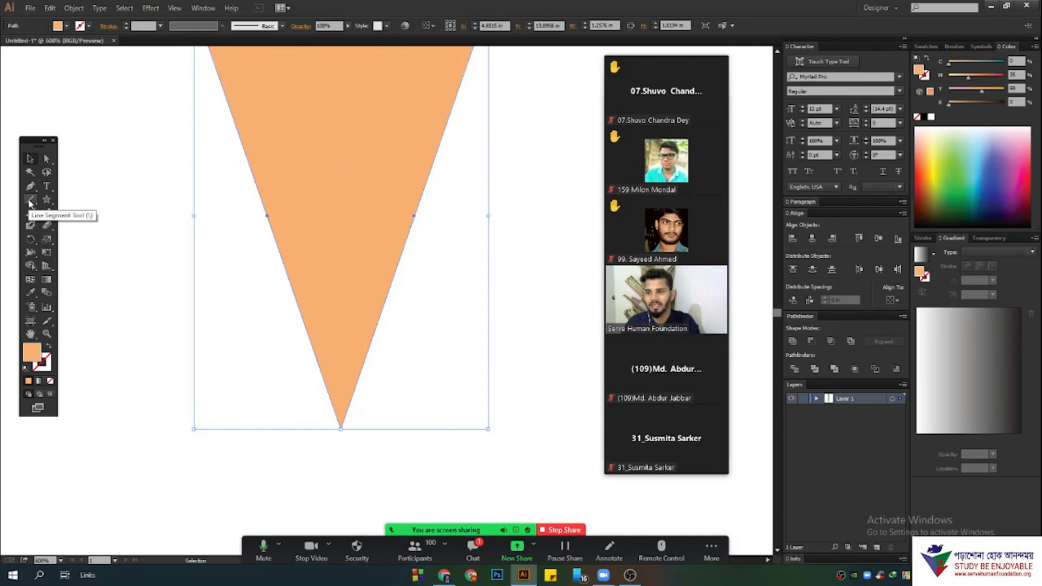
{"action": "left_click_drag", "start_coordinate": [30, 202], "coordinate": [74, 205]}
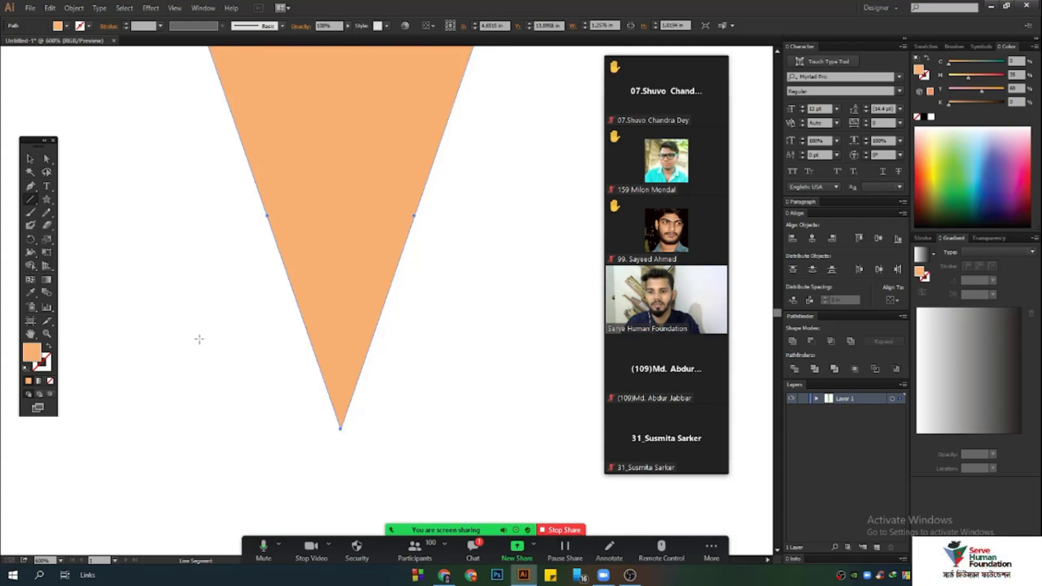
{"action": "left_click_drag", "start_coordinate": [198, 324], "coordinate": [546, 324]}
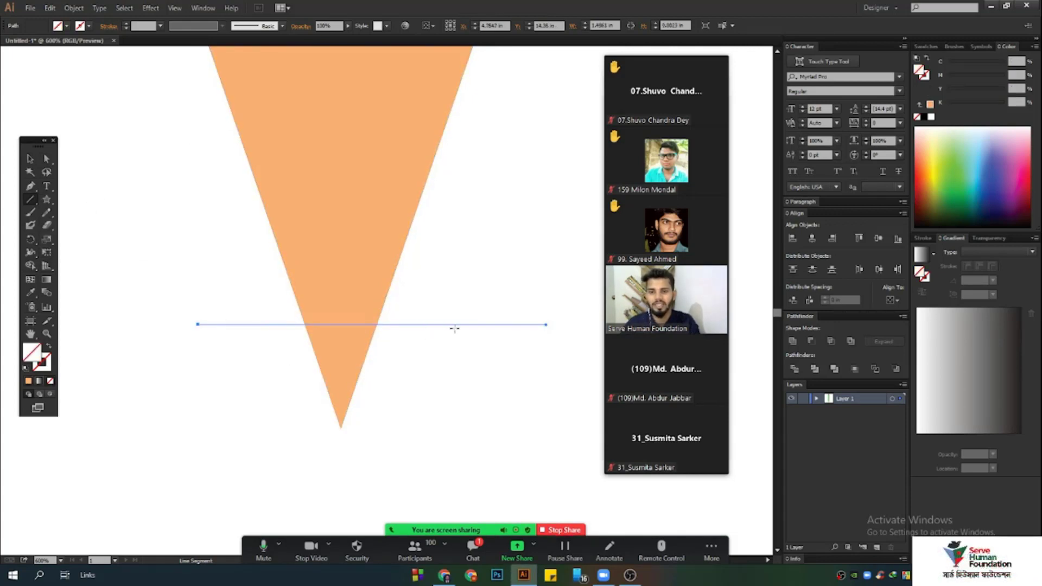
- Give the horizontal line the light orange as its stroke colour and deselect it
{"action": "left_click", "coordinate": [28, 160]}
{"action": "left_click_drag", "start_coordinate": [198, 272], "coordinate": [235, 403]}
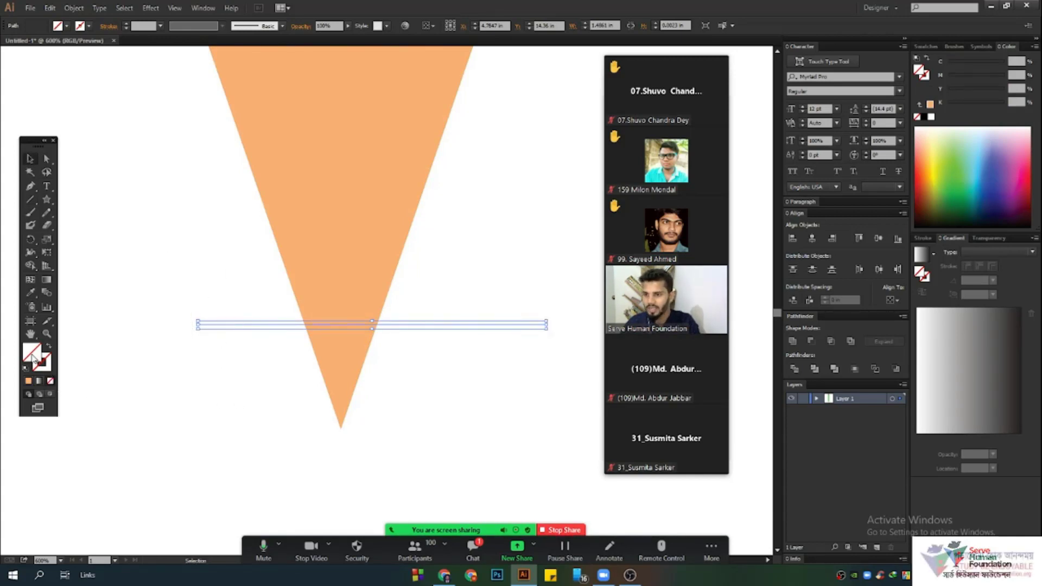
{"action": "key", "text": "x"}
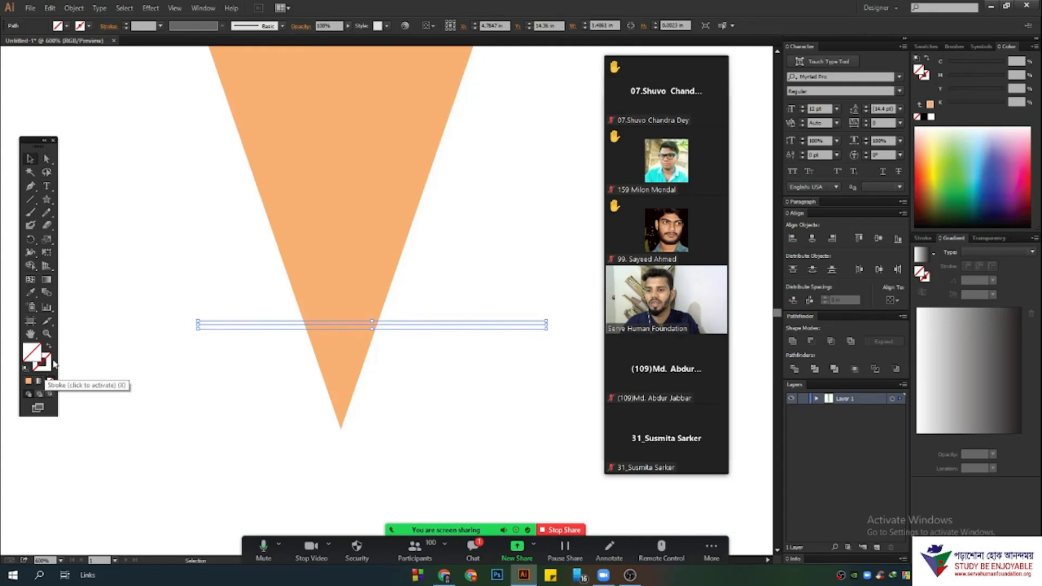
{"action": "left_click", "coordinate": [29, 382]}
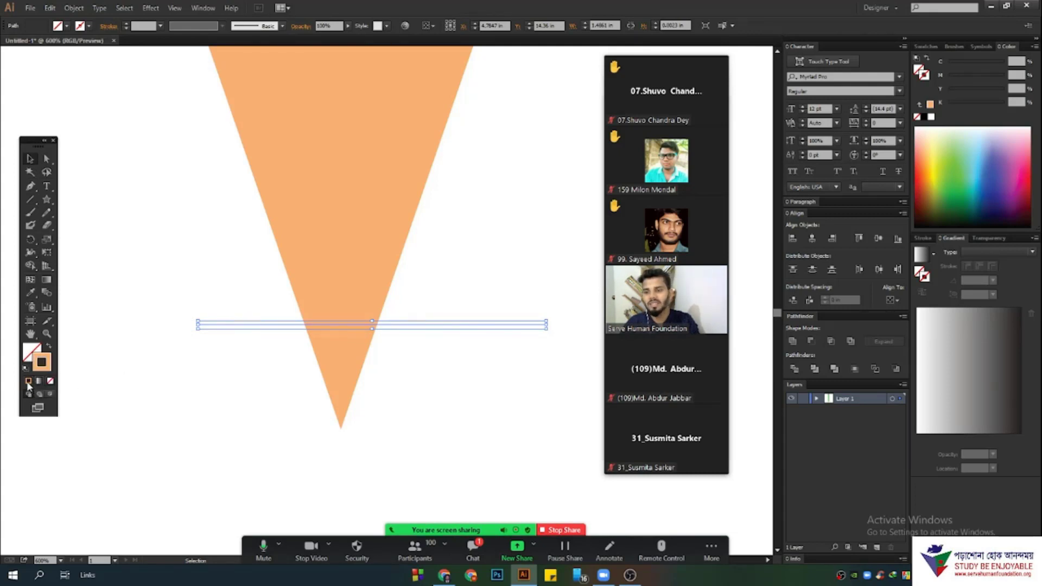
{"action": "left_click", "coordinate": [213, 395]}
{"action": "scroll", "coordinate": [441, 414], "scroll_direction": "up", "scroll_amount": 3}
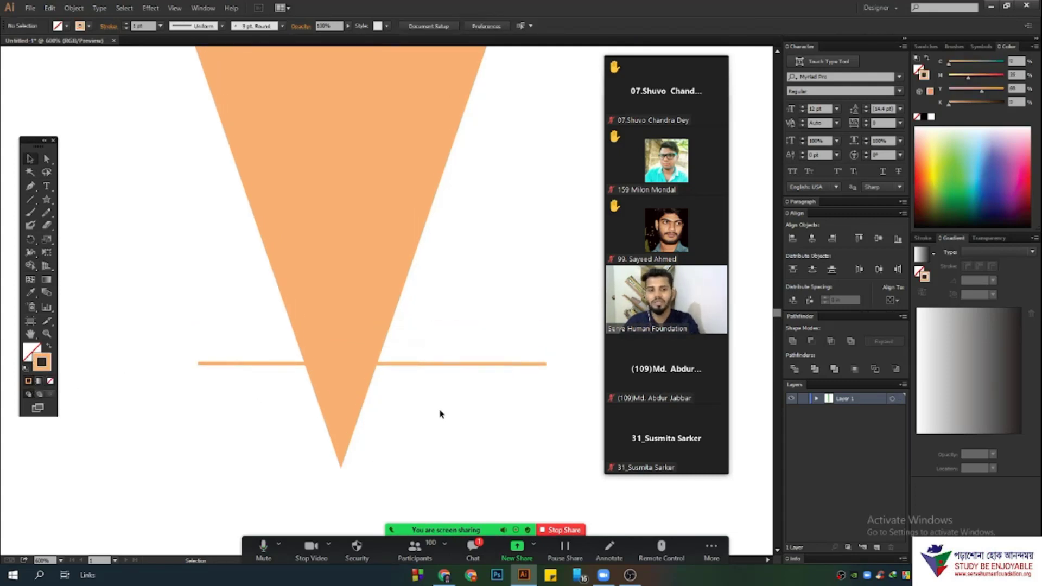
- Divide the tip triangle along the horizontal line with the Pathfinder Divide operation, and deselect the result
{"action": "scroll", "coordinate": [440, 414], "scroll_direction": "down", "scroll_amount": 2}
{"action": "left_click_drag", "start_coordinate": [469, 411], "coordinate": [256, 309]}
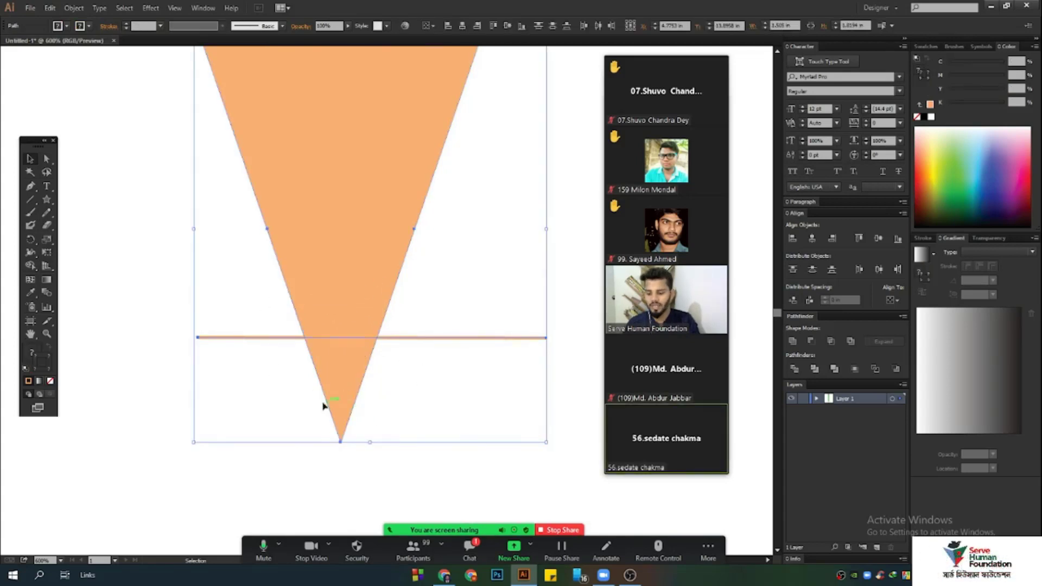
{"action": "scroll", "coordinate": [311, 402], "scroll_direction": "down", "scroll_amount": 3}
{"action": "scroll", "coordinate": [330, 434], "scroll_direction": "up", "scroll_amount": 2}
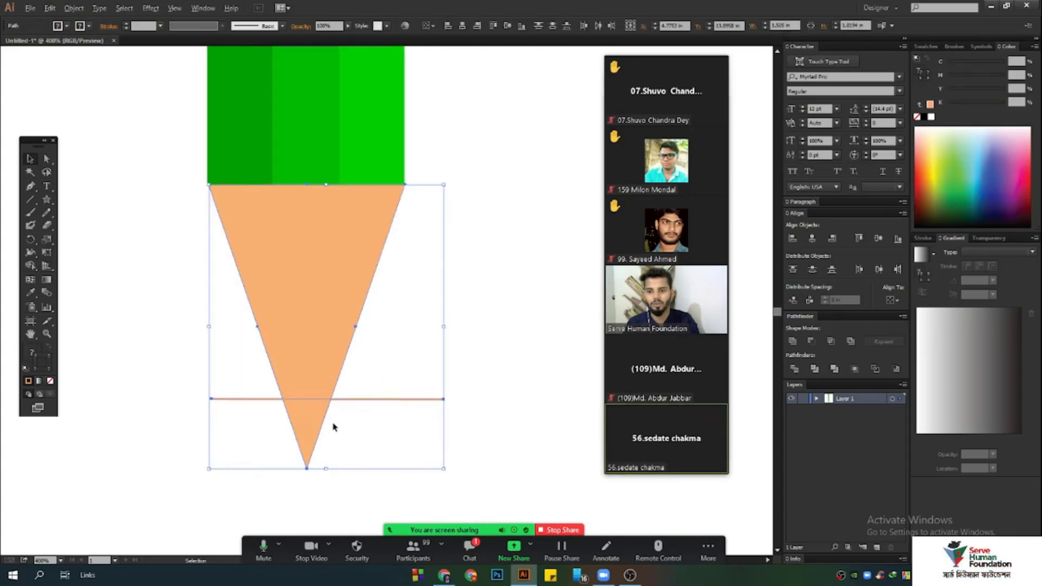
{"action": "scroll", "coordinate": [348, 434], "scroll_direction": "up", "scroll_amount": 1}
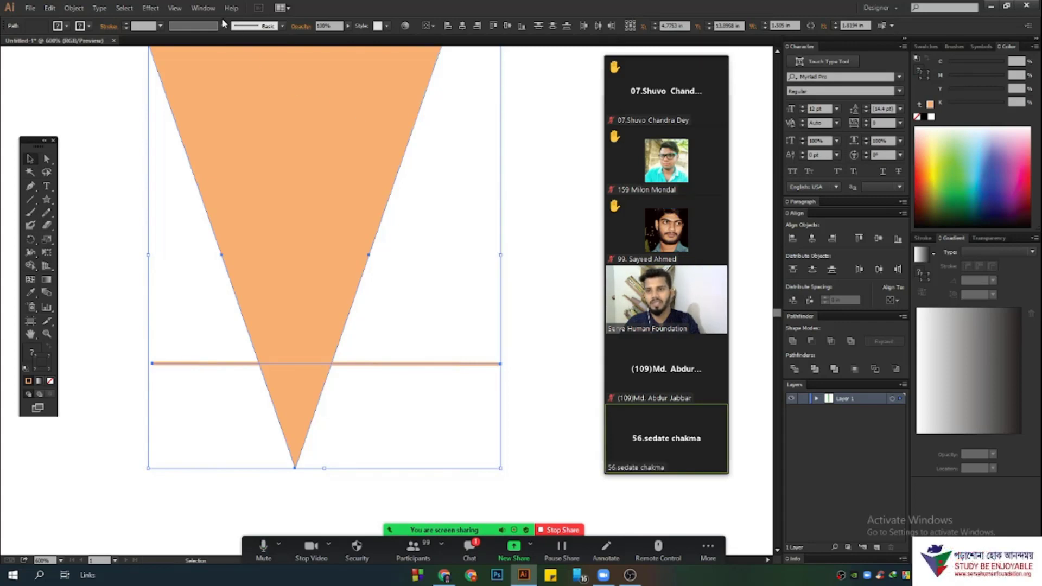
{"action": "left_click", "coordinate": [203, 8]}
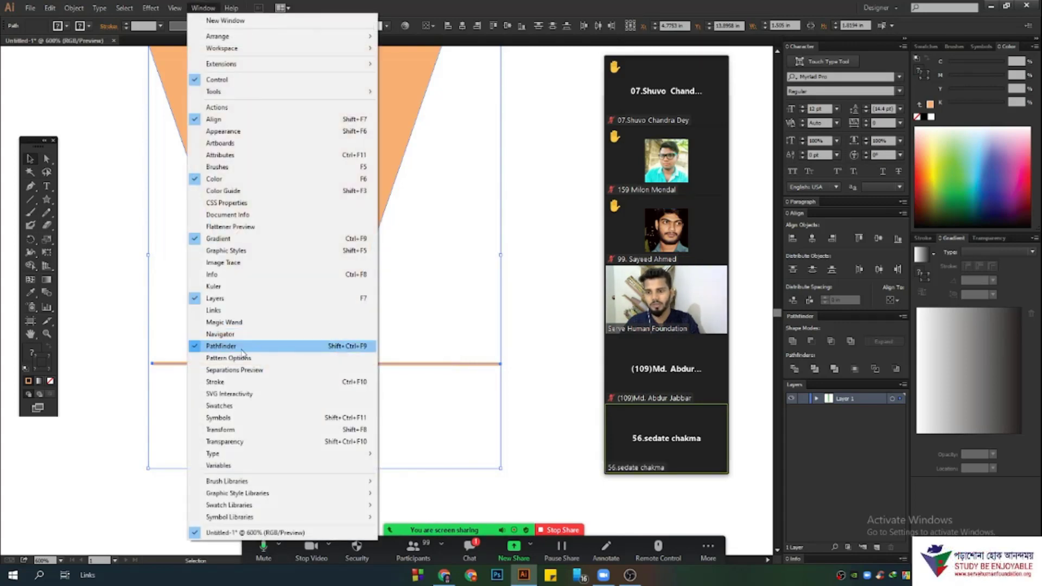
{"action": "left_click", "coordinate": [793, 370]}
{"action": "left_click", "coordinate": [793, 370]}
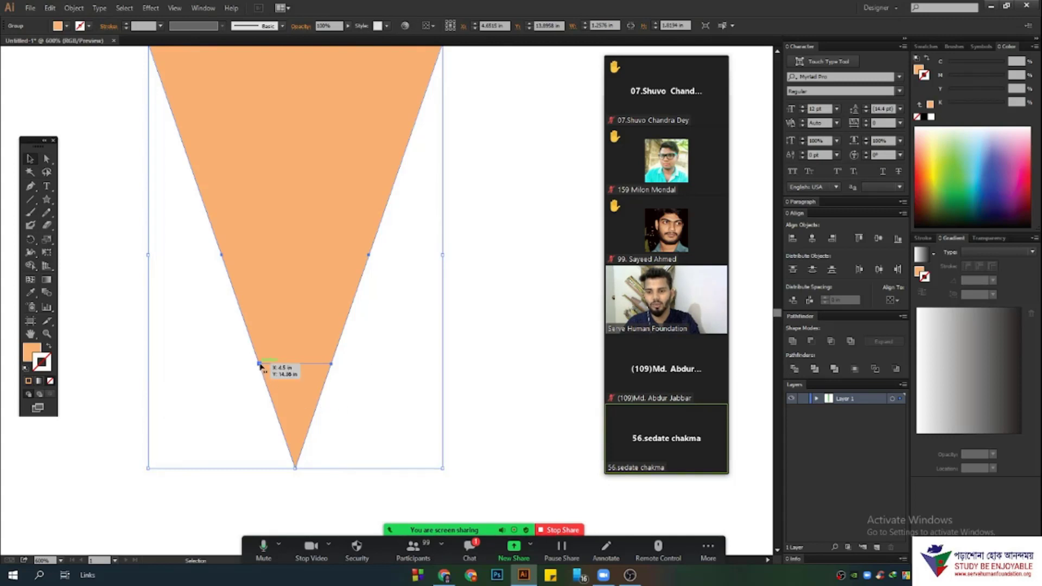
{"action": "left_click", "coordinate": [367, 364]}
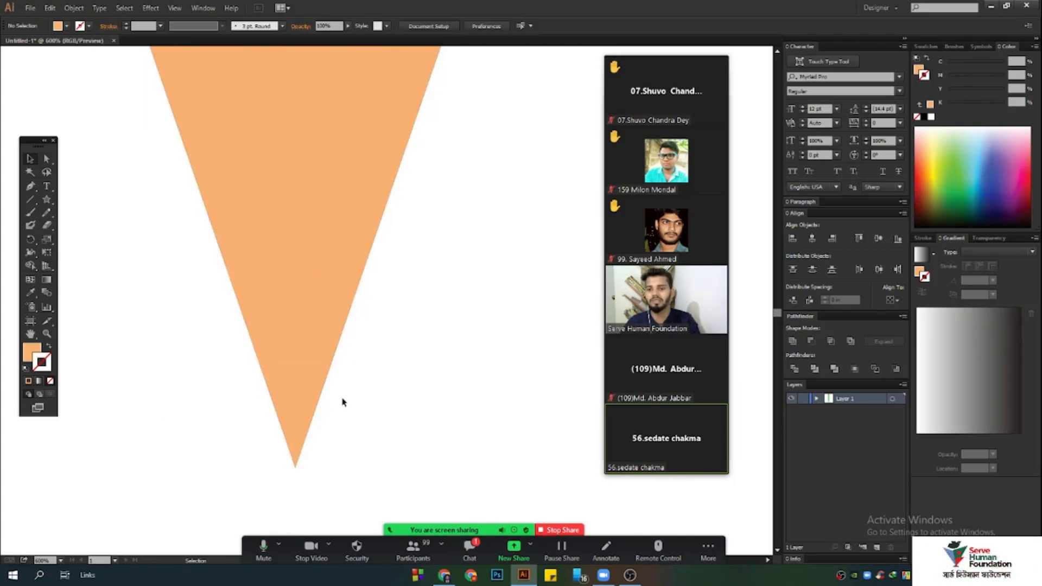
- Ungroup the divided tip so its wood and lead pieces are separate, and deselect them
{"action": "left_click", "coordinate": [312, 316]}
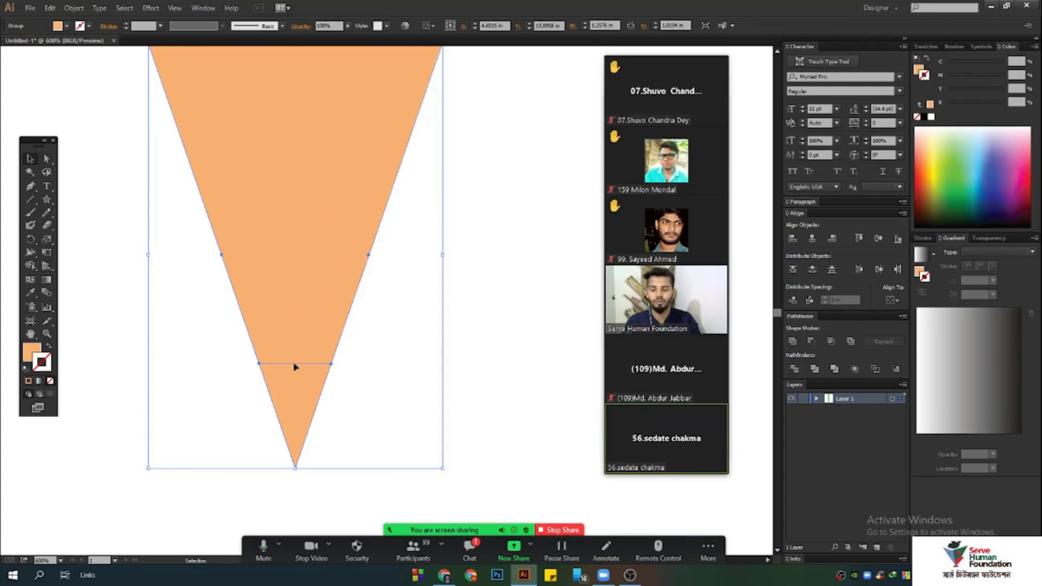
{"action": "right_click", "coordinate": [286, 242]}
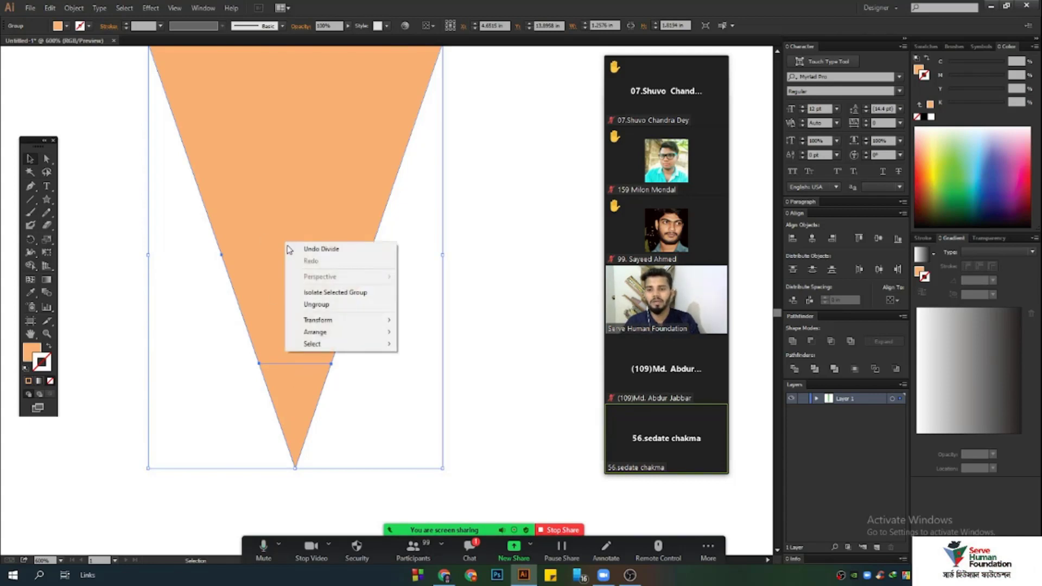
{"action": "left_click", "coordinate": [317, 305]}
{"action": "left_click", "coordinate": [401, 375]}
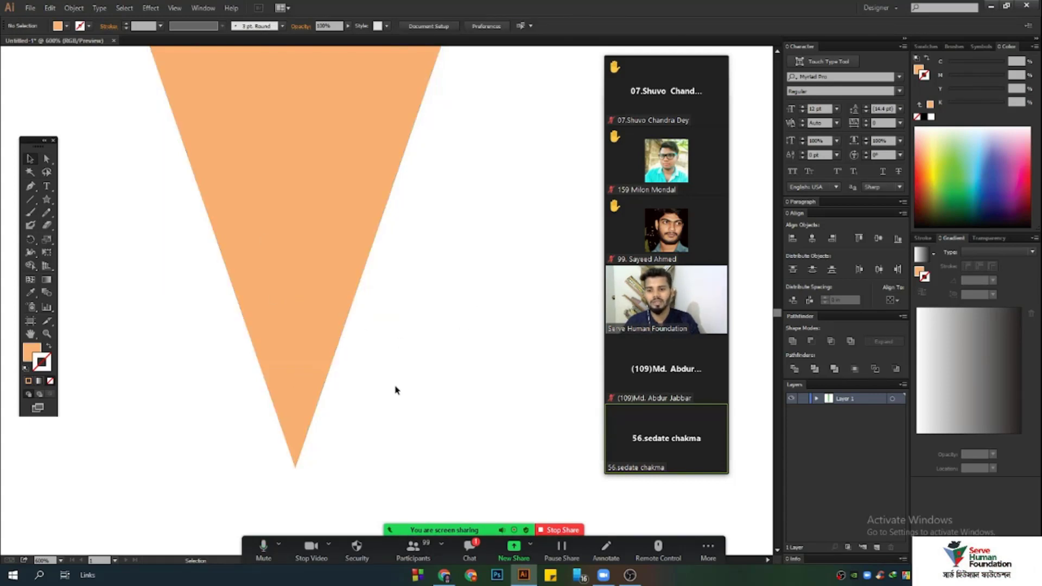
- Fill the small lead piece at the tip's point with black, lighten it to dark grey at 81% black, and deselect it
{"action": "left_click", "coordinate": [309, 410]}
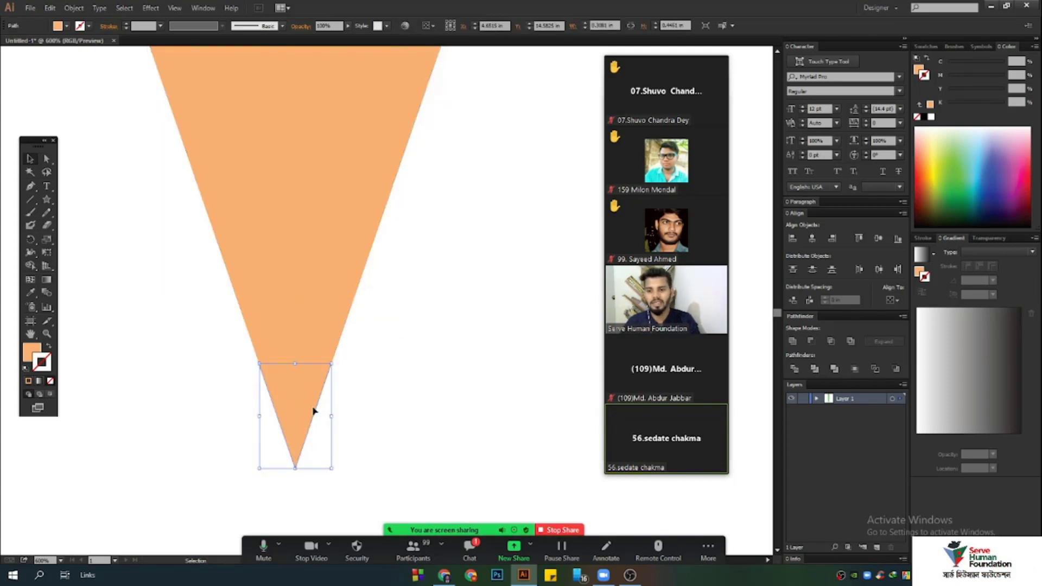
{"action": "left_click", "coordinate": [31, 290]}
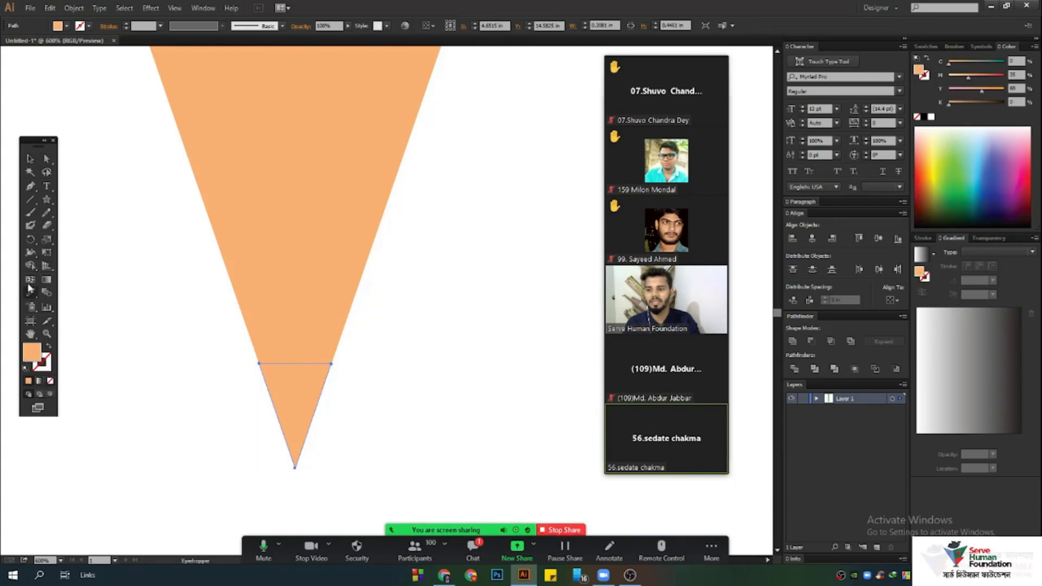
{"action": "left_click", "coordinate": [30, 158]}
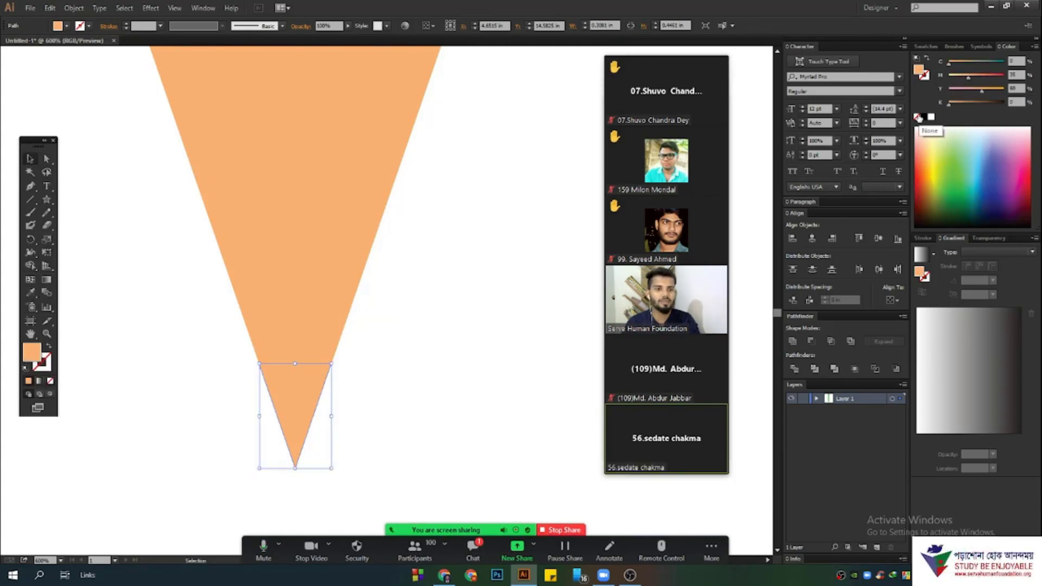
{"action": "left_click", "coordinate": [924, 117]}
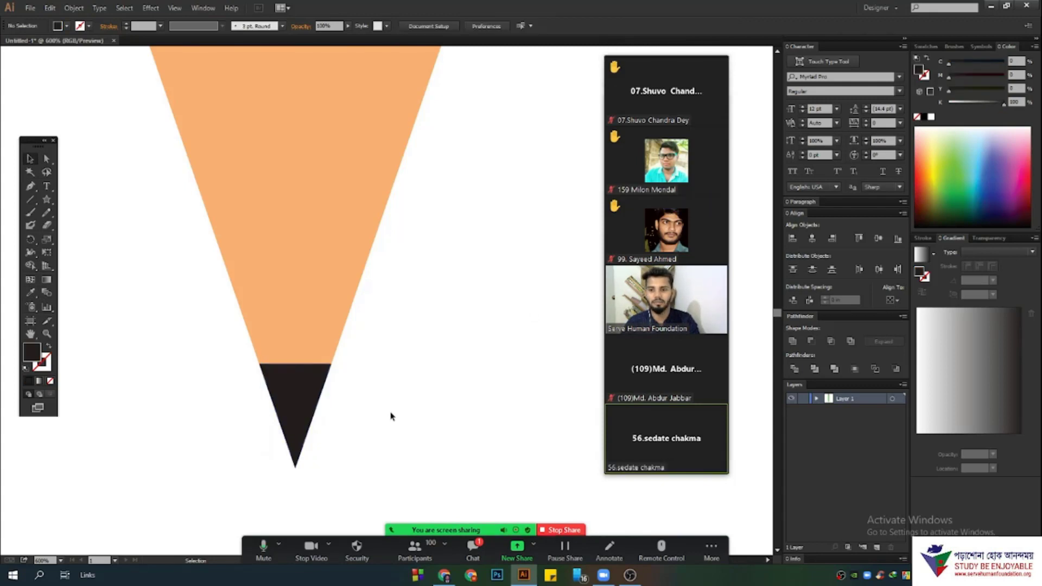
{"action": "left_click", "coordinate": [353, 413]}
{"action": "left_click", "coordinate": [314, 407]}
{"action": "left_click_drag", "start_coordinate": [1003, 103], "coordinate": [994, 103]}
{"action": "left_click", "coordinate": [360, 389]}
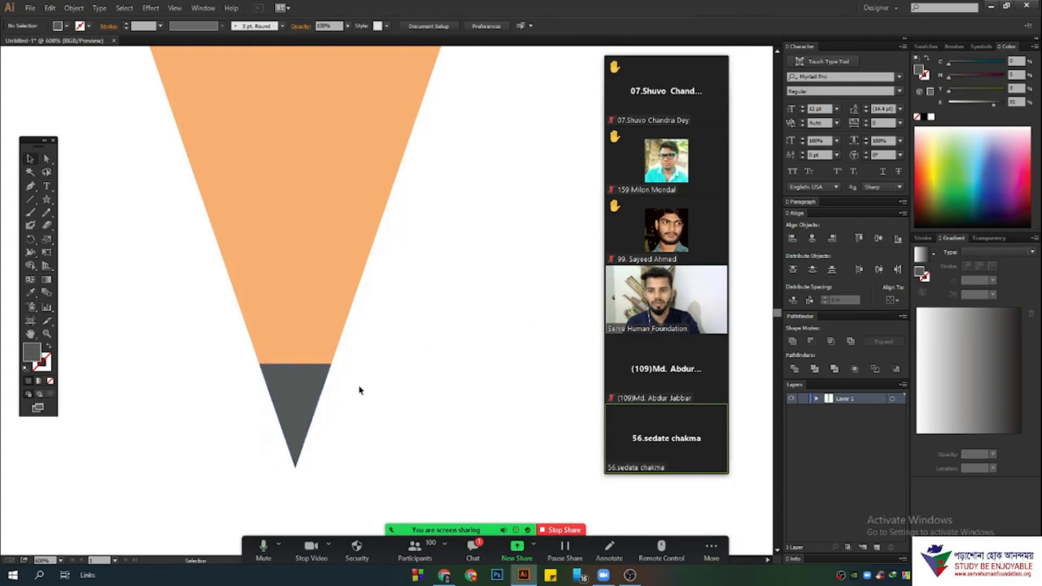
- Select all parts of the pencil, group them into one object, and deselect it
{"action": "scroll", "coordinate": [351, 395], "scroll_direction": "down", "scroll_amount": 3}
{"action": "scroll", "coordinate": [351, 395], "scroll_direction": "down", "scroll_amount": 3}
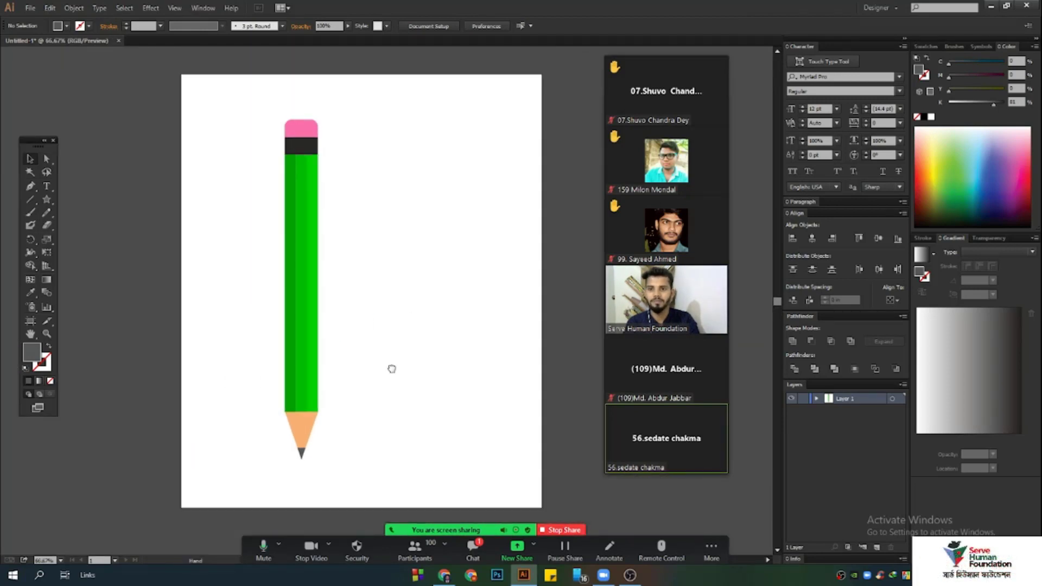
{"action": "scroll", "coordinate": [369, 452], "scroll_direction": "down", "scroll_amount": 1}
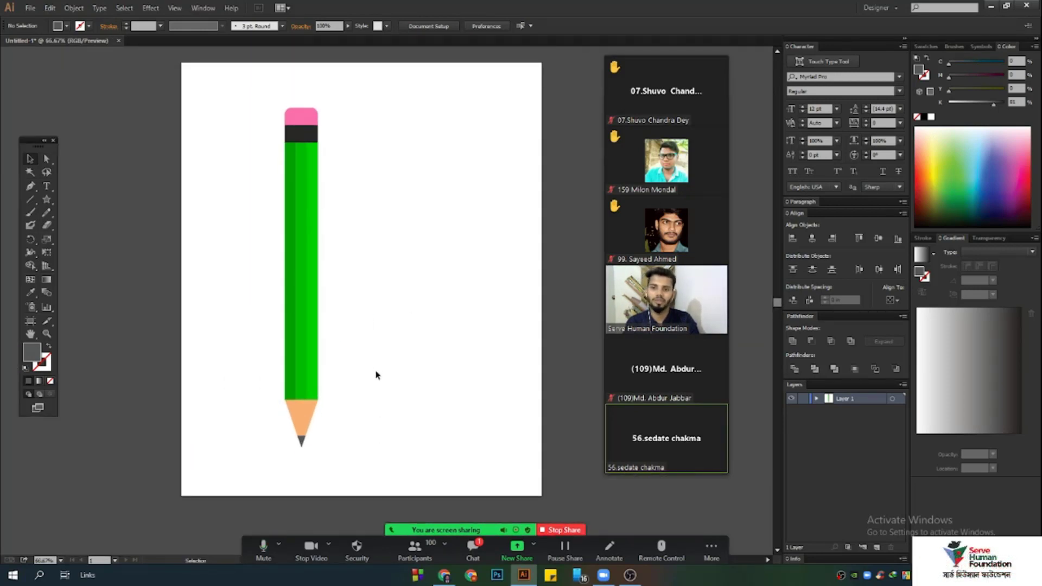
{"action": "mouse_move", "coordinate": [421, 453]}
{"action": "left_mouse_down"}
{"action": "mouse_move", "coordinate": [320, 319]}
{"action": "mouse_move", "coordinate": [236, 90]}
{"action": "left_mouse_up"}
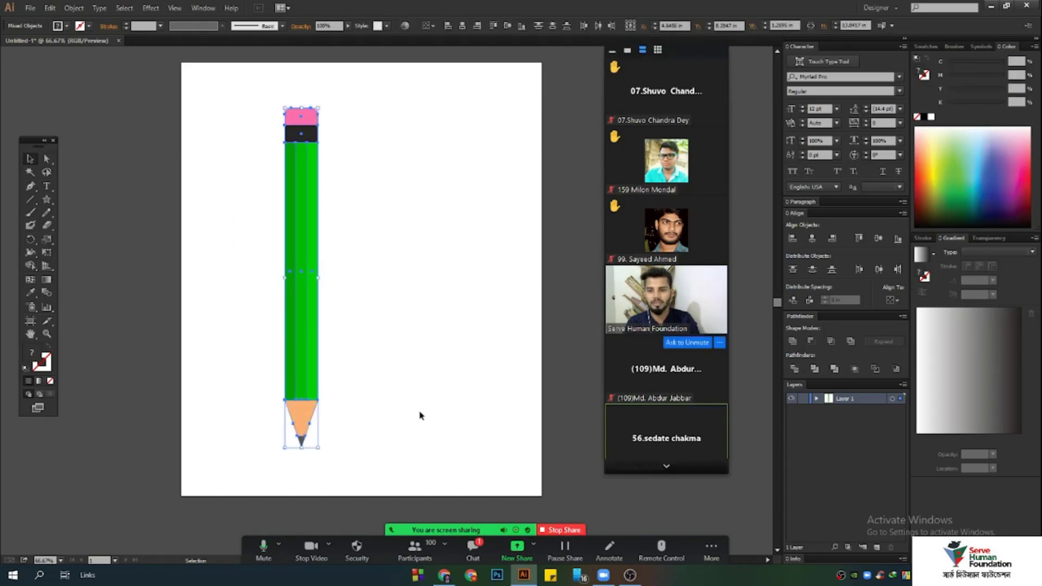
{"action": "key", "text": "a"}
{"action": "key", "text": "v"}
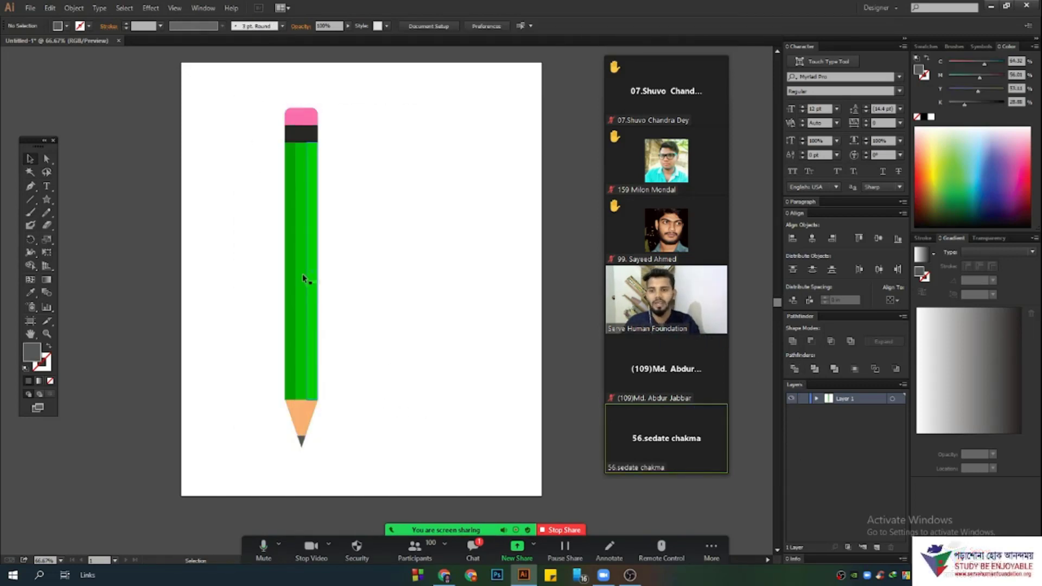
- Move the pencil and duplicate it sideways to make a row of three evenly spaced pencils, and deselect them
{"action": "left_click_drag", "start_coordinate": [301, 274], "coordinate": [313, 275]}
{"action": "mouse_move", "coordinate": [314, 233]}
{"action": "left_mouse_down"}
{"action": "mouse_move", "coordinate": [266, 231]}
{"action": "mouse_move", "coordinate": [323, 230]}
{"action": "left_mouse_up"}
{"action": "key", "text": "a"}
{"action": "key", "text": "ctrl+d"}
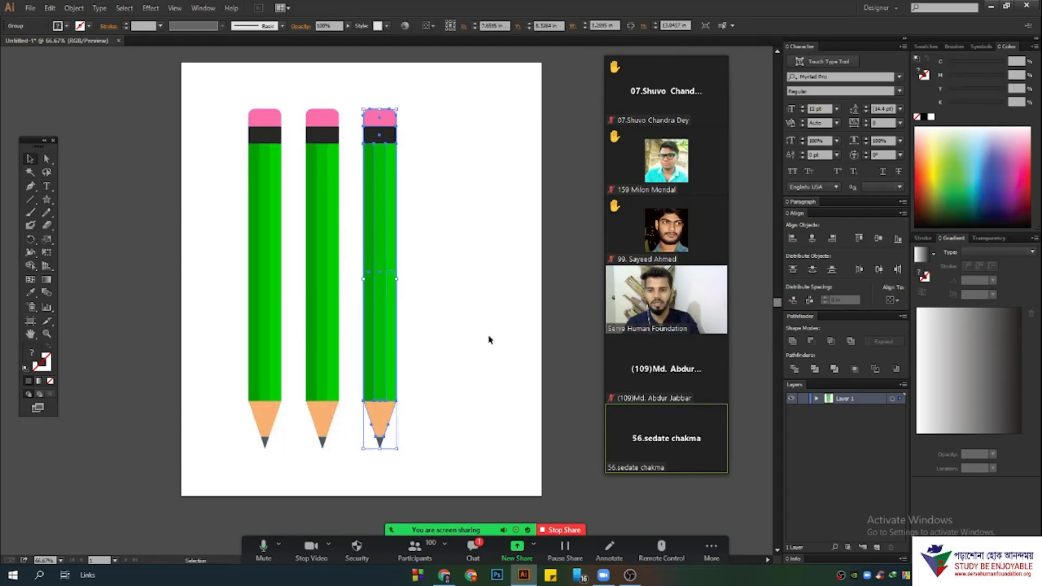
{"action": "left_click", "coordinate": [488, 337]}
{"action": "key", "text": "v"}
- Recolour the middle pencil's left body stripe dark red with 0% cyan, 100% magenta, 100% yellow and 19% black
{"action": "scroll", "coordinate": [305, 226], "scroll_direction": "up", "scroll_amount": 2}
{"action": "left_click", "coordinate": [319, 243]}
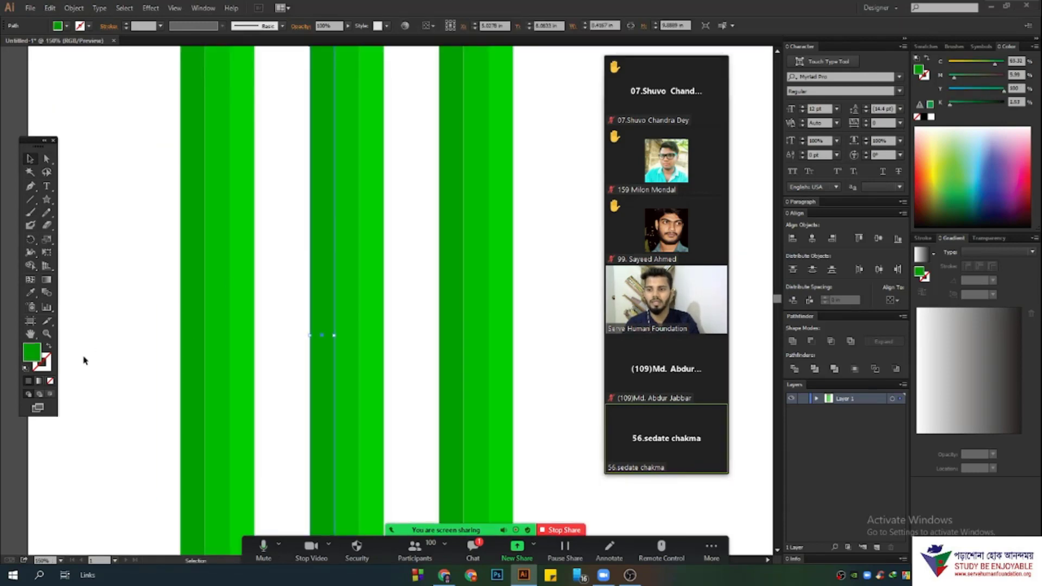
{"action": "left_click_drag", "start_coordinate": [990, 63], "coordinate": [1006, 79]}
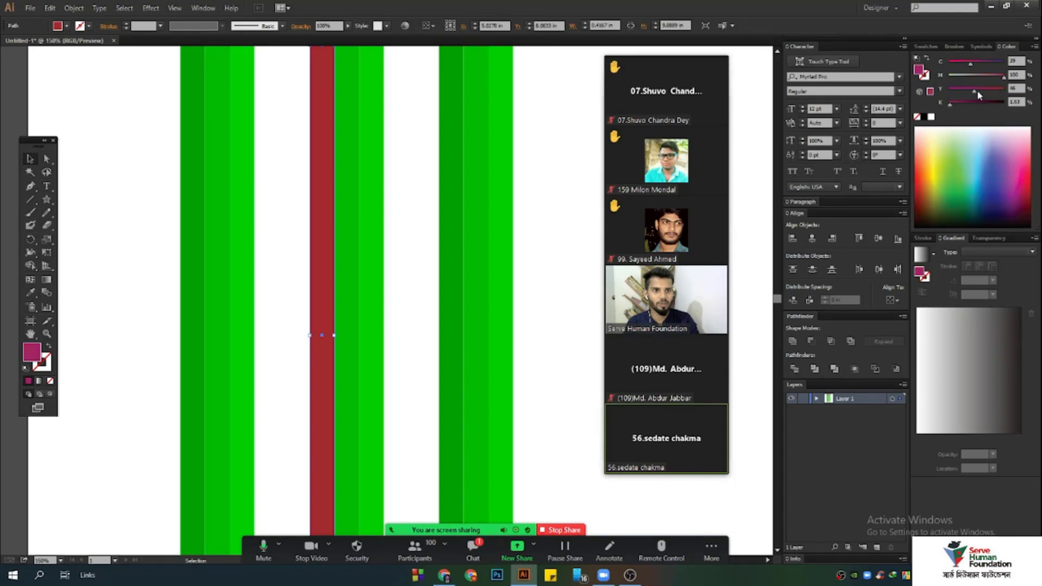
{"action": "left_click_drag", "start_coordinate": [940, 68], "coordinate": [941, 69]}
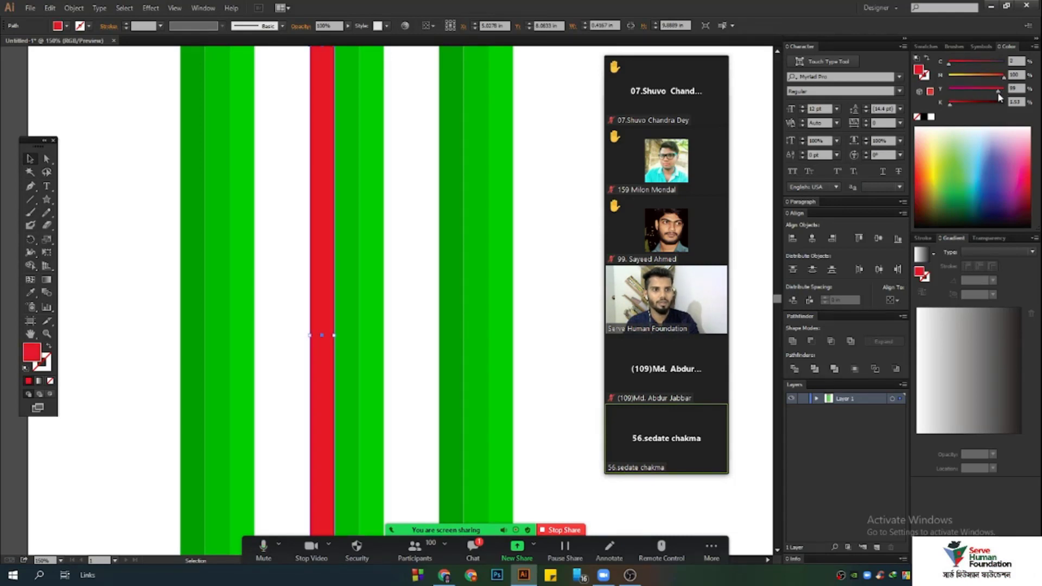
{"action": "left_click_drag", "start_coordinate": [955, 108], "coordinate": [964, 108]}
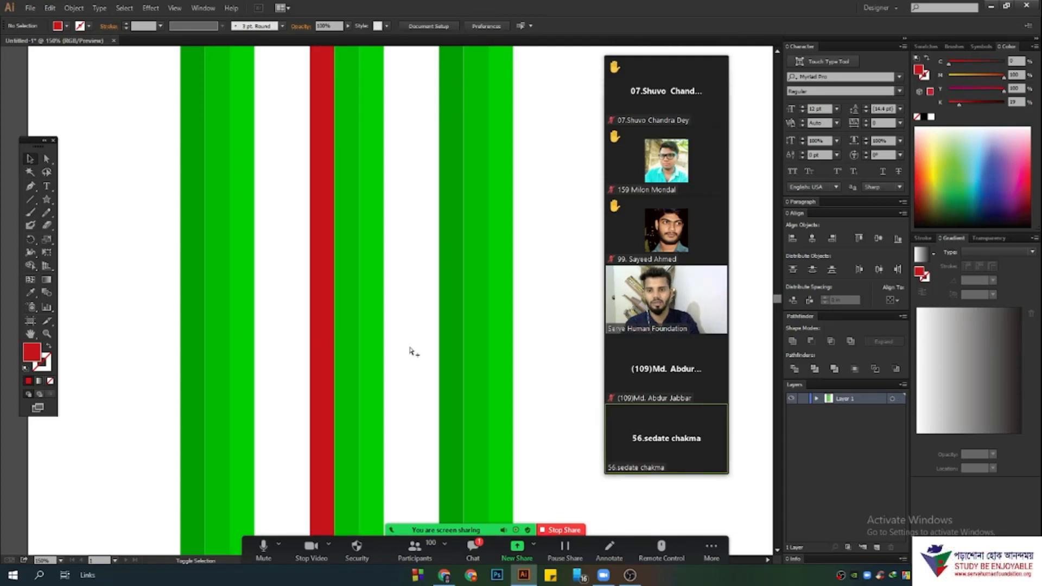
- Fill the middle pencil's two remaining green stripes with the dark red using the Eyedropper tool, and deselect them
{"action": "left_click_drag", "start_coordinate": [411, 347], "coordinate": [355, 289]}
{"action": "left_click", "coordinate": [30, 293]}
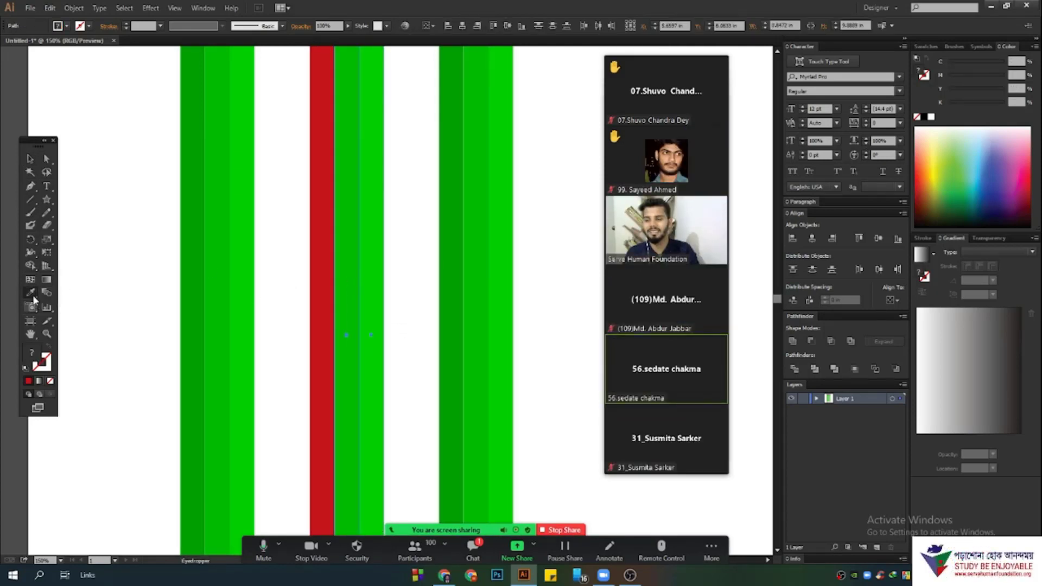
{"action": "left_click_drag", "start_coordinate": [31, 292], "coordinate": [135, 293]}
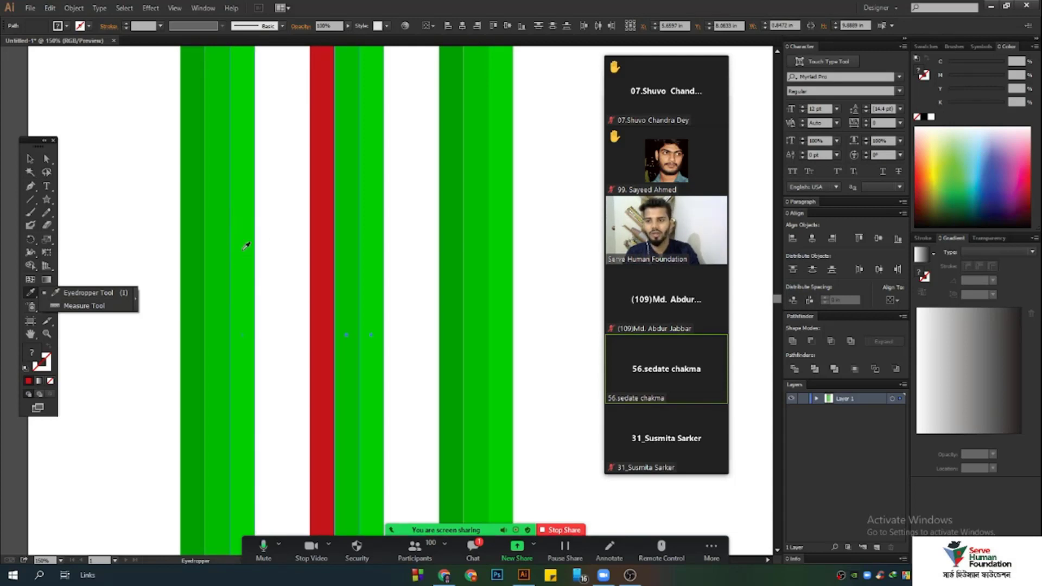
{"action": "left_click", "coordinate": [243, 240]}
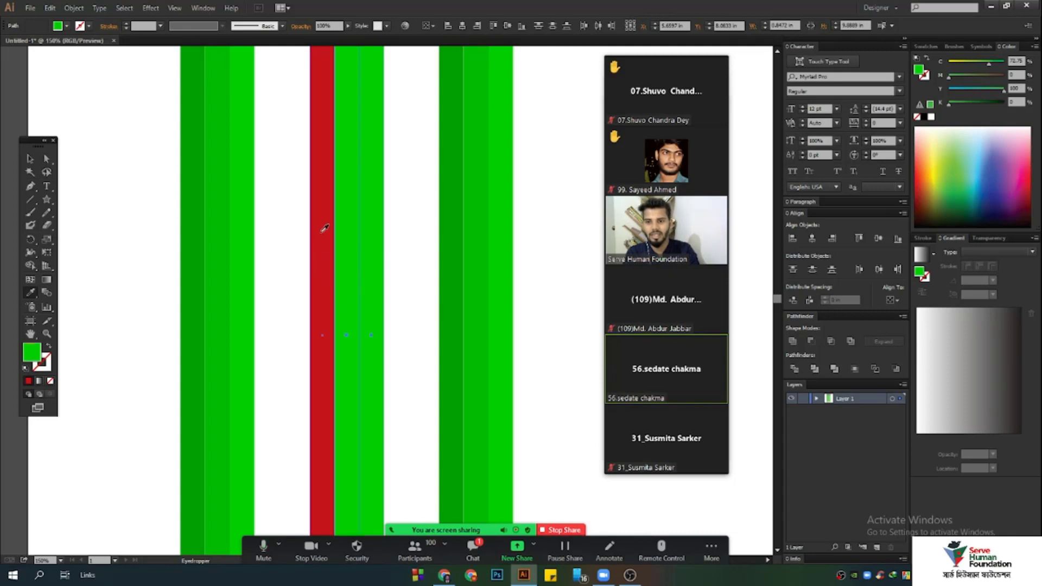
{"action": "left_click", "coordinate": [324, 228]}
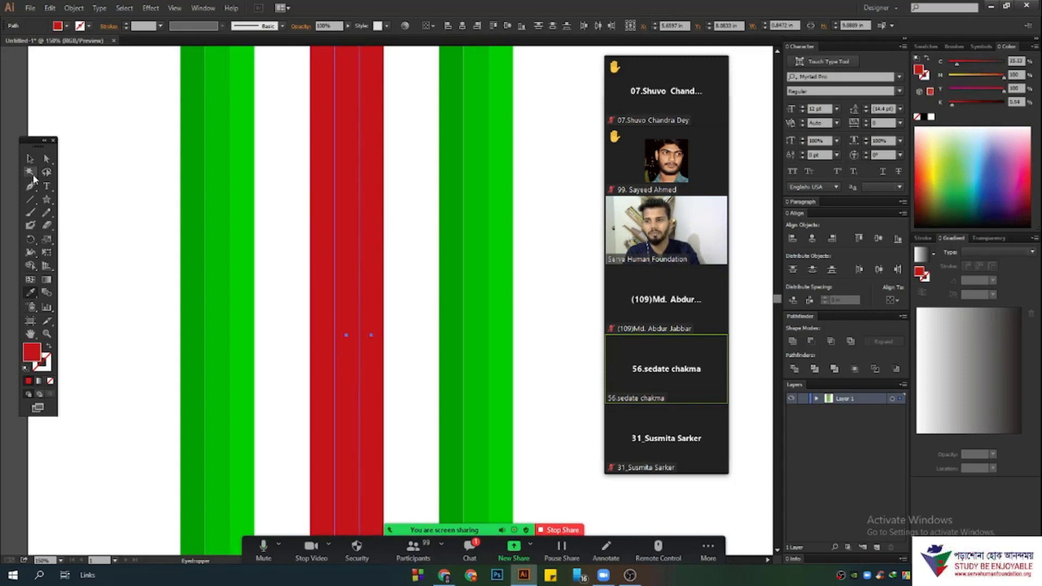
{"action": "left_click", "coordinate": [30, 159]}
{"action": "left_click", "coordinate": [419, 249]}
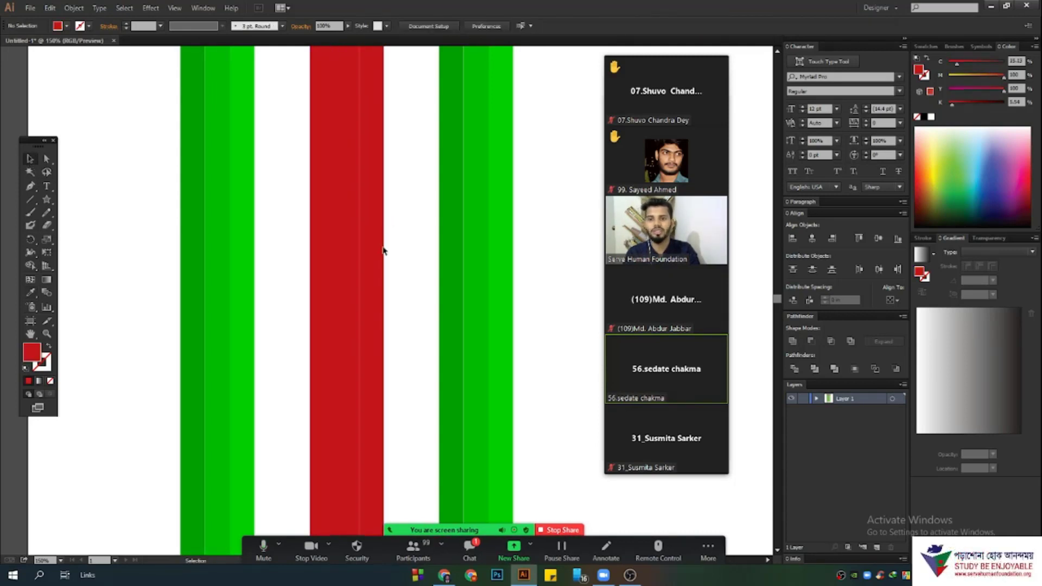
- Lighten the central stripe of the red pencil by reducing its magenta and yellow to about 83%, and deselect it
{"action": "left_click", "coordinate": [346, 234]}
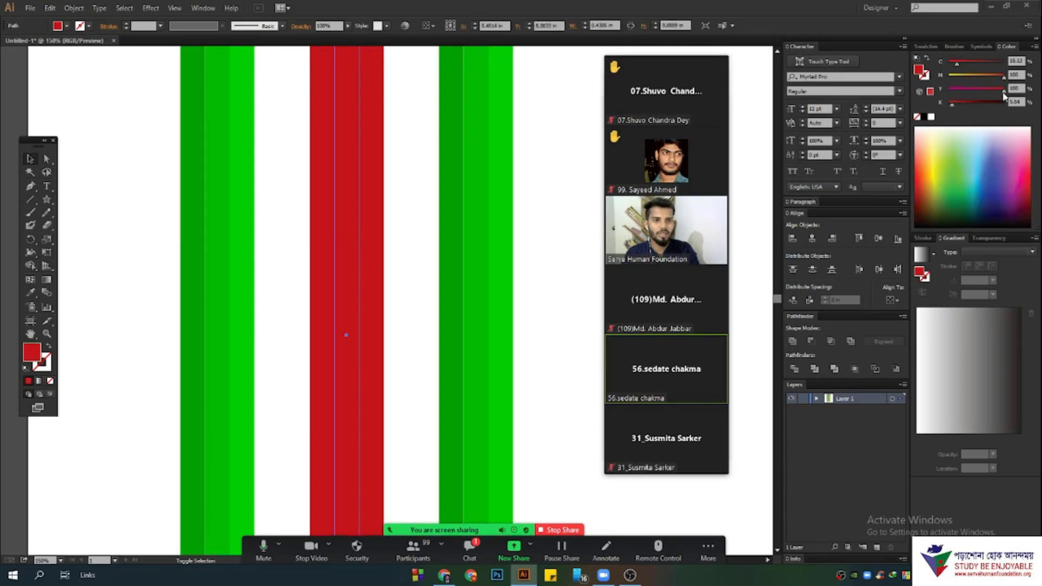
{"action": "left_click_drag", "start_coordinate": [1004, 96], "coordinate": [995, 95]}
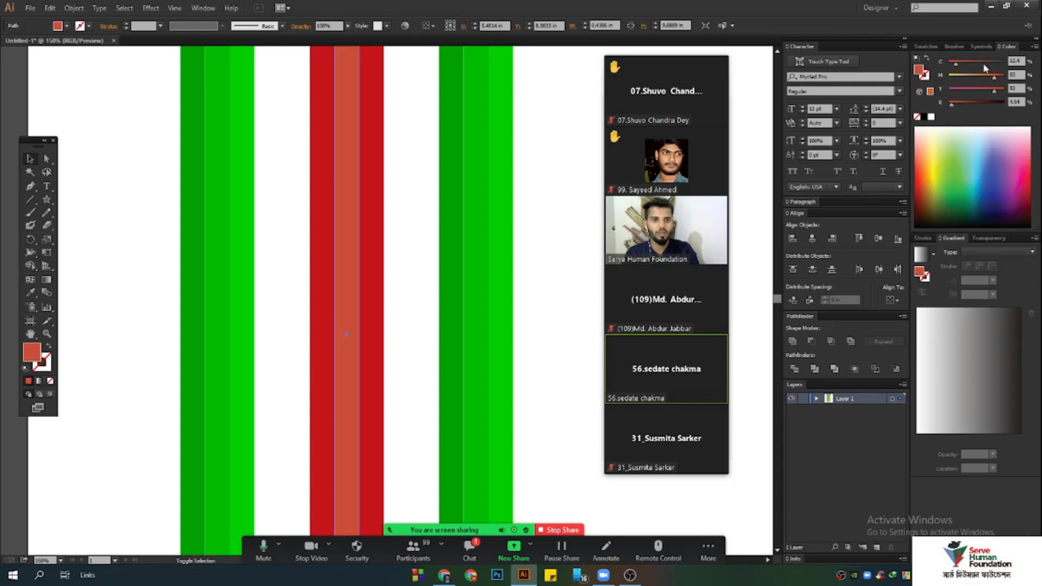
{"action": "left_click", "coordinate": [394, 285]}
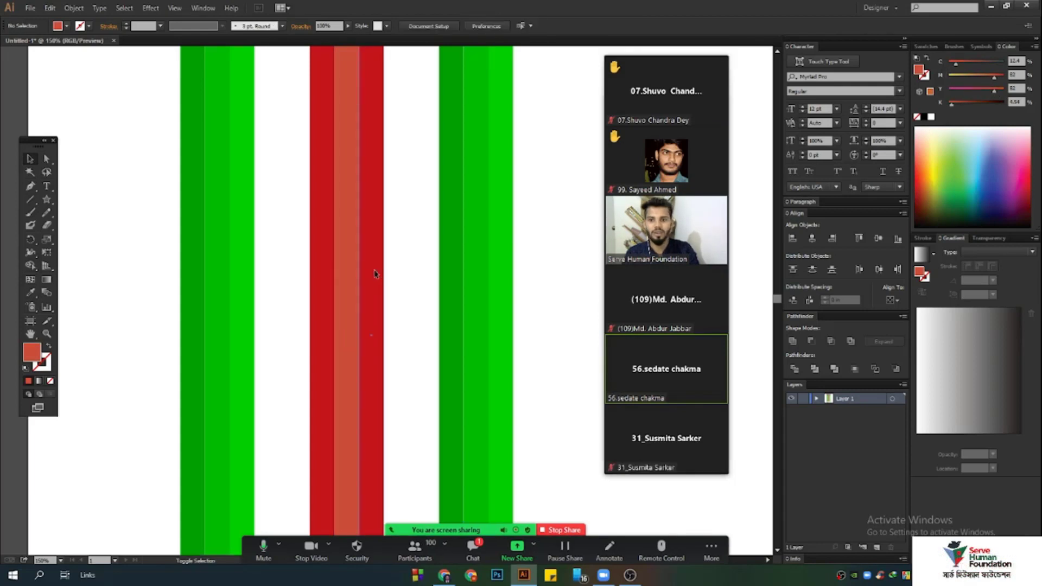
- Give the red pencil's right stripe the central stripe's colour with the Eyedropper, and lighten it to salmon with about 60% magenta and yellow
{"action": "left_click", "coordinate": [374, 274]}
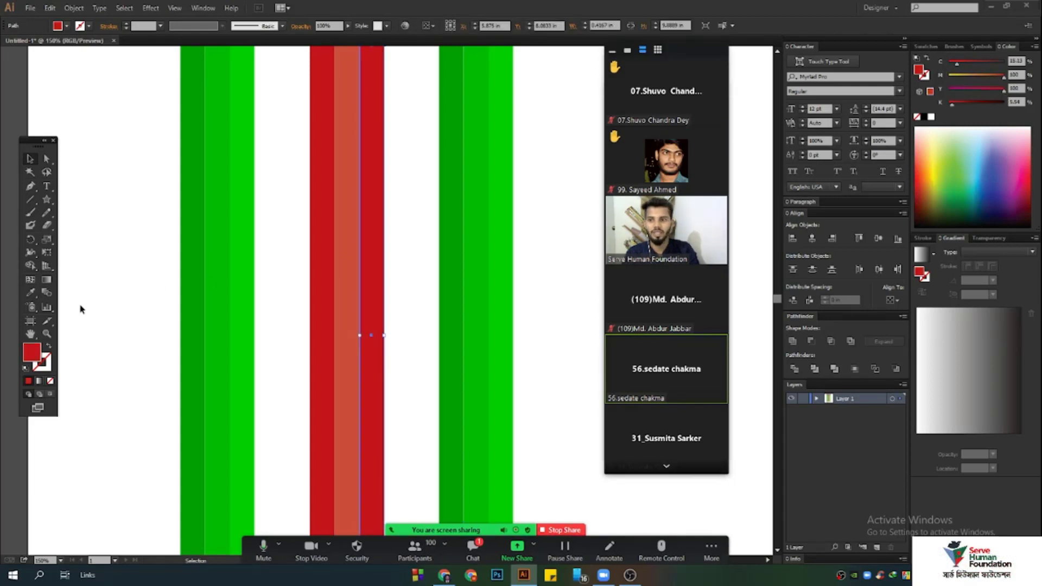
{"action": "left_click", "coordinate": [31, 292]}
{"action": "left_click", "coordinate": [347, 265]}
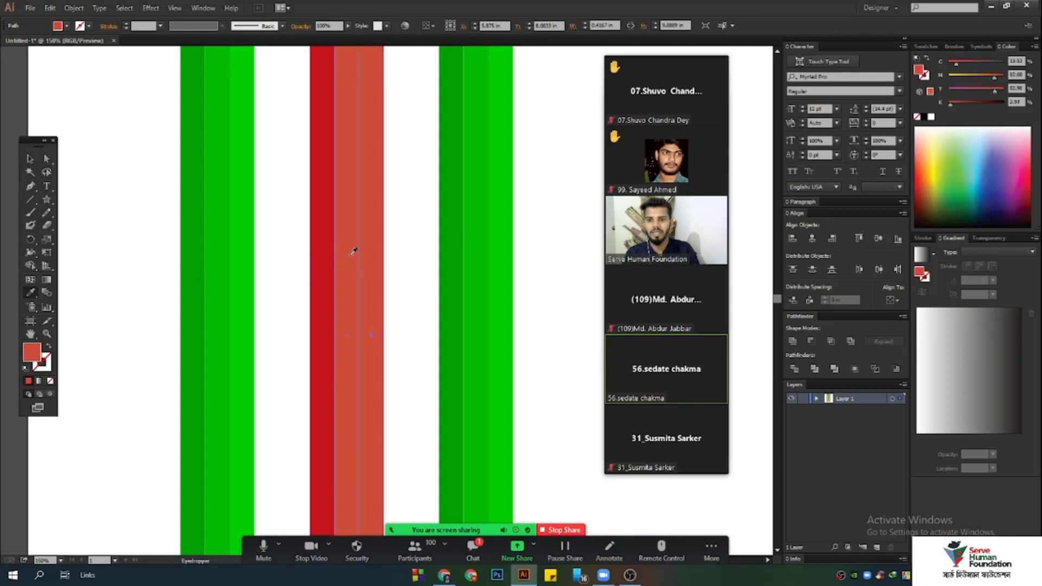
{"action": "left_click", "coordinate": [30, 159]}
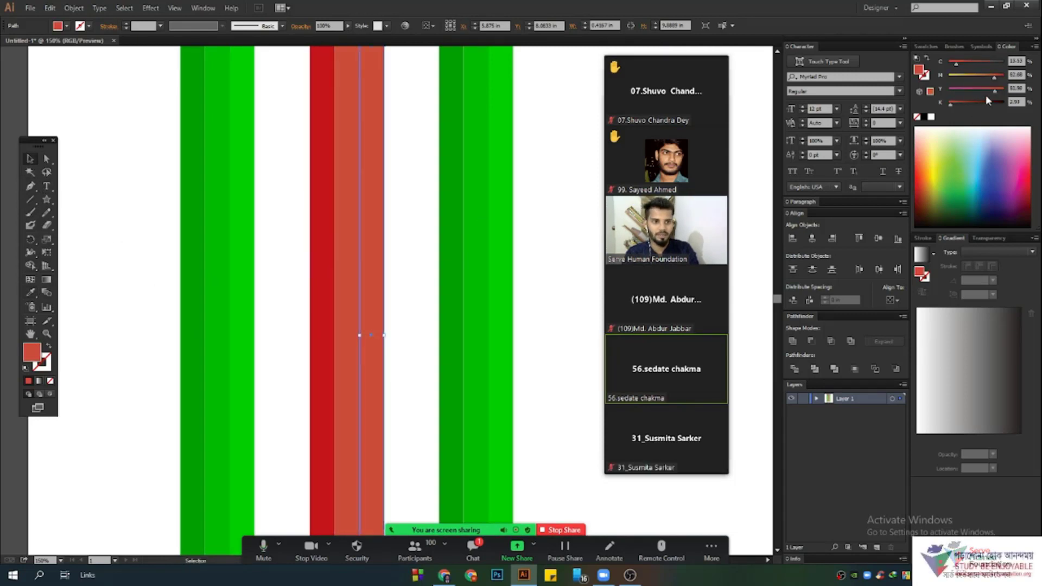
{"action": "left_click_drag", "start_coordinate": [997, 95], "coordinate": [985, 96]}
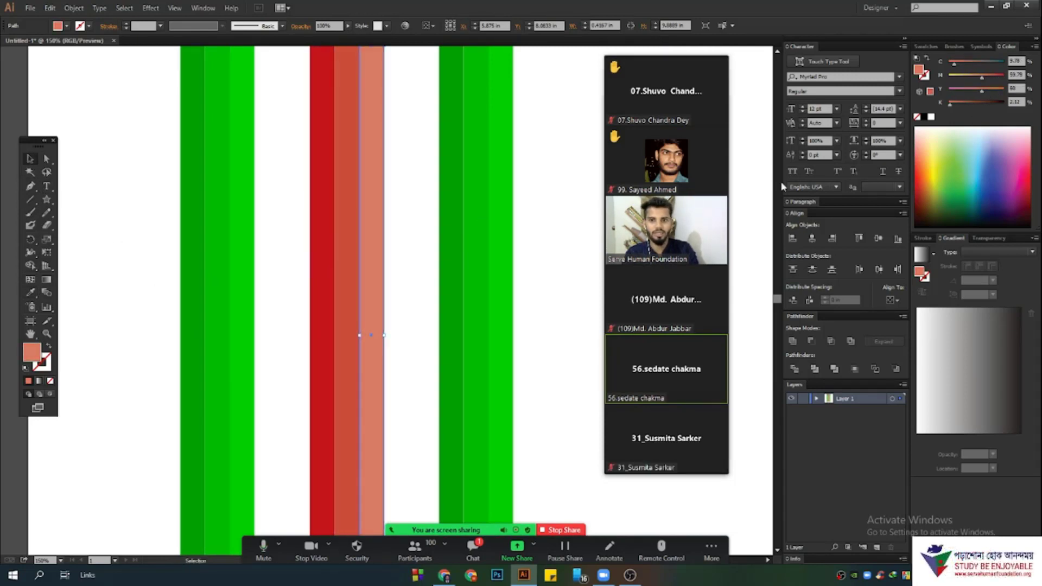
- Delete the rightmost green pencil from the artboard, keeping the green and red ones
{"action": "left_click", "coordinate": [547, 298]}
{"action": "key", "text": "ctrl+0"}
{"action": "left_click", "coordinate": [487, 326]}
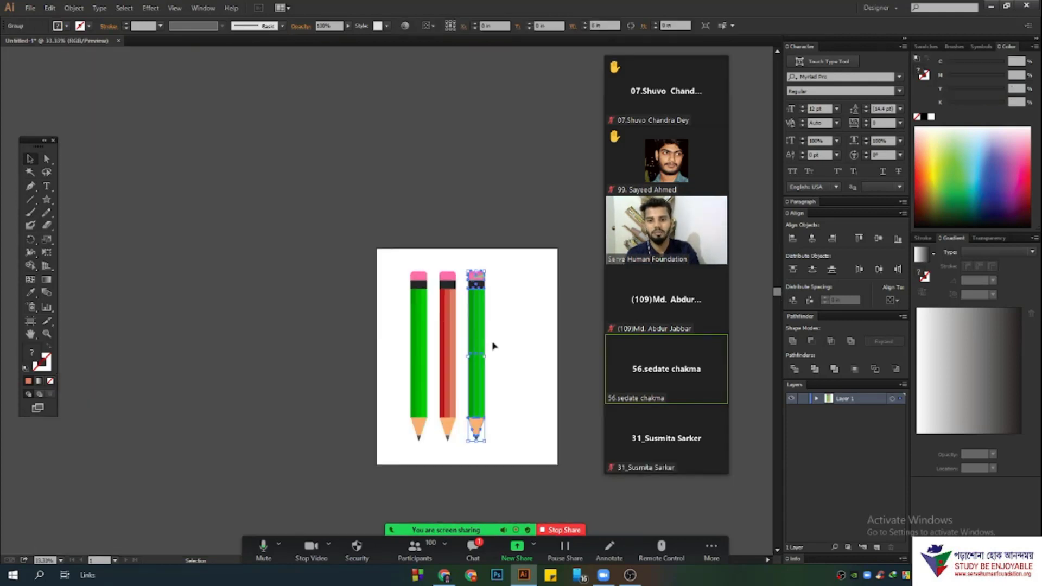
{"action": "key", "text": "Delete"}
{"action": "scroll", "coordinate": [437, 458], "scroll_direction": "up", "scroll_amount": 1}
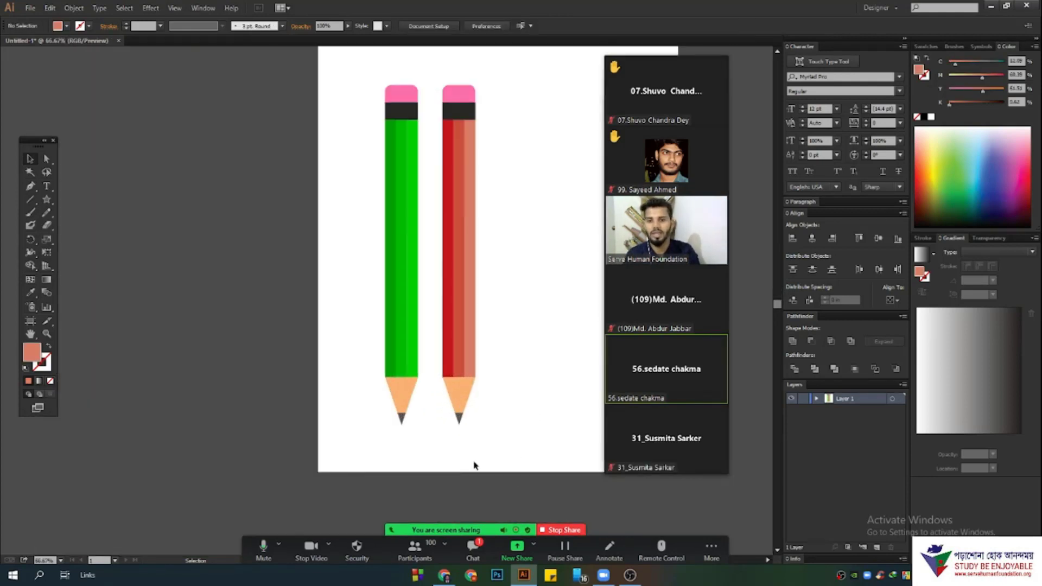
{"action": "scroll", "coordinate": [474, 465], "scroll_direction": "up", "scroll_amount": 2}
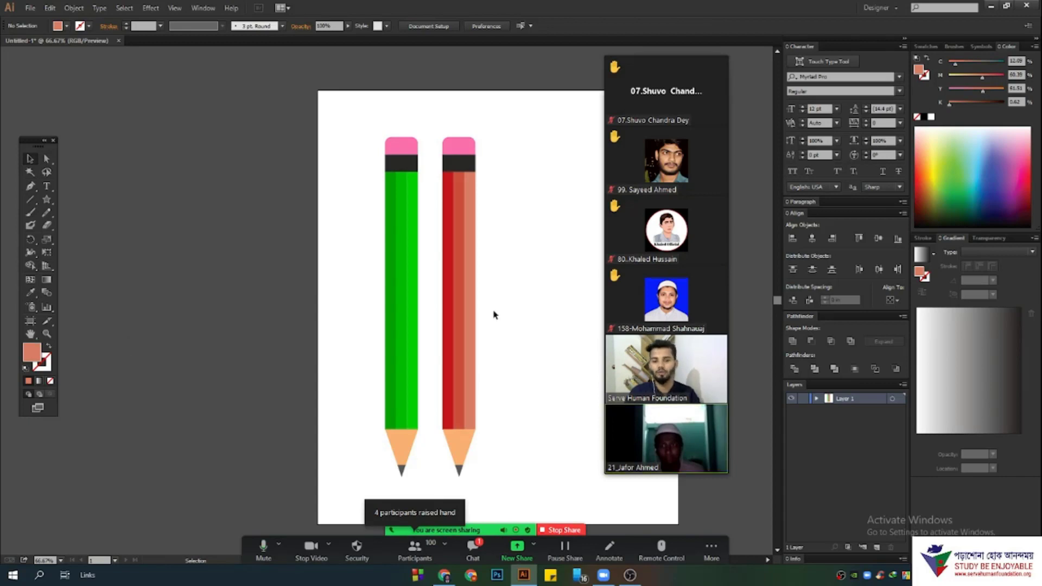
- Move both remaining pencils off the artboard to its left side and deselect them, leaving empty space for a demonstration
{"action": "left_click_drag", "start_coordinate": [548, 440], "coordinate": [234, 152]}
{"action": "left_click_drag", "start_coordinate": [470, 242], "coordinate": [215, 229]}
{"action": "left_click", "coordinate": [456, 279]}
{"action": "scroll", "coordinate": [472, 259], "scroll_direction": "up", "scroll_amount": 1}
{"action": "key", "text": "space"}
{"action": "left_click_drag", "start_coordinate": [490, 297], "coordinate": [389, 283]}
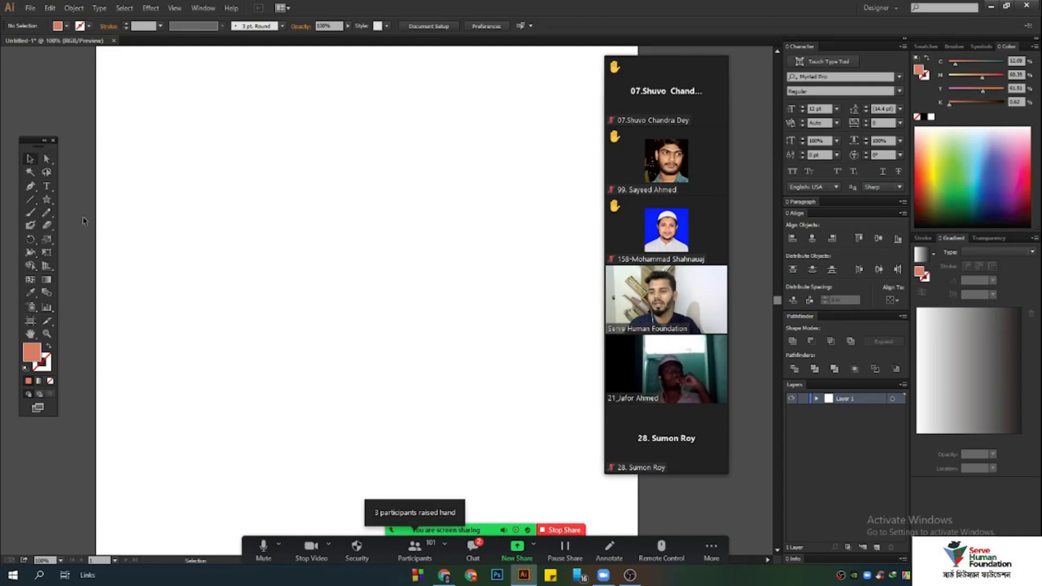
- Mute all participants in the Zoom meeting and close the participants list
{"action": "left_click", "coordinate": [419, 563]}
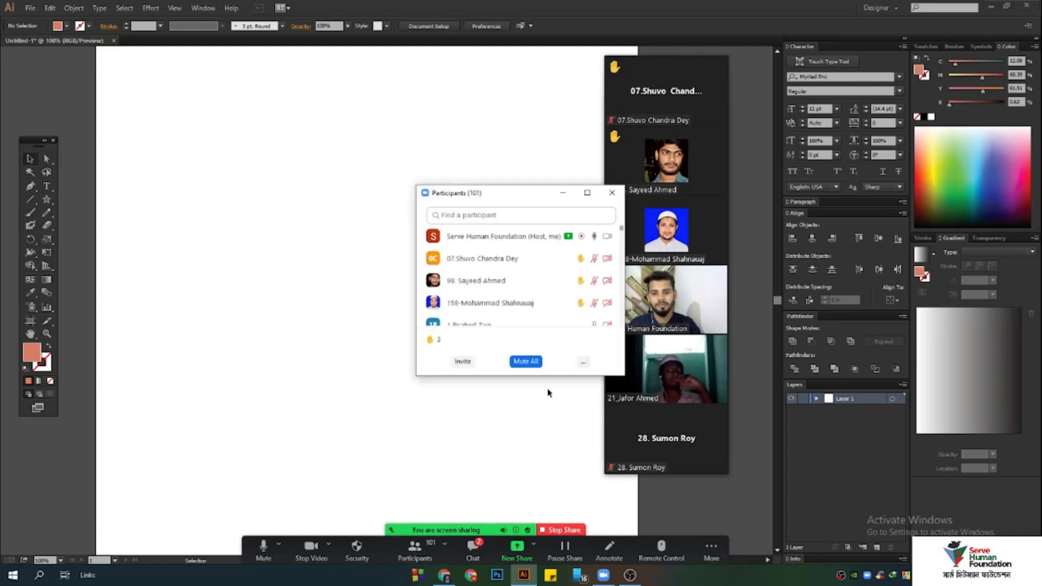
{"action": "left_click", "coordinate": [524, 361]}
{"action": "left_click", "coordinate": [568, 319]}
{"action": "left_click", "coordinate": [613, 193]}
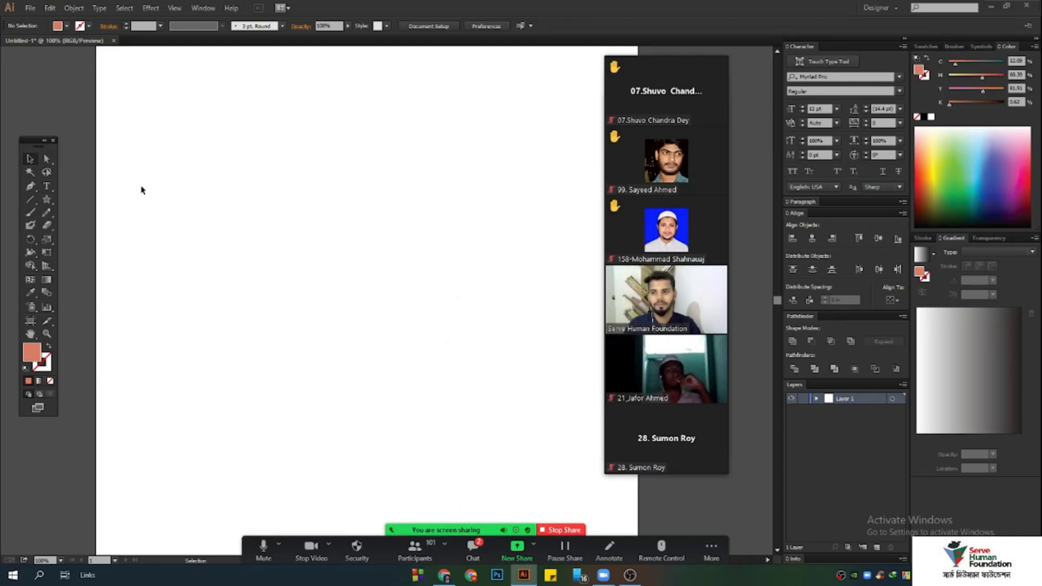
- Draw a salmon rectangle about 6.04 in wide and 4.6 in high in the artboard's upper part
{"action": "left_click_drag", "start_coordinate": [49, 204], "coordinate": [100, 201]}
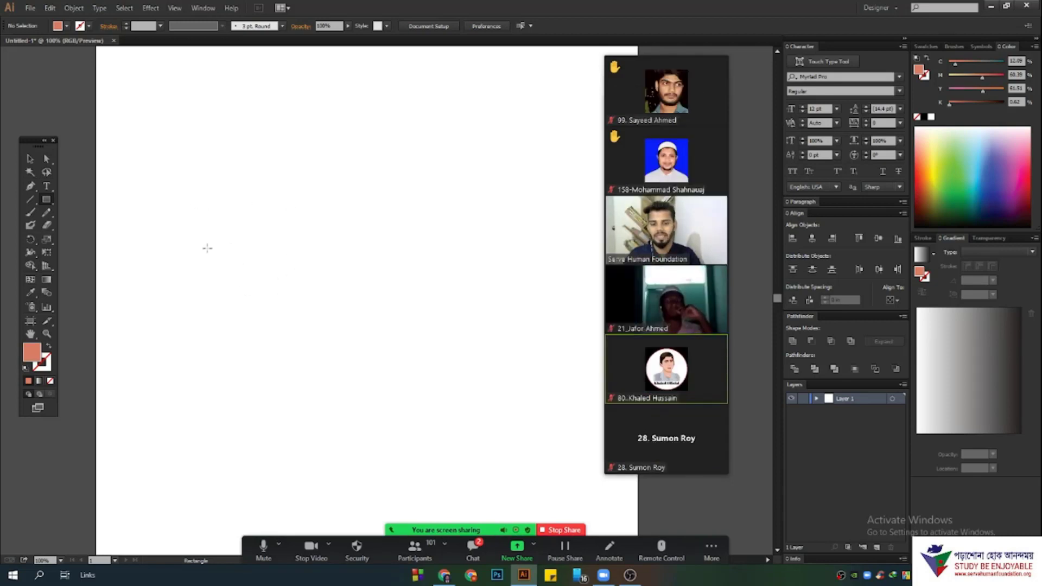
{"action": "left_click_drag", "start_coordinate": [149, 110], "coordinate": [385, 290]}
{"action": "key", "text": "v"}
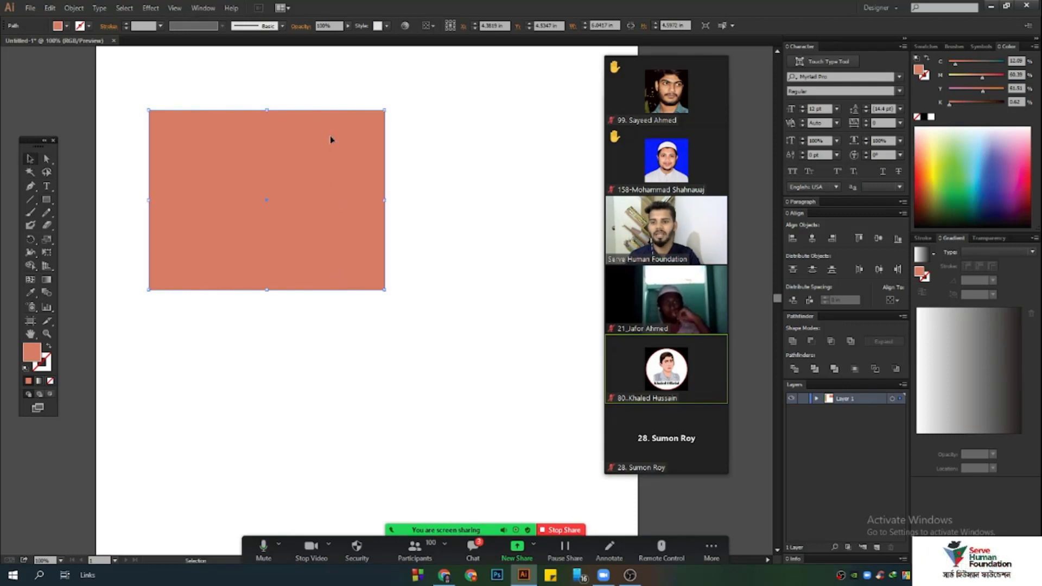
- Duplicate the salmon rectangle below the original and recolour the copy pink by setting its yellow to 0%
{"action": "left_click_drag", "start_coordinate": [330, 140], "coordinate": [332, 367]}
{"action": "scroll", "coordinate": [426, 325], "scroll_direction": "down", "scroll_amount": 2}
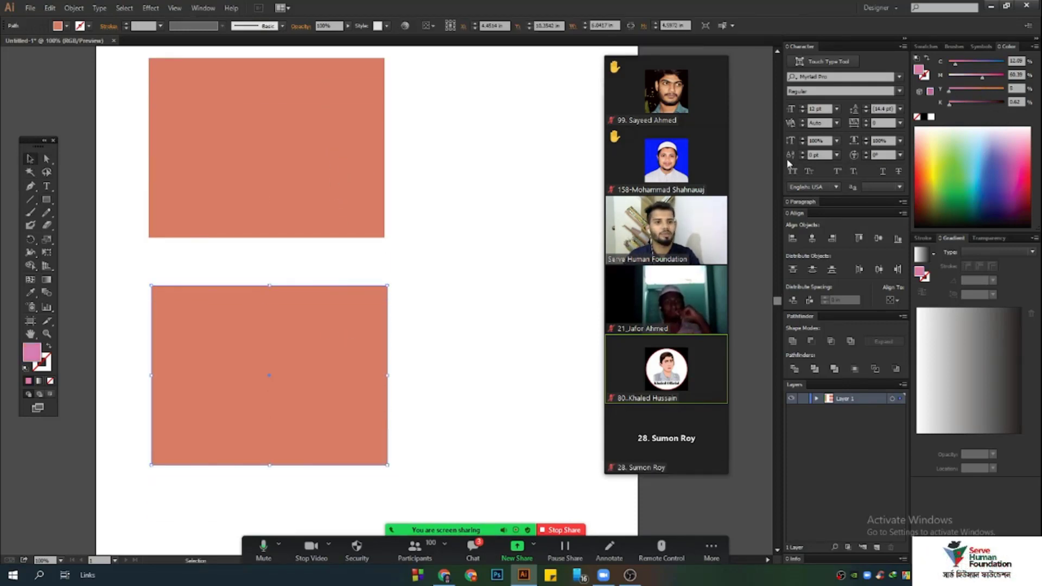
- Move the pink rectangle over the salmon rectangle's right part, and lower the salmon one slightly so the two overlap
{"action": "left_click_drag", "start_coordinate": [302, 359], "coordinate": [469, 180]}
{"action": "scroll", "coordinate": [440, 304], "scroll_direction": "up", "scroll_amount": 5}
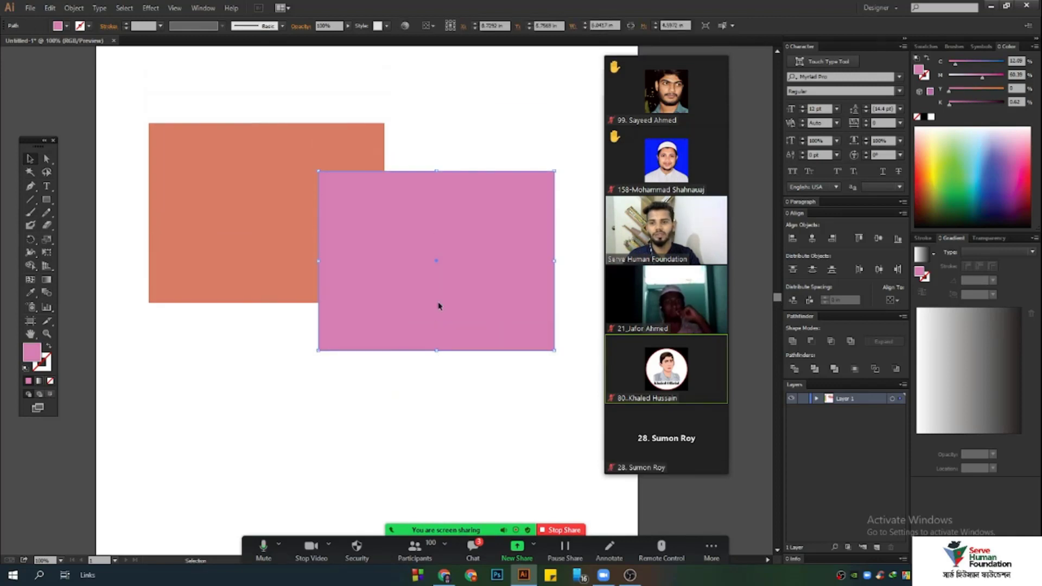
{"action": "left_click_drag", "start_coordinate": [210, 154], "coordinate": [209, 187]}
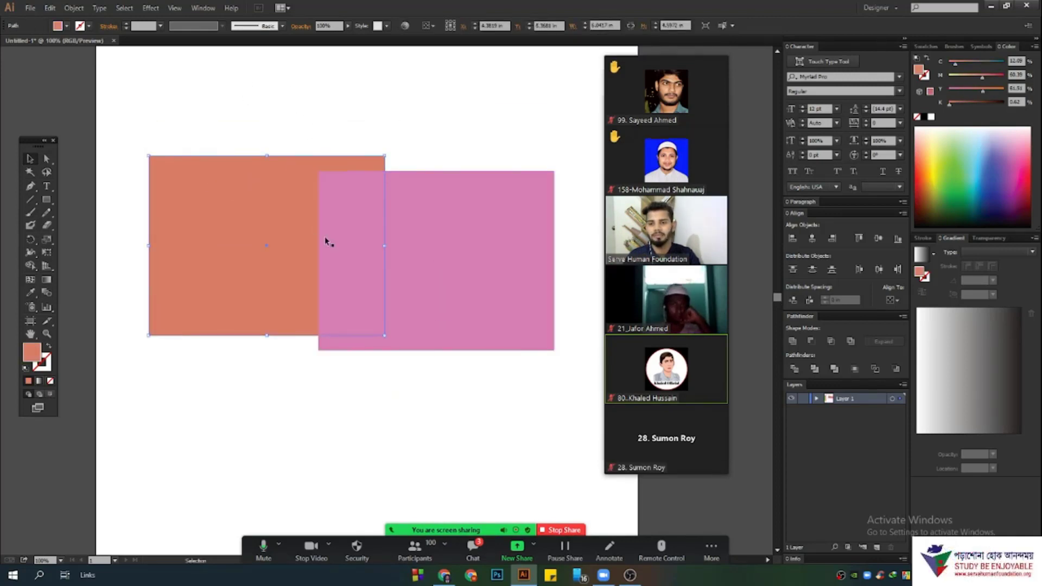
- Divide the overlapping salmon and pink rectangles with Pathfinder Divide and ungroup the resulting pieces
{"action": "left_click_drag", "start_coordinate": [221, 117], "coordinate": [441, 399]}
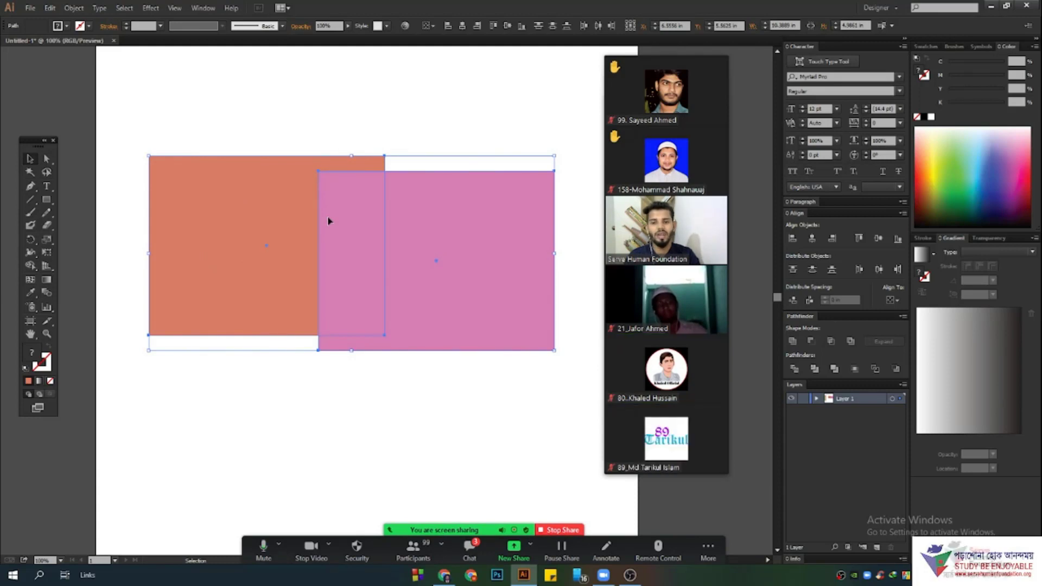
{"action": "left_click_drag", "start_coordinate": [245, 91], "coordinate": [477, 425]}
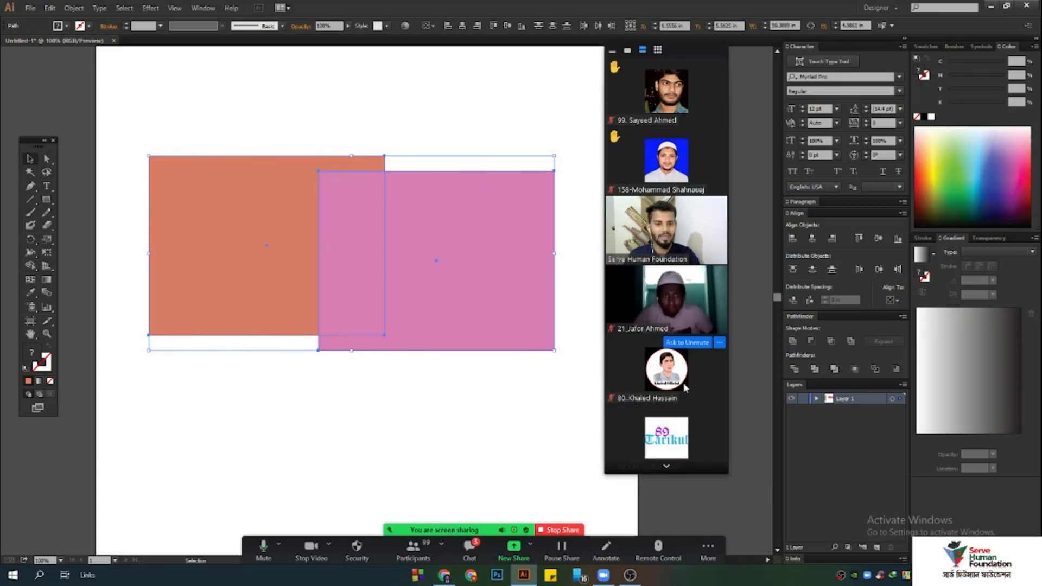
{"action": "left_click", "coordinate": [796, 370]}
{"action": "left_click", "coordinate": [369, 410]}
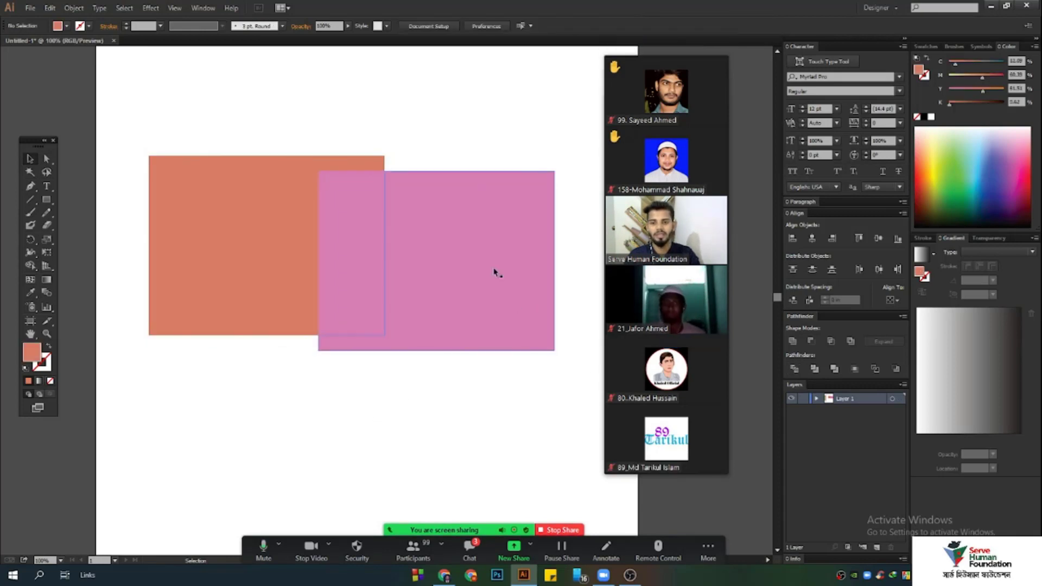
{"action": "left_click_drag", "start_coordinate": [453, 217], "coordinate": [524, 336]}
{"action": "left_click_drag", "start_coordinate": [468, 362], "coordinate": [329, 228]}
{"action": "right_click", "coordinate": [327, 201]}
{"action": "left_click", "coordinate": [358, 259]}
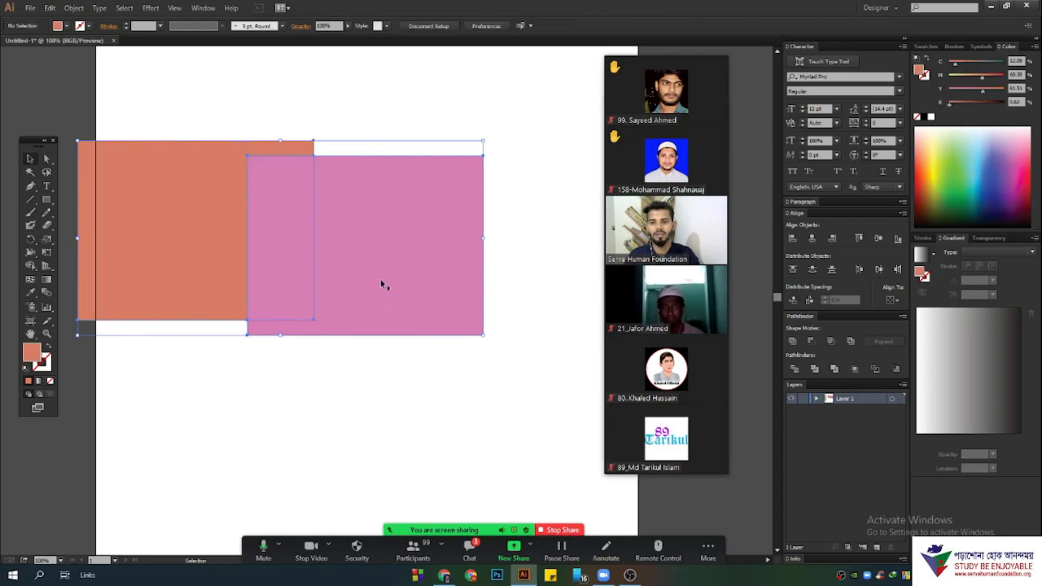
- Pull the divided pieces apart: pink L-shape down and right, overlap strip up and right, salmon piece upward
{"action": "left_click_drag", "start_coordinate": [394, 263], "coordinate": [484, 360]}
{"action": "left_click_drag", "start_coordinate": [296, 217], "coordinate": [478, 166]}
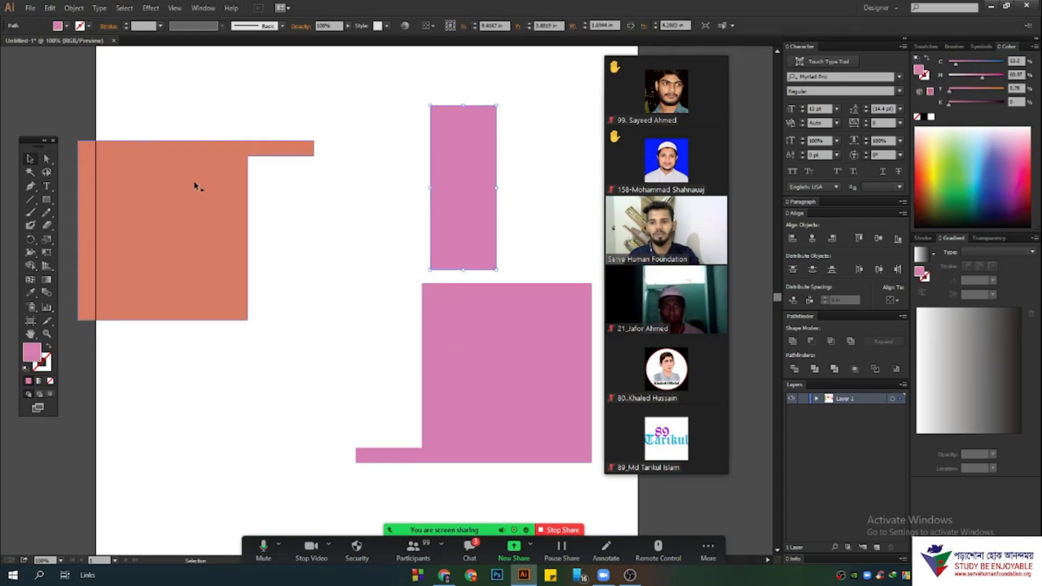
{"action": "left_click_drag", "start_coordinate": [181, 205], "coordinate": [218, 56]}
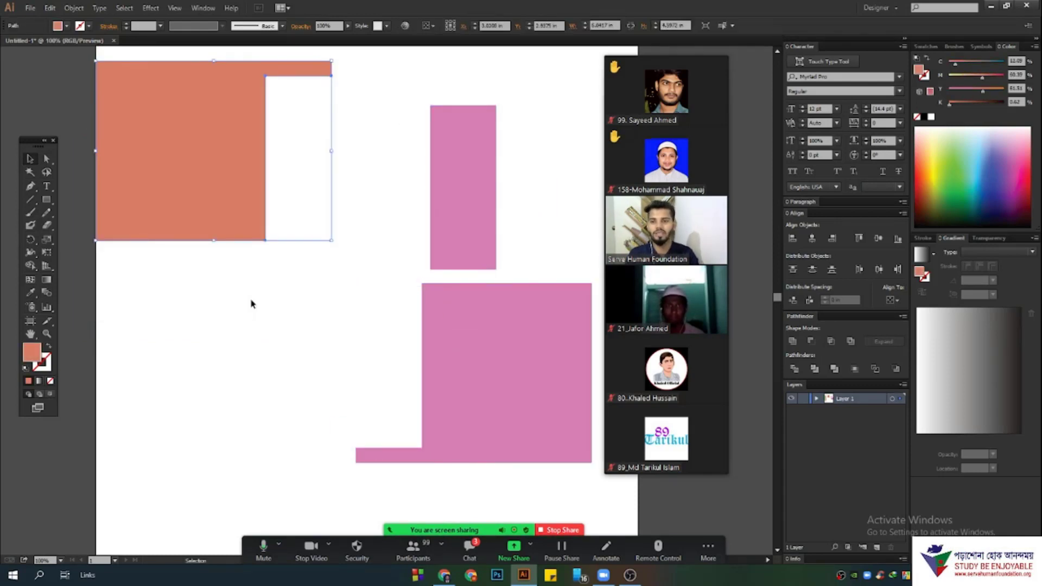
{"action": "scroll", "coordinate": [284, 363], "scroll_direction": "up", "scroll_amount": 2}
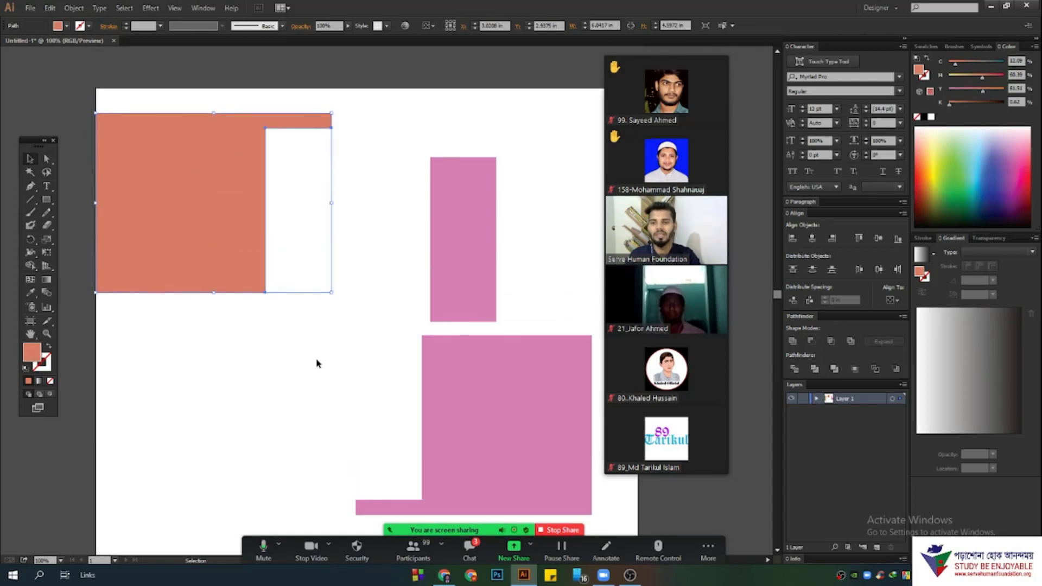
- Move the pink L-shape down and left, and draw a nearly horizontal line about 5.5 in long across the pink strip
{"action": "left_click", "coordinate": [461, 256]}
{"action": "left_click_drag", "start_coordinate": [503, 395], "coordinate": [344, 485]}
{"action": "left_click", "coordinate": [30, 199]}
{"action": "left_click_drag", "start_coordinate": [360, 240], "coordinate": [577, 236]}
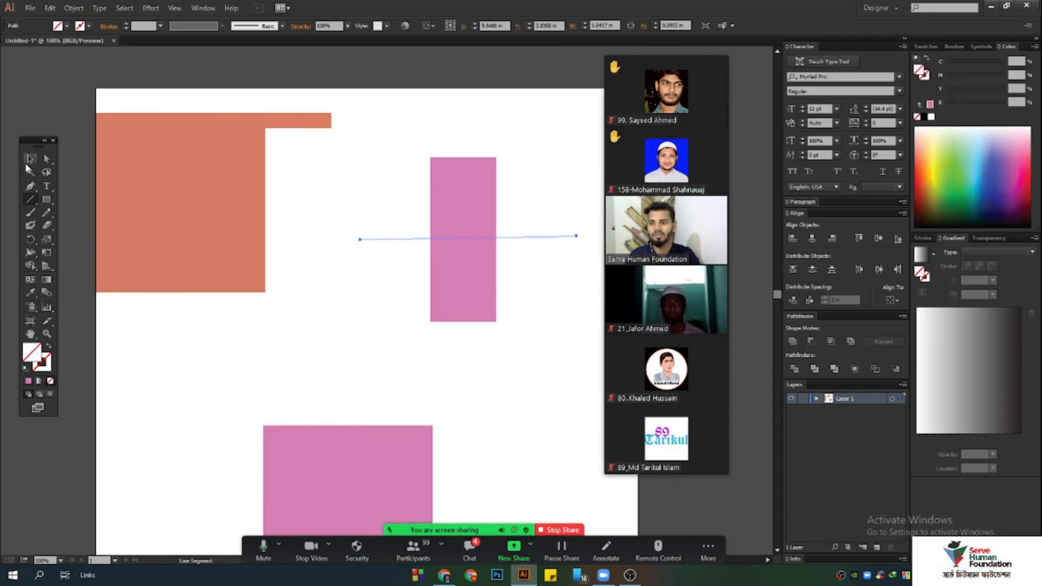
{"action": "key", "text": "v"}
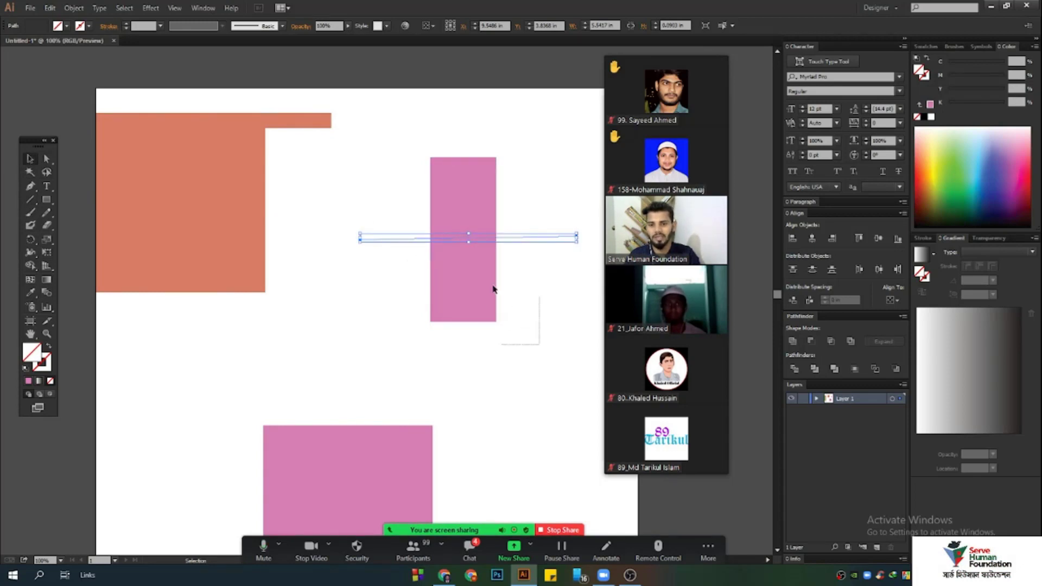
- Divide the pink strip along the drawn line with Pathfinder Divide and ungroup the two halves
{"action": "left_click_drag", "start_coordinate": [401, 164], "coordinate": [399, 164]}
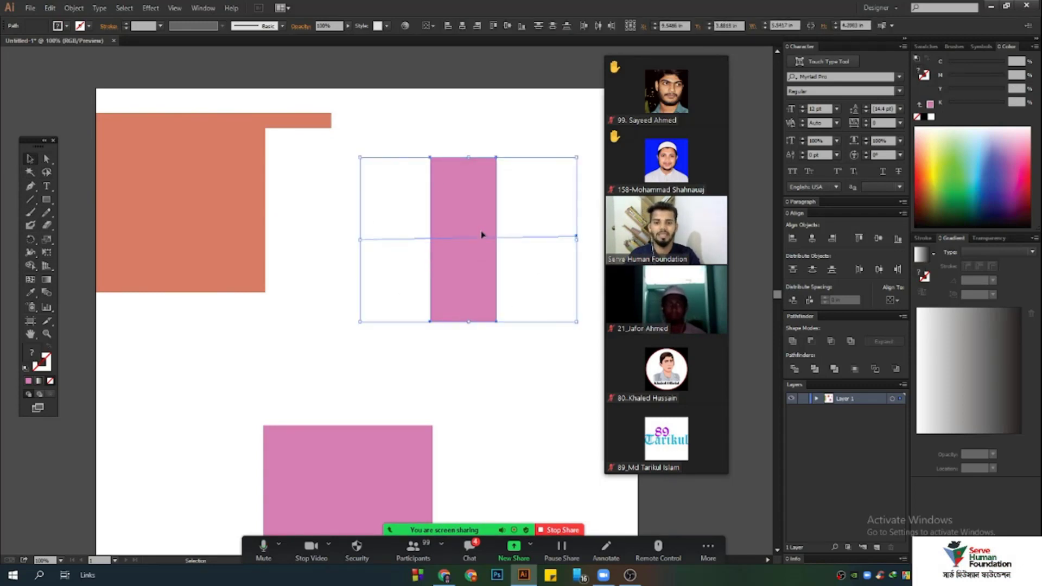
{"action": "left_click", "coordinate": [795, 369]}
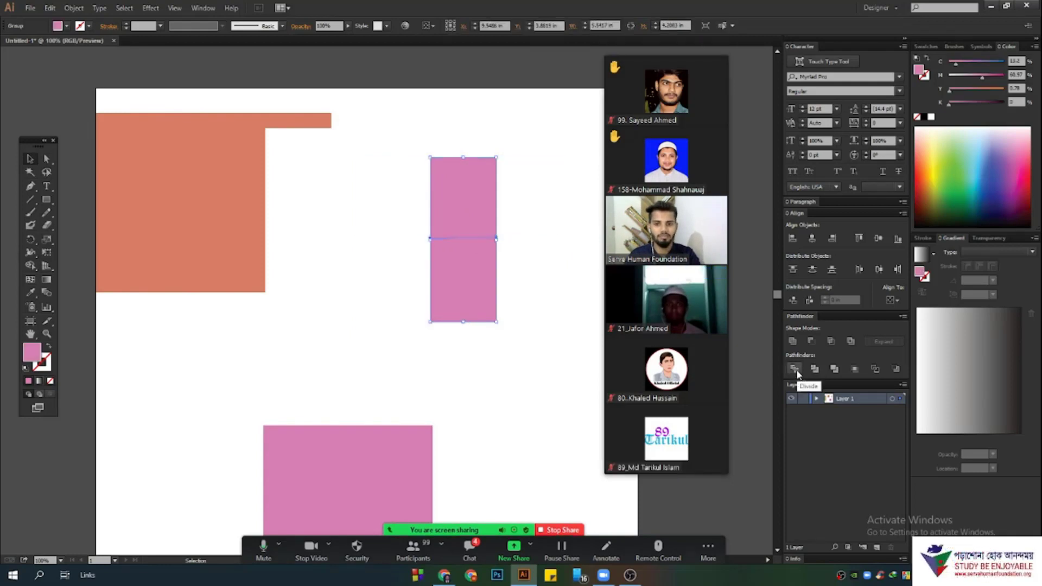
{"action": "right_click", "coordinate": [466, 247]}
{"action": "left_click", "coordinate": [517, 280]}
- Move the strip's lower half down and left and its upper half slightly upward to separate them, and deselect
{"action": "left_click_drag", "start_coordinate": [478, 271], "coordinate": [354, 309]}
{"action": "left_click_drag", "start_coordinate": [456, 179], "coordinate": [449, 149]}
{"action": "key", "text": "alt+space"}
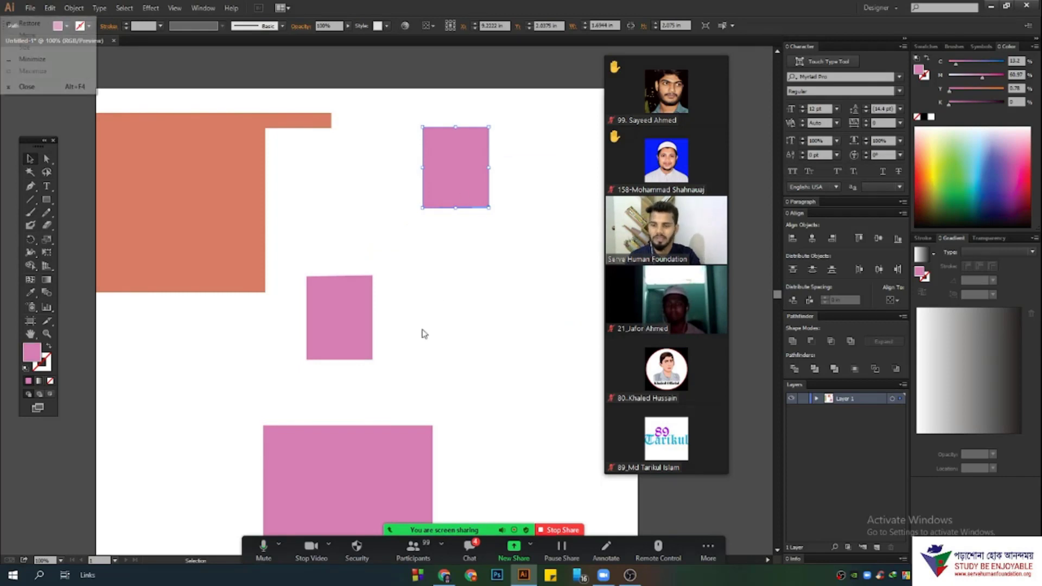
{"action": "left_click", "coordinate": [298, 318]}
- Examine the finished pencils beside the artboard and compare them with the divided shapes on it
{"action": "key", "text": "space"}
{"action": "mouse_move", "coordinate": [311, 262]}
{"action": "left_mouse_down"}
{"action": "mouse_move", "coordinate": [481, 228]}
{"action": "mouse_move", "coordinate": [702, 75]}
{"action": "left_mouse_up"}
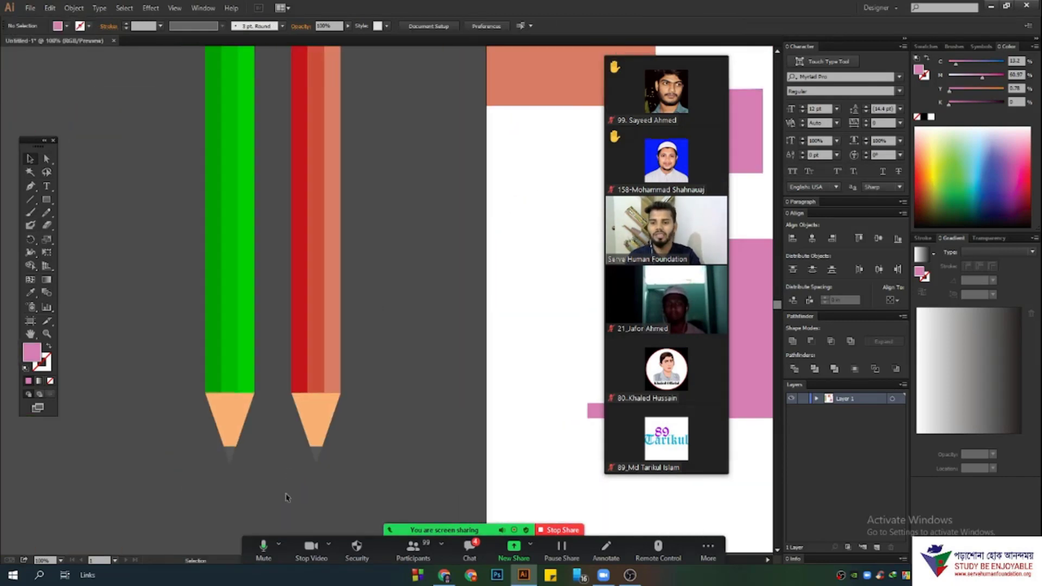
{"action": "scroll", "coordinate": [324, 450], "scroll_direction": "down", "scroll_amount": 3}
{"action": "key", "text": "space"}
{"action": "left_click_drag", "start_coordinate": [491, 327], "coordinate": [365, 373]}
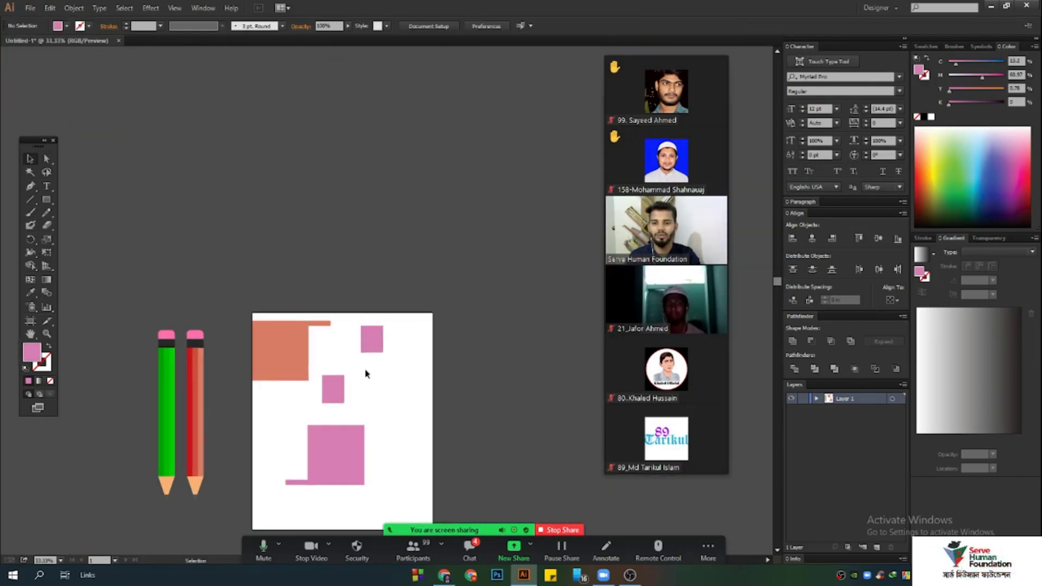
{"action": "left_click", "coordinate": [375, 403]}
{"action": "scroll", "coordinate": [373, 402], "scroll_direction": "up", "scroll_amount": 1}
{"action": "left_click", "coordinate": [425, 416]}
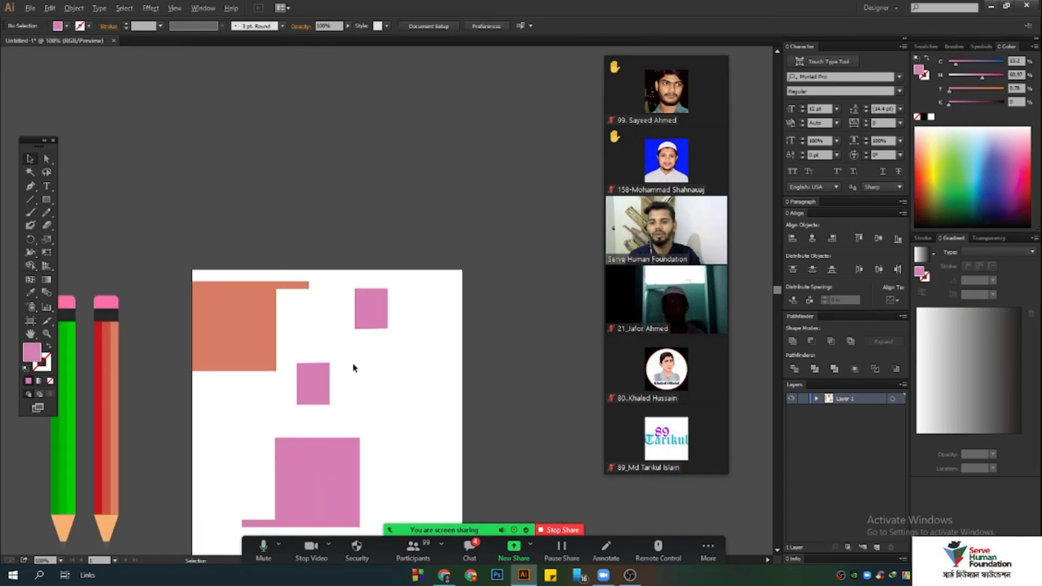
{"action": "scroll", "coordinate": [353, 365], "scroll_direction": "up", "scroll_amount": 2}
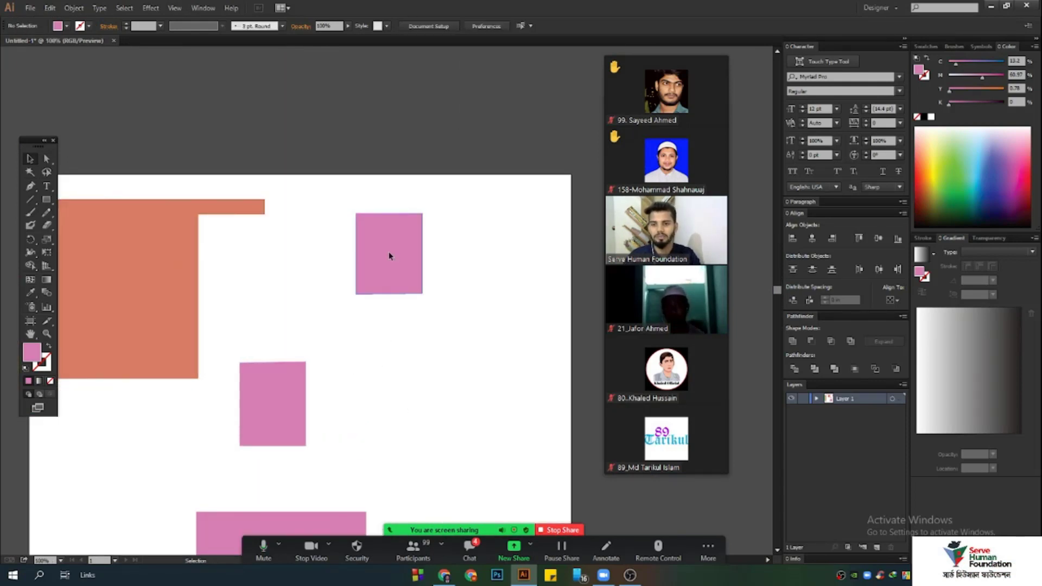
- Move the upper small pink piece down and right, and give it the salmon shape's fill with the Eyedropper tool
{"action": "left_click_drag", "start_coordinate": [388, 256], "coordinate": [425, 300]}
{"action": "left_click", "coordinate": [272, 404]}
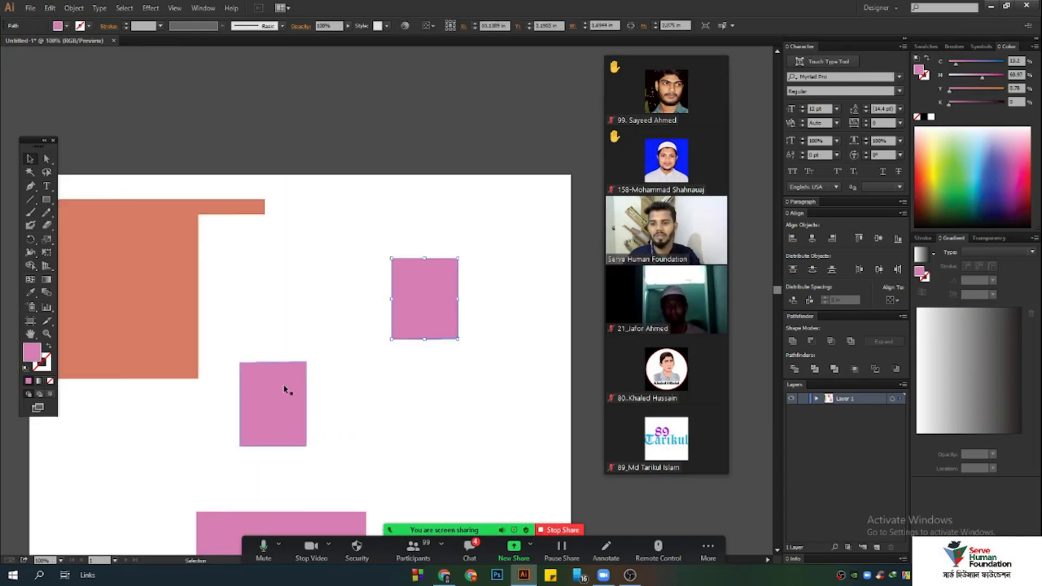
{"action": "left_click", "coordinate": [152, 277]}
{"action": "left_click_drag", "start_coordinate": [370, 210], "coordinate": [501, 384]}
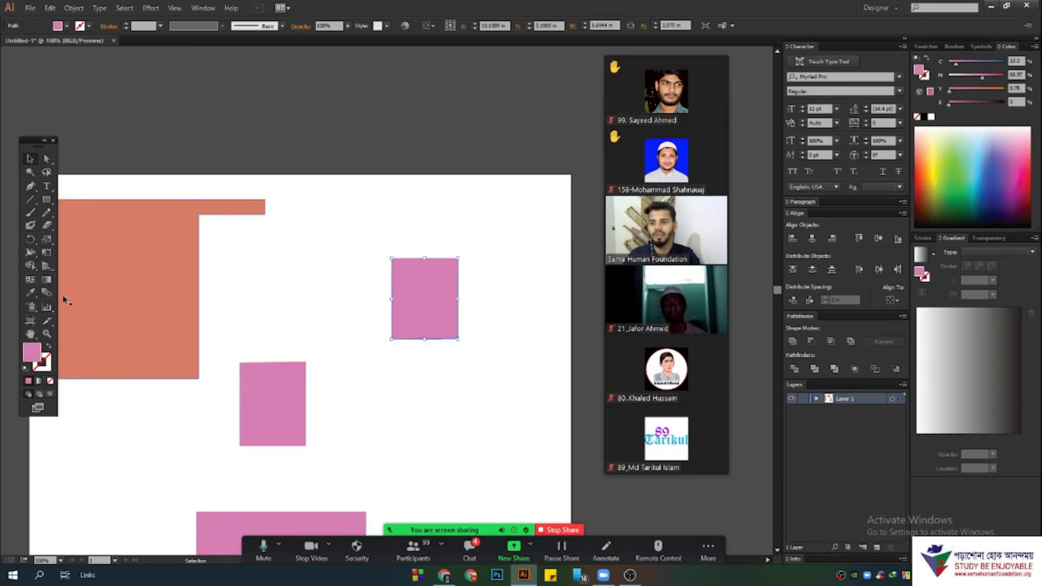
{"action": "left_click", "coordinate": [30, 294]}
{"action": "left_click", "coordinate": [124, 262]}
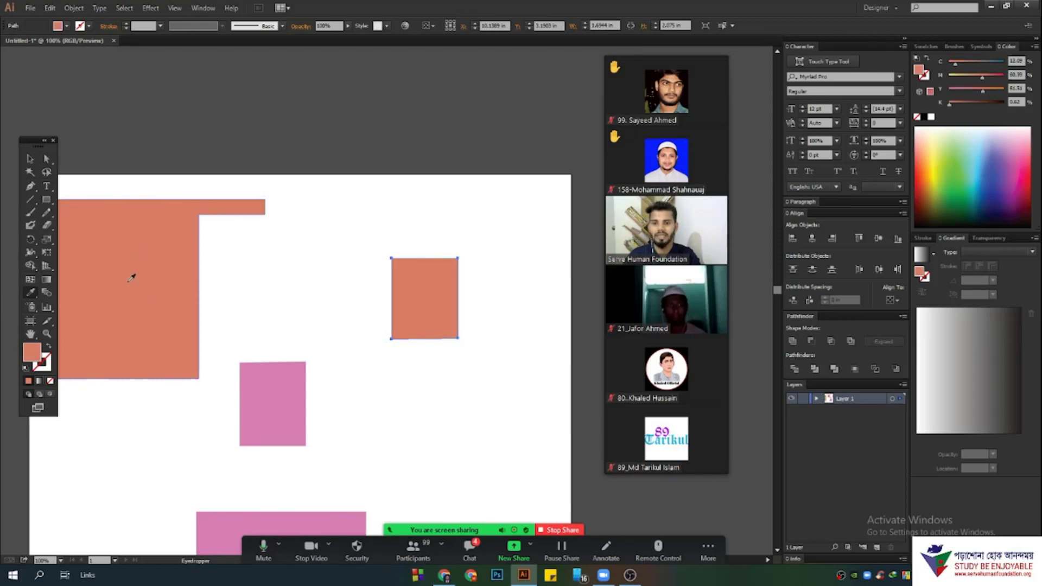
{"action": "key", "text": "v"}
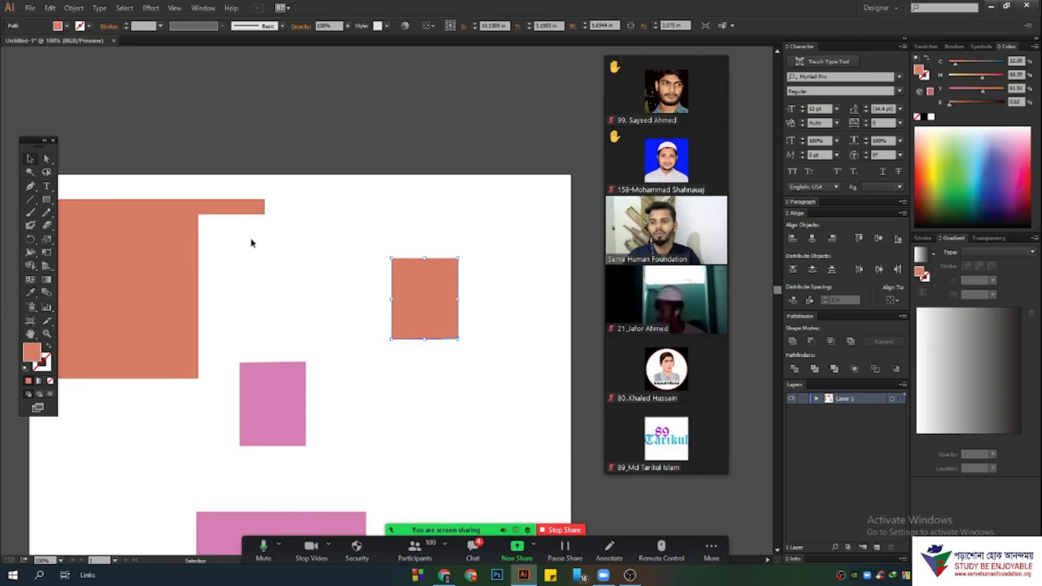
{"action": "right_click", "coordinate": [30, 294]}
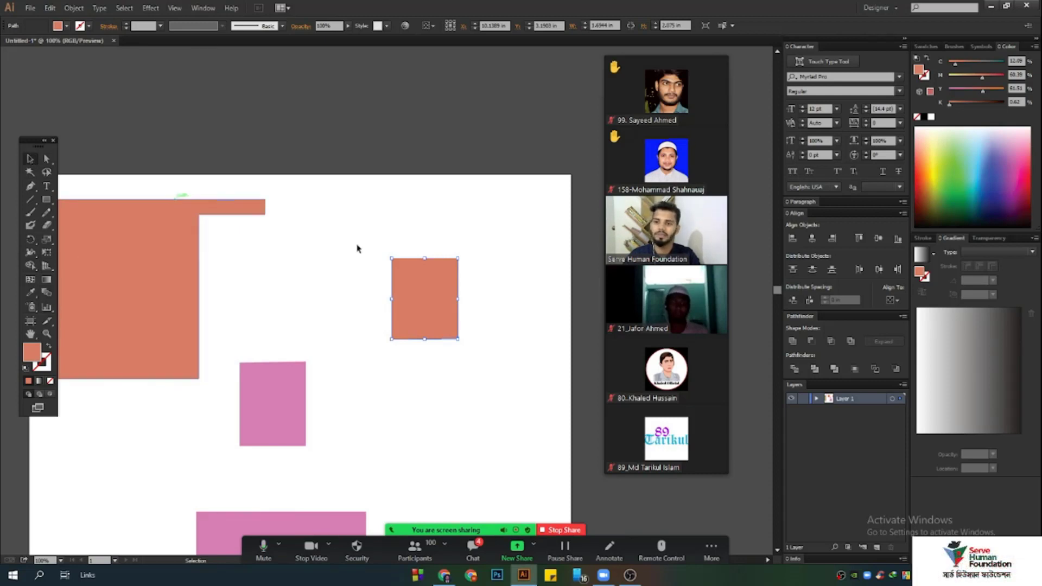
- Open the Zoom meeting chat to read the participants' messages
{"action": "scroll", "coordinate": [429, 320], "scroll_direction": "down", "scroll_amount": 3}
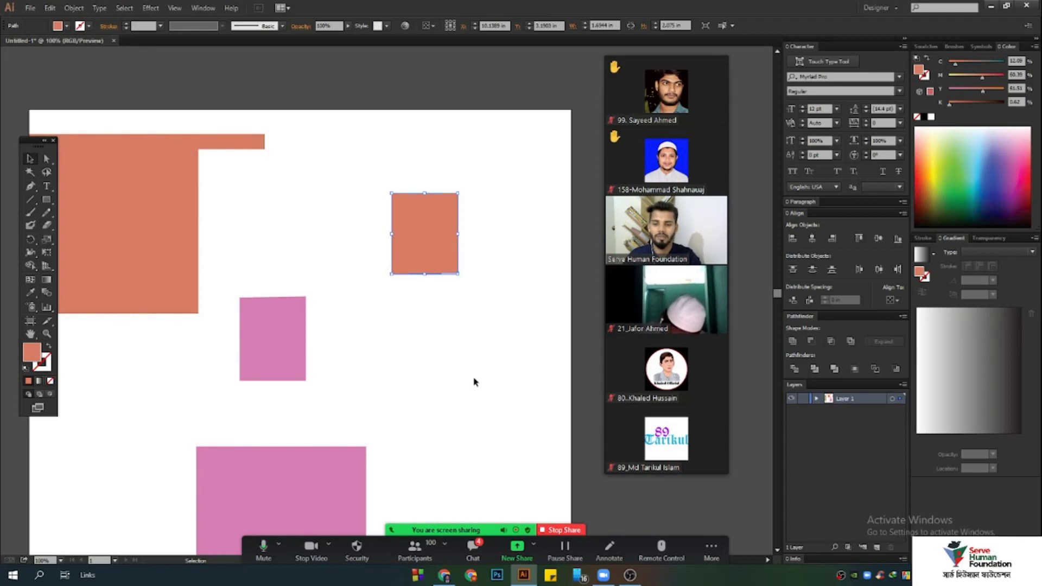
{"action": "left_click", "coordinate": [473, 545]}
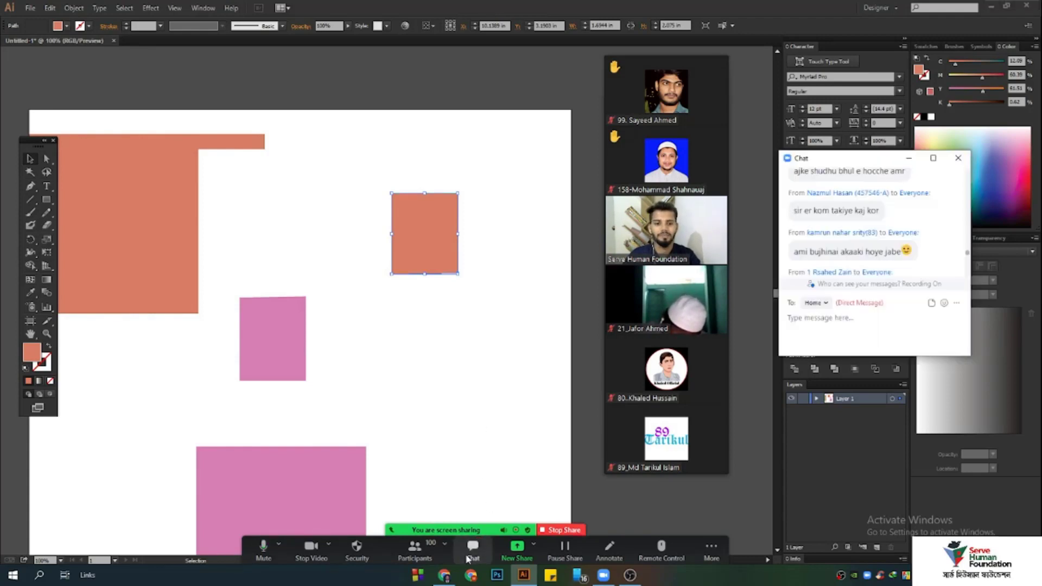